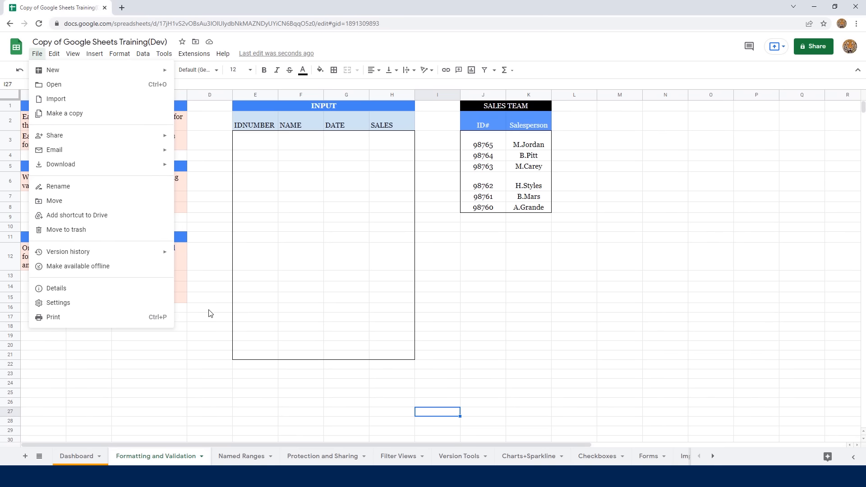
Step: Examine the info notes, the sales team table and the four input columns on the Formatting and Validation sheet
{"action": "left_click", "coordinate": [210, 338]}
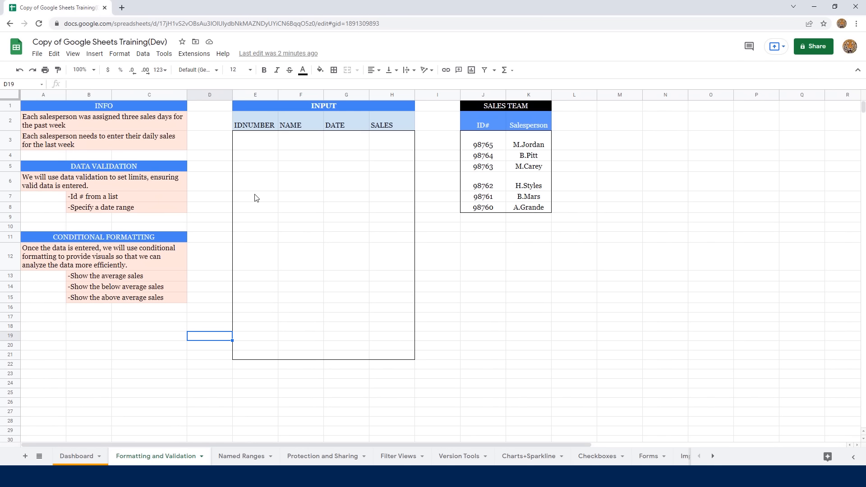
{"action": "left_click", "coordinate": [110, 122]}
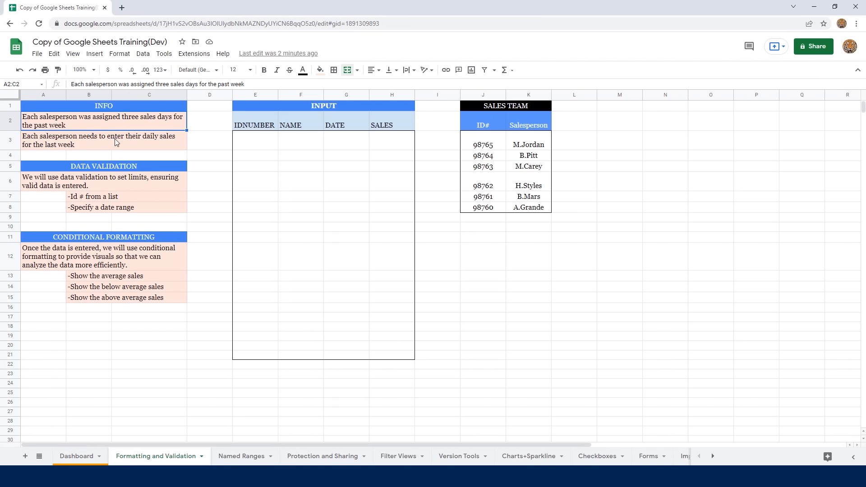
{"action": "left_click", "coordinate": [115, 140]}
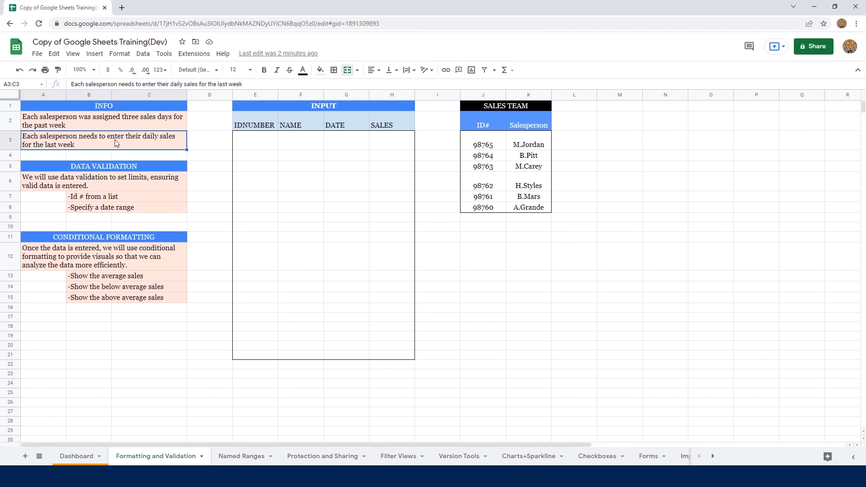
{"action": "left_click", "coordinate": [505, 108]}
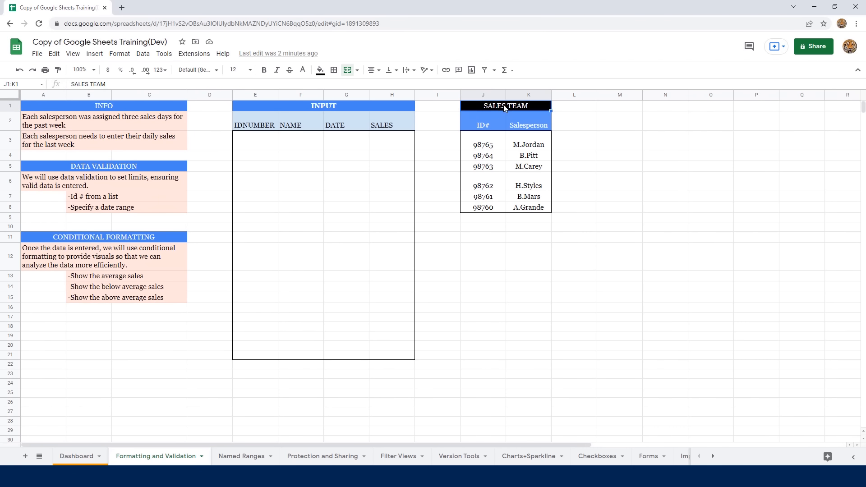
{"action": "left_click", "coordinate": [491, 127]}
{"action": "left_click", "coordinate": [532, 129]}
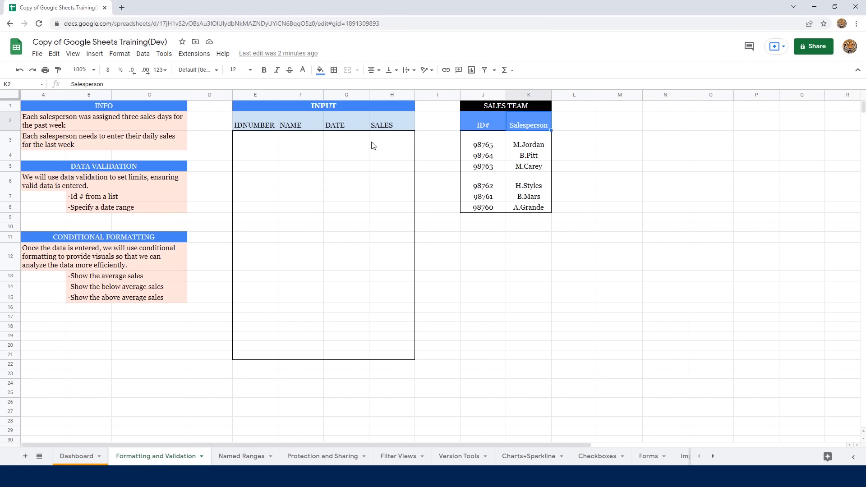
{"action": "left_click", "coordinate": [259, 145]}
{"action": "left_click", "coordinate": [310, 142]}
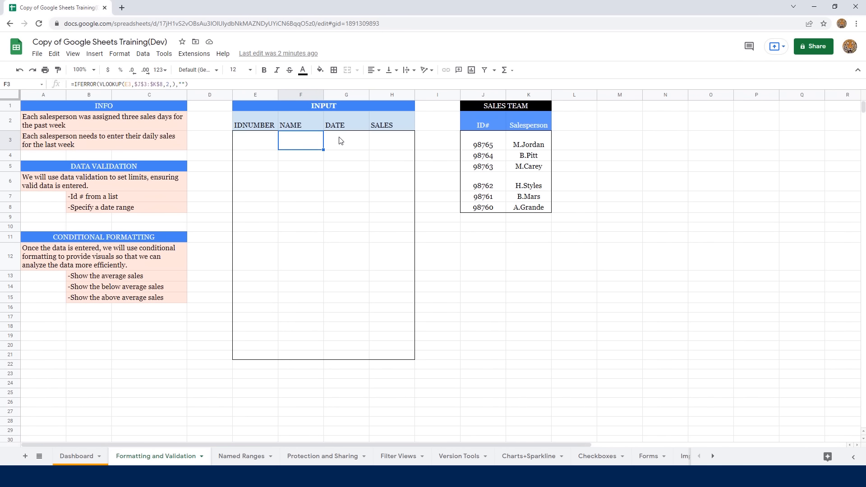
{"action": "left_click", "coordinate": [348, 144]}
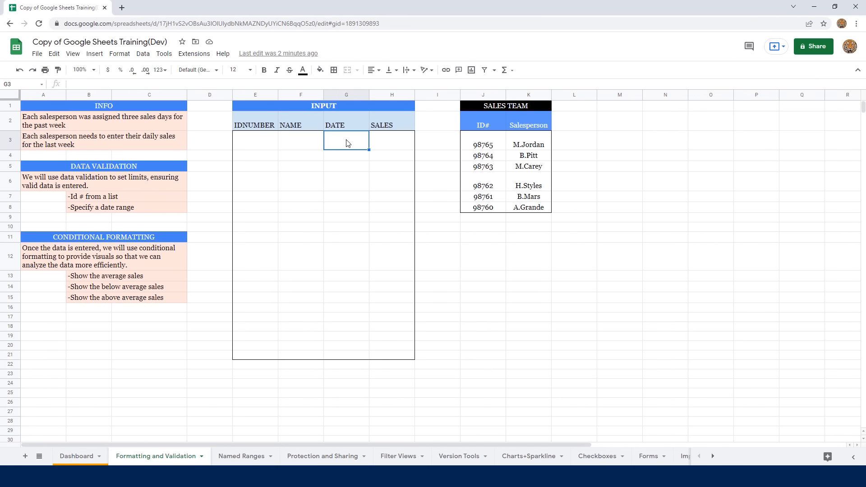
{"action": "left_click", "coordinate": [391, 143]}
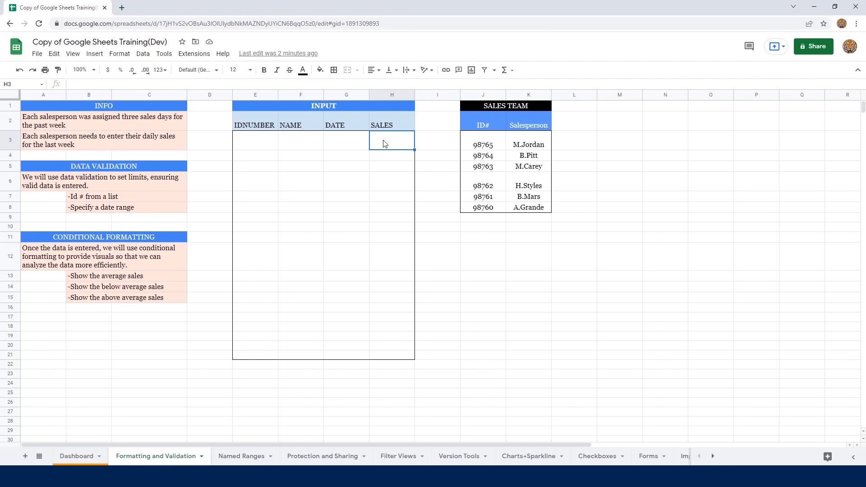
{"action": "left_click", "coordinate": [258, 143]}
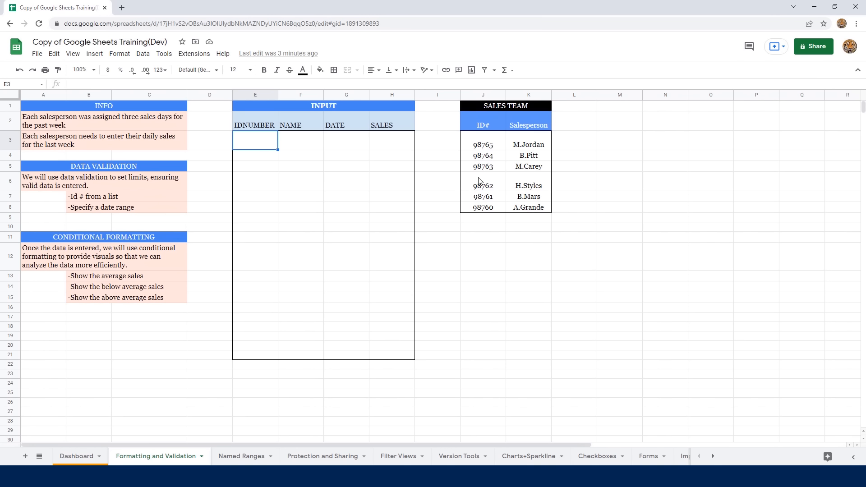
{"action": "left_click", "coordinate": [318, 167]}
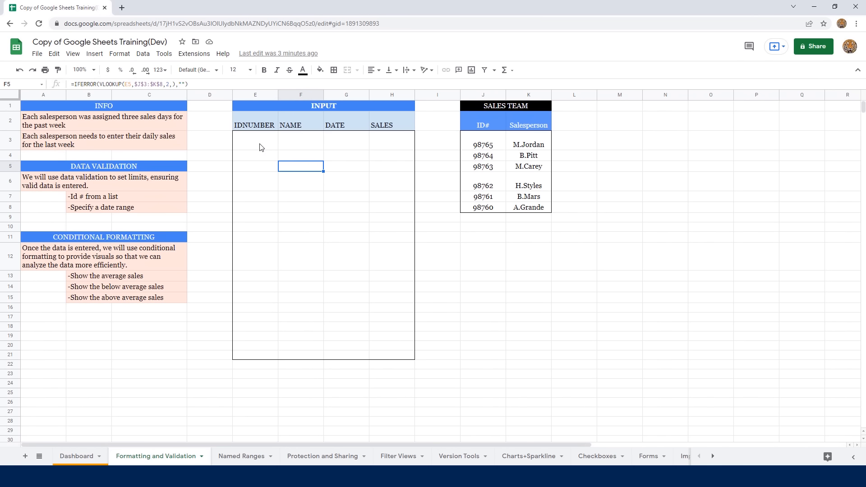
Step: Open the data validation settings for the IDNUMBER cells E3:E21
{"action": "left_click", "coordinate": [143, 53]}
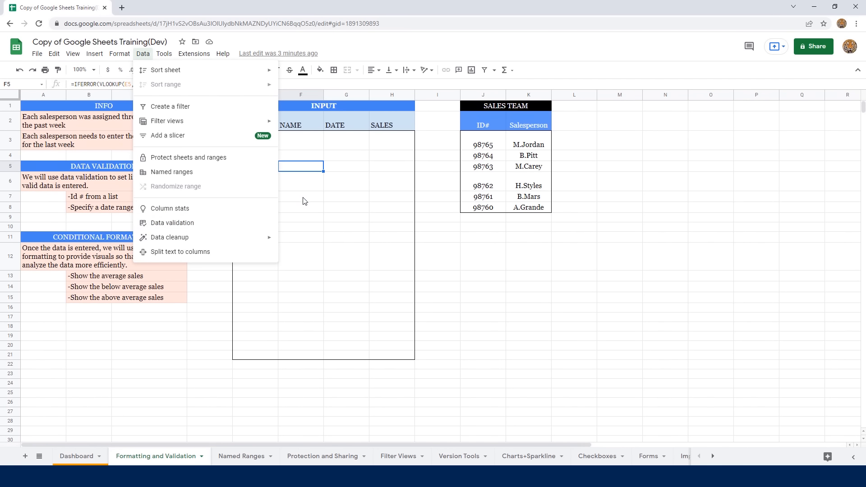
{"action": "left_click", "coordinate": [263, 149]}
{"action": "left_click", "coordinate": [263, 149]}
{"action": "left_click_drag", "start_coordinate": [262, 148], "coordinate": [253, 357]}
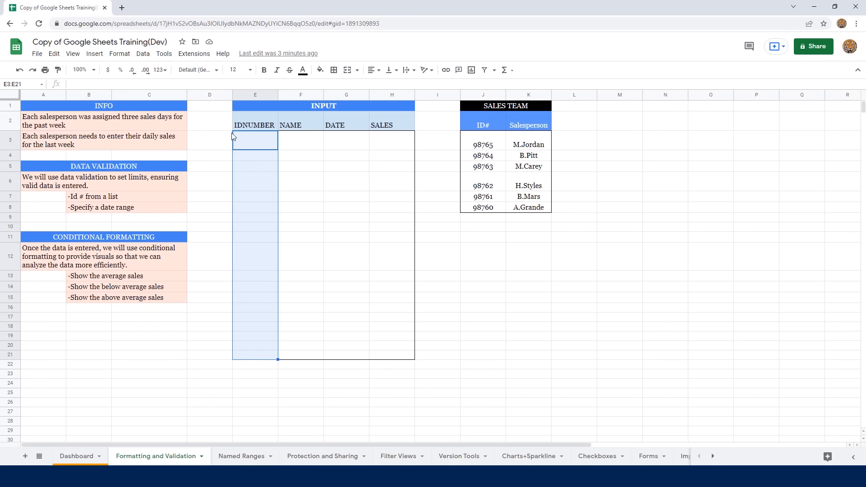
{"action": "left_click", "coordinate": [144, 55]}
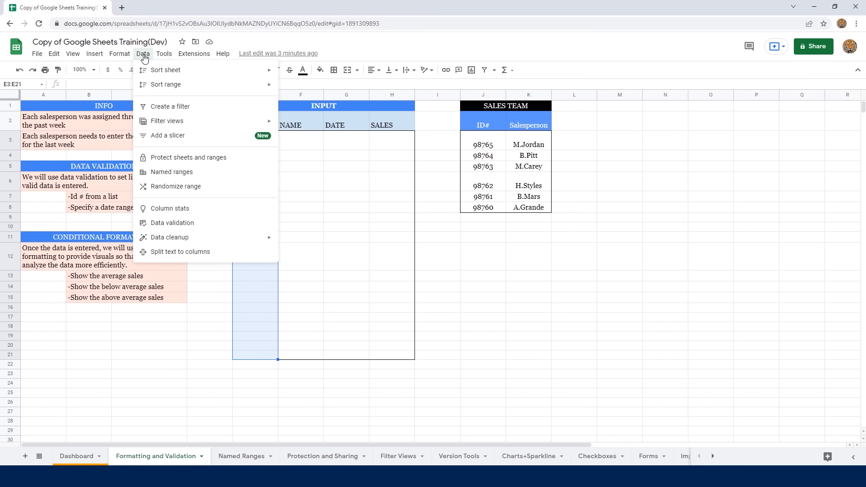
{"action": "left_click", "coordinate": [179, 226]}
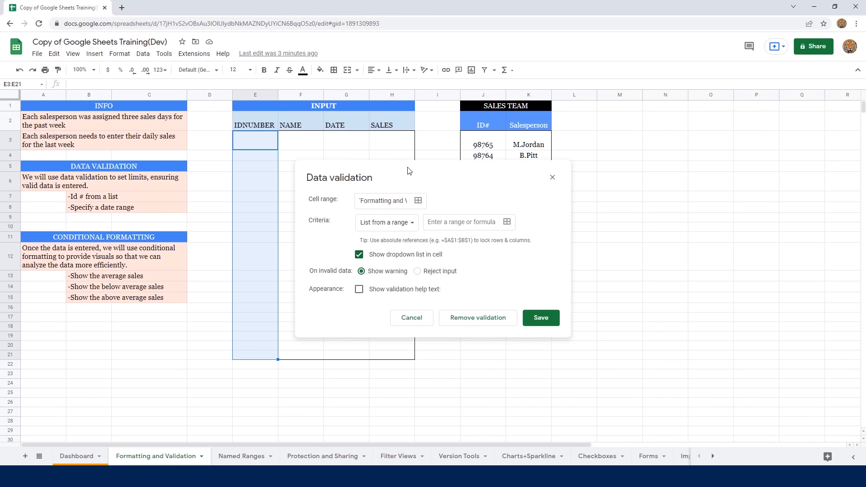
{"action": "left_click_drag", "start_coordinate": [408, 170], "coordinate": [289, 127]}
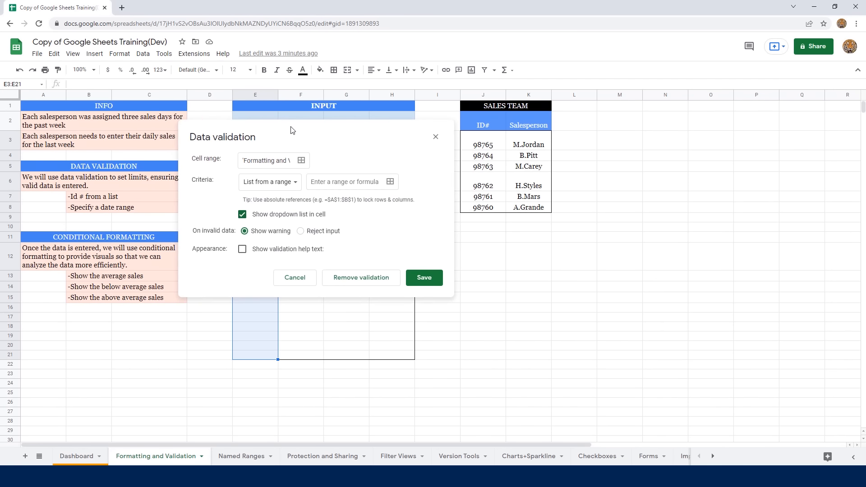
Step: Try the List of items, Number and Date validation criteria, and return to List from a range
{"action": "left_click", "coordinate": [296, 185]}
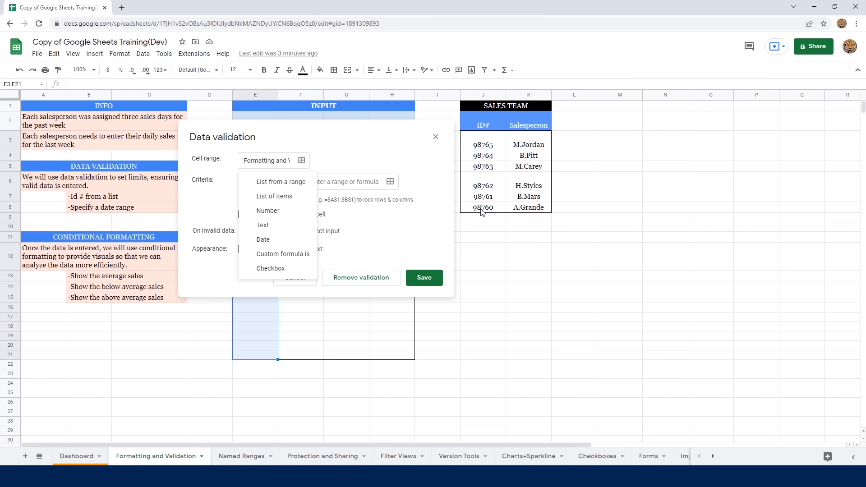
{"action": "left_click", "coordinate": [280, 197]}
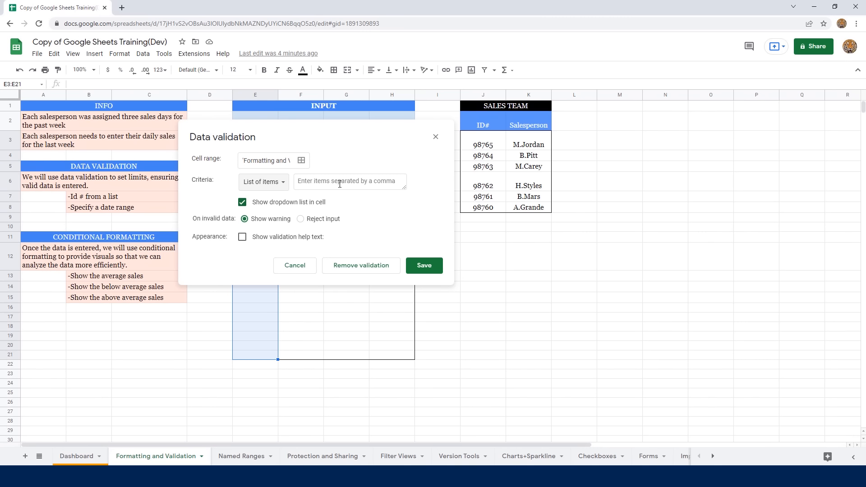
{"action": "left_click", "coordinate": [282, 183]}
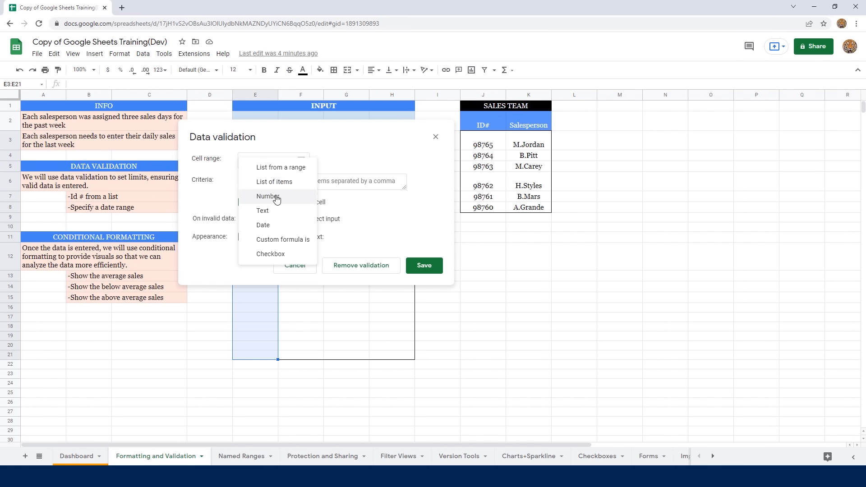
{"action": "left_click", "coordinate": [276, 197]}
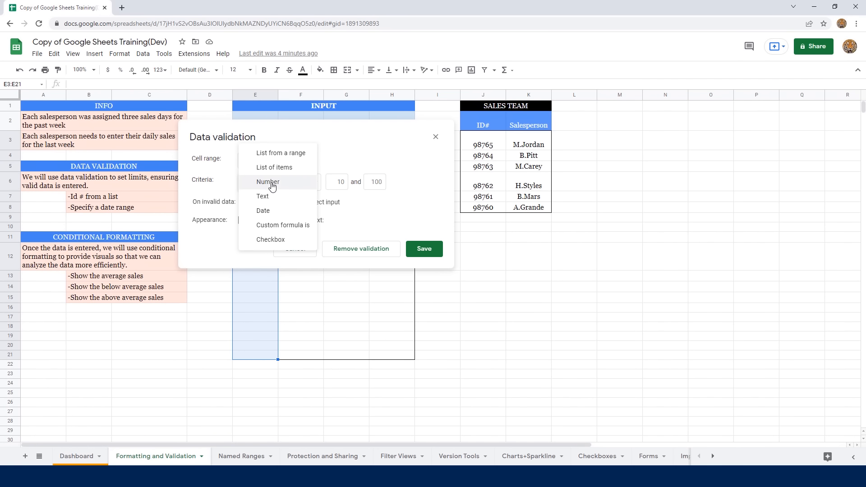
{"action": "left_click", "coordinate": [271, 184]}
{"action": "left_click", "coordinate": [266, 211]}
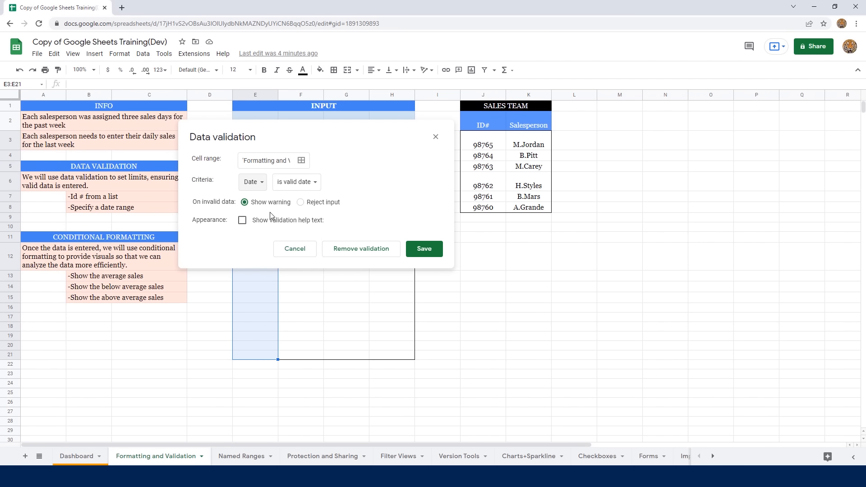
{"action": "left_click", "coordinate": [261, 182]}
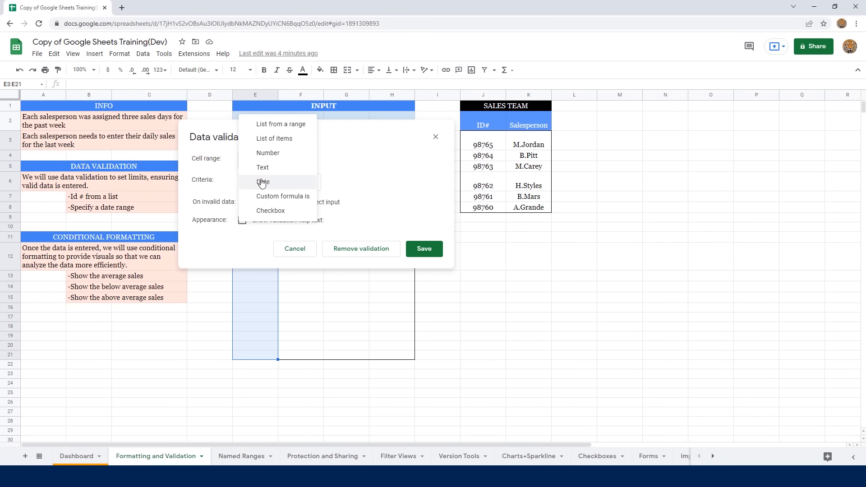
{"action": "left_click", "coordinate": [281, 130]}
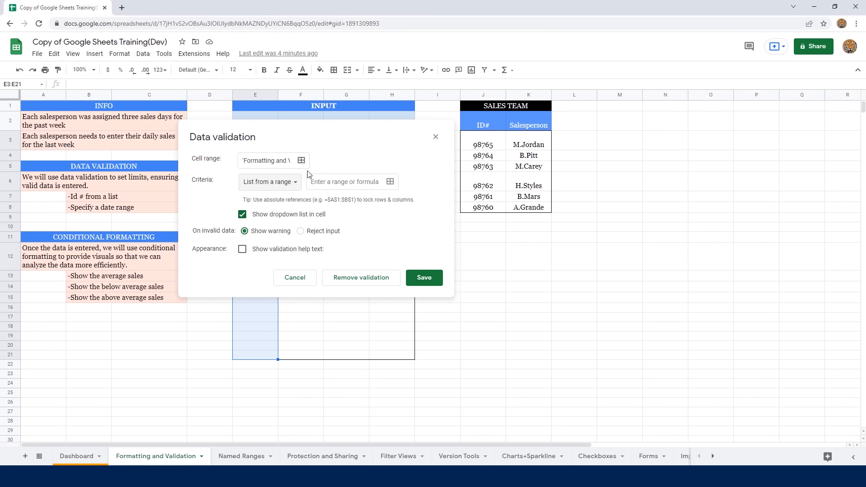
Step: Set the validation rule's source list to the sales team's ID# cells J3:J8
{"action": "left_click", "coordinate": [349, 184]}
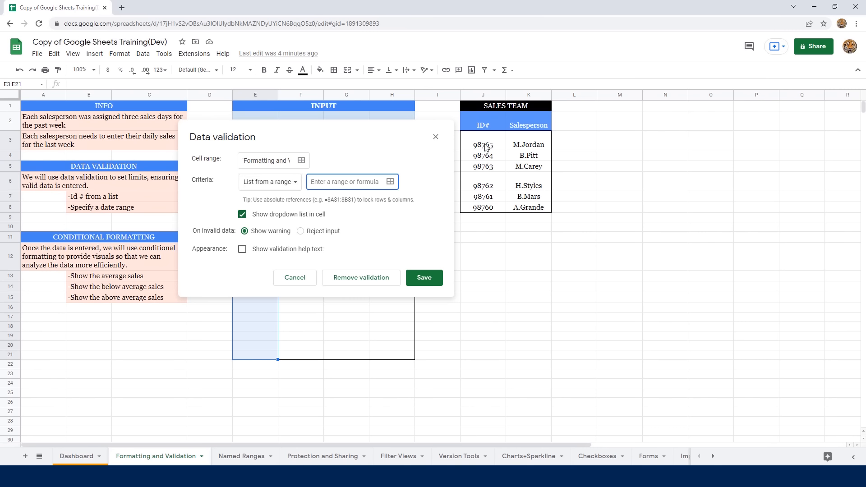
{"action": "left_click_drag", "start_coordinate": [485, 147], "coordinate": [484, 208]}
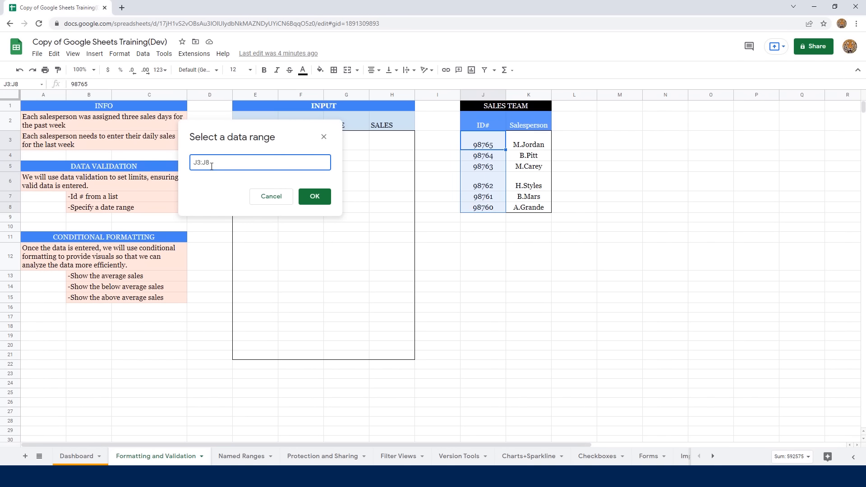
{"action": "left_click", "coordinate": [315, 199]}
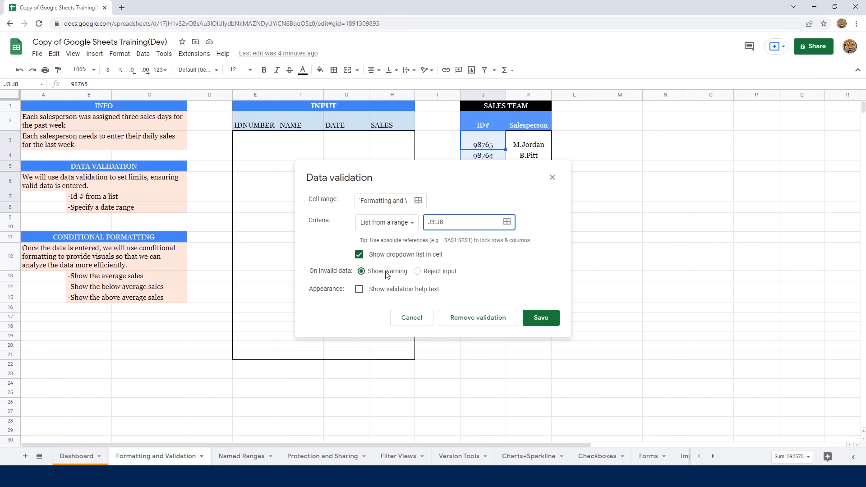
Step: Make the rule reject invalid input with the help text "Choose a valid ID" and save the validation
{"action": "left_click", "coordinate": [418, 272]}
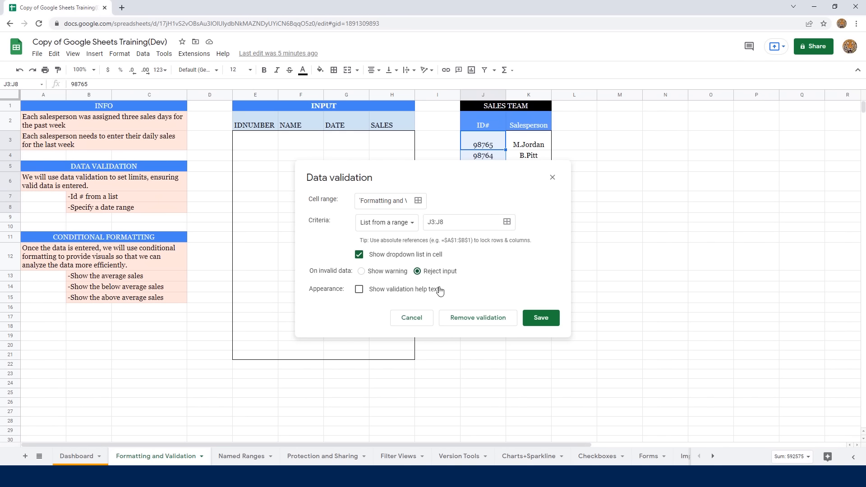
{"action": "left_click", "coordinate": [360, 290]}
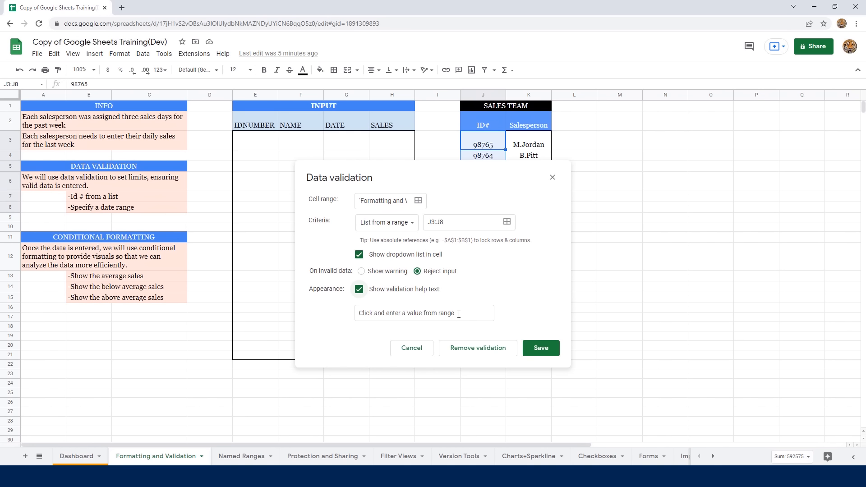
{"action": "left_click_drag", "start_coordinate": [459, 314], "coordinate": [355, 312]}
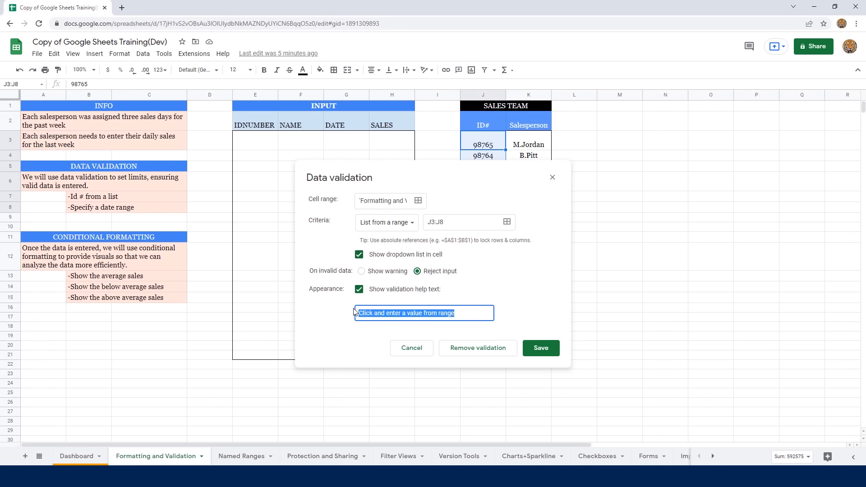
{"action": "type", "text": "Choos"}
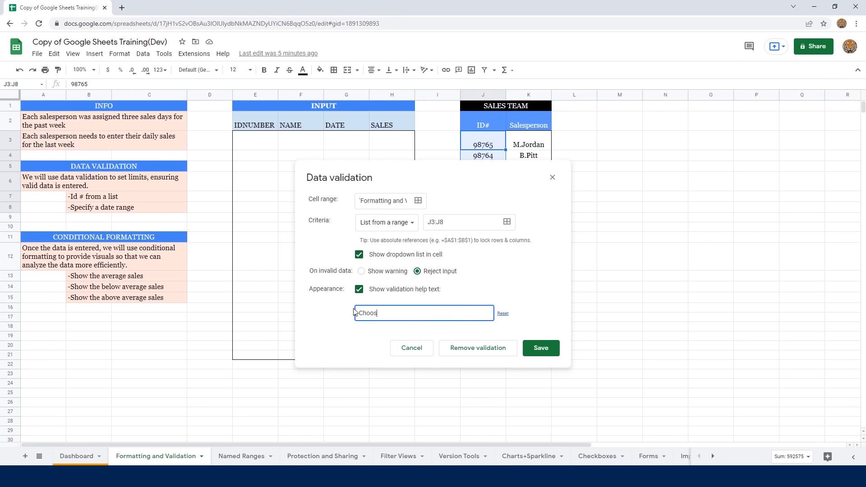
{"action": "type", "text": "e a"}
{"action": "type", "text": "alid ID"}
{"action": "left_click", "coordinate": [542, 348]}
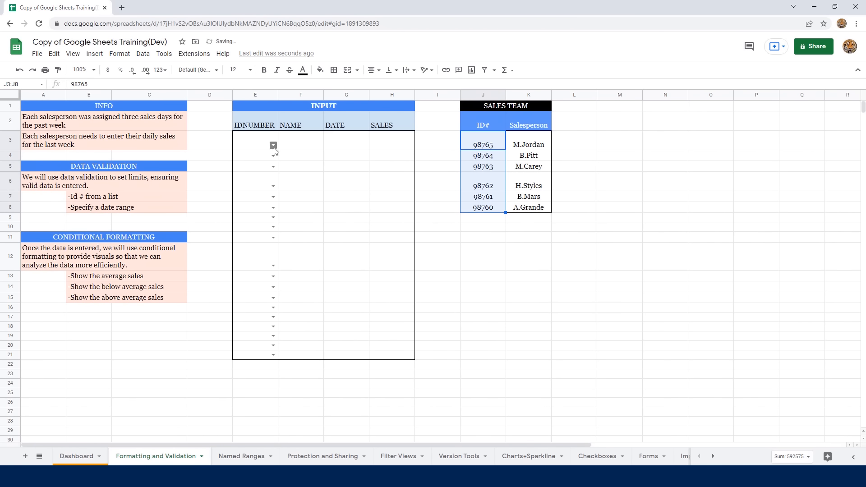
Step: Check the dropdown in E3 and the name lookup in F3, and fill E3 with the first ID in the list
{"action": "left_click", "coordinate": [274, 146]}
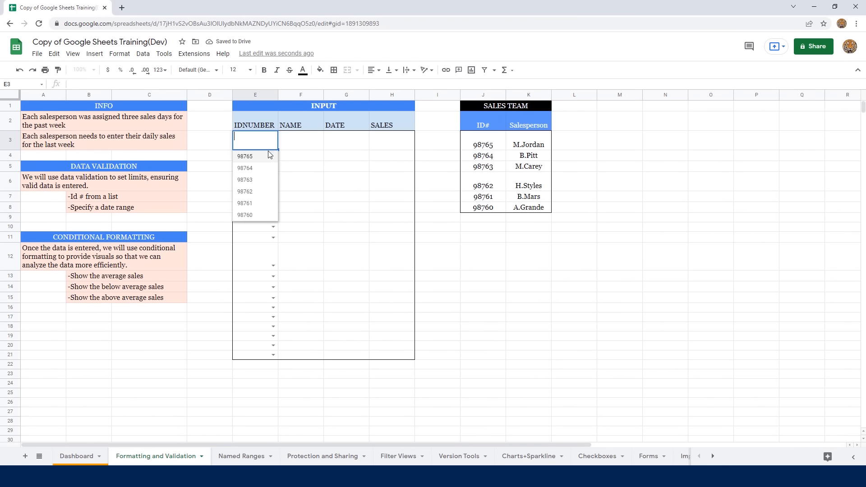
{"action": "left_click", "coordinate": [472, 265]}
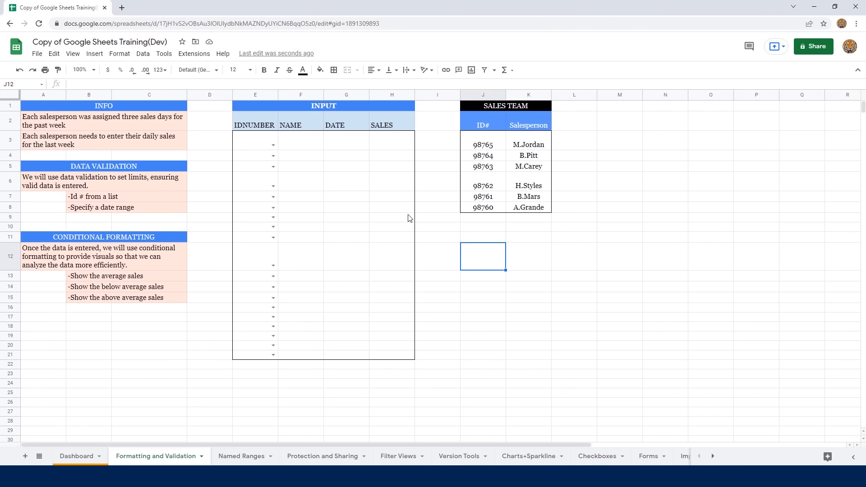
{"action": "left_click", "coordinate": [306, 146]}
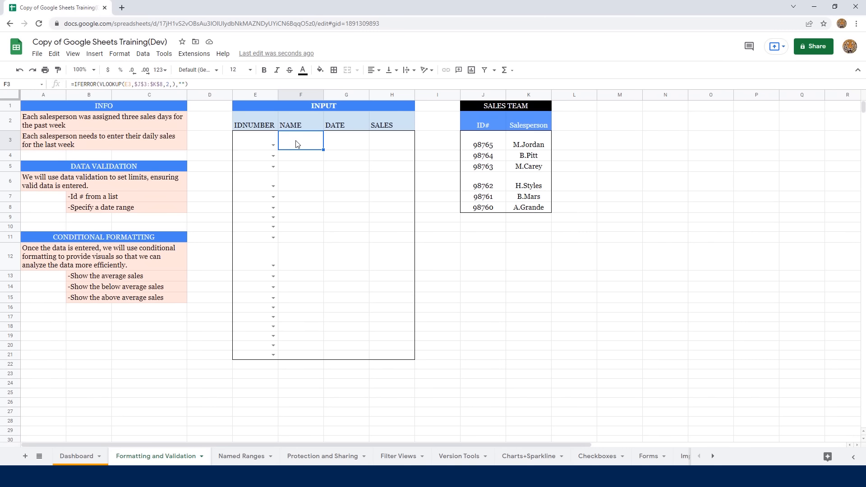
{"action": "left_click", "coordinate": [273, 145]}
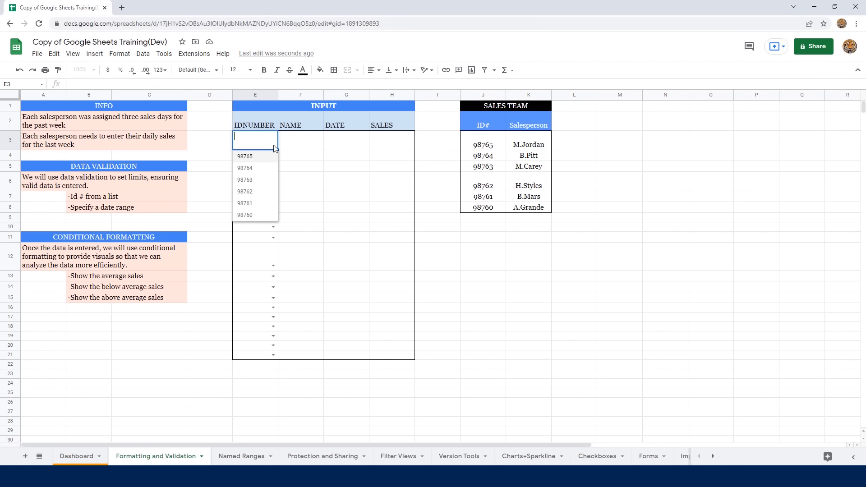
{"action": "left_click", "coordinate": [258, 156]}
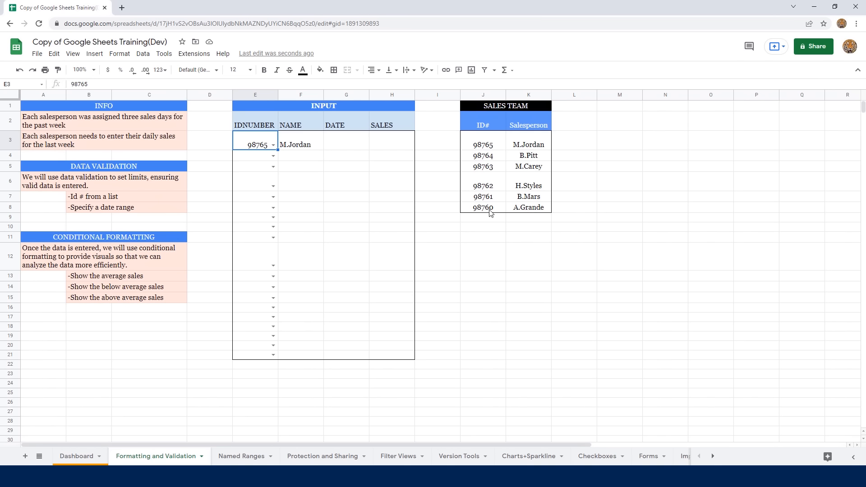
Step: Fill E4 with the last ID in its dropdown list
{"action": "left_click", "coordinate": [274, 156]}
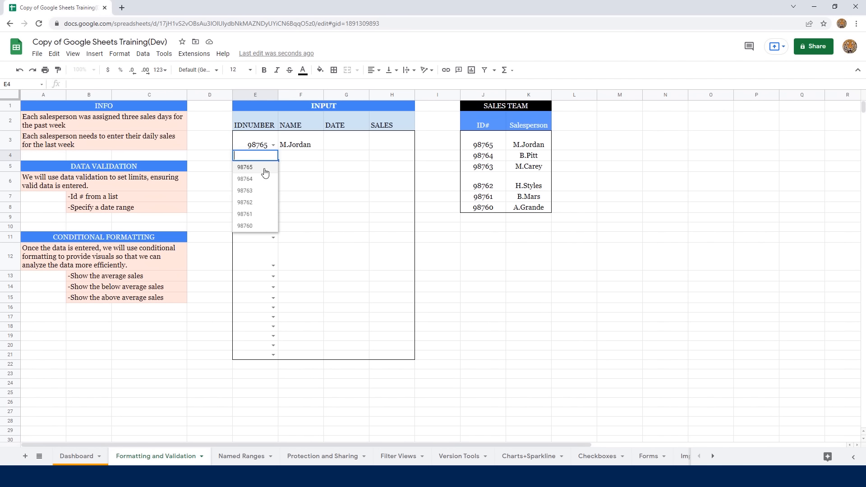
{"action": "left_click", "coordinate": [249, 226]}
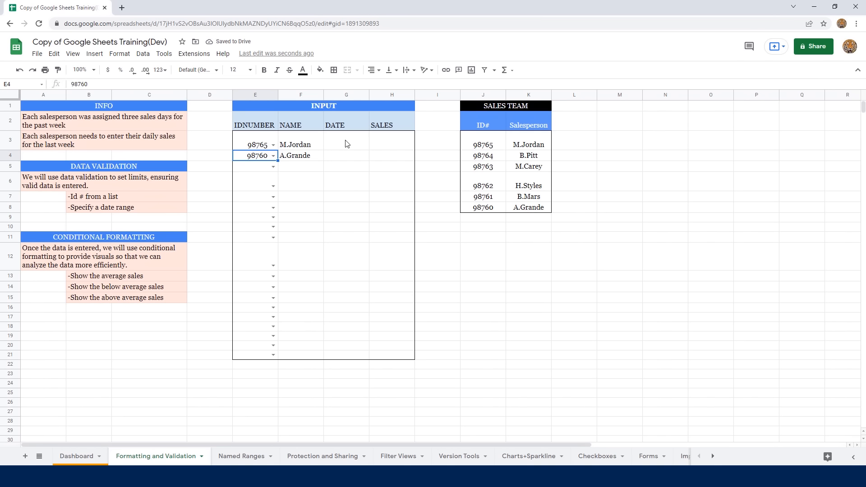
Step: Start a data validation rule for the DATE cells G3:G21 with the criterion Date between
{"action": "left_click_drag", "start_coordinate": [351, 145], "coordinate": [346, 354]}
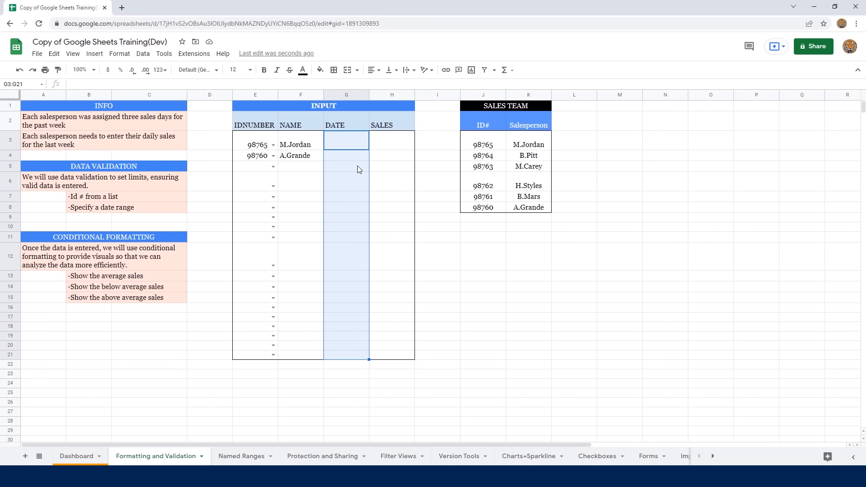
{"action": "left_click", "coordinate": [143, 55]}
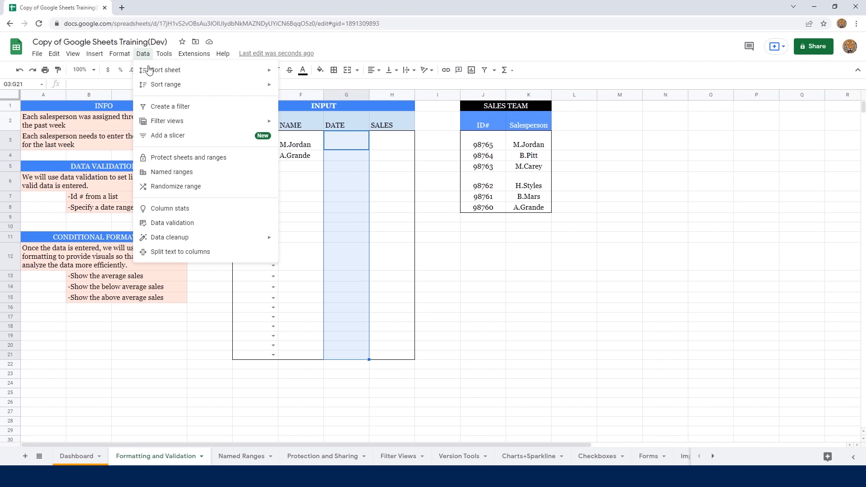
{"action": "left_click", "coordinate": [181, 229]}
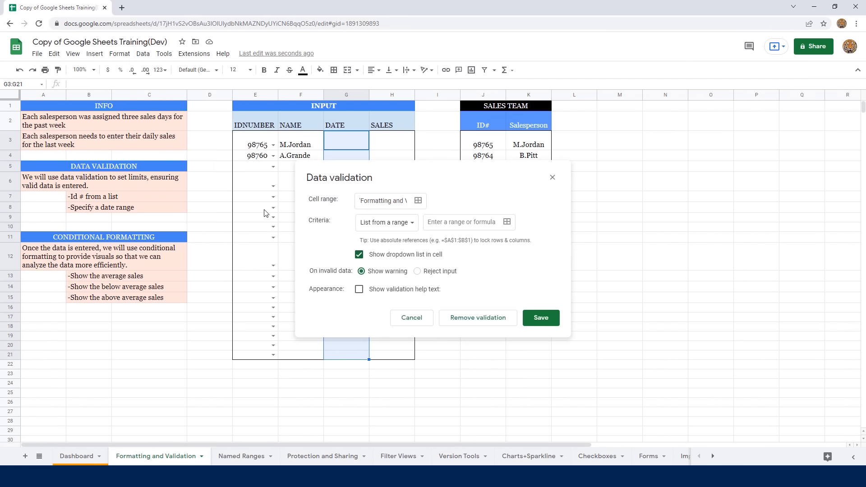
{"action": "left_click", "coordinate": [413, 226]}
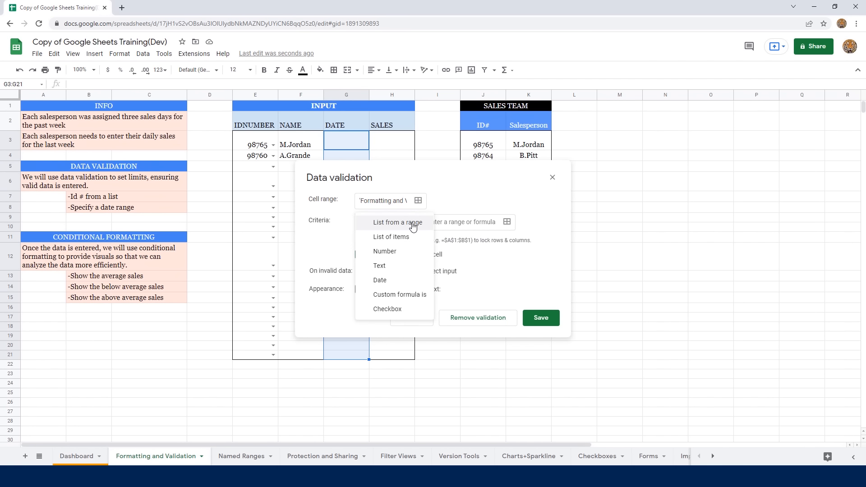
{"action": "left_click", "coordinate": [385, 281]}
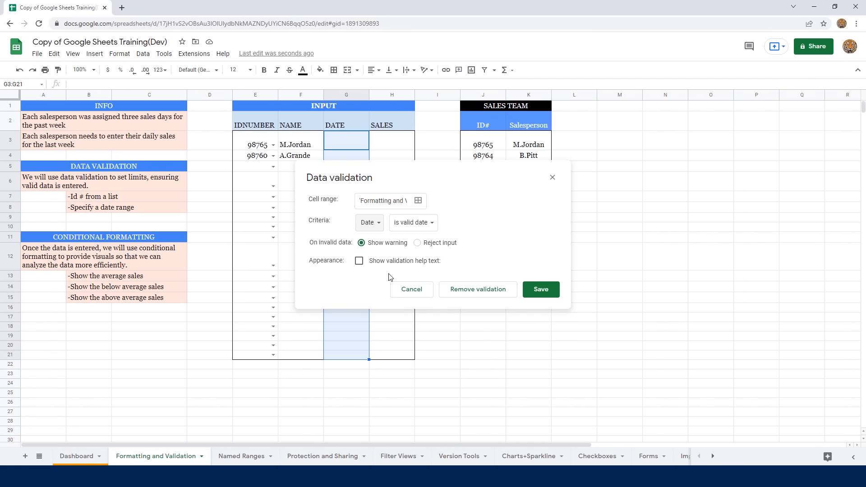
{"action": "left_click", "coordinate": [427, 224]}
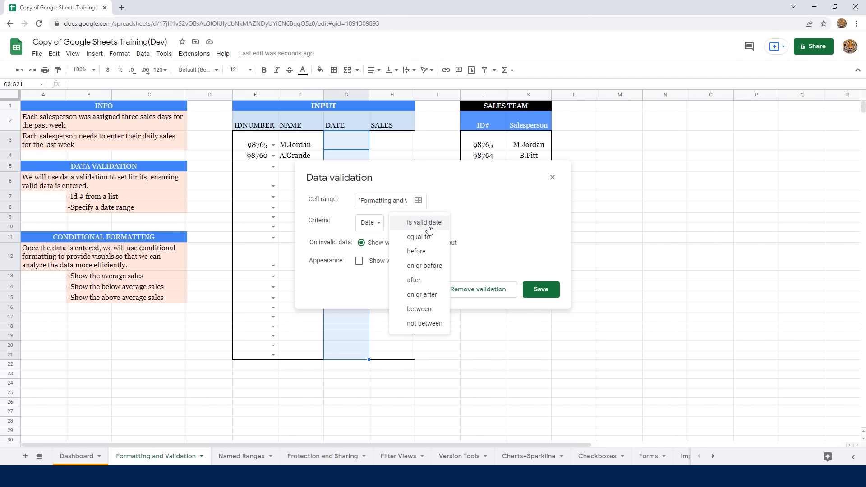
{"action": "left_click", "coordinate": [420, 311]}
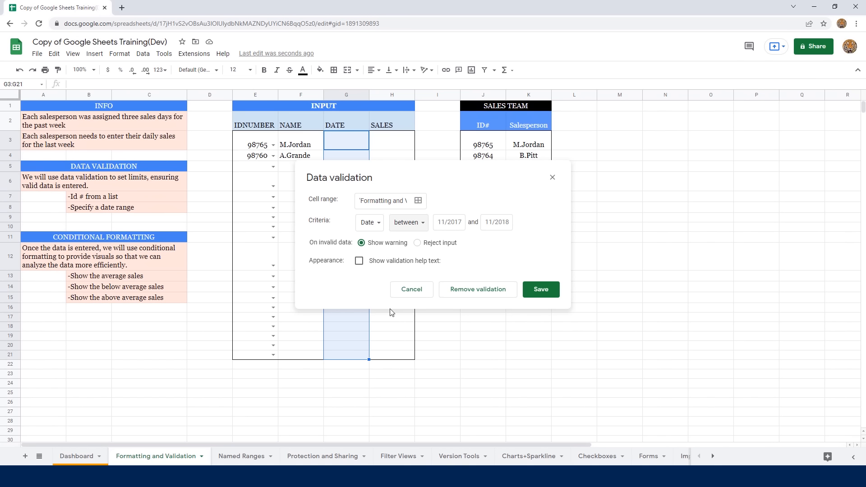
Step: Limit the date rule to 3/28/2022 through 4/01/2022, make it reject invalid input, and save the validation
{"action": "left_click", "coordinate": [454, 222]}
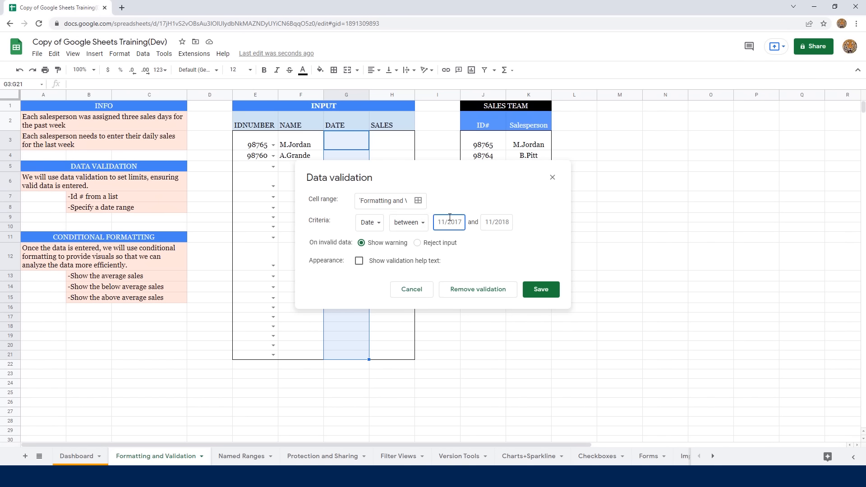
{"action": "type", "text": "3/28/2022"}
{"action": "left_click", "coordinate": [501, 223]}
{"action": "type", "text": "4/01"}
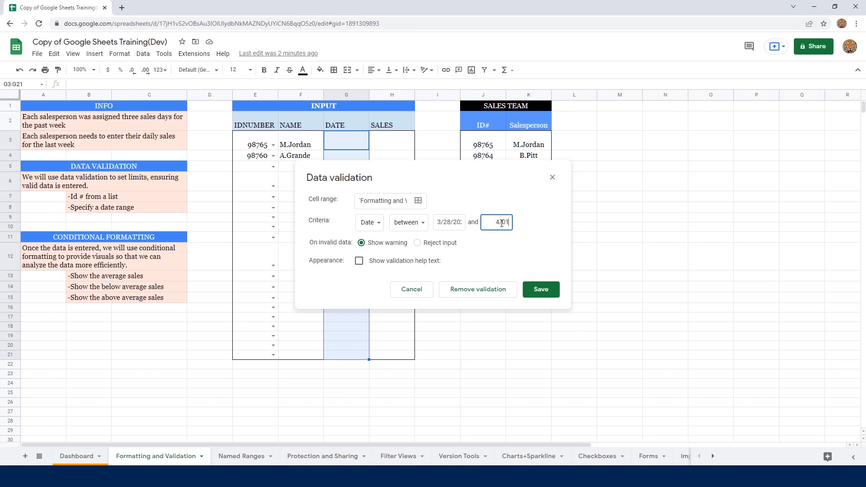
{"action": "type", "text": "/2022"}
{"action": "left_click", "coordinate": [418, 244]}
{"action": "left_click", "coordinate": [542, 289]}
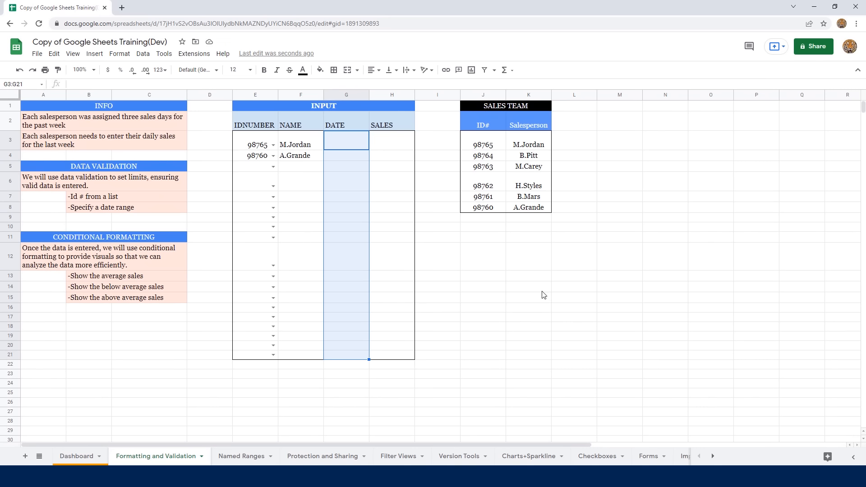
Step: Try to enter a date outside the allowed range in G3 to test the validation rule
{"action": "left_click", "coordinate": [343, 148]}
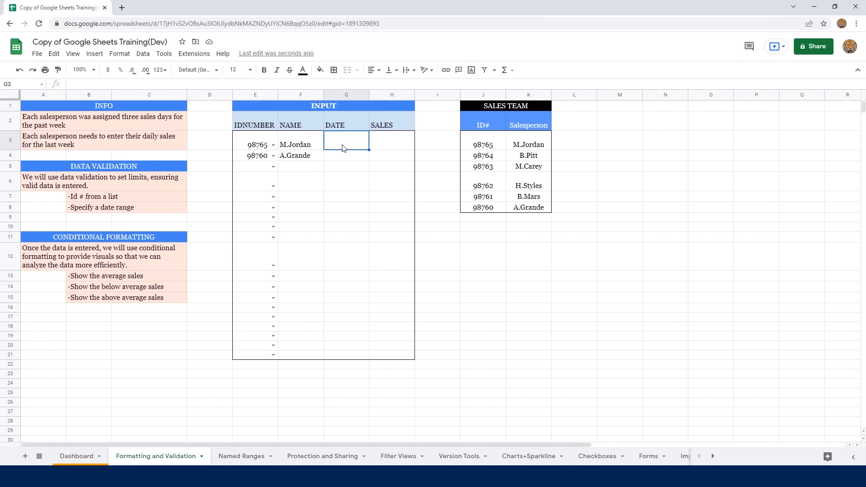
{"action": "type", "text": "4/1/2022"}
{"action": "key", "text": "Return"}
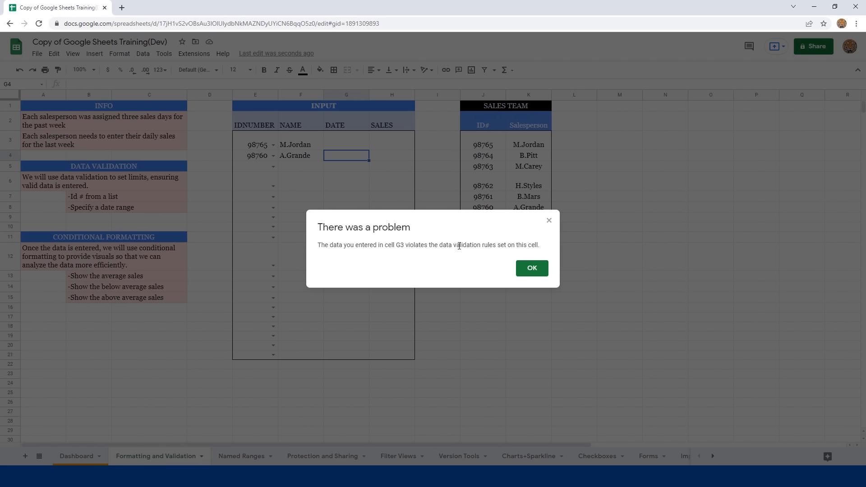
{"action": "left_click", "coordinate": [532, 270]}
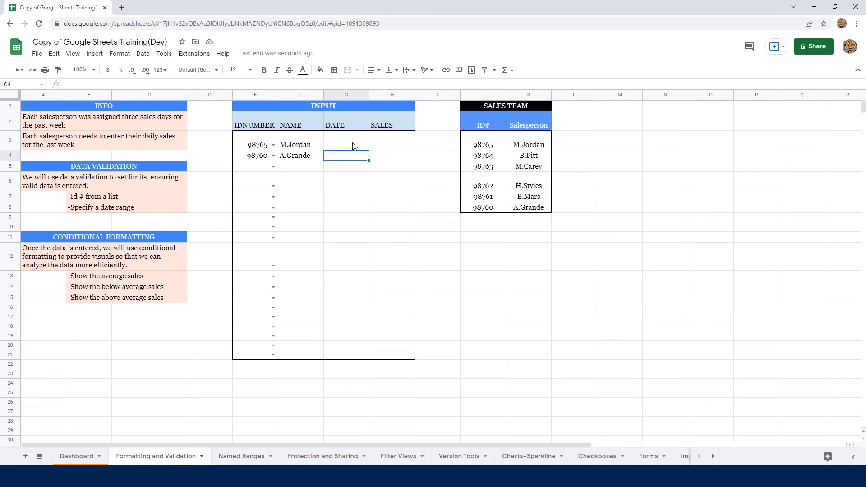
Step: Enter the date 3/28/2022 in G3
{"action": "left_click", "coordinate": [353, 145]}
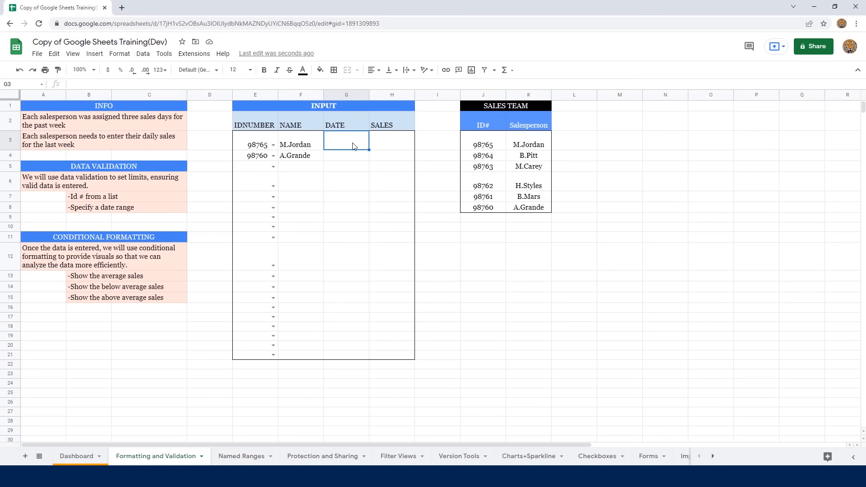
{"action": "type", "text": "3/28/2022"}
{"action": "key", "text": "Return"}
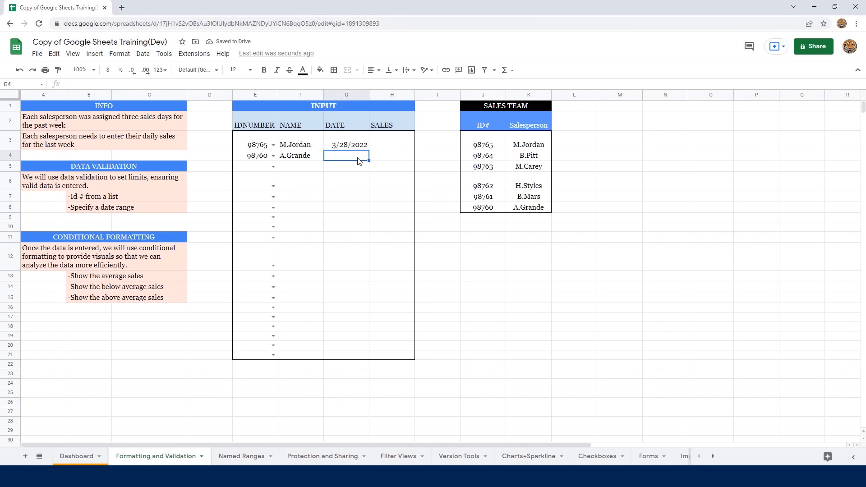
Step: Enter 8500 as the sales amount in H3 and format the cell as currency
{"action": "left_click", "coordinate": [394, 145]}
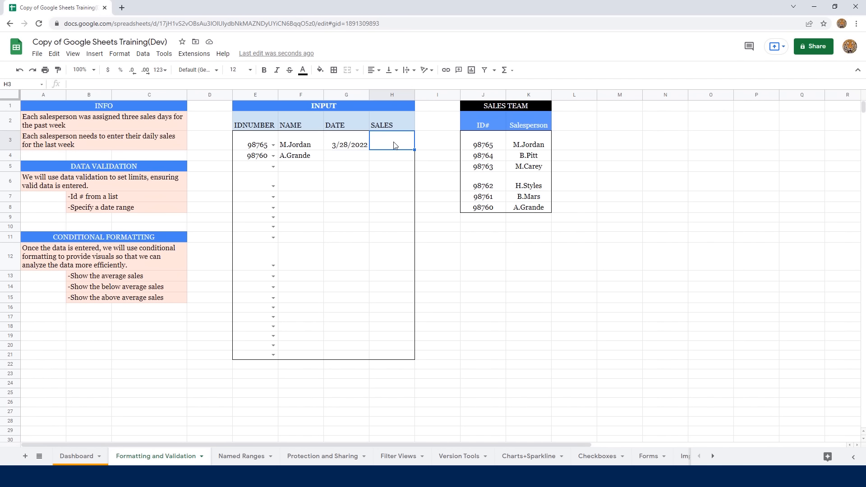
{"action": "type", "text": "8500"}
{"action": "key", "text": "Return"}
{"action": "left_click", "coordinate": [394, 145]}
{"action": "left_click", "coordinate": [108, 71]}
{"action": "left_click", "coordinate": [354, 157]}
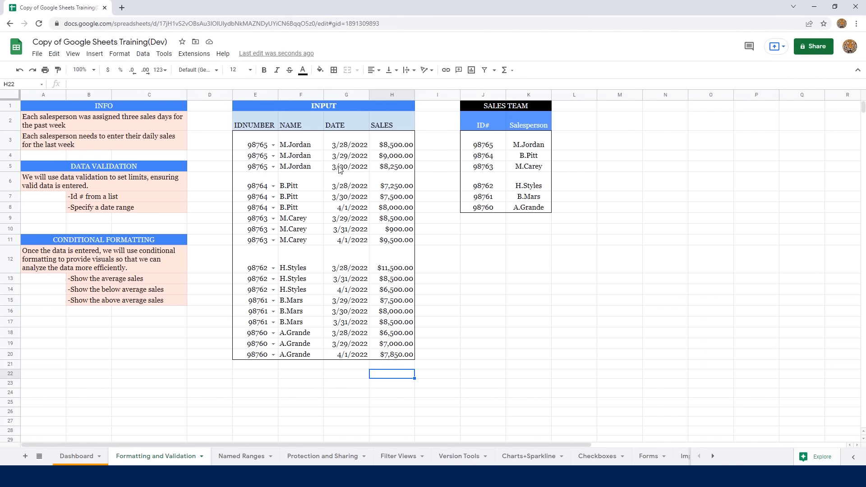
Step: Look over the conditional formatting option and the three listed sales goals in B13:B15
{"action": "left_click", "coordinate": [392, 149]}
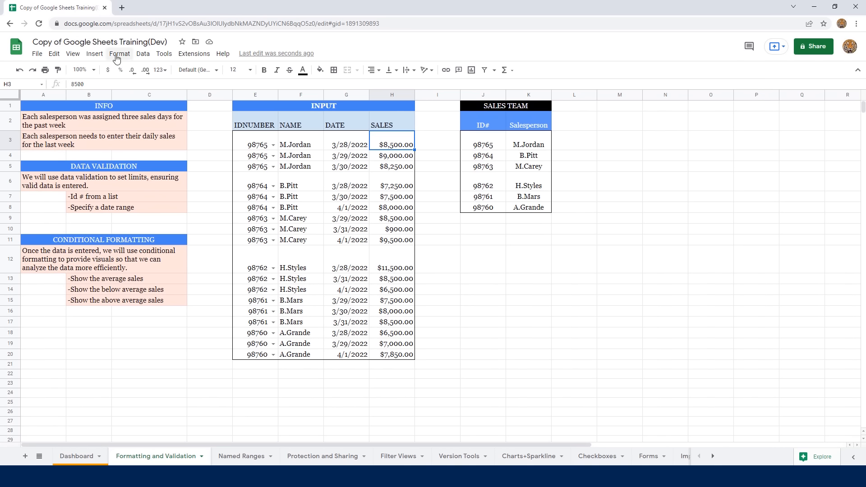
{"action": "left_click", "coordinate": [120, 54]}
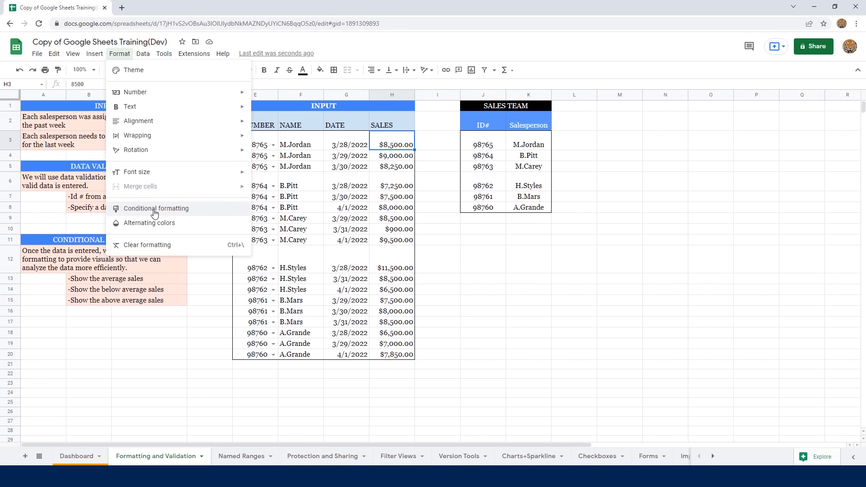
{"action": "left_click", "coordinate": [118, 288]}
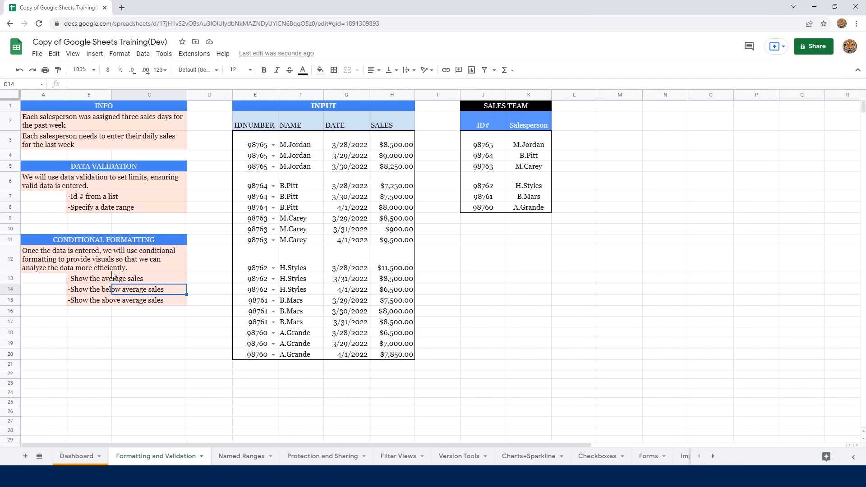
{"action": "left_click", "coordinate": [84, 283]}
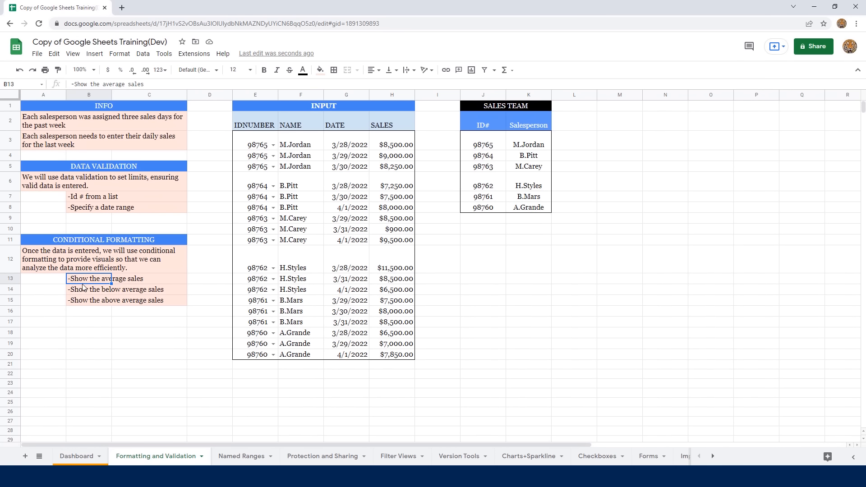
{"action": "left_click", "coordinate": [84, 294]}
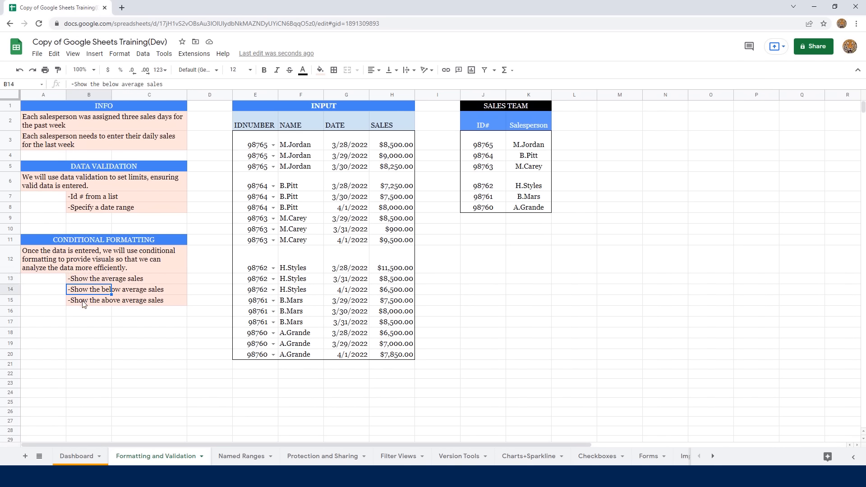
{"action": "left_click", "coordinate": [84, 305]}
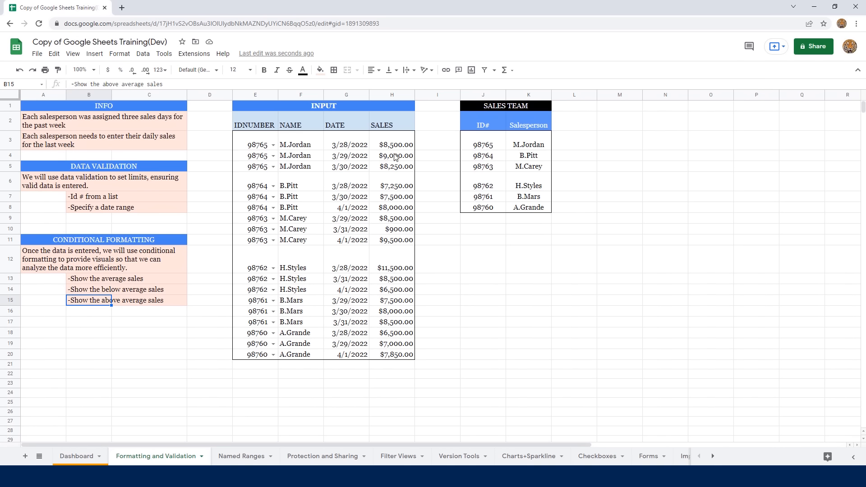
Step: Check the sum, average, minimum and maximum of the sales values in H3:H20
{"action": "left_click_drag", "start_coordinate": [396, 146], "coordinate": [395, 357]}
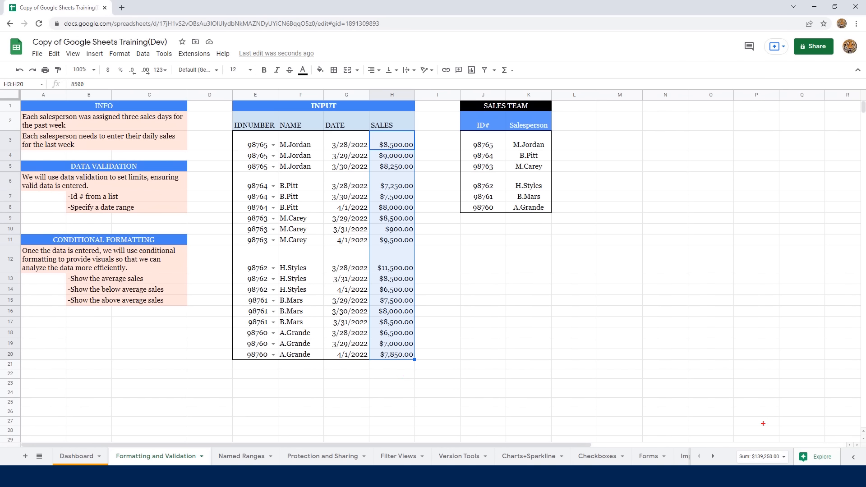
{"action": "left_click_drag", "start_coordinate": [751, 444], "coordinate": [719, 372]}
{"action": "left_click", "coordinate": [785, 459]}
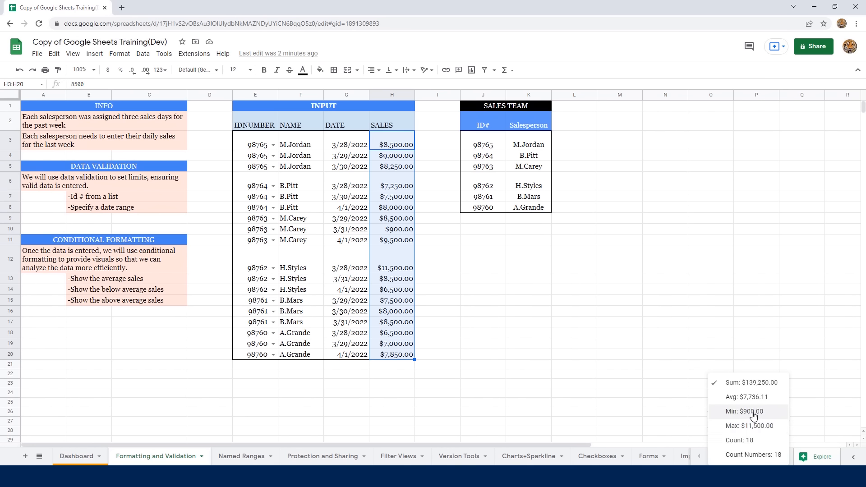
Step: Correct the sales amount in H10 to 9,000
{"action": "left_click", "coordinate": [399, 231]}
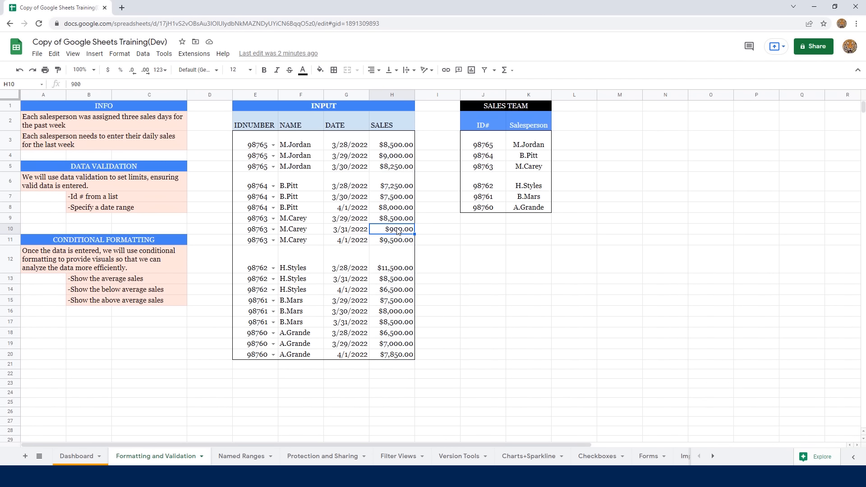
{"action": "type", "text": "9,"}
{"action": "type", "text": "000"}
{"action": "key", "text": "Return"}
Step: Look up the average of the sales in H3:H20 and enter it as 8186.11 in H23
{"action": "left_click_drag", "start_coordinate": [401, 147], "coordinate": [402, 355]}
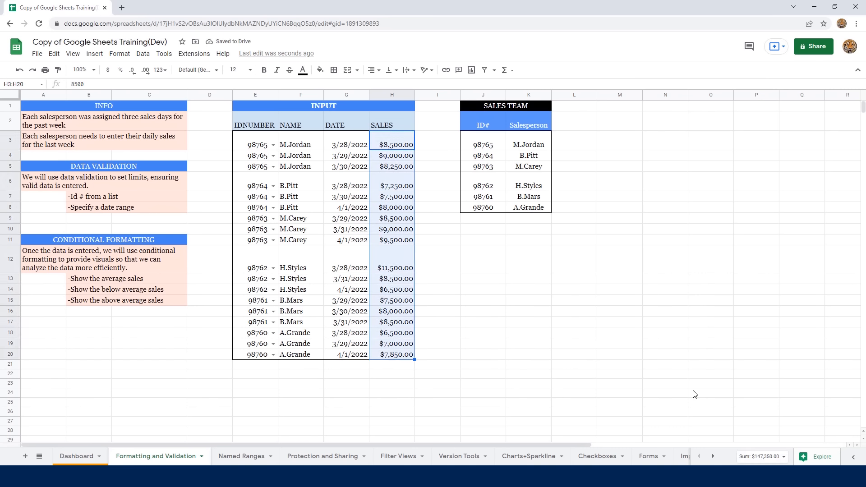
{"action": "left_click", "coordinate": [762, 457]}
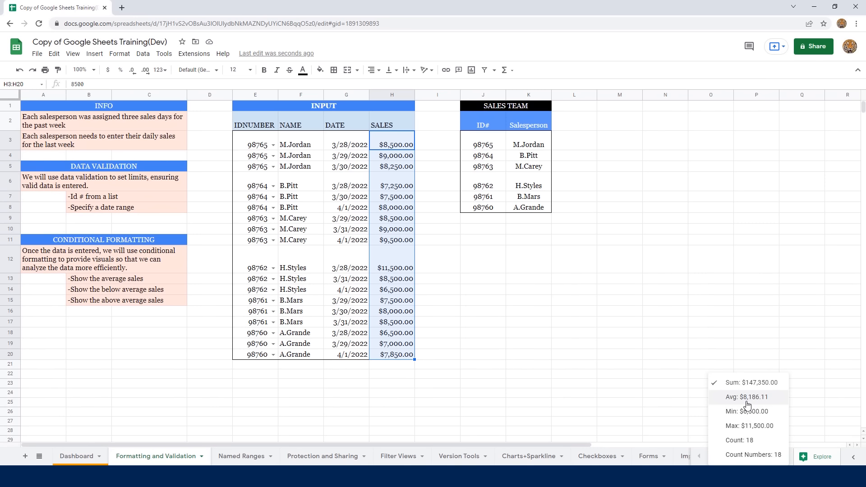
{"action": "left_click", "coordinate": [386, 387]}
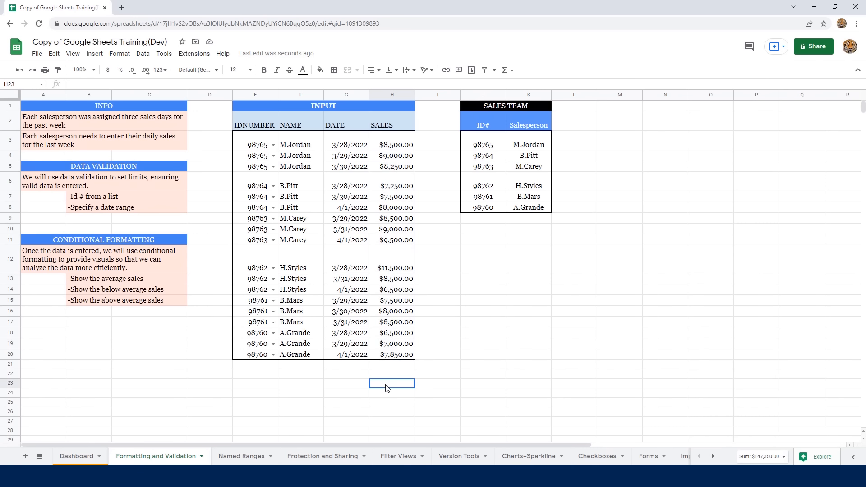
{"action": "type", "text": "8186.11"}
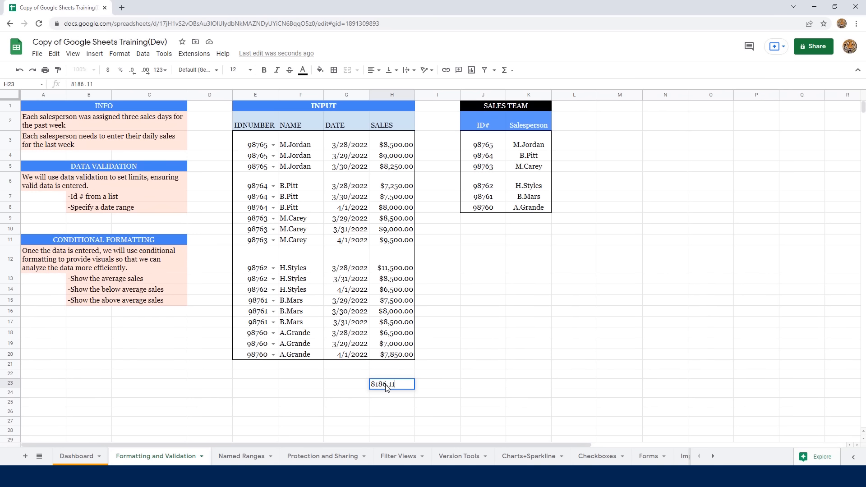
{"action": "key", "text": "Return"}
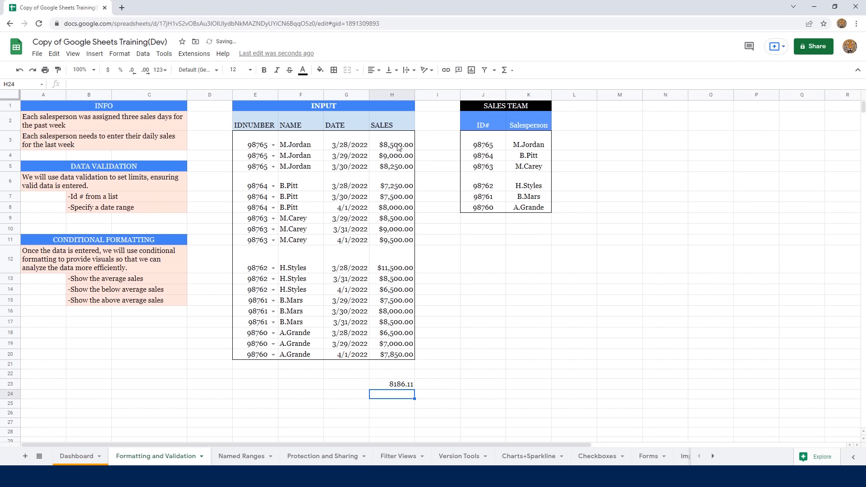
Step: Set up a single-color conditional formatting rule on H3:H20 for sales values greater than 8187
{"action": "left_click_drag", "start_coordinate": [397, 144], "coordinate": [396, 357]}
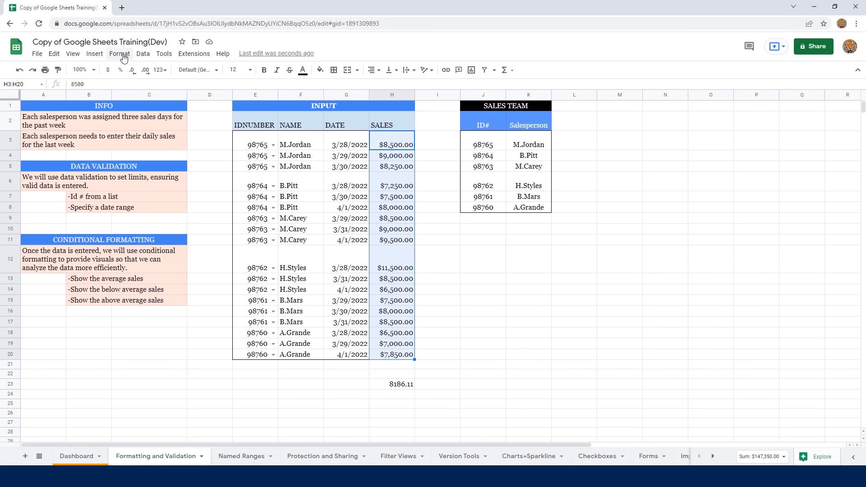
{"action": "left_click", "coordinate": [120, 54]}
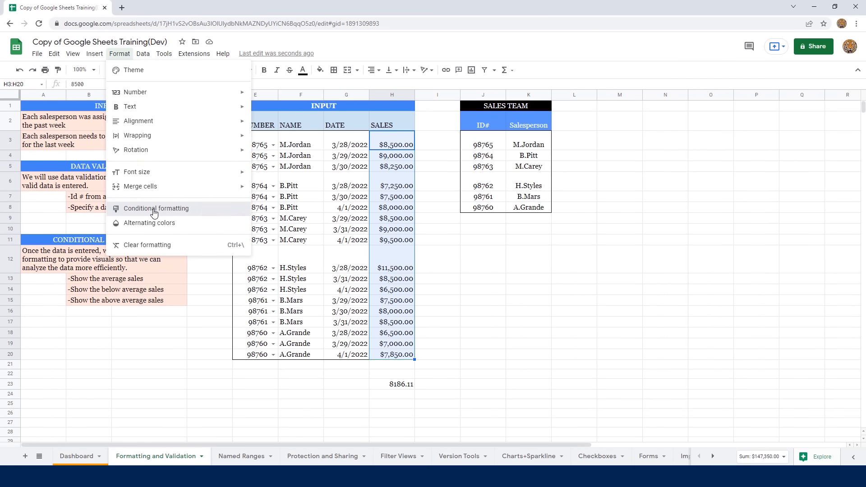
{"action": "left_click", "coordinate": [152, 215]}
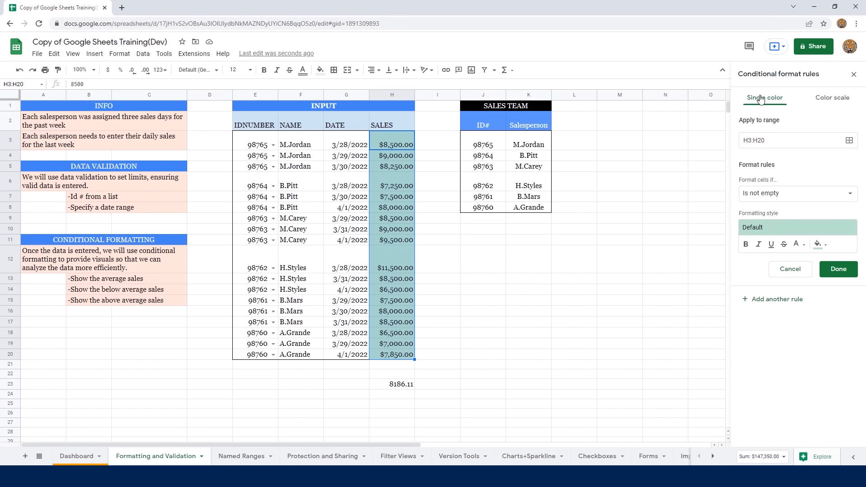
{"action": "left_click", "coordinate": [834, 98]}
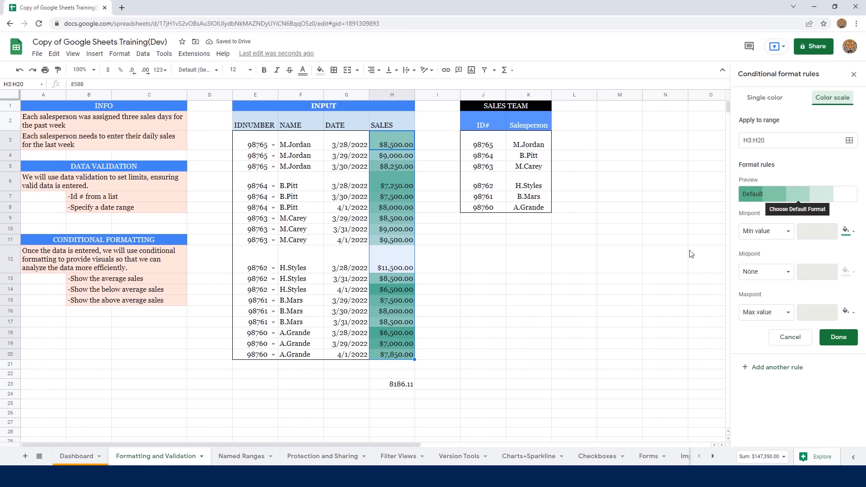
{"action": "left_click", "coordinate": [773, 98]}
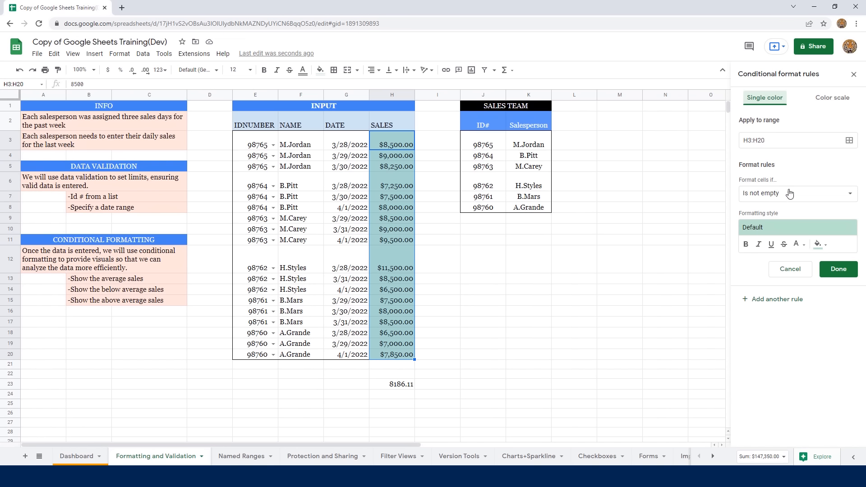
{"action": "left_click", "coordinate": [850, 199]}
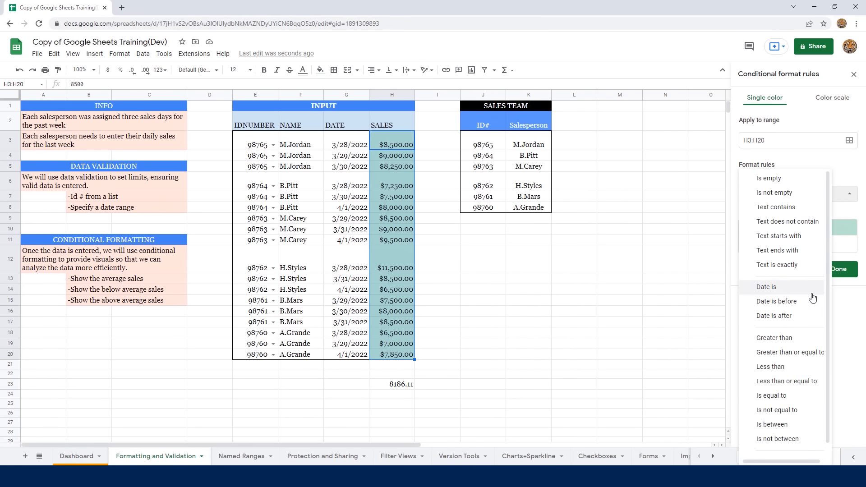
{"action": "left_click", "coordinate": [785, 339]}
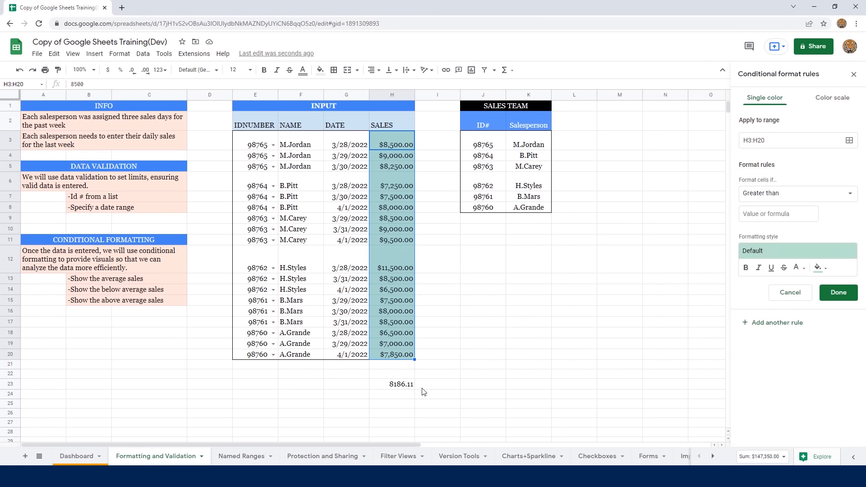
{"action": "left_click", "coordinate": [768, 216]}
{"action": "type", "text": "8187"}
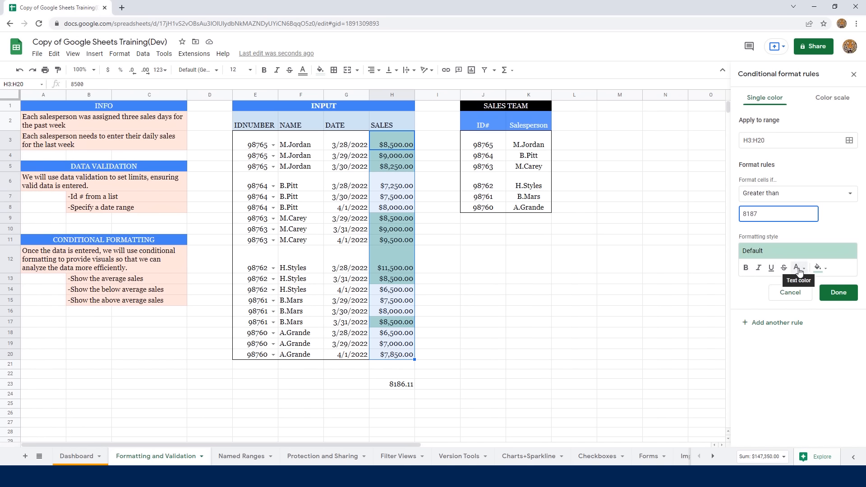
Step: Give the greater-than-8187 rule a light blue fill and save it
{"action": "left_click", "coordinate": [826, 269]}
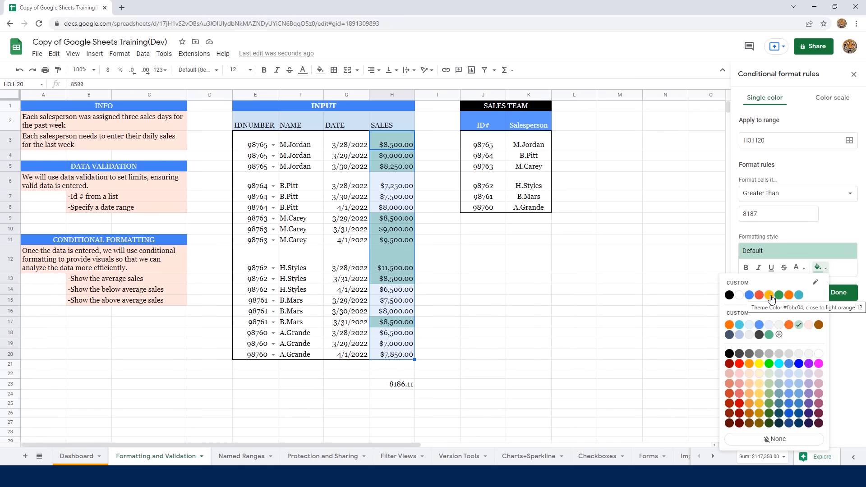
{"action": "left_click", "coordinate": [770, 296]}
{"action": "left_click", "coordinate": [822, 269]}
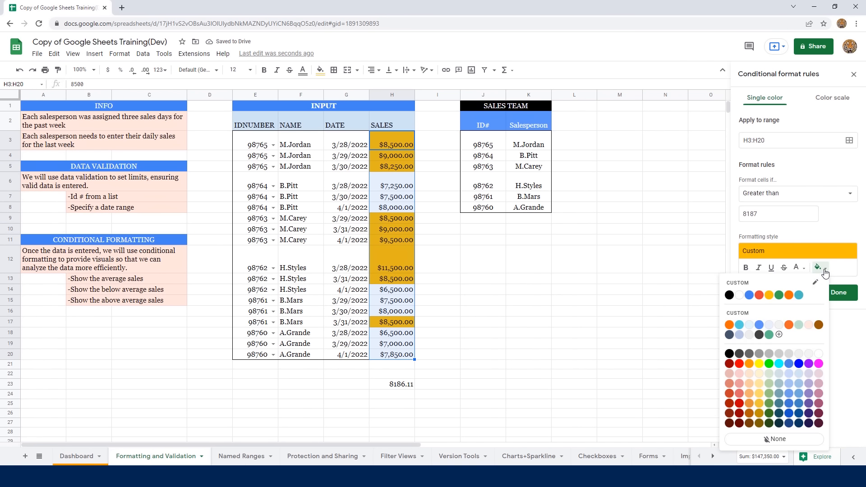
{"action": "left_click", "coordinate": [761, 326]}
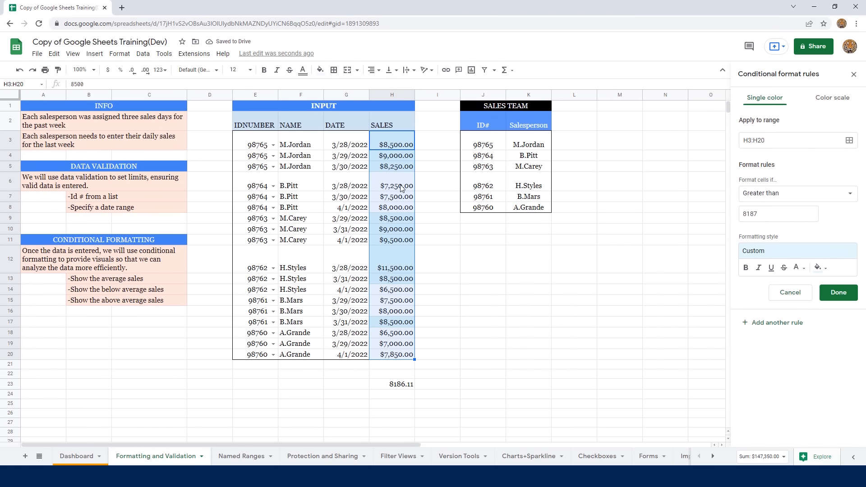
{"action": "left_click", "coordinate": [473, 239]}
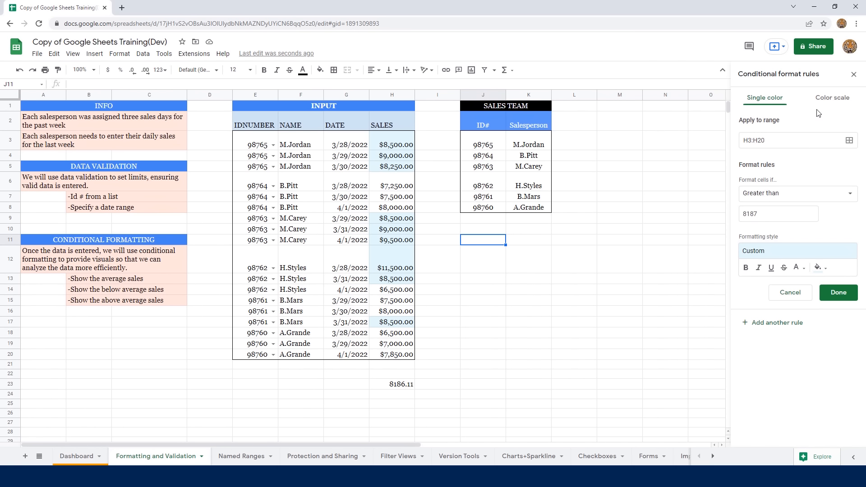
{"action": "left_click", "coordinate": [842, 297]}
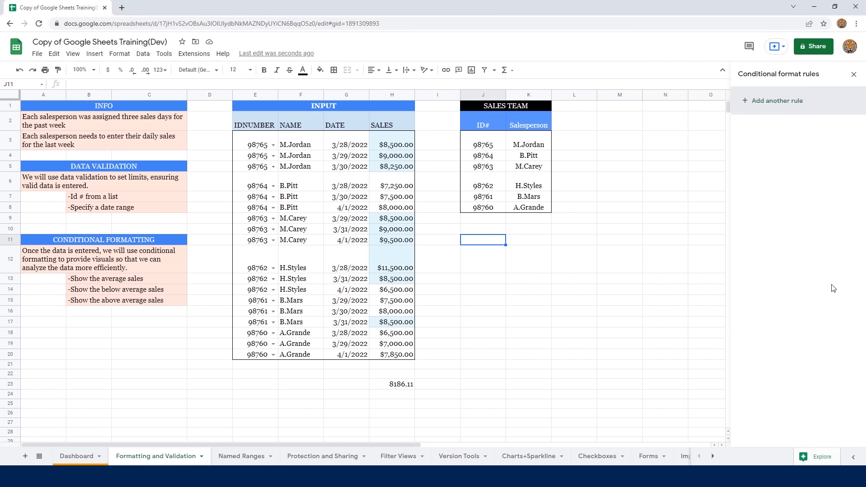
{"action": "left_click", "coordinate": [854, 75]}
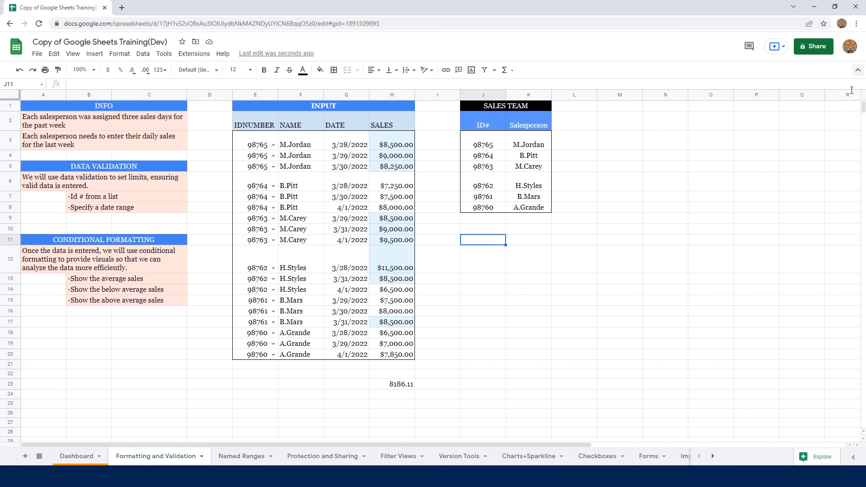
{"action": "left_click", "coordinate": [548, 267]}
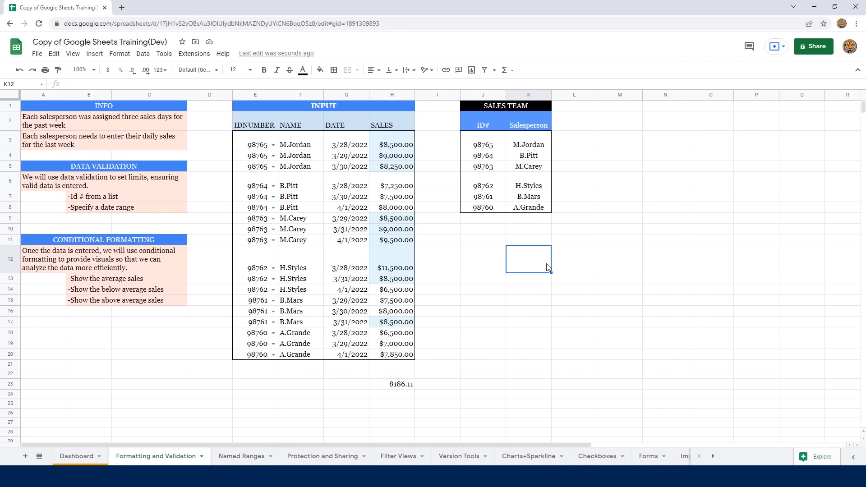
Step: Remove the greater-than-8187 conditional formatting rule from H3:H20
{"action": "left_click_drag", "start_coordinate": [394, 144], "coordinate": [392, 356]}
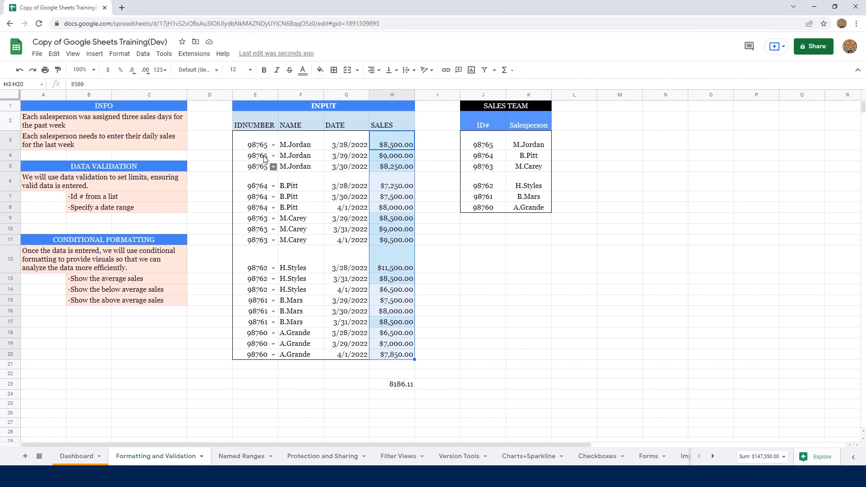
{"action": "left_click", "coordinate": [119, 54]}
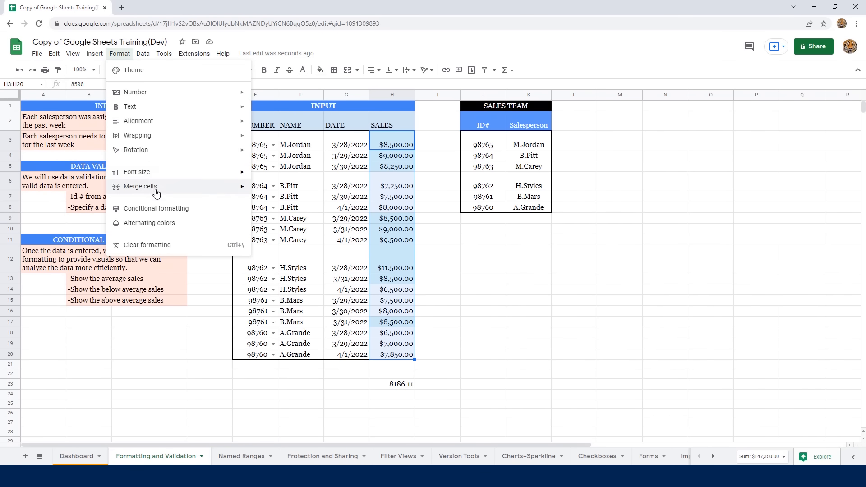
{"action": "left_click", "coordinate": [156, 209]}
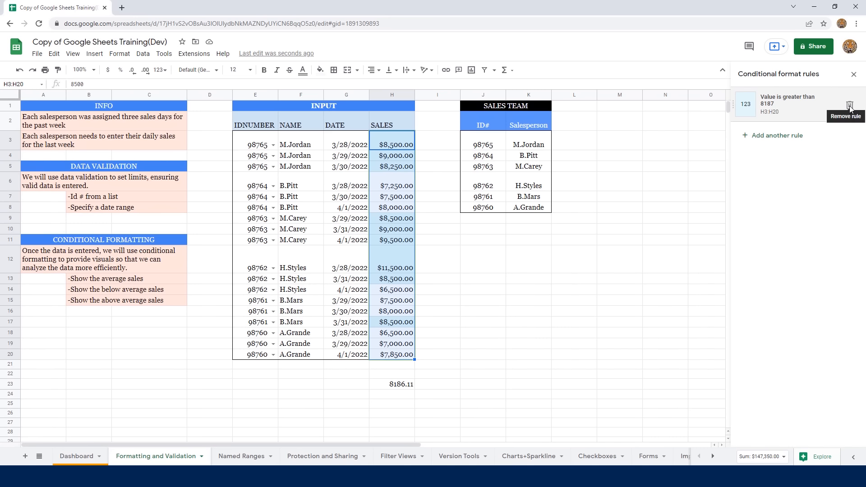
{"action": "left_click", "coordinate": [850, 106]}
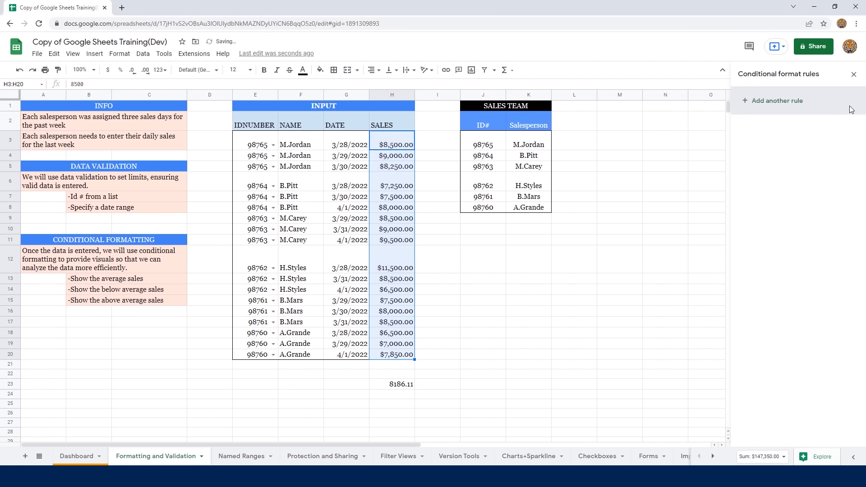
Step: Add a color scale conditional formatting rule to the sales in H3:H20 using the Yellow to White preset
{"action": "left_click", "coordinate": [786, 101]}
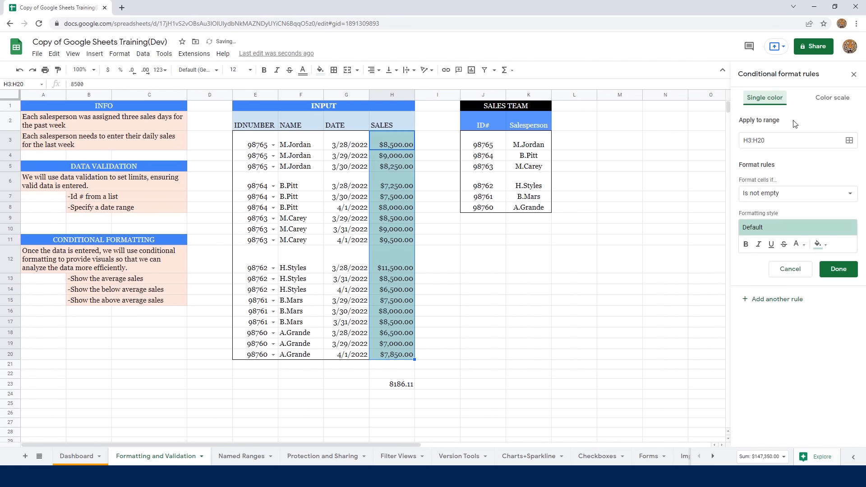
{"action": "left_click", "coordinate": [839, 102]}
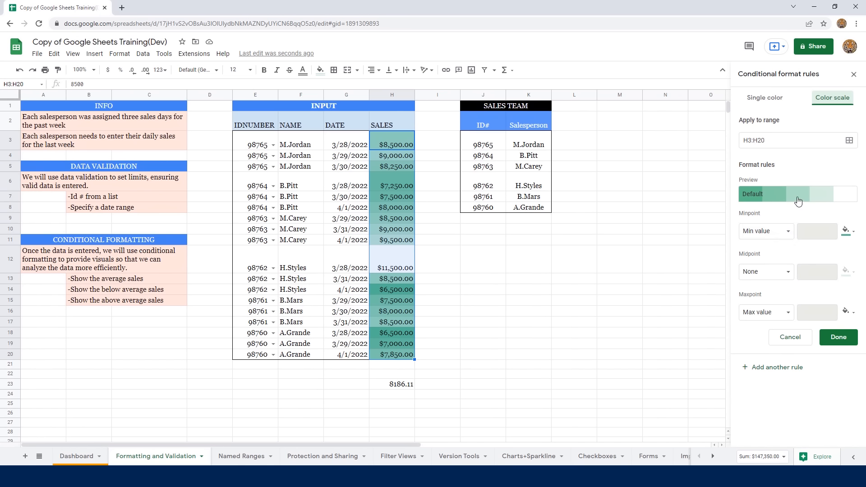
{"action": "left_click", "coordinate": [800, 199]}
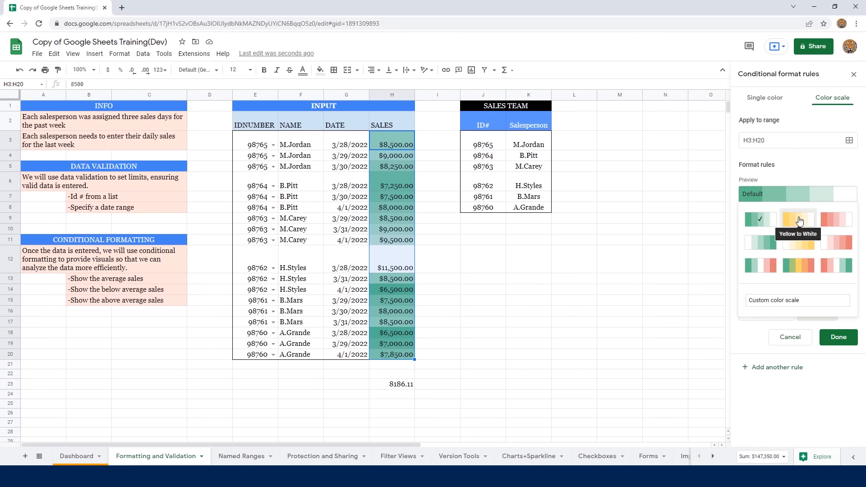
{"action": "left_click", "coordinate": [800, 221]}
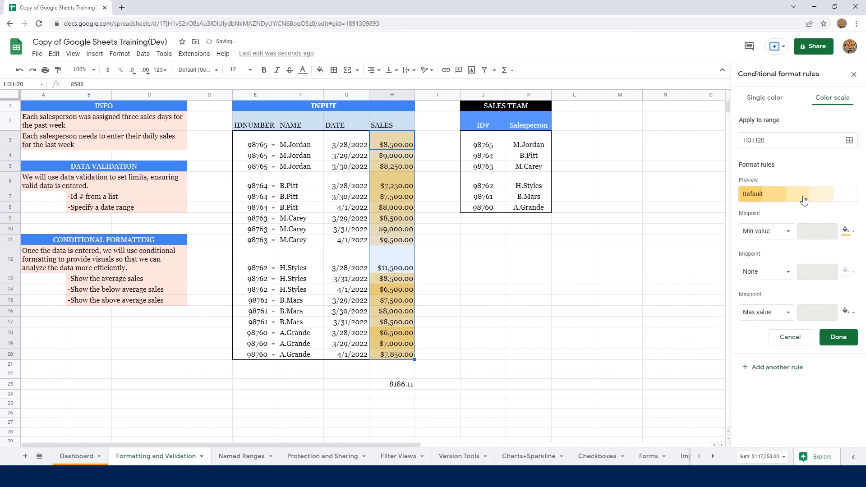
Step: Change the color scale on H3:H20 to the Green to white to red preset and save the rule
{"action": "left_click", "coordinate": [802, 199]}
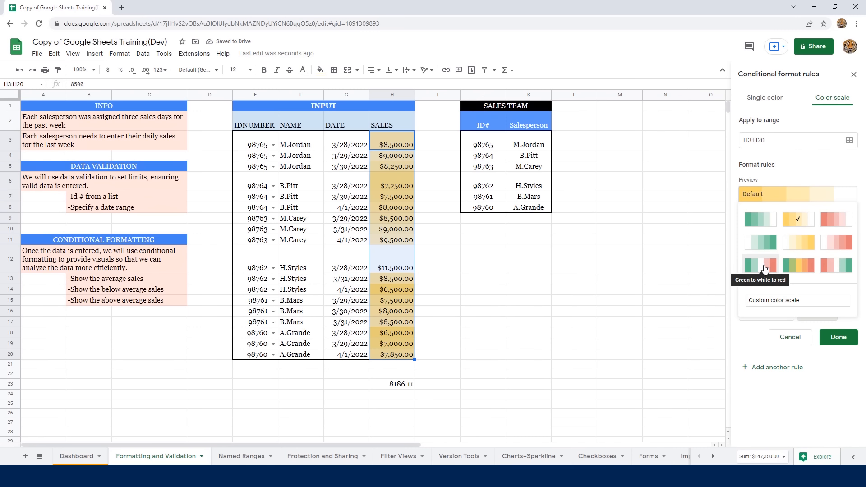
{"action": "left_click", "coordinate": [764, 267]}
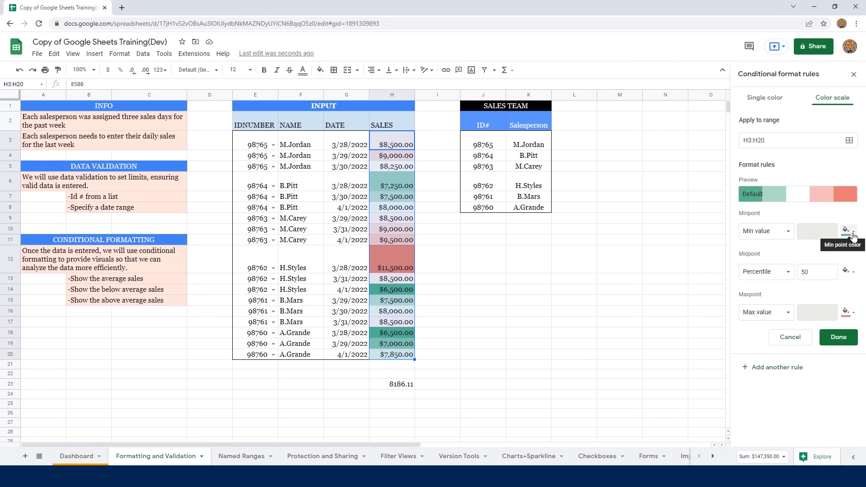
{"action": "left_click", "coordinate": [854, 235]}
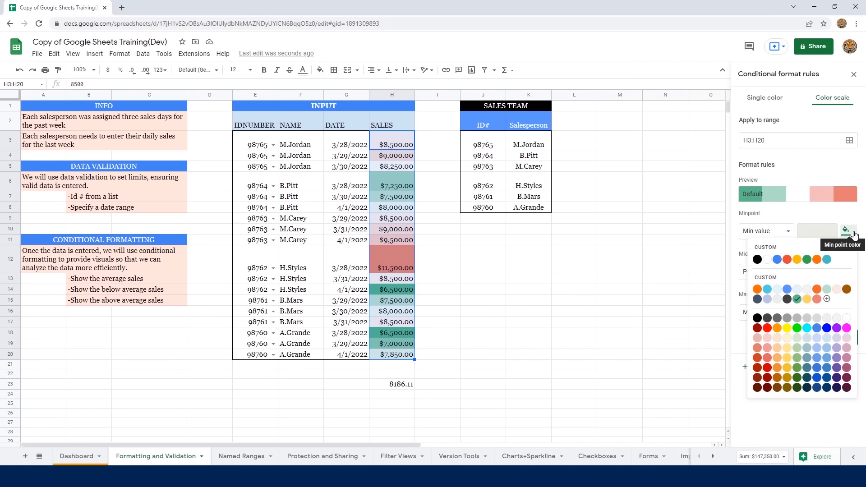
{"action": "left_click", "coordinate": [776, 216]}
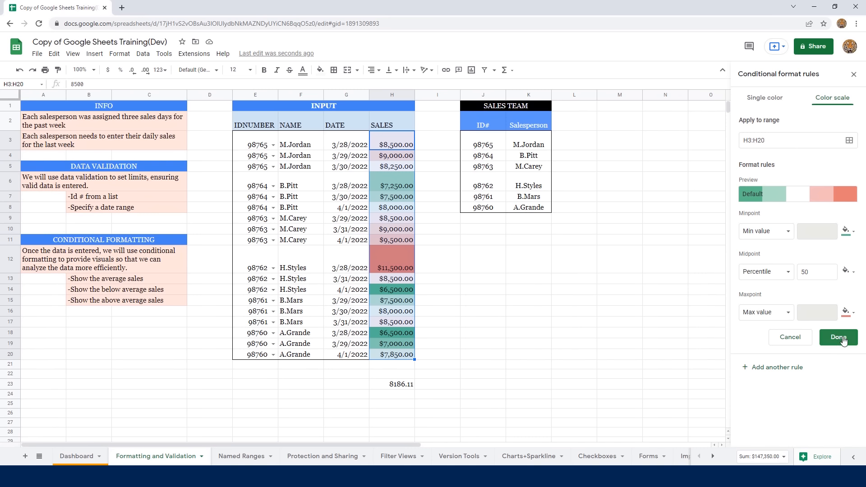
{"action": "left_click", "coordinate": [843, 339]}
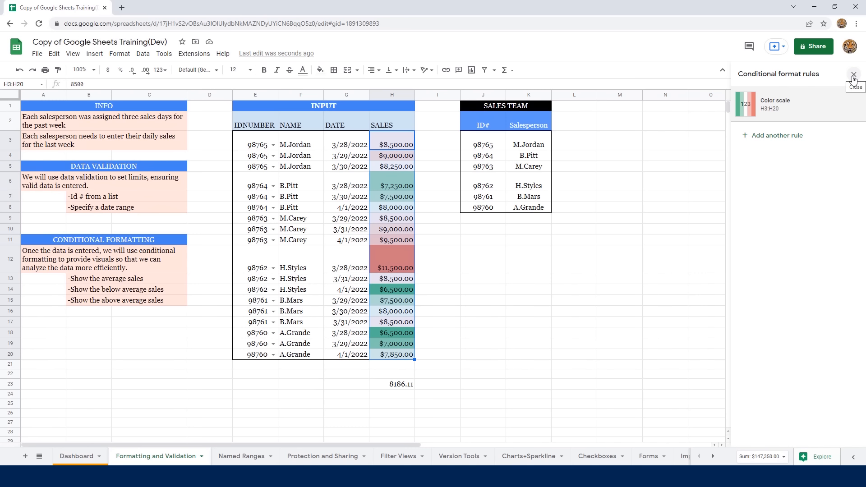
{"action": "left_click", "coordinate": [853, 79]}
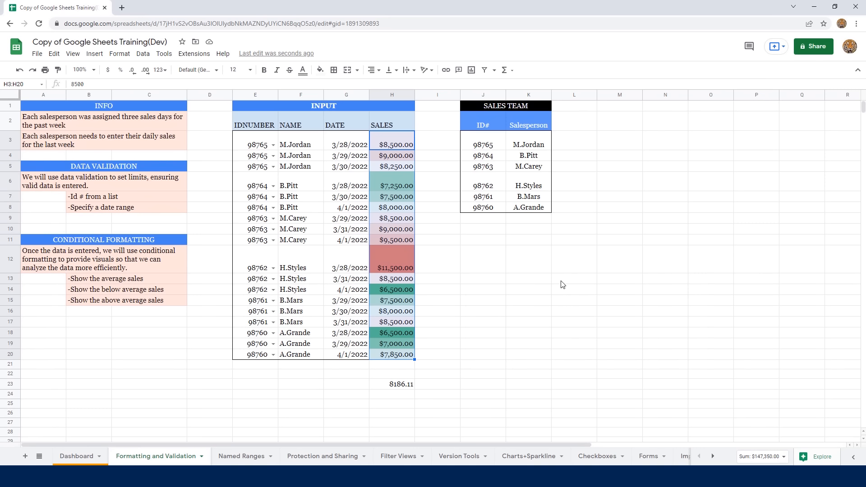
{"action": "left_click", "coordinate": [475, 249]}
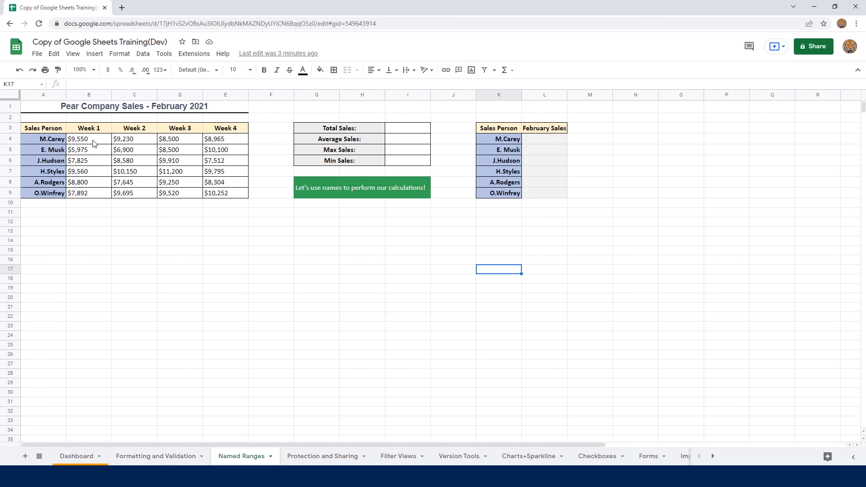
Step: Examine the first salesperson's sales for Weeks 1 to 4 in B4:E4
{"action": "left_click_drag", "start_coordinate": [93, 143], "coordinate": [228, 143]}
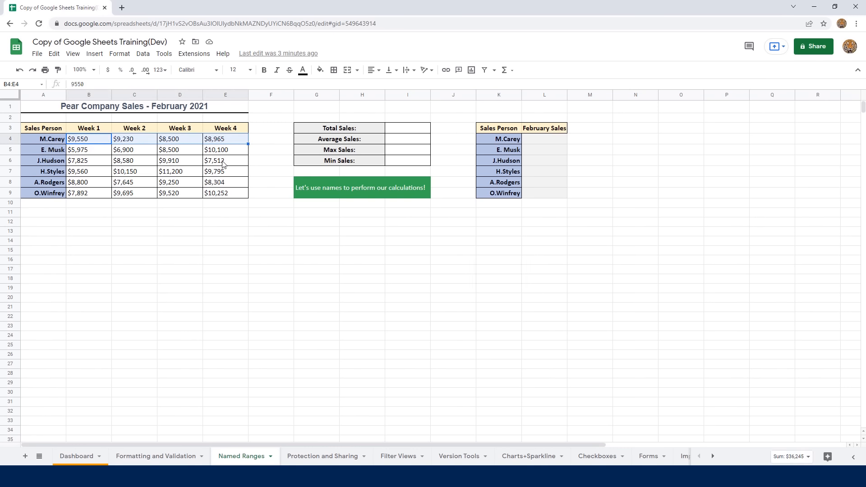
{"action": "left_click", "coordinate": [257, 174]}
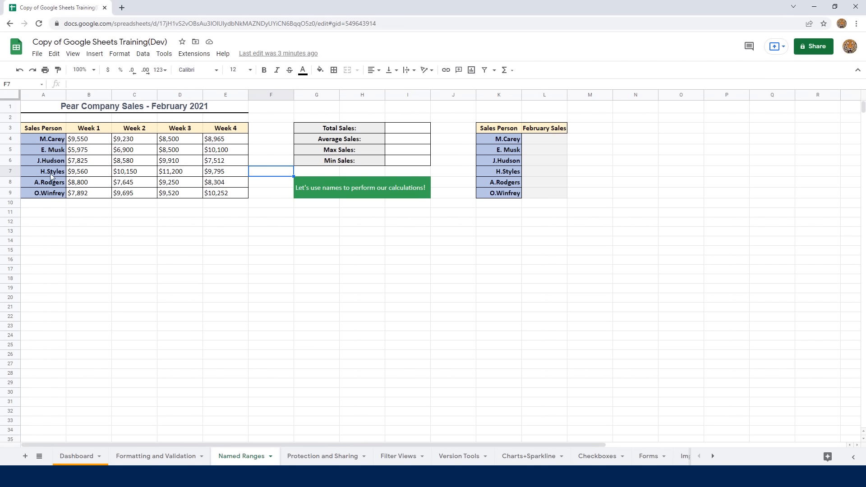
{"action": "left_click", "coordinate": [90, 144]}
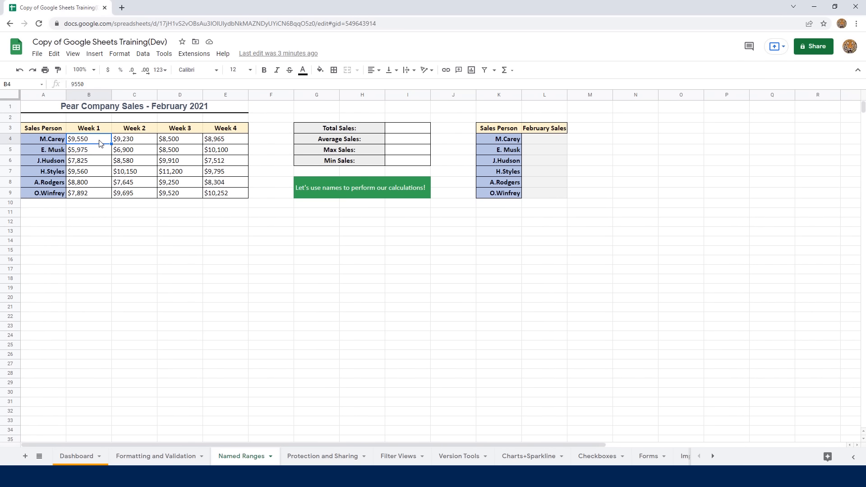
{"action": "left_click", "coordinate": [140, 143]}
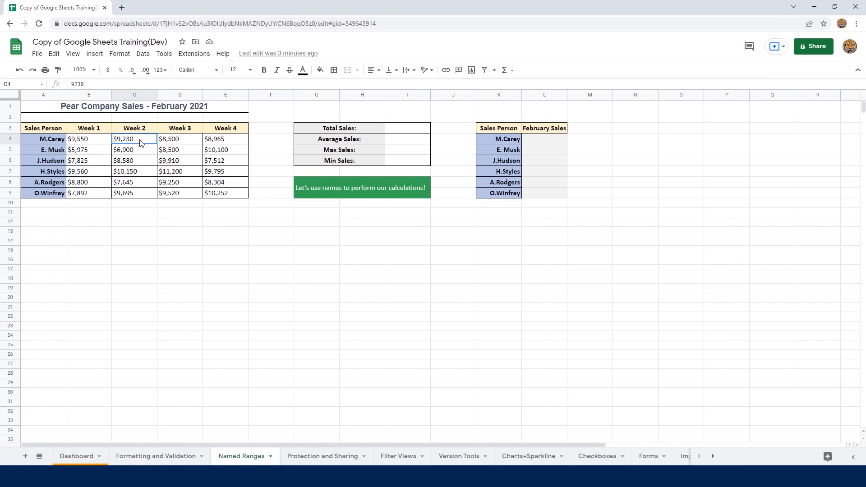
{"action": "left_click", "coordinate": [186, 143]}
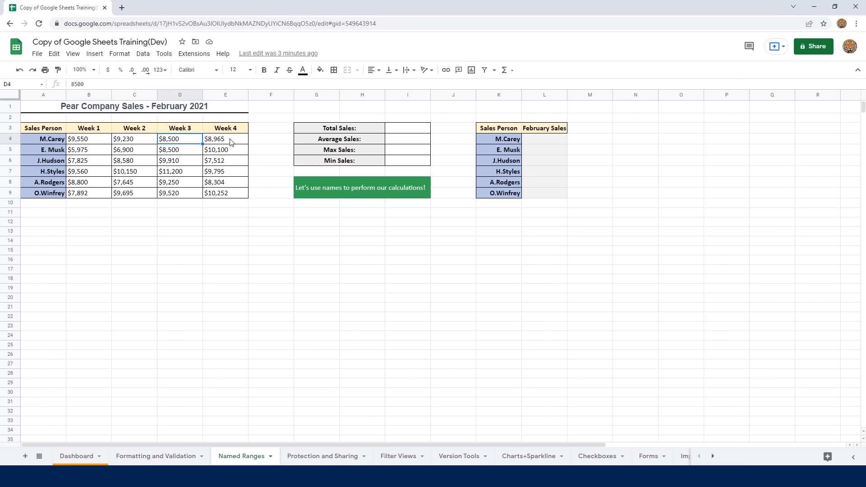
{"action": "left_click", "coordinate": [231, 142]}
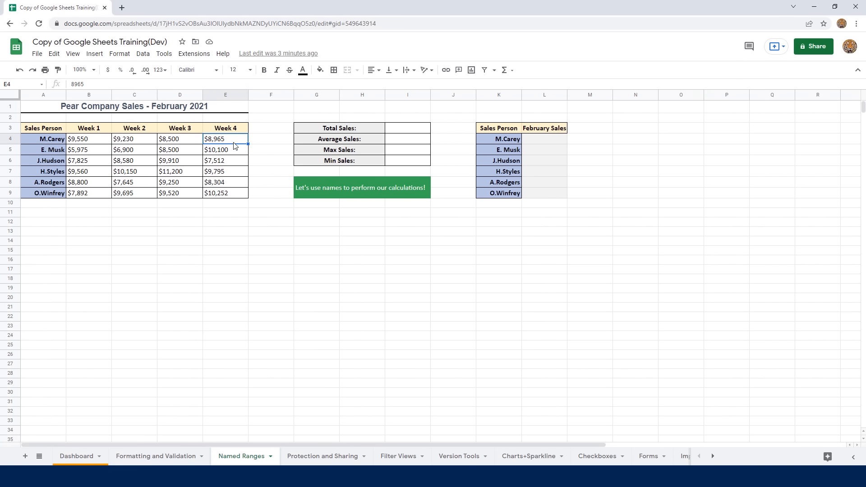
Step: Review the Total, Average, Max and Min Sales cells in I3:I6 and the February Sales cells in L4:L9
{"action": "left_click", "coordinate": [402, 131]}
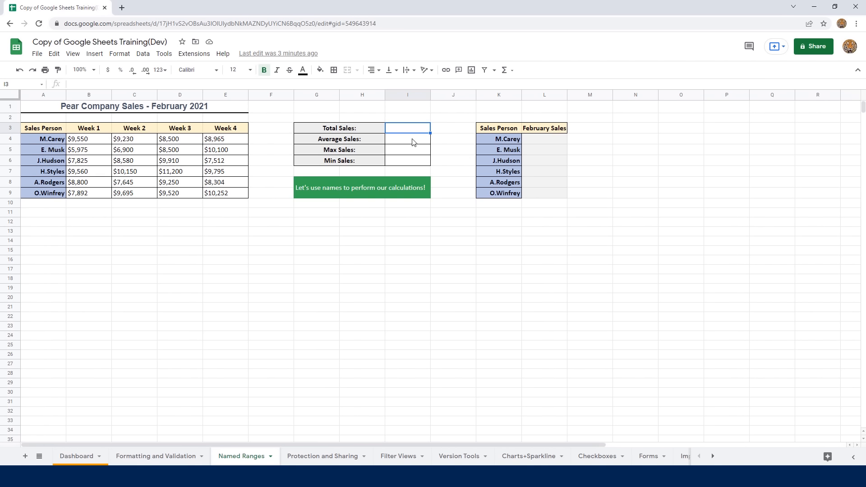
{"action": "left_click", "coordinate": [413, 142]}
{"action": "left_click", "coordinate": [408, 151]}
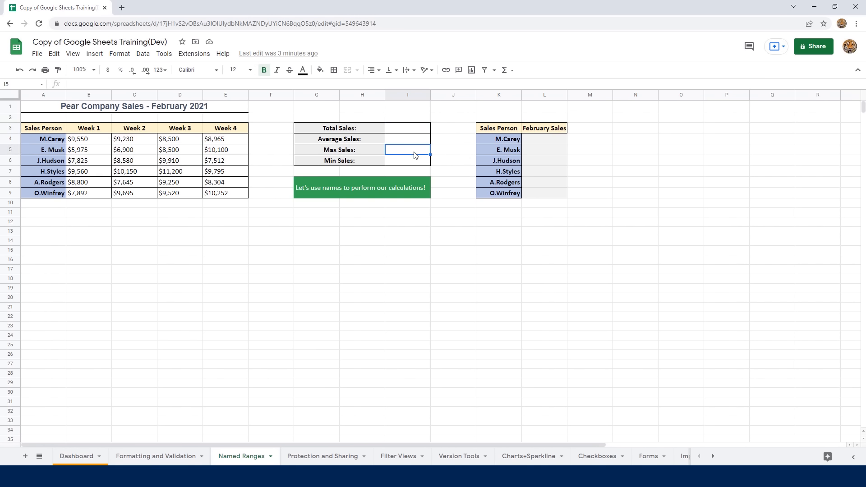
{"action": "left_click", "coordinate": [406, 165]}
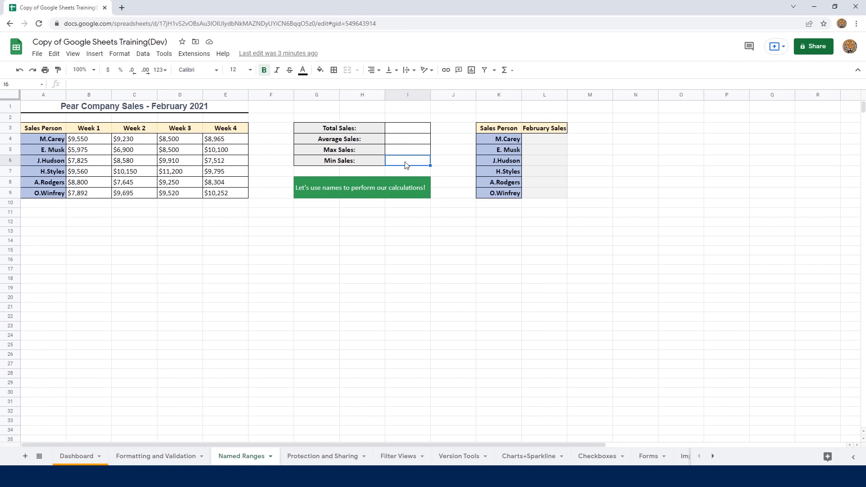
{"action": "left_click", "coordinate": [546, 140]}
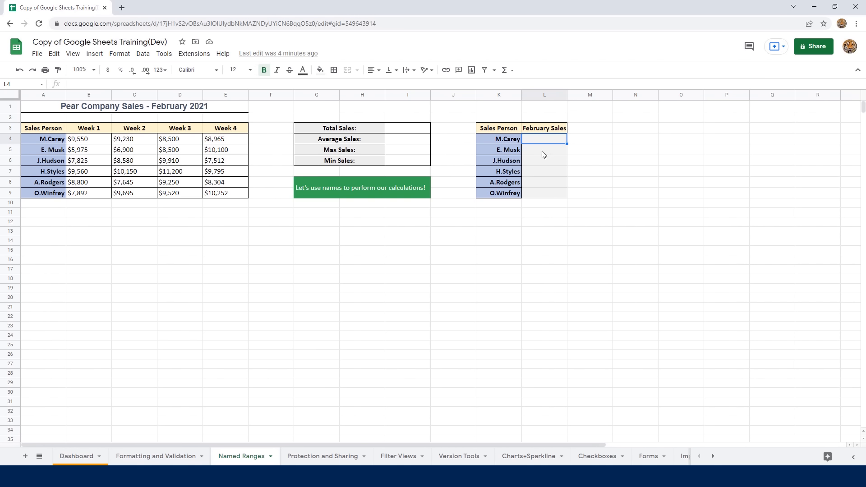
{"action": "left_click", "coordinate": [543, 155]}
{"action": "left_click", "coordinate": [538, 163]}
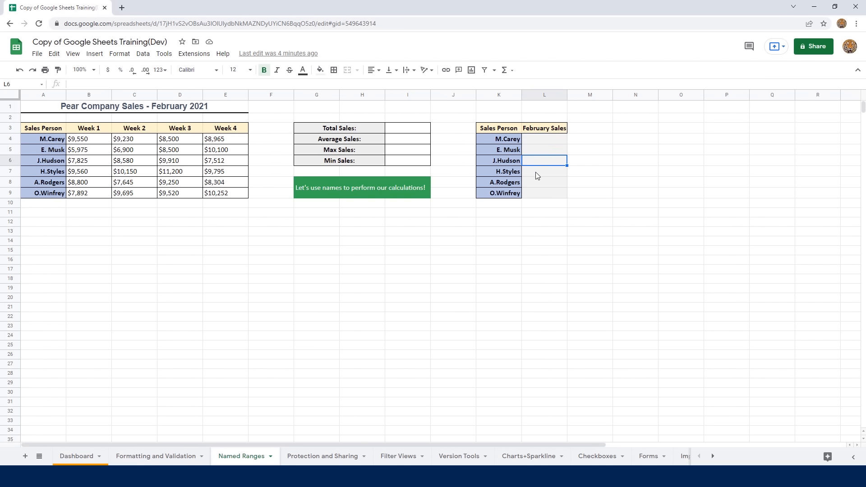
{"action": "left_click", "coordinate": [537, 174]}
{"action": "left_click", "coordinate": [539, 183]}
{"action": "left_click", "coordinate": [536, 193]}
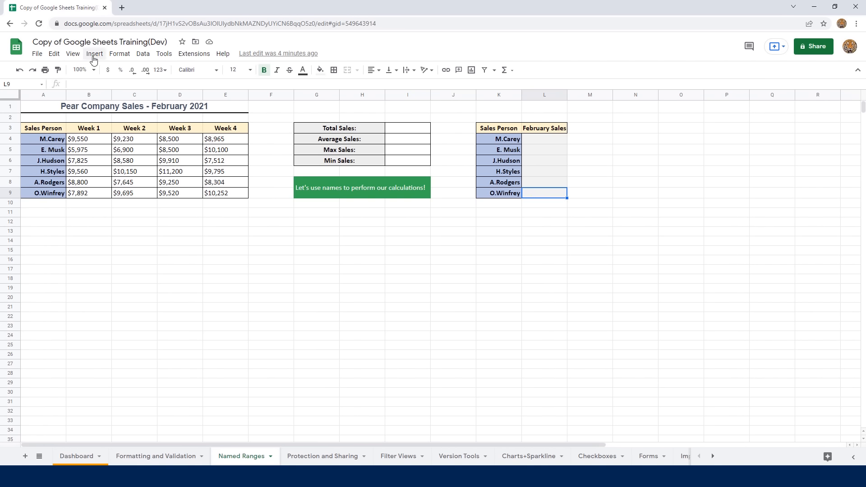
Step: Calculate the first salesperson's February sales in L4 with =SUM(B4:E4) and reject the suggested autofill
{"action": "left_click", "coordinate": [544, 142]}
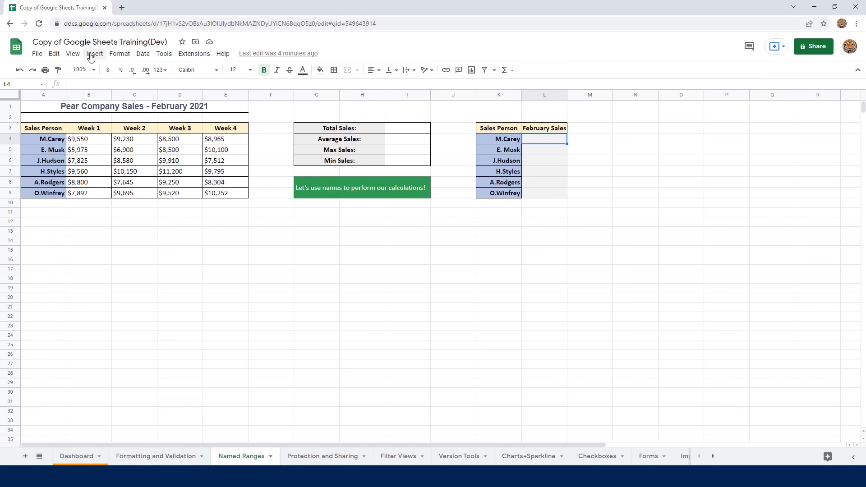
{"action": "left_click", "coordinate": [91, 56]}
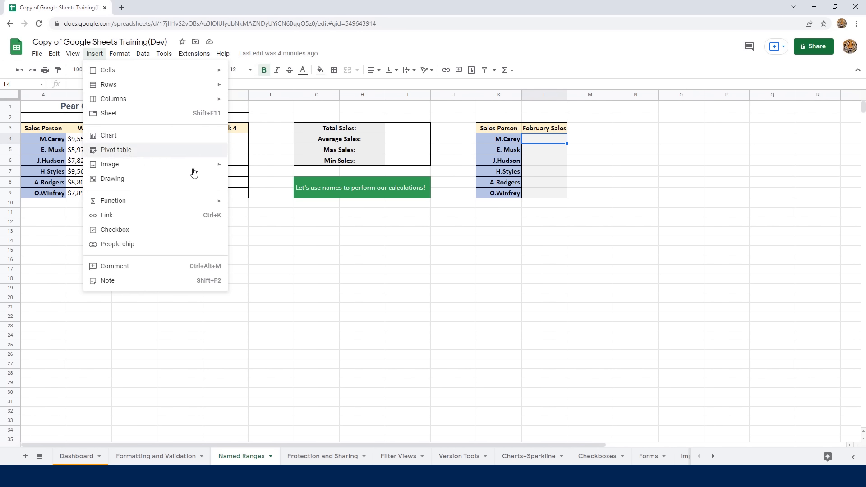
{"action": "mouse_move", "coordinate": [199, 202]}
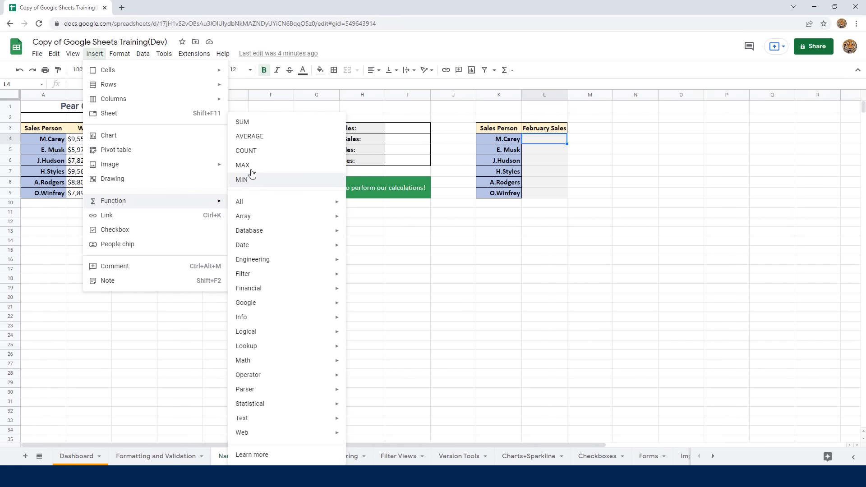
{"action": "left_click", "coordinate": [251, 123]}
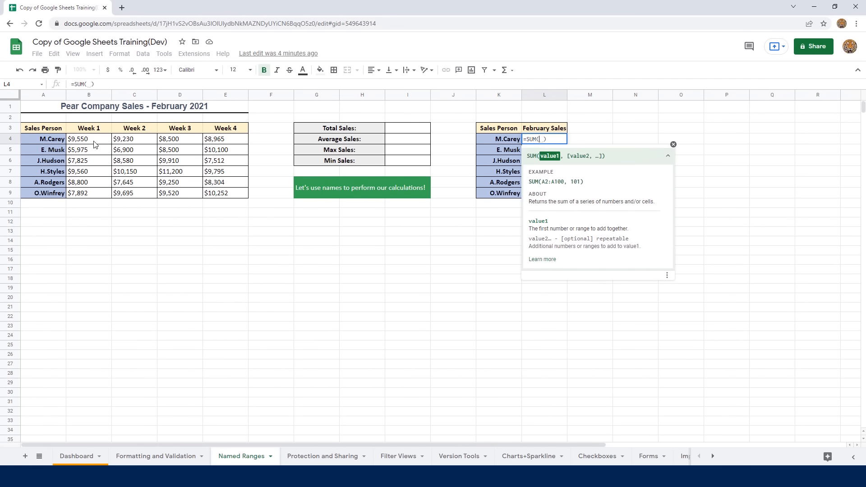
{"action": "left_click_drag", "start_coordinate": [94, 142], "coordinate": [218, 141]}
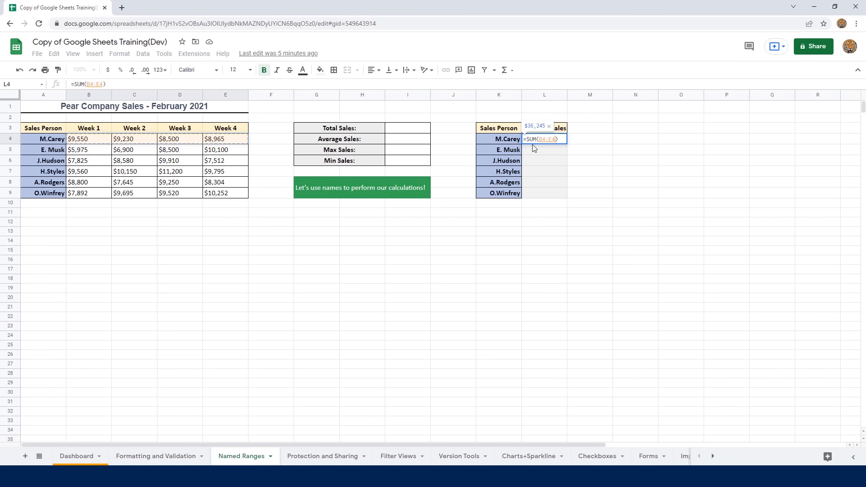
{"action": "key", "text": "Return"}
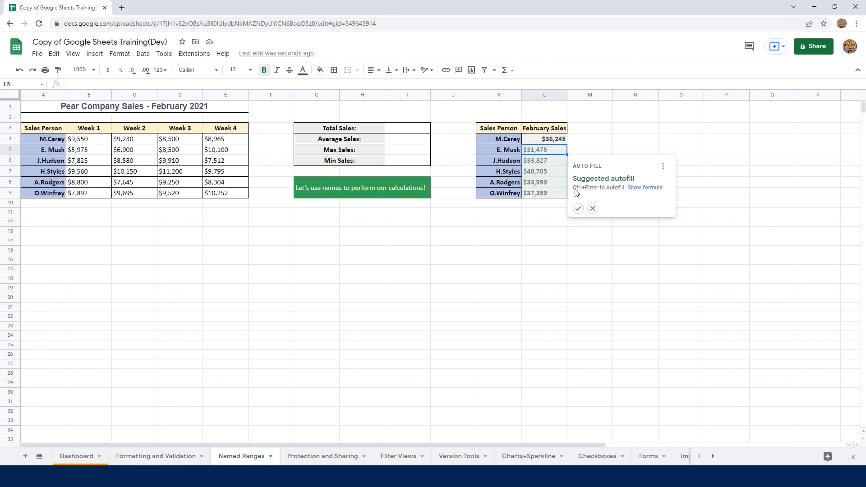
{"action": "left_click", "coordinate": [592, 208]}
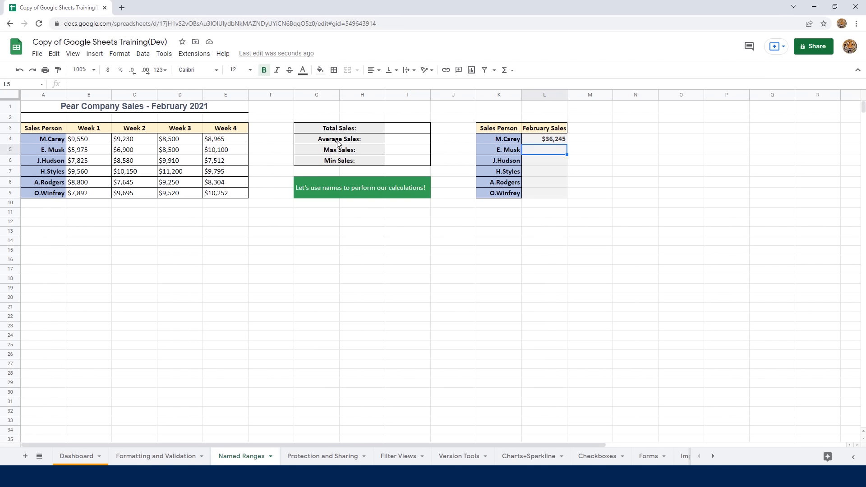
{"action": "left_click_drag", "start_coordinate": [86, 142], "coordinate": [225, 140]}
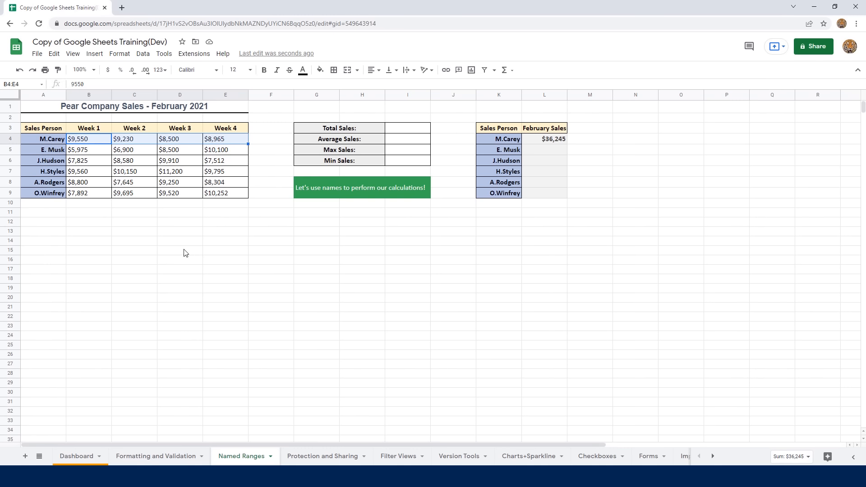
{"action": "left_click_drag", "start_coordinate": [137, 234], "coordinate": [698, 427]}
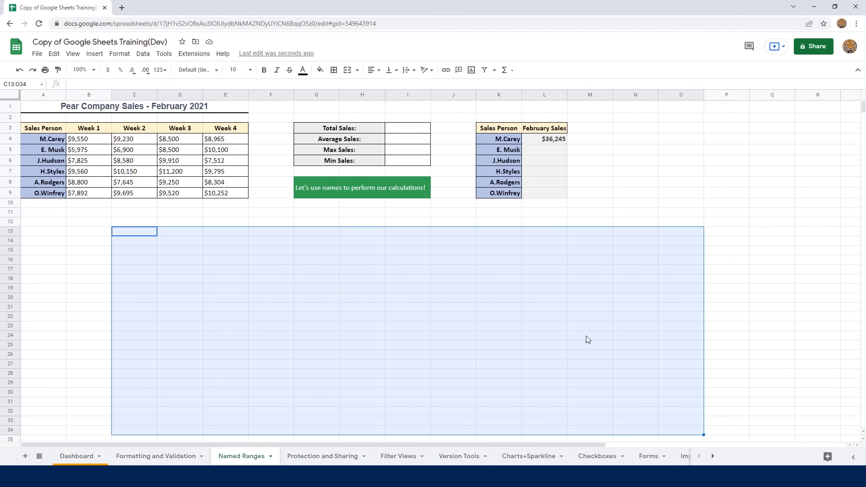
{"action": "left_click", "coordinate": [576, 328]}
{"action": "left_click_drag", "start_coordinate": [411, 279], "coordinate": [827, 271]}
{"action": "left_click", "coordinate": [495, 300]}
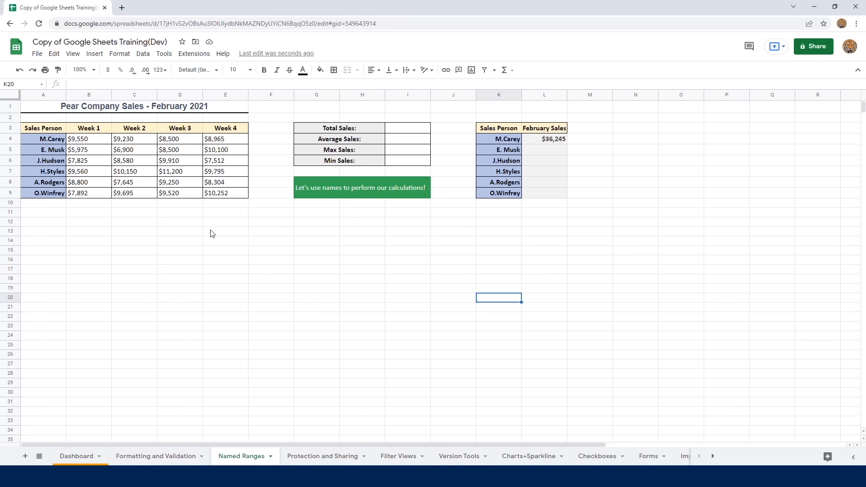
{"action": "key", "text": "Left"}
{"action": "key", "text": "Left"}
{"action": "key", "text": "Left"}
{"action": "key", "text": "Left"}
{"action": "key", "text": "Left"}
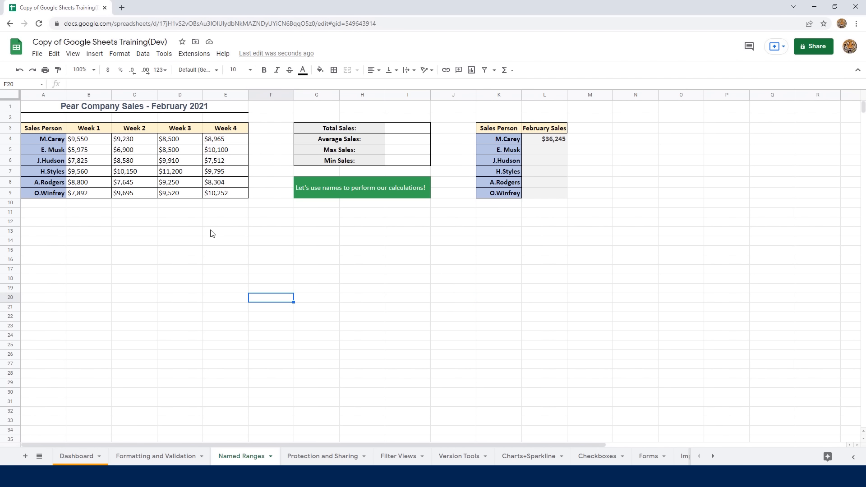
{"action": "left_click", "coordinate": [143, 55]}
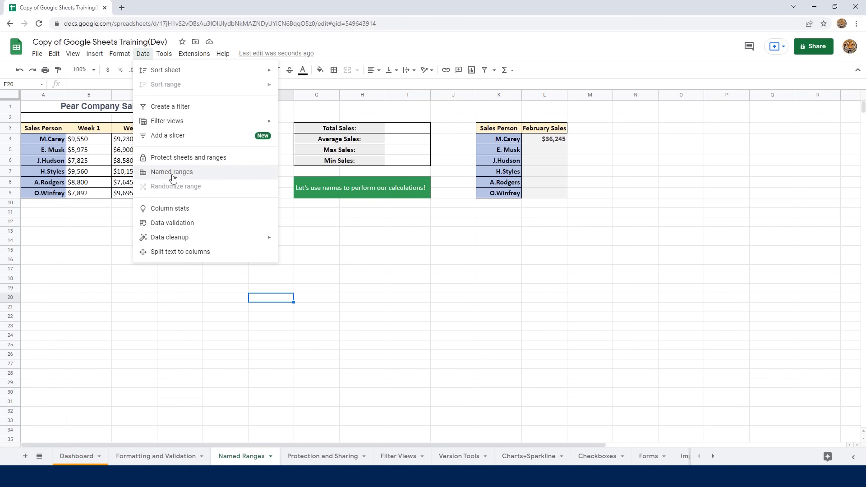
{"action": "left_click", "coordinate": [318, 250]}
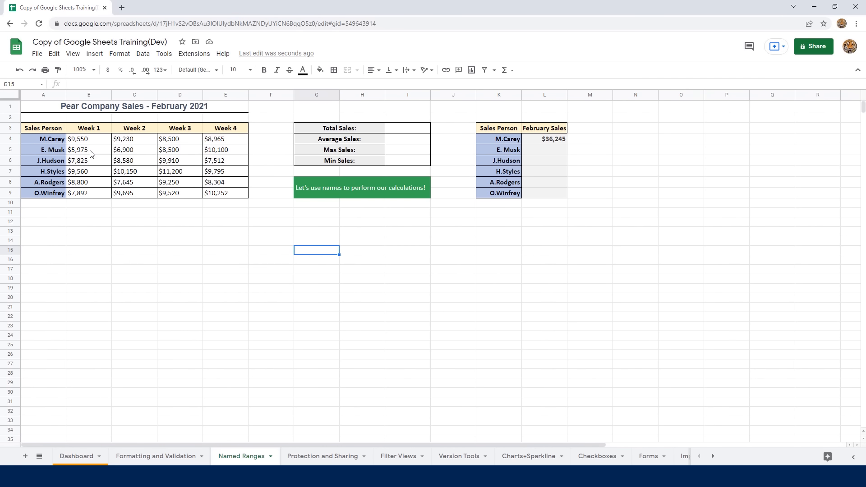
Step: Create a named range called emusk for the weekly sales in B5:E5
{"action": "left_click_drag", "start_coordinate": [90, 154], "coordinate": [227, 153]}
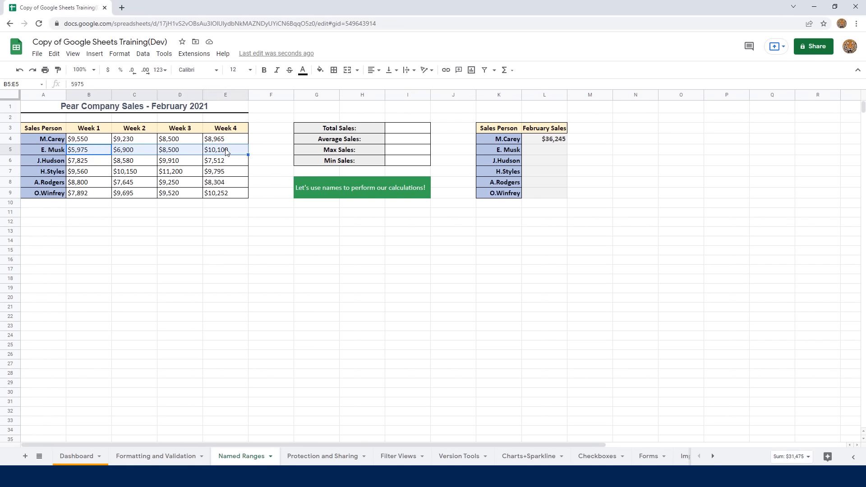
{"action": "left_click", "coordinate": [143, 55]}
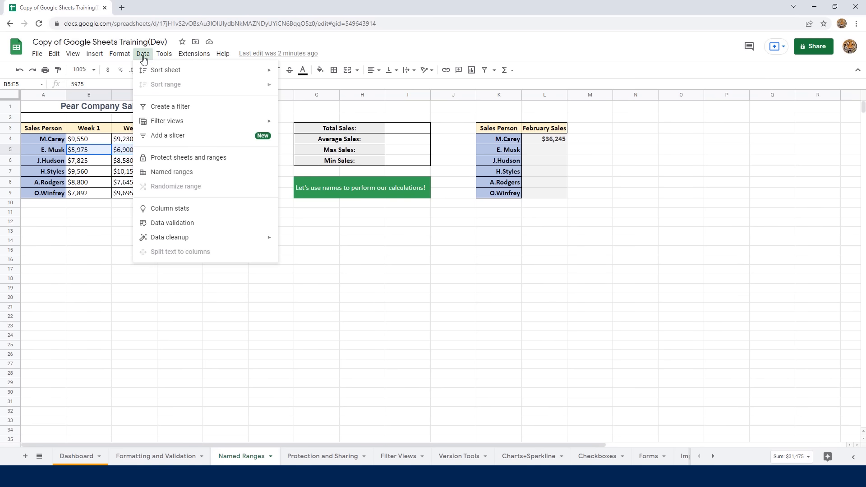
{"action": "left_click", "coordinate": [186, 177]}
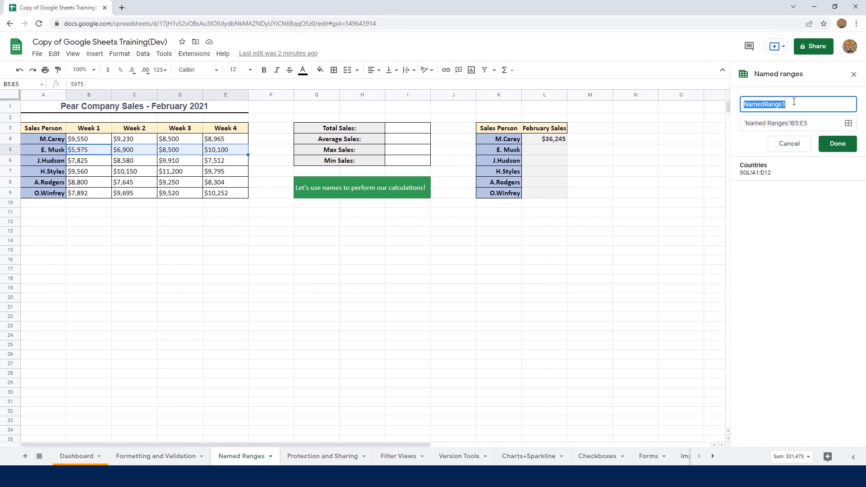
{"action": "type", "text": "emusk"}
{"action": "left_click", "coordinate": [838, 145]}
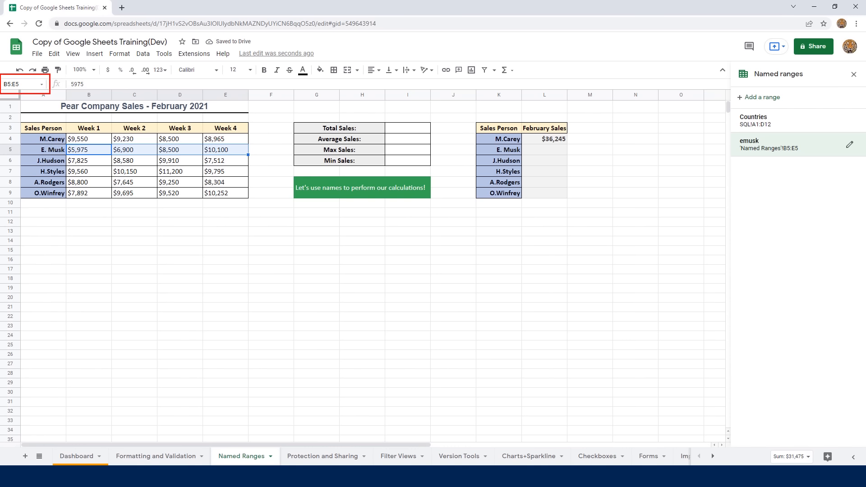
Step: Look up the emusk named range in the list of defined names and go to its cells
{"action": "left_click", "coordinate": [42, 85]}
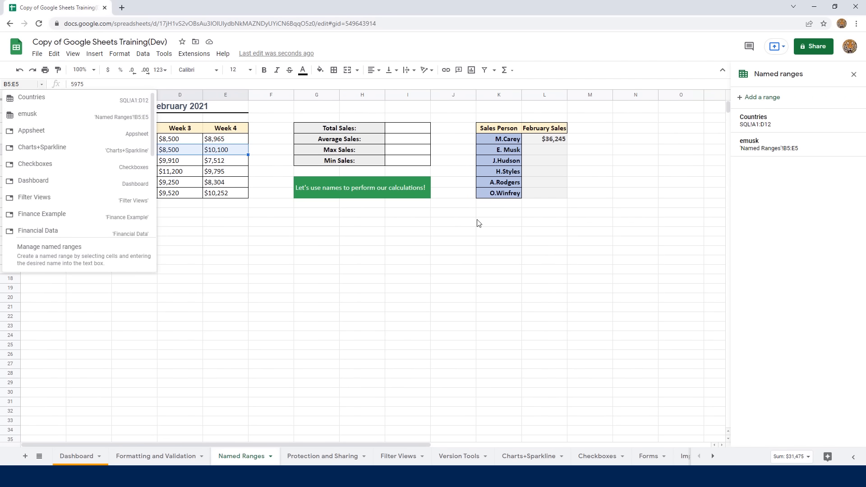
{"action": "left_click", "coordinate": [361, 239]}
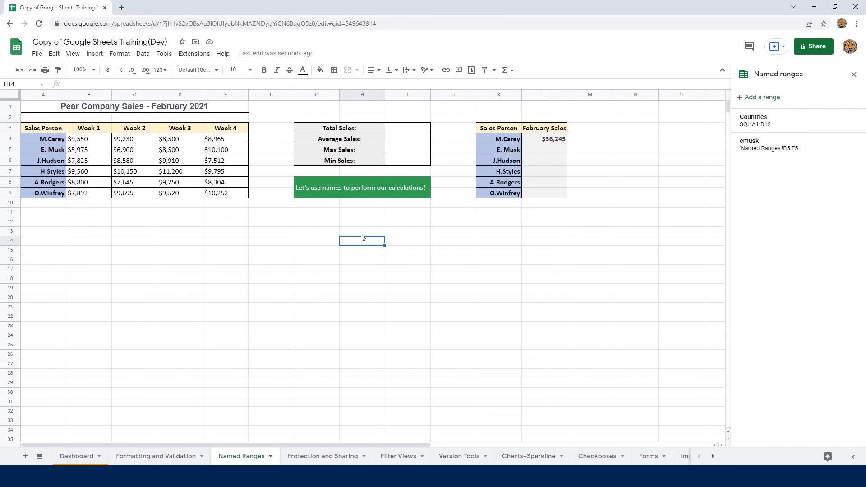
{"action": "left_click", "coordinate": [41, 85]}
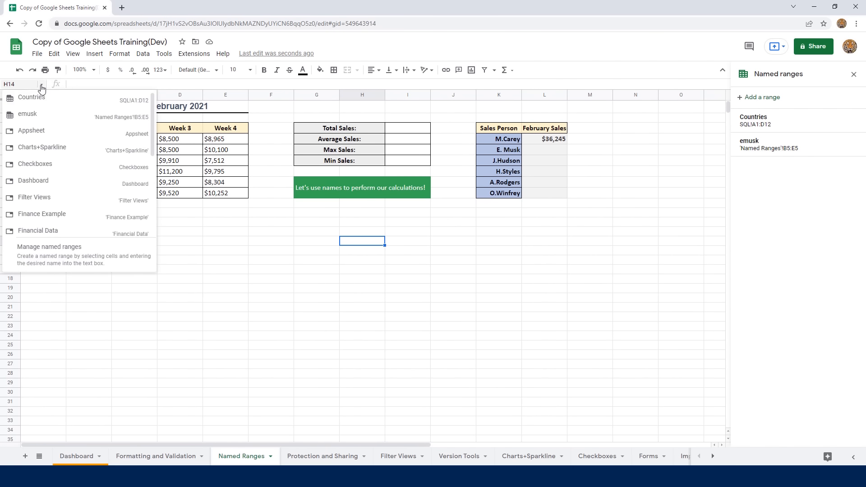
{"action": "left_click", "coordinate": [28, 115]}
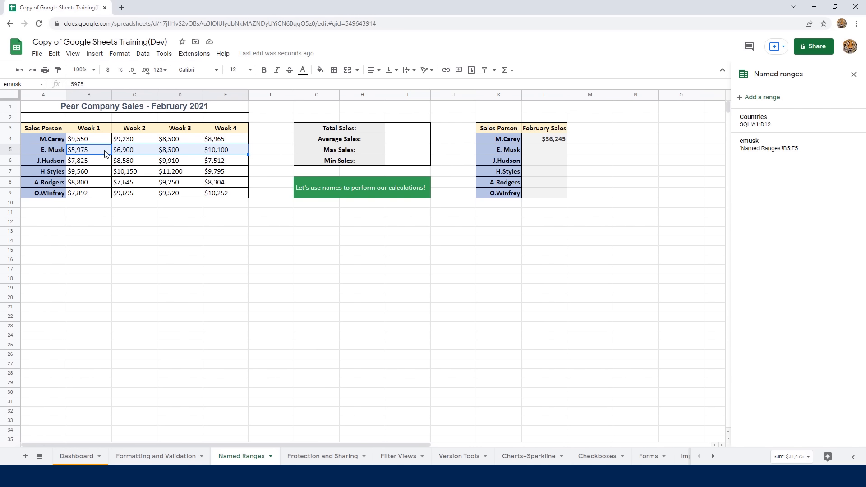
Step: Calculate the second salesperson's February sales in L5 with =sum(emusk) and check the formula in the cell
{"action": "left_click", "coordinate": [545, 150]}
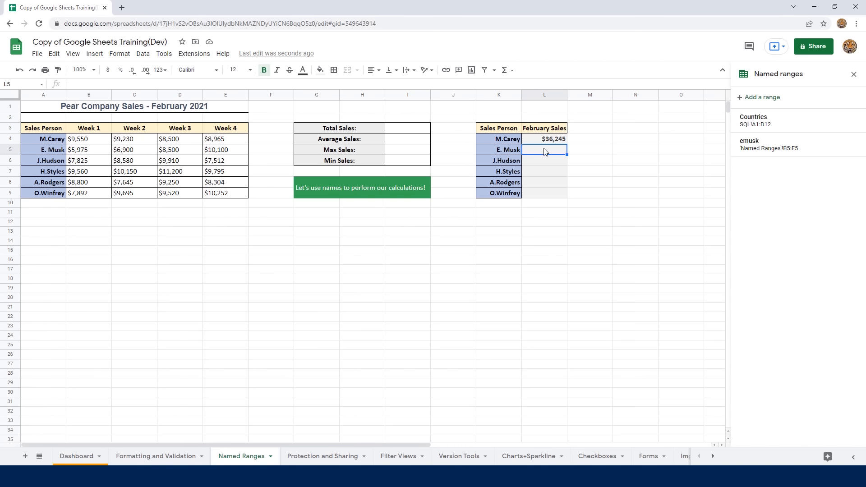
{"action": "type", "text": "=sum"}
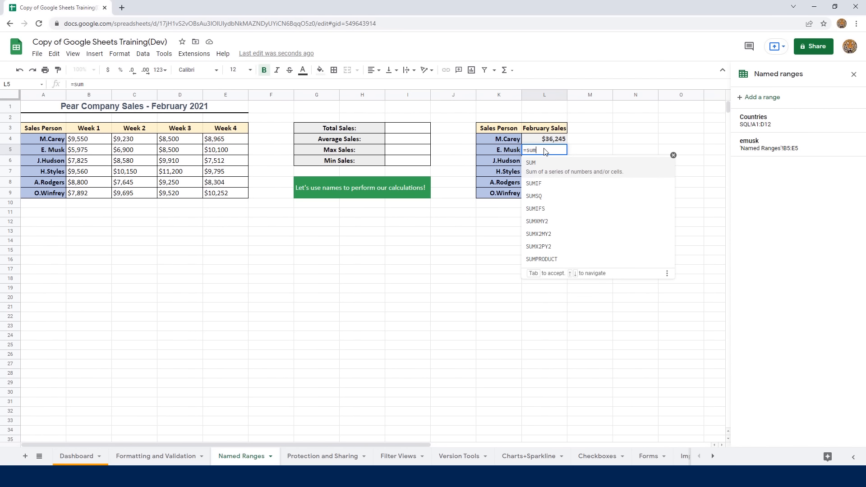
{"action": "type", "text": "("}
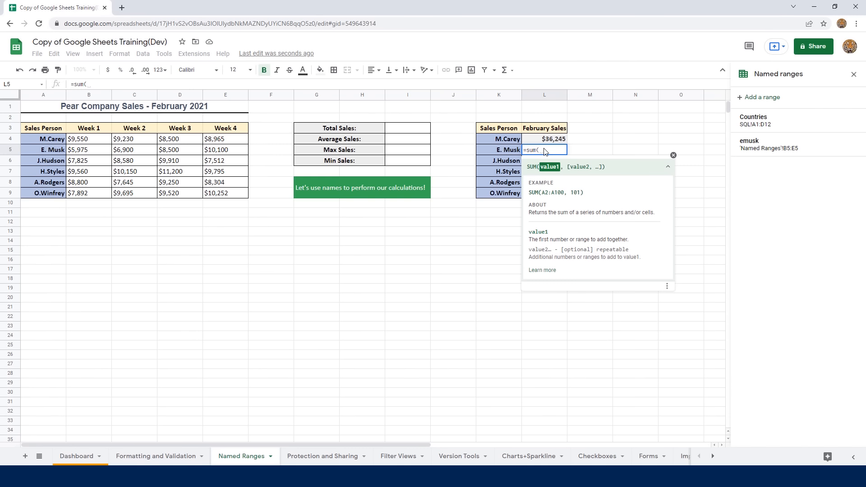
{"action": "type", "text": "em"}
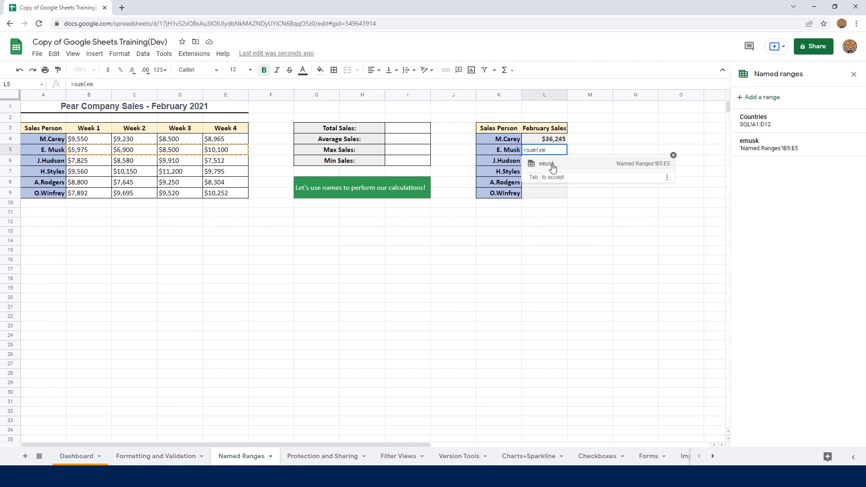
{"action": "left_click", "coordinate": [548, 166]}
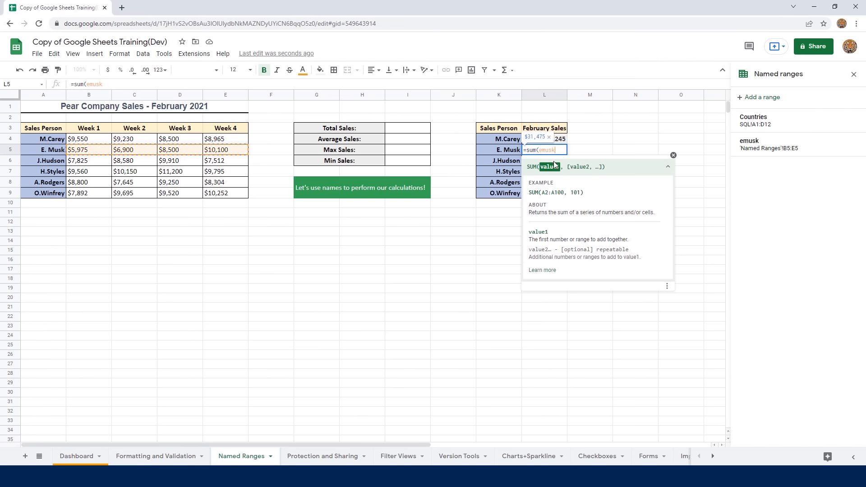
{"action": "type", "text": ")"}
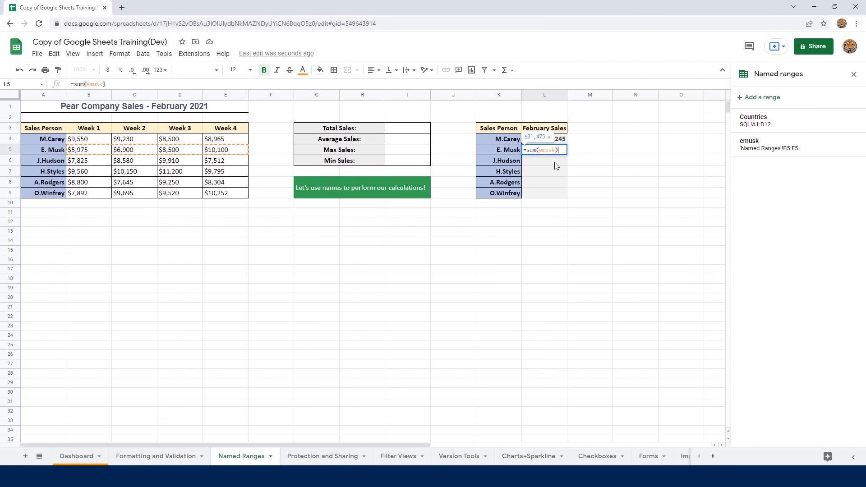
{"action": "key", "text": "Return"}
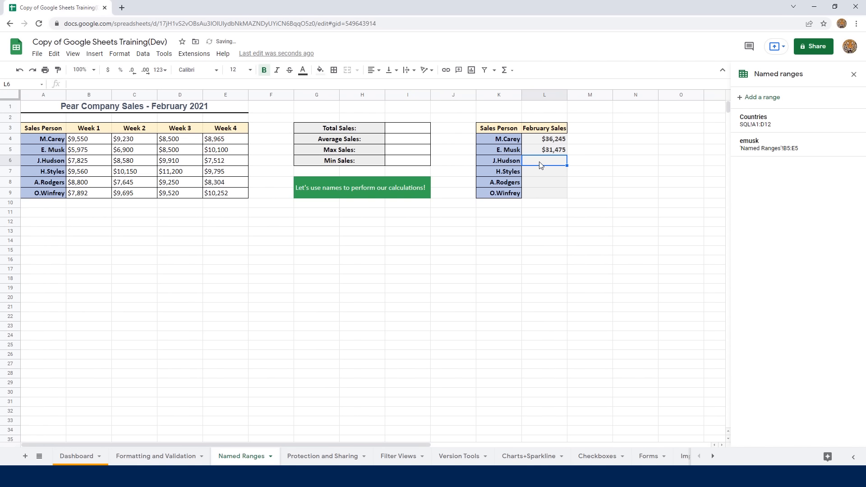
{"action": "left_click", "coordinate": [547, 153]}
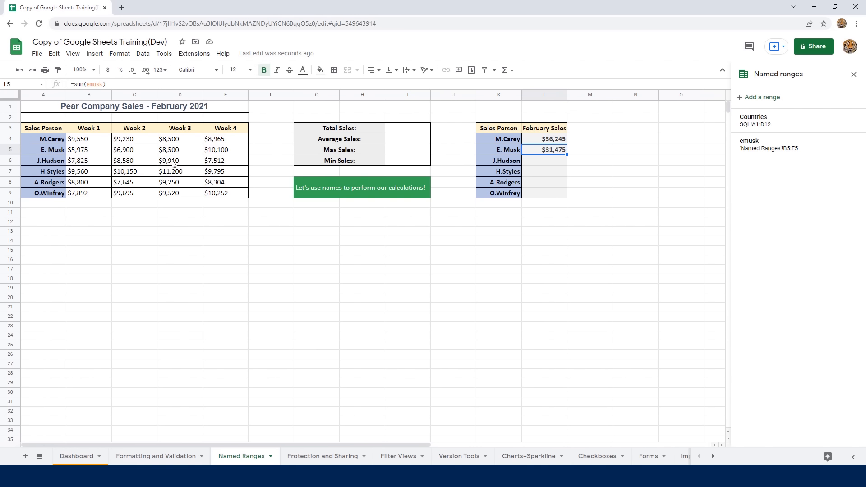
Step: Review the remaining salespeople's Week 1 cells in B6:B9 and the Total and Average Sales cells in I3:I4
{"action": "left_click", "coordinate": [109, 170]}
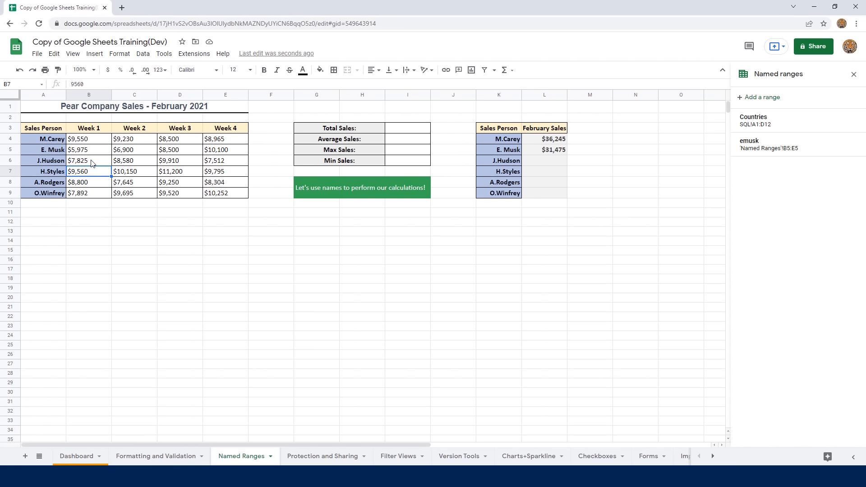
{"action": "left_click", "coordinate": [91, 161]}
{"action": "left_click", "coordinate": [89, 173]}
{"action": "left_click", "coordinate": [89, 185]}
{"action": "left_click", "coordinate": [90, 195]}
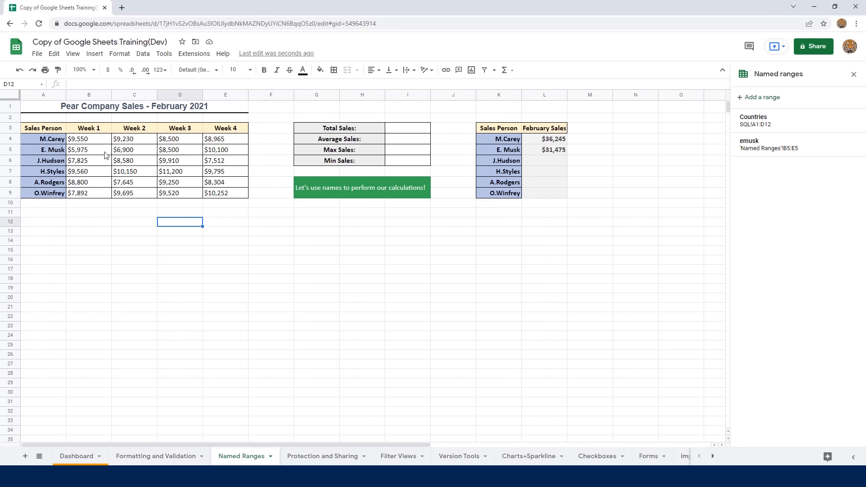
{"action": "left_click", "coordinate": [399, 131]}
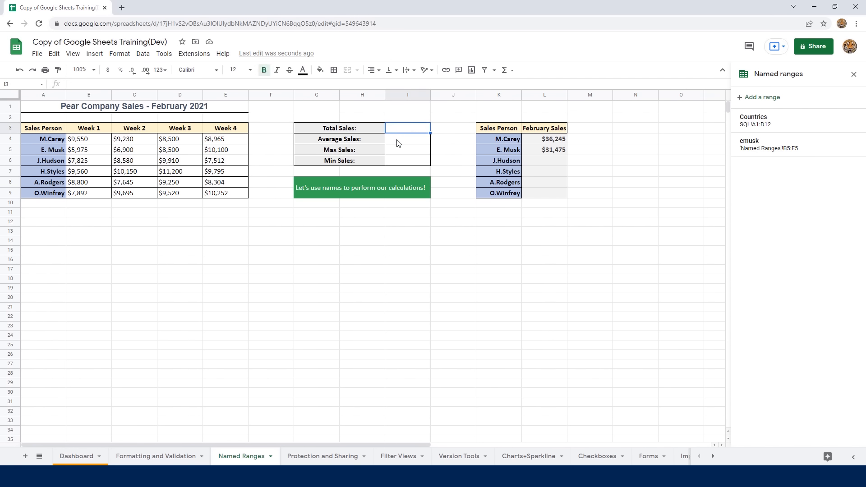
{"action": "left_click", "coordinate": [398, 139]}
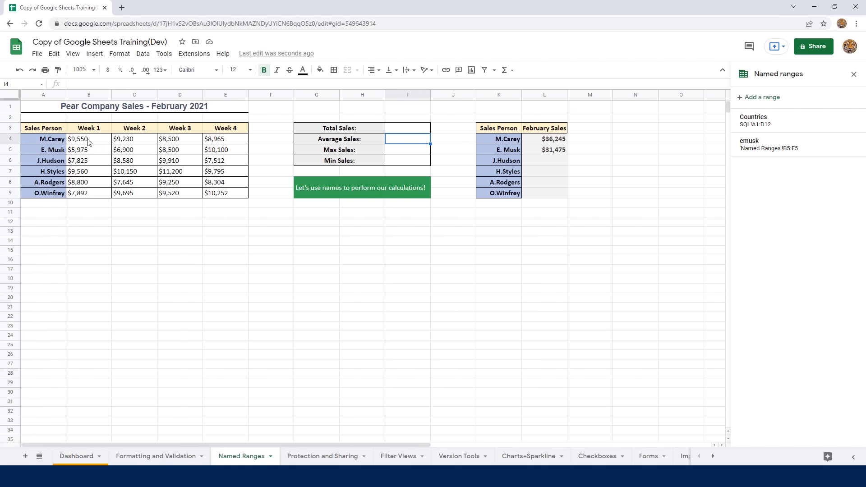
Step: Create a named range called Febsales for all weekly sales figures in B4:E9
{"action": "left_click_drag", "start_coordinate": [89, 142], "coordinate": [220, 194]}
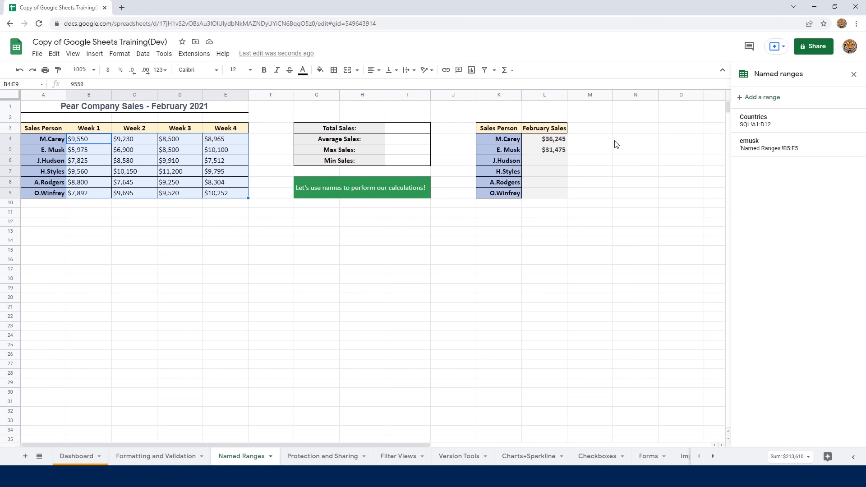
{"action": "left_click", "coordinate": [768, 99]}
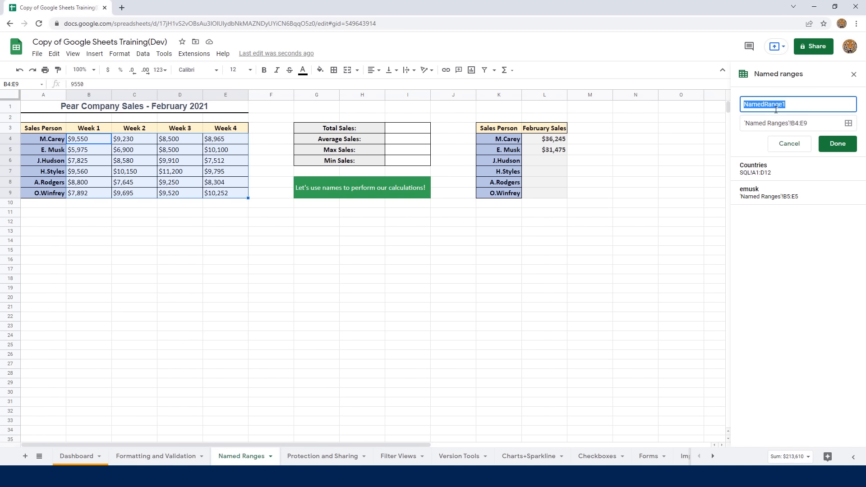
{"action": "type", "text": "Febsales"}
{"action": "left_click", "coordinate": [843, 145]}
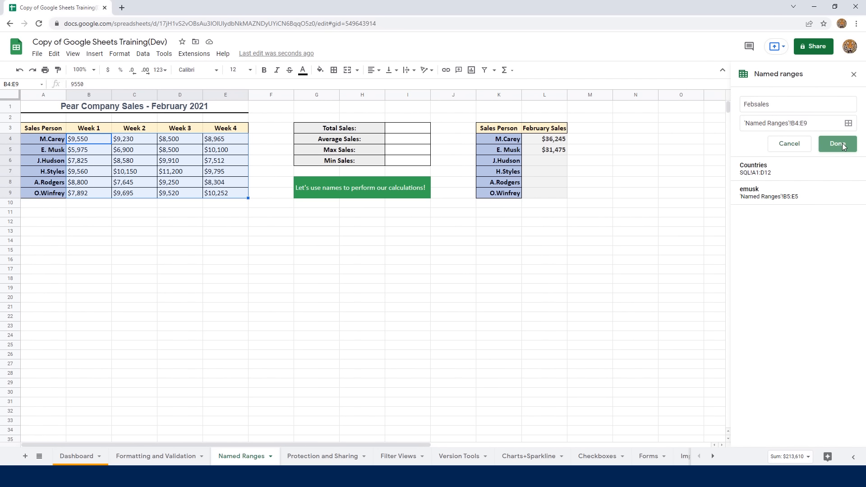
Step: Calculate Total Sales in I3 with =sum(Febsales)
{"action": "left_click", "coordinate": [403, 130]}
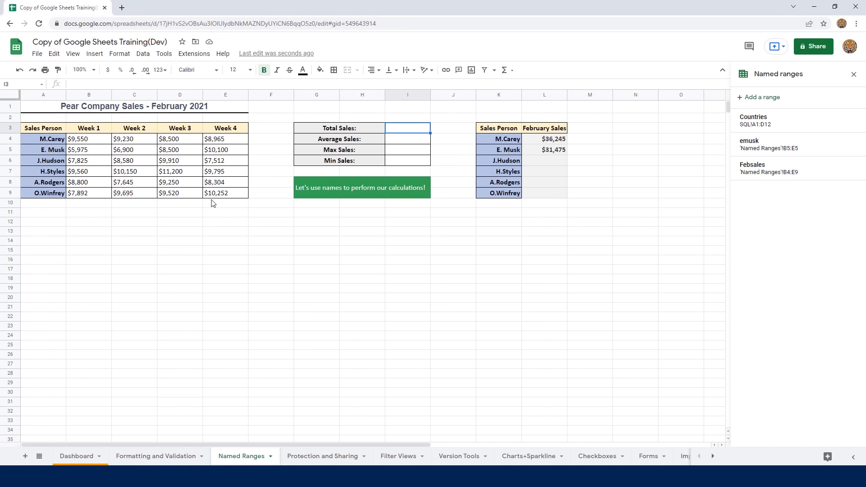
{"action": "type", "text": "=su"}
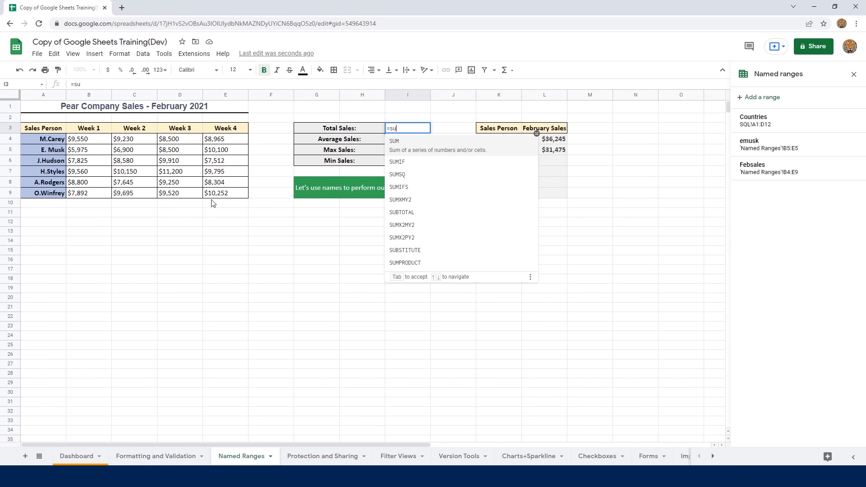
{"action": "type", "text": "m("}
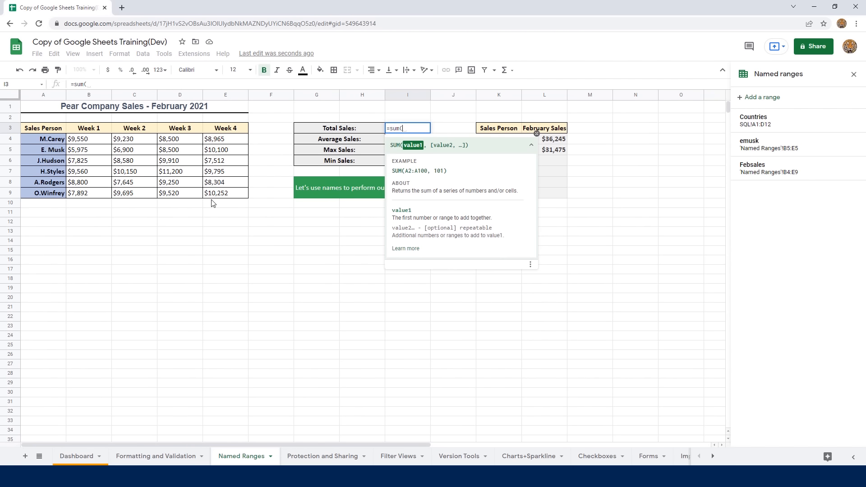
{"action": "type", "text": "fe"}
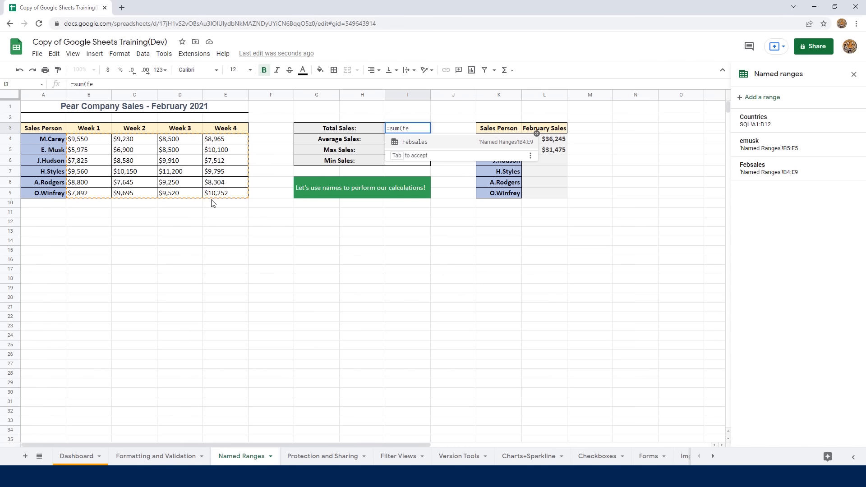
{"action": "key", "text": "Tab"}
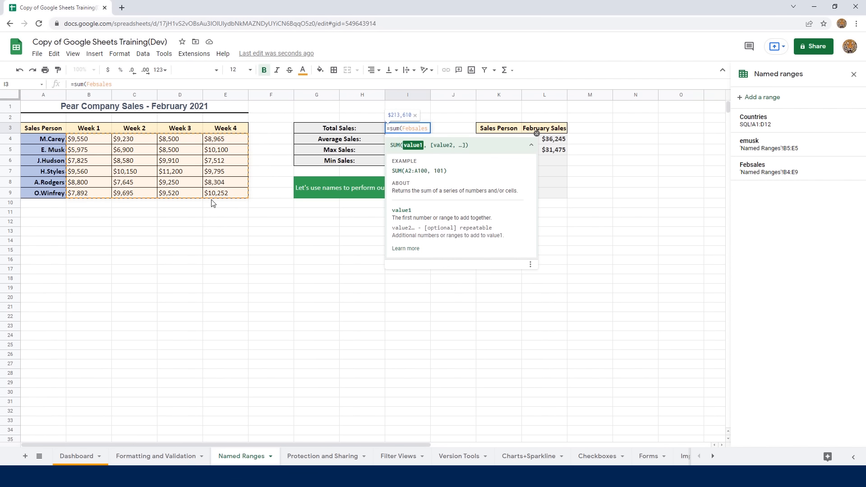
{"action": "type", "text": ")"}
{"action": "key", "text": "Return"}
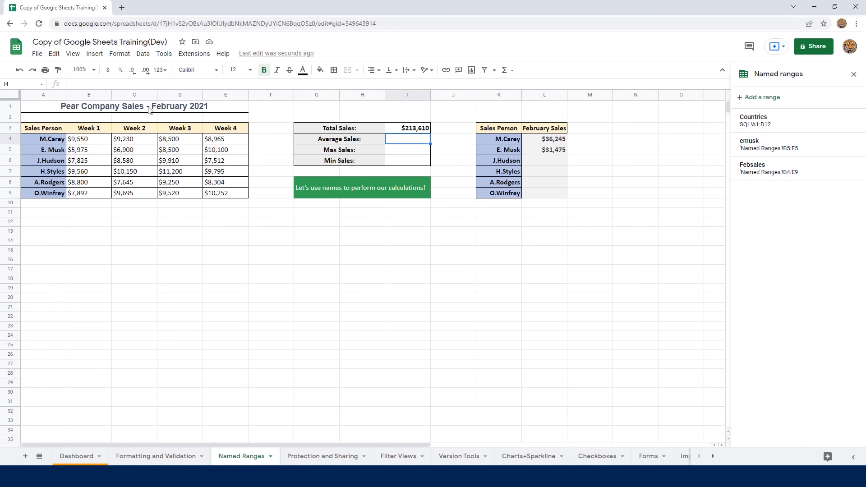
Step: Calculate Average Sales in I4 by inserting the AVERAGE function with the Febsales named range
{"action": "left_click", "coordinate": [95, 54]}
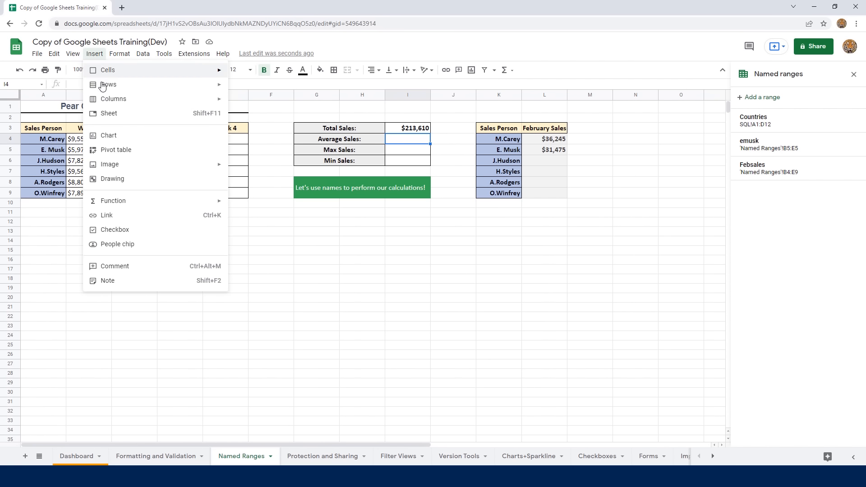
{"action": "mouse_move", "coordinate": [202, 200]}
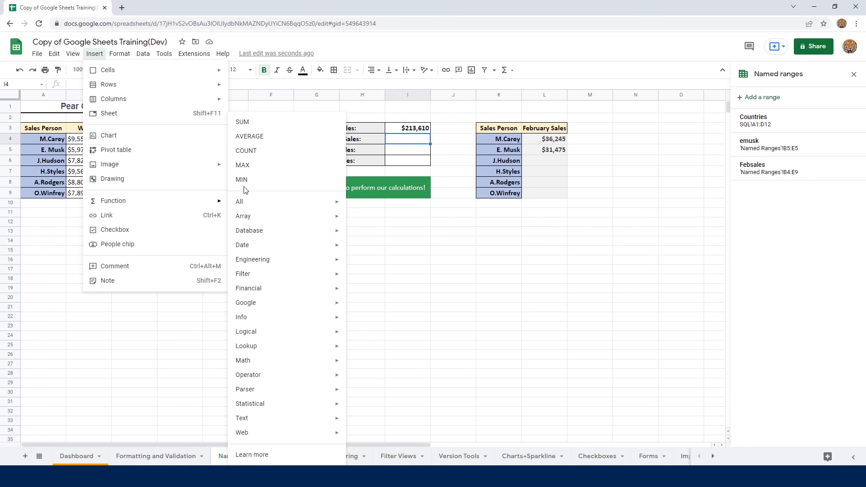
{"action": "left_click", "coordinate": [249, 137]}
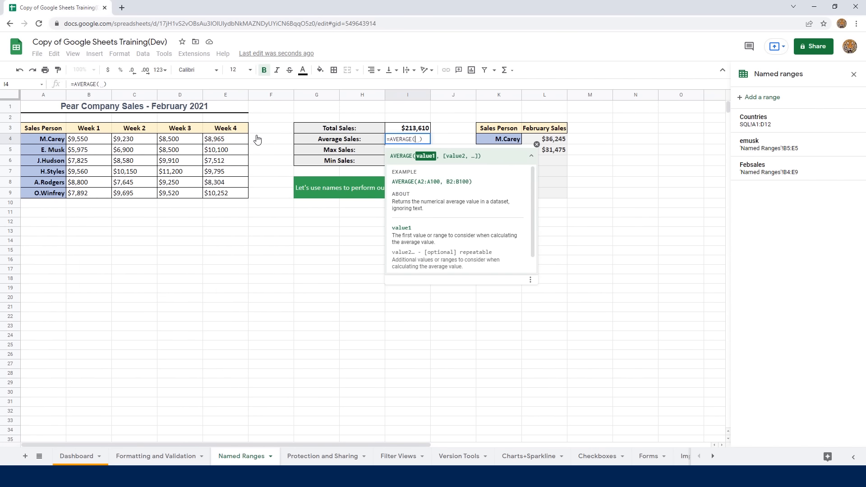
{"action": "type", "text": "fe"}
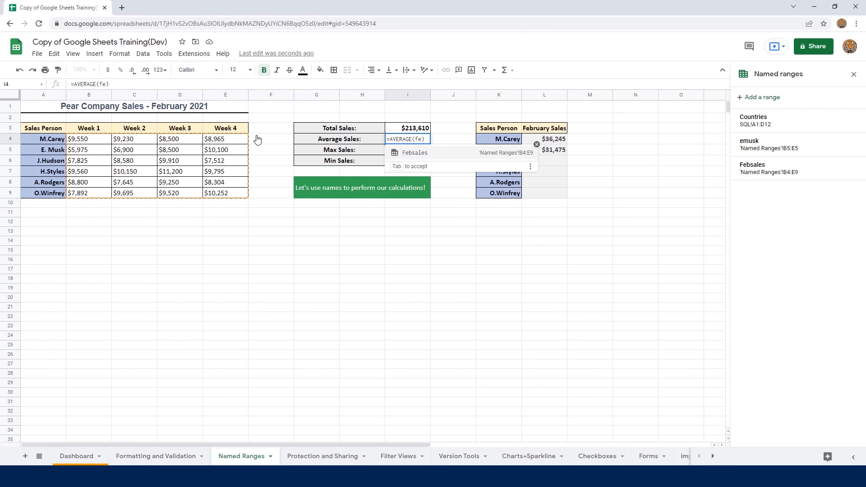
{"action": "key", "text": "Tab"}
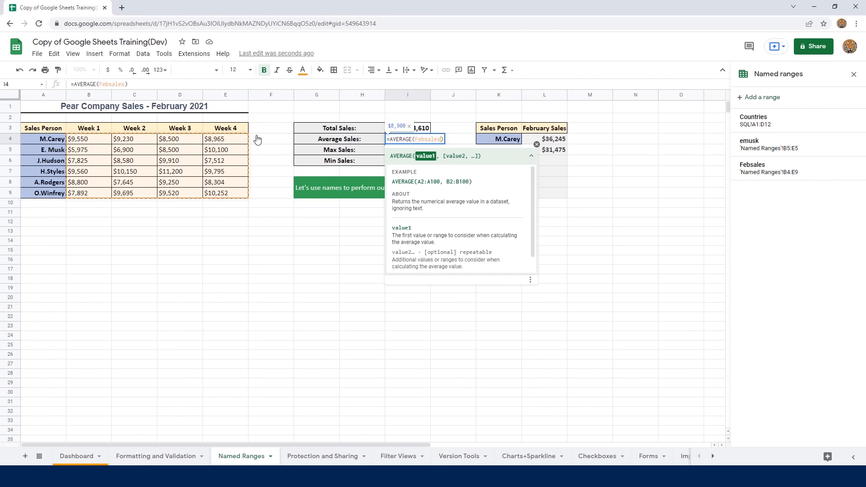
{"action": "key", "text": "Return"}
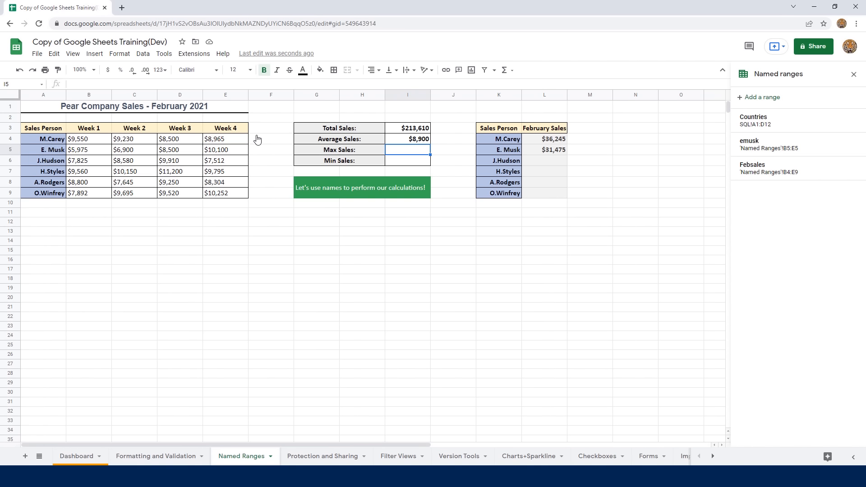
{"action": "left_click", "coordinate": [88, 152]}
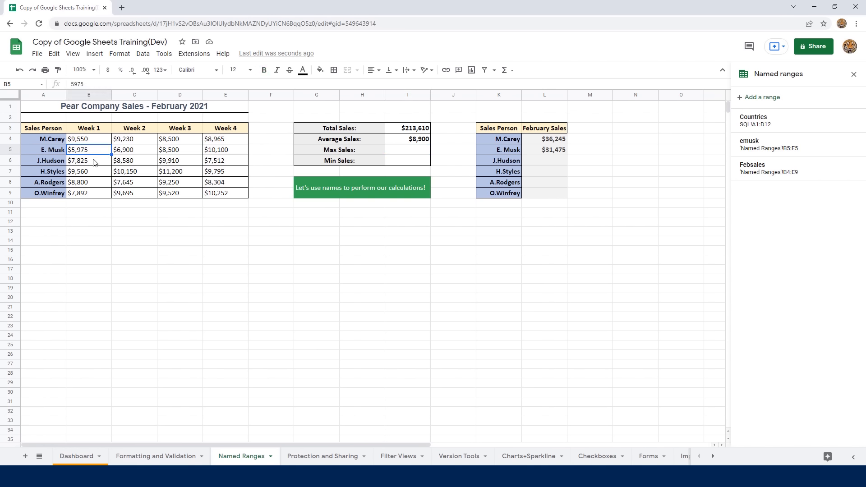
{"action": "left_click_drag", "start_coordinate": [95, 163], "coordinate": [230, 164]}
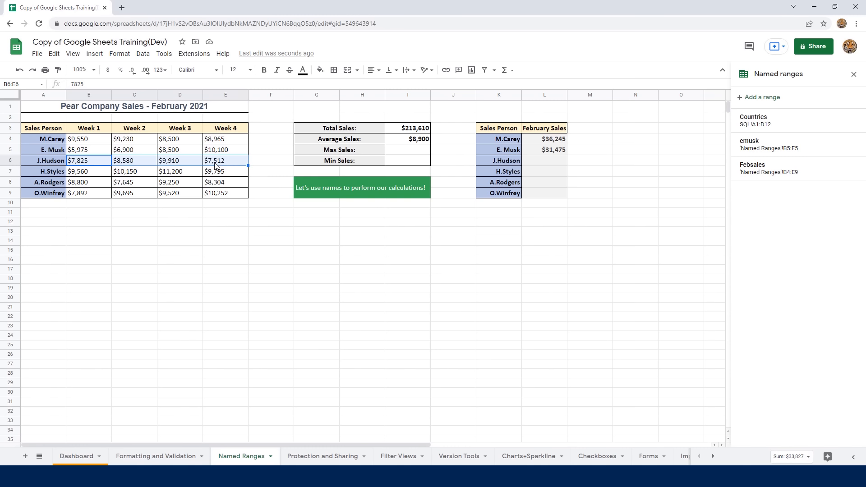
{"action": "left_click_drag", "start_coordinate": [101, 176], "coordinate": [217, 174]}
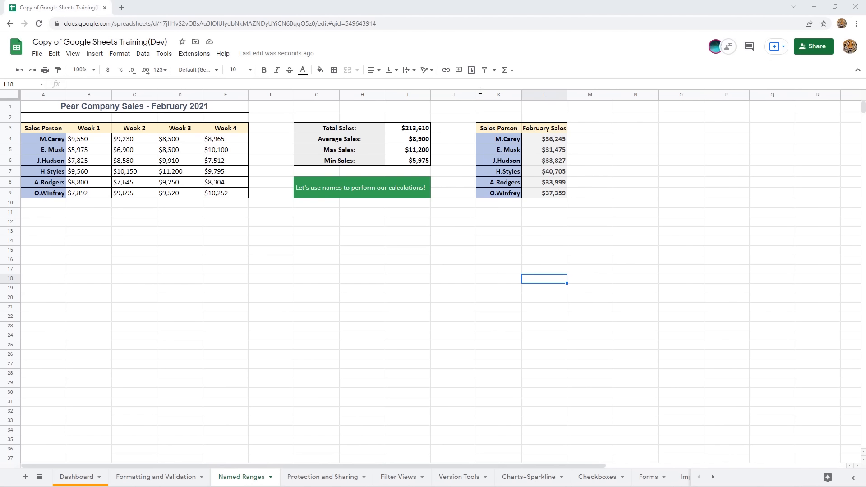
Step: Check the Max Sales and Min Sales formulas in I5 and I6 against the weekly sales in D7 and B5
{"action": "left_click", "coordinate": [437, 152]}
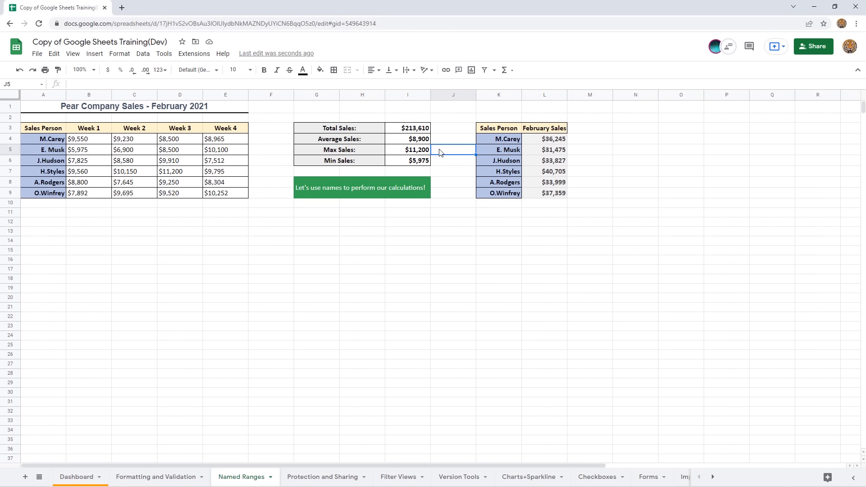
{"action": "left_click", "coordinate": [414, 154]}
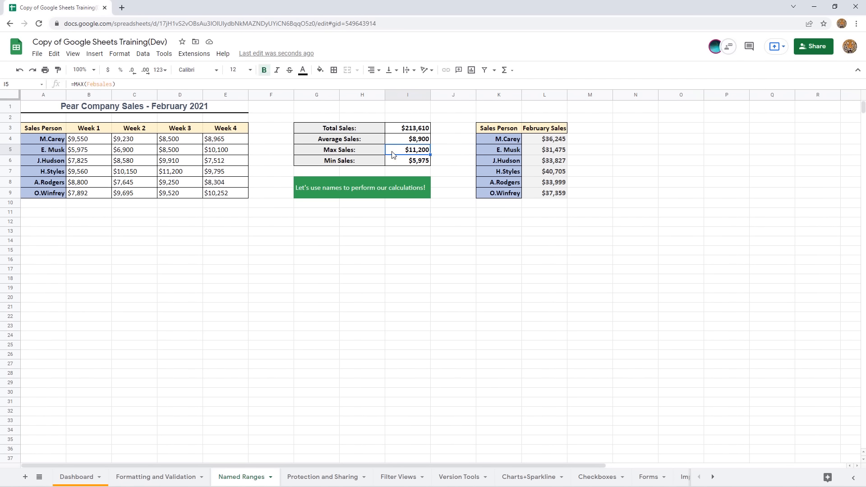
{"action": "double_click", "coordinate": [187, 175]}
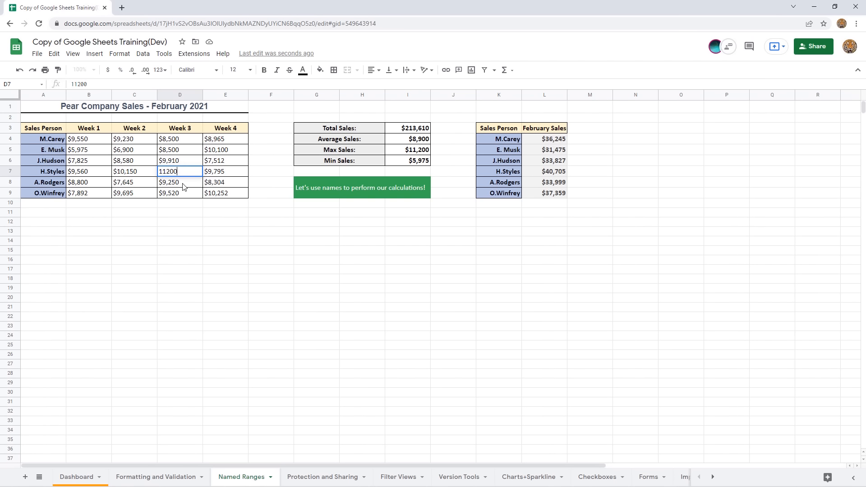
{"action": "left_click", "coordinate": [408, 164]}
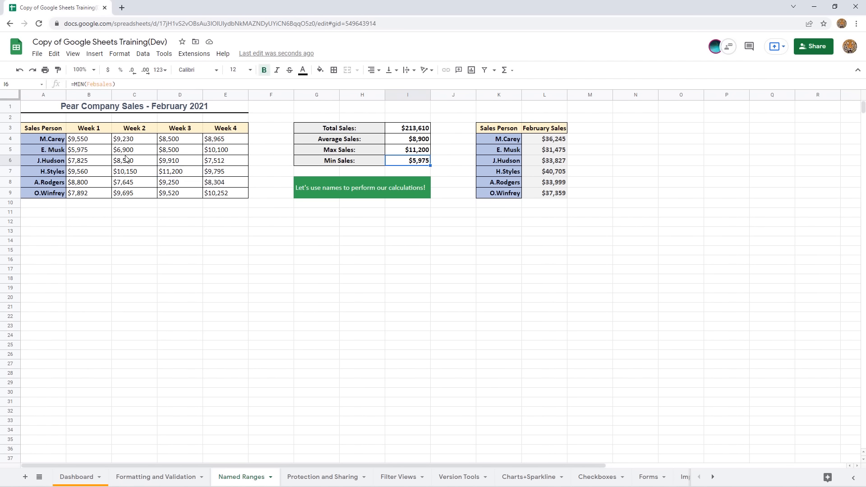
{"action": "left_click", "coordinate": [92, 154]}
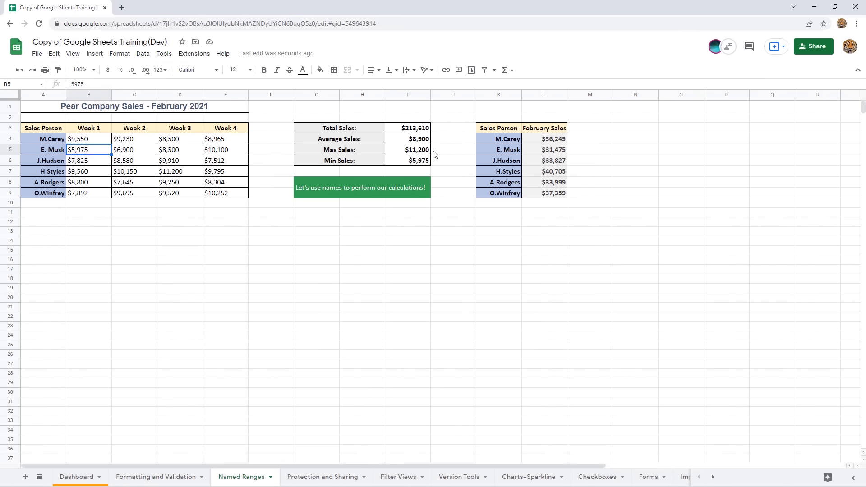
Step: Switch to the Protection and Sharing sheet and clear the existing selection of the employee table
{"action": "left_click", "coordinate": [587, 143]}
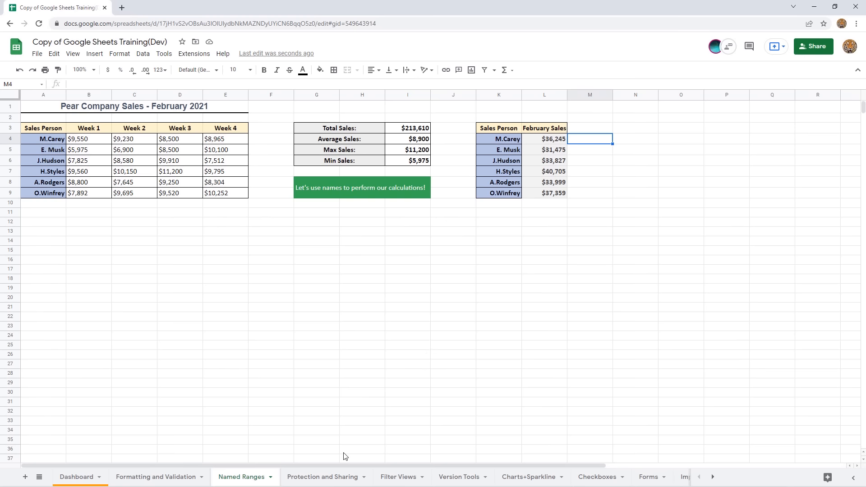
{"action": "left_click", "coordinate": [320, 480]}
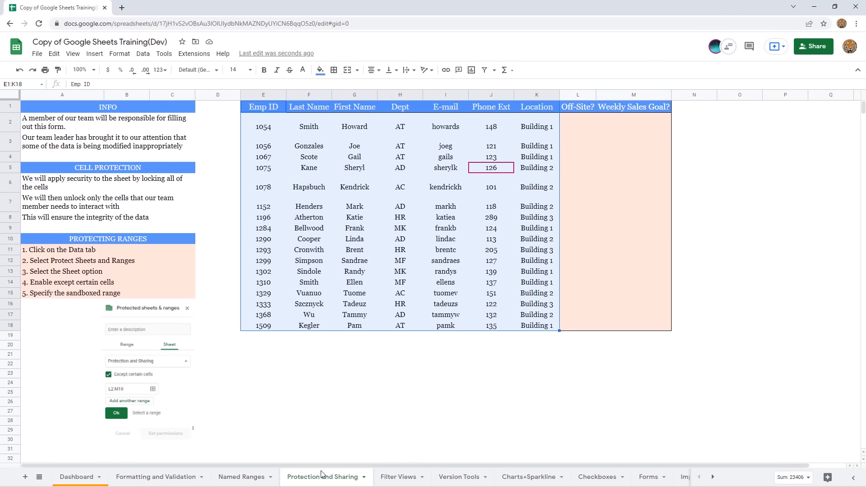
{"action": "left_click", "coordinate": [441, 345]}
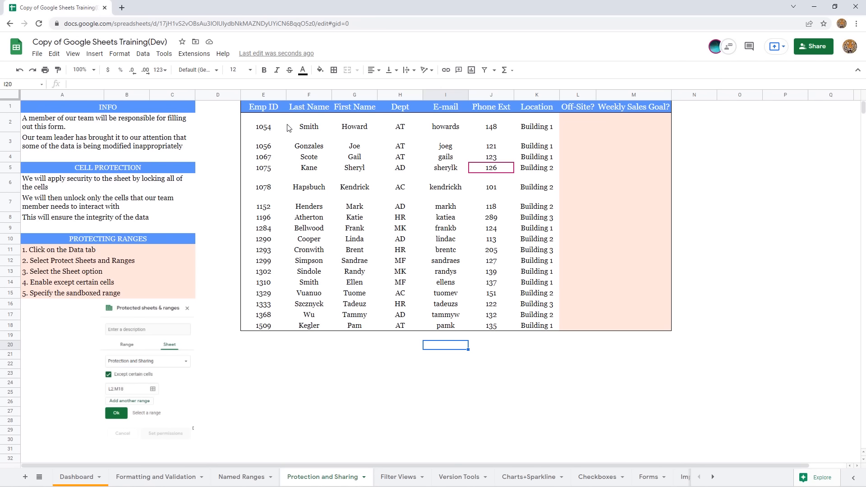
Step: Examine the employee data in E2:K18, the note about inappropriate modifications, and the Off-Site and Weekly Sales Goal entry cells in L2:M18
{"action": "left_click", "coordinate": [311, 130]}
{"action": "left_click", "coordinate": [352, 129]}
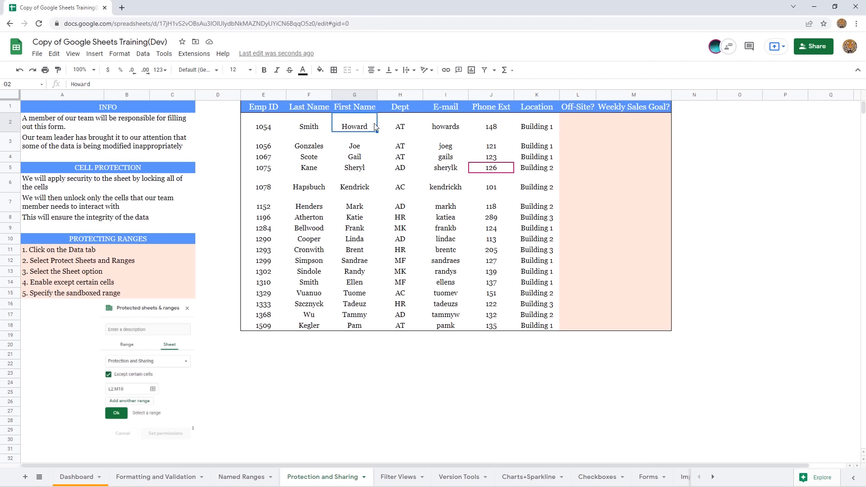
{"action": "left_click", "coordinate": [580, 124]}
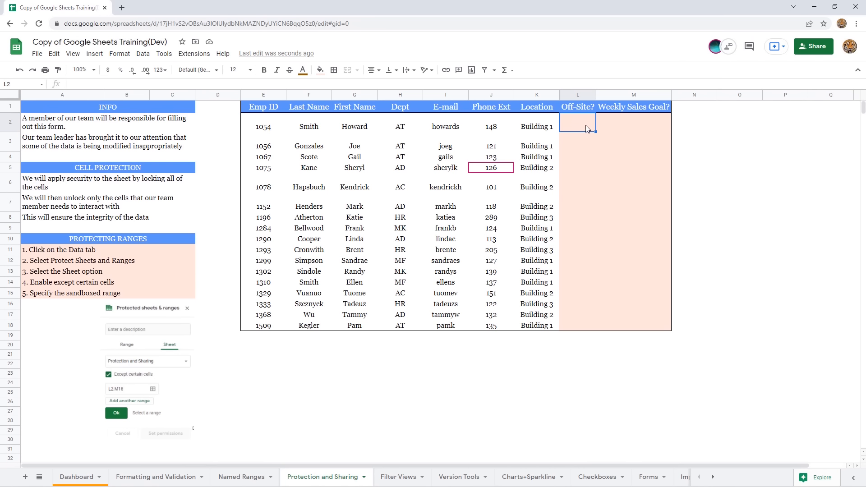
{"action": "left_click", "coordinate": [632, 125]}
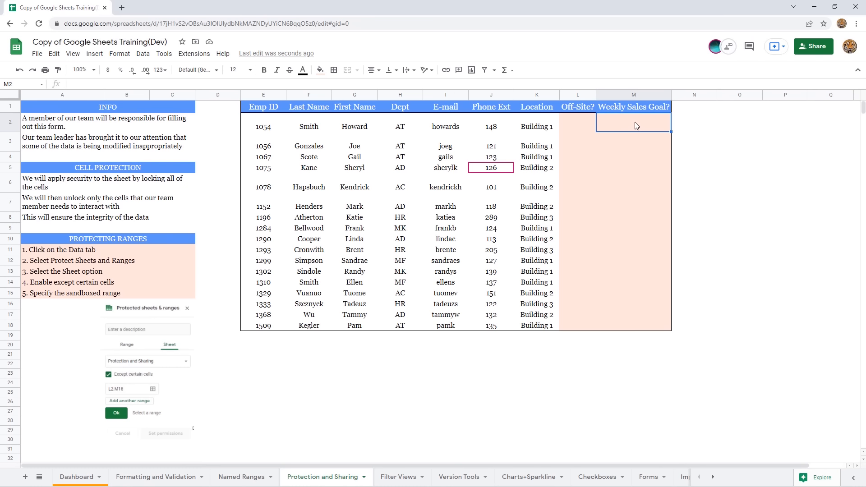
{"action": "left_click", "coordinate": [128, 153]}
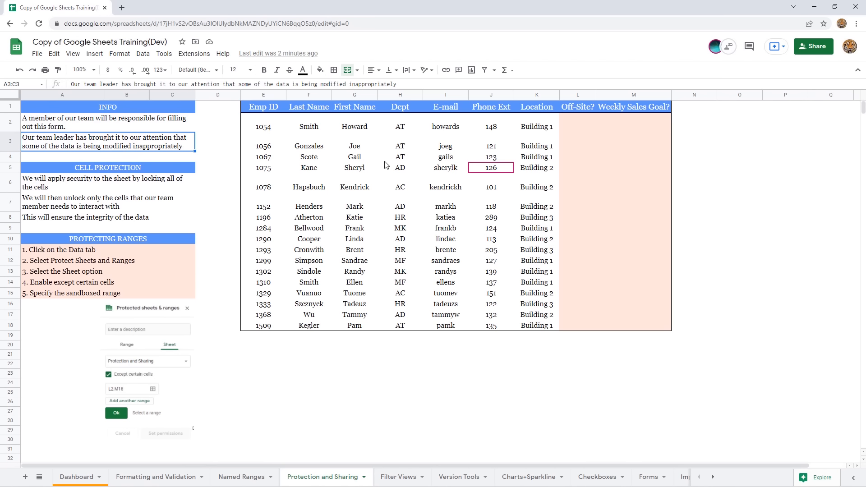
{"action": "left_click", "coordinate": [578, 120]}
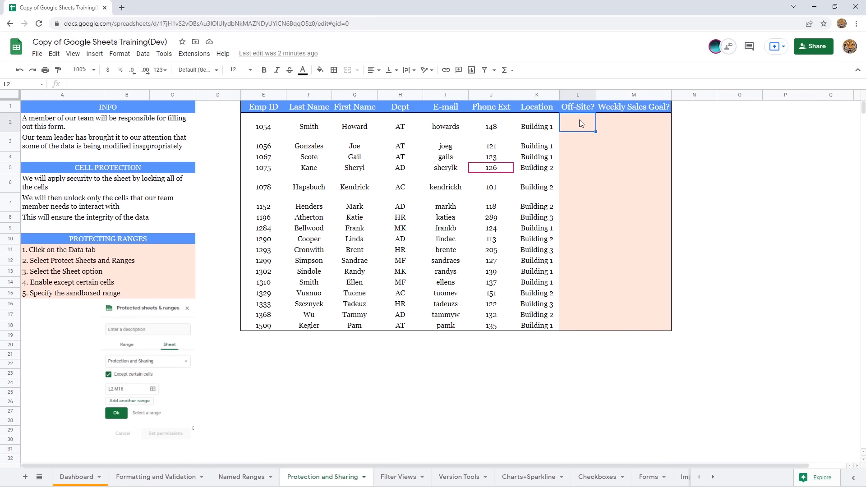
{"action": "left_click", "coordinate": [629, 120]}
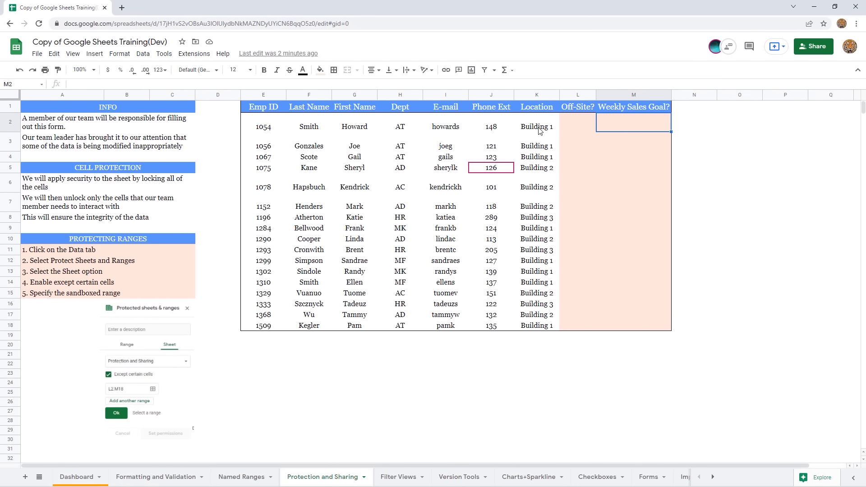
{"action": "left_click", "coordinate": [490, 130]}
{"action": "left_click", "coordinate": [451, 132]}
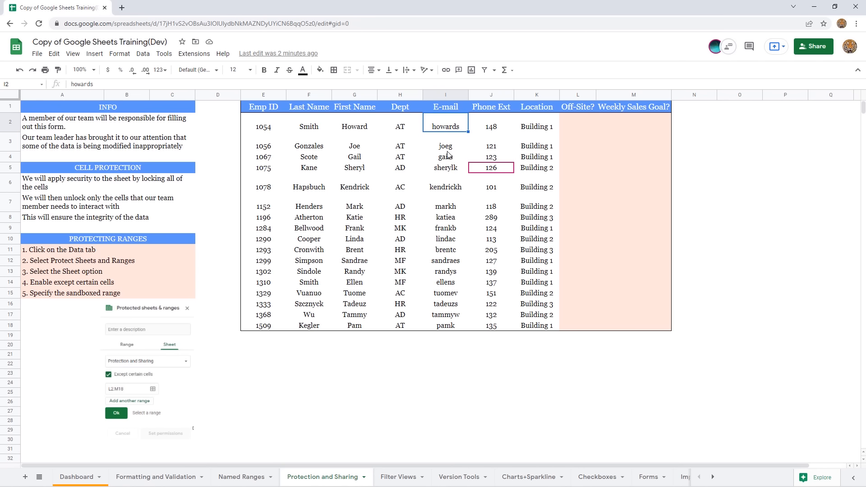
{"action": "left_click", "coordinate": [446, 172]}
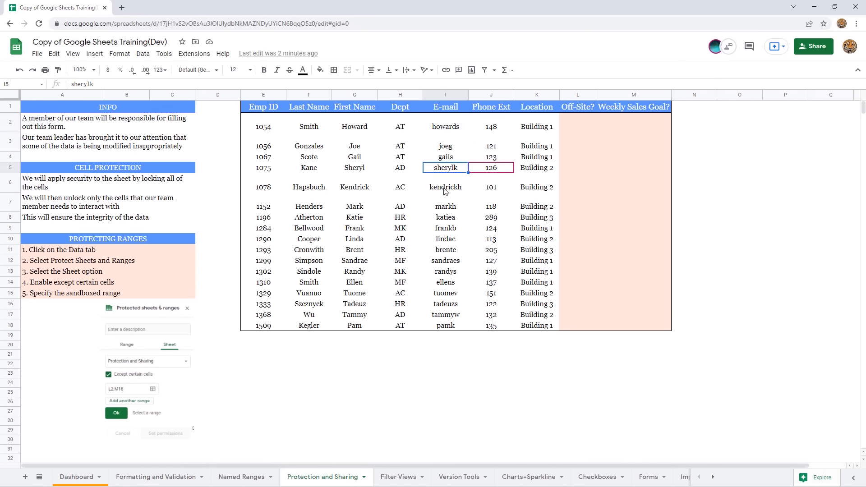
{"action": "left_click", "coordinate": [447, 209]}
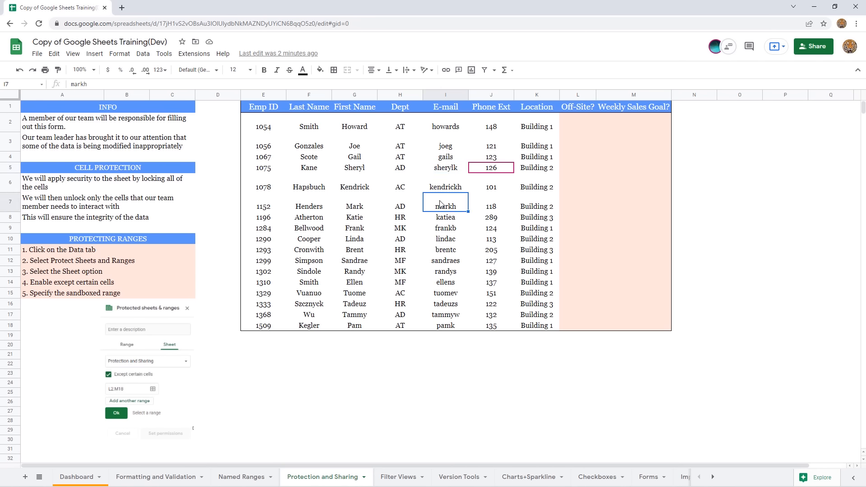
{"action": "left_click_drag", "start_coordinate": [265, 132], "coordinate": [520, 326]}
{"action": "left_click", "coordinate": [584, 180]}
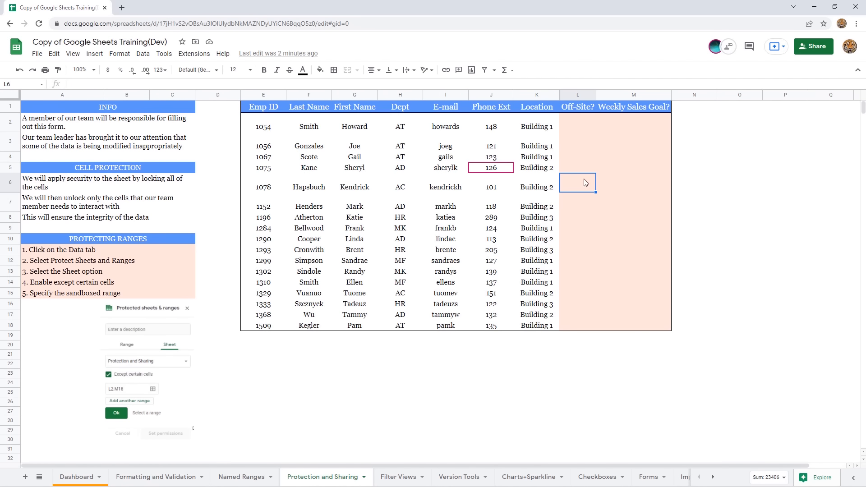
{"action": "left_click_drag", "start_coordinate": [567, 116], "coordinate": [613, 323]}
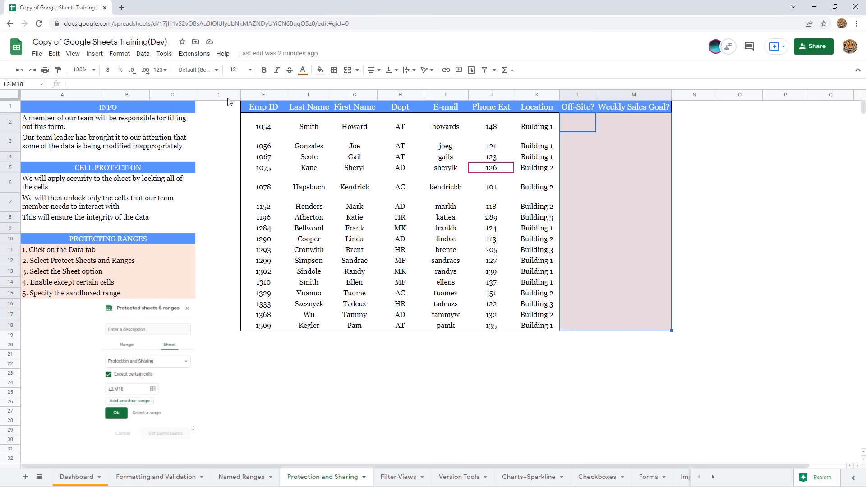
Step: Review the Protecting Ranges instructions starting in A11 and the reference image of the protection settings below them
{"action": "left_click", "coordinate": [143, 55]}
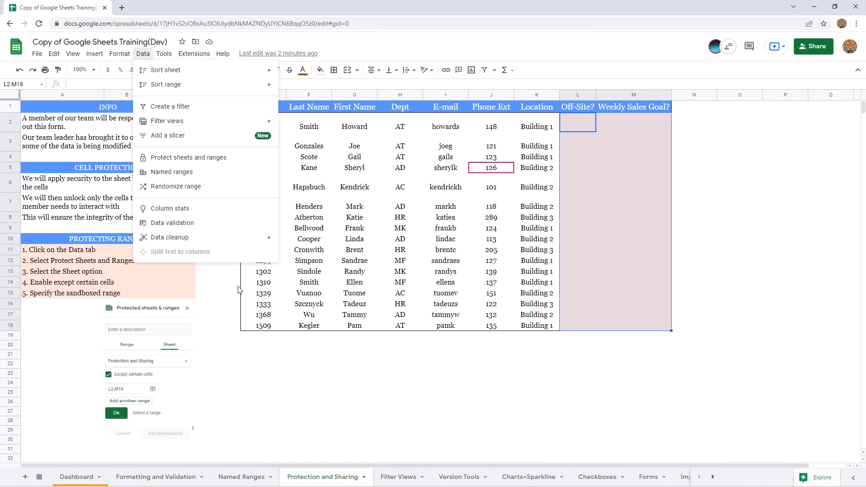
{"action": "left_click_drag", "start_coordinate": [239, 289], "coordinate": [290, 285]}
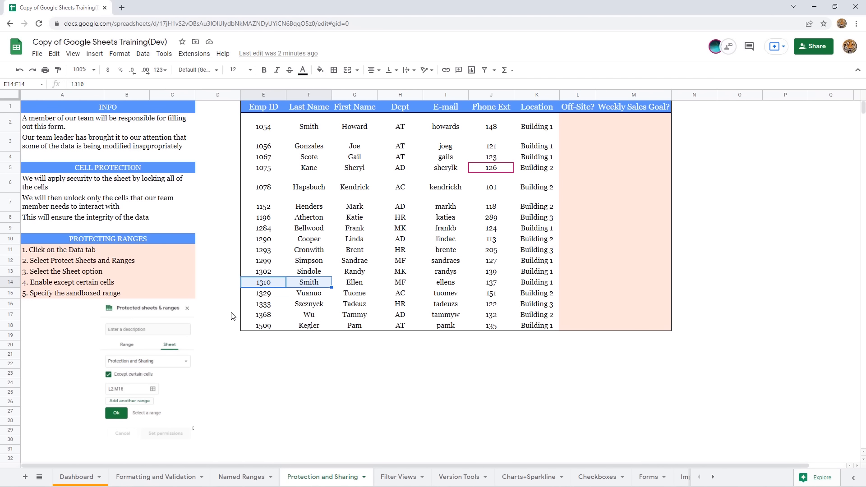
{"action": "left_click", "coordinate": [166, 342]}
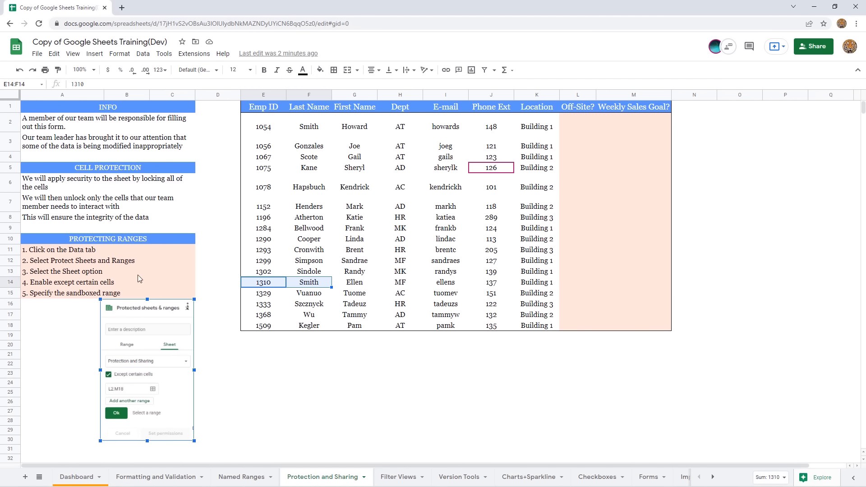
{"action": "left_click", "coordinate": [117, 253]}
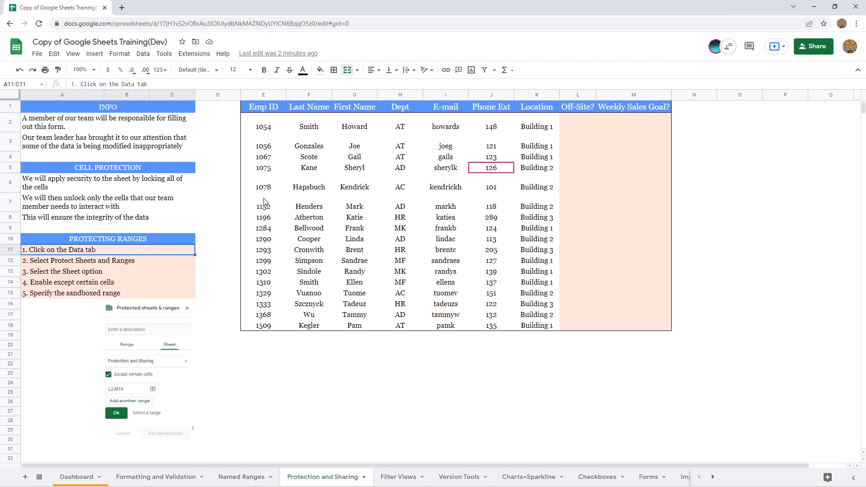
{"action": "left_click", "coordinate": [220, 149]}
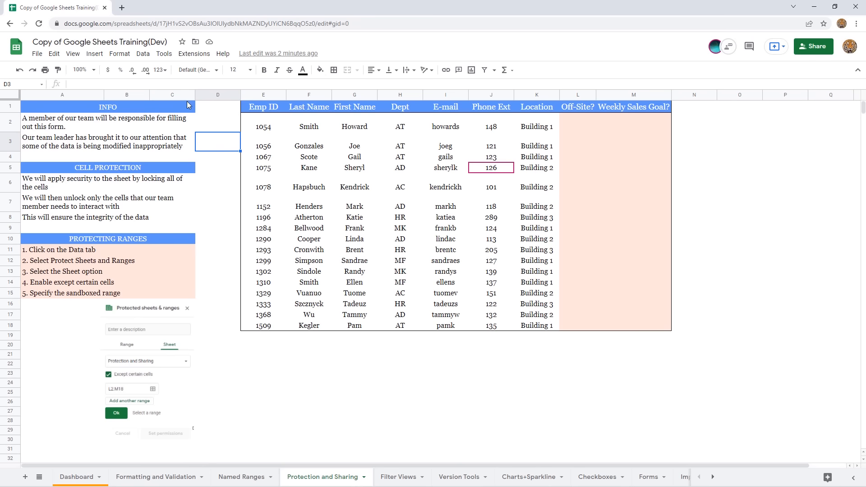
Step: Start a new protection that covers the whole Protection and Sharing sheet instead of a single range
{"action": "left_click", "coordinate": [142, 54]}
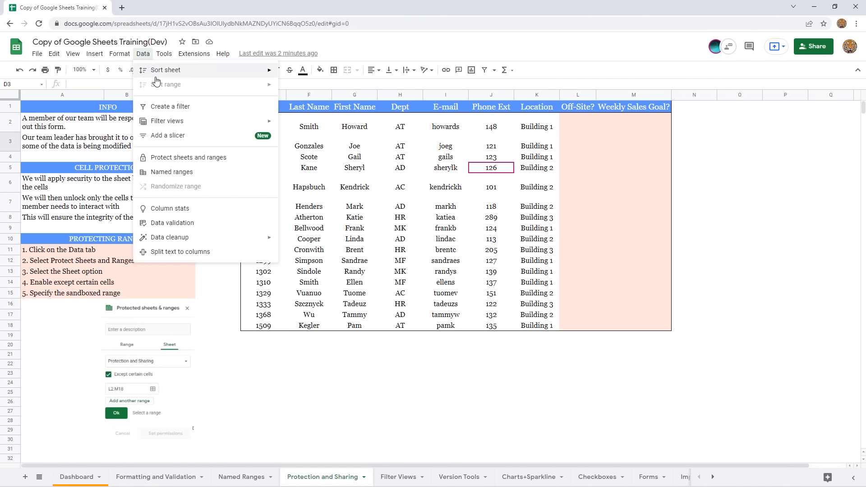
{"action": "left_click", "coordinate": [194, 160]}
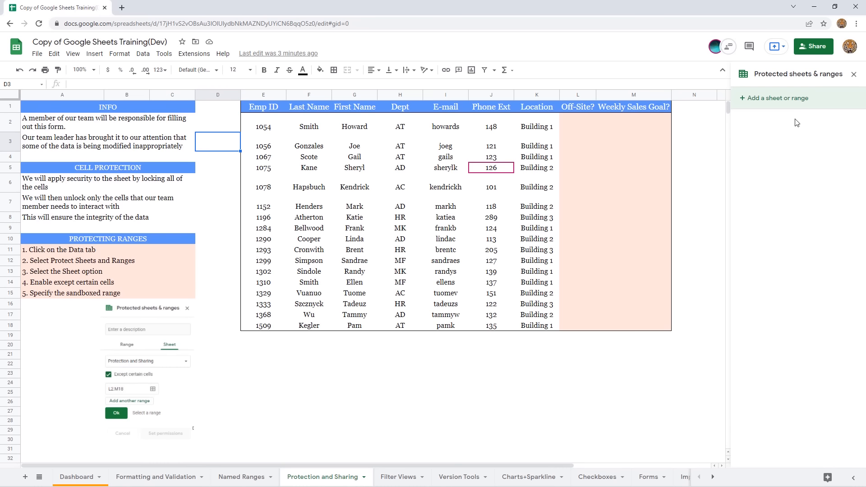
{"action": "left_click", "coordinate": [778, 104]}
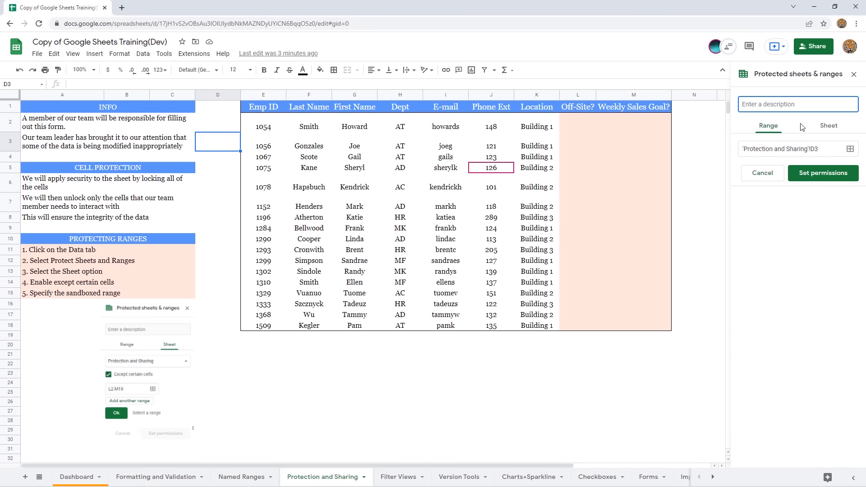
{"action": "left_click", "coordinate": [829, 128]}
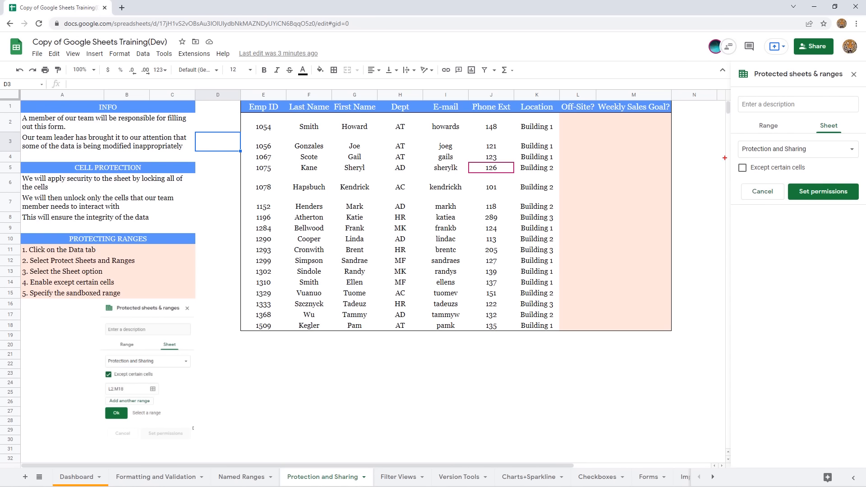
{"action": "left_click_drag", "start_coordinate": [725, 158], "coordinate": [811, 177]}
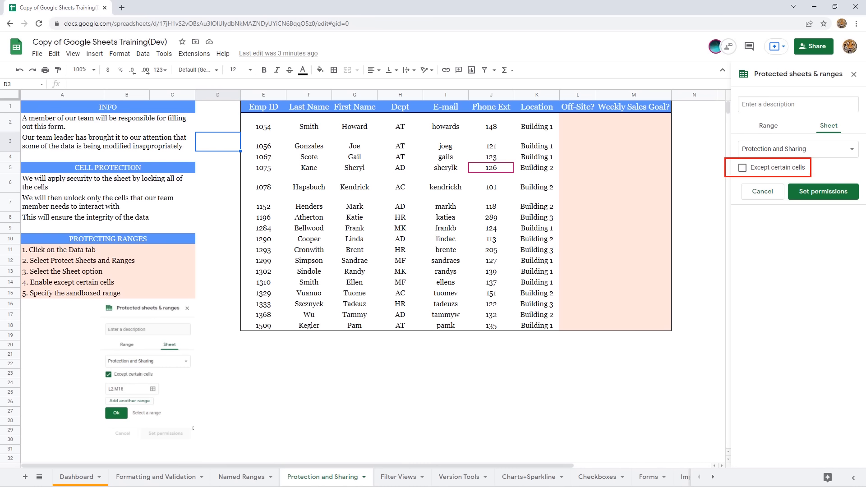
Step: Exempt the Off-Site and Weekly Sales Goal cells L2:M18 from the Protection and Sharing sheet's protection
{"action": "left_click", "coordinate": [743, 168]}
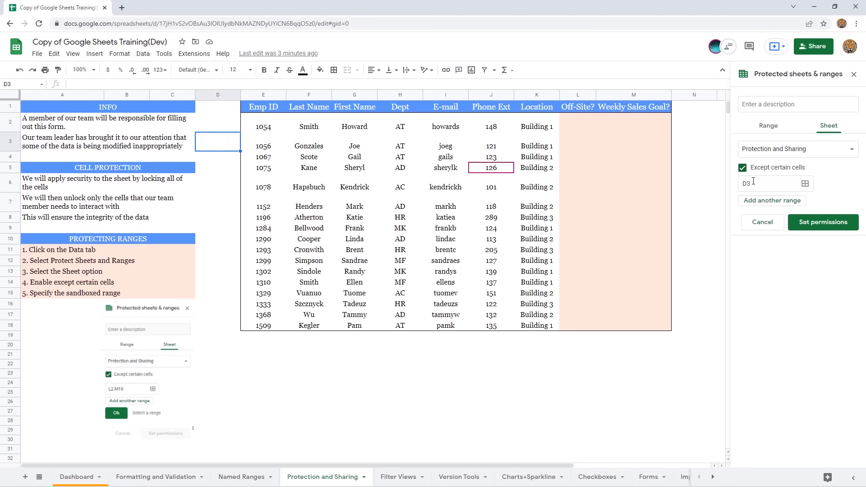
{"action": "left_click", "coordinate": [851, 152]}
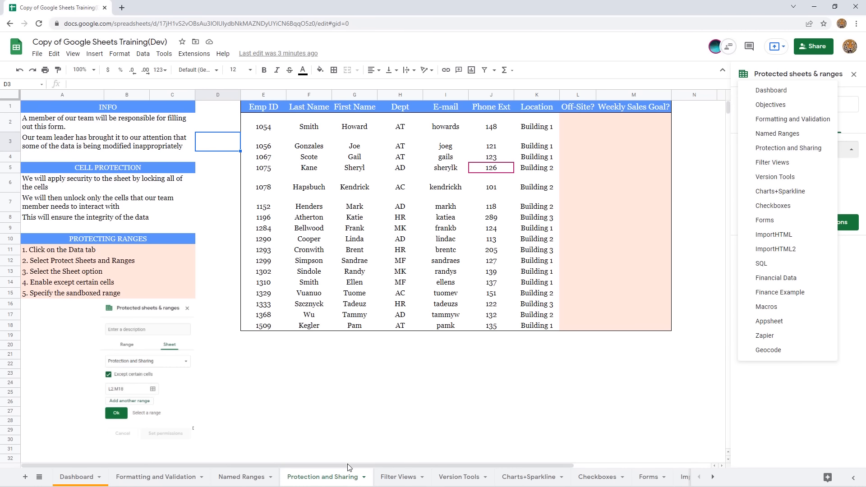
{"action": "left_click", "coordinate": [790, 149]}
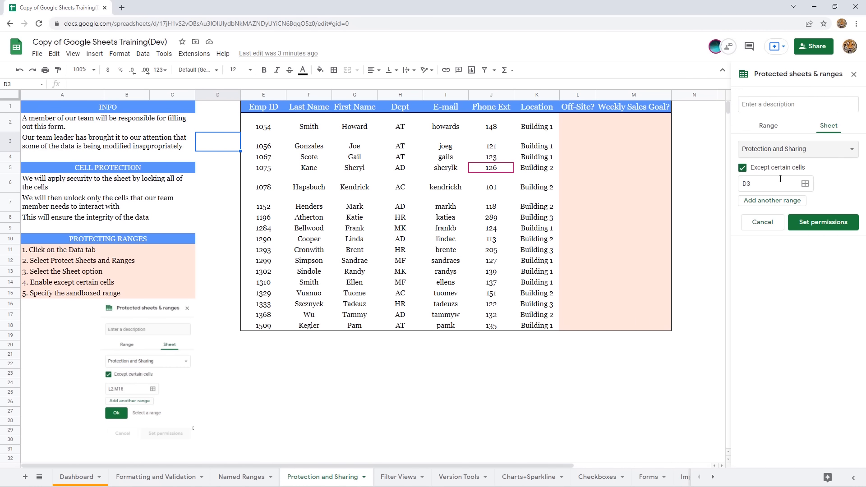
{"action": "left_click", "coordinate": [754, 184]}
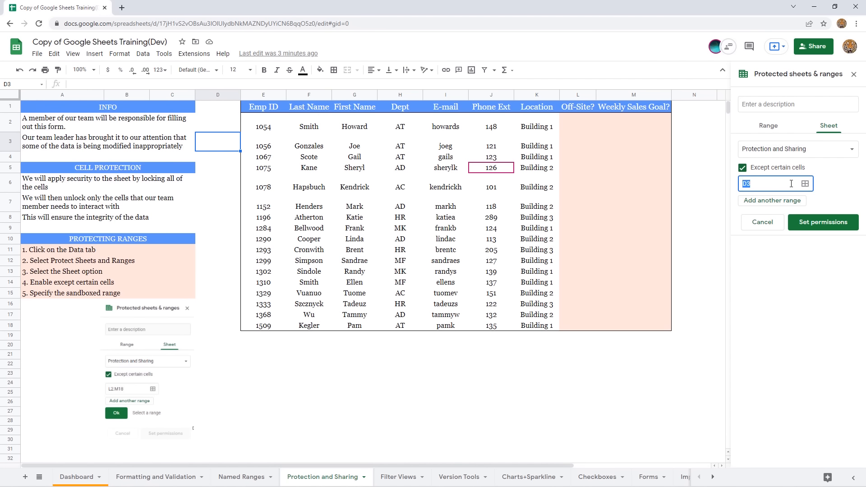
{"action": "mouse_move", "coordinate": [572, 118]}
{"action": "left_mouse_down"}
{"action": "mouse_move", "coordinate": [599, 136]}
{"action": "mouse_move", "coordinate": [638, 223]}
{"action": "mouse_move", "coordinate": [641, 316]}
{"action": "left_mouse_up"}
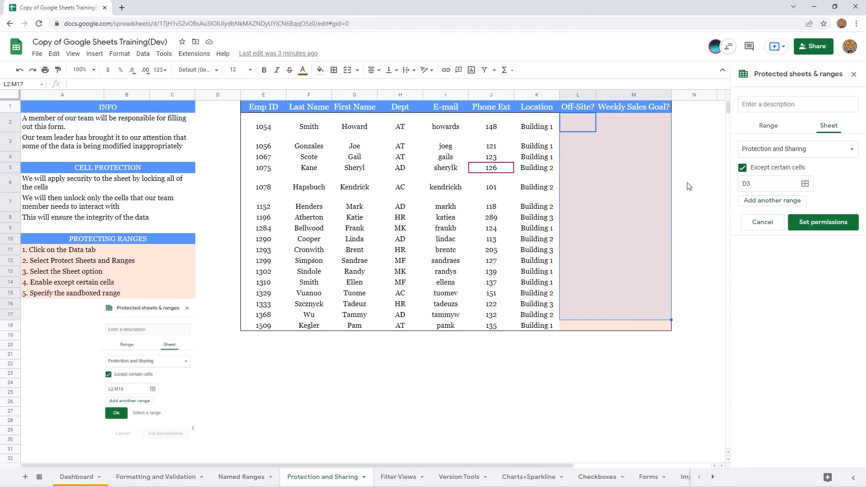
{"action": "left_click", "coordinate": [806, 185]}
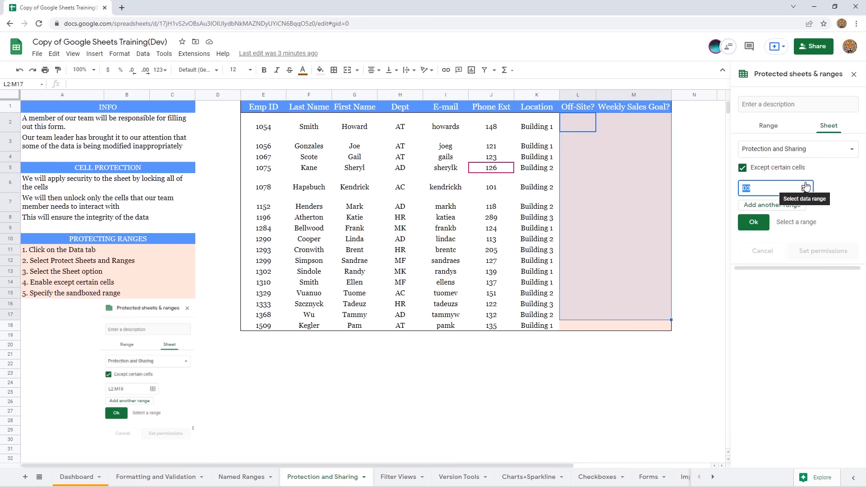
{"action": "left_click", "coordinate": [580, 124]}
{"action": "mouse_move", "coordinate": [580, 123]}
{"action": "left_mouse_down"}
{"action": "mouse_move", "coordinate": [597, 141]}
{"action": "mouse_move", "coordinate": [613, 232]}
{"action": "mouse_move", "coordinate": [610, 323]}
{"action": "left_mouse_up"}
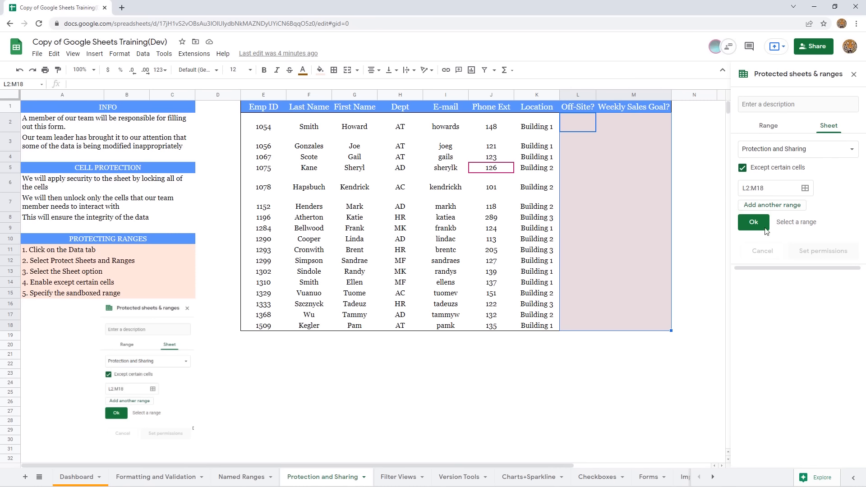
{"action": "left_click", "coordinate": [754, 222]}
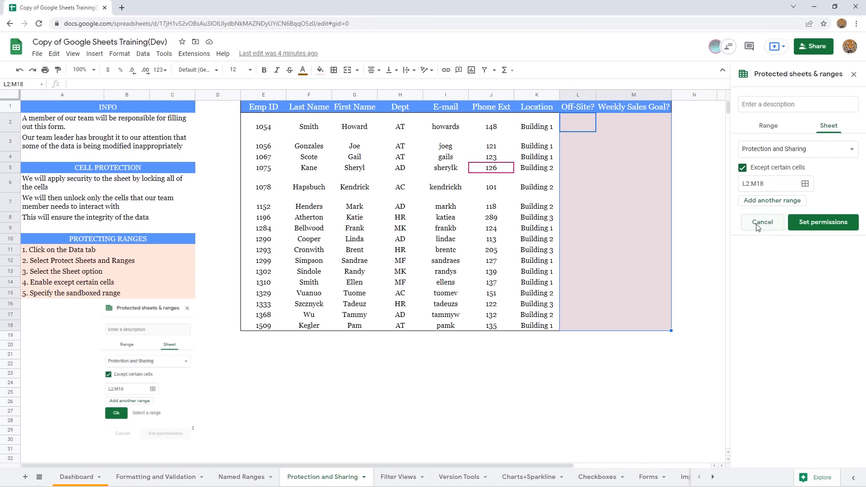
Step: Describe the sheet protection as "Weekly" and proceed to its editing permissions
{"action": "left_click", "coordinate": [774, 105]}
{"action": "type", "text": "Weekly"}
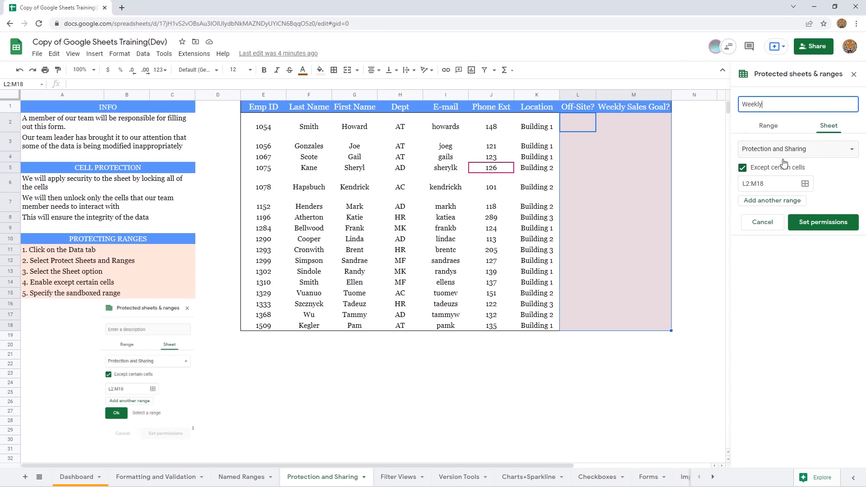
{"action": "left_click", "coordinate": [822, 223]}
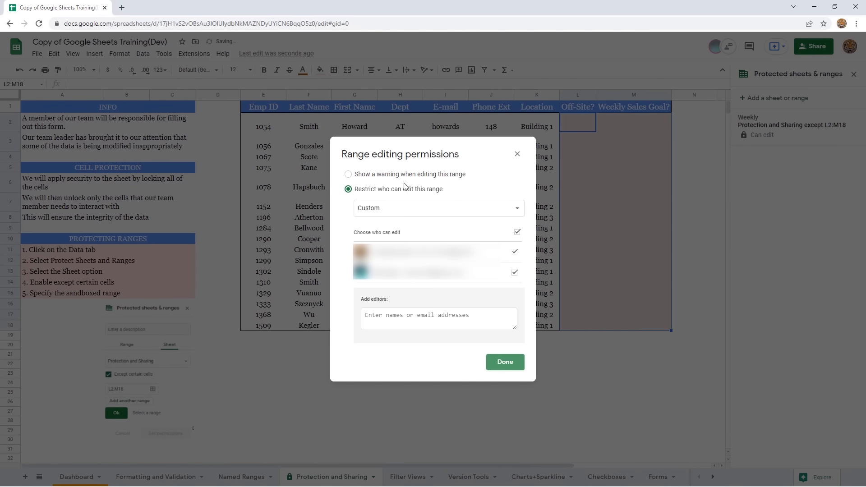
Step: Restrict editing of the protected sheet to "Only you" and save the permissions
{"action": "left_click", "coordinate": [367, 175]}
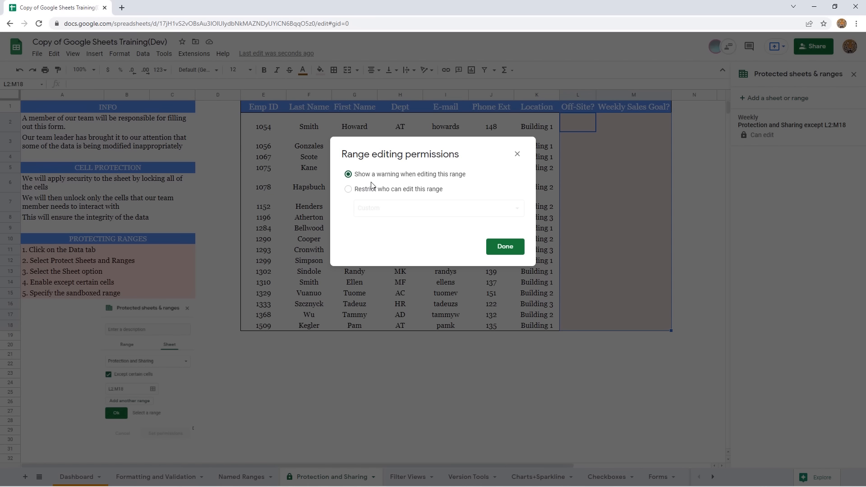
{"action": "left_click", "coordinate": [348, 190]}
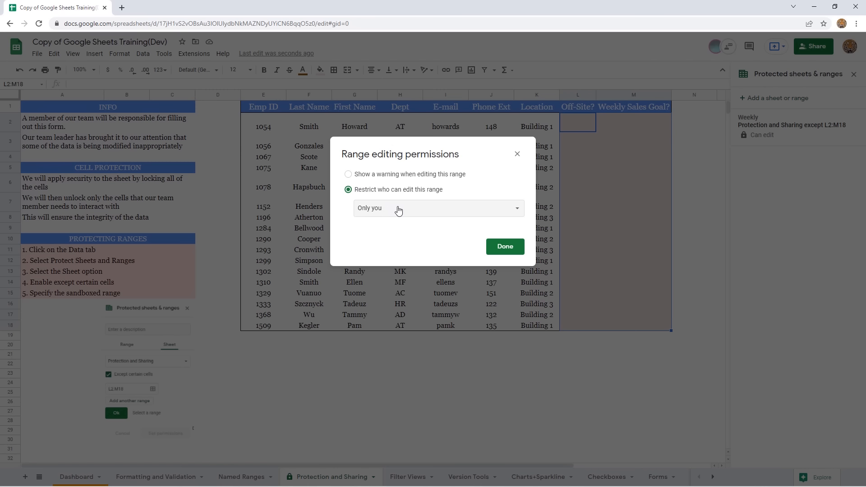
{"action": "left_click", "coordinate": [505, 214]}
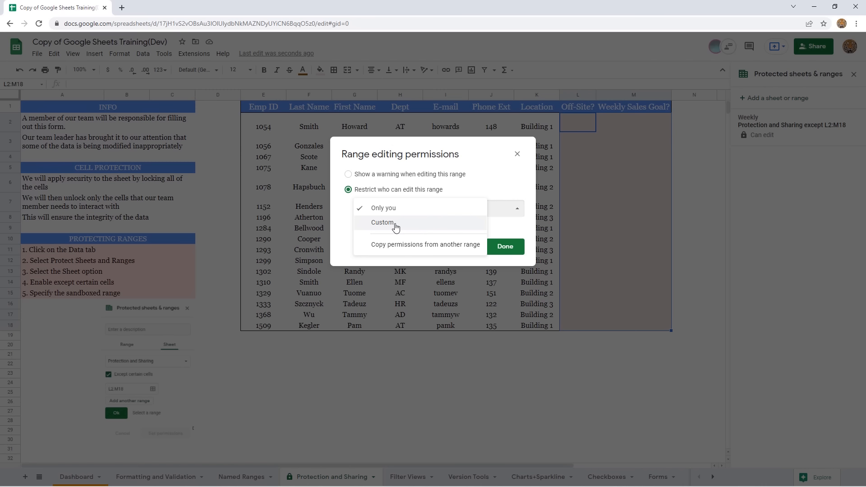
{"action": "left_click", "coordinate": [418, 155]}
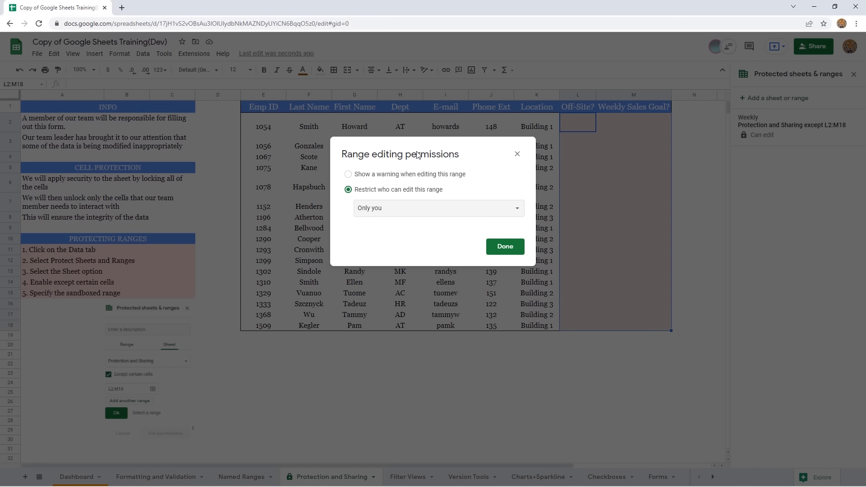
{"action": "left_click", "coordinate": [506, 247]}
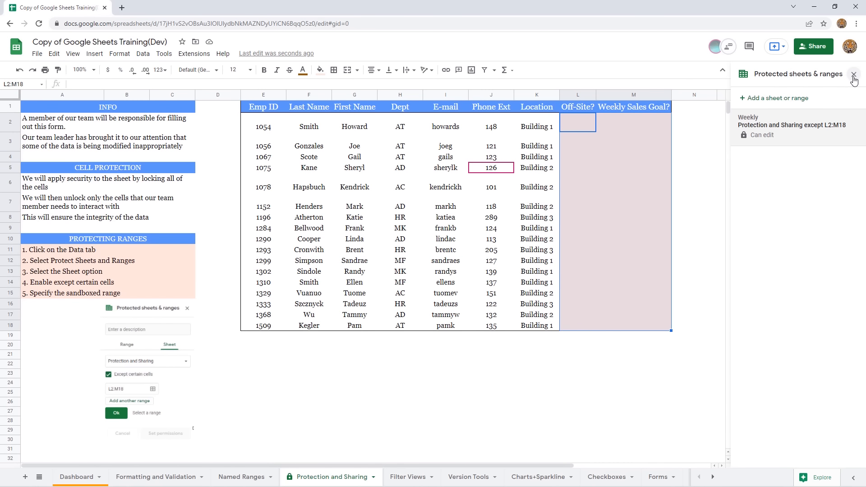
Step: Enter Monday as the Off-Site value for the first employee in L2
{"action": "left_click", "coordinate": [571, 123]}
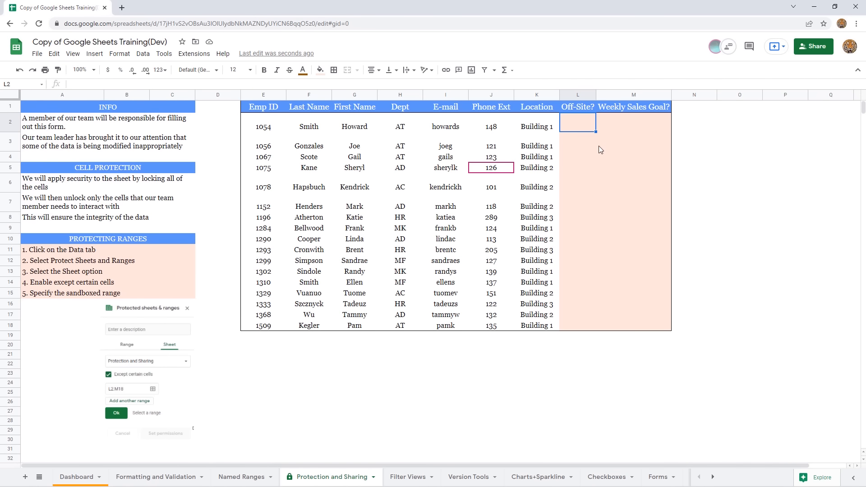
{"action": "type", "text": "Monday"}
{"action": "key", "text": "Return"}
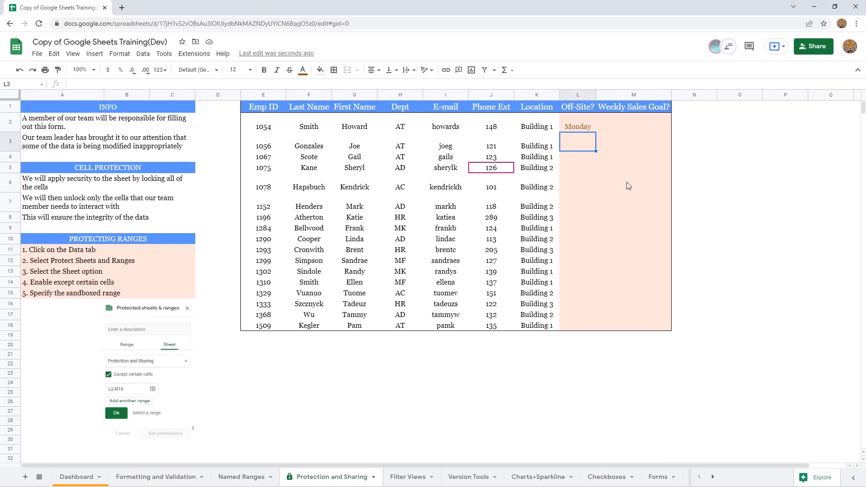
Step: Switch to the collaborator's incognito window and enter 5000 as the Weekly Sales Goal in M2
{"action": "key", "text": "alt+Tab"}
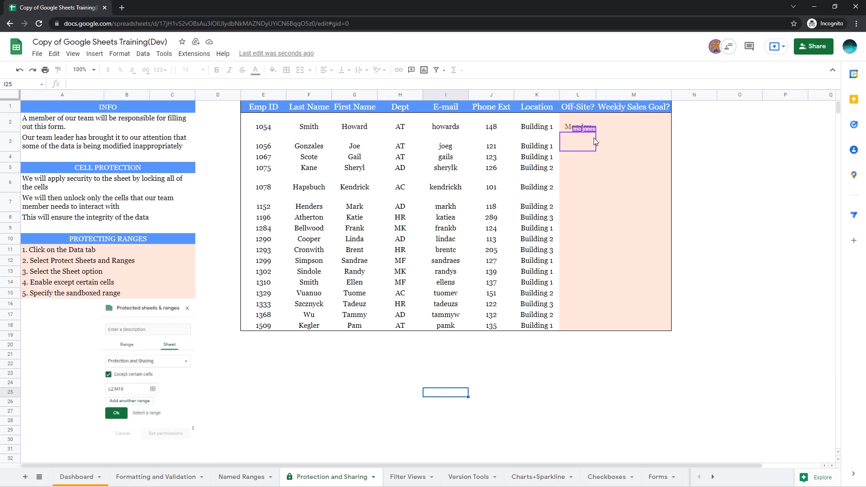
{"action": "left_click", "coordinate": [629, 131]}
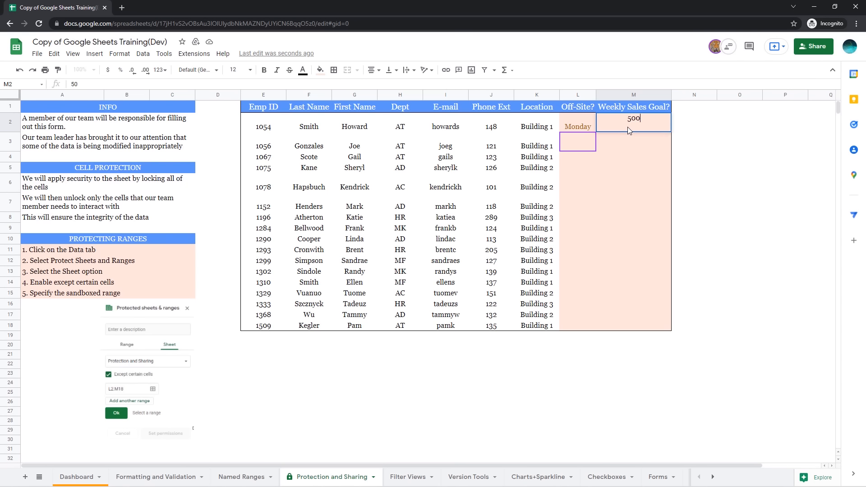
{"action": "key", "text": "Return"}
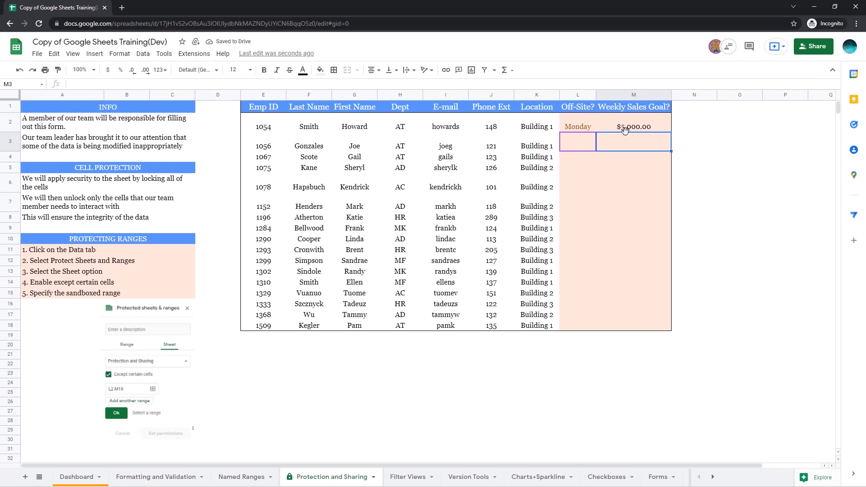
Step: Fill in the second employee's row with Wednesday as Off-Site in L3 and 5500 as Weekly Sales Goal in M3
{"action": "left_click", "coordinate": [579, 142]}
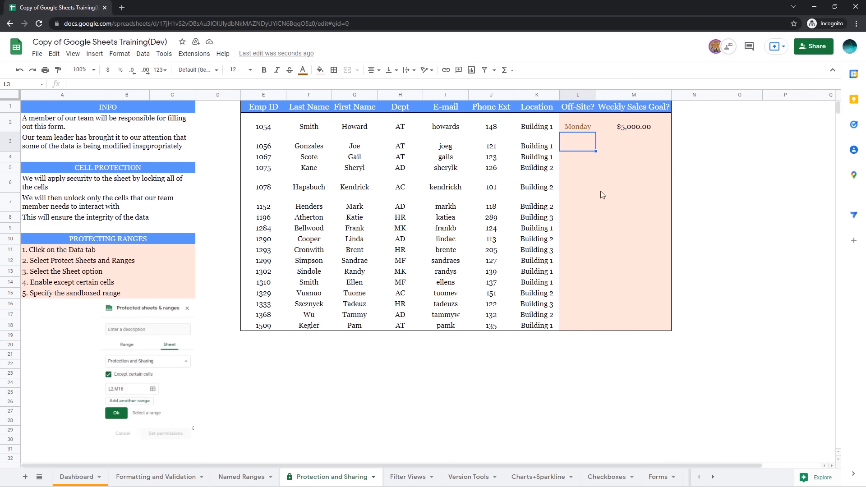
{"action": "type", "text": "Wednesday"}
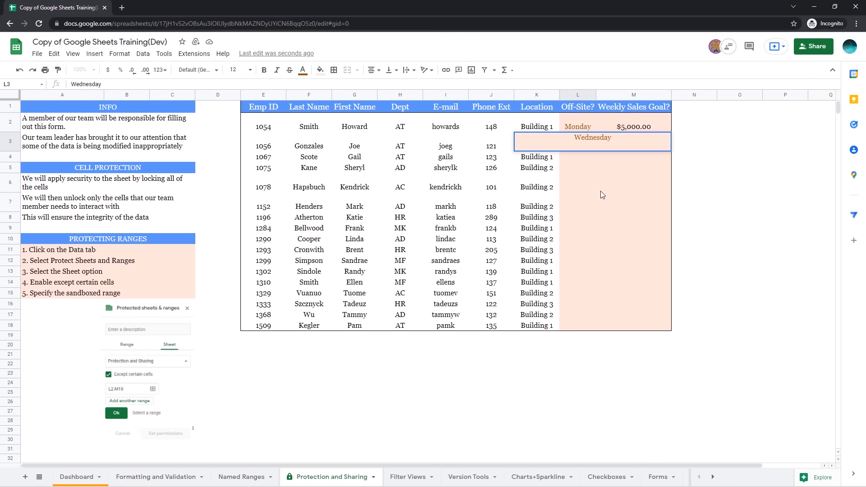
{"action": "key", "text": "Tab"}
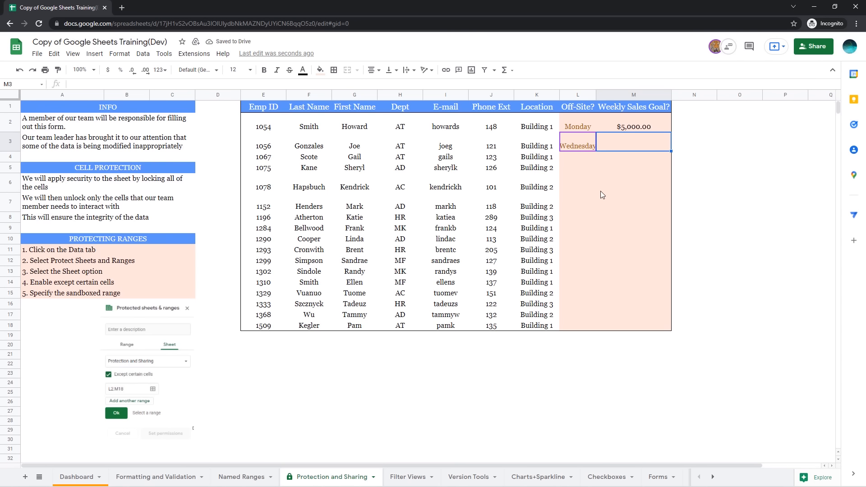
{"action": "type", "text": "5500"}
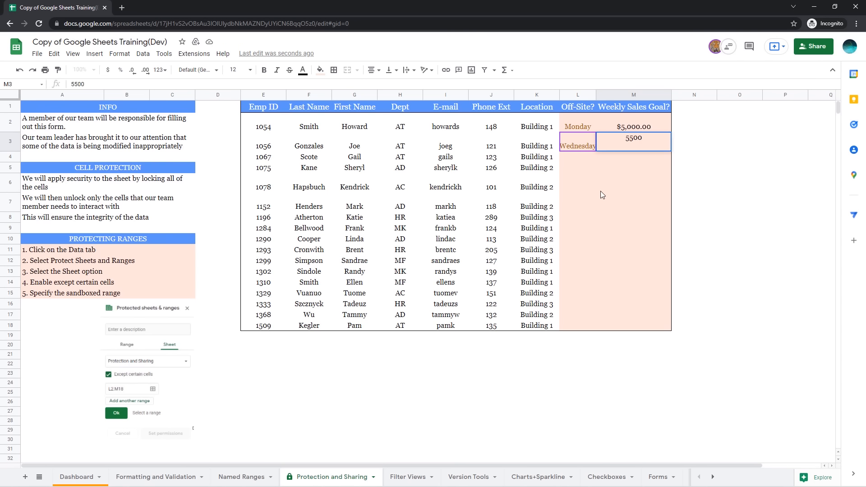
{"action": "key", "text": "Return"}
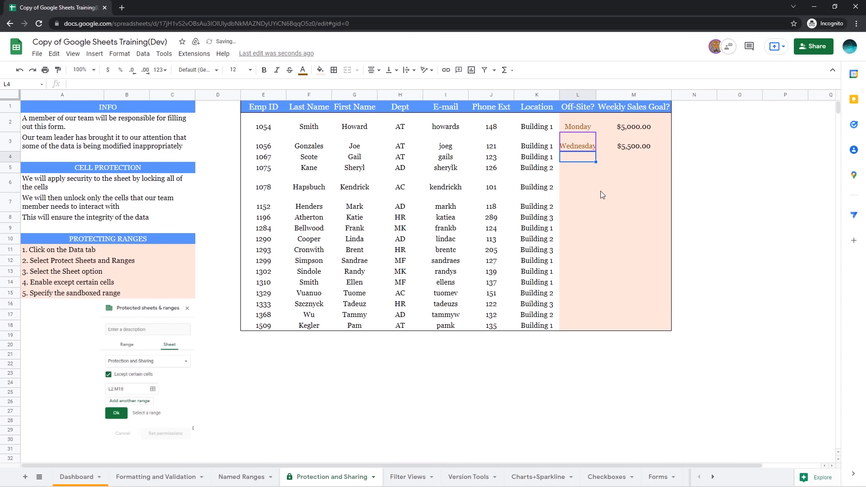
Step: Try to edit the protected E-mail cell I11 as the collaborator to test the sheet protection
{"action": "left_click", "coordinate": [449, 255]}
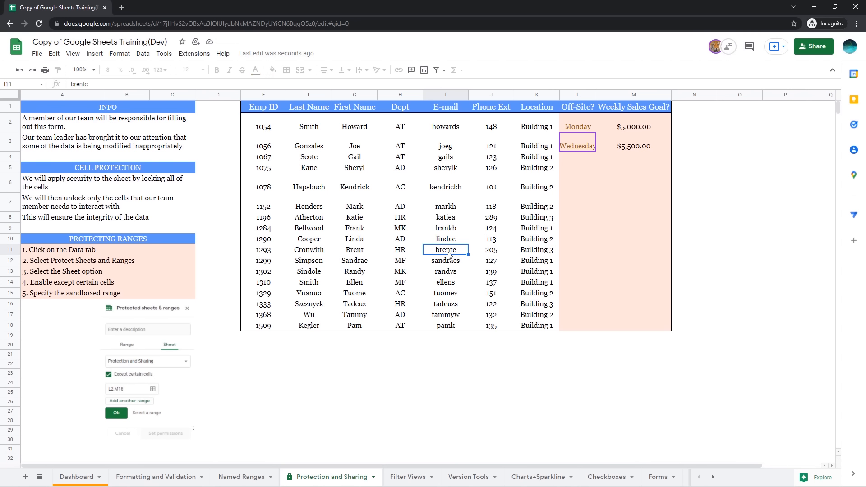
{"action": "double_click", "coordinate": [449, 255]}
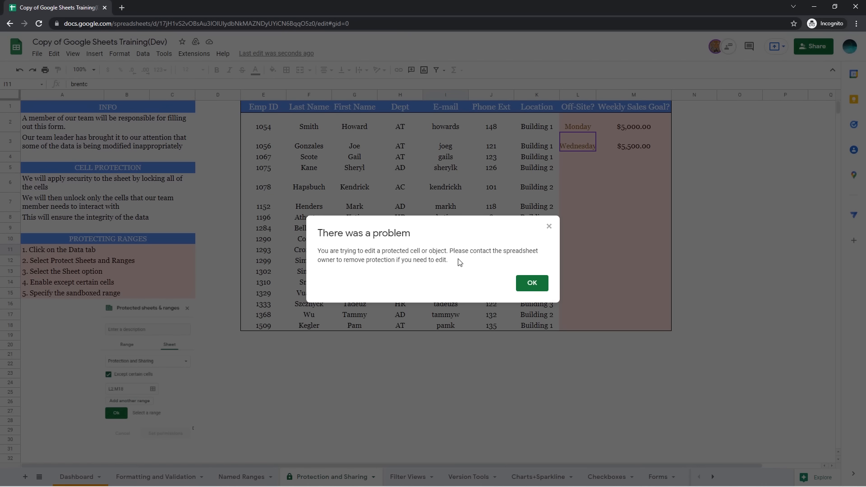
{"action": "left_click", "coordinate": [532, 285]}
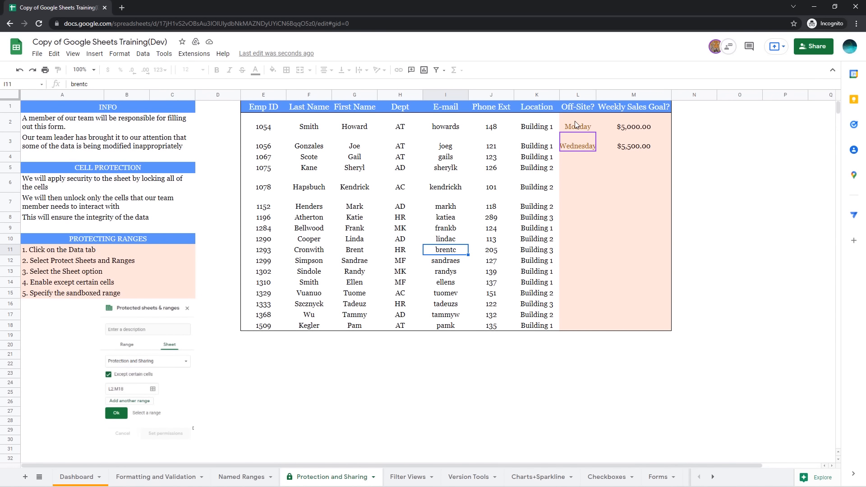
Step: Compare the unlocked entry cells L2:M18 with the locked employee data in E2:K18
{"action": "left_click_drag", "start_coordinate": [576, 123], "coordinate": [638, 329]}
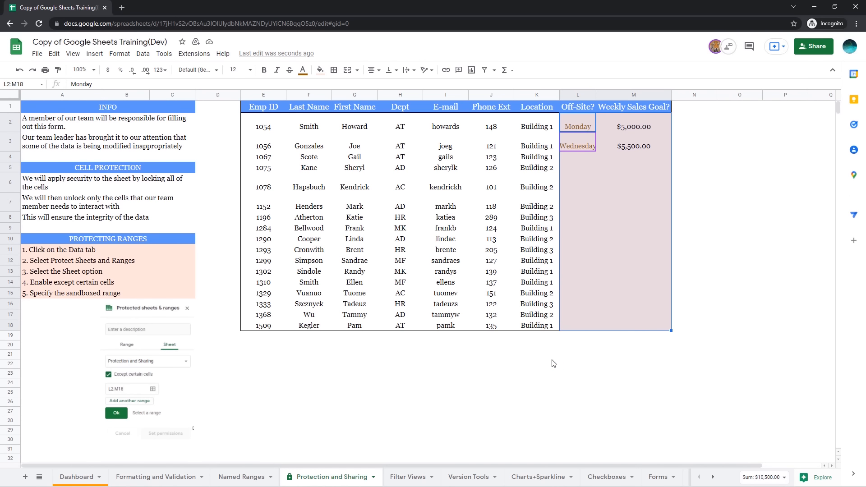
{"action": "left_click", "coordinate": [487, 366]}
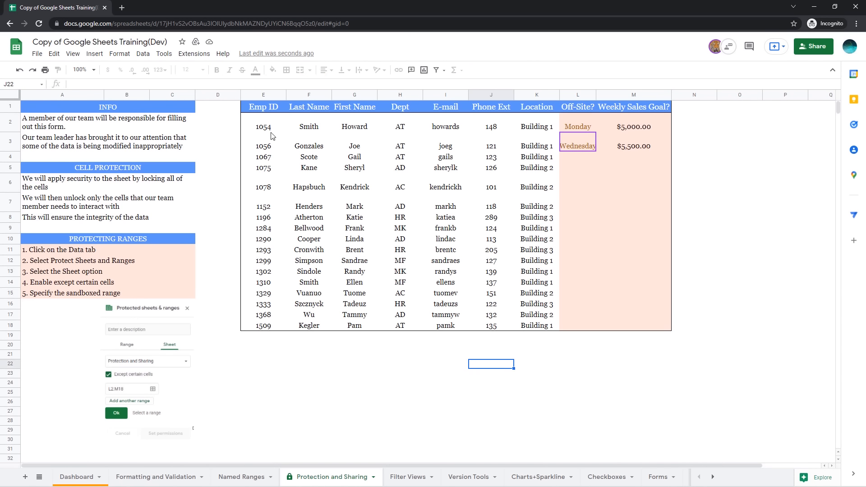
{"action": "left_click_drag", "start_coordinate": [264, 130], "coordinate": [532, 329]}
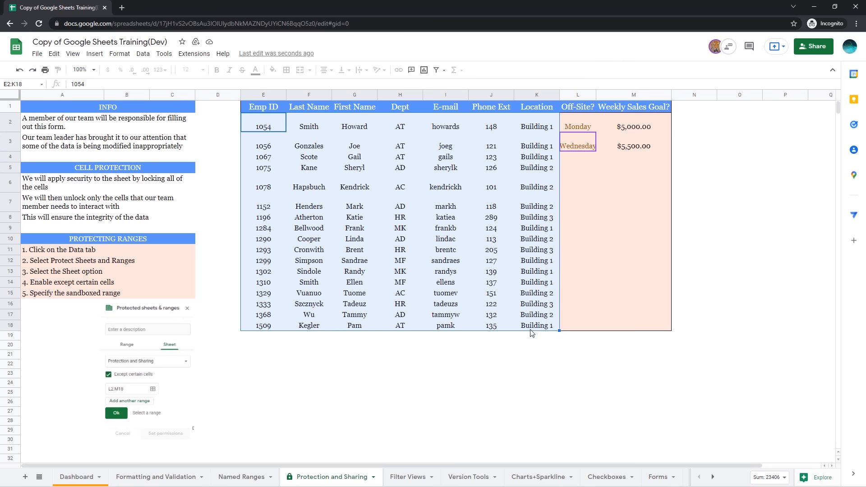
{"action": "left_click", "coordinate": [500, 357]}
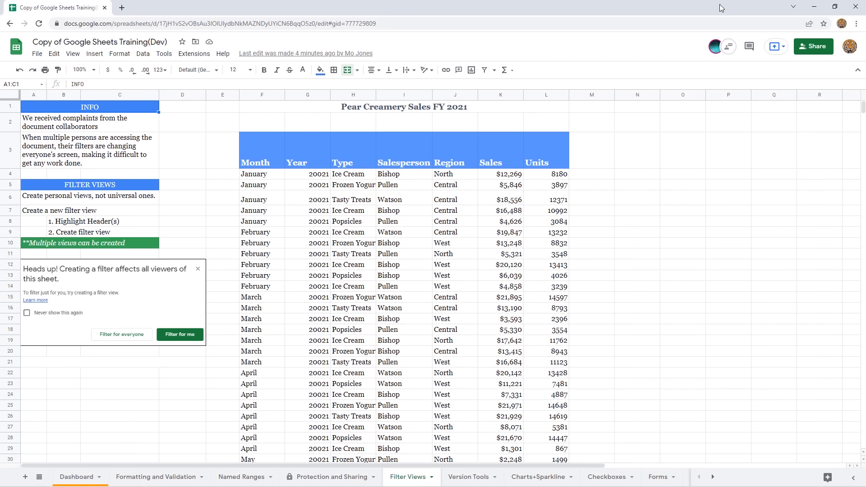
Step: In the owner's window, examine the Pear Creamery sales table on the Filter Views sheet, including its Salesperson, Type, Region, Sales and Units columns
{"action": "left_click", "coordinate": [397, 109]}
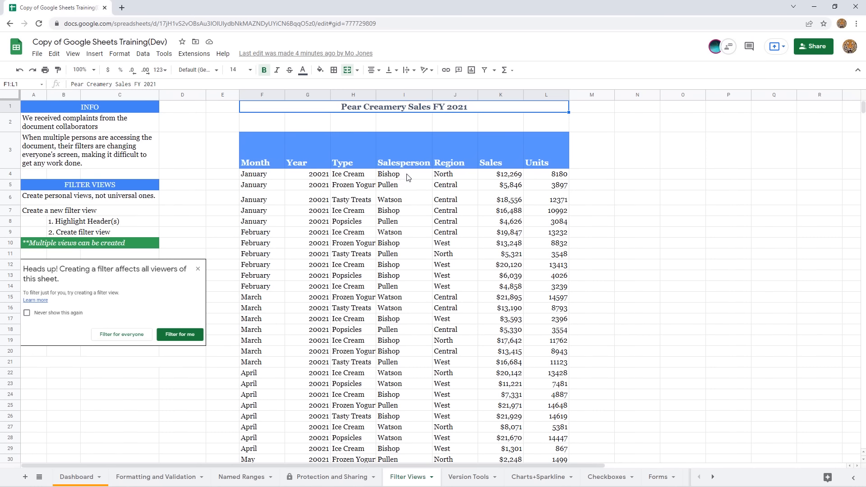
{"action": "left_click", "coordinate": [408, 185]}
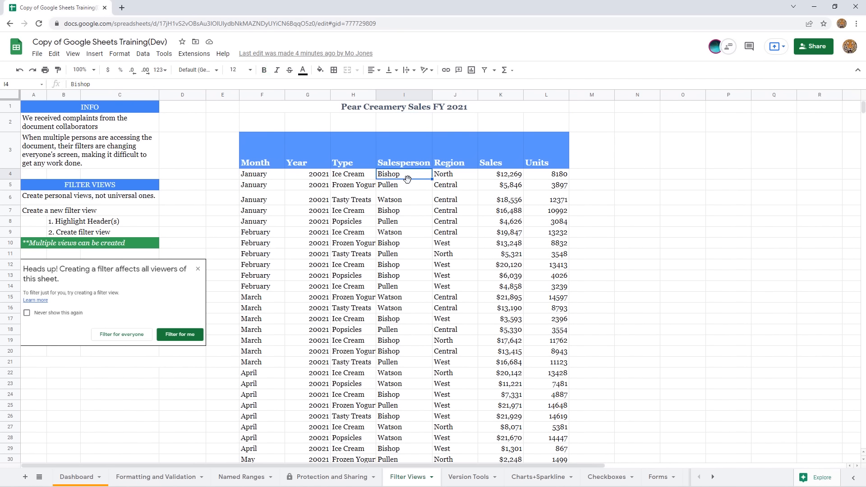
{"action": "left_click", "coordinate": [409, 202]}
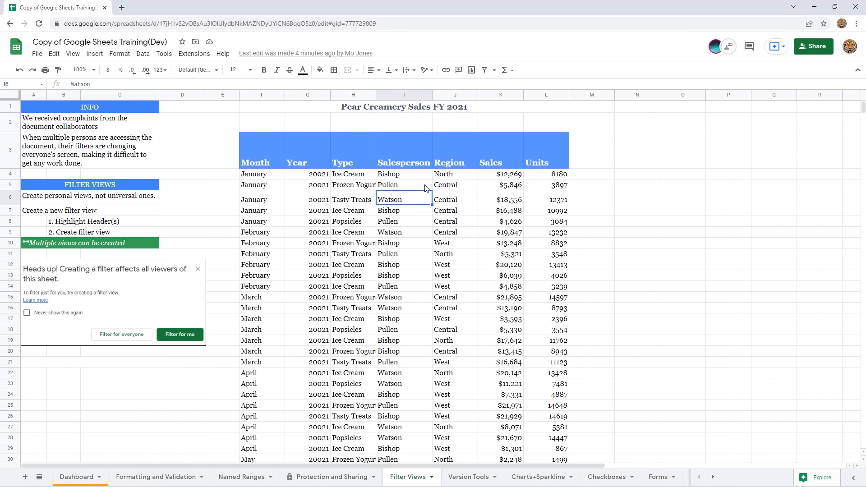
{"action": "left_click", "coordinate": [365, 176]}
{"action": "left_click", "coordinate": [362, 187]}
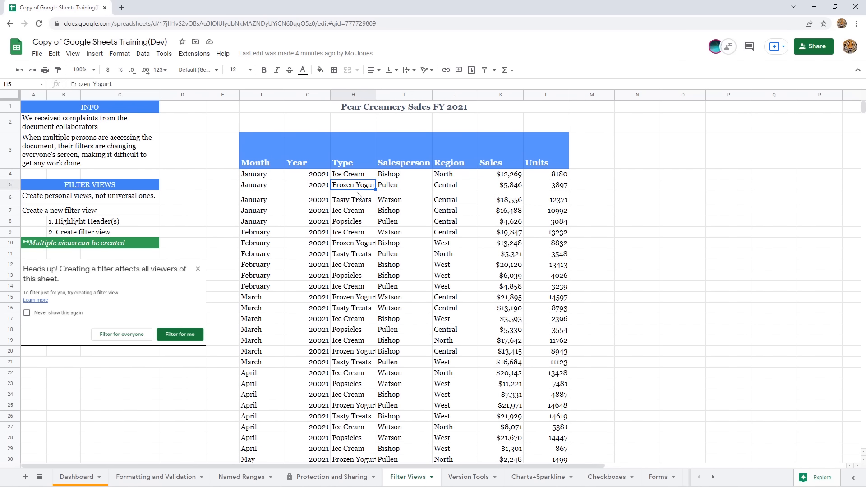
{"action": "left_click", "coordinate": [356, 203]}
{"action": "left_click", "coordinate": [354, 222]}
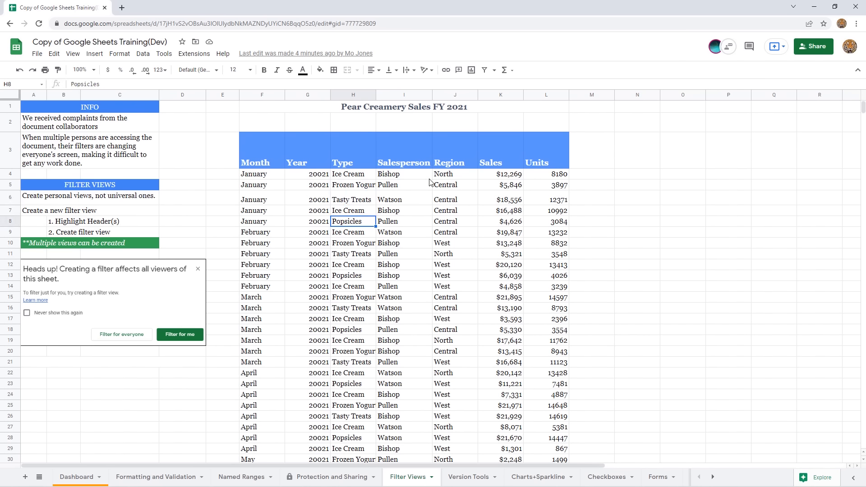
{"action": "left_click", "coordinate": [455, 175]}
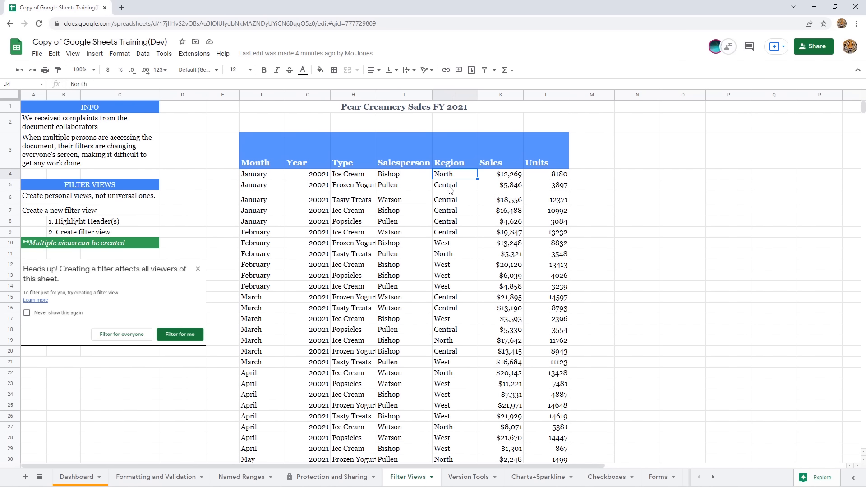
{"action": "left_click", "coordinate": [451, 190]}
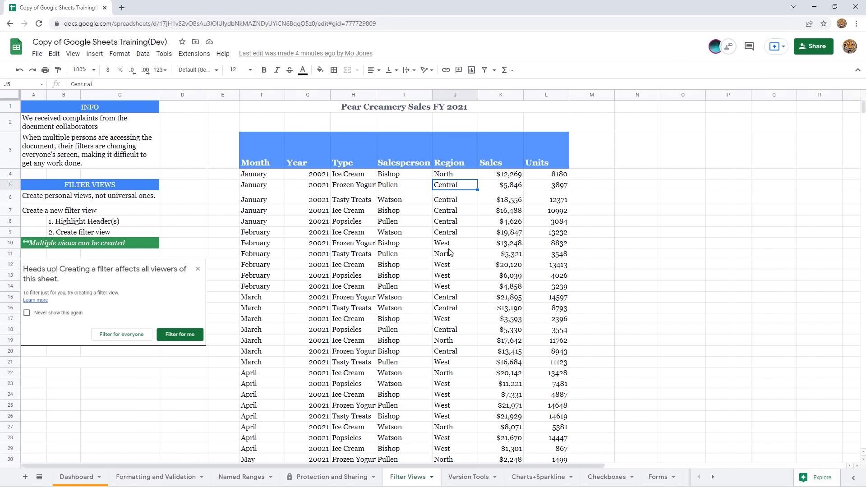
{"action": "left_click", "coordinate": [451, 246]}
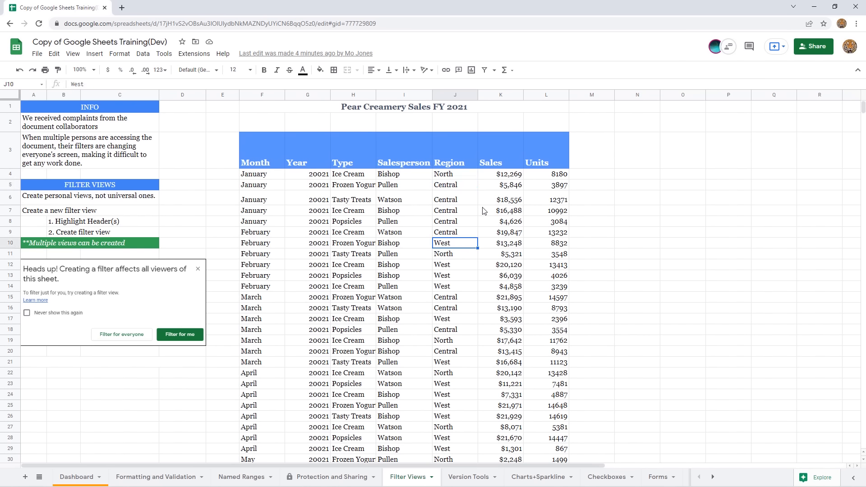
{"action": "left_click", "coordinate": [501, 176]}
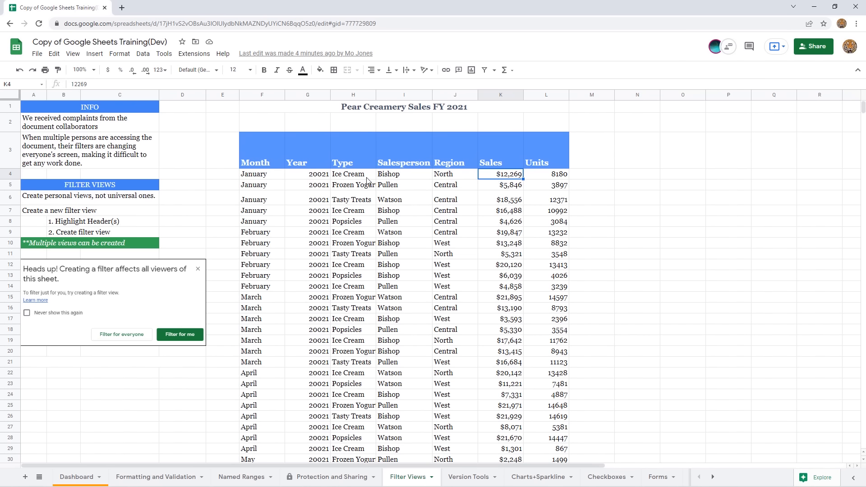
{"action": "left_click", "coordinate": [545, 177]}
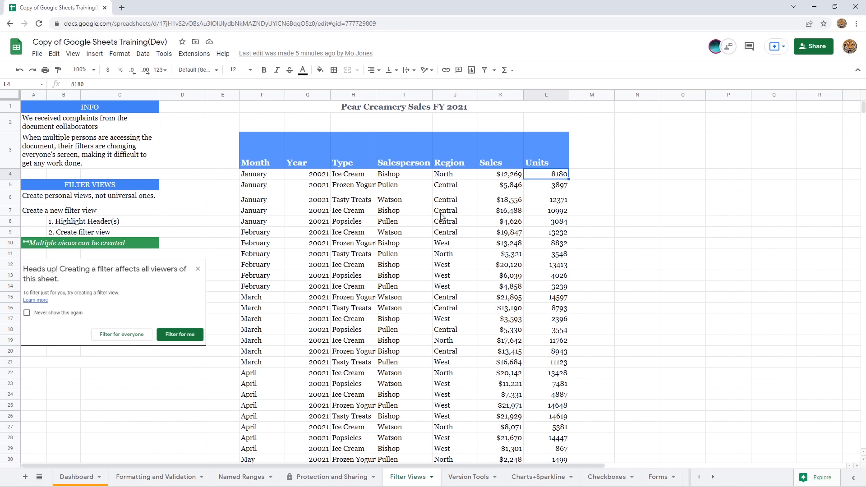
{"action": "scroll", "coordinate": [442, 215], "scroll_direction": "down", "scroll_amount": 5}
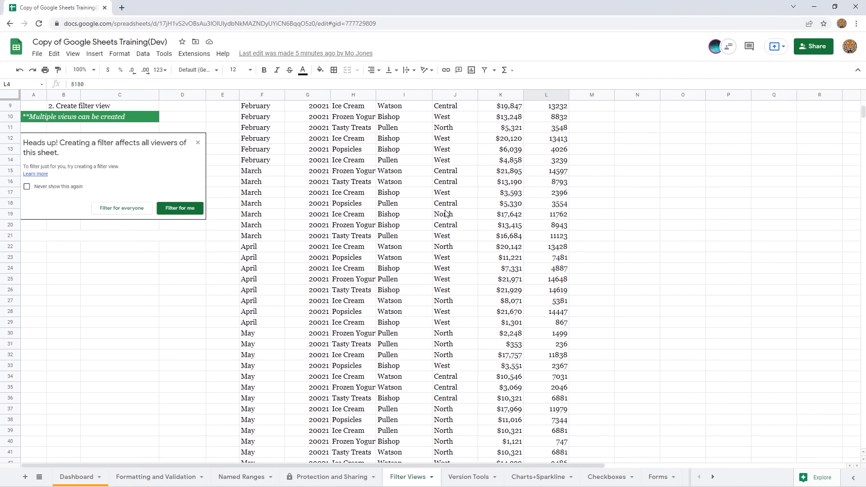
Step: Examine the monthly sales rows from January through December and the Region, Salesperson and Type columns
{"action": "scroll", "coordinate": [446, 213], "scroll_direction": "down", "scroll_amount": 15}
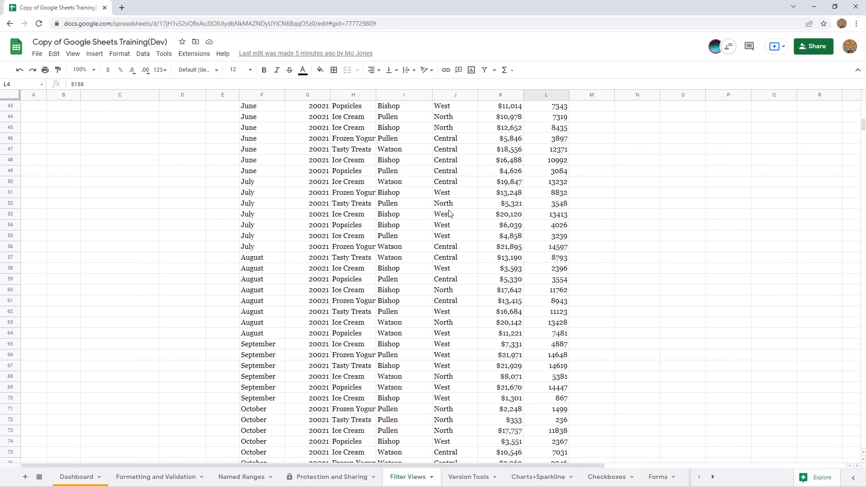
{"action": "scroll", "coordinate": [451, 213], "scroll_direction": "down", "scroll_amount": 1}
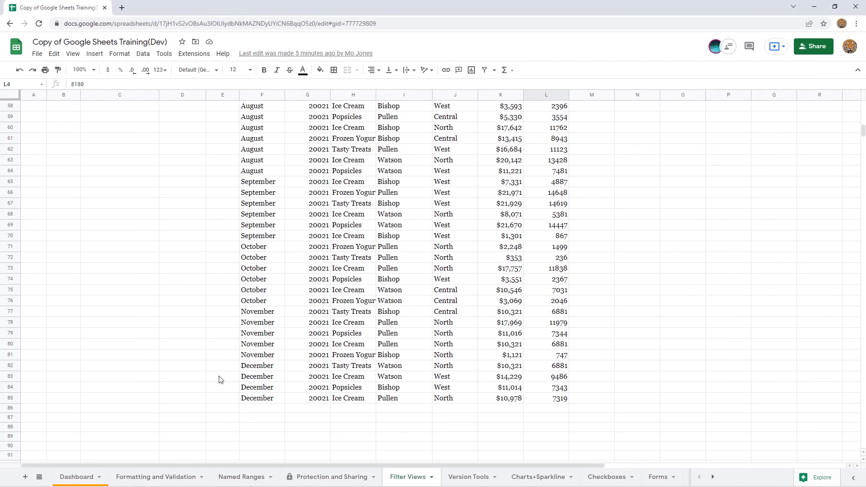
{"action": "scroll", "coordinate": [429, 261], "scroll_direction": "up", "scroll_amount": 15}
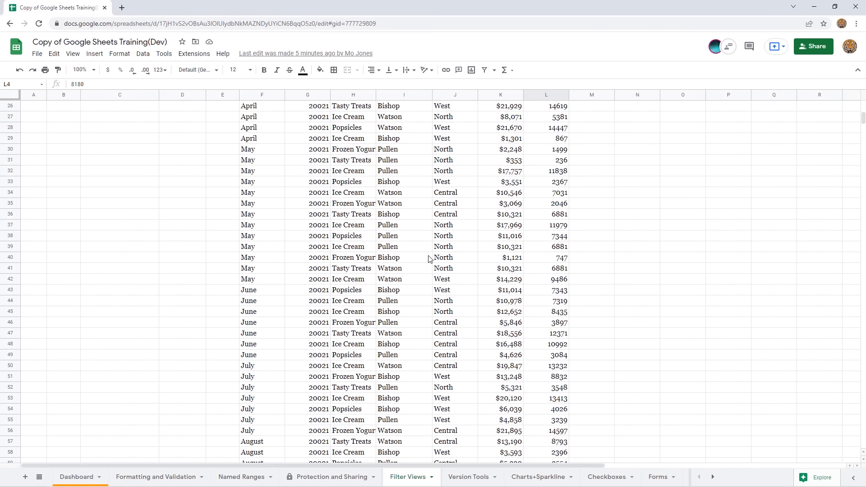
{"action": "scroll", "coordinate": [430, 255], "scroll_direction": "up", "scroll_amount": 4}
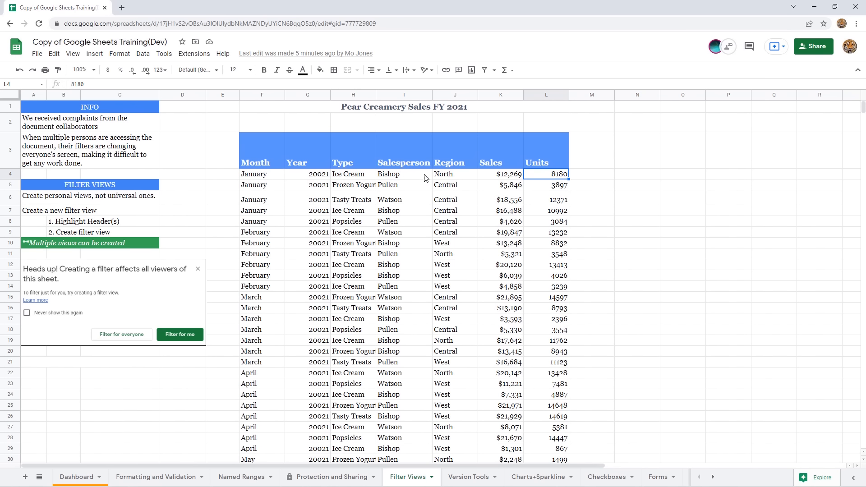
{"action": "left_click", "coordinate": [454, 166]}
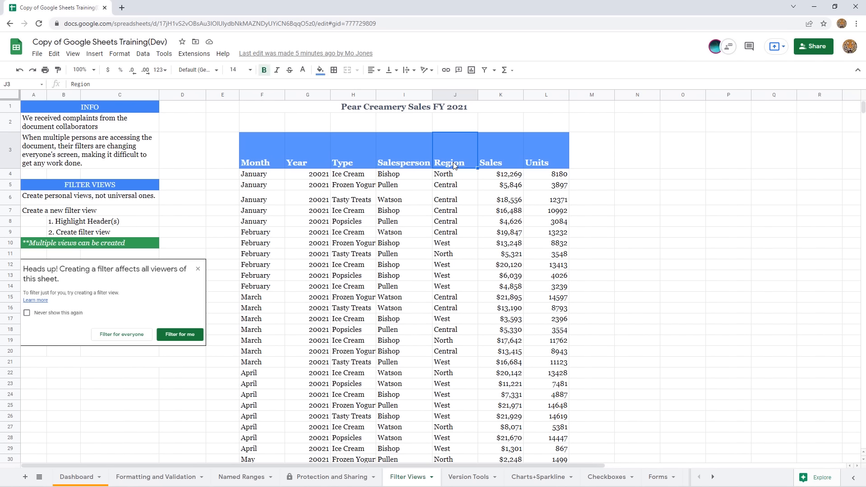
{"action": "left_click", "coordinate": [407, 163]}
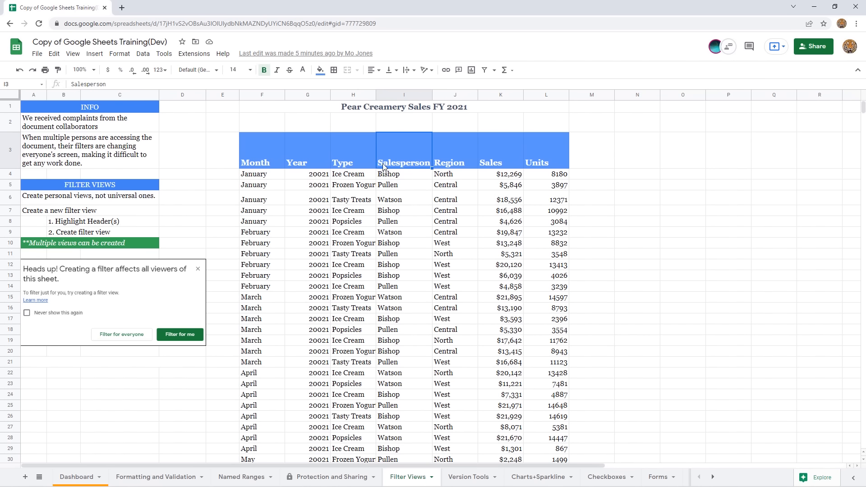
{"action": "left_click", "coordinate": [354, 166]}
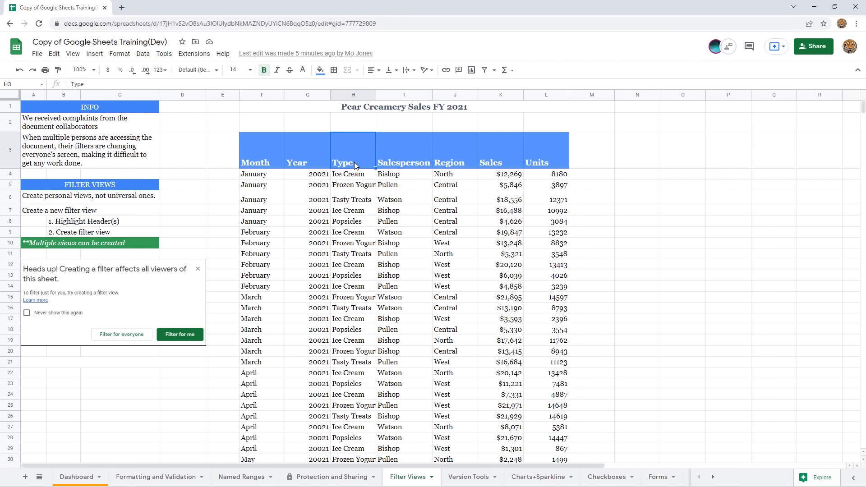
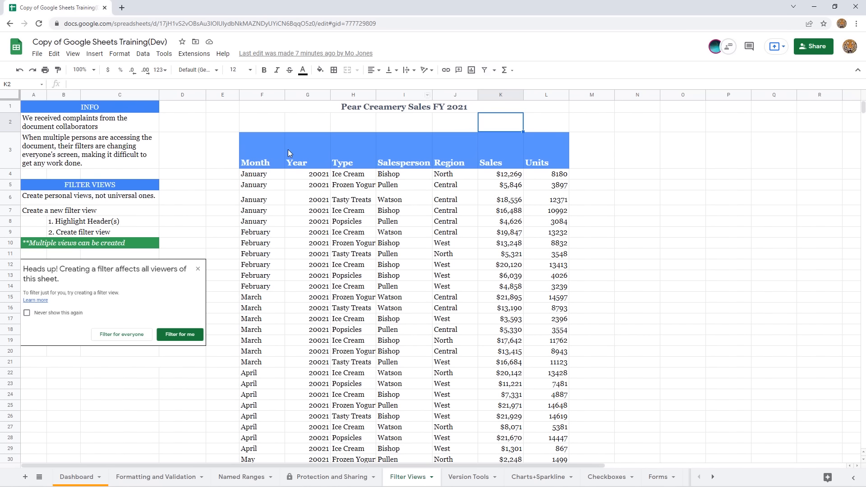
Step: Add a regular filter to the sales table from the header row F3:L3
{"action": "left_click", "coordinate": [276, 153]}
{"action": "left_click_drag", "start_coordinate": [291, 154], "coordinate": [543, 153]}
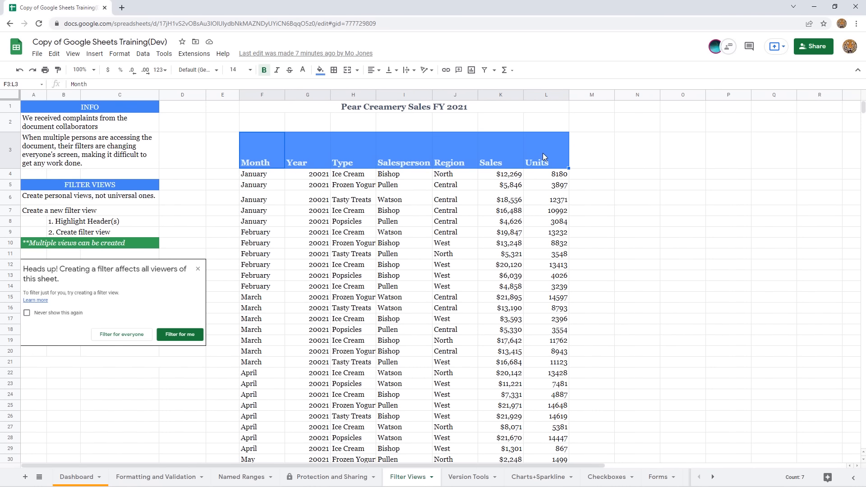
{"action": "left_click", "coordinate": [485, 70]}
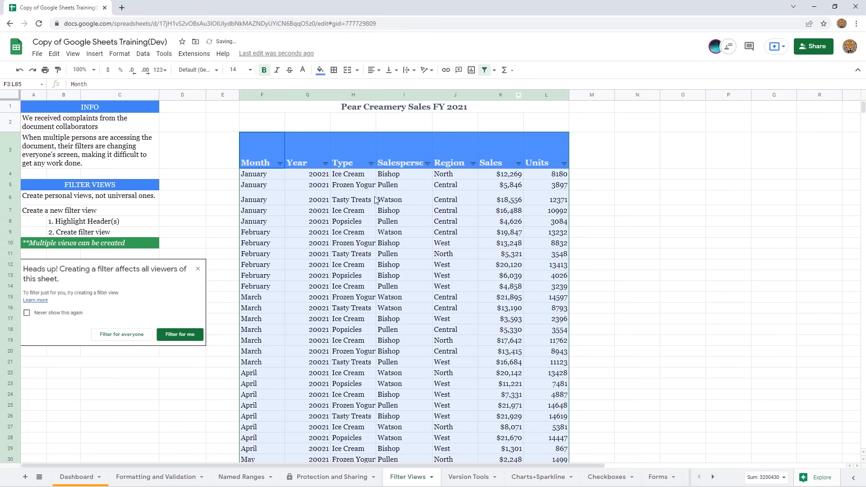
{"action": "left_click", "coordinate": [421, 181]}
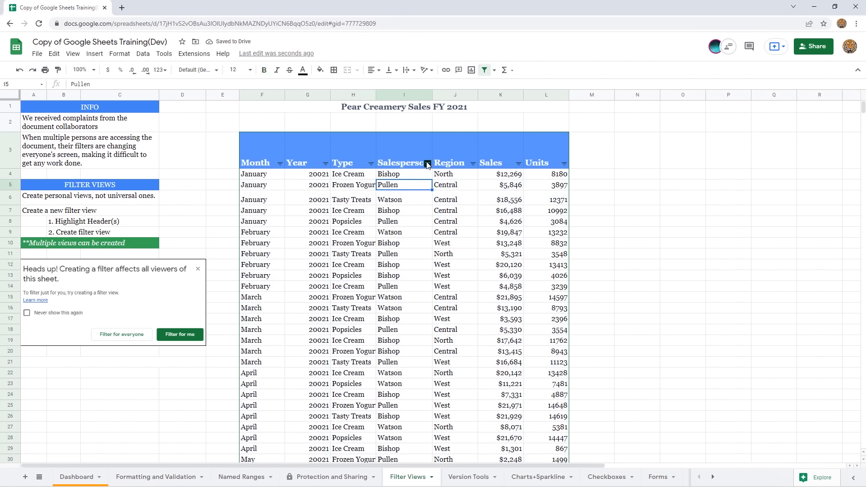
Step: Filter the Region column by values to show only West, excluding Central and North, and review the filtered rows
{"action": "left_click", "coordinate": [473, 164]}
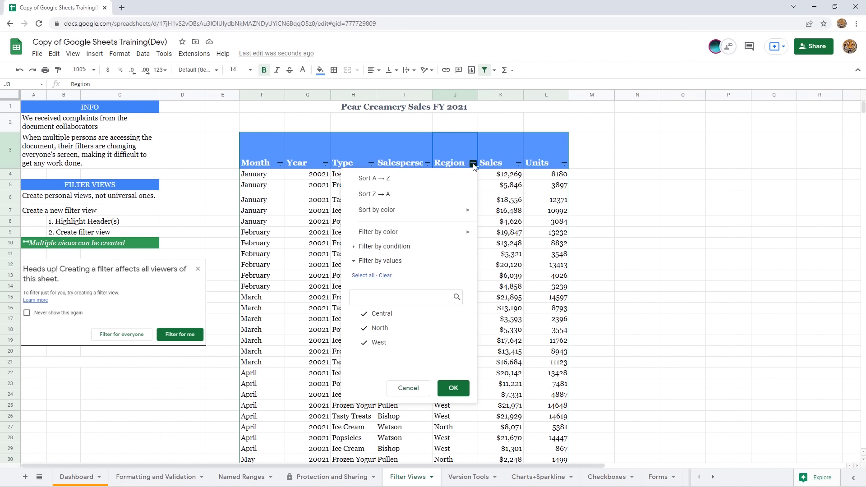
{"action": "left_click", "coordinate": [365, 320]}
{"action": "left_click", "coordinate": [365, 330]}
{"action": "left_click", "coordinate": [456, 390]}
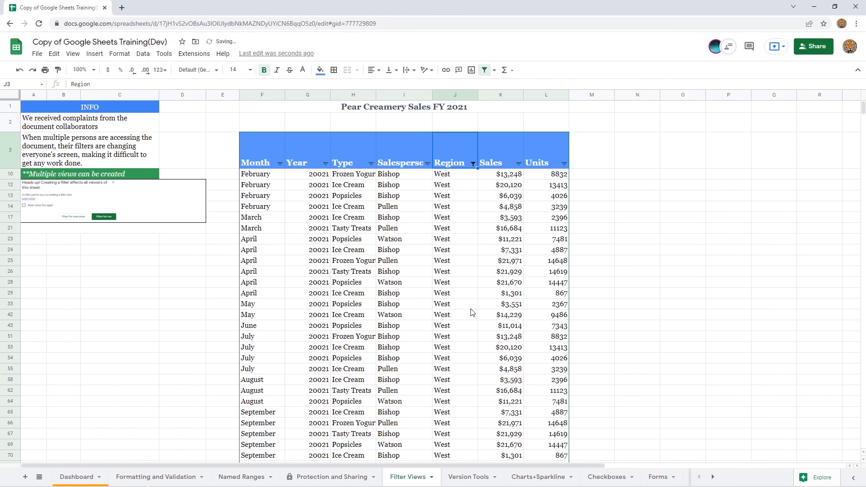
{"action": "scroll", "coordinate": [471, 192], "scroll_direction": "down", "scroll_amount": 5}
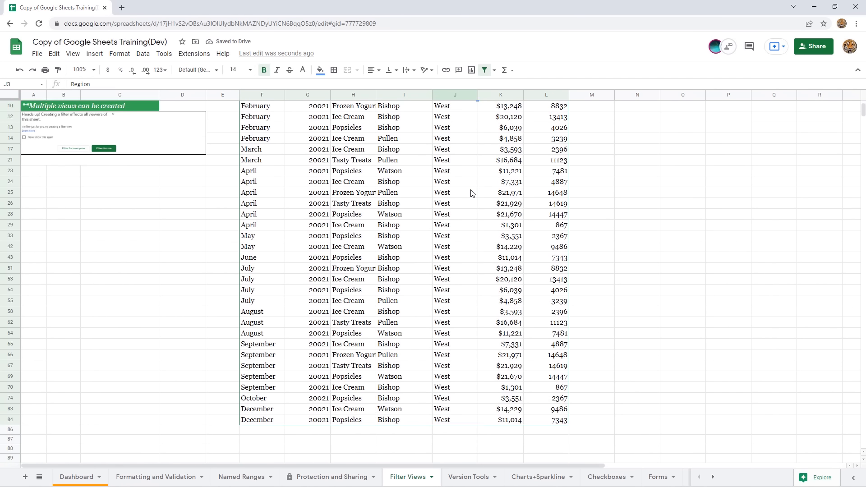
{"action": "scroll", "coordinate": [472, 195], "scroll_direction": "up", "scroll_amount": 5}
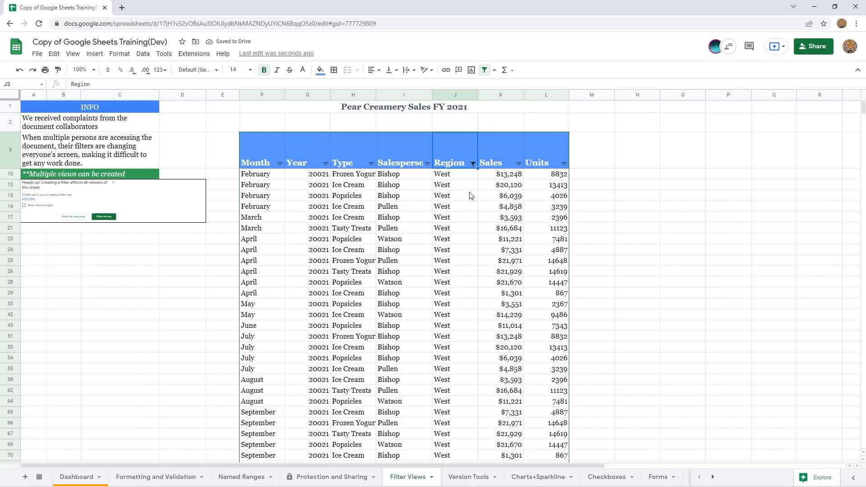
Step: Clear every selected value in the Region filter and apply it
{"action": "left_click", "coordinate": [473, 164]}
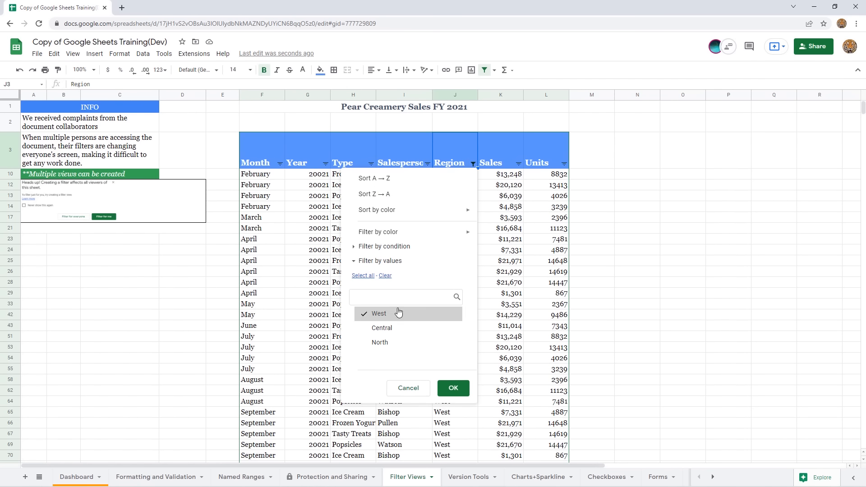
{"action": "left_click", "coordinate": [385, 277]}
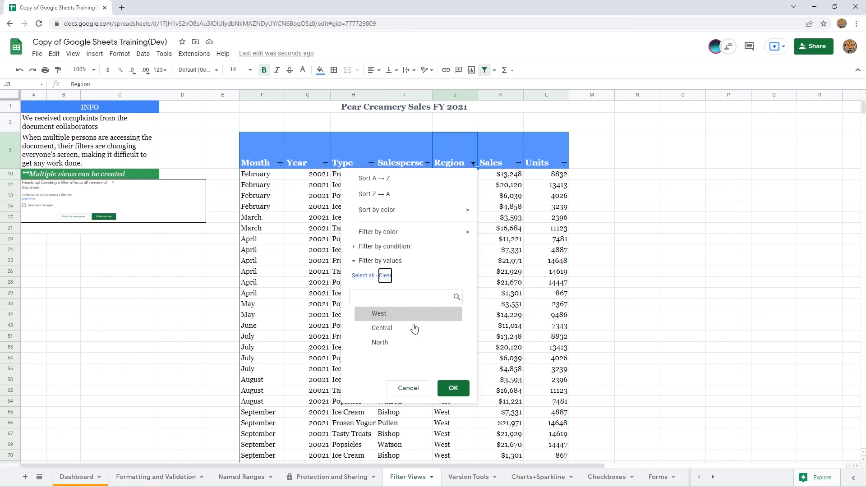
{"action": "left_click", "coordinate": [454, 389]}
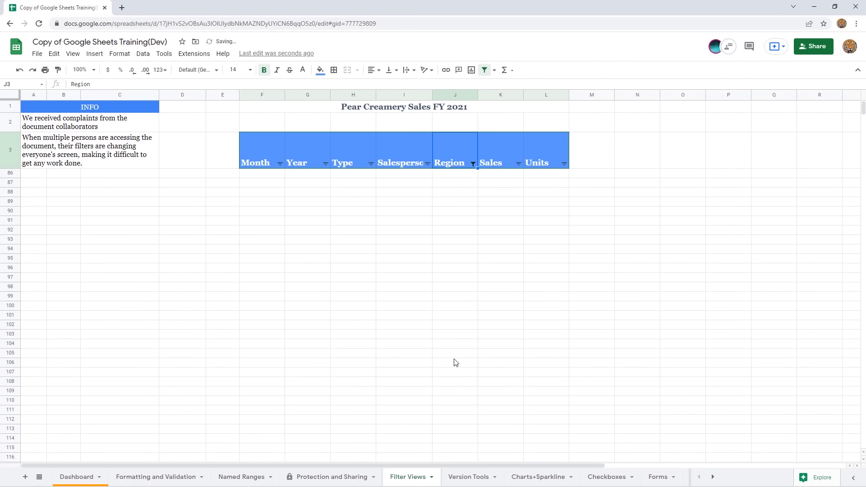
Step: Restore Central, North and West in the Region filter and apply it
{"action": "left_click", "coordinate": [473, 164]}
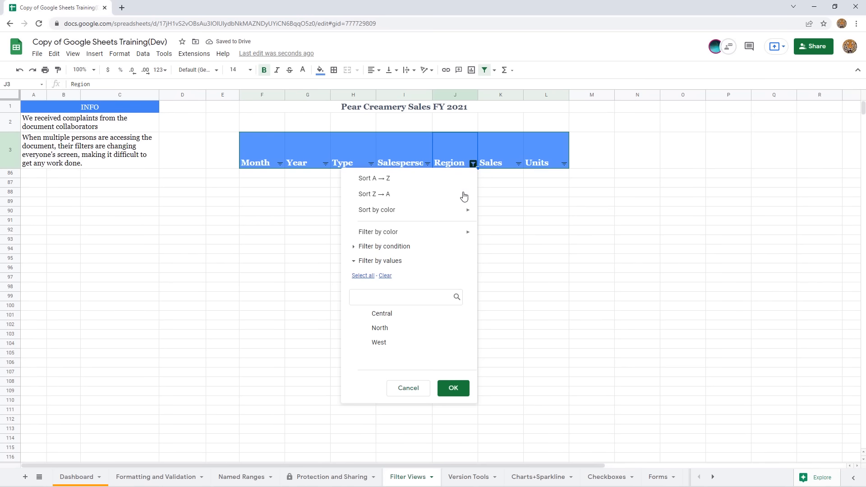
{"action": "left_click", "coordinate": [383, 315]}
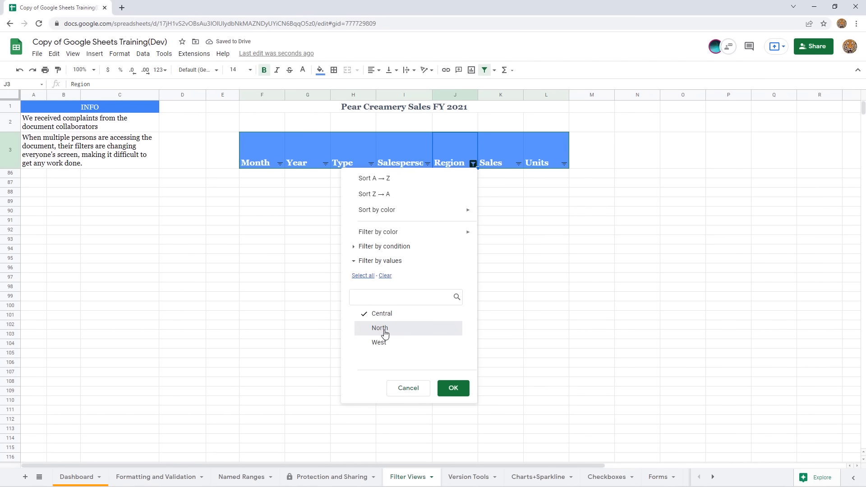
{"action": "left_click", "coordinate": [384, 328]}
{"action": "left_click", "coordinate": [381, 343]}
{"action": "left_click", "coordinate": [453, 389]}
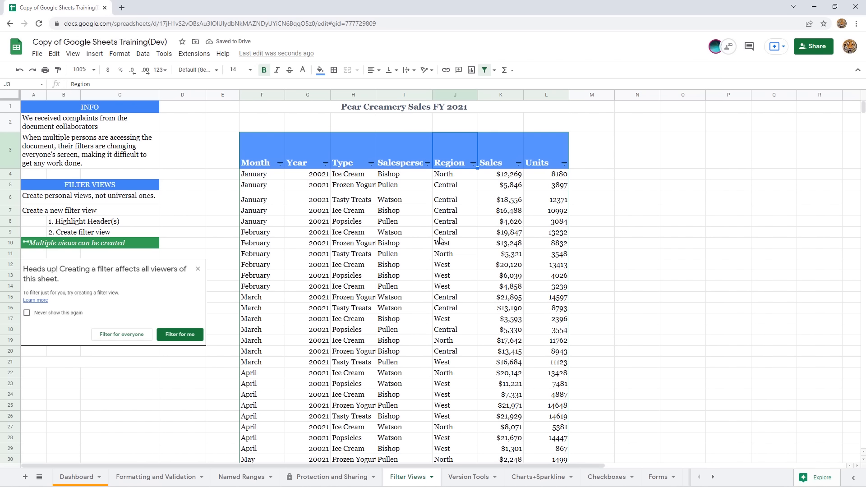
Step: Select the header row F3:L3 and remove the shared filter from the sales table
{"action": "left_click", "coordinate": [144, 55]}
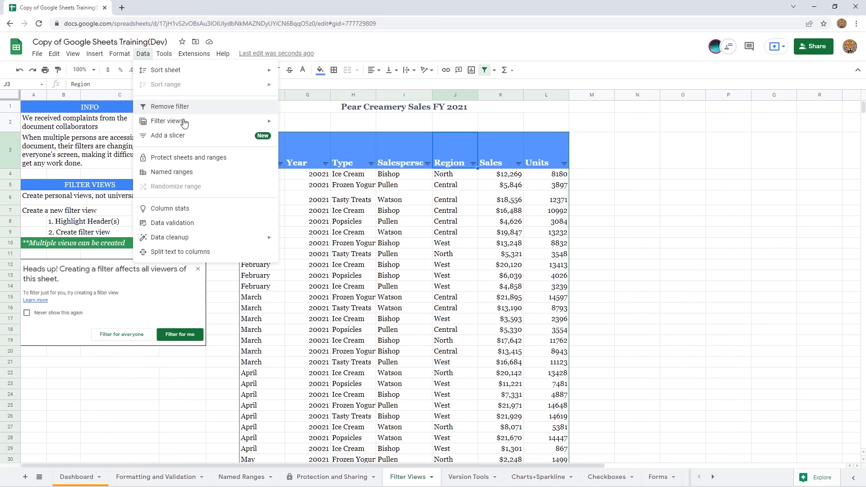
{"action": "mouse_move", "coordinate": [186, 125]}
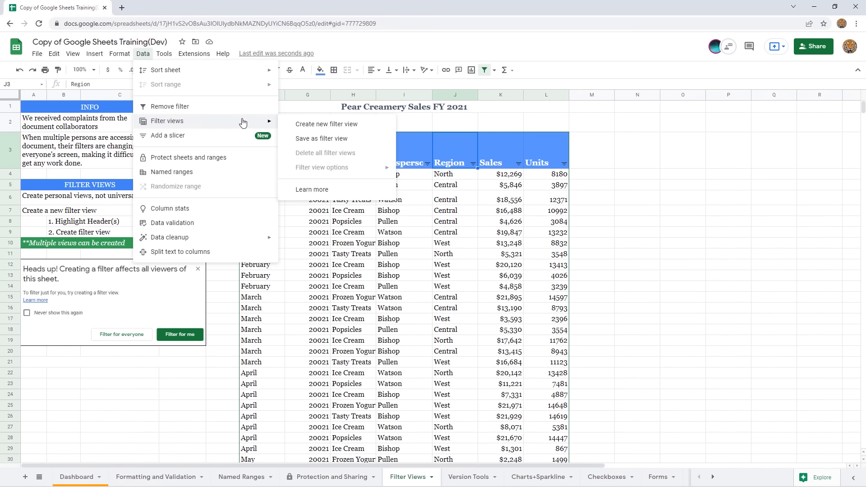
{"action": "left_click", "coordinate": [413, 224]}
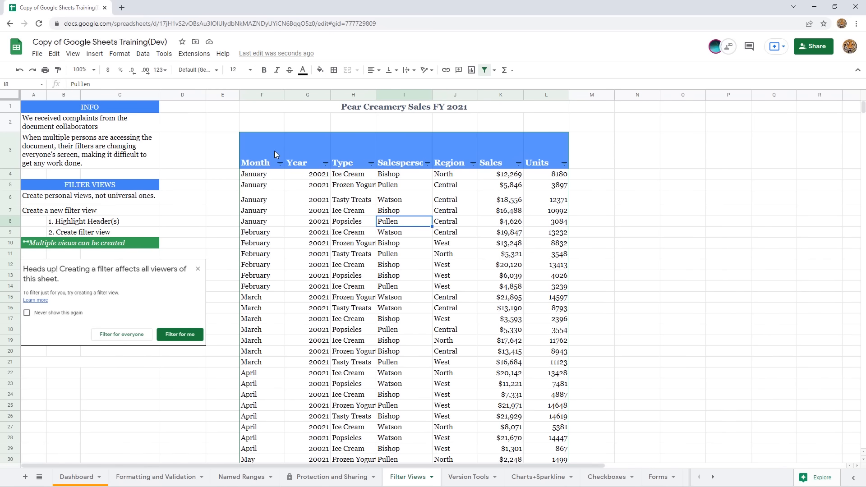
{"action": "left_click_drag", "start_coordinate": [274, 151], "coordinate": [553, 152]}
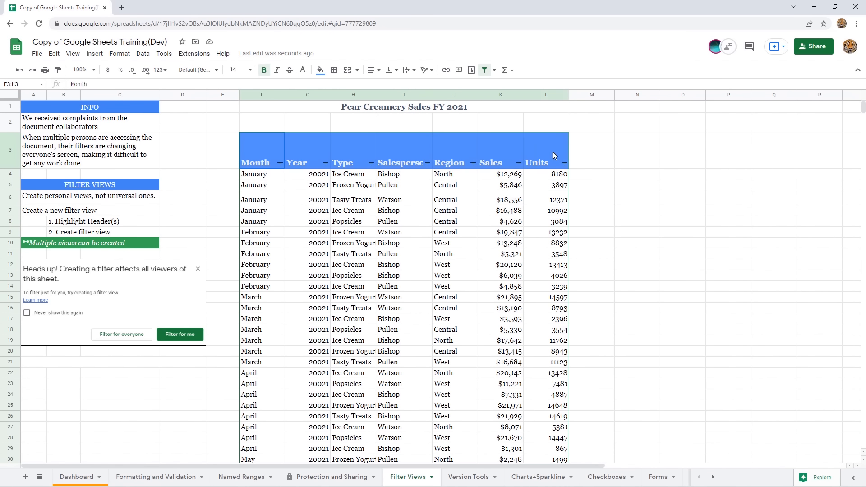
{"action": "left_click", "coordinate": [486, 72]}
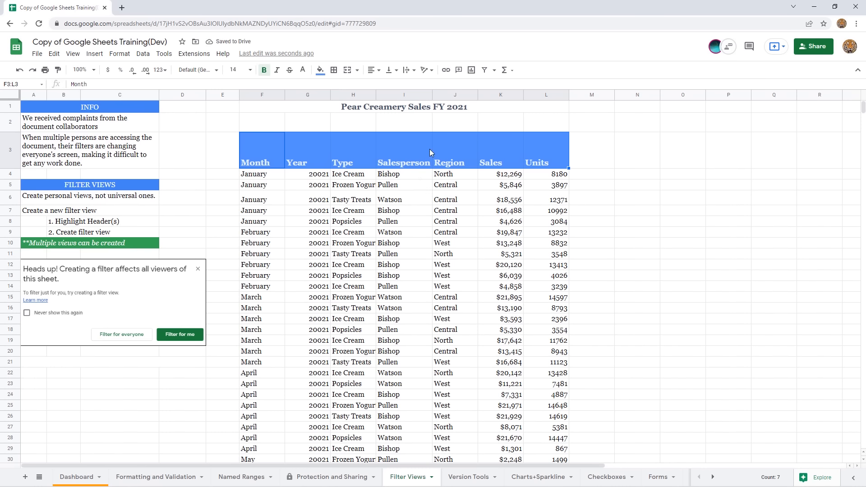
Step: Create a new filter view for the sales table from the selected header row F3:L3
{"action": "left_click", "coordinate": [144, 54]}
{"action": "mouse_move", "coordinate": [201, 123]}
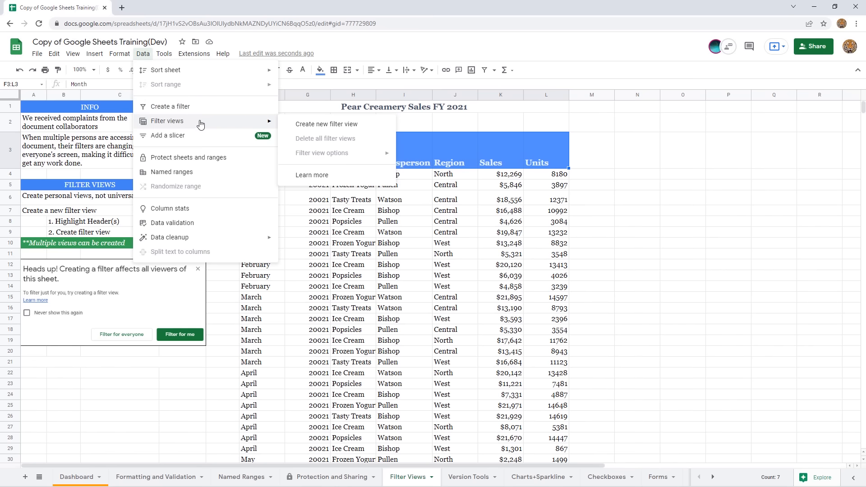
{"action": "left_click", "coordinate": [346, 129]}
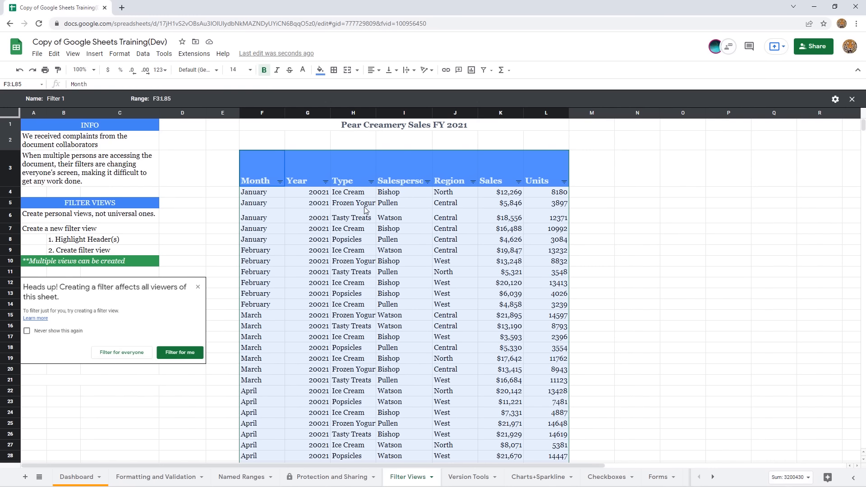
Step: Sort the table by the Salesperson column A → Z within the filter view
{"action": "left_click", "coordinate": [408, 211]}
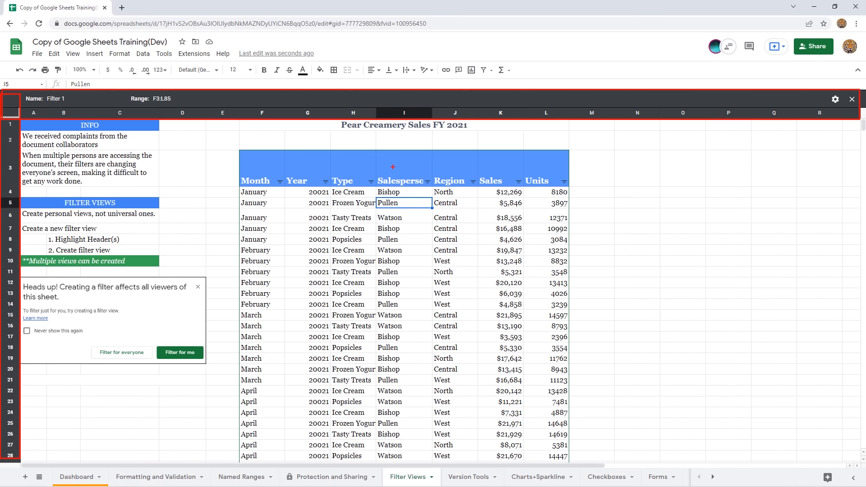
{"action": "left_click", "coordinate": [427, 182]}
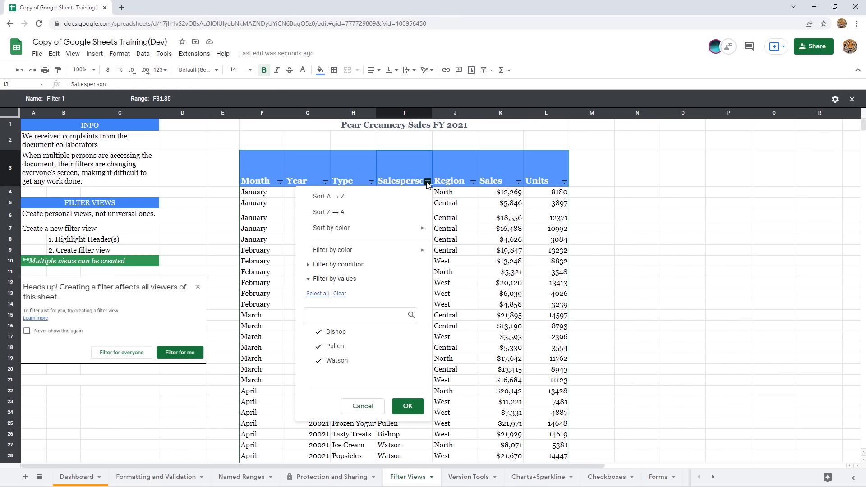
{"action": "left_click", "coordinate": [342, 197]}
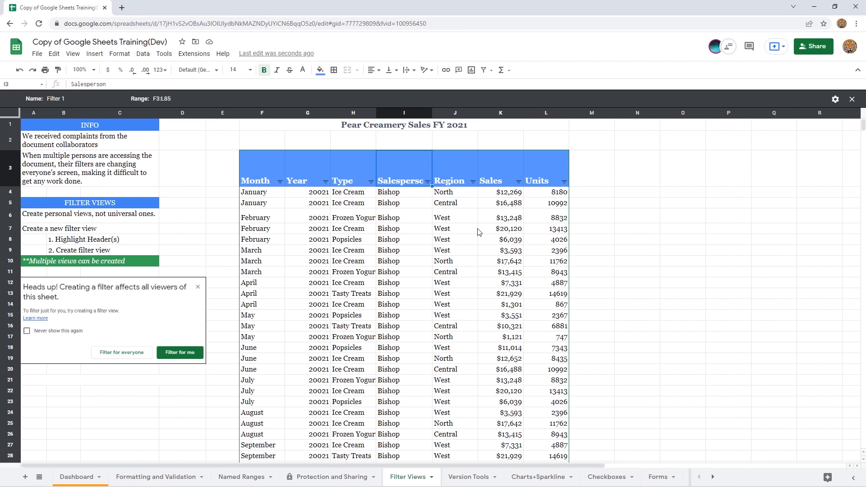
Step: Rename the filter view as Myview1
{"action": "left_click", "coordinate": [836, 101]}
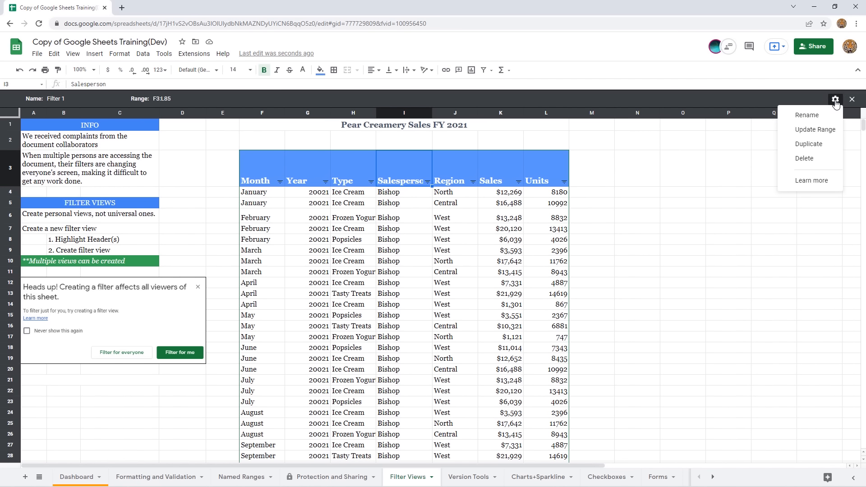
{"action": "left_click", "coordinate": [814, 119]}
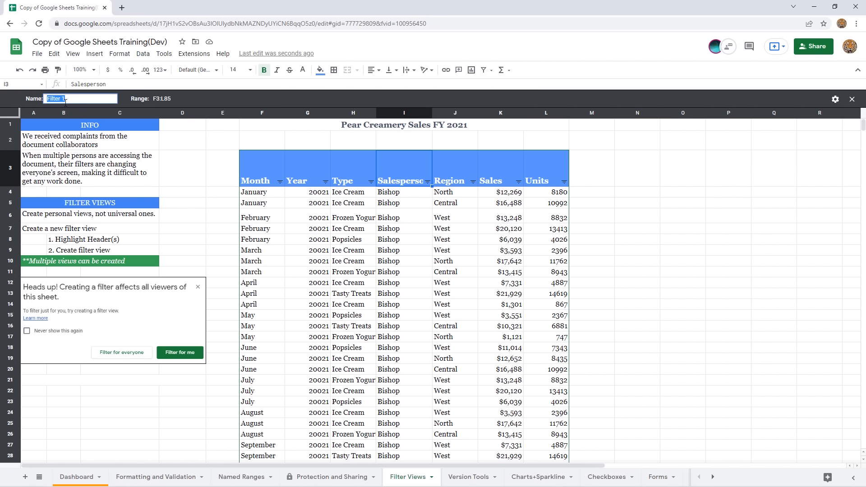
{"action": "type", "text": "Myview1"}
{"action": "key", "text": "Return"}
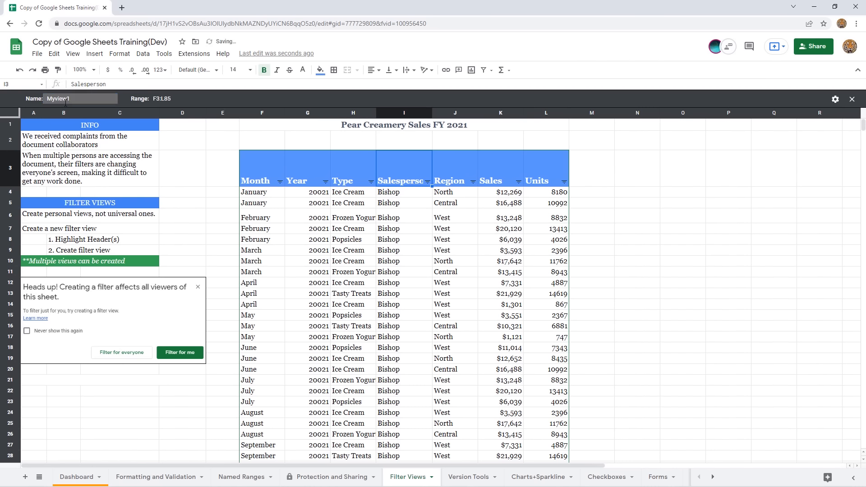
{"action": "left_click", "coordinate": [712, 170]}
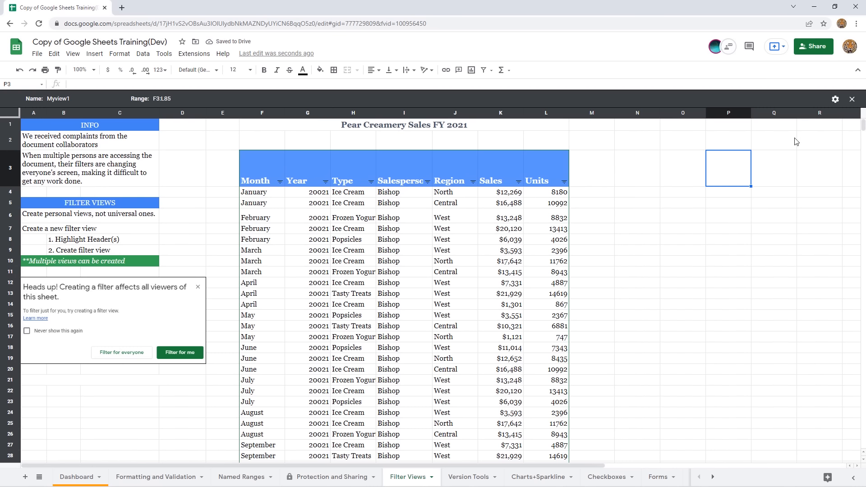
Step: Close the Myview1 filter view and reopen it from the saved filter views
{"action": "left_click", "coordinate": [853, 100]}
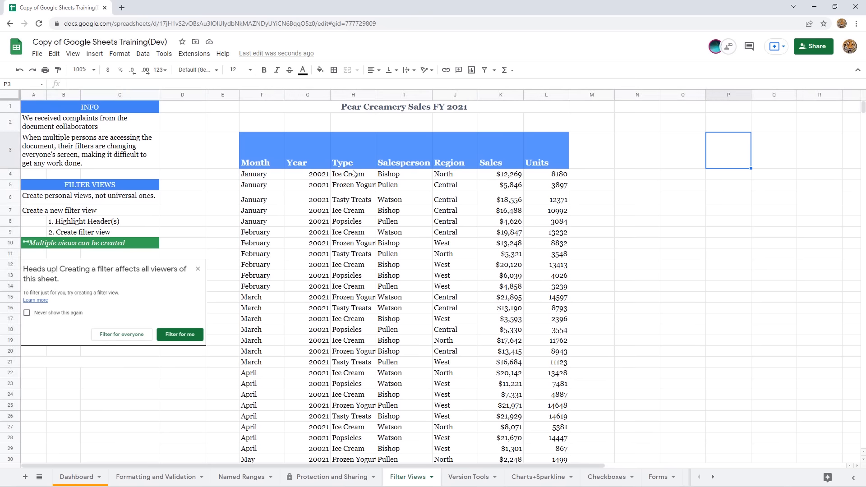
{"action": "left_click", "coordinate": [406, 177]}
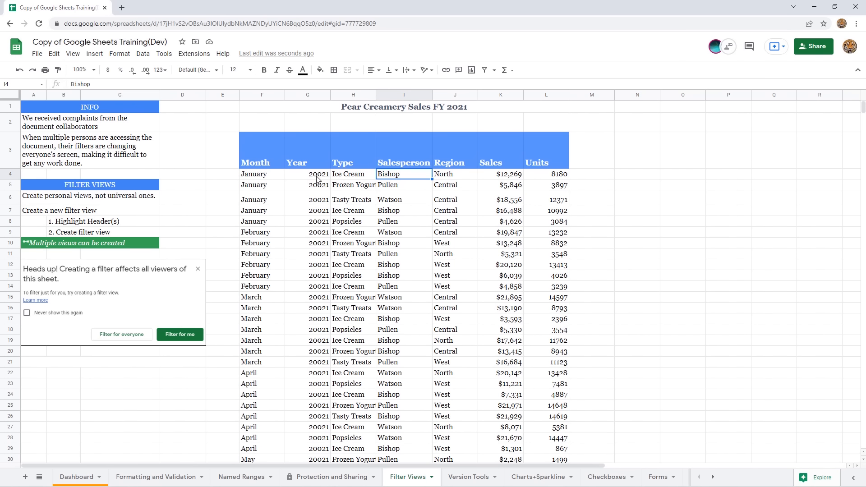
{"action": "left_click", "coordinate": [142, 56]}
{"action": "mouse_move", "coordinate": [192, 127]}
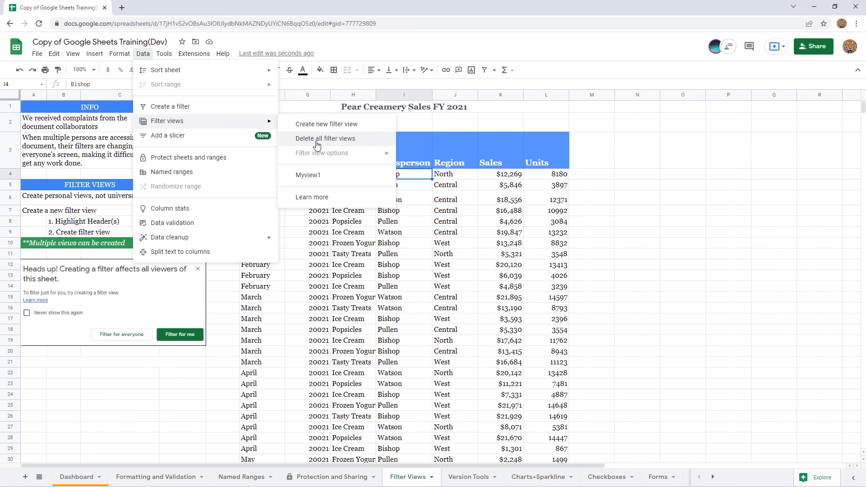
{"action": "left_click", "coordinate": [316, 176]}
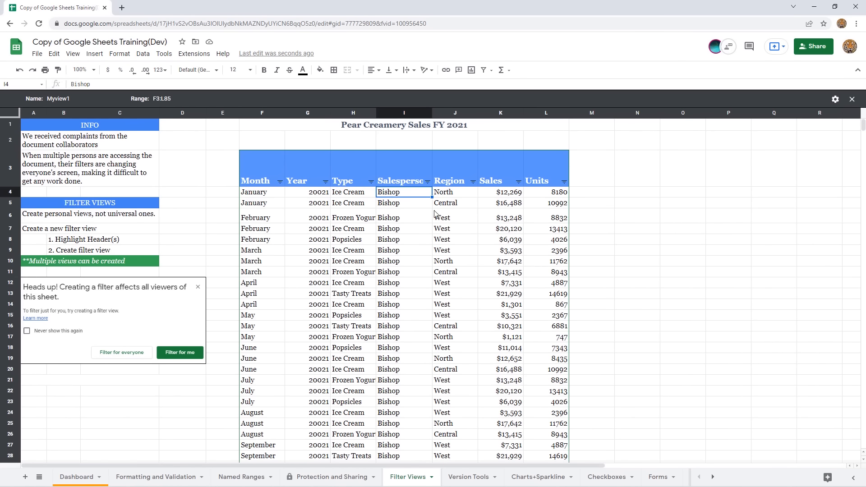
Step: Review the sales rows as sorted by salesperson in Myview1 and exit the filter view
{"action": "scroll", "coordinate": [408, 224], "scroll_direction": "down", "scroll_amount": 1}
{"action": "scroll", "coordinate": [408, 225], "scroll_direction": "down", "scroll_amount": 3}
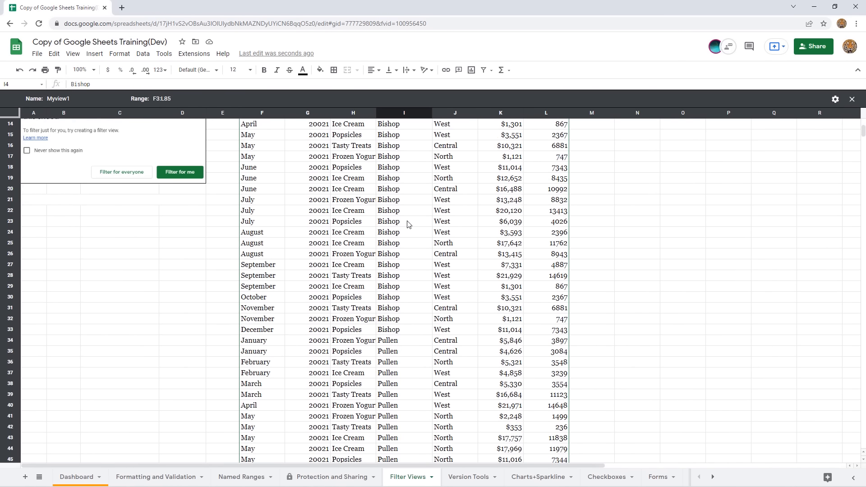
{"action": "scroll", "coordinate": [408, 224], "scroll_direction": "up", "scroll_amount": 4}
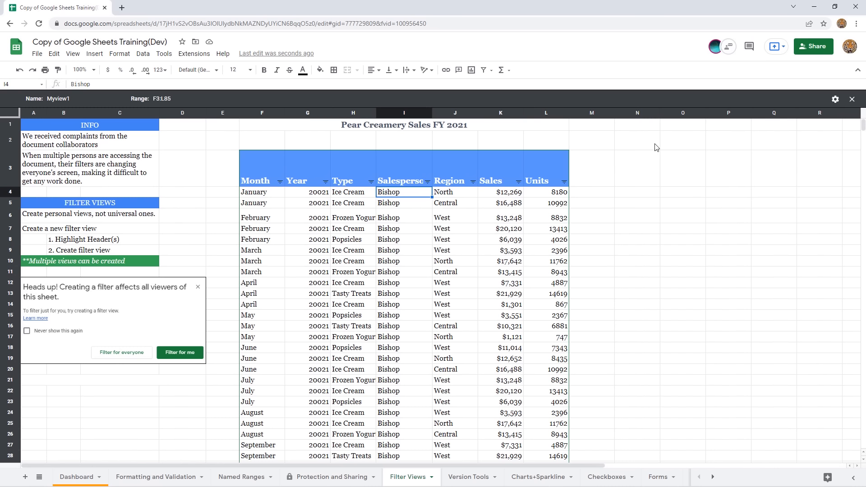
{"action": "left_click", "coordinate": [852, 101]}
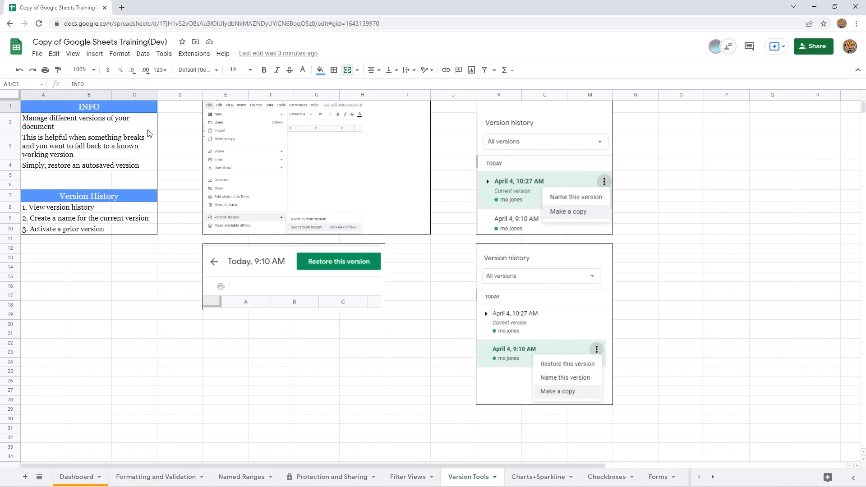
Step: Open the document's version history from the Version Tools sheet
{"action": "left_click", "coordinate": [133, 130]}
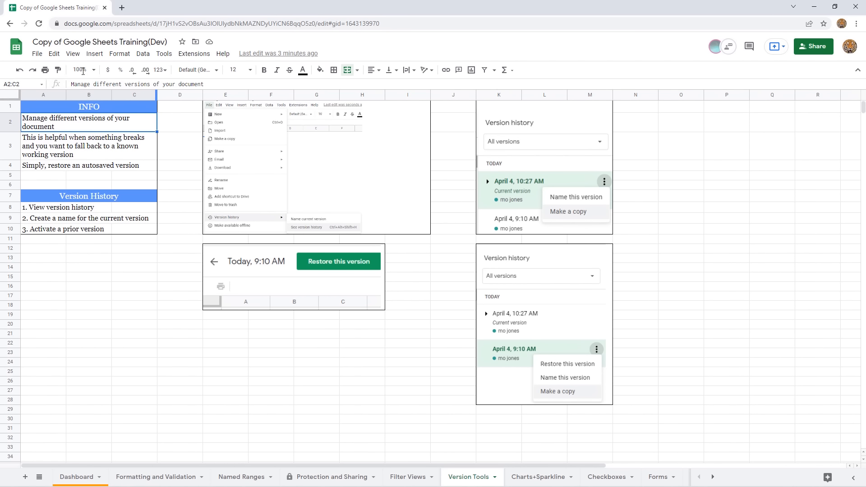
{"action": "left_click", "coordinate": [37, 55]}
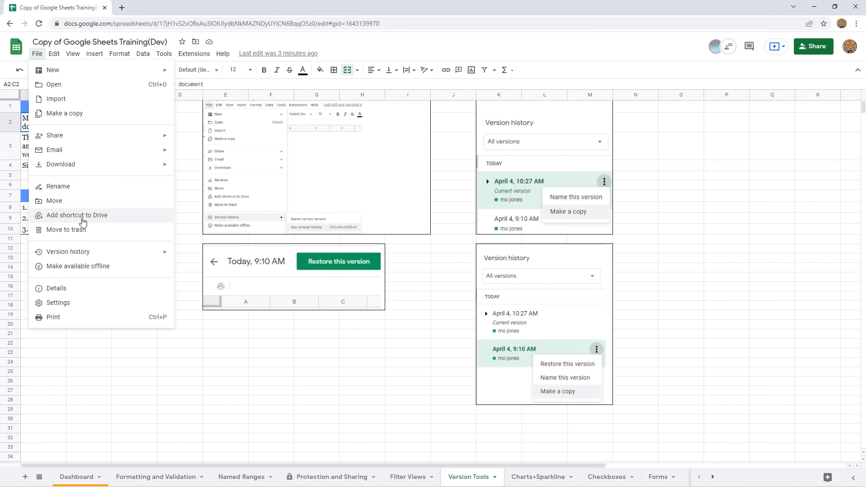
{"action": "mouse_move", "coordinate": [81, 256]}
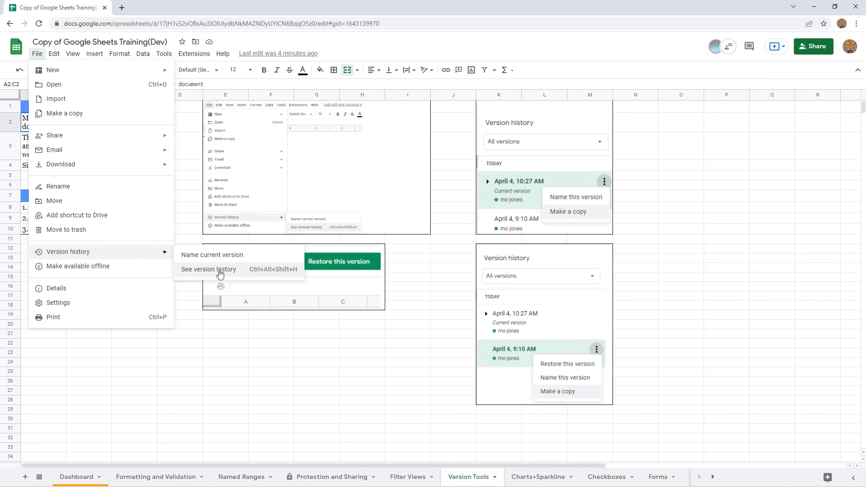
{"action": "left_click", "coordinate": [220, 270]}
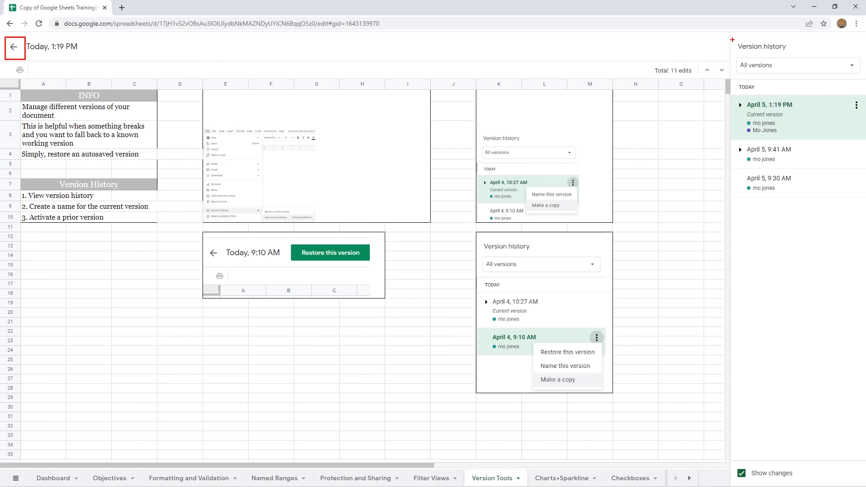
Step: Limit the version history list to named versions, and return it to all versions
{"action": "mouse_move", "coordinate": [732, 39]}
{"action": "left_mouse_down"}
{"action": "mouse_move", "coordinate": [771, 65]}
{"action": "mouse_move", "coordinate": [818, 79]}
{"action": "mouse_move", "coordinate": [865, 78]}
{"action": "left_mouse_up"}
{"action": "left_click", "coordinate": [845, 72]}
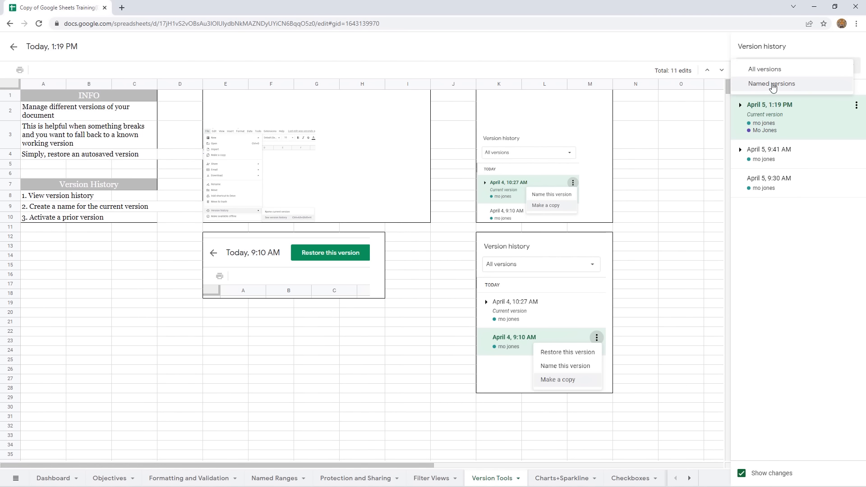
{"action": "left_click", "coordinate": [773, 86]}
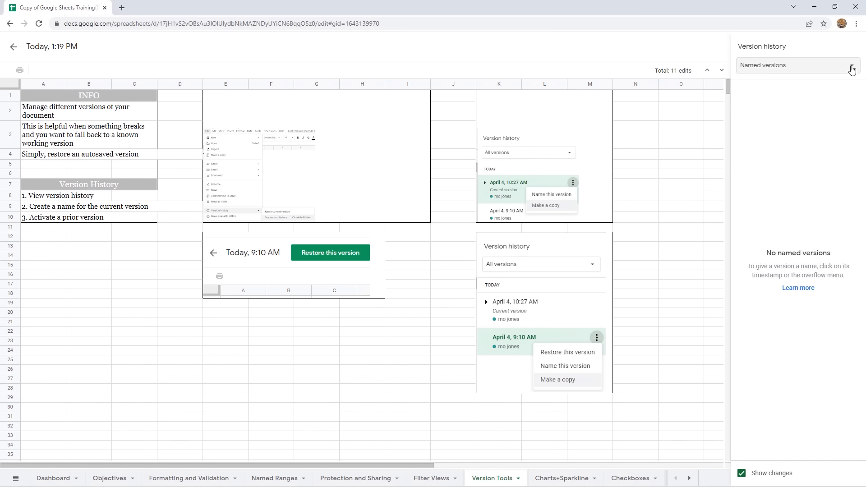
{"action": "left_click", "coordinate": [850, 67]}
{"action": "left_click", "coordinate": [791, 57]}
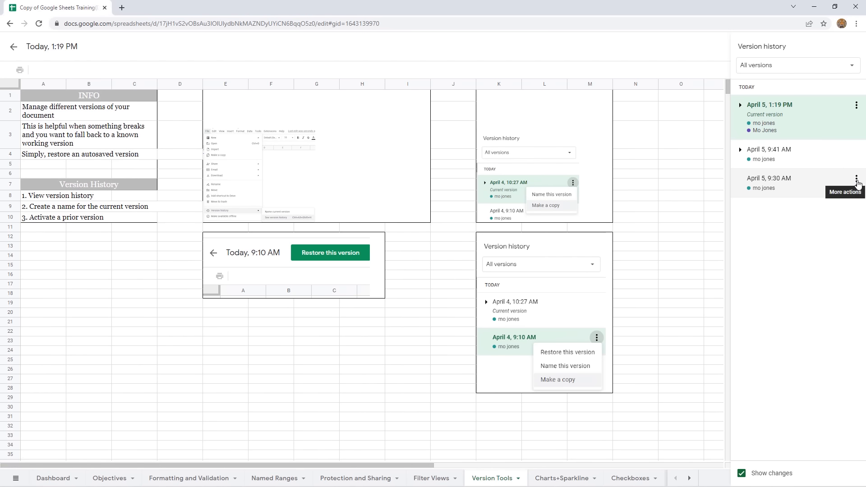
Step: Show the actions available for the April 5, 9:30 AM version and preview the 9:41 AM and current 1:19 PM versions
{"action": "left_click", "coordinate": [857, 180]}
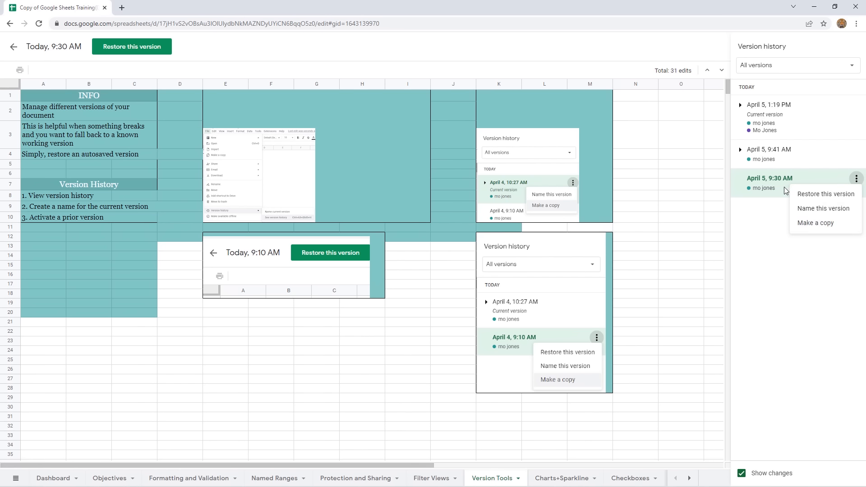
{"action": "left_click", "coordinate": [775, 154]}
{"action": "left_click", "coordinate": [774, 152]}
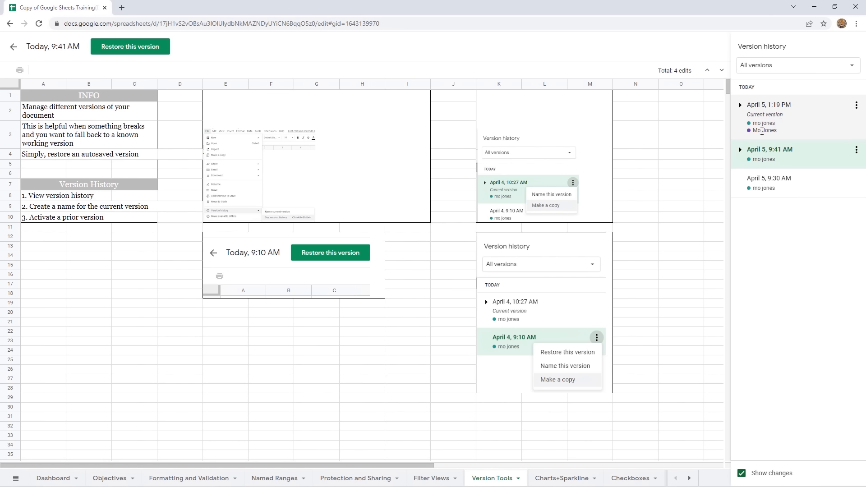
{"action": "left_click", "coordinate": [782, 108]}
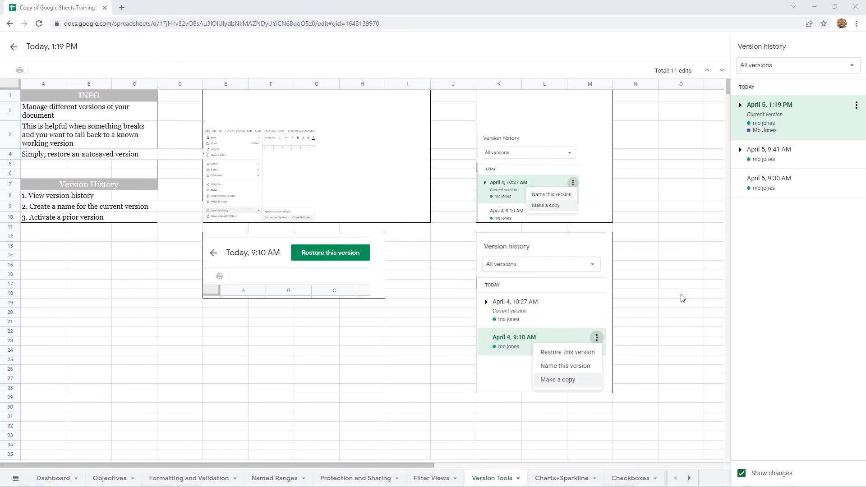
Step: Compare the Formatting and Validation sheet between the 9:30 AM and current 1:19 PM versions, and leave the version history
{"action": "left_click", "coordinate": [799, 185]}
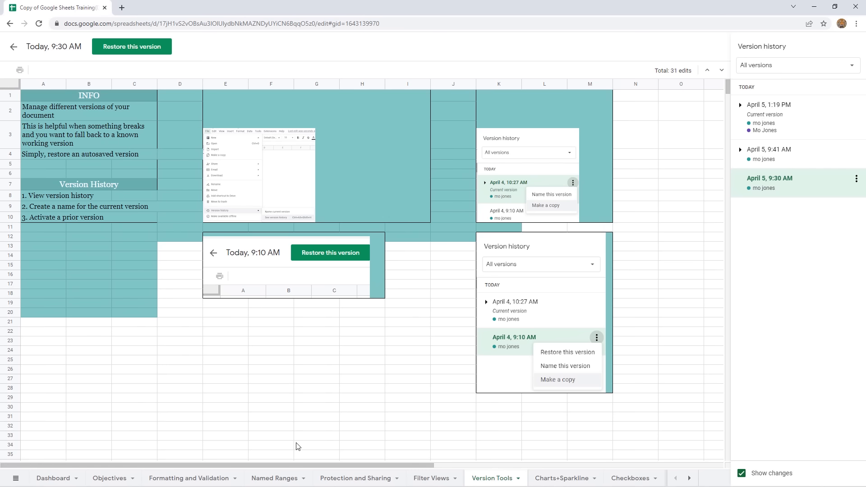
{"action": "left_click", "coordinate": [213, 479]}
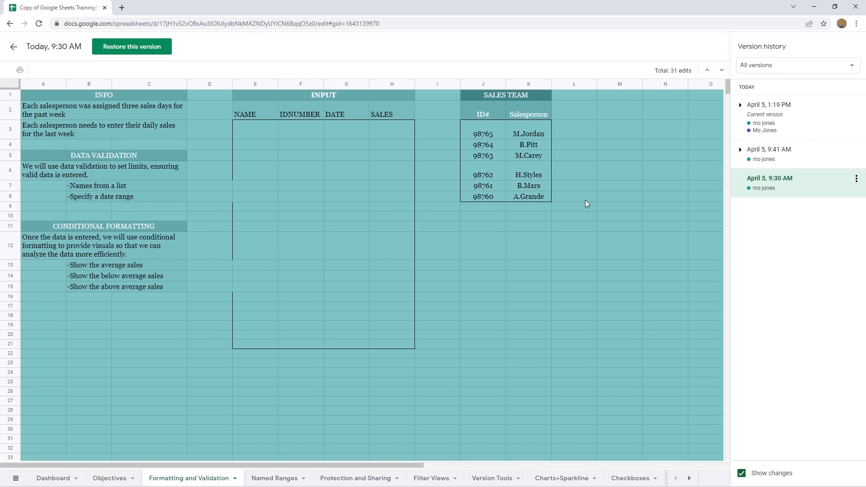
{"action": "left_click", "coordinate": [774, 106]}
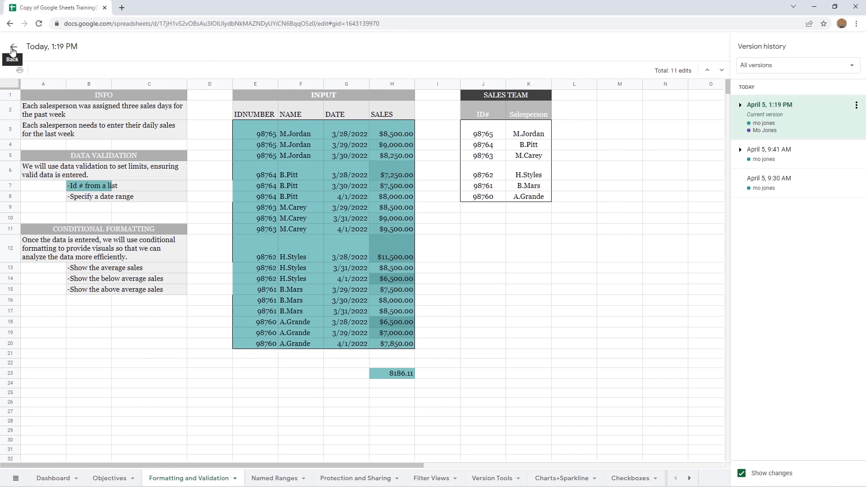
{"action": "left_click", "coordinate": [13, 48]}
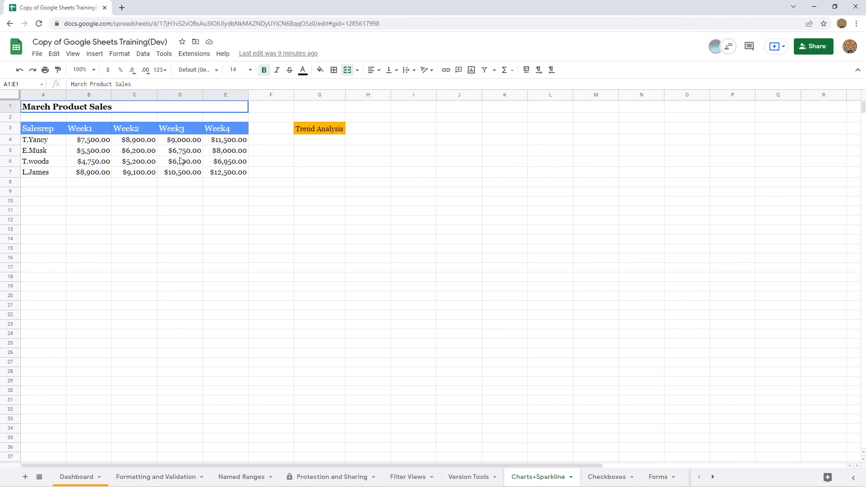
Step: Insert a column chart from the March Product Sales table on the Charts+Sparkline sheet and place it just beside the Trend Analysis column
{"action": "left_click", "coordinate": [180, 161]}
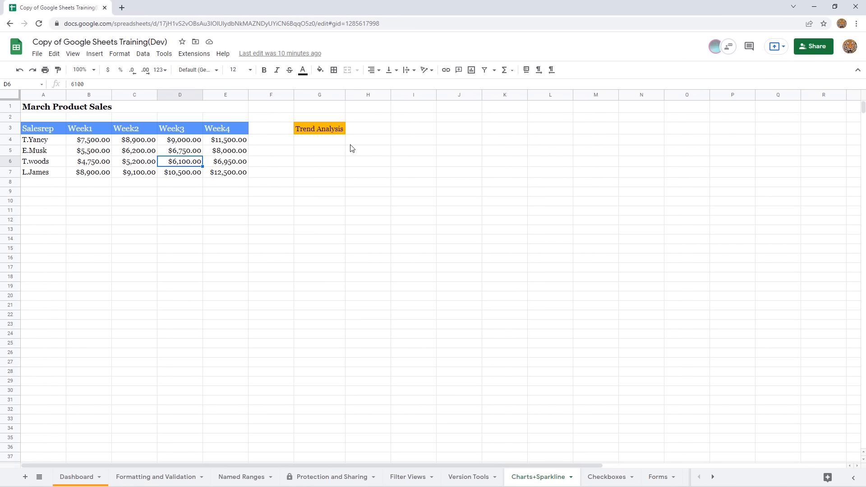
{"action": "left_click", "coordinate": [319, 142]}
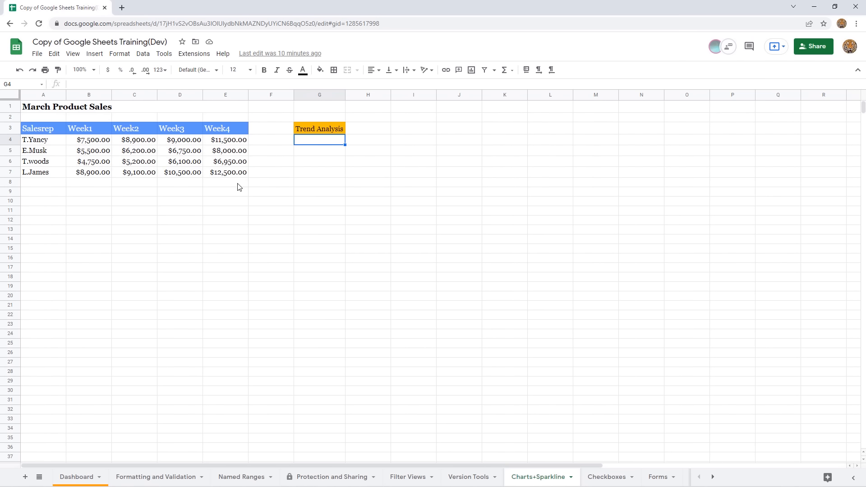
{"action": "left_click", "coordinate": [144, 144]}
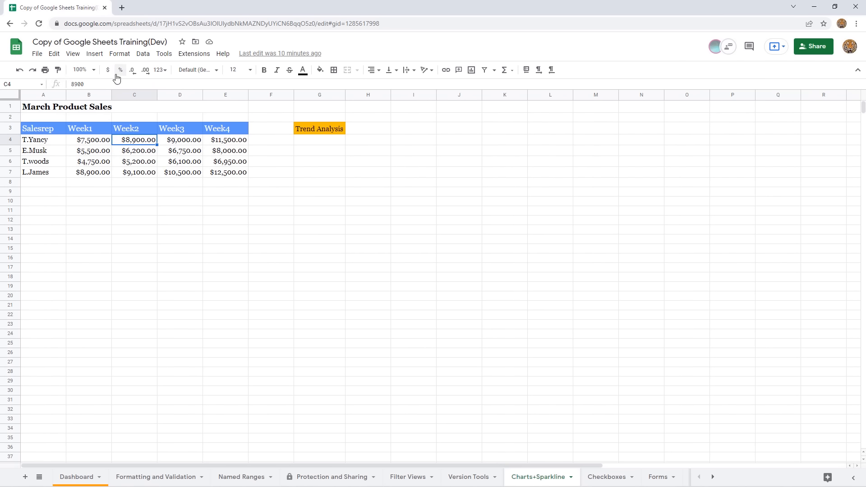
{"action": "left_click", "coordinate": [94, 55]}
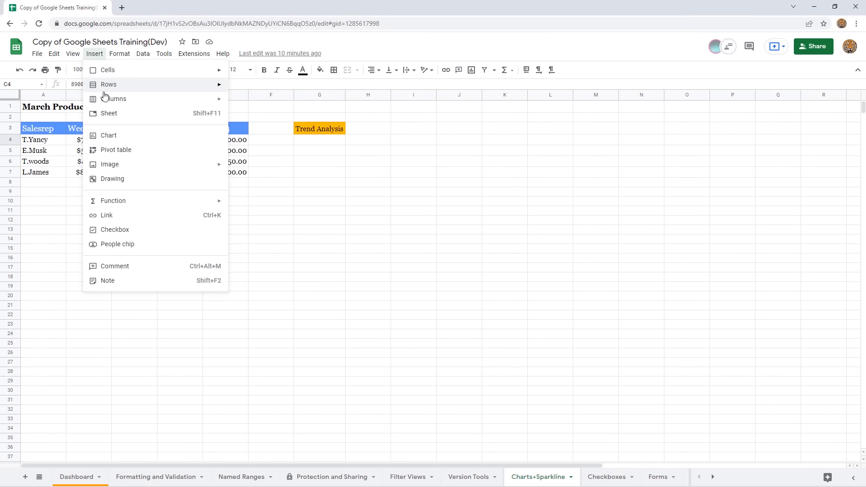
{"action": "left_click", "coordinate": [114, 137]}
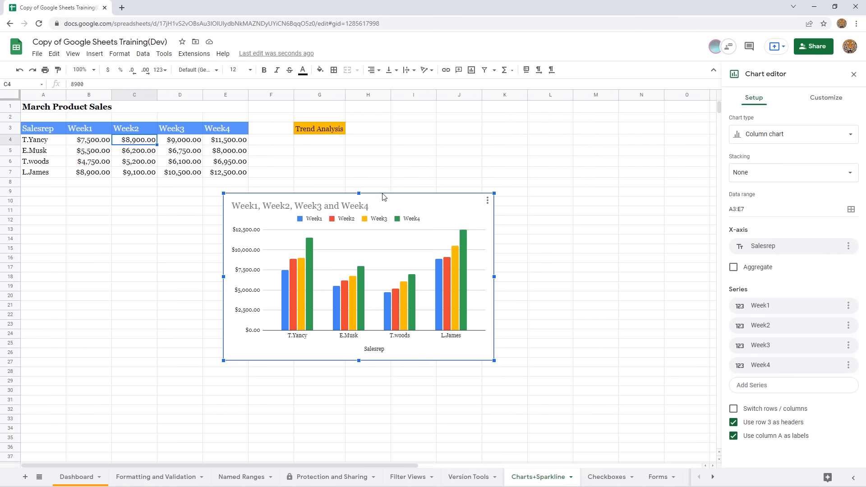
{"action": "left_click_drag", "start_coordinate": [383, 196], "coordinate": [512, 125]}
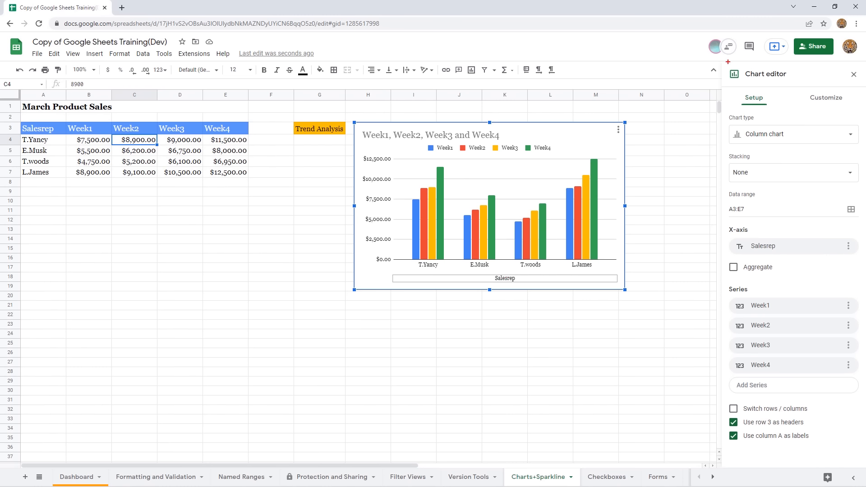
{"action": "mouse_move", "coordinate": [723, 62]}
{"action": "left_mouse_down"}
{"action": "mouse_move", "coordinate": [761, 130]}
{"action": "mouse_move", "coordinate": [840, 451]}
{"action": "mouse_move", "coordinate": [865, 466]}
{"action": "left_mouse_up"}
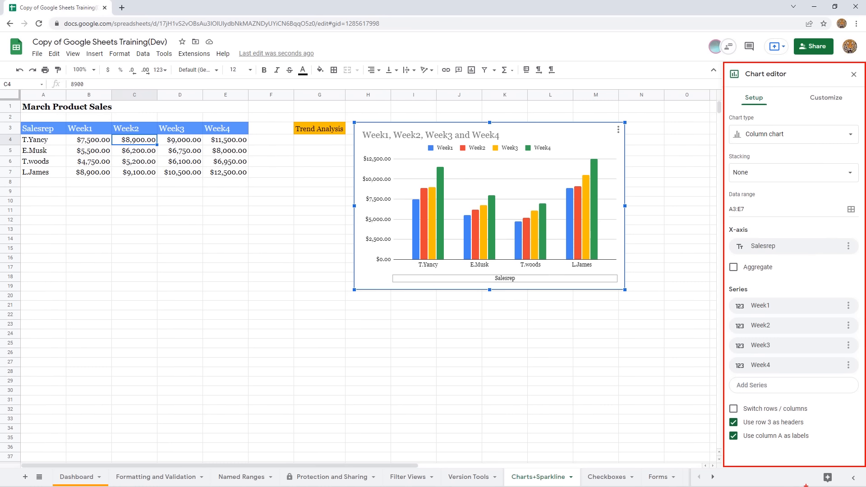
{"action": "key", "text": "Escape"}
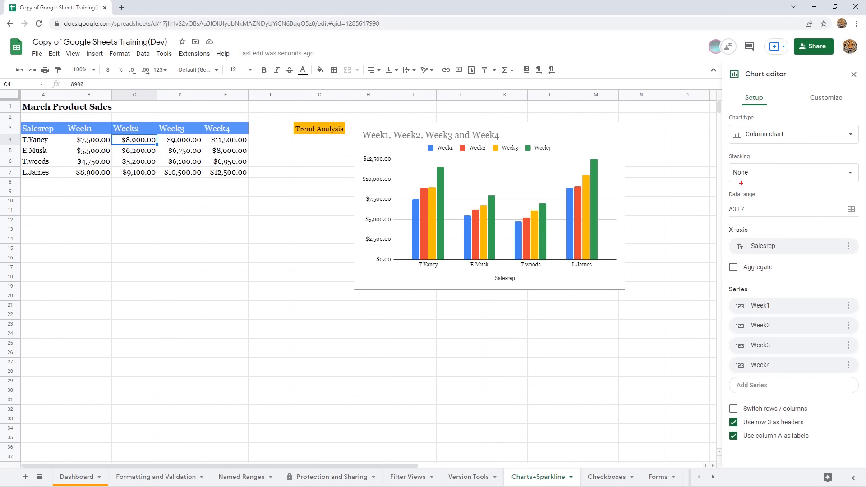
{"action": "left_click_drag", "start_coordinate": [732, 89], "coordinate": [776, 107]}
{"action": "left_click_drag", "start_coordinate": [818, 88], "coordinate": [796, 66]}
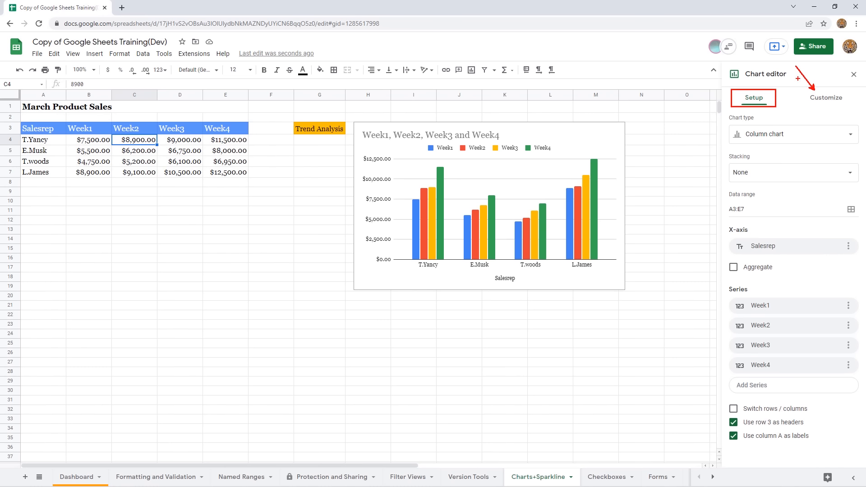
{"action": "key", "text": "Escape"}
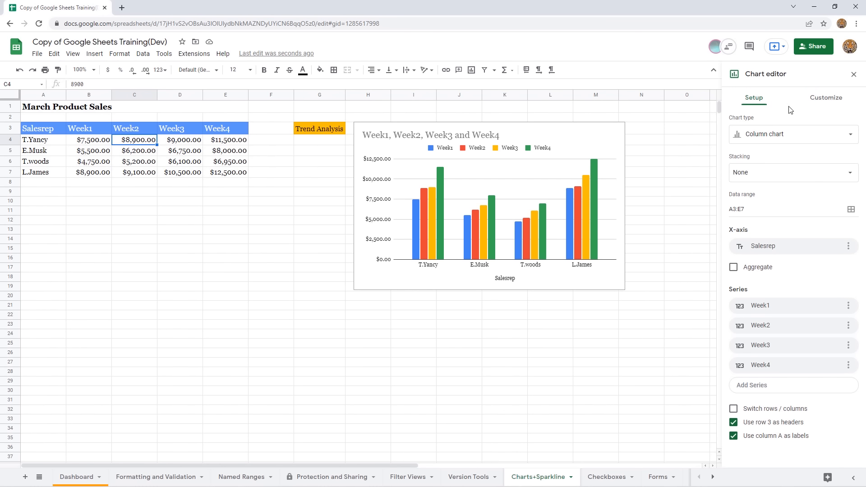
Step: Change the March sales chart's type to Tree map chart
{"action": "left_click", "coordinate": [851, 141]}
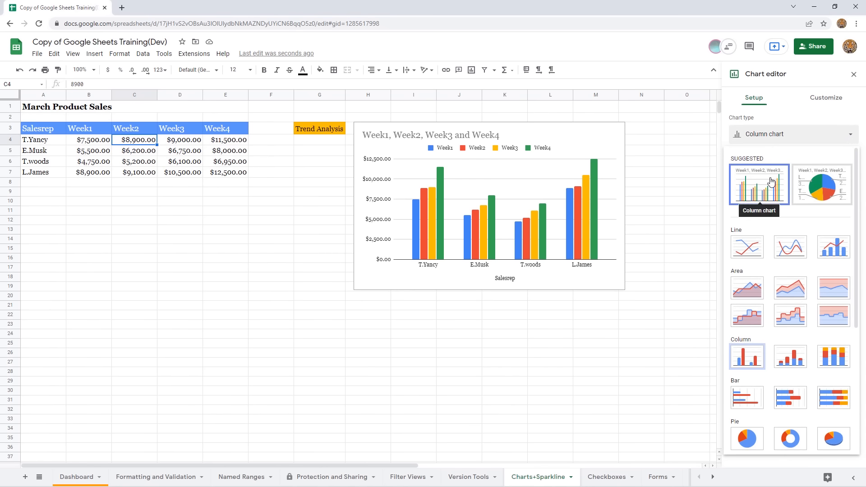
{"action": "scroll", "coordinate": [799, 282], "scroll_direction": "down", "scroll_amount": 4}
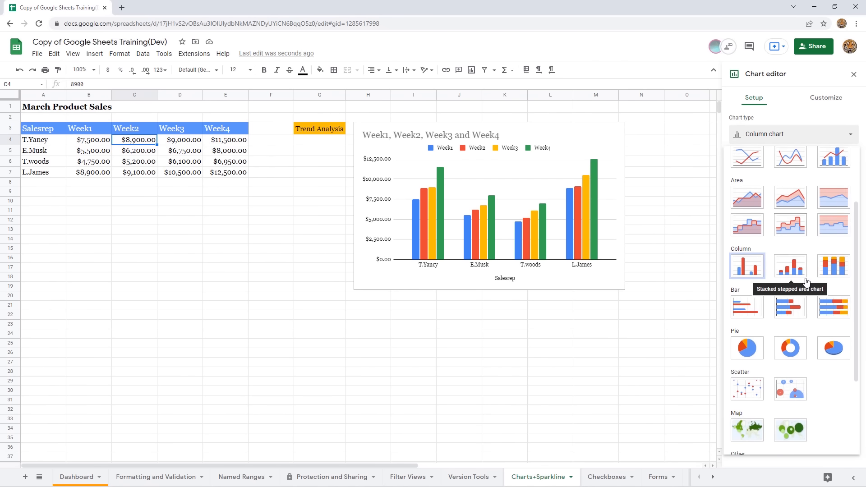
{"action": "scroll", "coordinate": [807, 281], "scroll_direction": "down", "scroll_amount": 1}
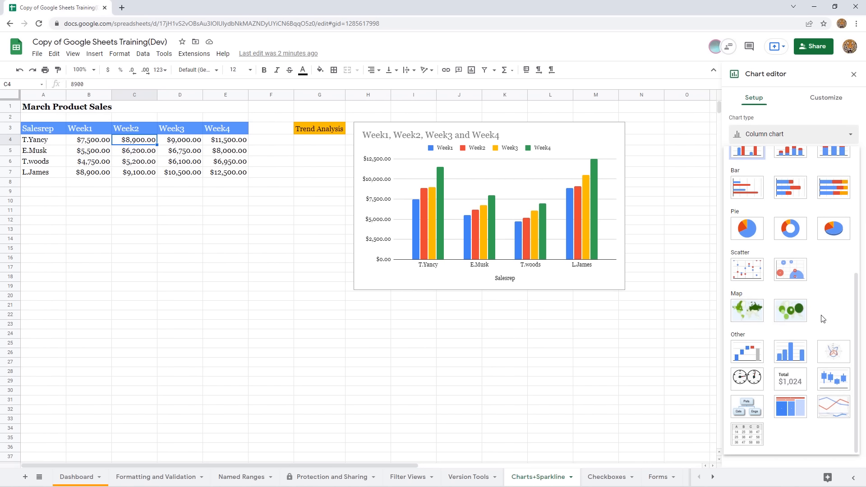
{"action": "left_click", "coordinate": [796, 412]}
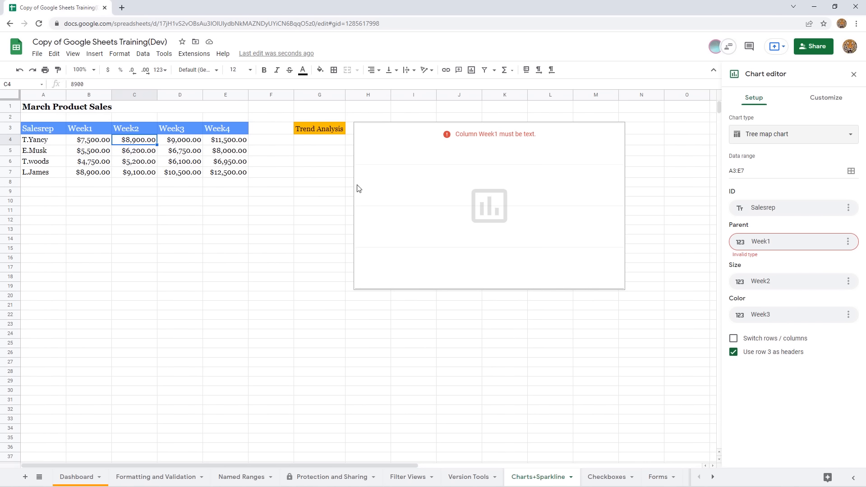
Step: Try the March sales chart as a Pie chart and as a Stacked bar chart
{"action": "left_click", "coordinate": [850, 137]}
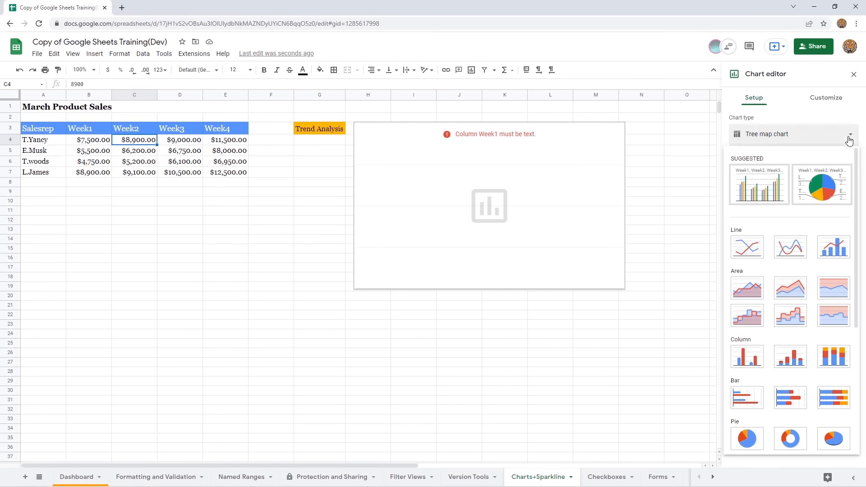
{"action": "left_click", "coordinate": [828, 192]}
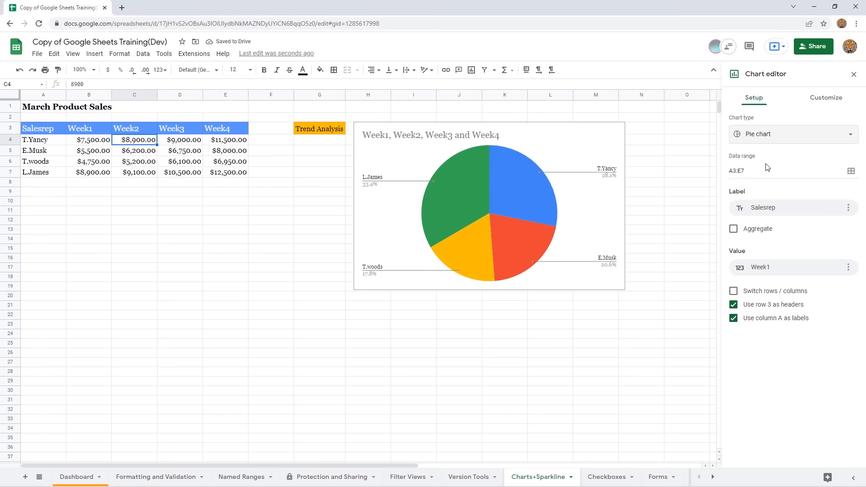
{"action": "left_click", "coordinate": [843, 143]}
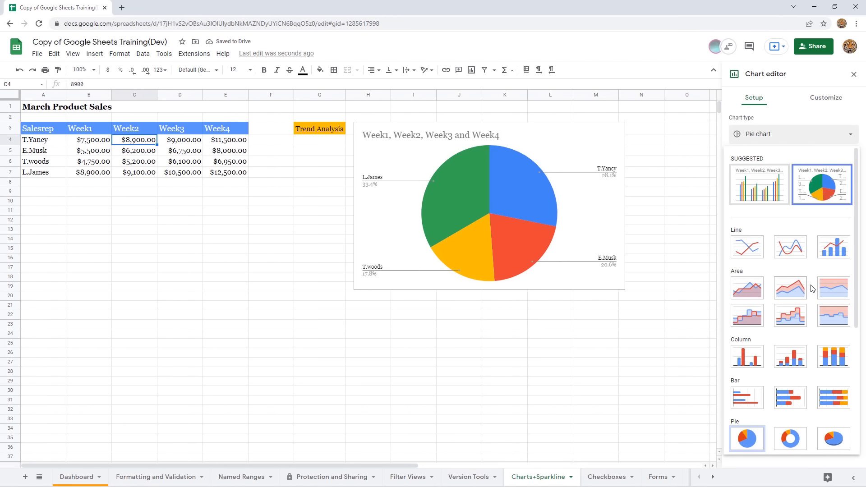
{"action": "scroll", "coordinate": [812, 288], "scroll_direction": "down", "scroll_amount": 2}
{"action": "scroll", "coordinate": [813, 288], "scroll_direction": "down", "scroll_amount": 3}
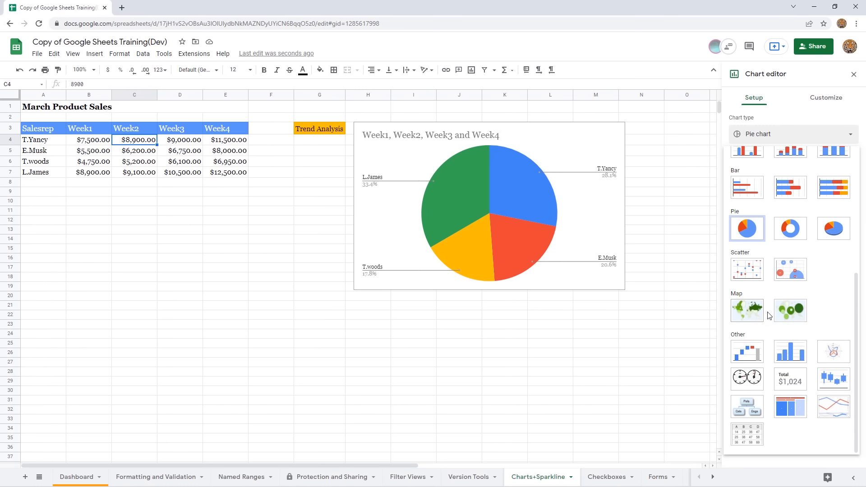
{"action": "scroll", "coordinate": [769, 314], "scroll_direction": "up", "scroll_amount": 3}
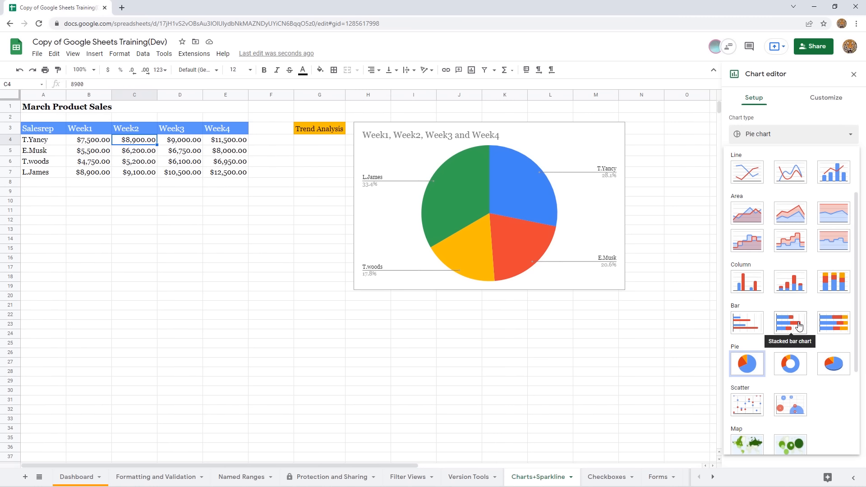
{"action": "left_click", "coordinate": [799, 326]}
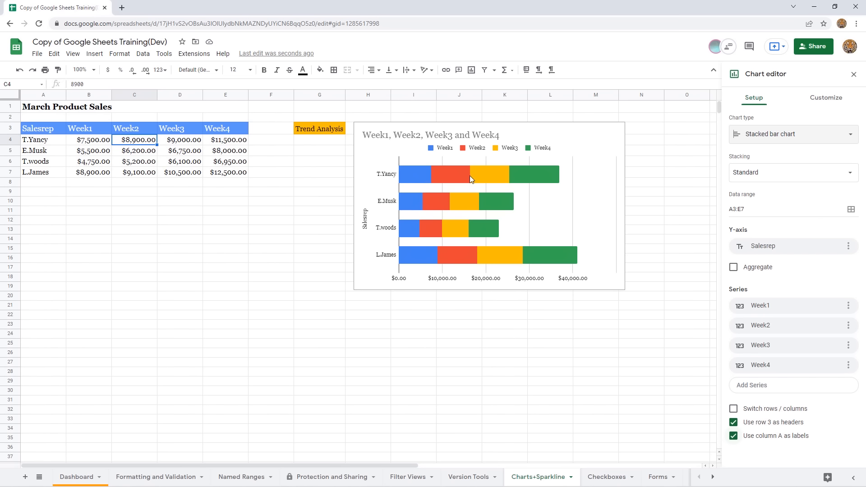
Step: Change the March sales chart's type to the suggested Column chart
{"action": "left_click", "coordinate": [834, 137]}
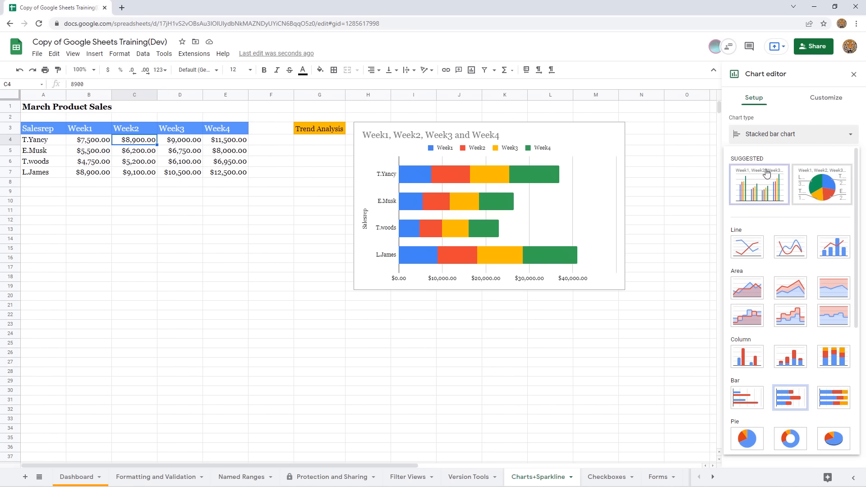
{"action": "left_click", "coordinate": [761, 194]}
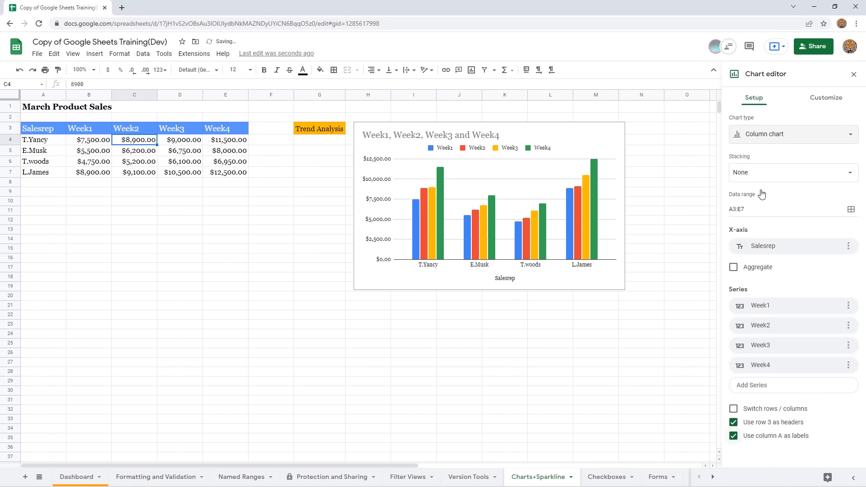
Step: Try Standard and 100% stacking on the column chart, and set the stacking back to None
{"action": "left_click", "coordinate": [855, 176]}
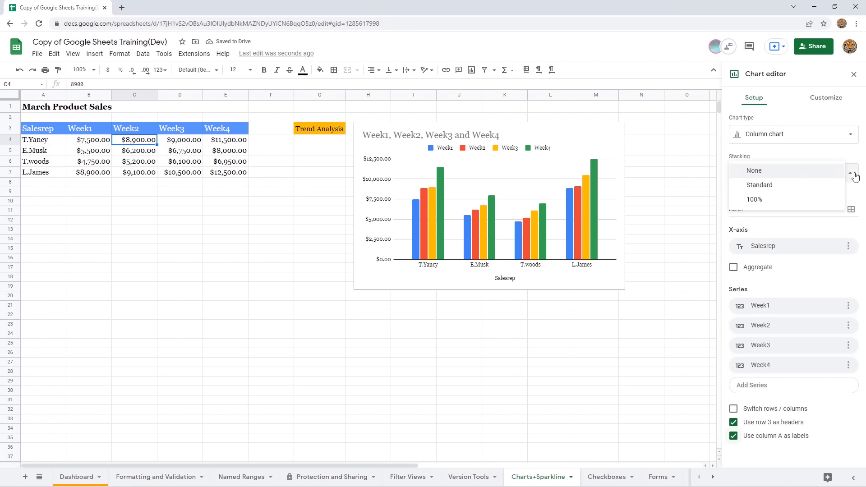
{"action": "left_click", "coordinate": [767, 186]}
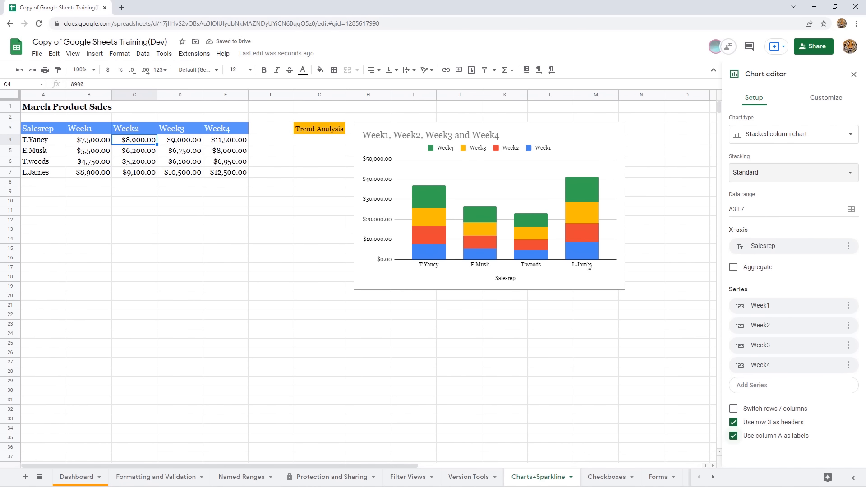
{"action": "left_click", "coordinate": [828, 175]}
{"action": "left_click", "coordinate": [761, 189]}
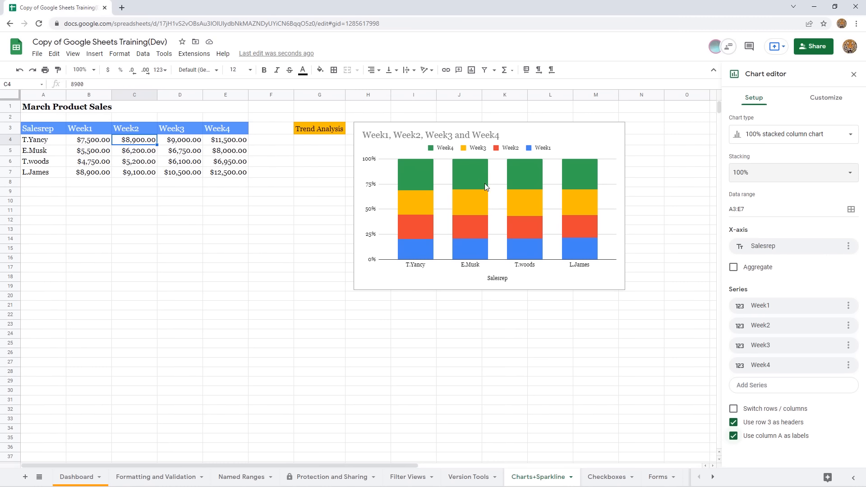
{"action": "left_click", "coordinate": [796, 135]}
{"action": "left_click", "coordinate": [796, 138]}
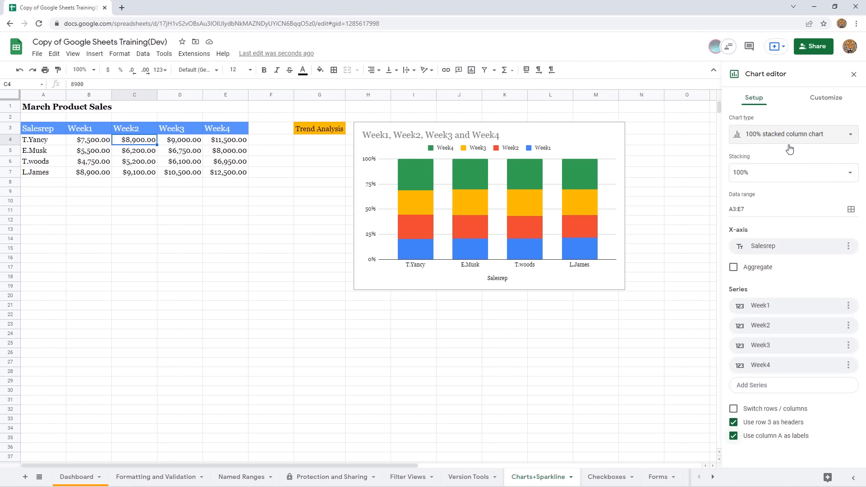
{"action": "left_click", "coordinate": [783, 177]}
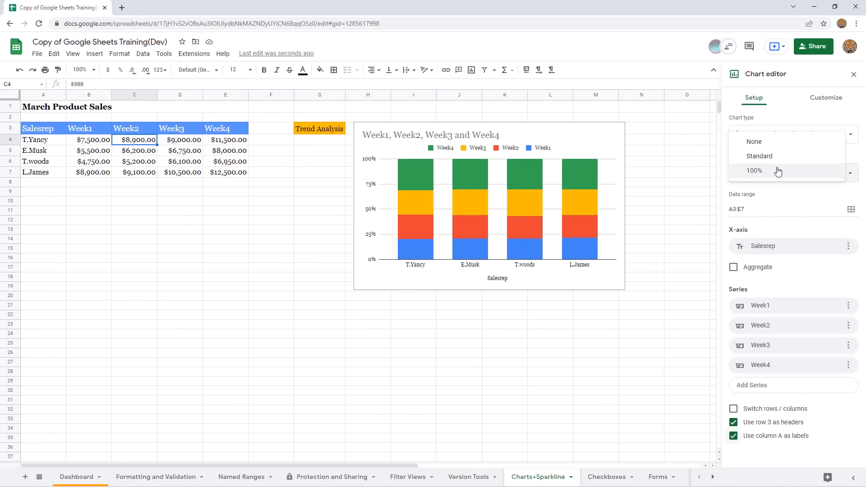
{"action": "left_click", "coordinate": [767, 144]}
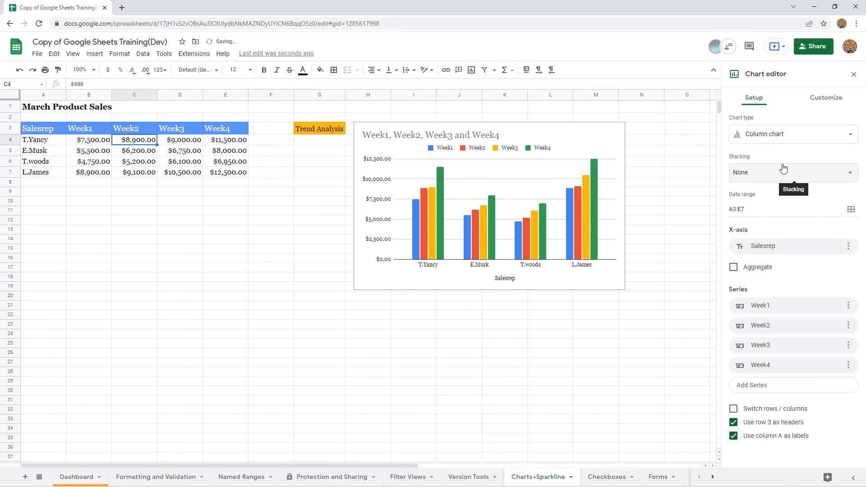
Step: Show the data range selection for the chart with its suggested ranges, and cancel it
{"action": "left_click", "coordinate": [747, 210]}
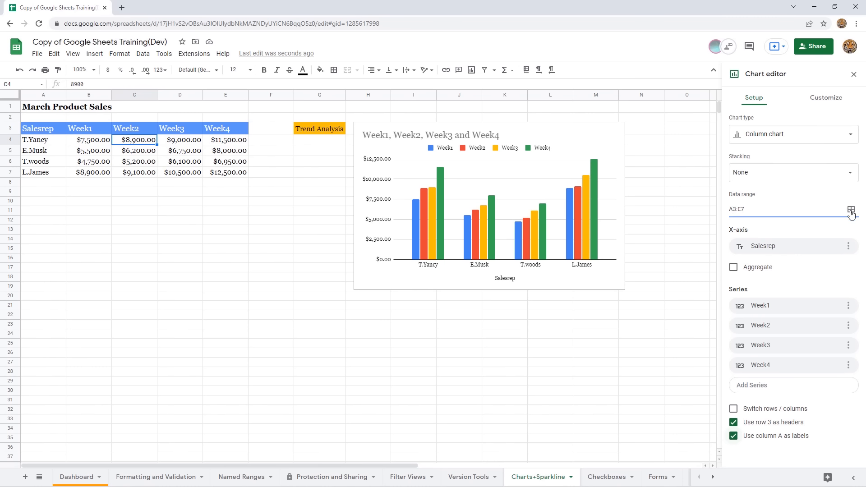
{"action": "left_click", "coordinate": [851, 210]}
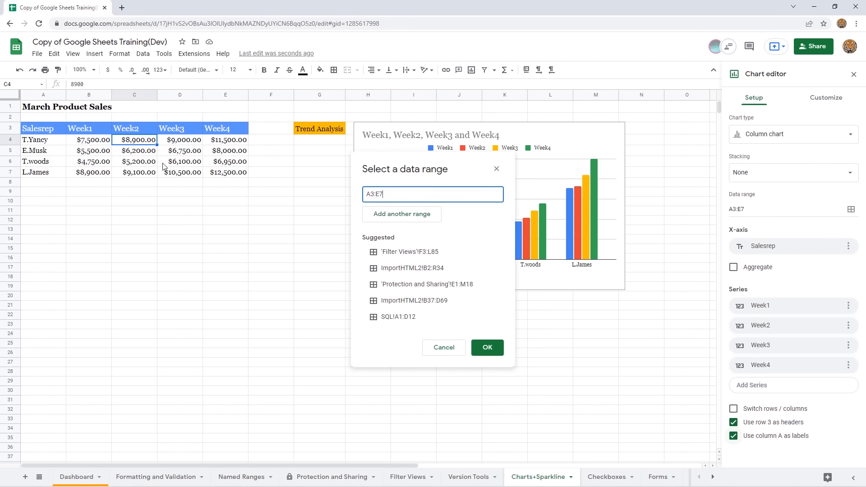
{"action": "left_click", "coordinate": [445, 348]}
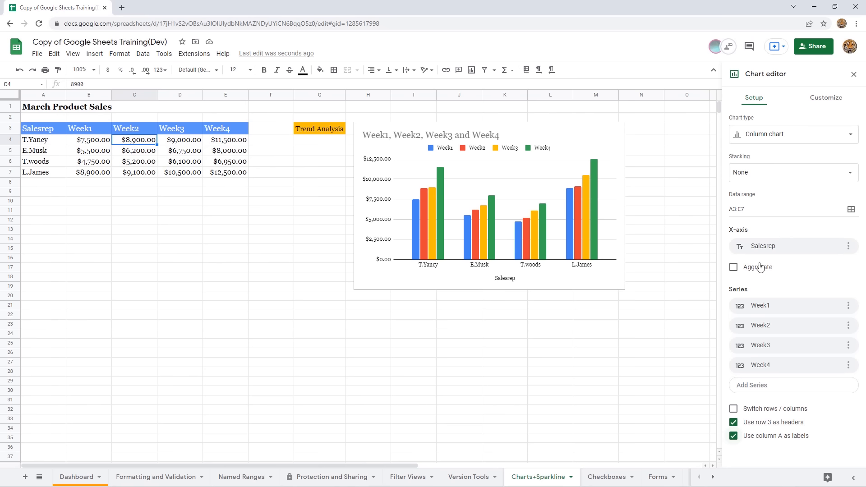
Step: Try aggregating the chart's data and switching its rows and columns, turning each option off again
{"action": "left_click", "coordinate": [733, 268]}
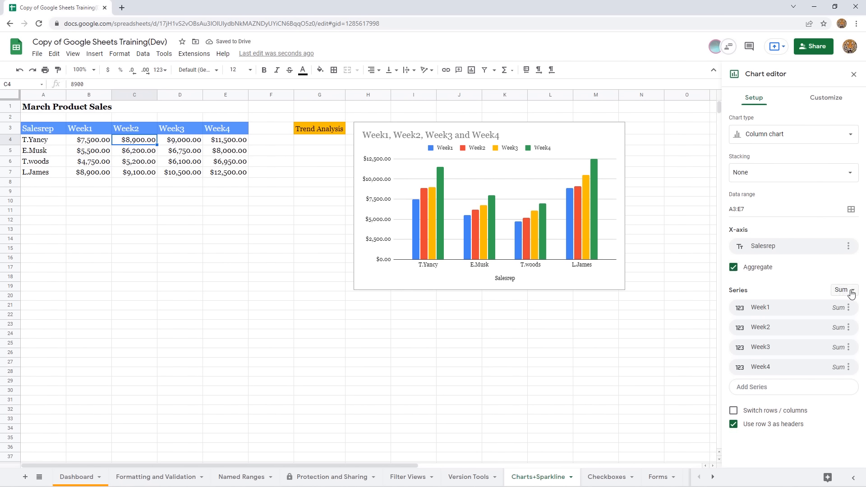
{"action": "left_click", "coordinate": [734, 268]}
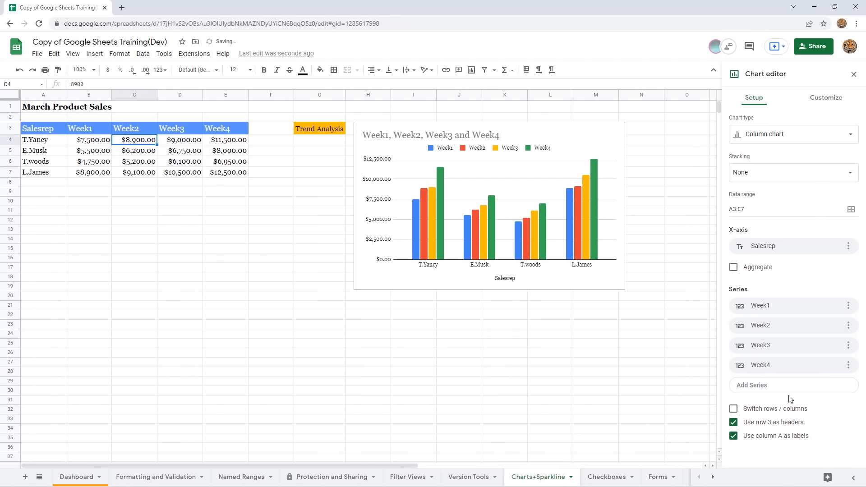
{"action": "left_click", "coordinate": [734, 410]}
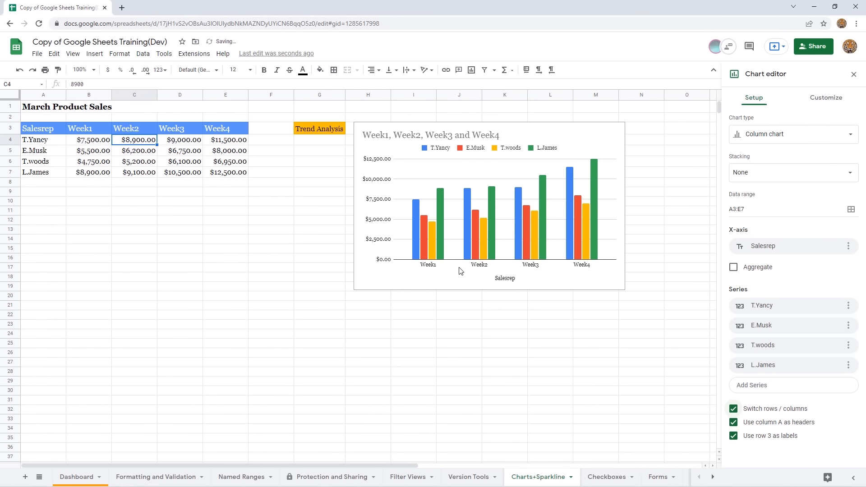
{"action": "left_click", "coordinate": [416, 241]}
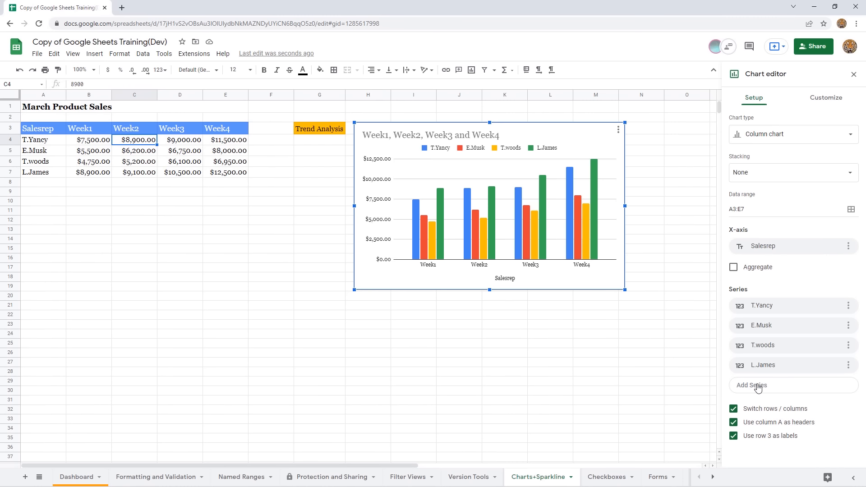
{"action": "left_click", "coordinate": [734, 411]}
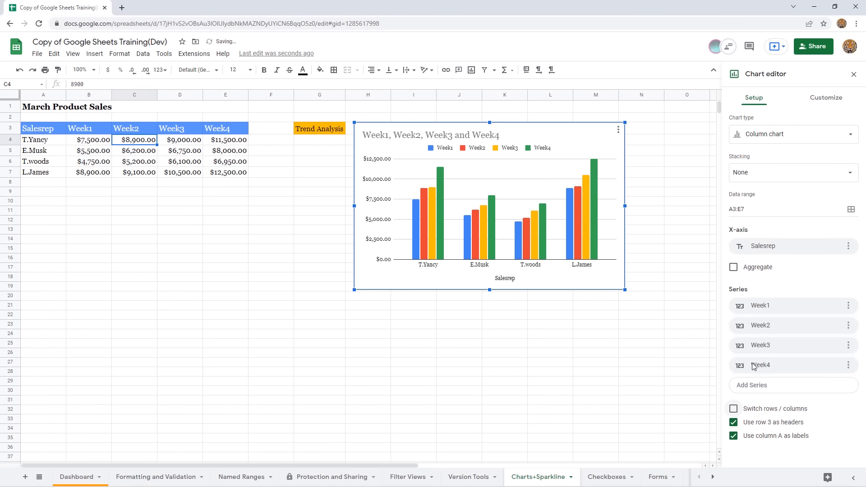
Step: Apply the 3D chart style to the March sales column chart
{"action": "left_click", "coordinate": [833, 100]}
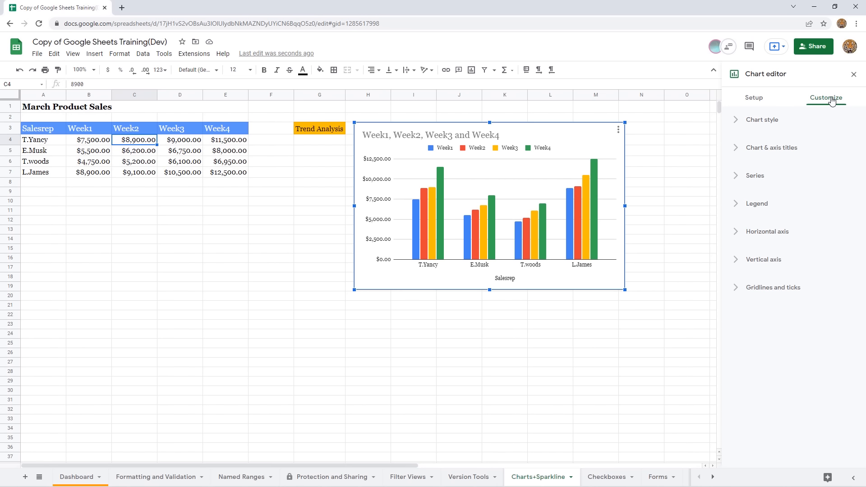
{"action": "left_click", "coordinate": [737, 126]}
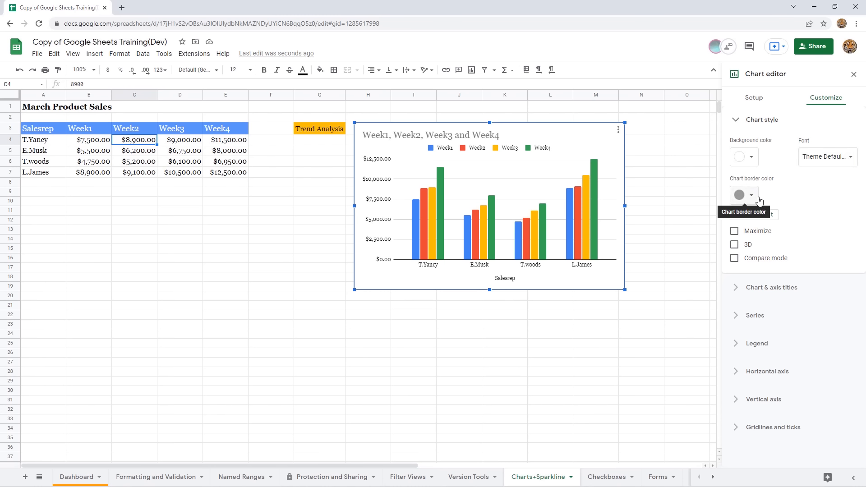
{"action": "left_click", "coordinate": [735, 245]}
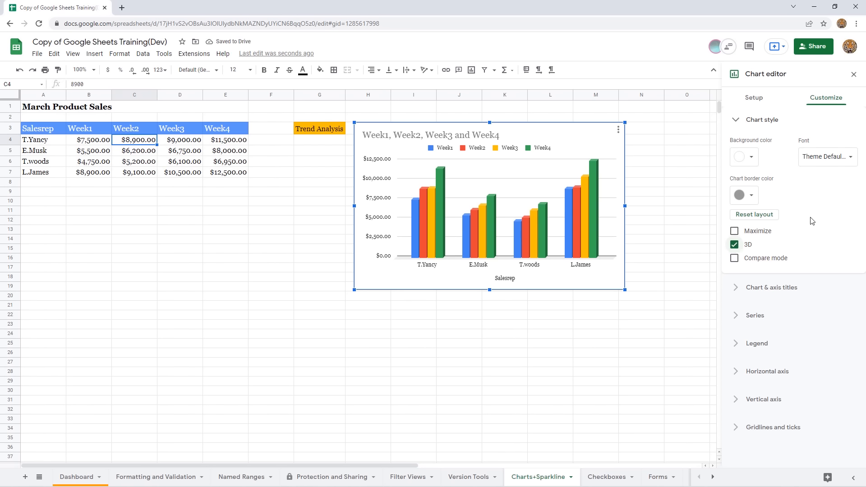
{"action": "left_click", "coordinate": [736, 120]}
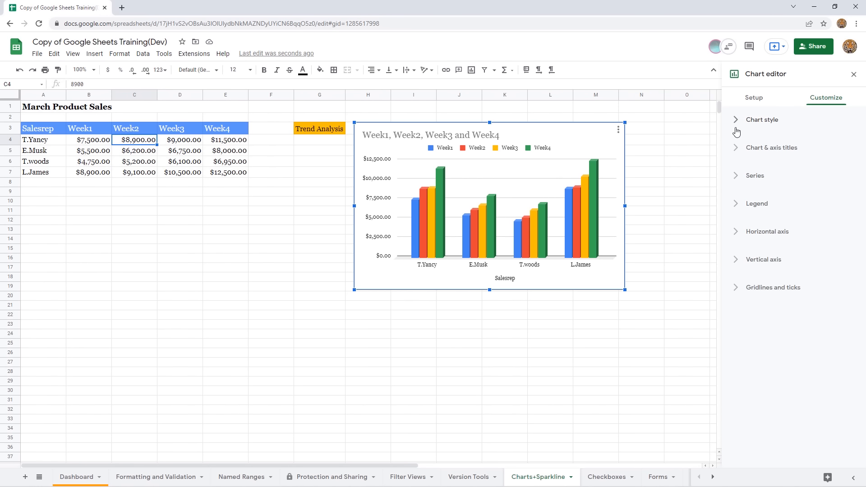
Step: Set the chart title to "Weekly Sales" with a title font size of 20
{"action": "left_click", "coordinate": [767, 148]}
{"action": "left_click_drag", "start_coordinate": [829, 215], "coordinate": [730, 226]}
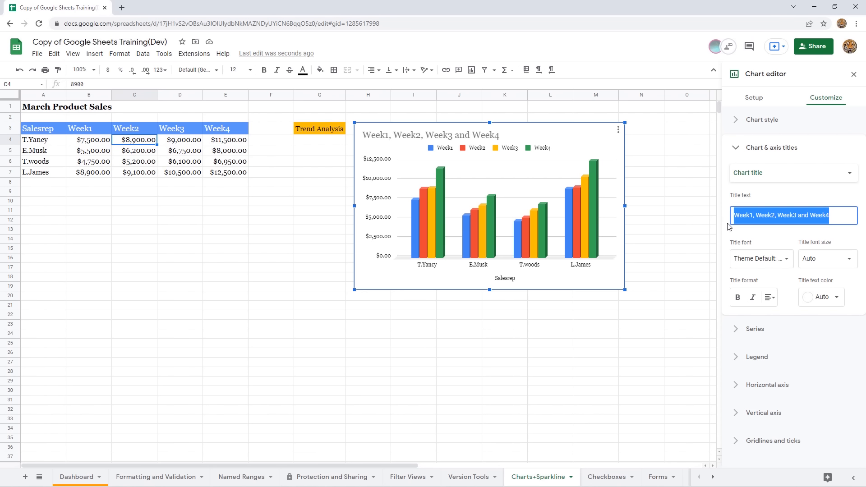
{"action": "type", "text": "Weekly Sales"}
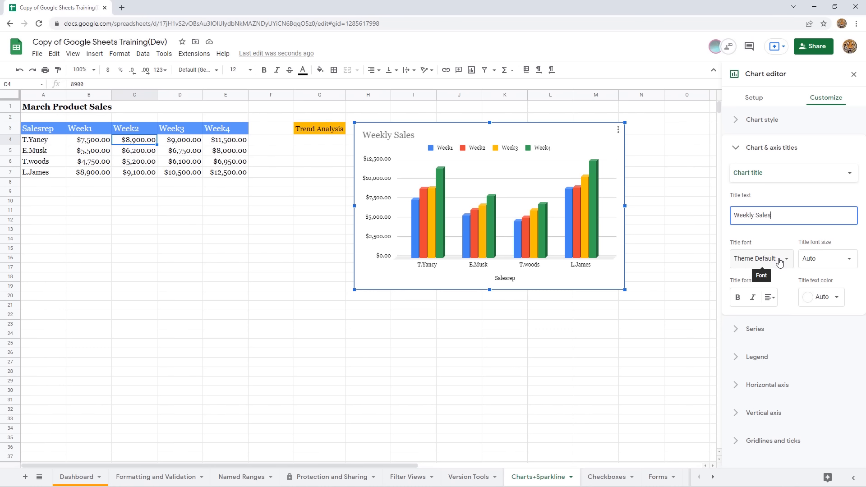
{"action": "left_click", "coordinate": [850, 264]}
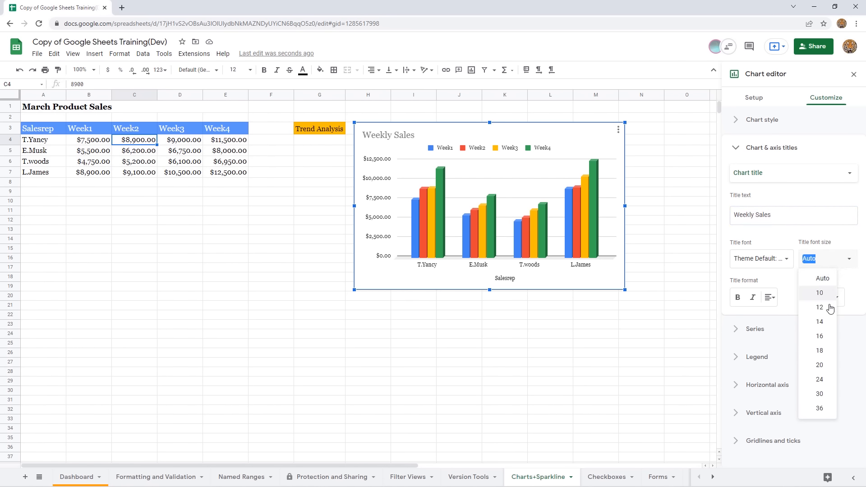
{"action": "left_click", "coordinate": [820, 366]}
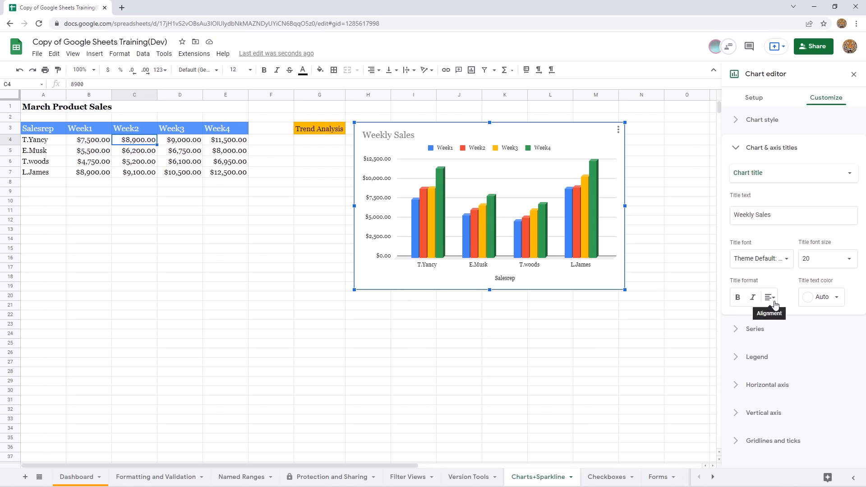
{"action": "left_click", "coordinate": [736, 149]}
Step: Turn on data labels for all series of the Weekly Sales chart, and remove them again
{"action": "left_click", "coordinate": [736, 176]}
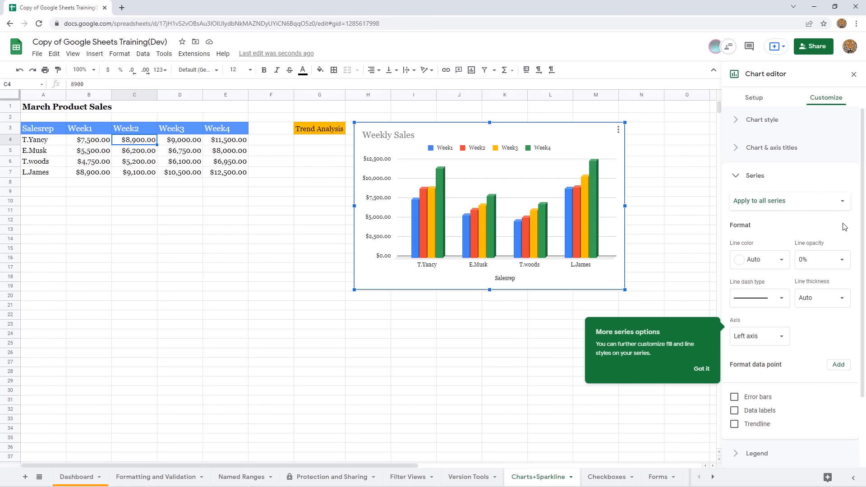
{"action": "scroll", "coordinate": [845, 227], "scroll_direction": "down", "scroll_amount": 1}
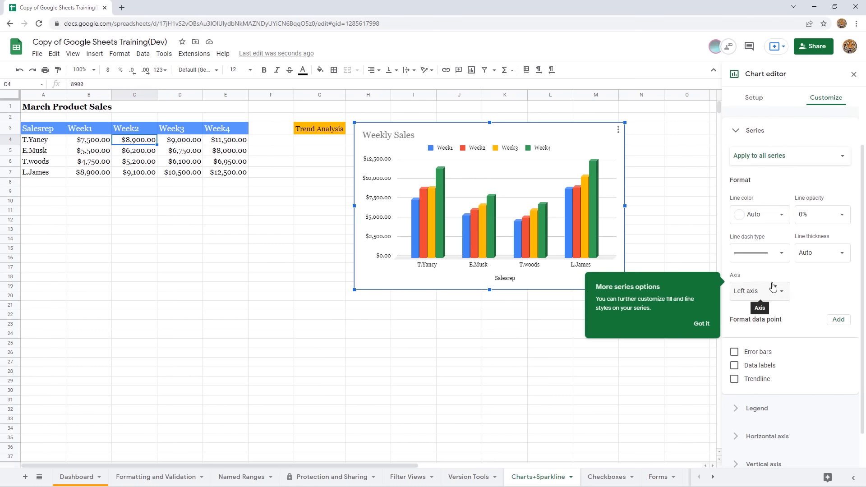
{"action": "scroll", "coordinate": [812, 280], "scroll_direction": "down", "scroll_amount": 1}
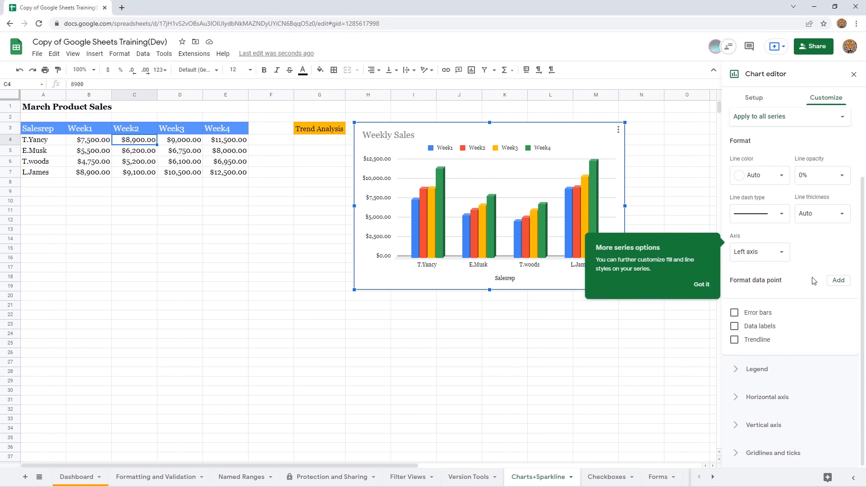
{"action": "left_click", "coordinate": [735, 331]}
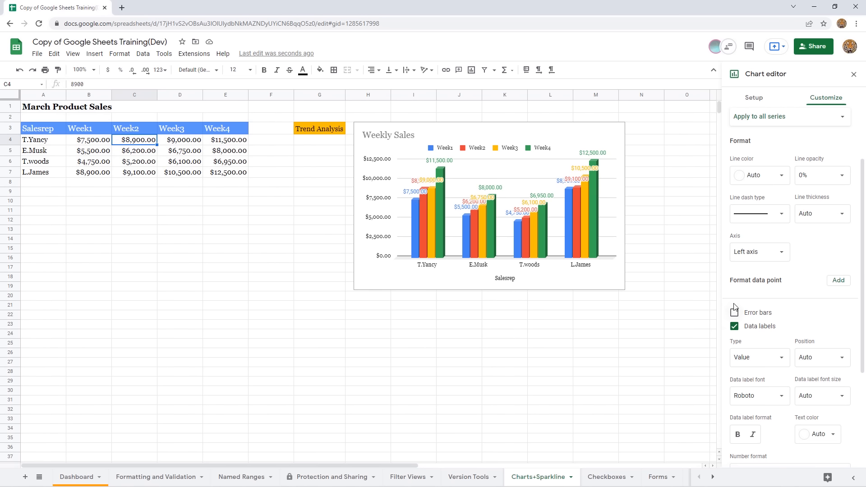
{"action": "left_click", "coordinate": [735, 328]}
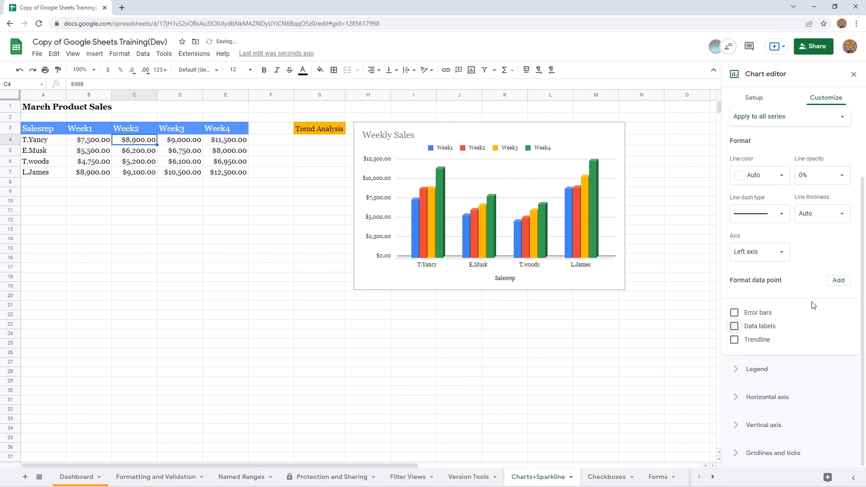
Step: Show the data labels on the Weekly Sales chart's series once more and switch them back off
{"action": "left_click", "coordinate": [735, 330]}
{"action": "scroll", "coordinate": [789, 345], "scroll_direction": "down", "scroll_amount": 2}
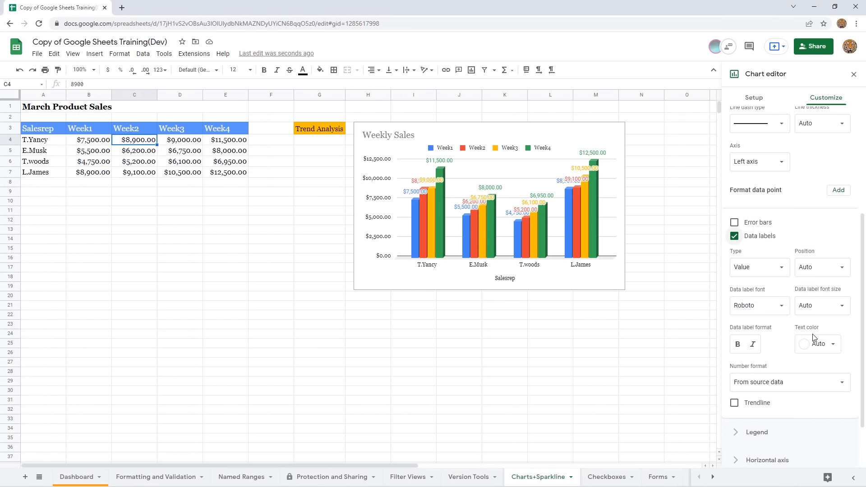
{"action": "left_click", "coordinate": [735, 237]}
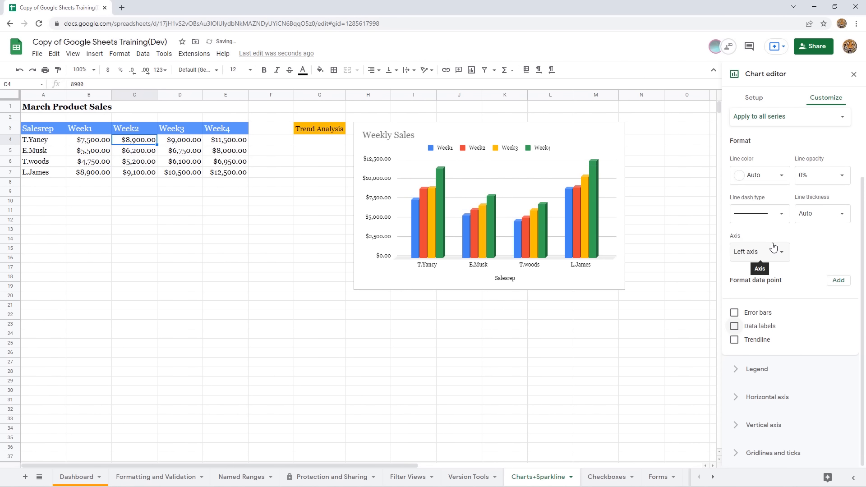
{"action": "scroll", "coordinate": [776, 248], "scroll_direction": "up", "scroll_amount": 2}
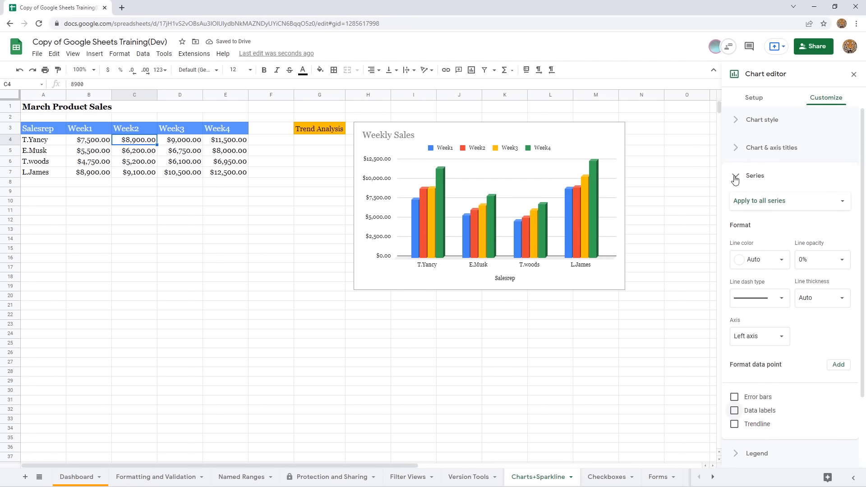
{"action": "left_click", "coordinate": [735, 177]}
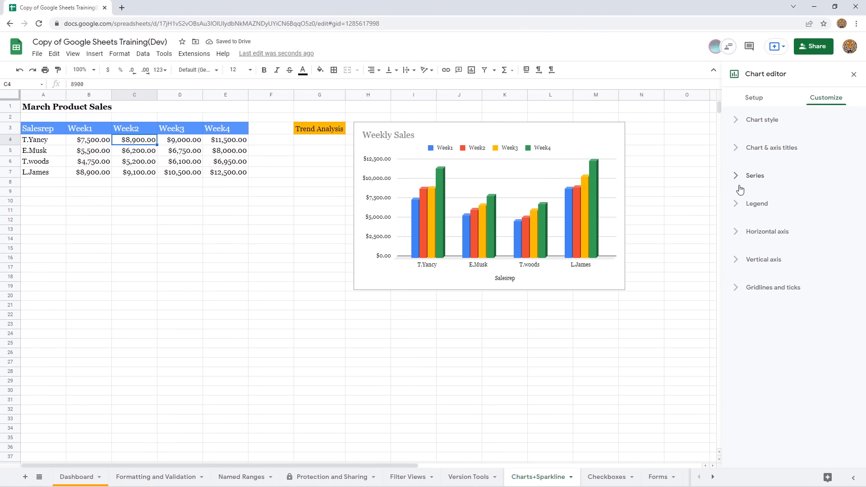
Step: Set the chart's legend position to Bottom
{"action": "left_click", "coordinate": [737, 207]}
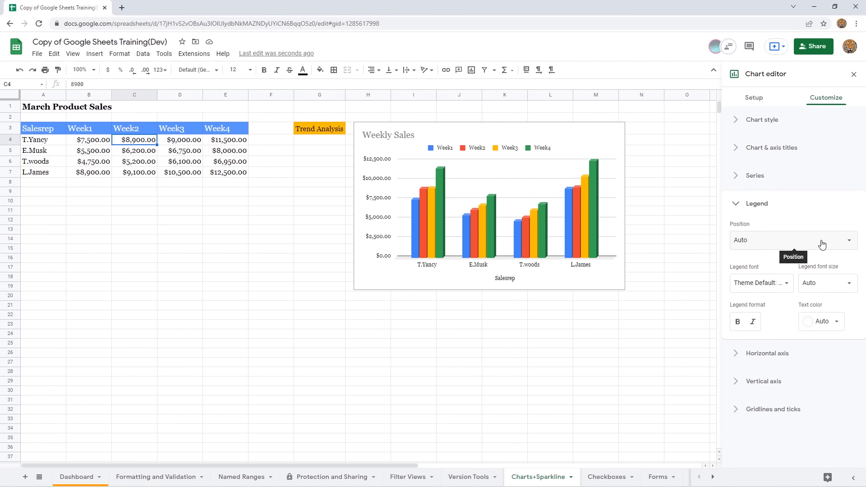
{"action": "left_click", "coordinate": [840, 243]}
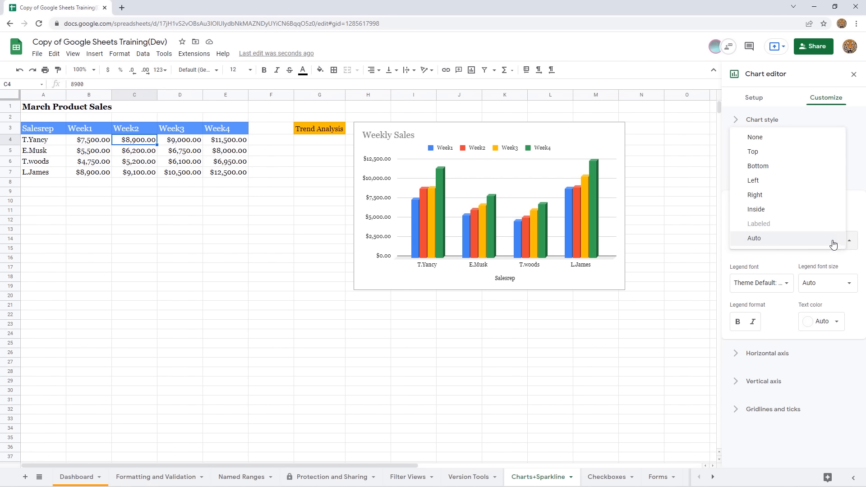
{"action": "left_click", "coordinate": [760, 167]}
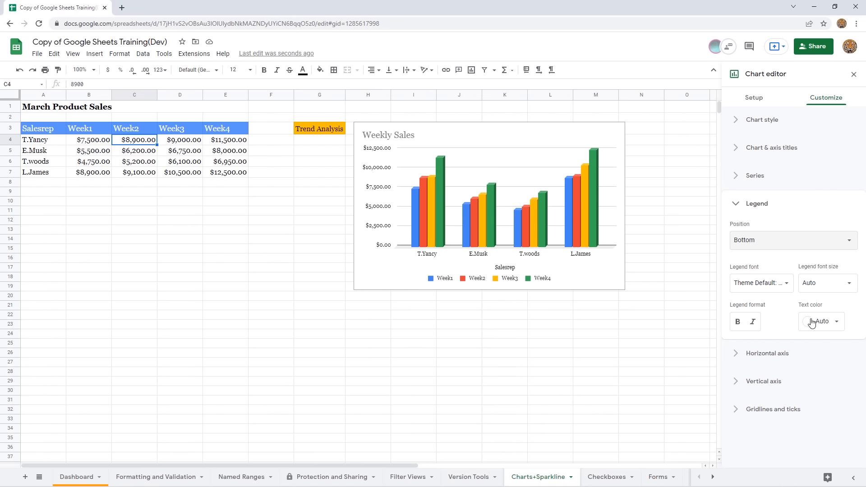
{"action": "left_click", "coordinate": [737, 205]}
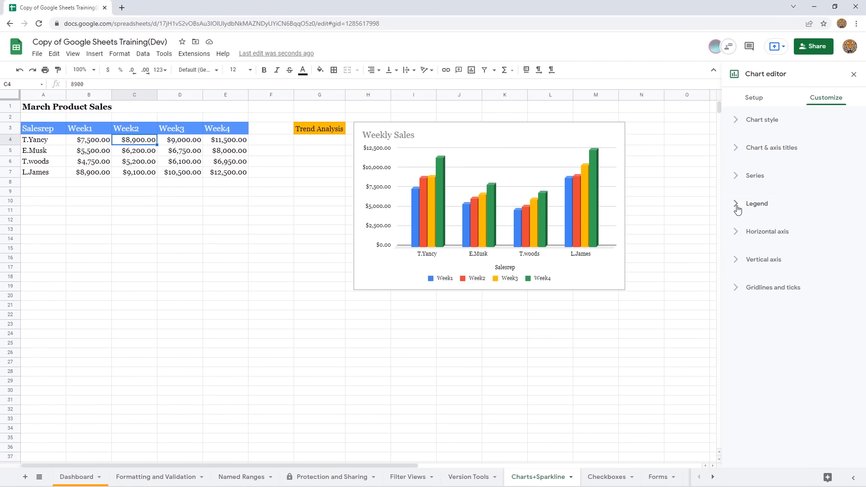
Step: Slant the horizontal axis labels by 30°, try 90°, and set the slant back to 30°
{"action": "left_click", "coordinate": [738, 235]}
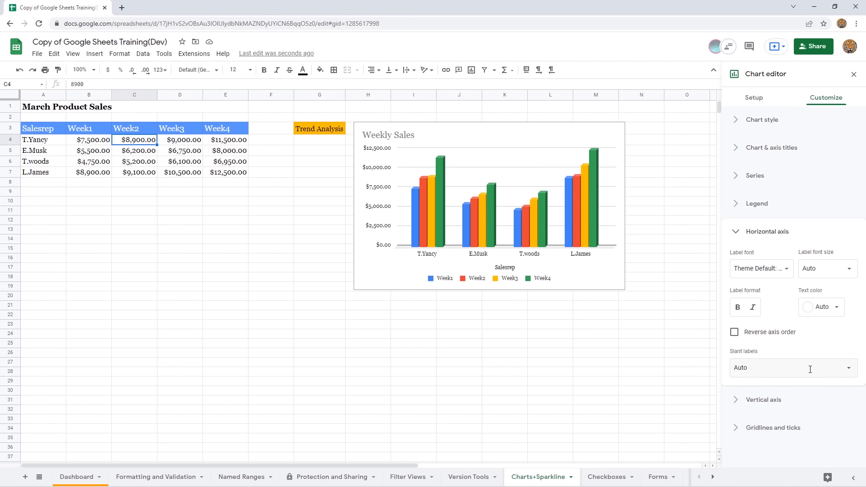
{"action": "left_click", "coordinate": [848, 372]}
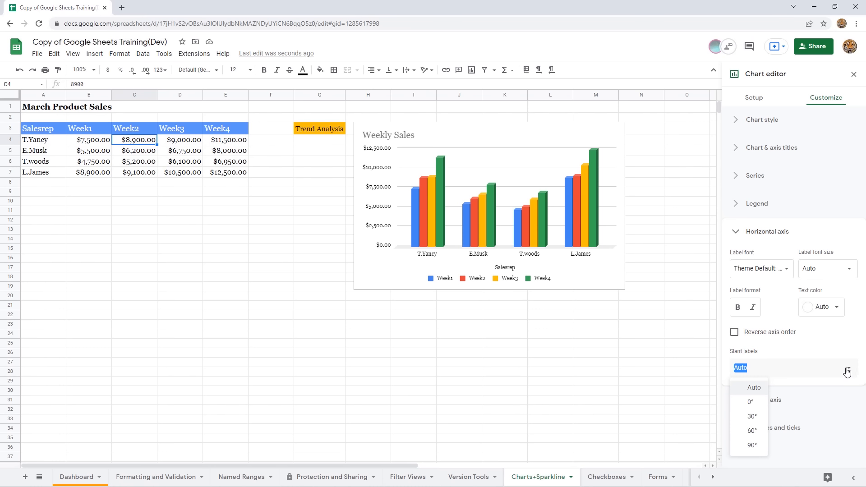
{"action": "left_click", "coordinate": [753, 416]}
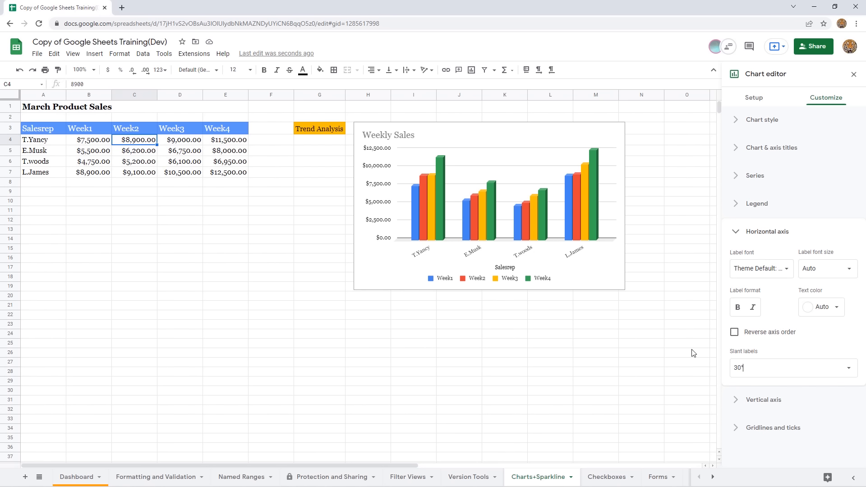
{"action": "left_click", "coordinate": [849, 372]}
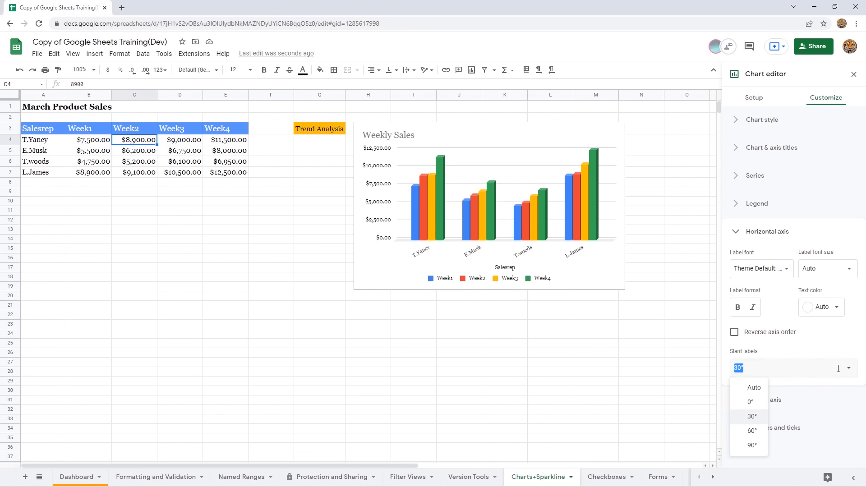
{"action": "left_click", "coordinate": [755, 449]}
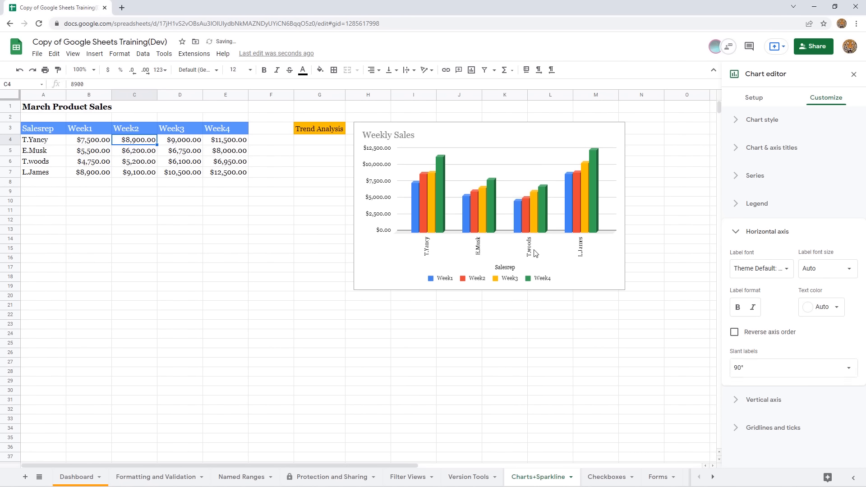
{"action": "left_click", "coordinate": [848, 370]}
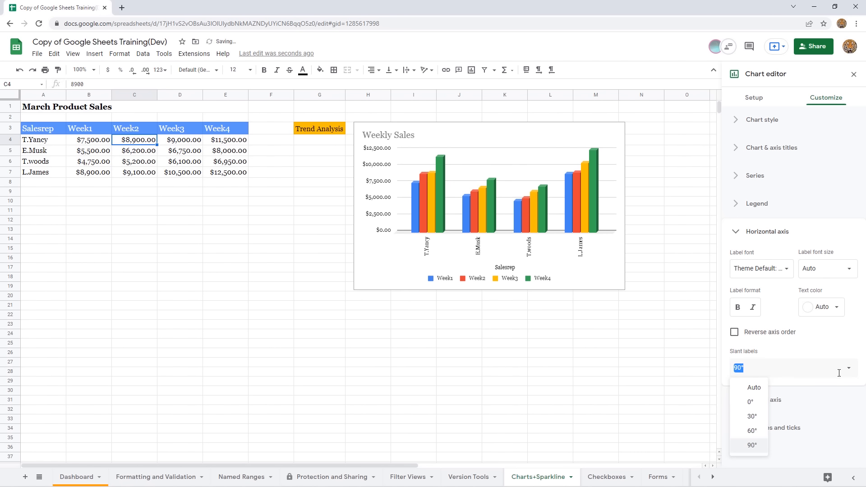
{"action": "left_click", "coordinate": [751, 417]}
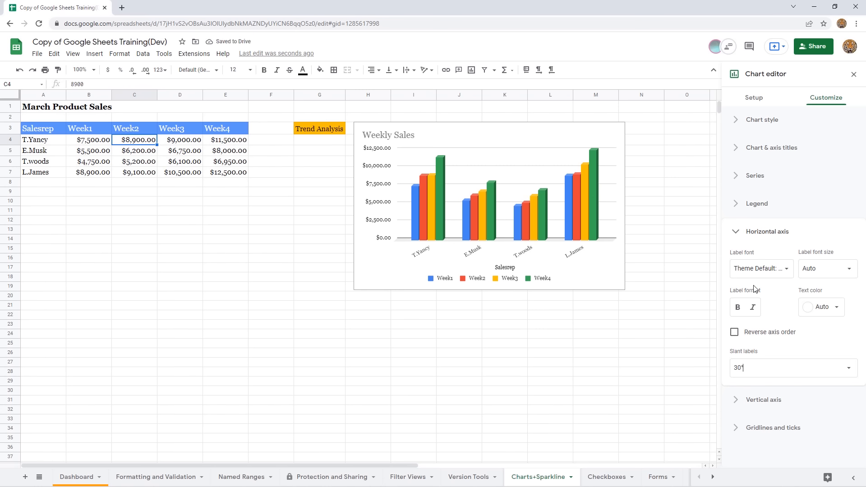
{"action": "left_click", "coordinate": [738, 239]}
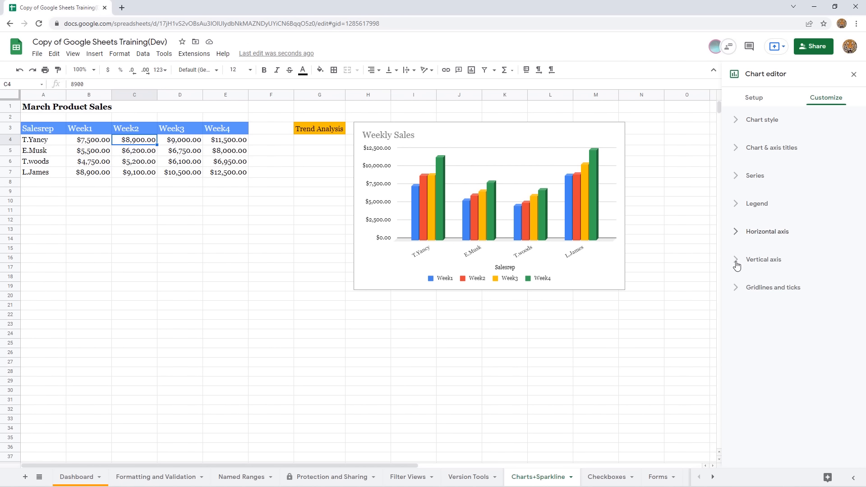
Step: Review the vertical axis options, including the scale factor choices, and the gridlines and ticks settings
{"action": "left_click", "coordinate": [740, 264]}
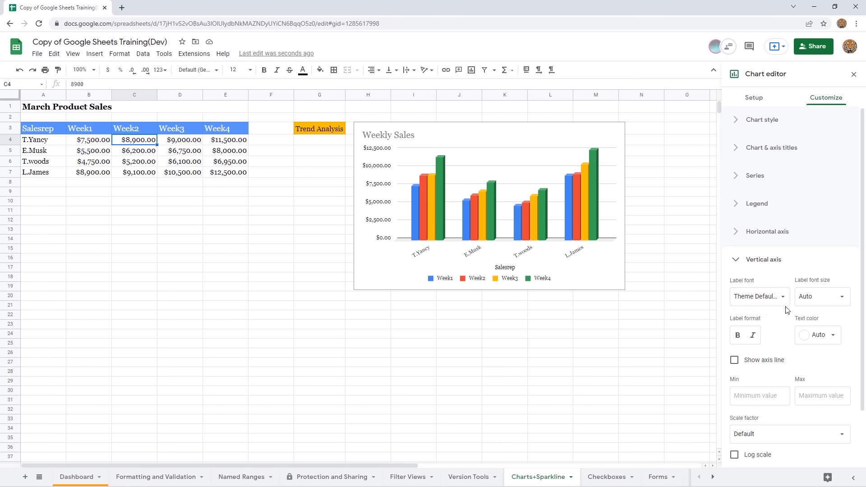
{"action": "scroll", "coordinate": [785, 302], "scroll_direction": "down", "scroll_amount": 1}
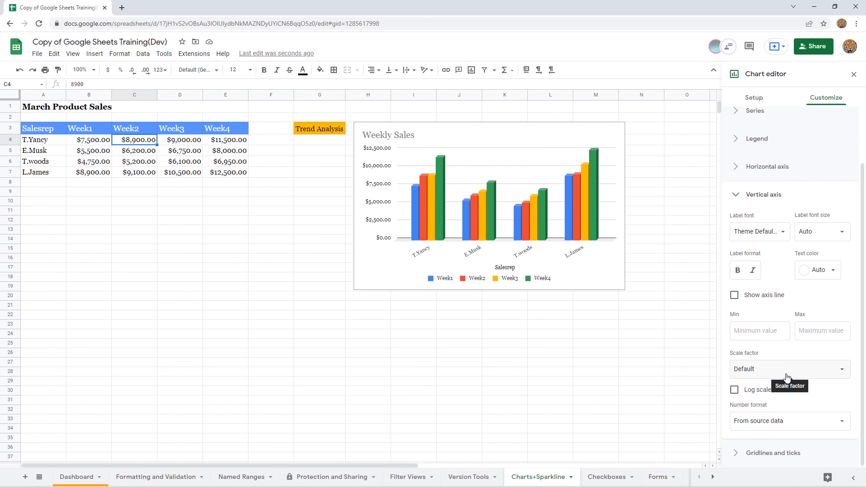
{"action": "left_click", "coordinate": [842, 375]}
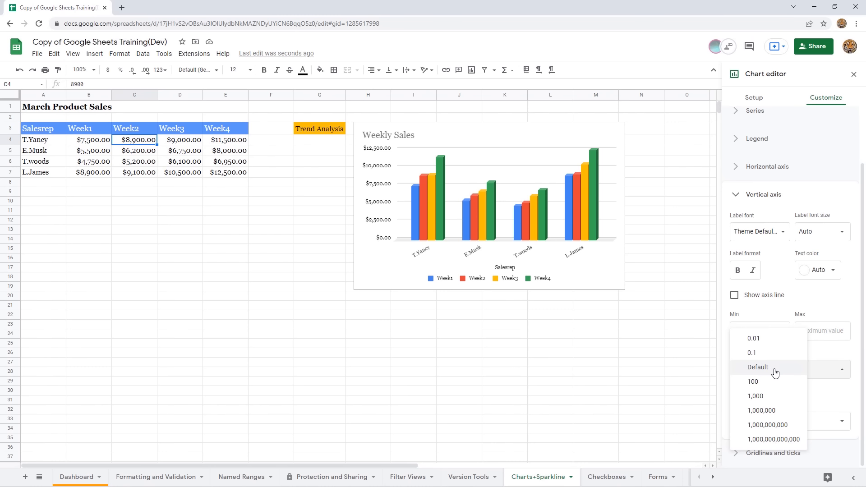
{"action": "left_click", "coordinate": [848, 353]}
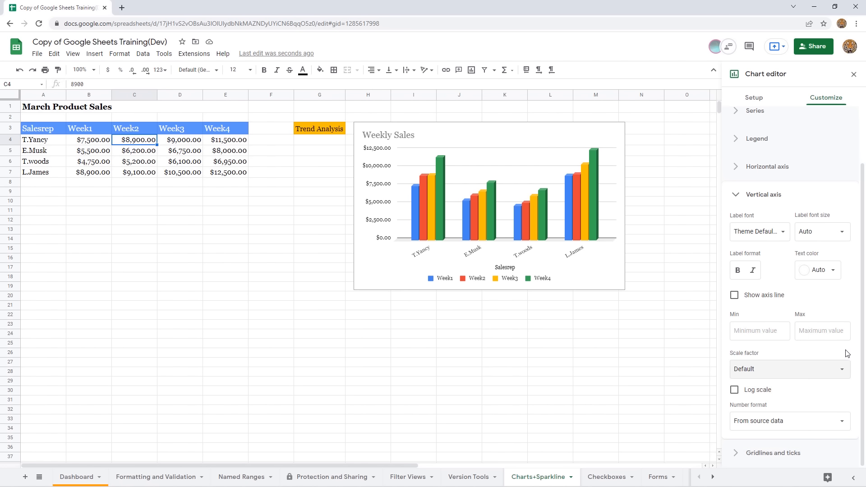
{"action": "left_click", "coordinate": [735, 196]}
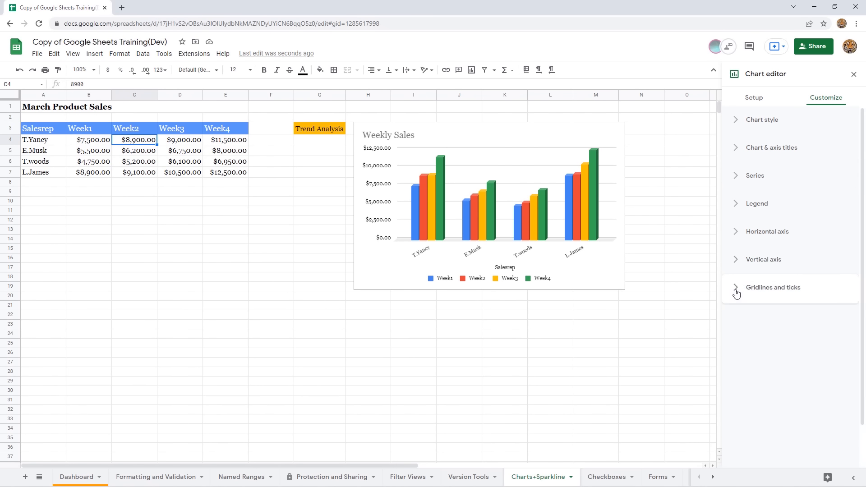
{"action": "left_click", "coordinate": [736, 291]}
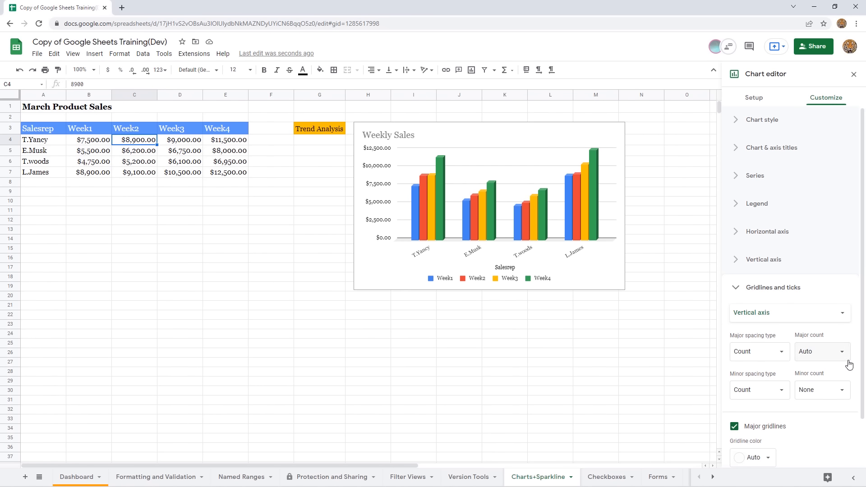
{"action": "scroll", "coordinate": [848, 364], "scroll_direction": "down", "scroll_amount": 2}
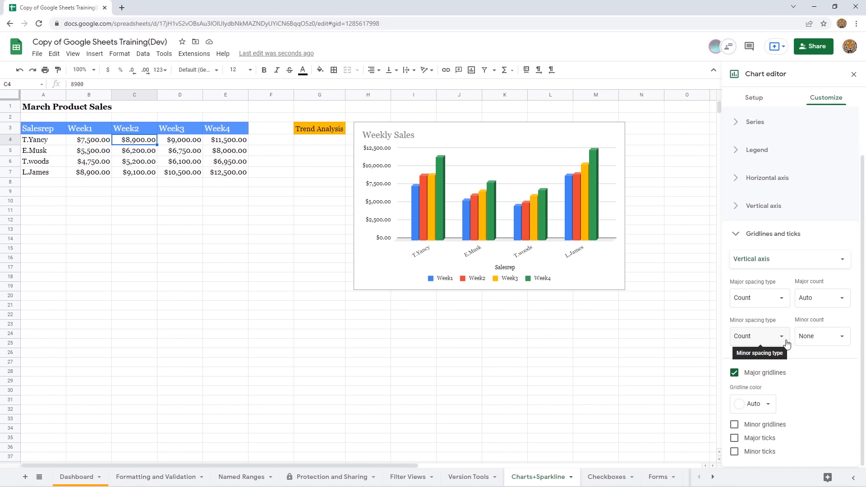
Step: Move the Weekly Sales chart to its own sheet
{"action": "left_click", "coordinate": [609, 133]}
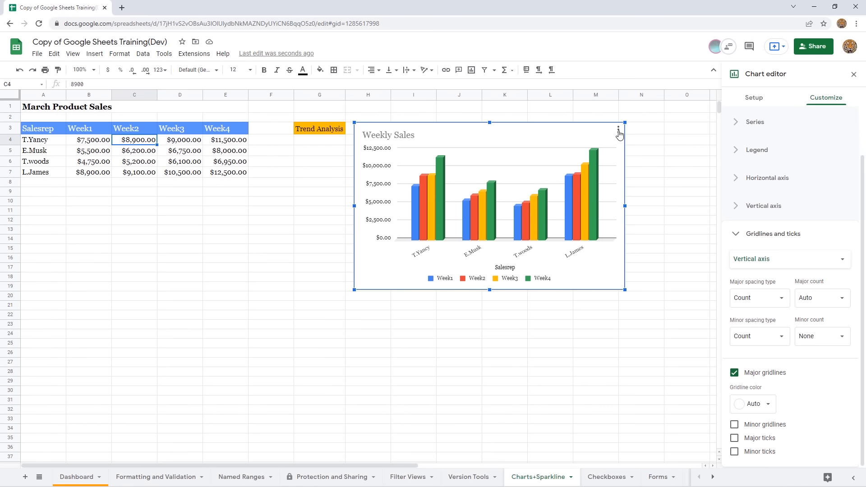
{"action": "left_click", "coordinate": [618, 132]}
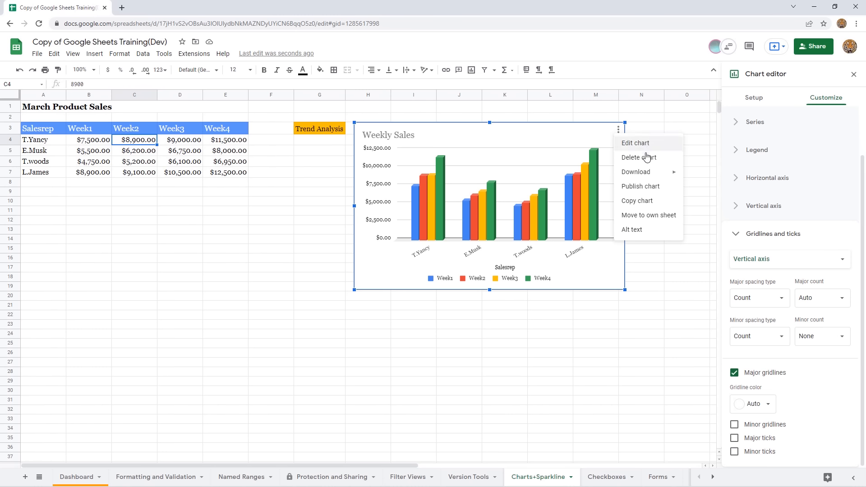
{"action": "mouse_move", "coordinate": [645, 176]}
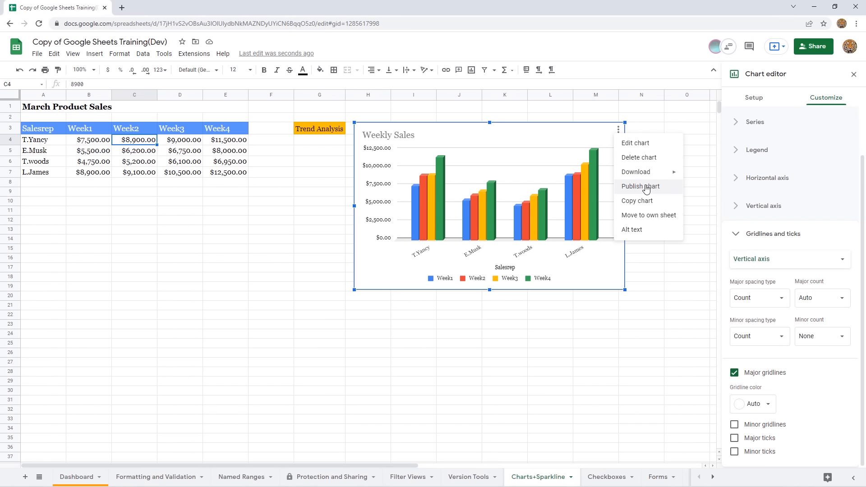
{"action": "left_click", "coordinate": [644, 219]}
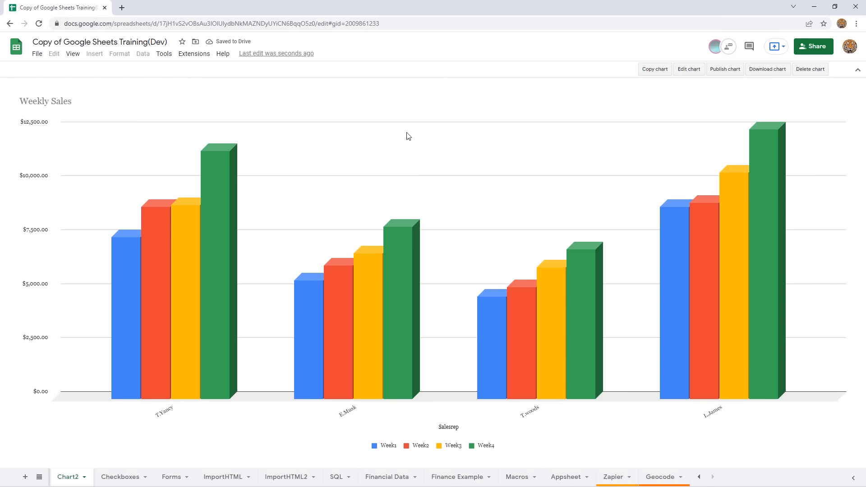
Step: Examine the sales values of the full-size chart's columns, and return to the Charts+Sparkline sheet
{"action": "mouse_move", "coordinate": [236, 270]}
{"action": "mouse_move", "coordinate": [361, 340]}
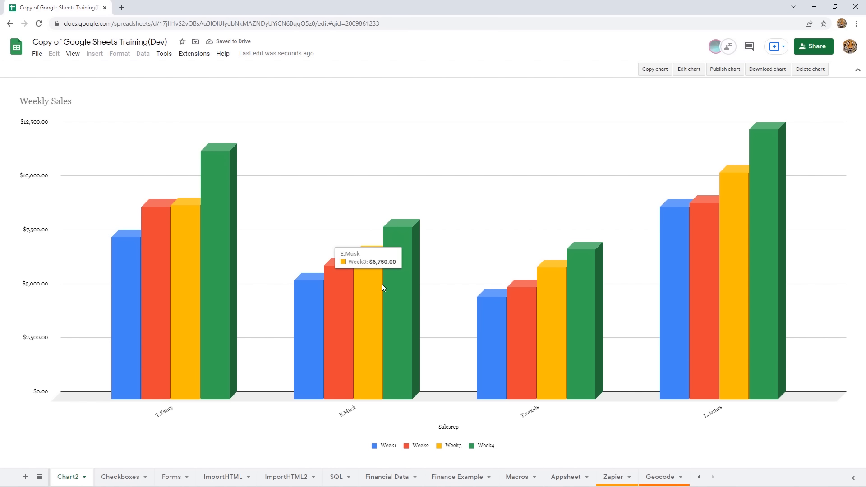
{"action": "mouse_move", "coordinate": [489, 315]}
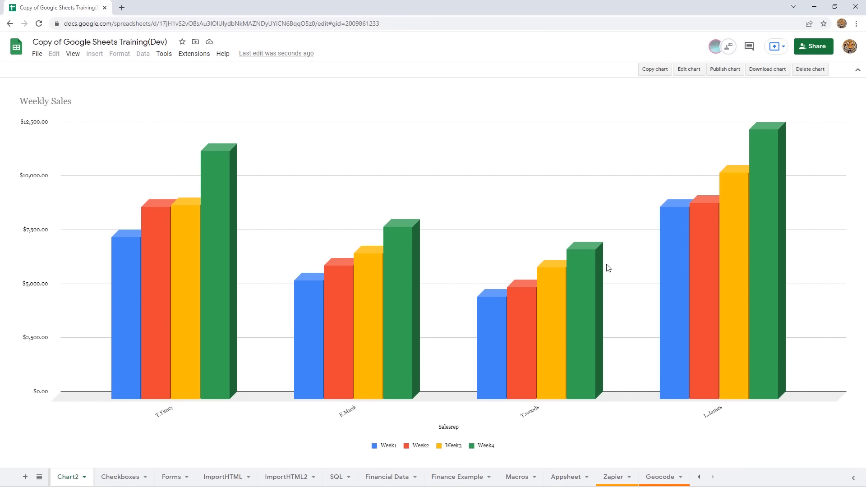
{"action": "mouse_move", "coordinate": [733, 202]}
{"action": "left_click", "coordinate": [40, 477]}
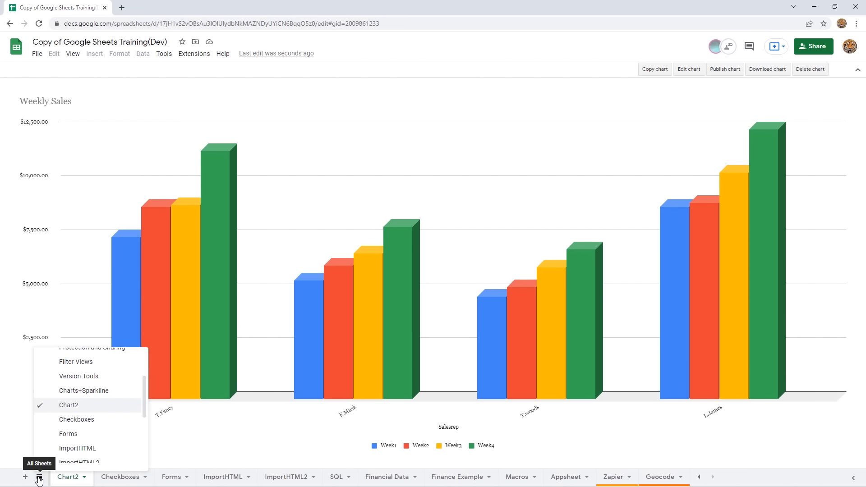
{"action": "left_click", "coordinate": [80, 396]}
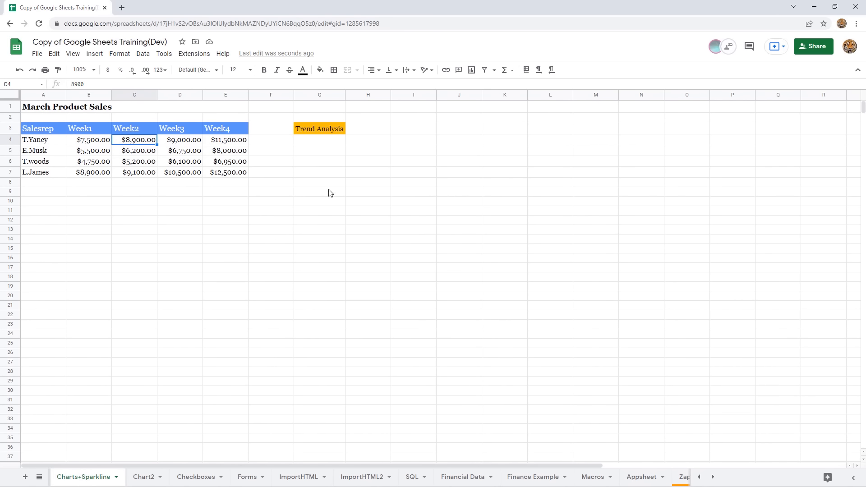
Step: Create a sparkline in cell G4 under Trend Analysis with =SPARKLINE(B4:E4), checking the function's options help and leaving the options out
{"action": "left_click", "coordinate": [323, 144]}
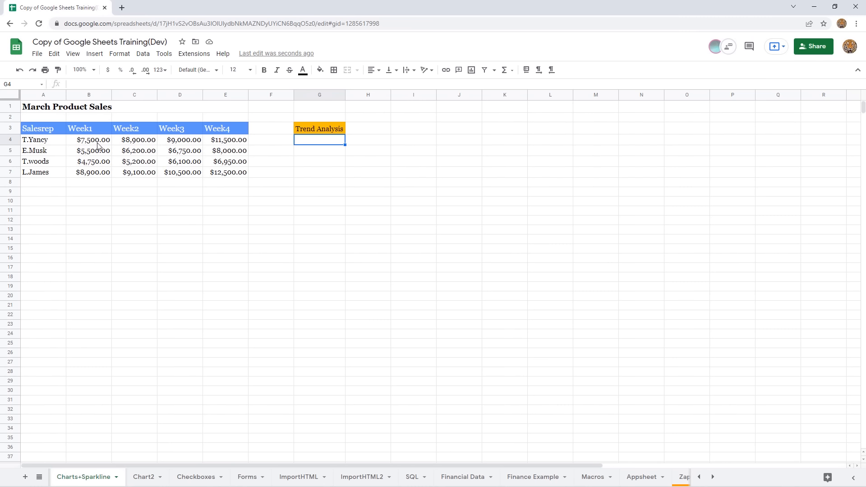
{"action": "type", "text": "=spark1"}
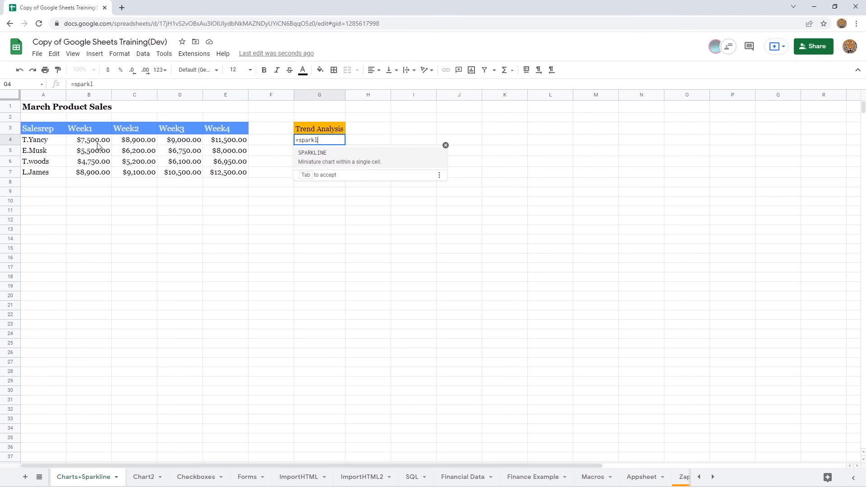
{"action": "type", "text": "kl"}
{"action": "key", "text": "Tab"}
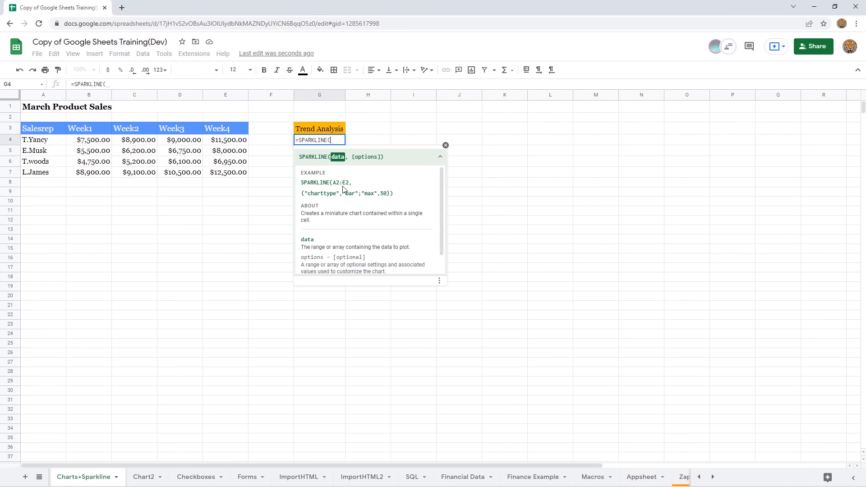
{"action": "left_click_drag", "start_coordinate": [99, 143], "coordinate": [217, 142]}
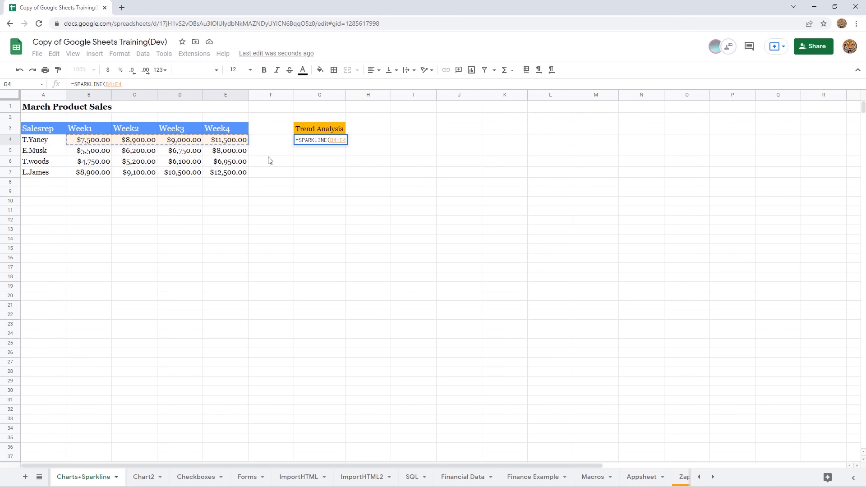
{"action": "type", "text": ","}
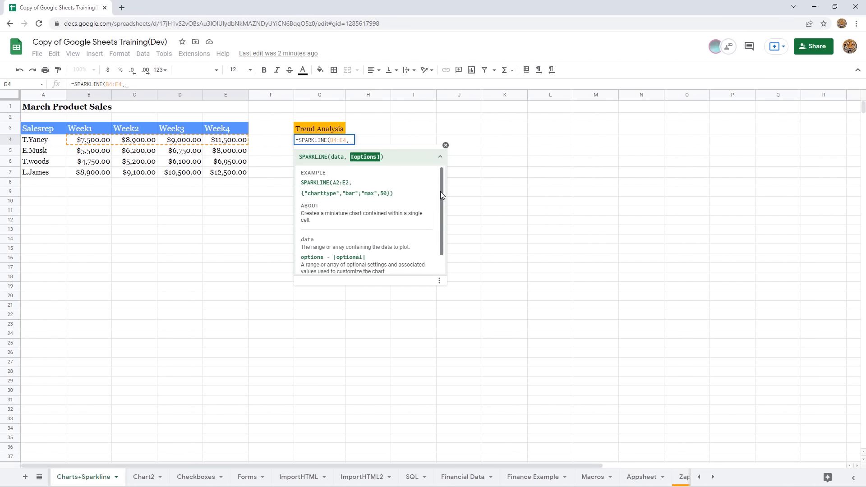
{"action": "left_click_drag", "start_coordinate": [441, 194], "coordinate": [440, 213]}
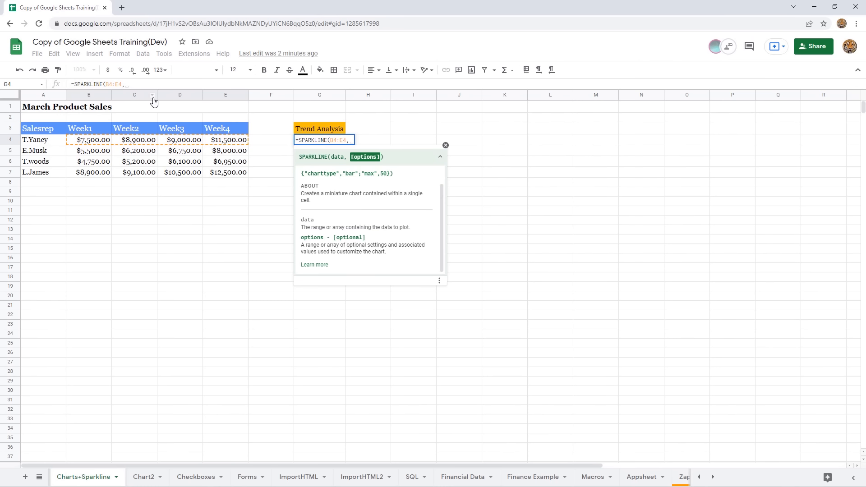
{"action": "left_click", "coordinate": [132, 85]}
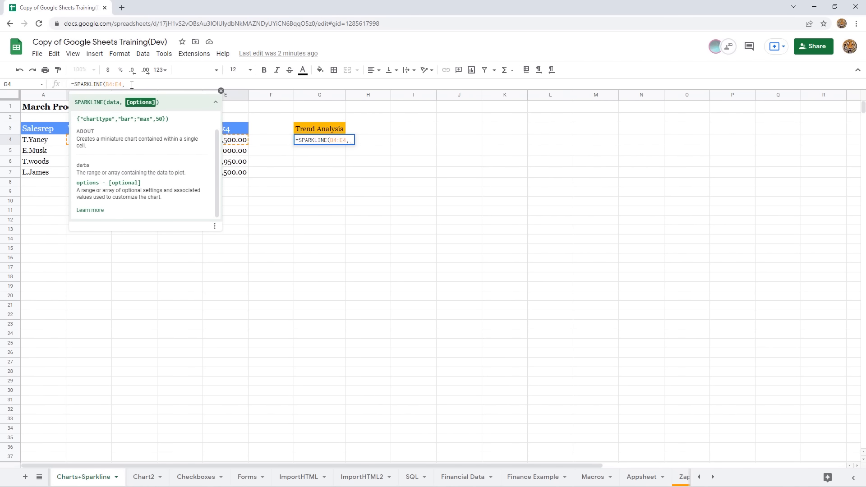
{"action": "key", "text": "BackSpace"}
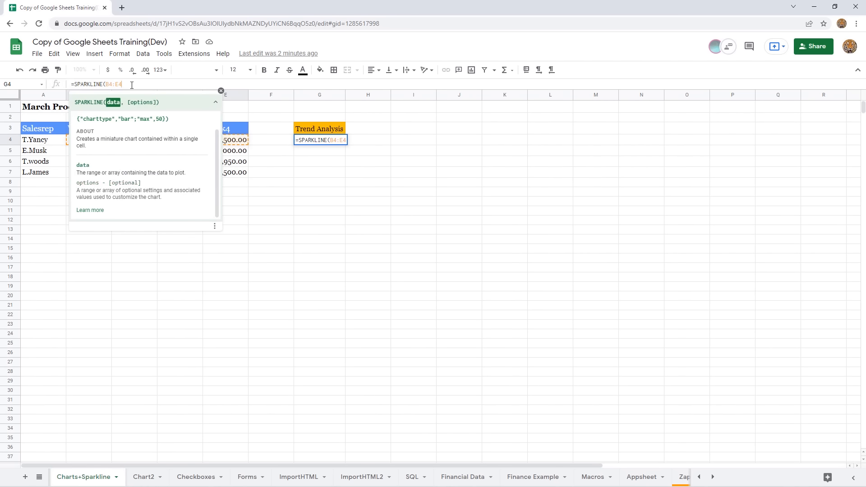
{"action": "type", "text": ")"}
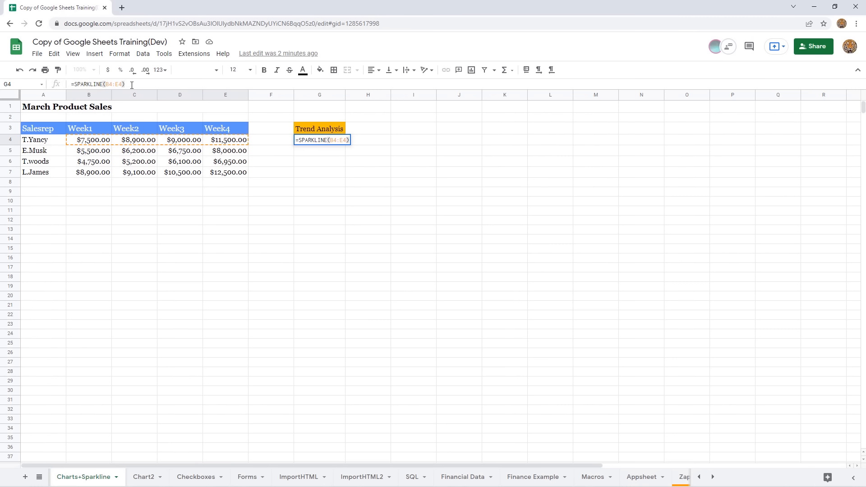
{"action": "key", "text": "Return"}
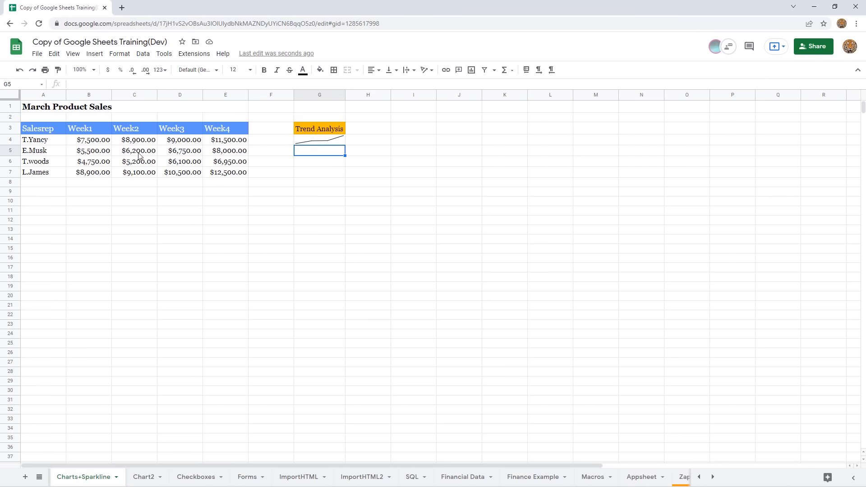
Step: Widen column G and increase the height of row 4 to enlarge the sparkline in G4
{"action": "left_click", "coordinate": [338, 142]}
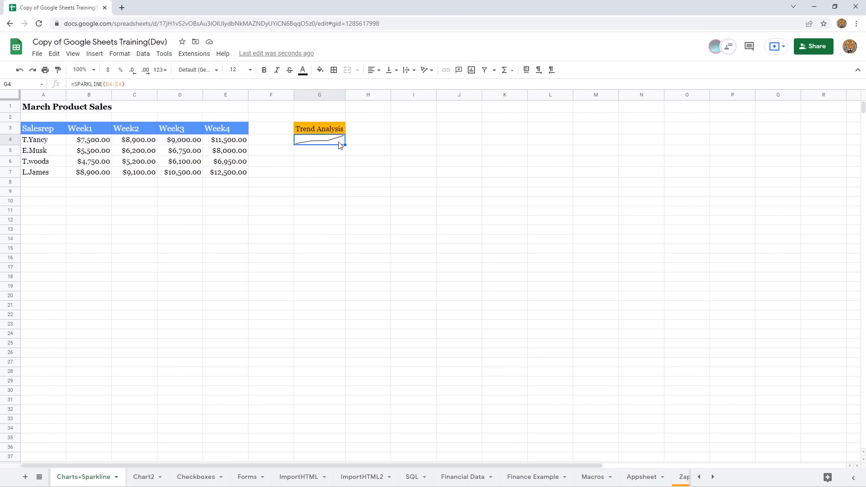
{"action": "left_click_drag", "start_coordinate": [345, 95], "coordinate": [391, 101]}
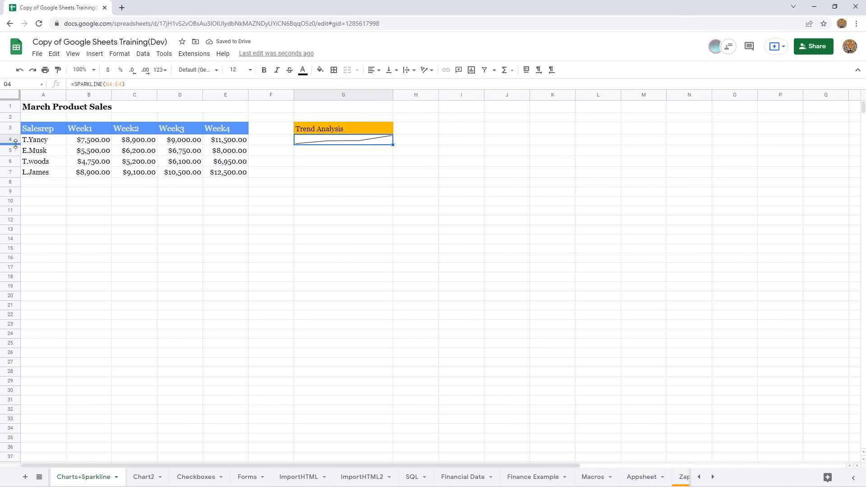
{"action": "left_click_drag", "start_coordinate": [11, 145], "coordinate": [10, 176]}
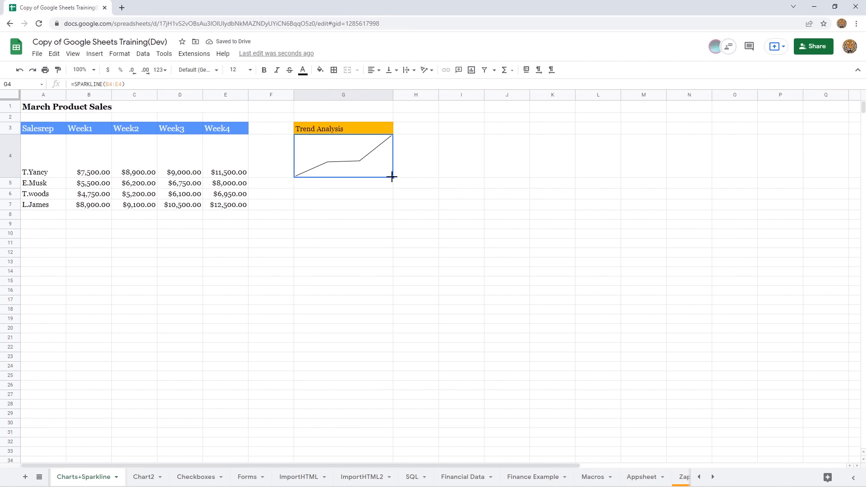
Step: Fill the G4 sparkline formula down to G7 and check the range referenced in each copied cell
{"action": "left_click_drag", "start_coordinate": [383, 202], "coordinate": [383, 202]}
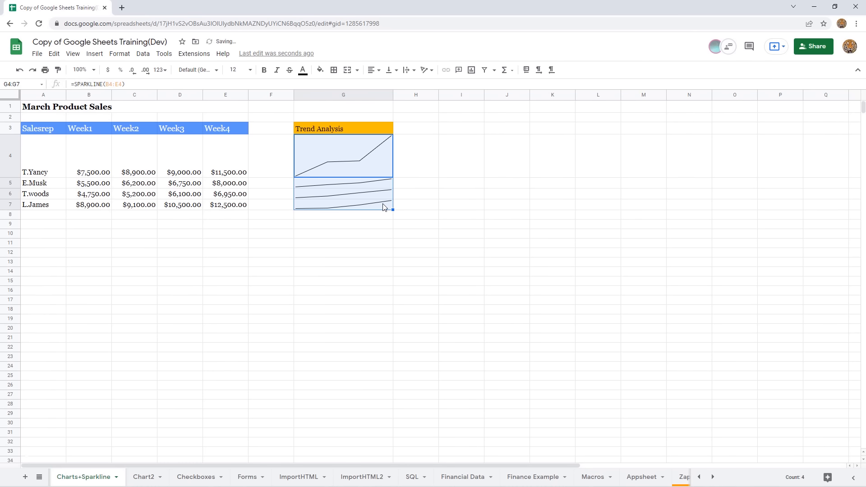
{"action": "left_click", "coordinate": [353, 185]}
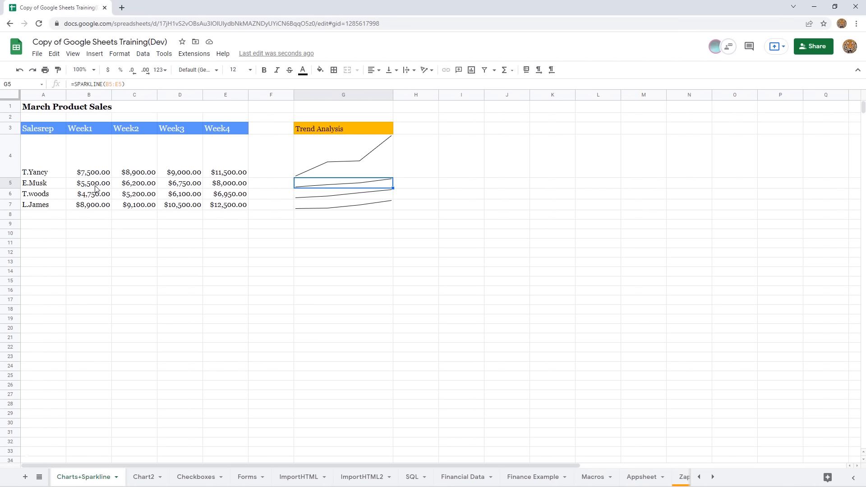
{"action": "left_click", "coordinate": [324, 197]}
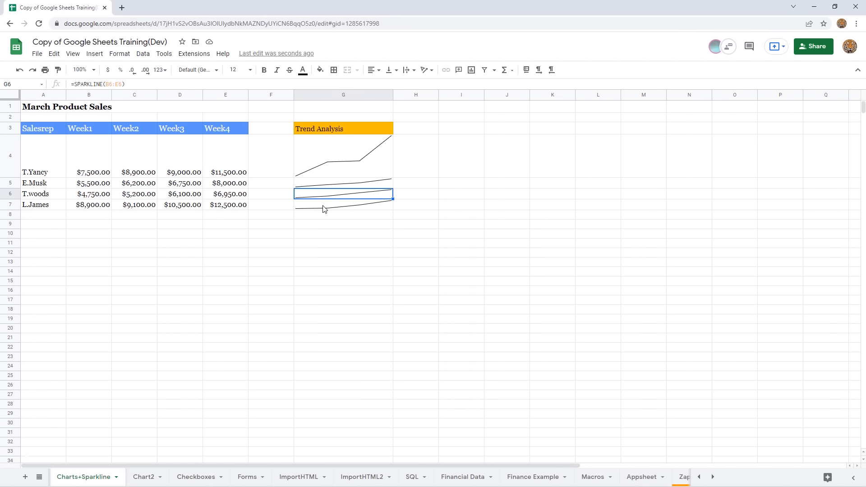
{"action": "left_click", "coordinate": [324, 209]}
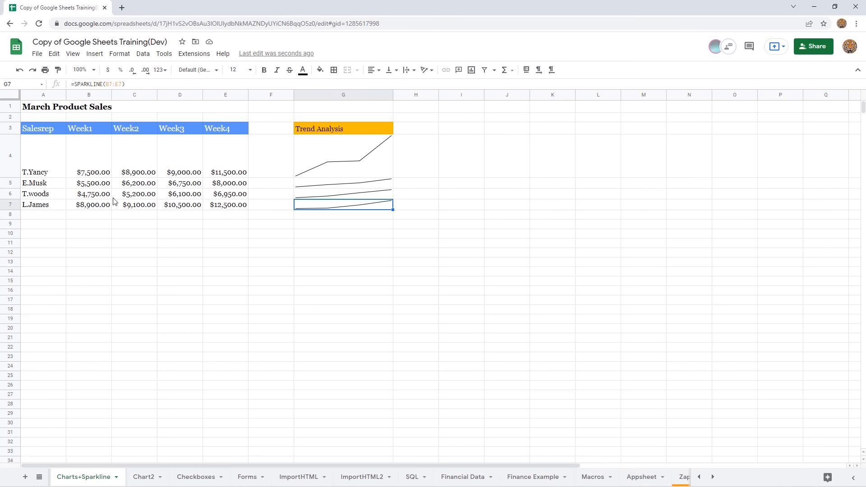
Step: Increase the heights of rows 5 through 7 to enlarge the remaining trend sparklines
{"action": "left_click_drag", "start_coordinate": [15, 188], "coordinate": [15, 224]}
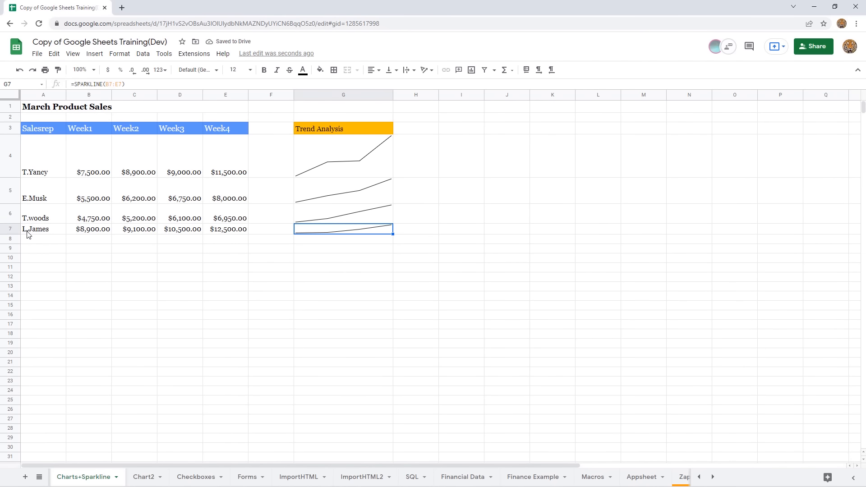
{"action": "left_click_drag", "start_coordinate": [16, 234], "coordinate": [18, 249]}
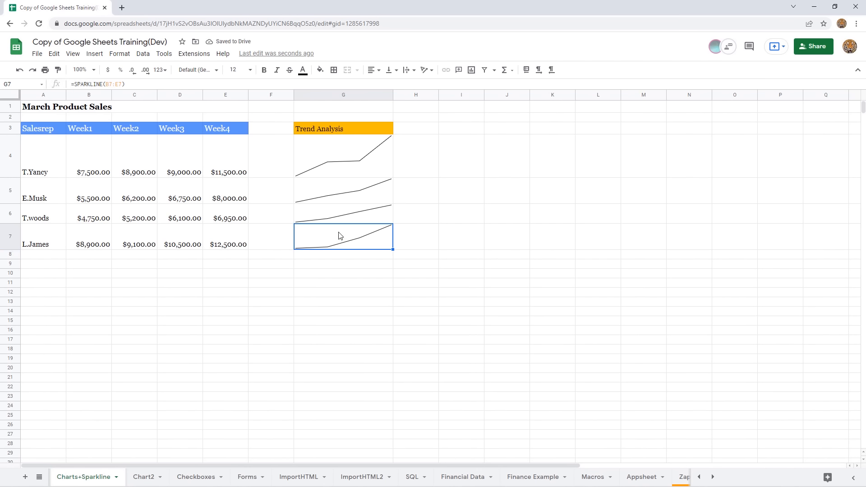
{"action": "left_click", "coordinate": [330, 268]}
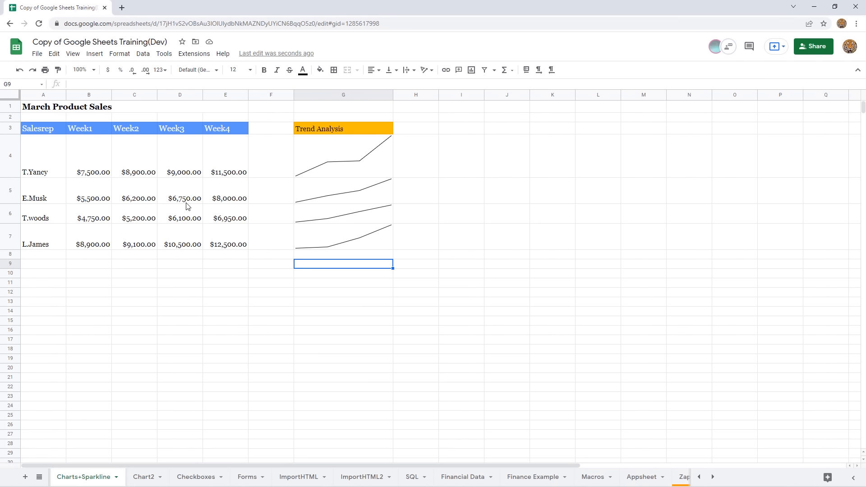
{"action": "left_click", "coordinate": [352, 165]}
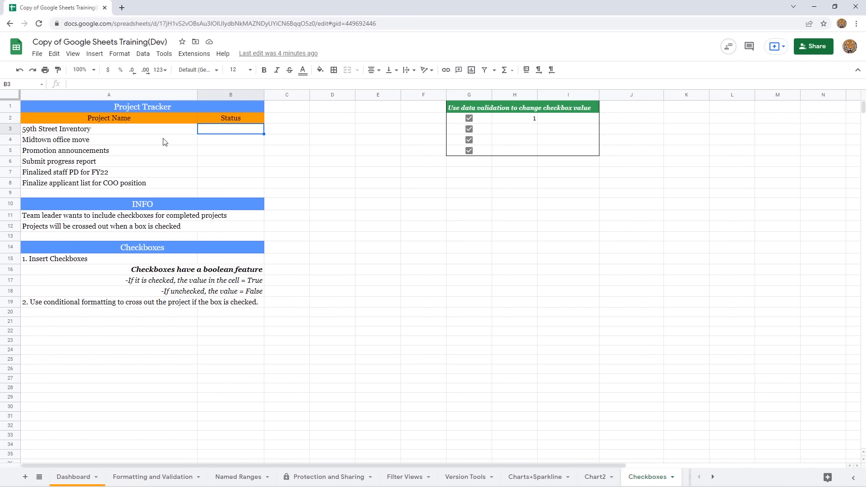
Step: Review the project tracker's project names, the Status column, and the info notes on checkboxes and crossing out completed projects
{"action": "left_click", "coordinate": [138, 109]}
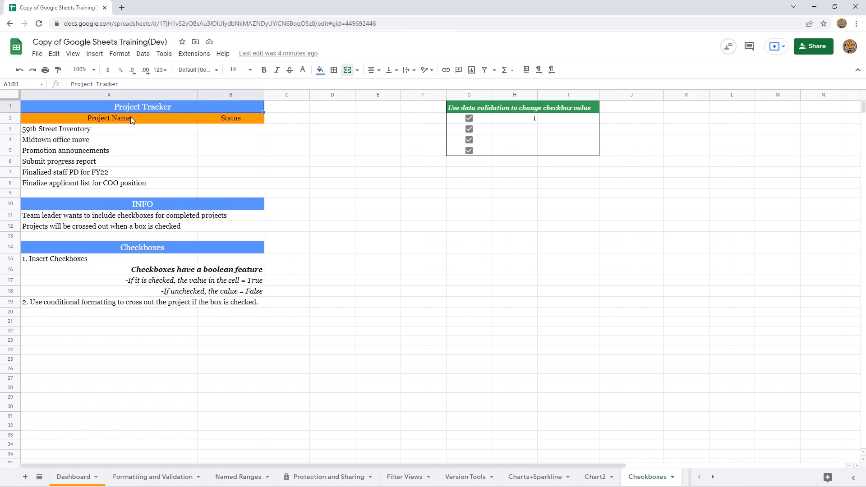
{"action": "left_click", "coordinate": [129, 122]}
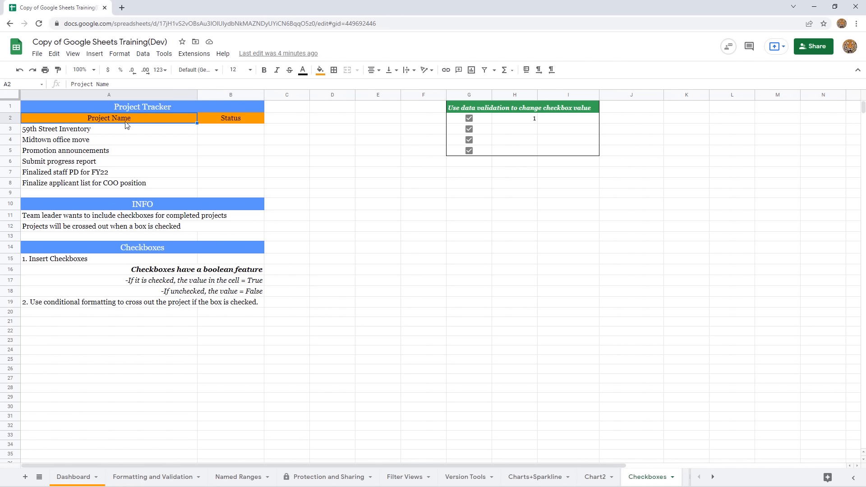
{"action": "left_click", "coordinate": [228, 132]}
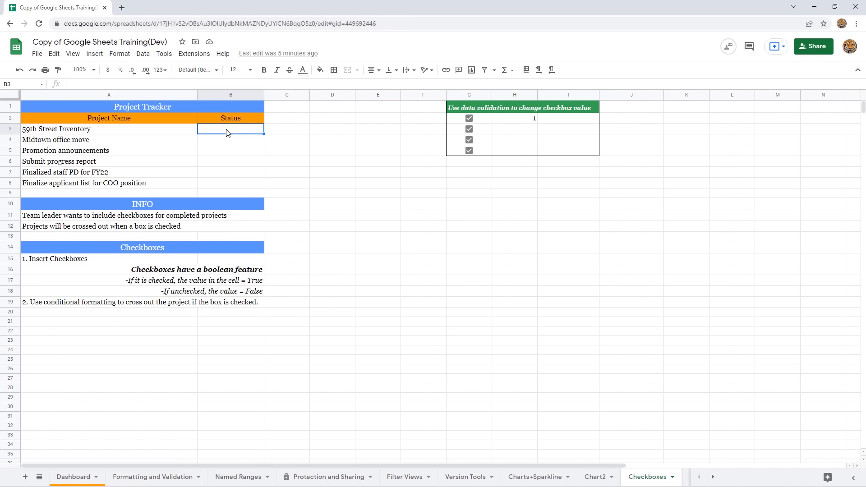
{"action": "left_click", "coordinate": [168, 134]}
{"action": "left_click", "coordinate": [171, 144]}
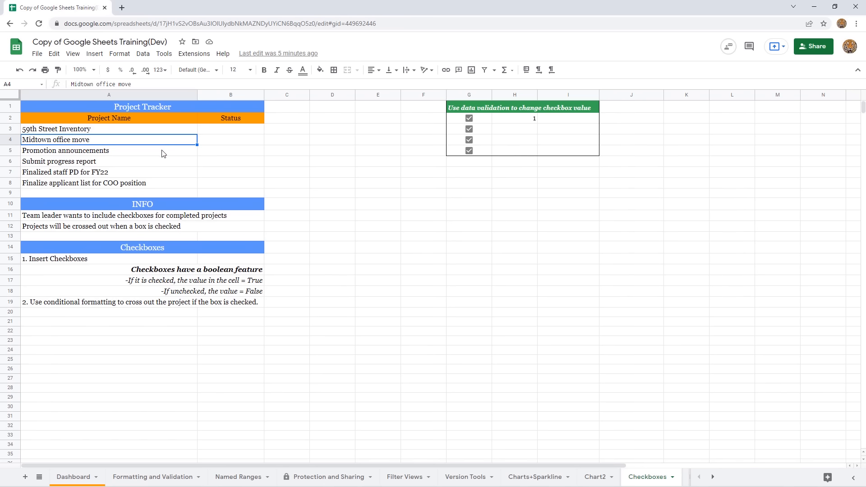
{"action": "left_click", "coordinate": [162, 154]}
{"action": "left_click", "coordinate": [168, 164]}
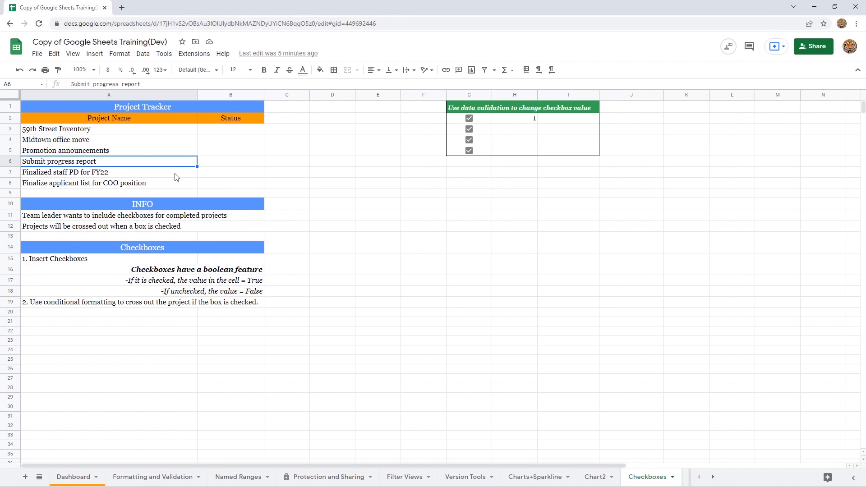
{"action": "left_click", "coordinate": [175, 175]}
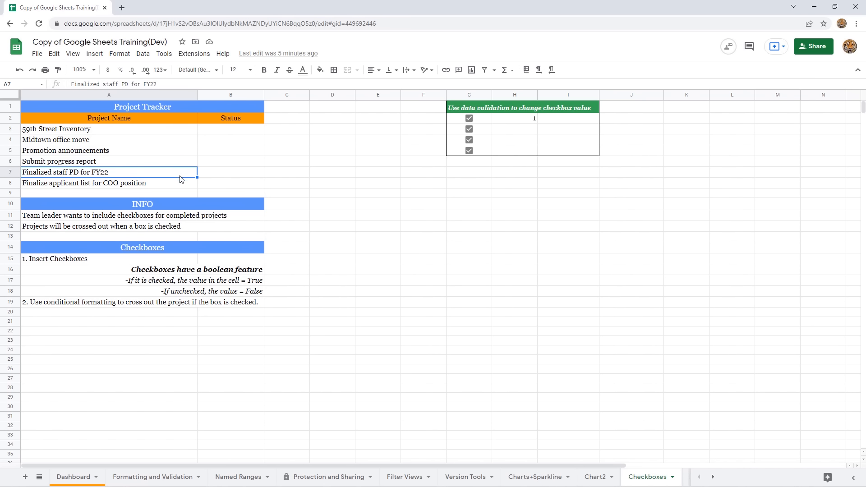
{"action": "left_click", "coordinate": [182, 185]}
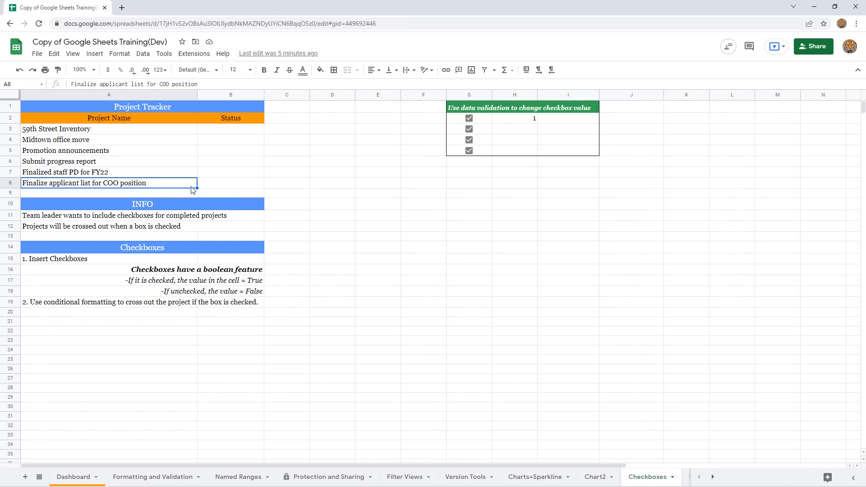
{"action": "left_click", "coordinate": [93, 219]}
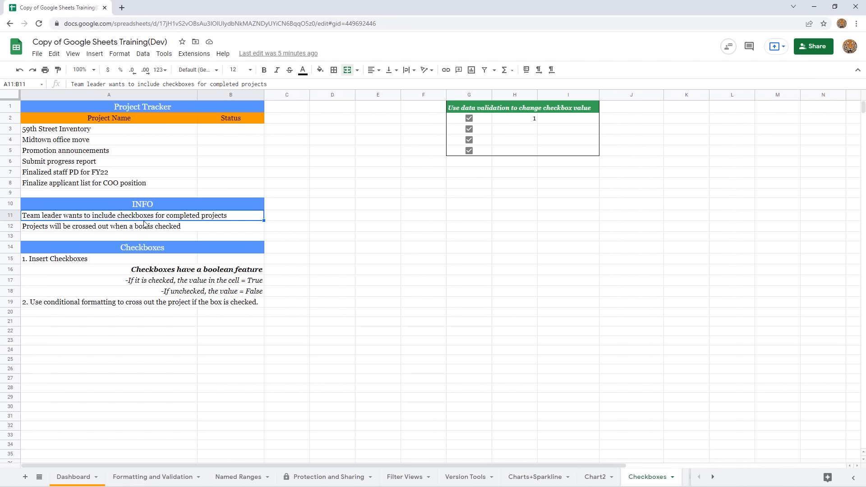
{"action": "left_click", "coordinate": [92, 228]}
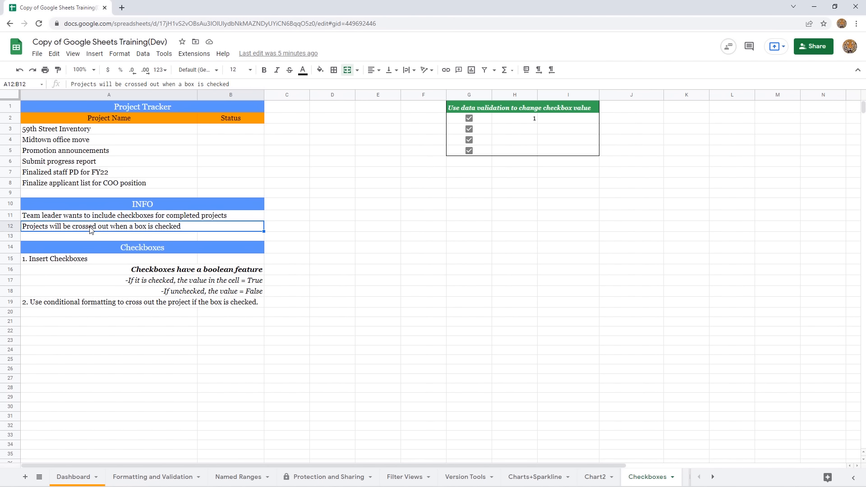
{"action": "left_click", "coordinate": [62, 131]}
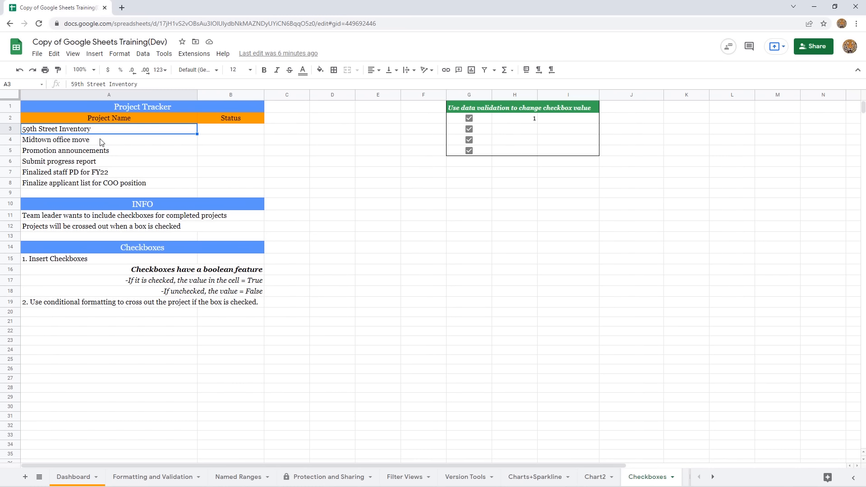
{"action": "left_click", "coordinate": [235, 130]}
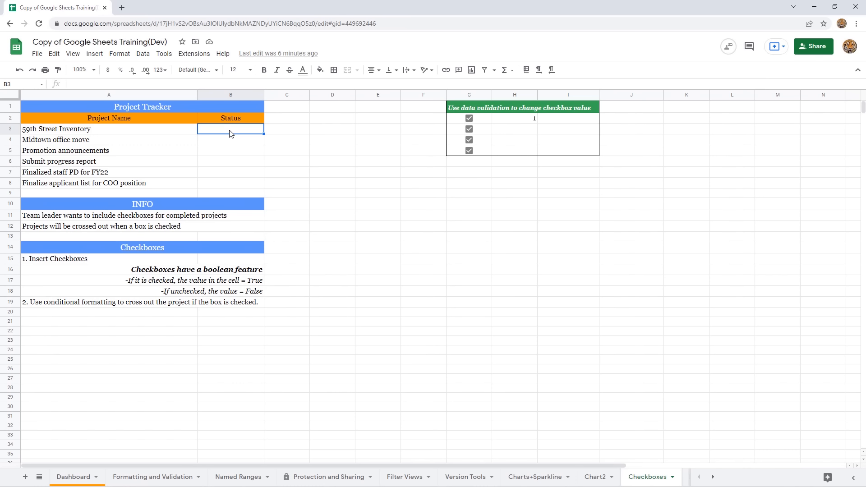
{"action": "left_click", "coordinate": [75, 132]}
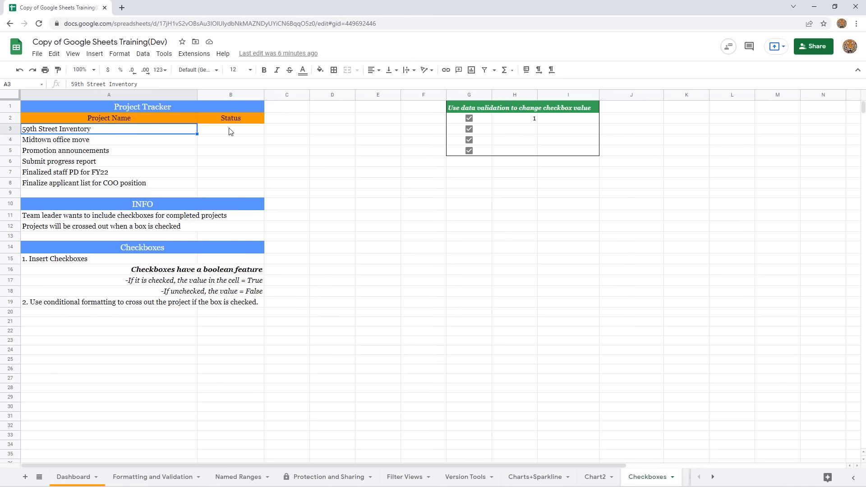
Step: Insert checkboxes in the Status cells B3:B8 of the project tracker
{"action": "left_click_drag", "start_coordinate": [232, 131], "coordinate": [222, 183]}
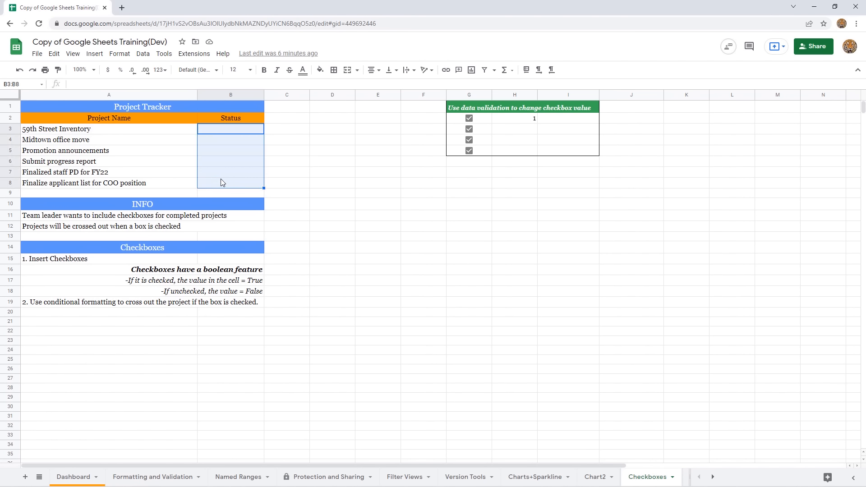
{"action": "left_click", "coordinate": [97, 55]}
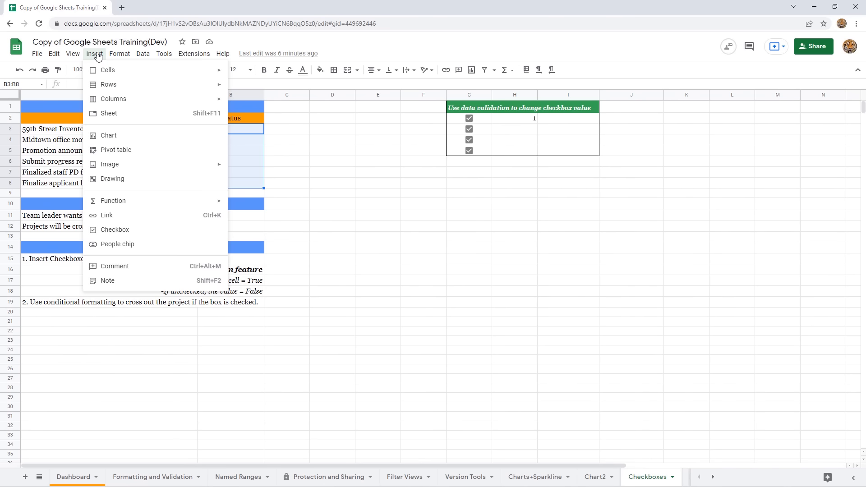
{"action": "left_click", "coordinate": [123, 231]}
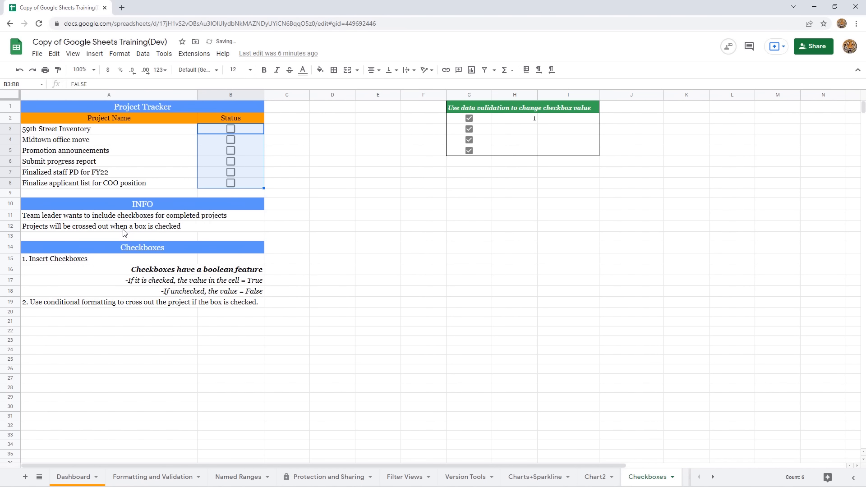
{"action": "left_click", "coordinate": [308, 151]}
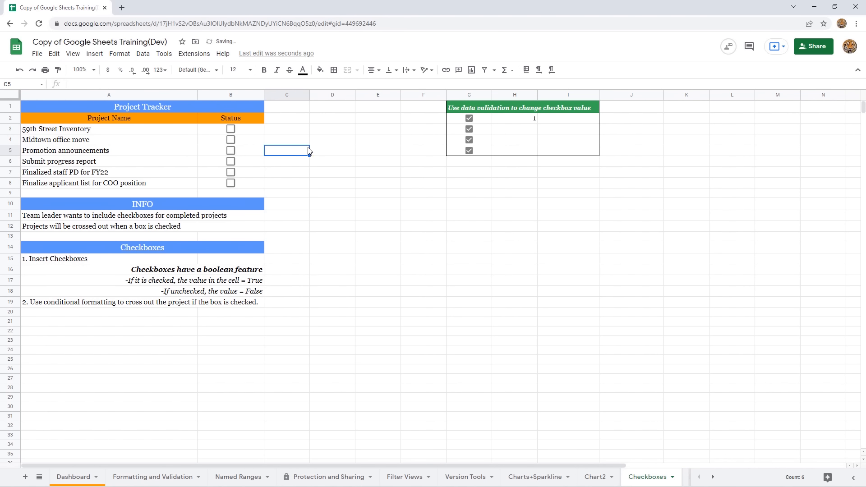
Step: Test the 59th Street Inventory checkbox by checking and unchecking it, and read the notes on checkbox Boolean values
{"action": "left_click", "coordinate": [230, 130]}
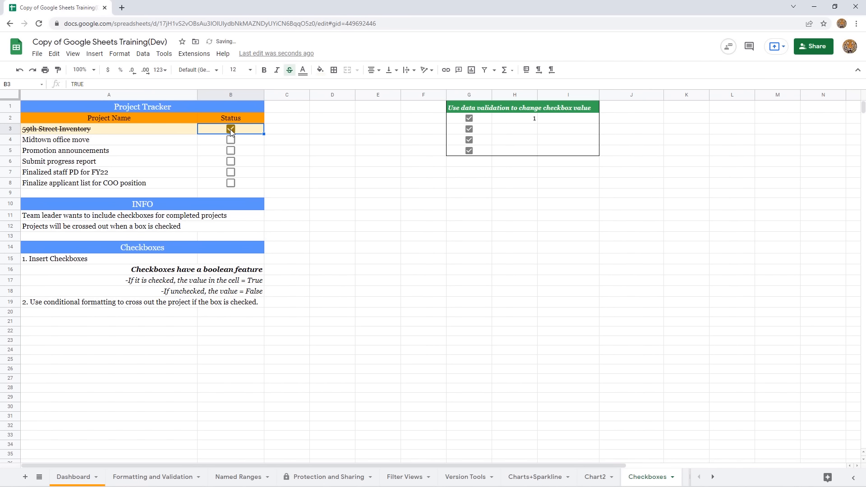
{"action": "left_click", "coordinate": [230, 130]}
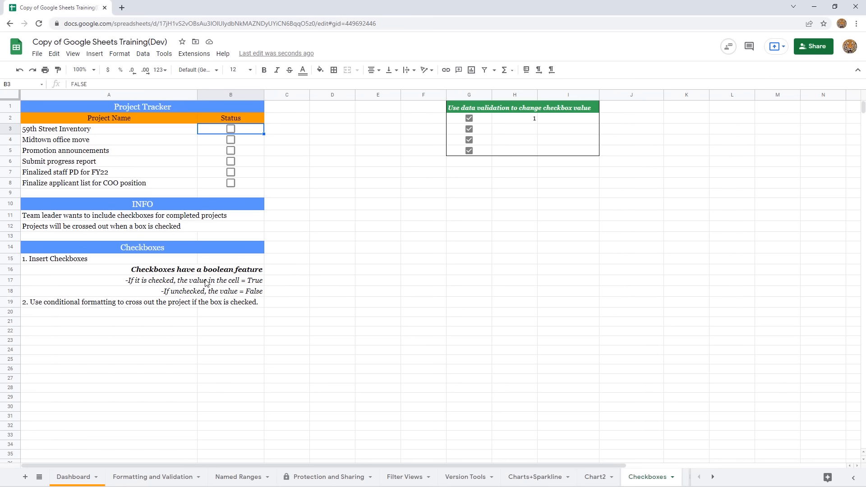
{"action": "left_click", "coordinate": [172, 272]}
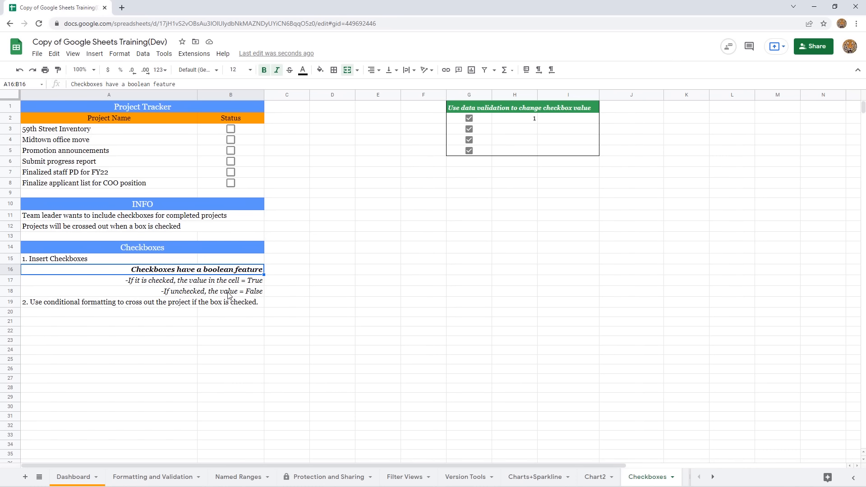
{"action": "left_click", "coordinate": [281, 289]}
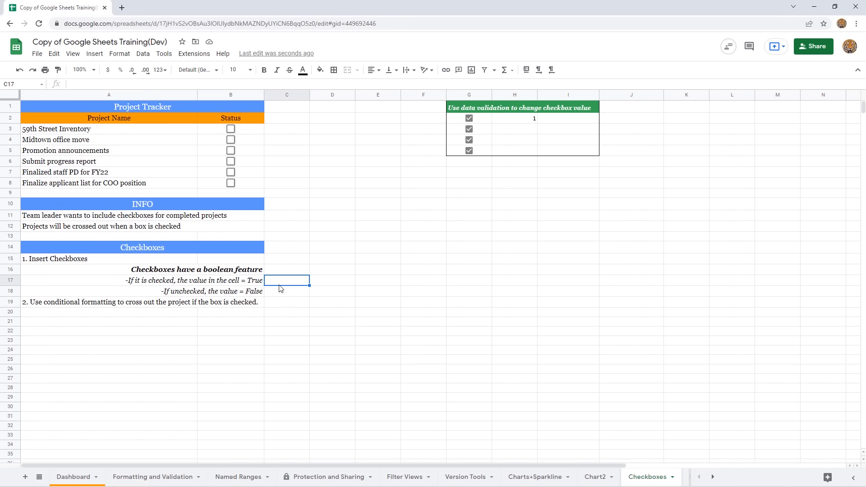
{"action": "key", "text": "Down"}
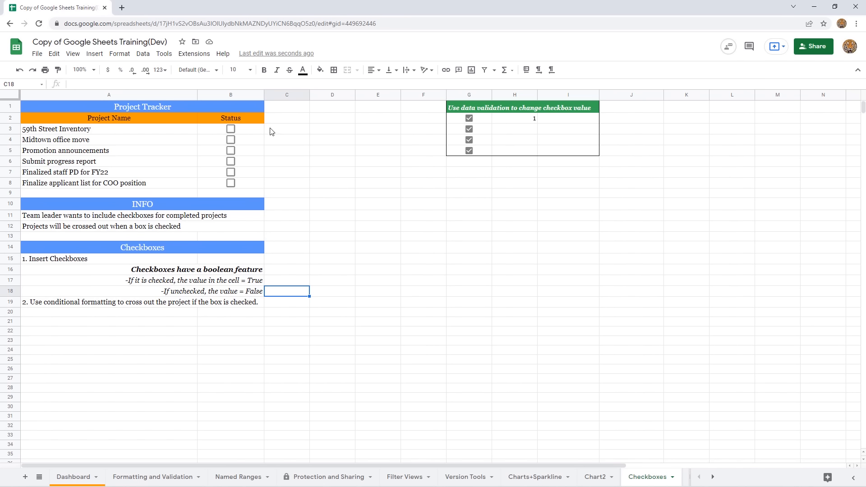
Step: Enter =B3 in cell C3 to display the Boolean value of the 59th Street Inventory checkbox
{"action": "left_click", "coordinate": [261, 134]}
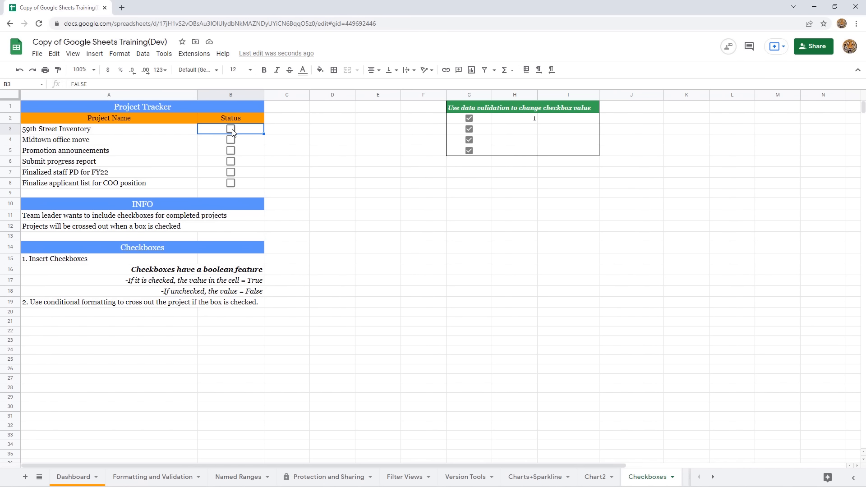
{"action": "left_click", "coordinate": [284, 131]}
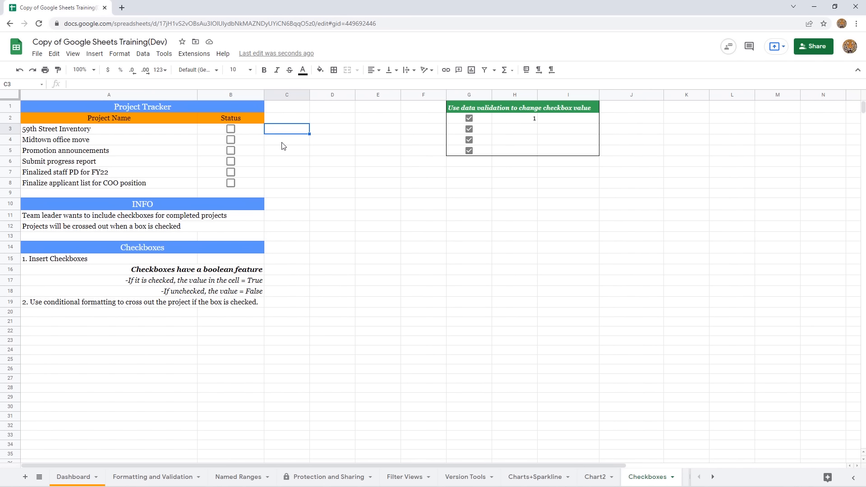
{"action": "type", "text": "="}
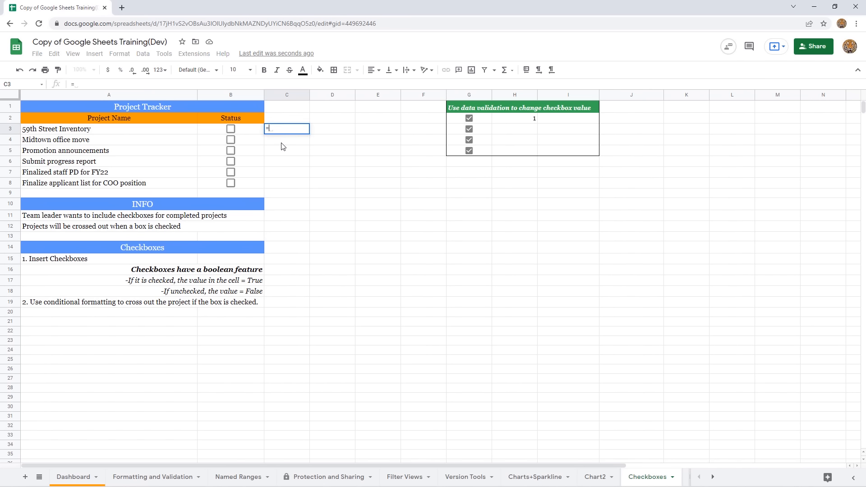
{"action": "left_click", "coordinate": [248, 133]}
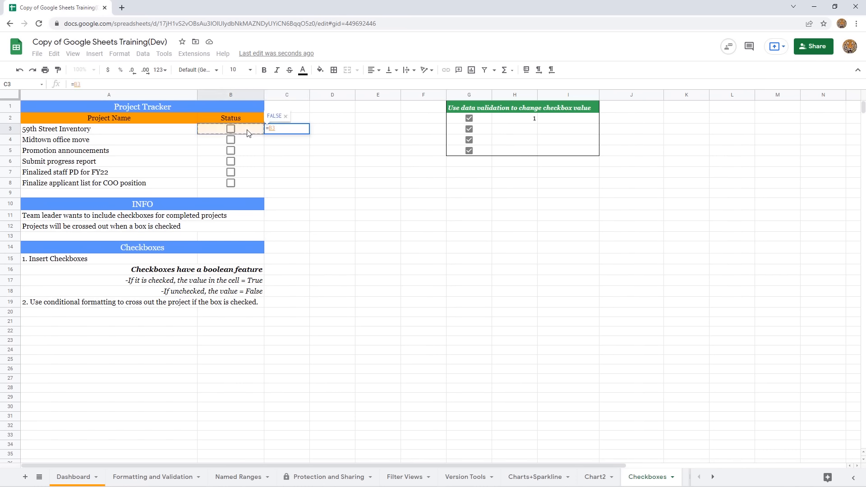
{"action": "key", "text": "Return"}
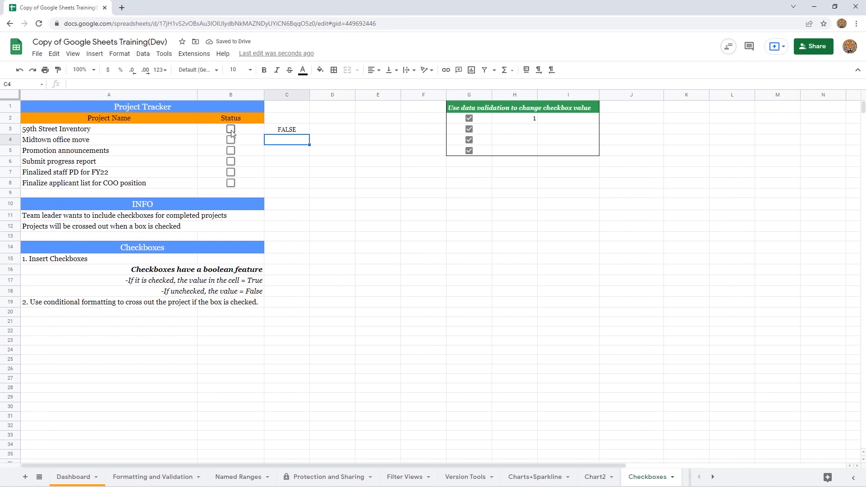
Step: Check and uncheck 59th Street Inventory to compare its Boolean values, and delete the formula from C3
{"action": "left_click", "coordinate": [231, 130]}
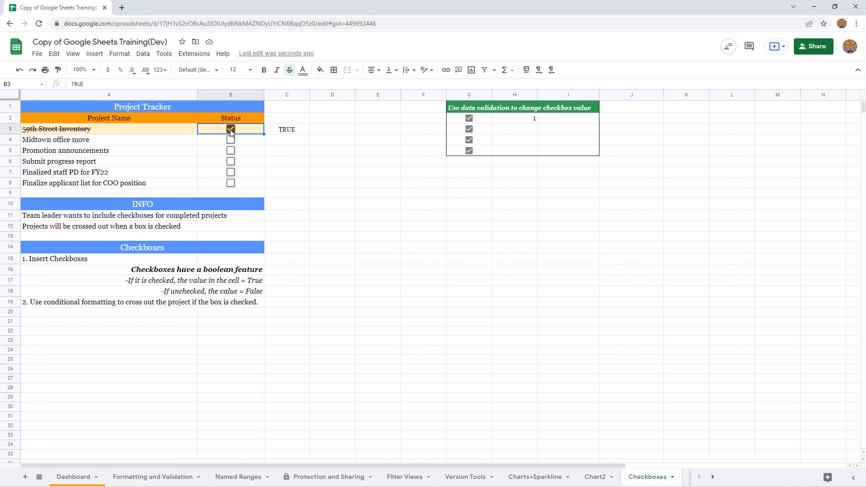
{"action": "double_click", "coordinate": [77, 84]}
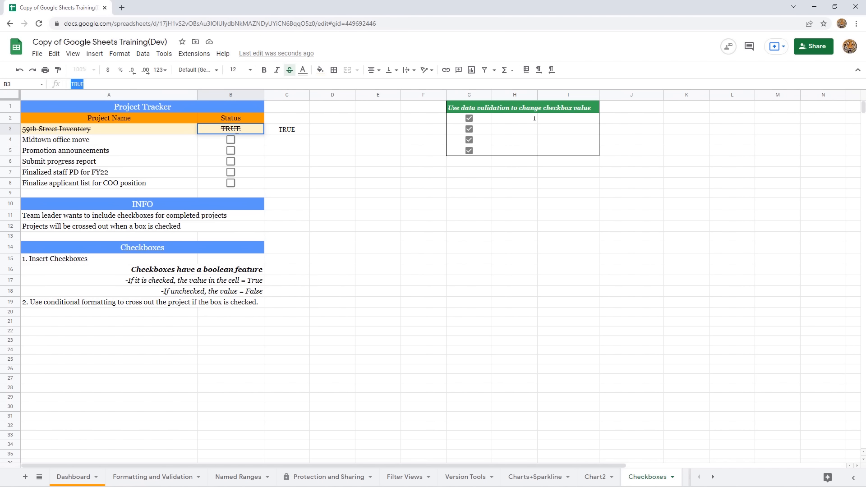
{"action": "left_click", "coordinate": [290, 163]}
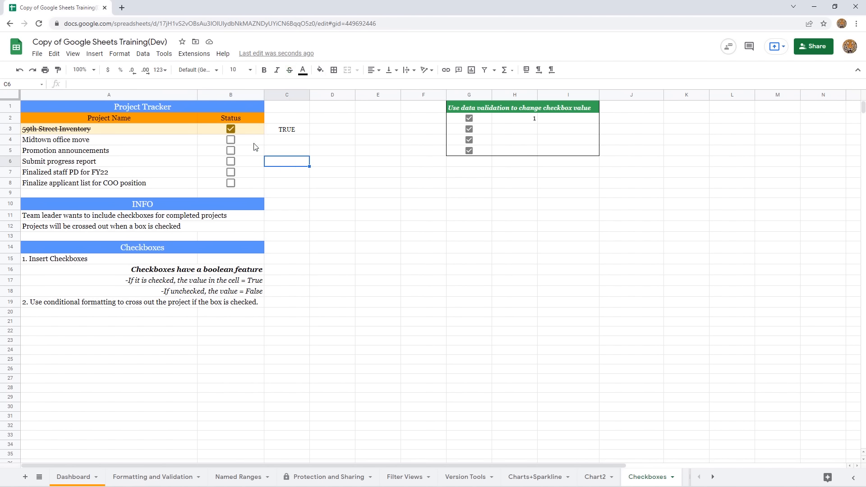
{"action": "left_click", "coordinate": [231, 128]}
{"action": "left_click", "coordinate": [298, 132]}
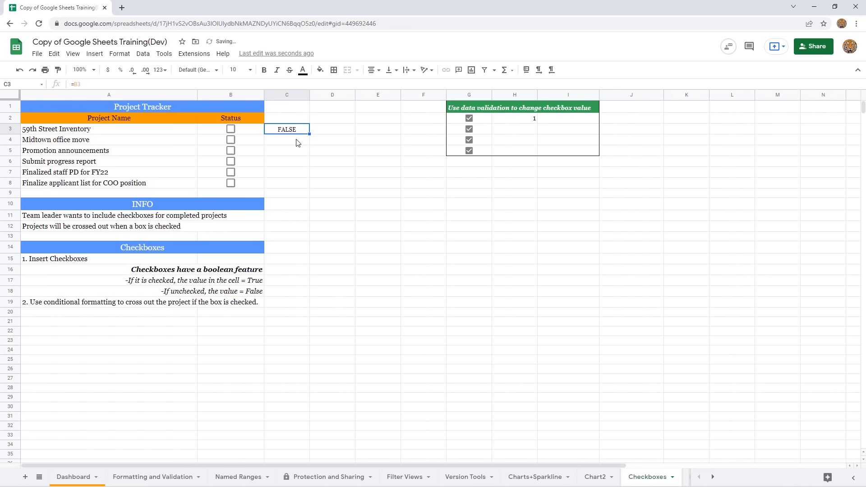
{"action": "key", "text": "Delete"}
Step: Open the conditional formatting rule for project names A3:A8 and examine its range, condition options, and custom formula =$B3
{"action": "left_click_drag", "start_coordinate": [184, 137], "coordinate": [177, 179]}
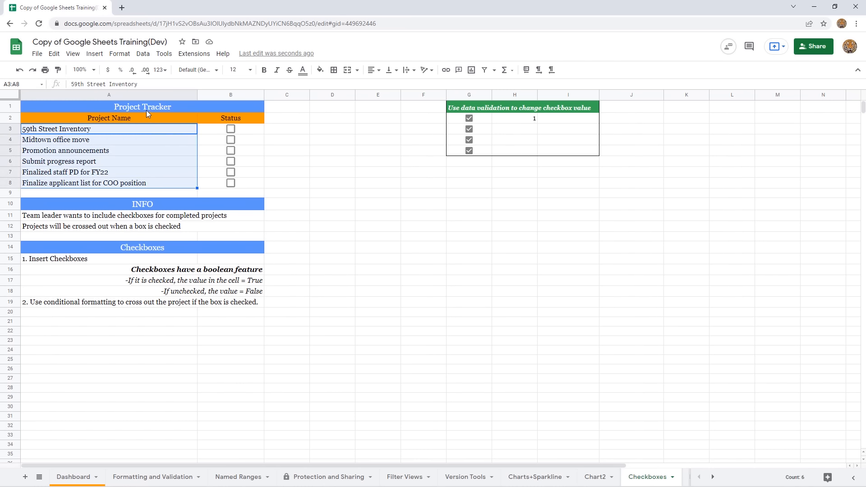
{"action": "left_click", "coordinate": [120, 53]}
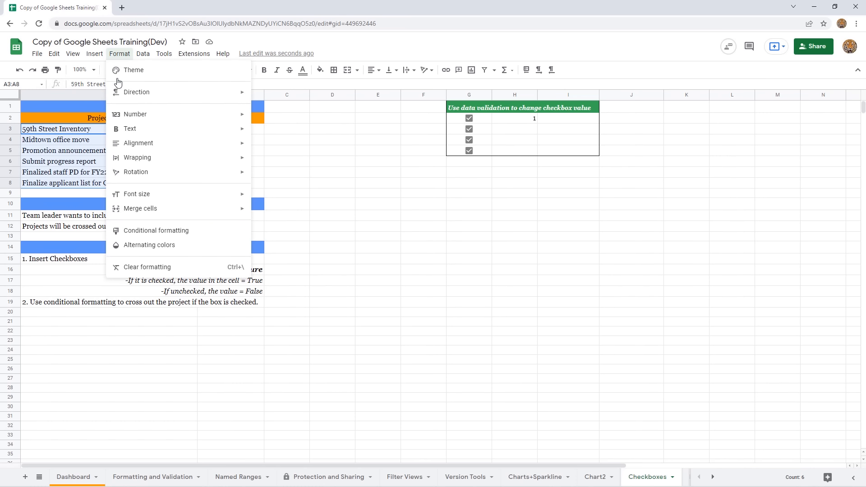
{"action": "left_click", "coordinate": [163, 235]}
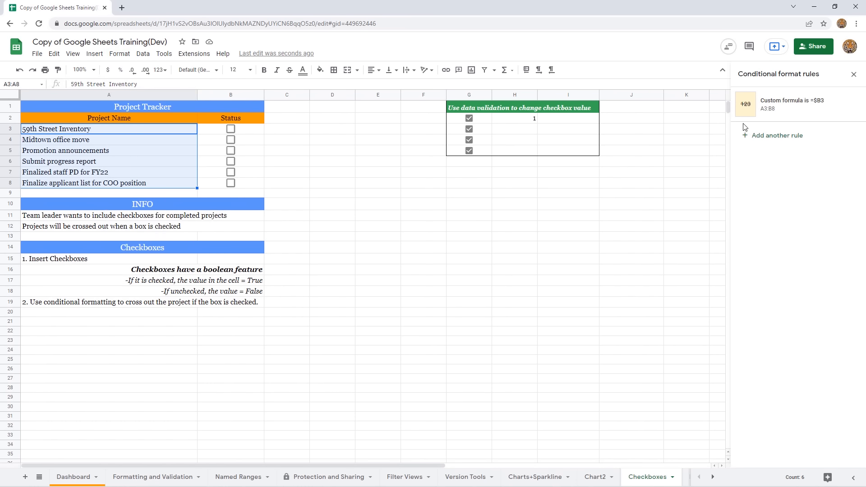
{"action": "left_click", "coordinate": [796, 114]}
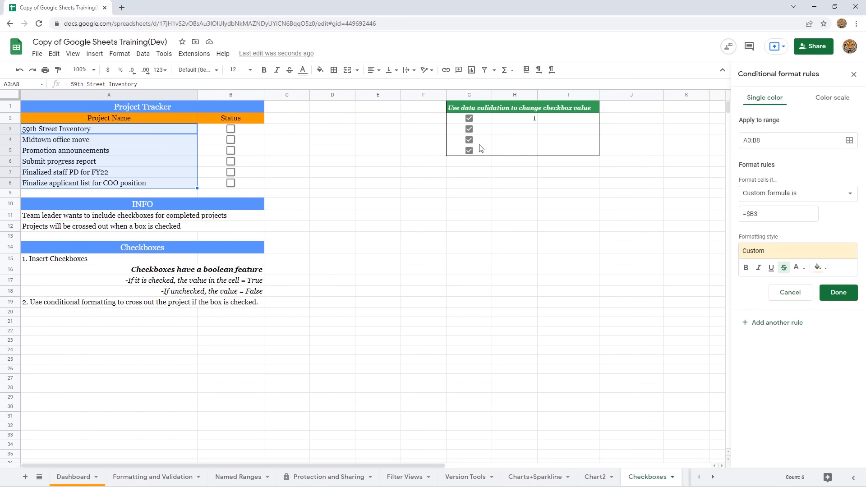
{"action": "left_click", "coordinate": [851, 198]}
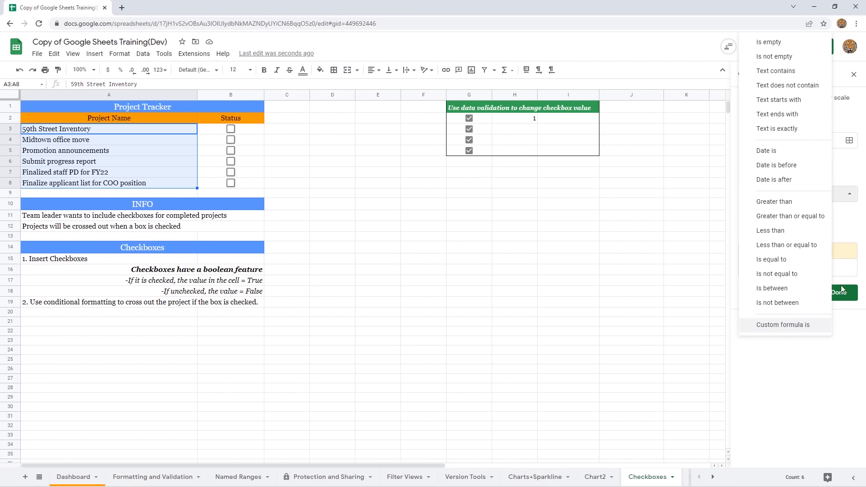
{"action": "left_click", "coordinate": [823, 358]}
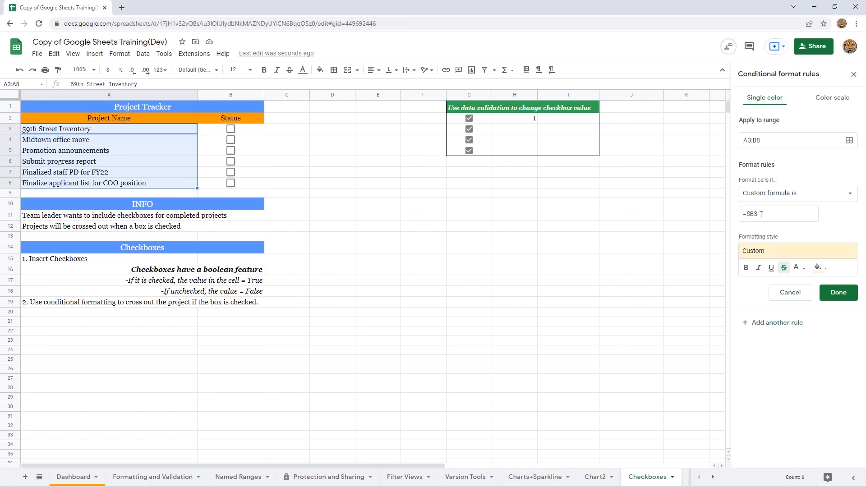
{"action": "left_click_drag", "start_coordinate": [762, 216], "coordinate": [742, 216]}
{"action": "left_click", "coordinate": [762, 216]}
{"action": "left_click", "coordinate": [475, 237]}
Step: Relate the Midtown office move row to the rule, and check the Status boxes for 59th Street Inventory and Submit progress report
{"action": "left_click", "coordinate": [255, 143]}
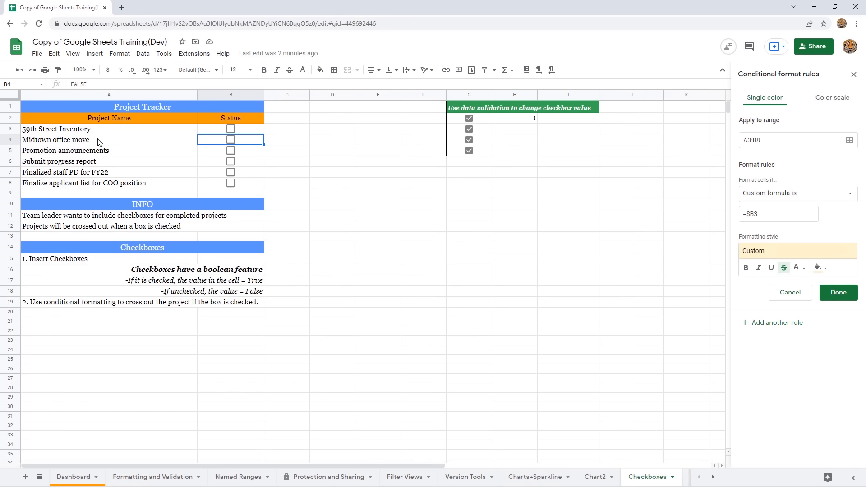
{"action": "left_click", "coordinate": [85, 144]}
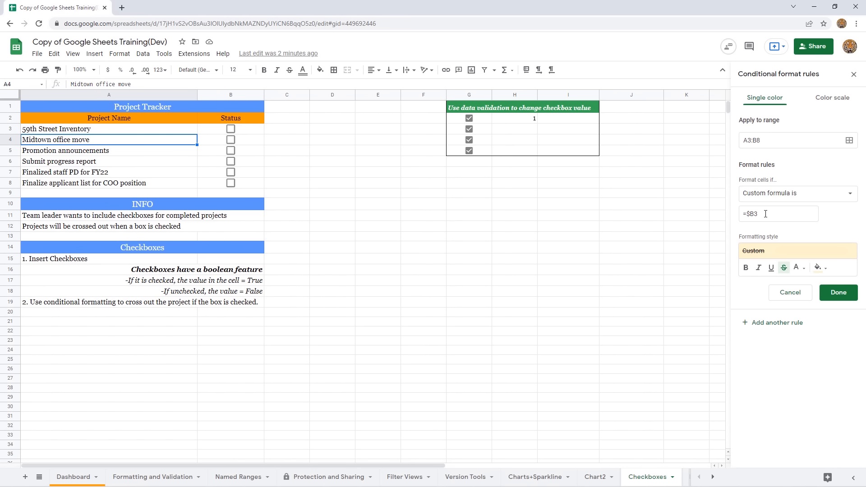
{"action": "left_click", "coordinate": [232, 129]}
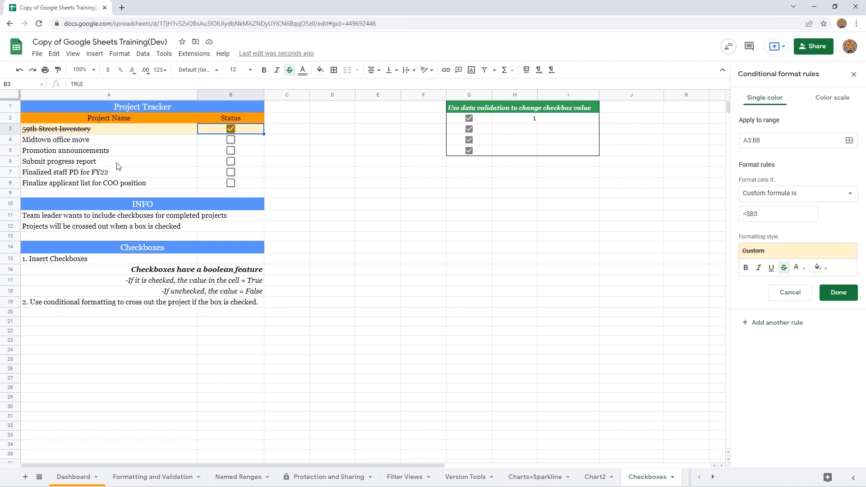
{"action": "left_click", "coordinate": [232, 161]}
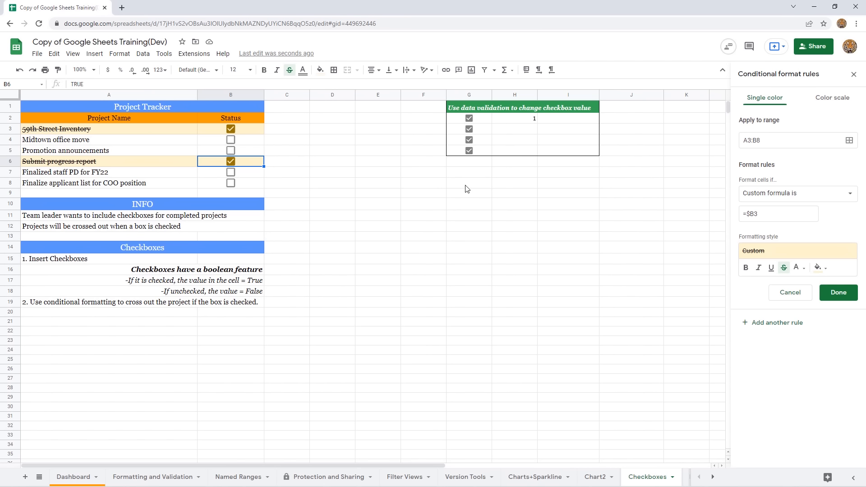
Step: Set the data validation of checkboxes G2:G5 to custom cell values: 5 when checked and 2 when unchecked
{"action": "left_click", "coordinate": [483, 120]}
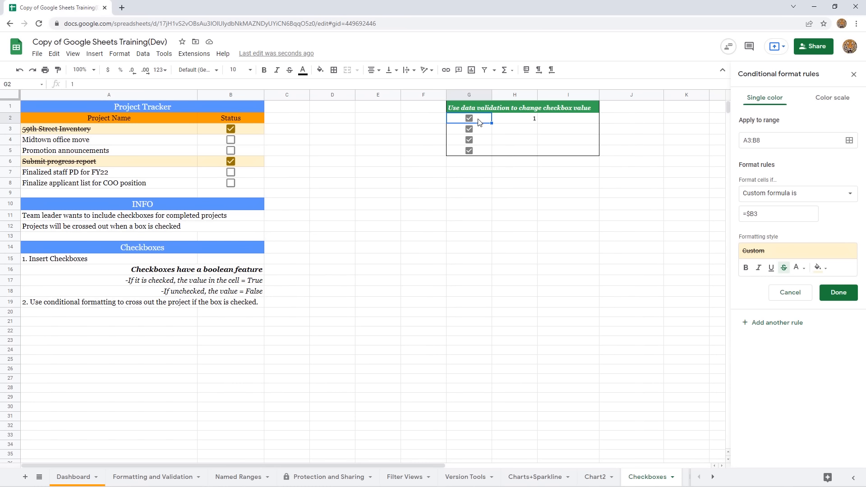
{"action": "left_click_drag", "start_coordinate": [480, 122], "coordinate": [480, 155]}
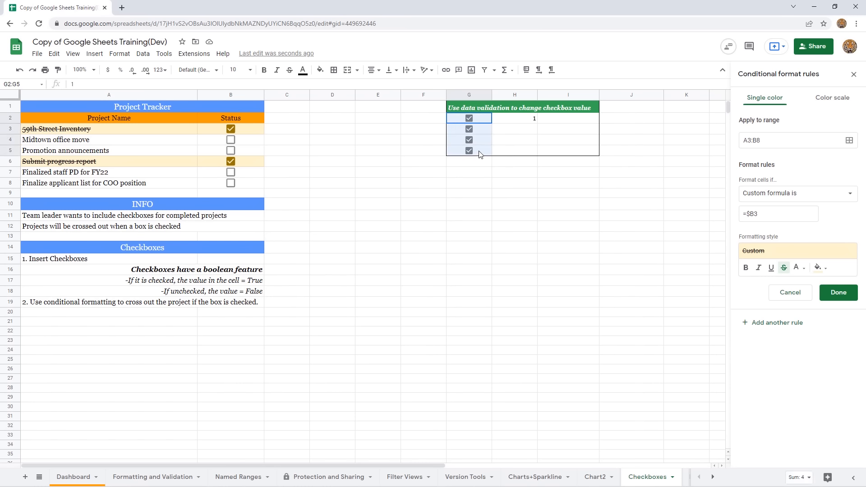
{"action": "left_click", "coordinate": [143, 53]}
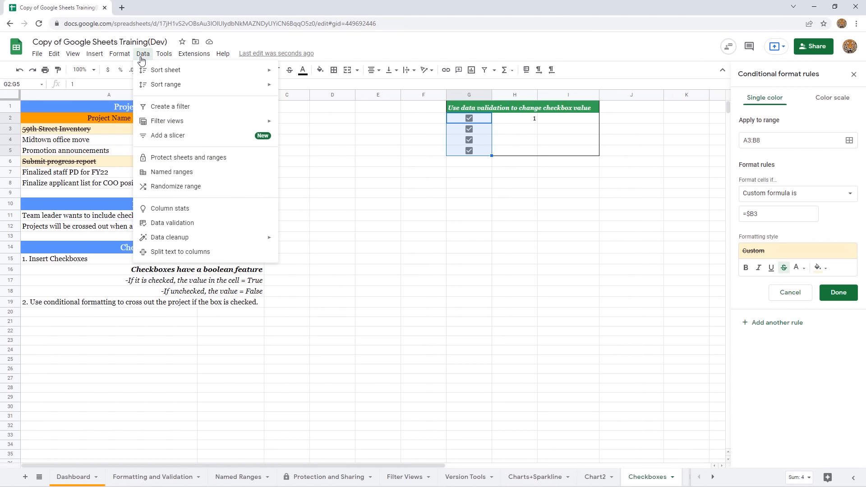
{"action": "left_click", "coordinate": [181, 224]}
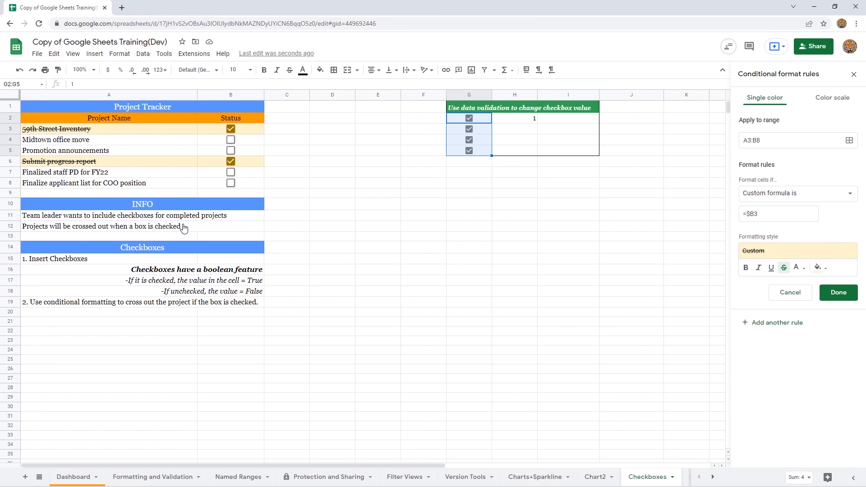
{"action": "left_click_drag", "start_coordinate": [462, 173], "coordinate": [473, 183]}
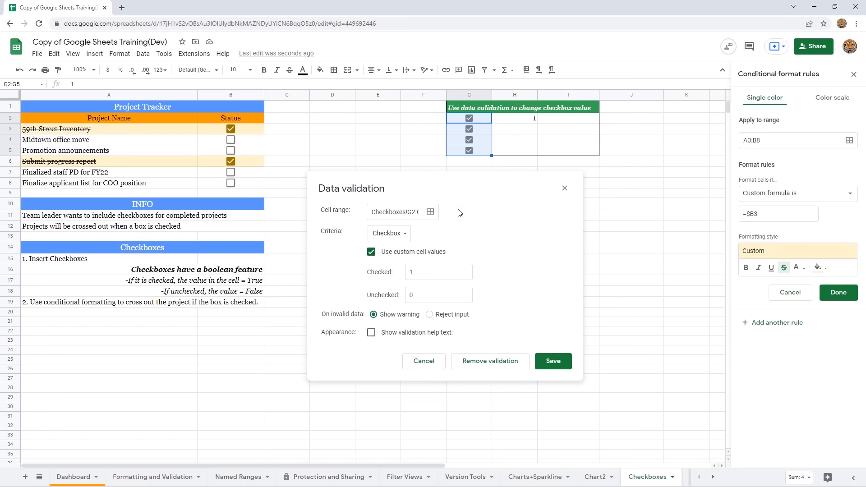
{"action": "left_click", "coordinate": [403, 237]}
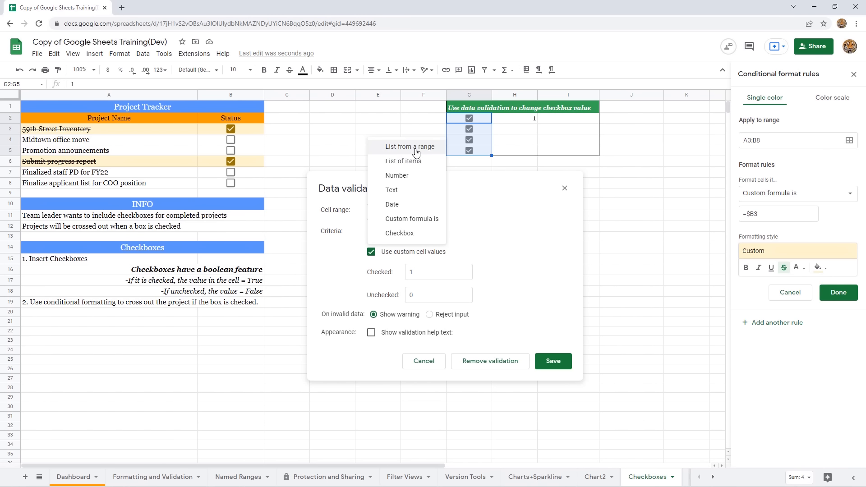
{"action": "left_click", "coordinate": [404, 236]}
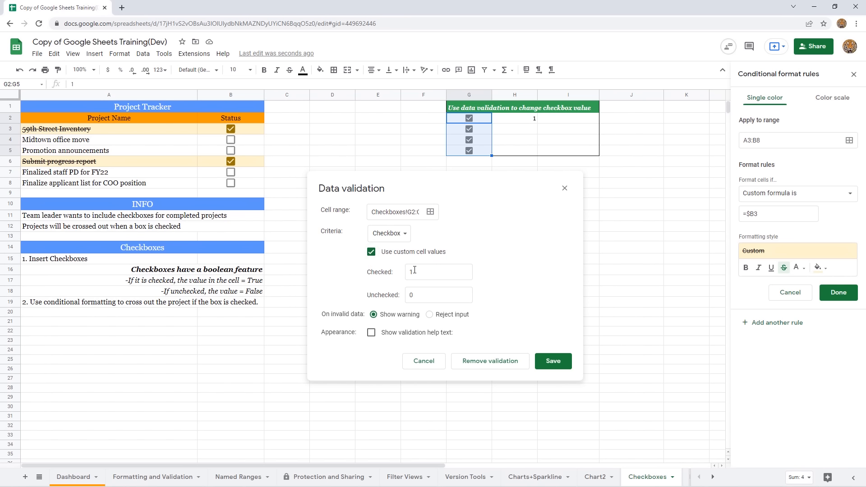
{"action": "double_click", "coordinate": [412, 273]}
{"action": "double_click", "coordinate": [422, 295]}
{"action": "type", "text": "2"}
{"action": "left_click", "coordinate": [550, 363]}
Step: Re-enter =G2 in cell H2 and test the custom values by unchecking and rechecking the G2 checkbox
{"action": "left_click", "coordinate": [526, 121]}
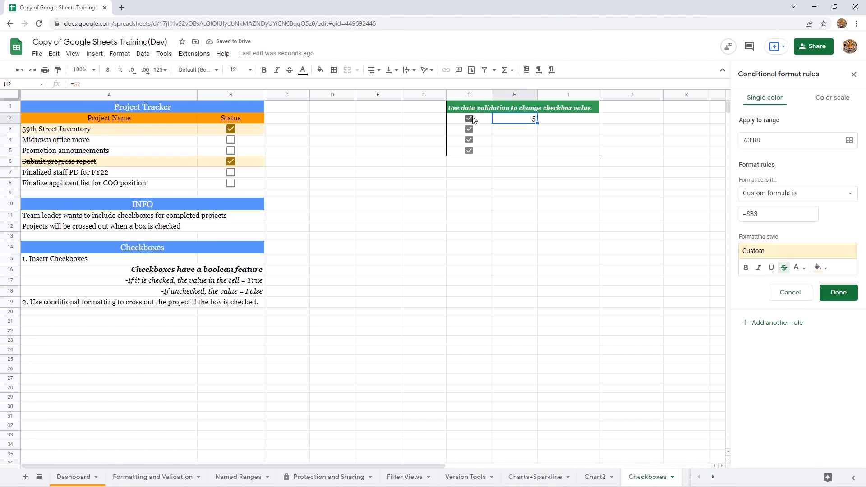
{"action": "type", "text": "="}
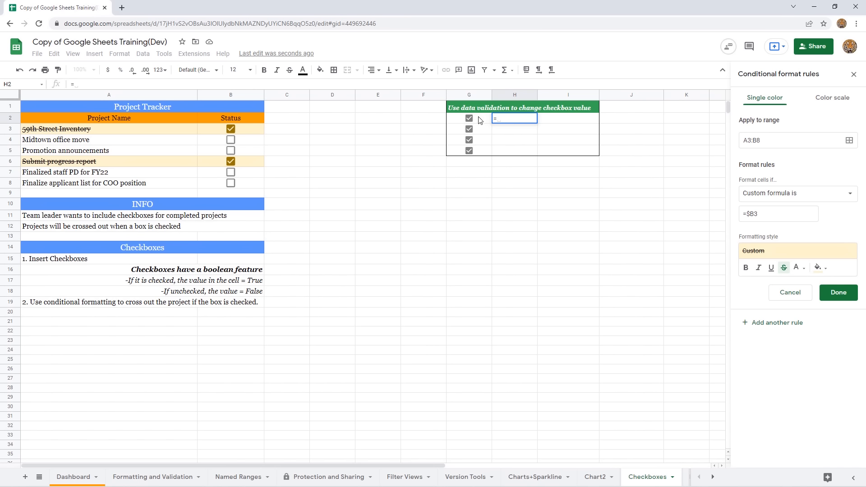
{"action": "left_click", "coordinate": [479, 119]}
{"action": "key", "text": "Return"}
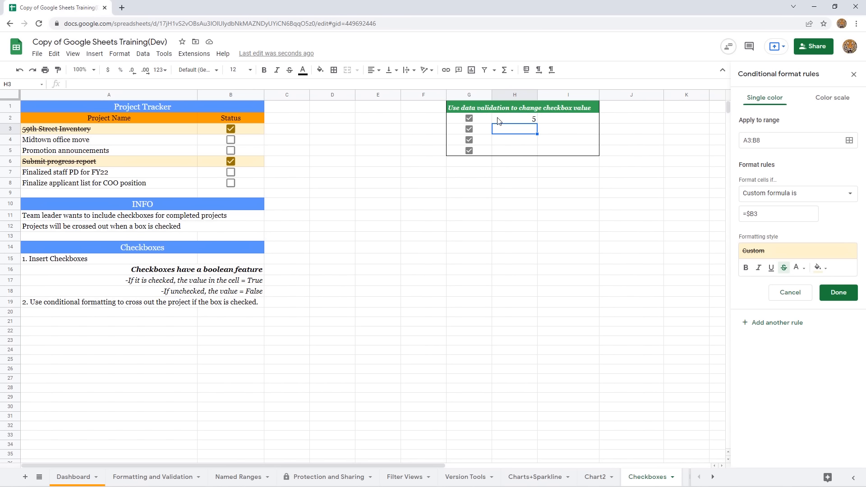
{"action": "left_click", "coordinate": [469, 118]}
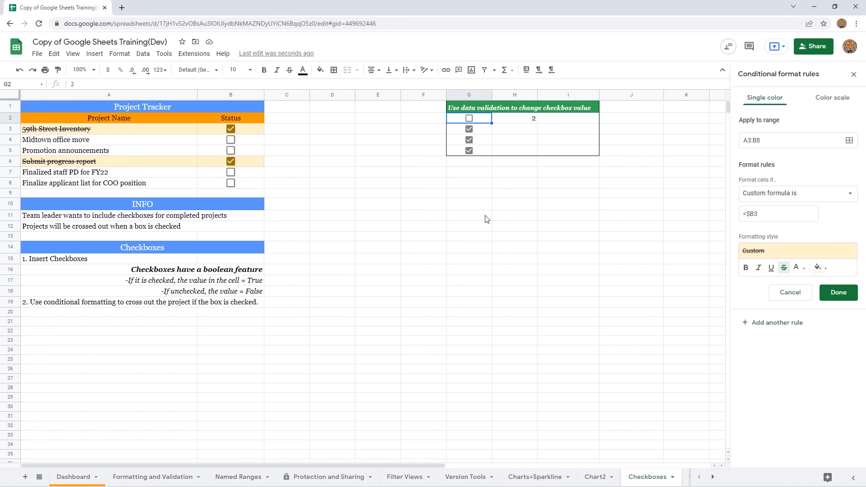
{"action": "left_click", "coordinate": [372, 183]}
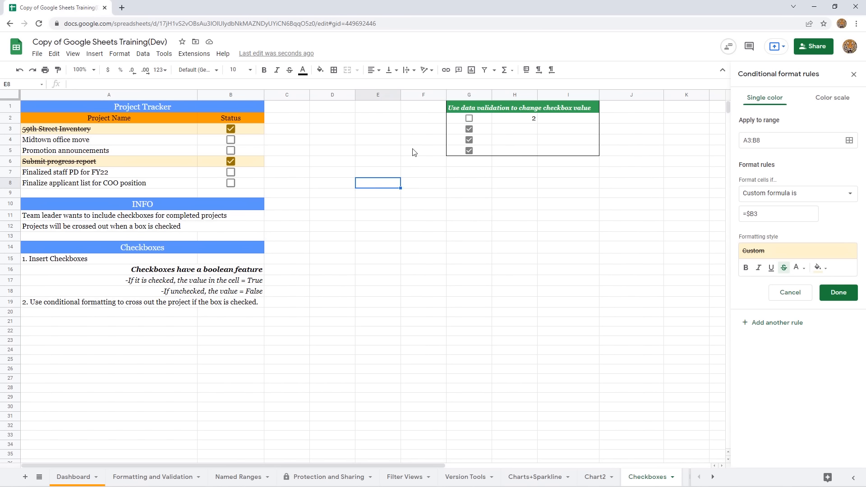
{"action": "left_click", "coordinate": [469, 119]}
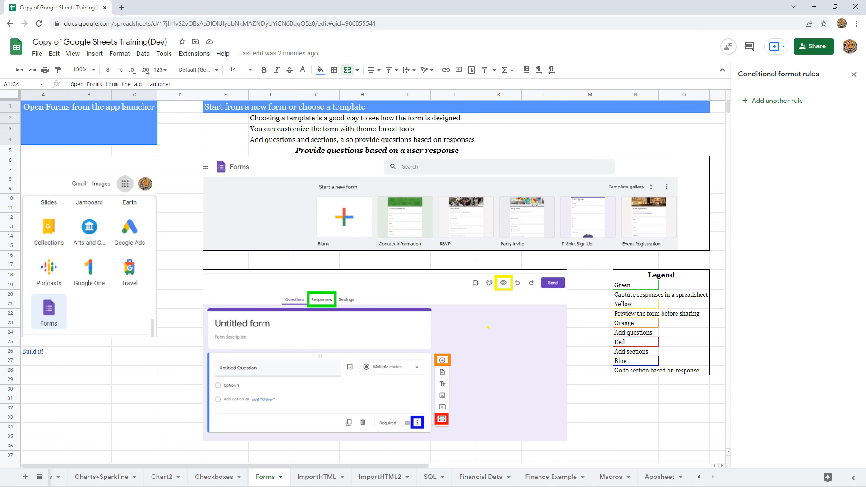
Step: Close the conditional format rules, open Google Forms in a new browser tab, and start a blank form
{"action": "left_click", "coordinate": [854, 74]}
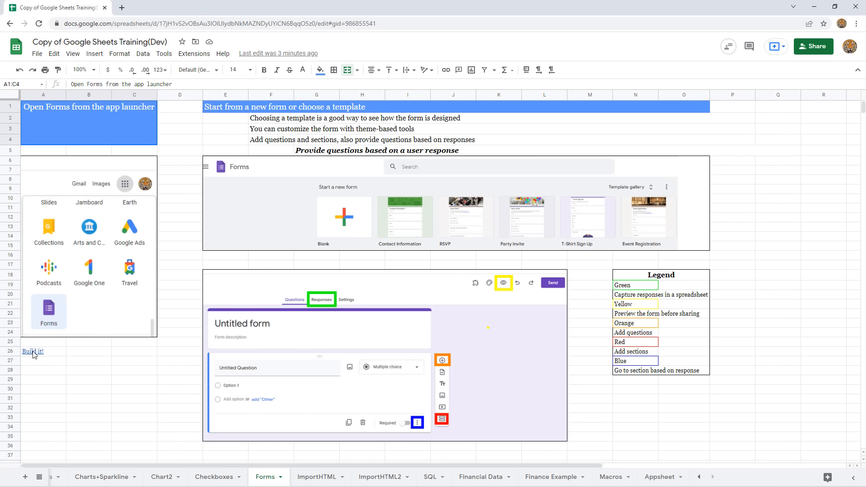
{"action": "mouse_move", "coordinate": [33, 355]}
{"action": "left_click", "coordinate": [121, 8]}
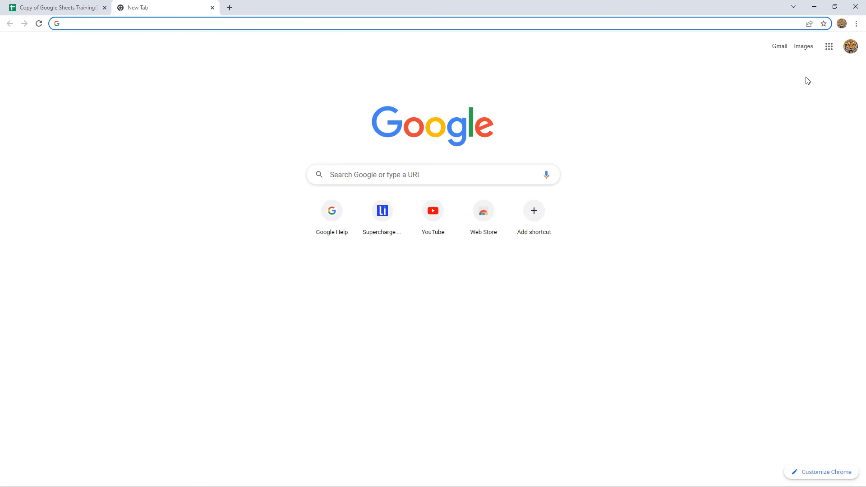
{"action": "left_click", "coordinate": [830, 47]}
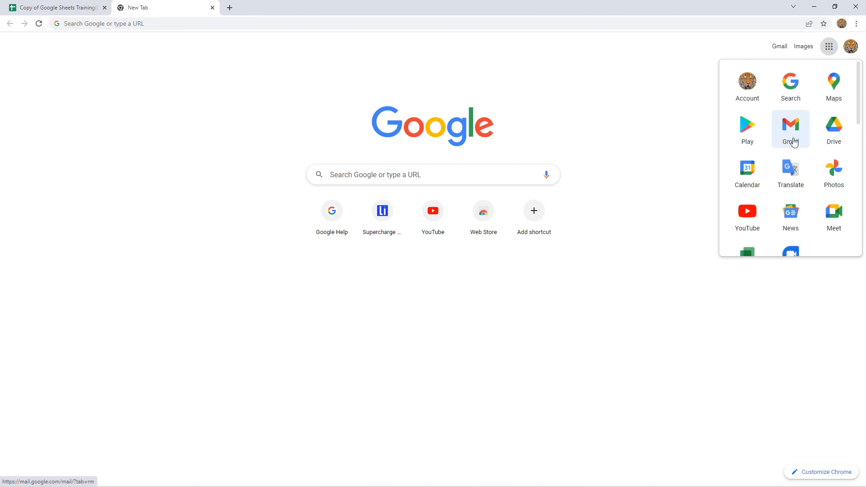
{"action": "scroll", "coordinate": [793, 139], "scroll_direction": "down", "scroll_amount": 5}
{"action": "scroll", "coordinate": [792, 137], "scroll_direction": "down", "scroll_amount": 4}
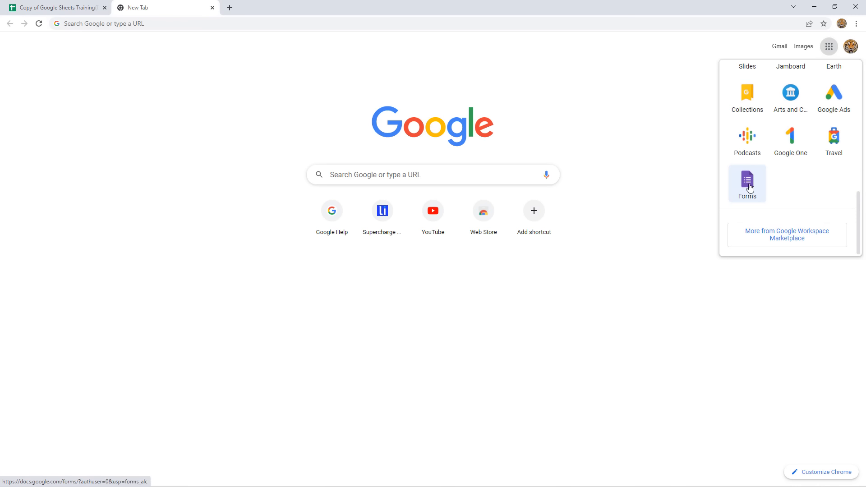
{"action": "left_click", "coordinate": [749, 188]}
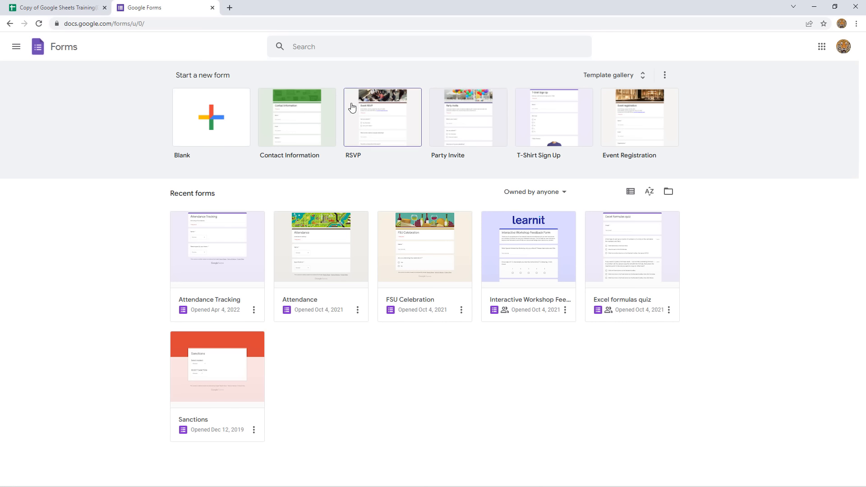
{"action": "left_click", "coordinate": [208, 125]}
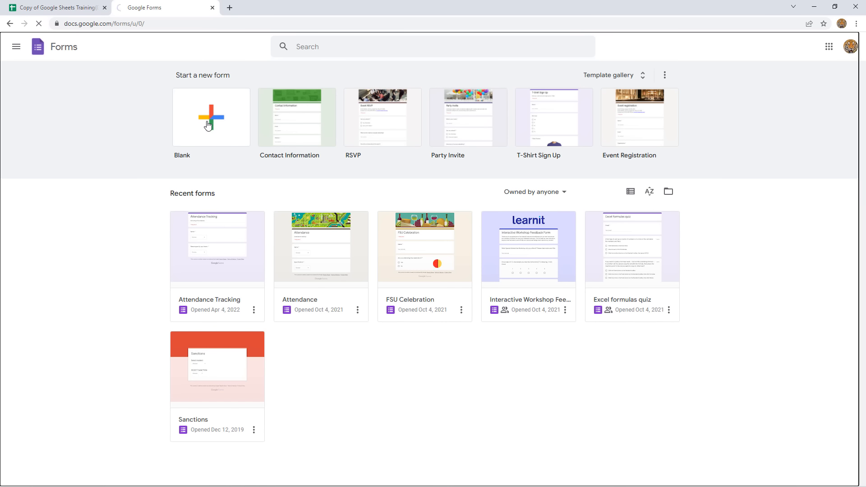
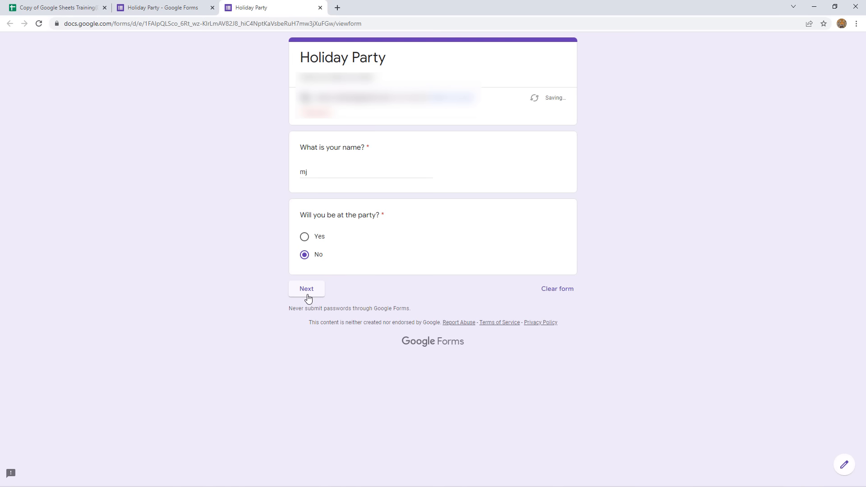
Step: Test the Holiday Party form's branching by advancing with No, going back and advancing with Yes, and close the preview
{"action": "left_click", "coordinate": [307, 294]}
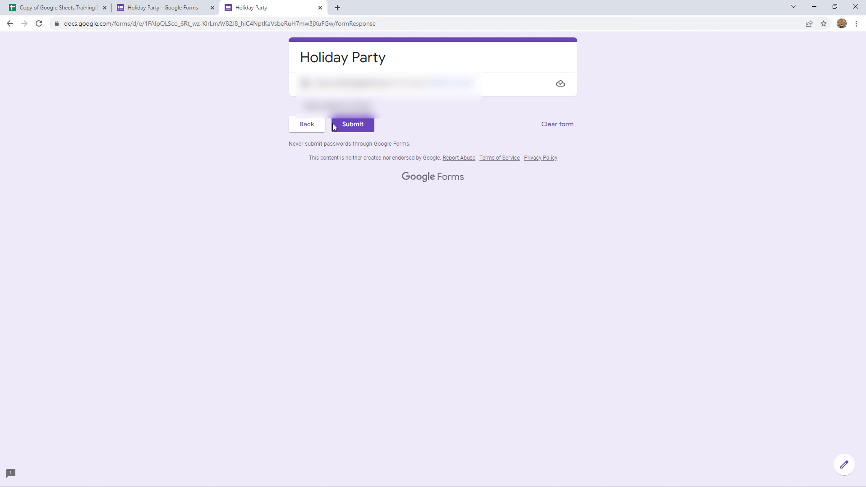
{"action": "left_click", "coordinate": [306, 130]}
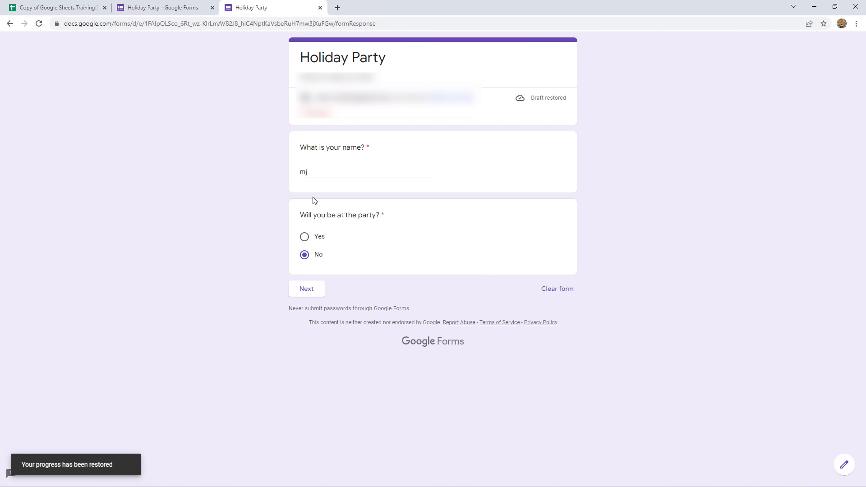
{"action": "left_click", "coordinate": [305, 236]}
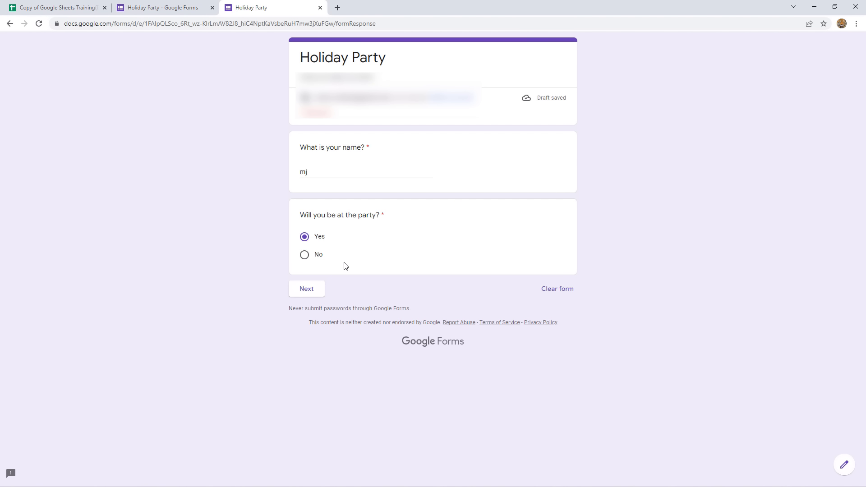
{"action": "left_click", "coordinate": [301, 293]}
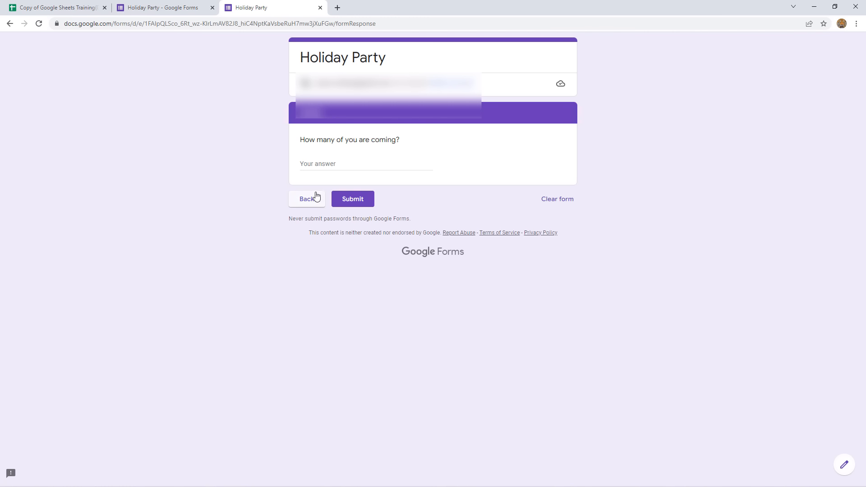
{"action": "left_click", "coordinate": [320, 8]}
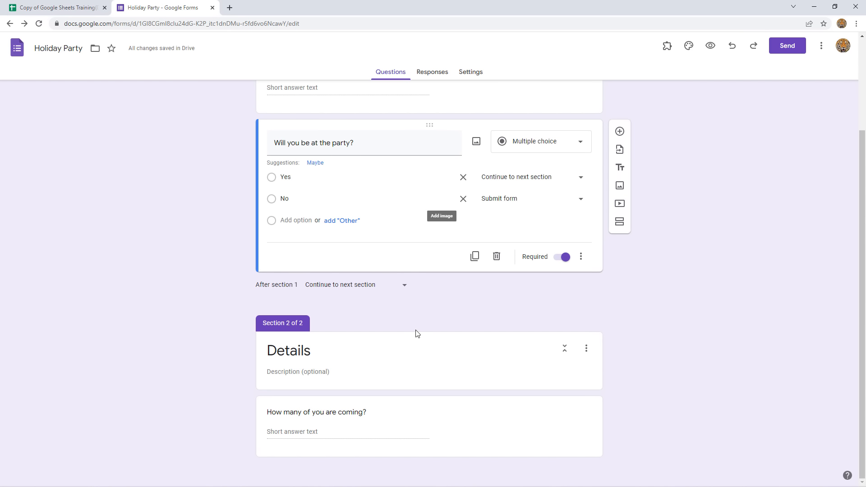
Step: Add a Checkboxes question titled "Bringing Anything?" after "How many of you are coming?" in the Details section
{"action": "left_click", "coordinate": [409, 406]}
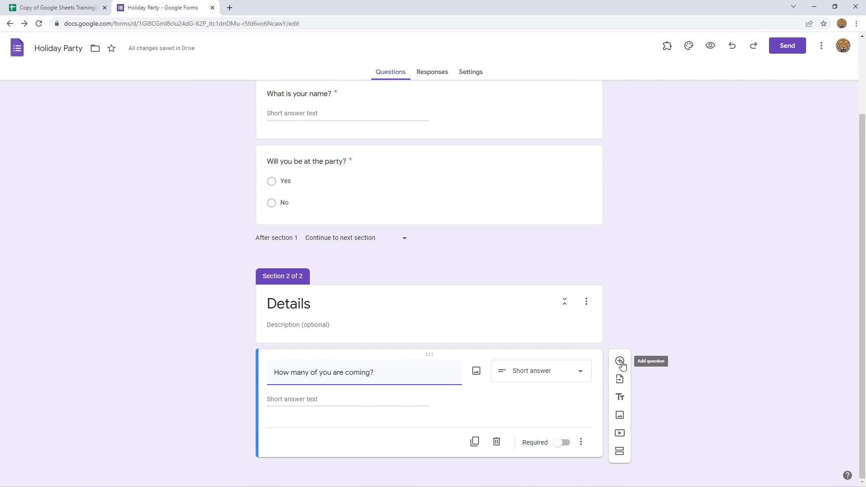
{"action": "left_click", "coordinate": [621, 362]}
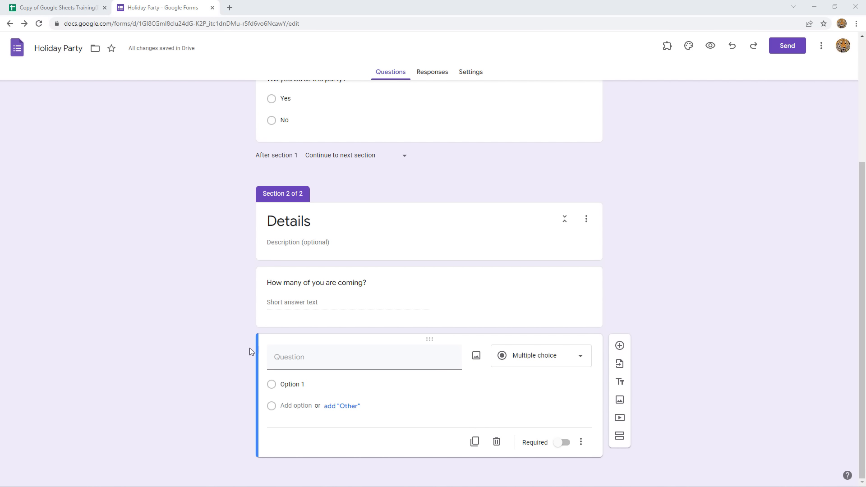
{"action": "left_click", "coordinate": [290, 358]}
{"action": "type", "text": "Bringing Anything?"}
{"action": "scroll", "coordinate": [309, 397], "scroll_direction": "down", "scroll_amount": 1}
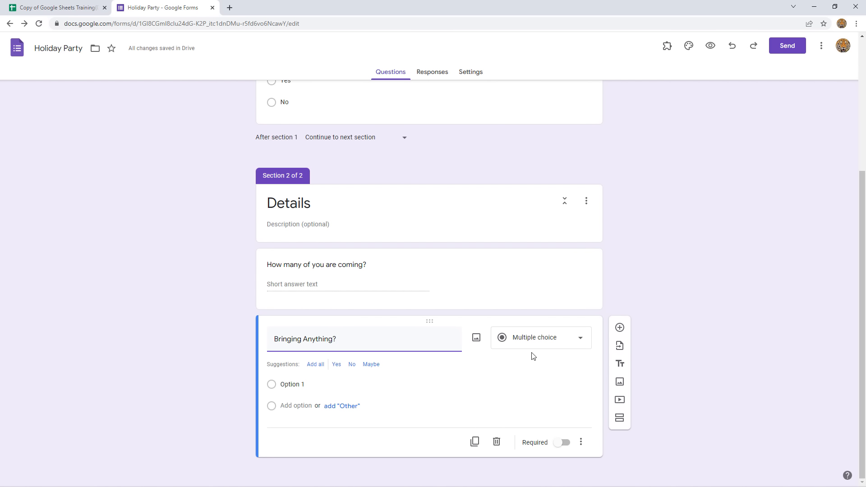
{"action": "left_click", "coordinate": [582, 342]}
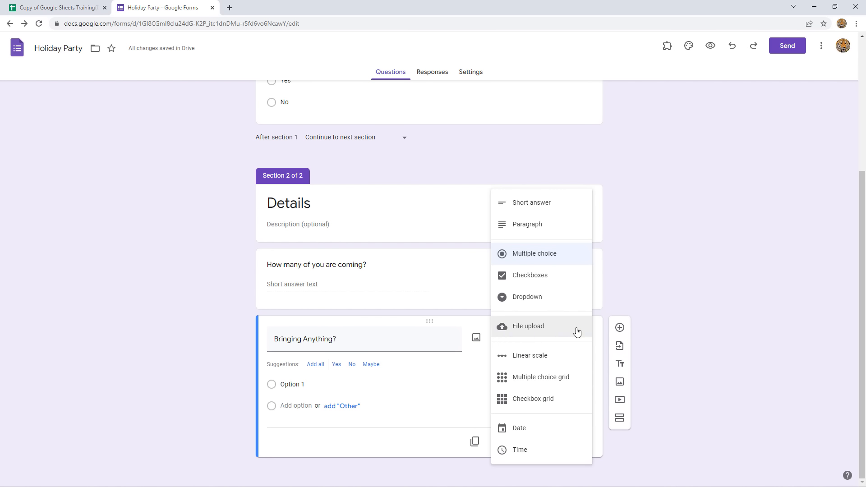
{"action": "left_click", "coordinate": [532, 278]}
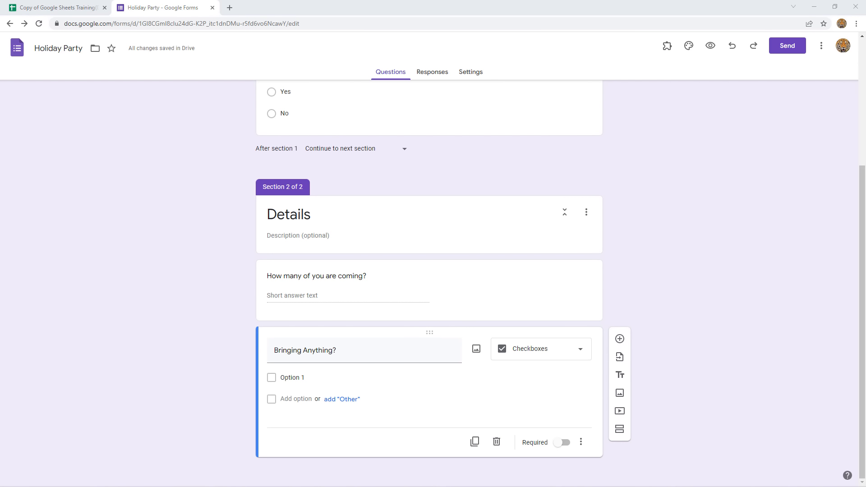
Step: Give the "Bringing Anything?" question the options Mains, Salad, Dessert, Drinks, Sides/Appetizers, No and Other
{"action": "left_click", "coordinate": [290, 378]}
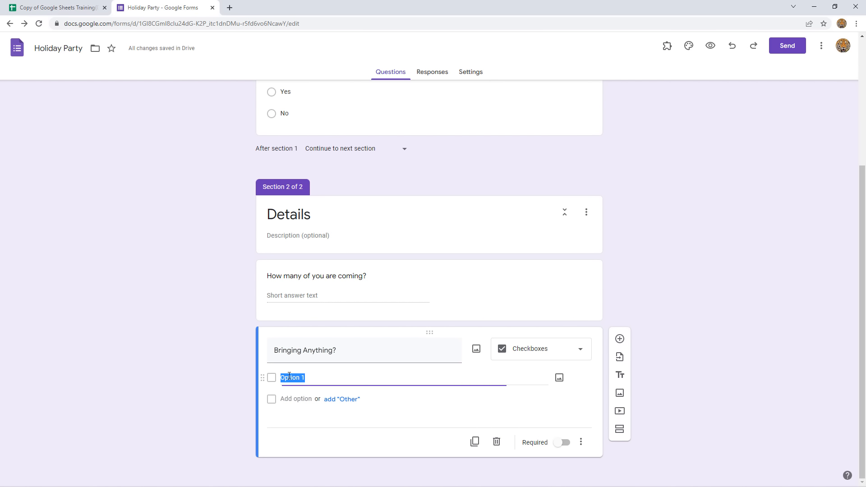
{"action": "type", "text": "Mains Salad Dessert Drinks Sides/Appetizers"}
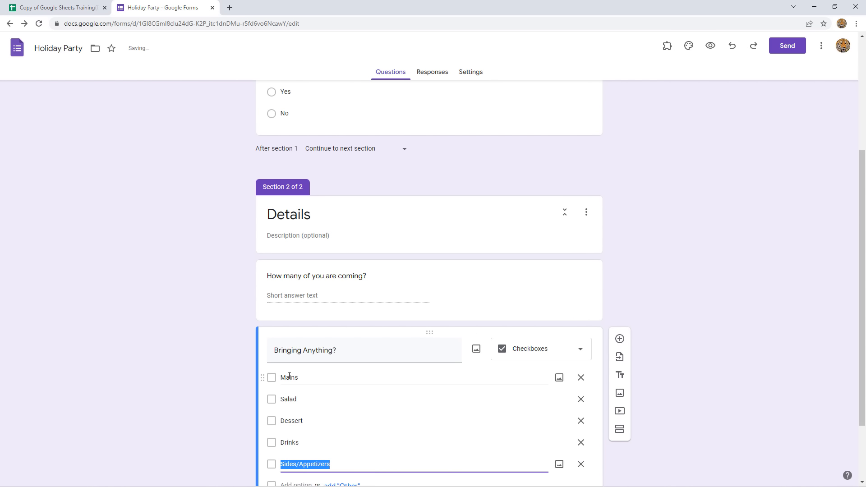
{"action": "scroll", "coordinate": [441, 282], "scroll_direction": "down", "scroll_amount": 2}
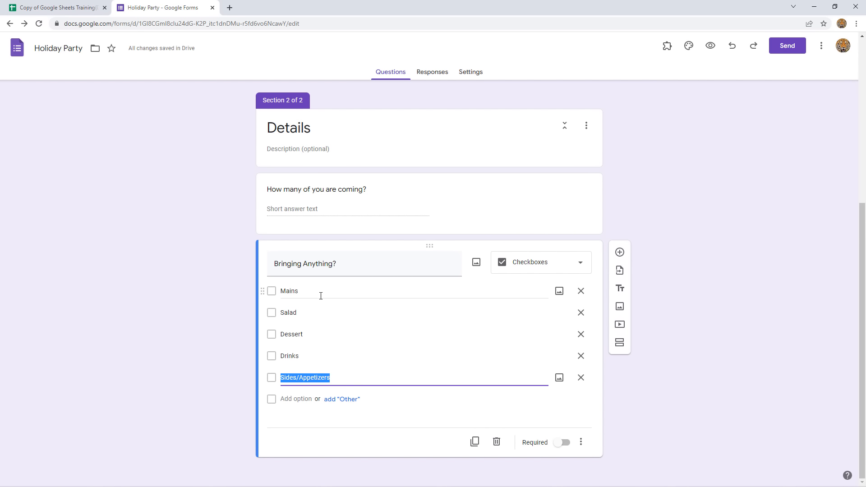
{"action": "left_click", "coordinate": [342, 400]}
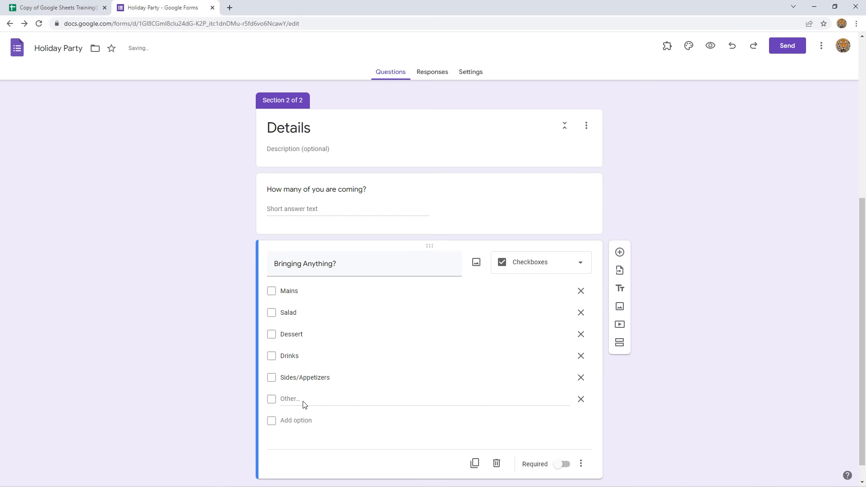
{"action": "scroll", "coordinate": [493, 317], "scroll_direction": "down", "scroll_amount": 1}
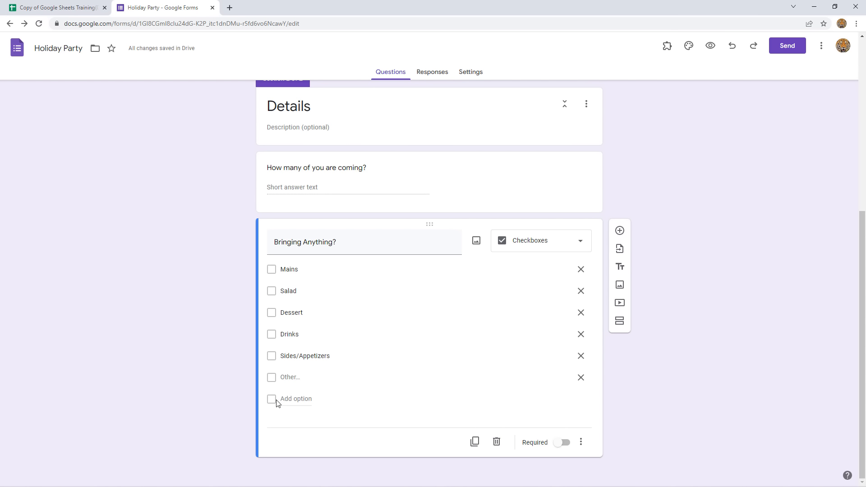
{"action": "left_click", "coordinate": [293, 399]}
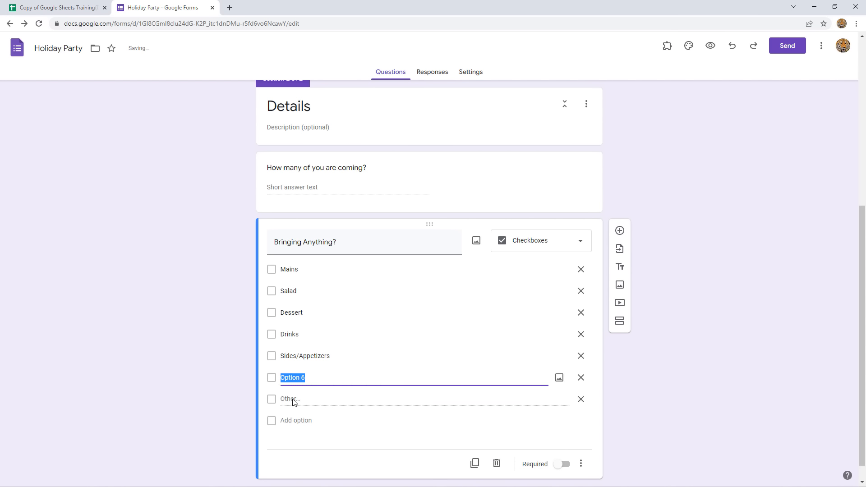
{"action": "type", "text": "No"}
{"action": "left_click", "coordinate": [643, 378]}
{"action": "scroll", "coordinate": [643, 371], "scroll_direction": "down", "scroll_amount": 1}
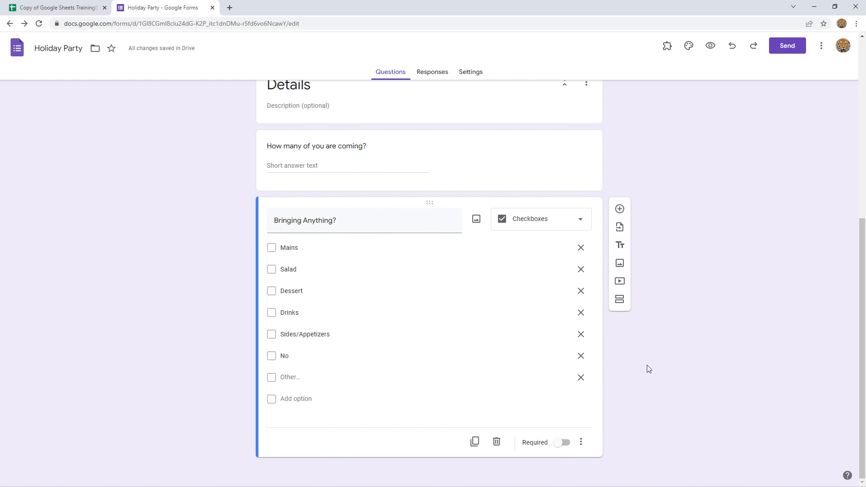
Step: Add a Paragraph question titled "Do you have any allergies or dietary restrictions?" below the "Bringing Anything?" question
{"action": "left_click", "coordinate": [620, 209]}
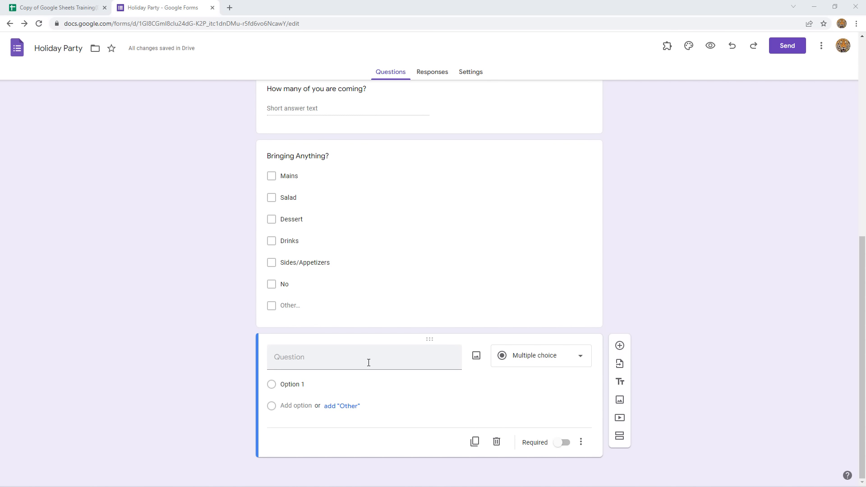
{"action": "left_click", "coordinate": [333, 363]}
{"action": "type", "text": "Do you have any allergies or dietary restrictions?"}
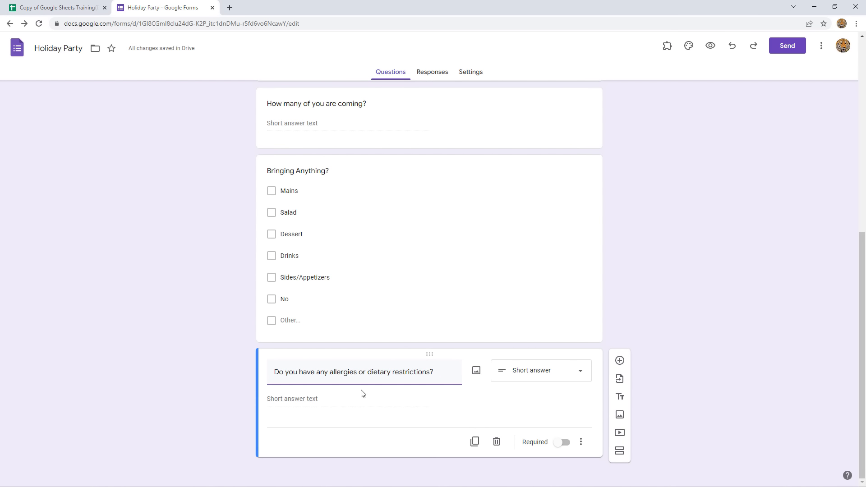
{"action": "left_click", "coordinate": [579, 375]}
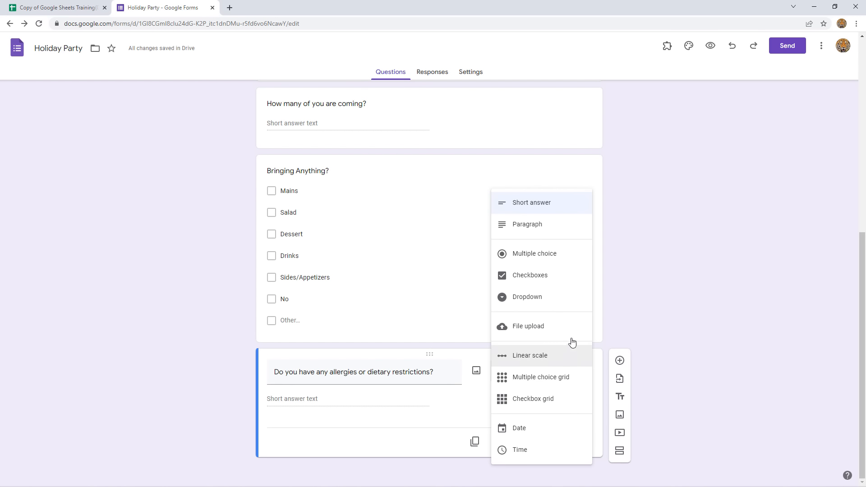
{"action": "left_click", "coordinate": [532, 229]}
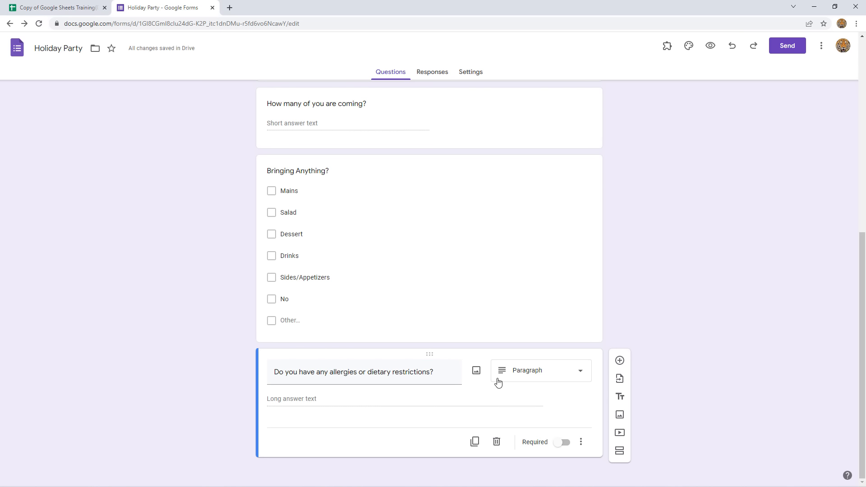
Step: Add a short-answer question titled "What is your email address?" at the end of the Details section
{"action": "left_click", "coordinate": [620, 362]}
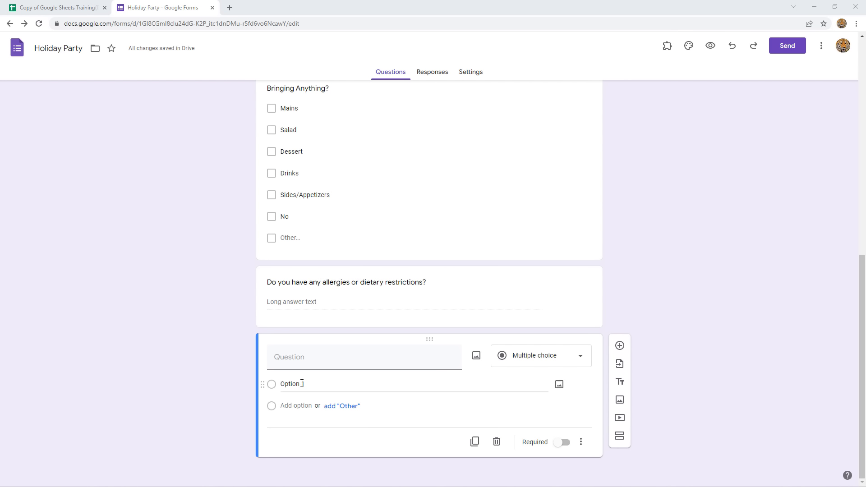
{"action": "left_click", "coordinate": [303, 362]}
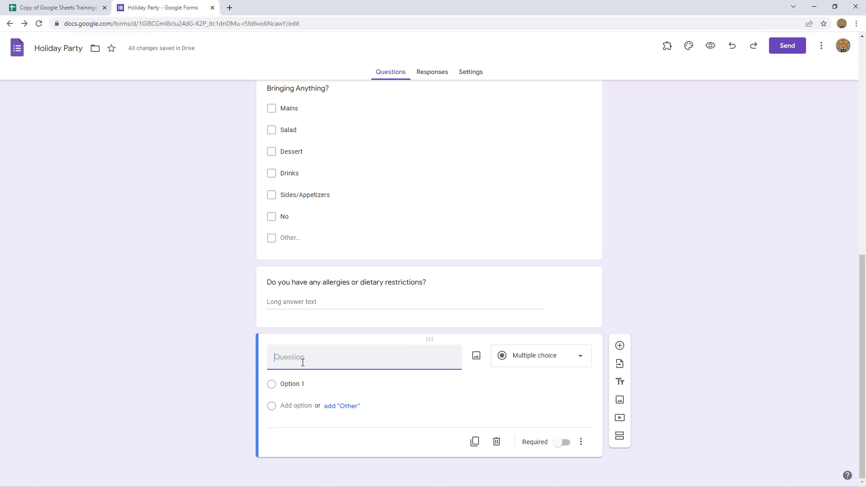
{"action": "type", "text": "What is your email address?"}
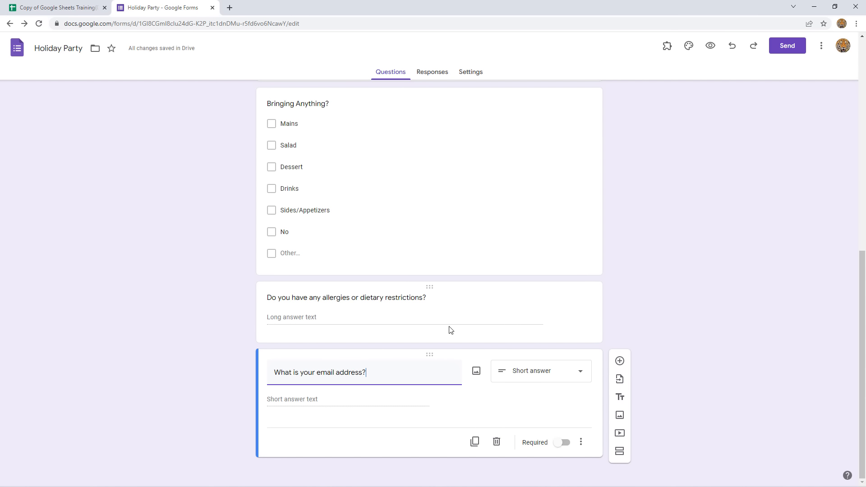
Step: Open the Holiday Party form's responses and turn off accepting responses
{"action": "scroll", "coordinate": [450, 331], "scroll_direction": "up", "scroll_amount": 1}
{"action": "scroll", "coordinate": [450, 331], "scroll_direction": "up", "scroll_amount": 7}
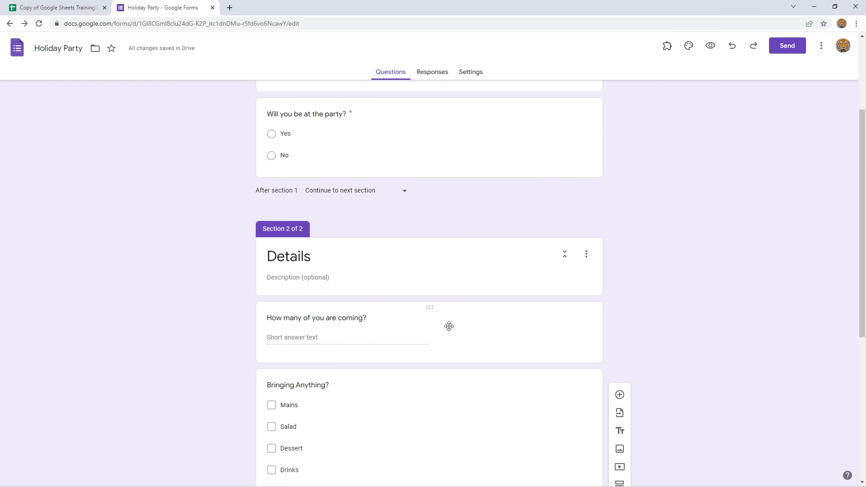
{"action": "scroll", "coordinate": [450, 326], "scroll_direction": "up", "scroll_amount": 1}
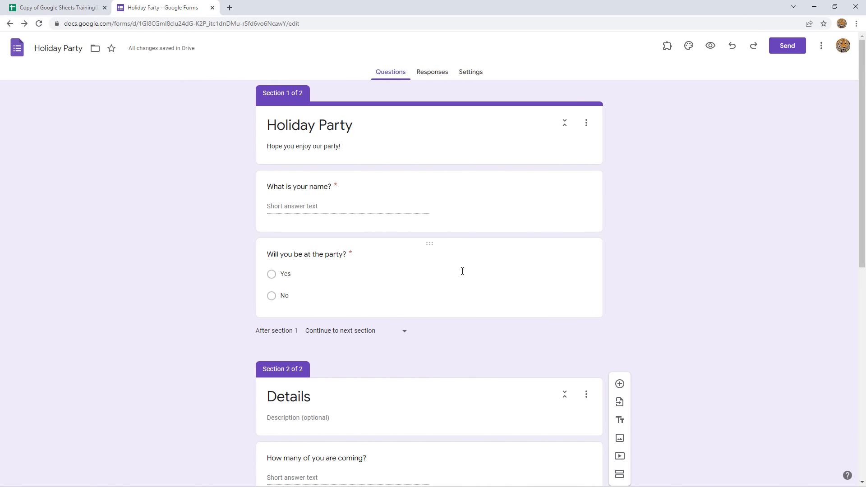
{"action": "left_click", "coordinate": [432, 73]}
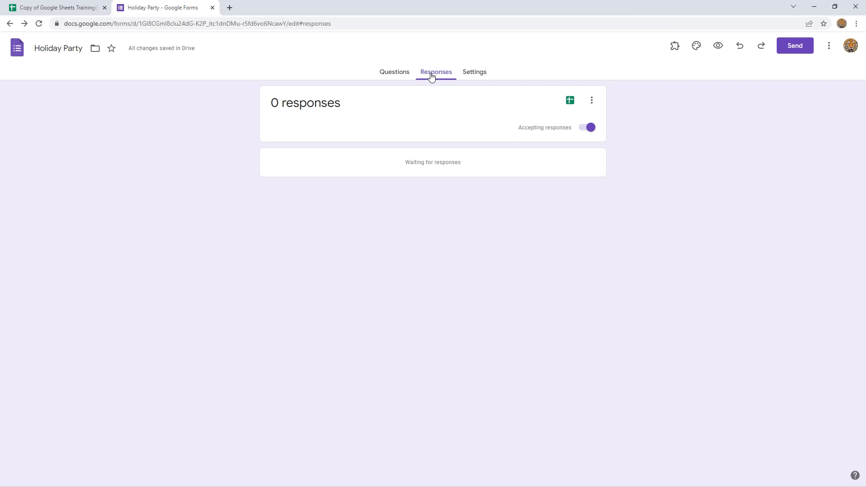
{"action": "left_click_drag", "start_coordinate": [551, 90], "coordinate": [605, 111]}
{"action": "left_click", "coordinate": [585, 131]}
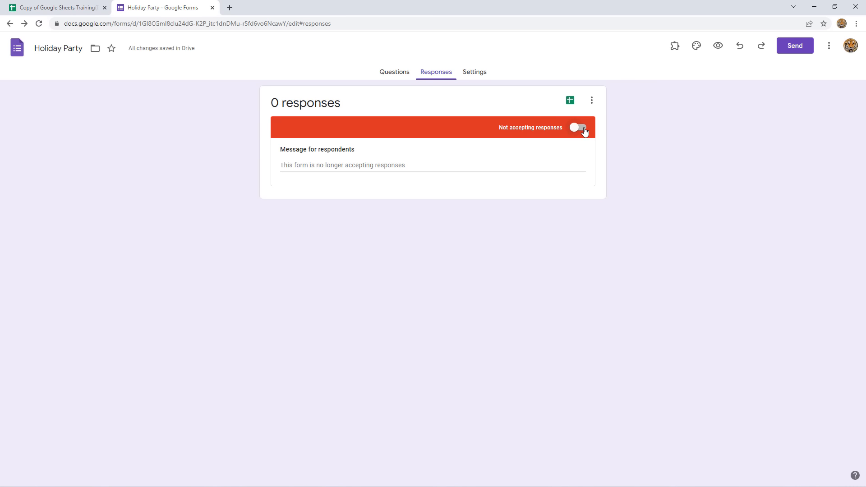
Step: Turn accepting responses back on for the Holiday Party form and view the additional response options
{"action": "left_click", "coordinate": [586, 131]}
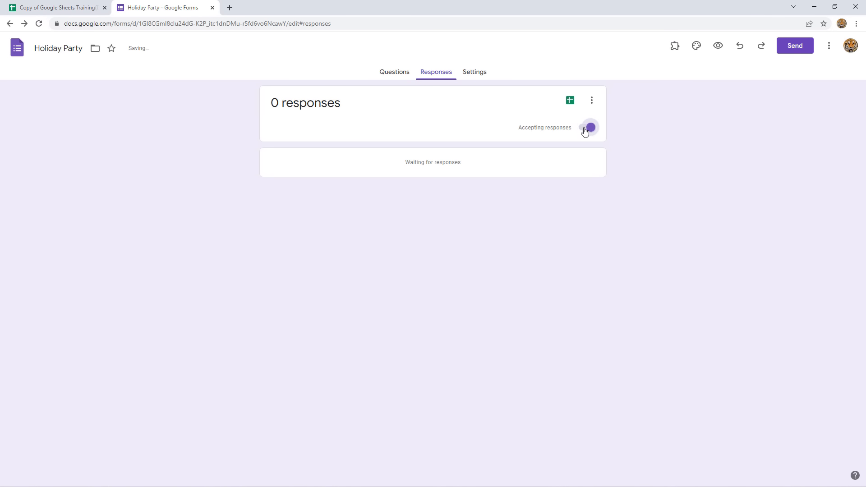
{"action": "left_click", "coordinate": [592, 101]}
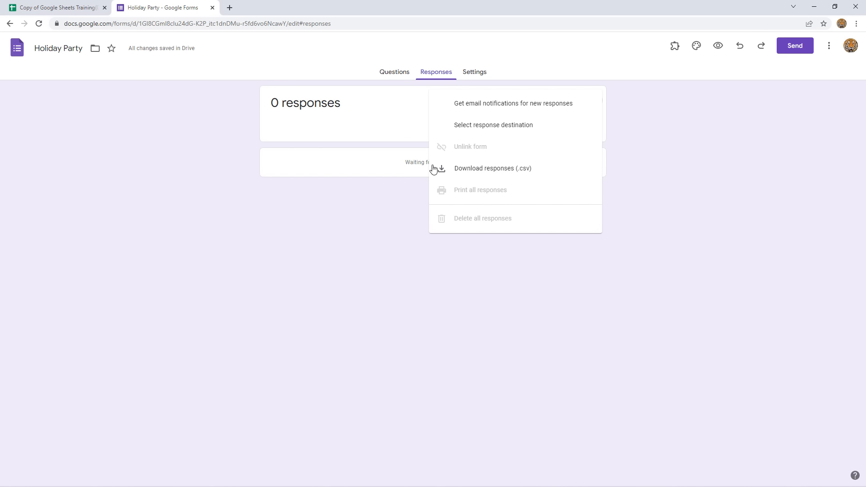
{"action": "left_click", "coordinate": [648, 131]}
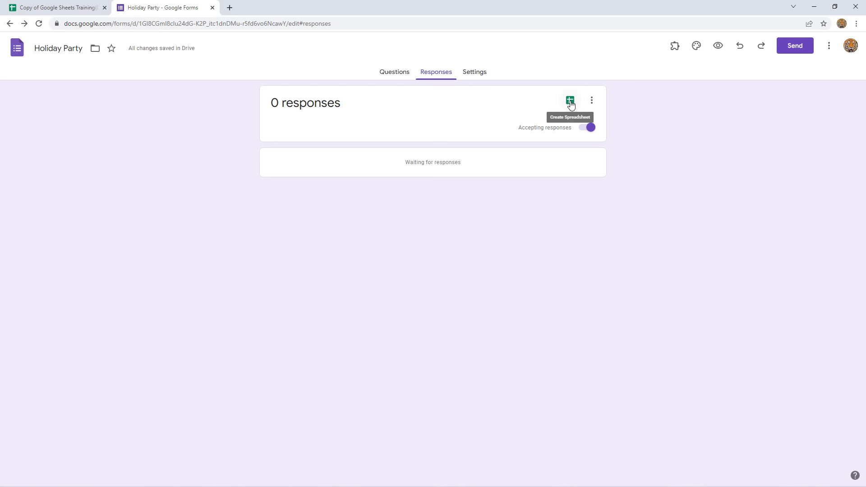
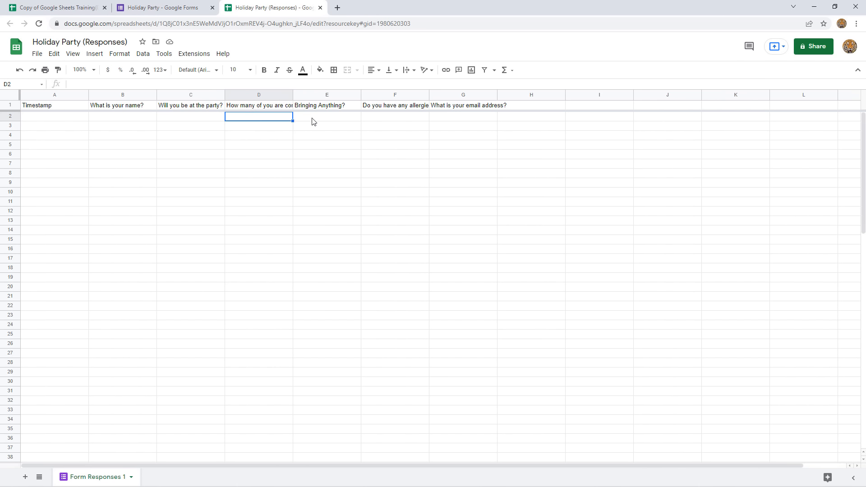
Step: Look over the question columns and empty response rows in the Holiday Party (Responses) spreadsheet
{"action": "left_click", "coordinate": [312, 119]}
{"action": "left_click", "coordinate": [382, 119]}
{"action": "left_click", "coordinate": [461, 118]}
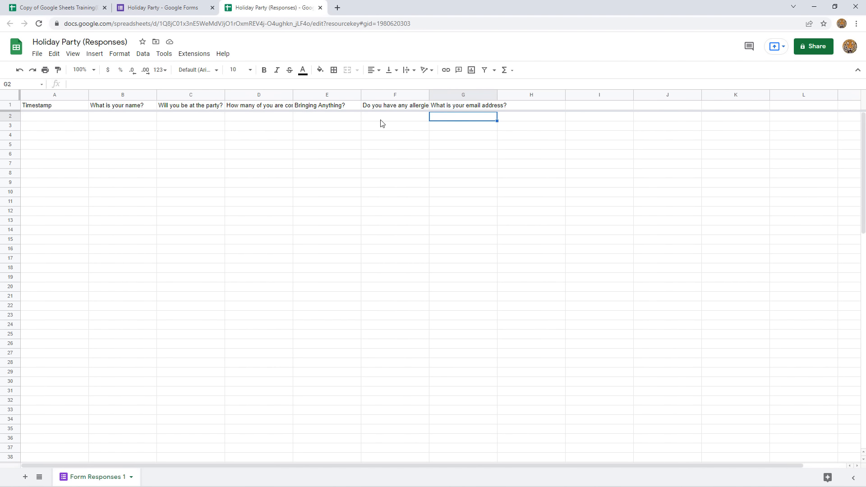
{"action": "left_click", "coordinate": [326, 127]}
{"action": "left_click", "coordinate": [325, 136]}
{"action": "left_click", "coordinate": [323, 145]}
{"action": "left_click", "coordinate": [319, 156]}
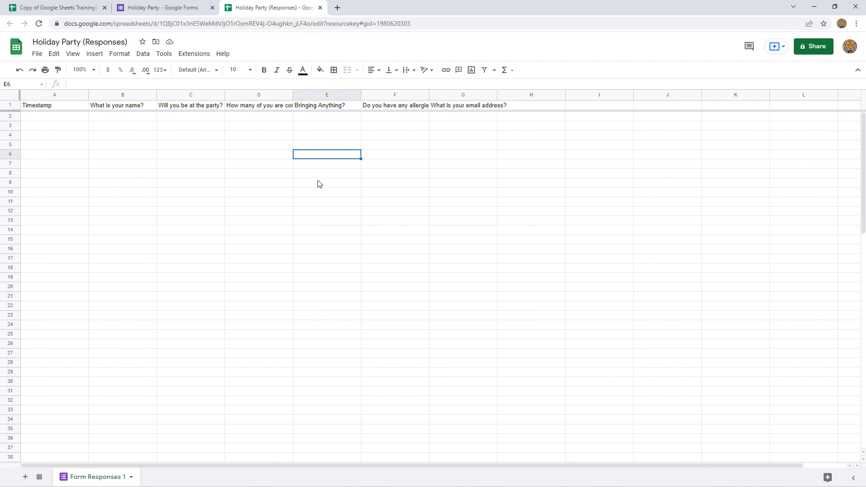
{"action": "left_click", "coordinate": [320, 183]}
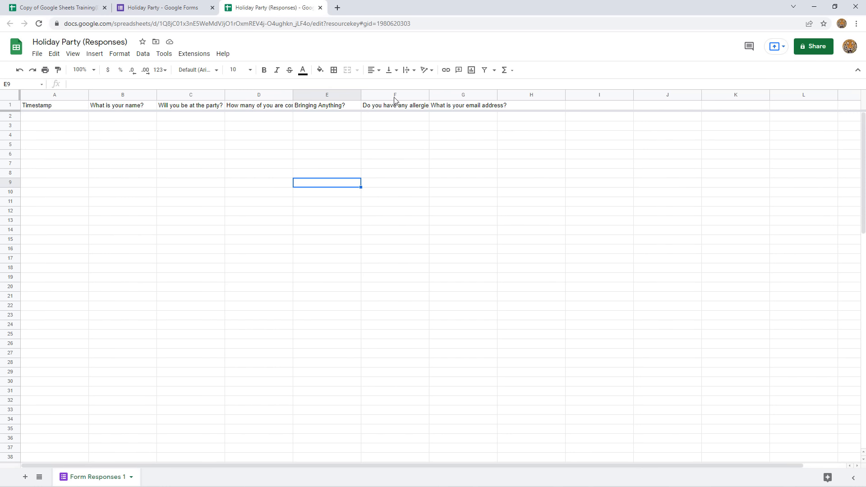
Step: Return to the Holiday Party form and turn on Collect email addresses in its response settings
{"action": "left_click", "coordinate": [161, 9]}
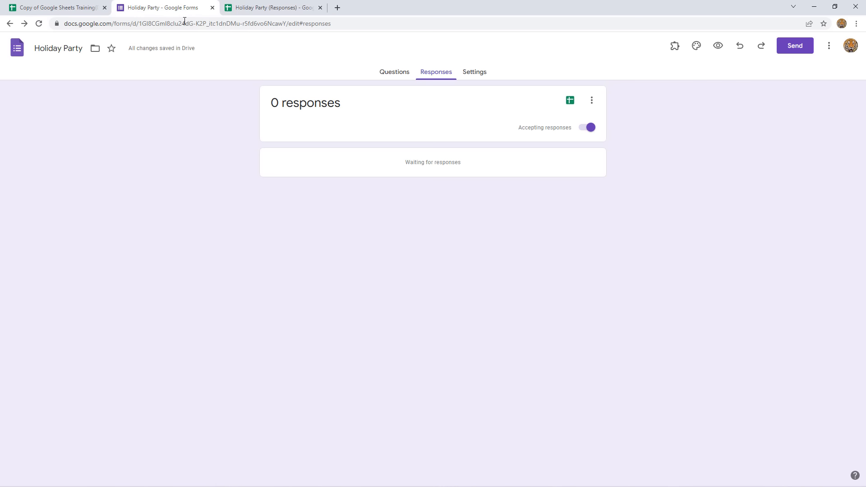
{"action": "left_click", "coordinate": [478, 79]}
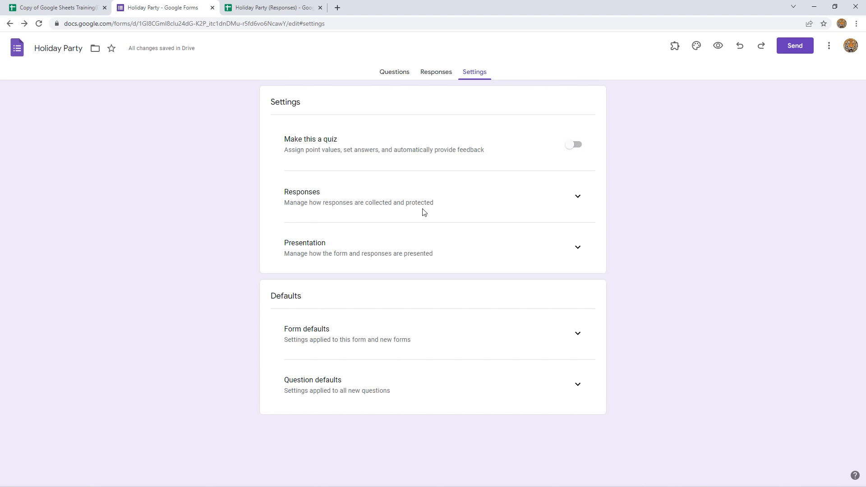
{"action": "left_click", "coordinate": [578, 198]}
{"action": "scroll", "coordinate": [631, 183], "scroll_direction": "down", "scroll_amount": 1}
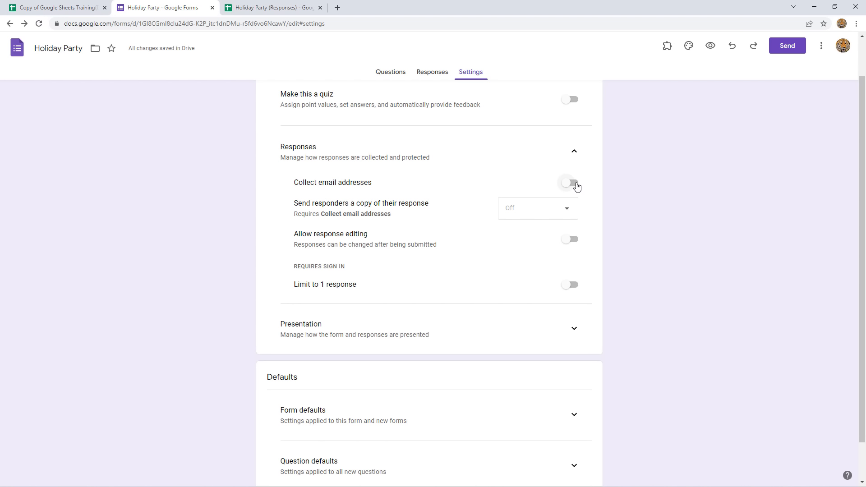
{"action": "left_click", "coordinate": [391, 72]}
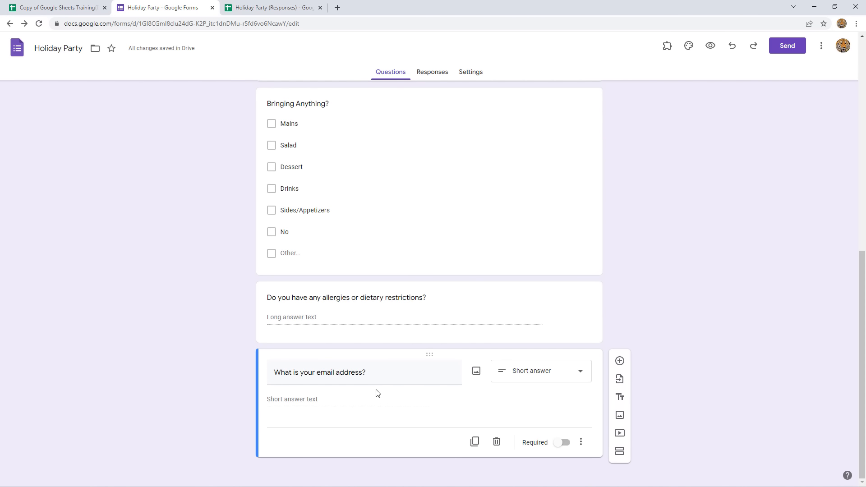
{"action": "left_click", "coordinate": [473, 76]}
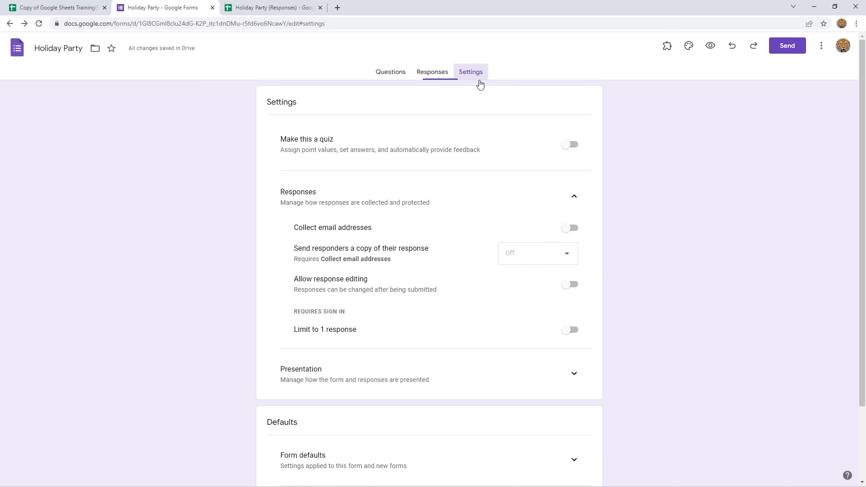
{"action": "left_click", "coordinate": [575, 232]}
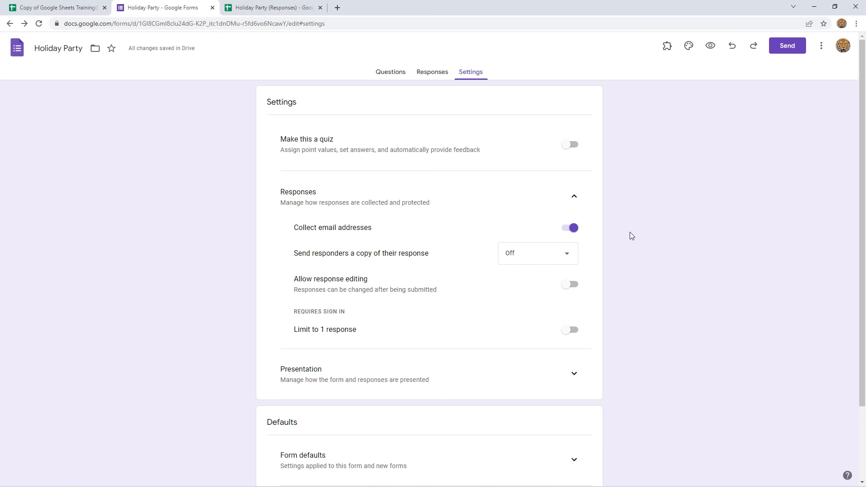
Step: Review the form's response settings, including the sign-in requirement, and expand the Presentation settings
{"action": "scroll", "coordinate": [630, 232], "scroll_direction": "down", "scroll_amount": 2}
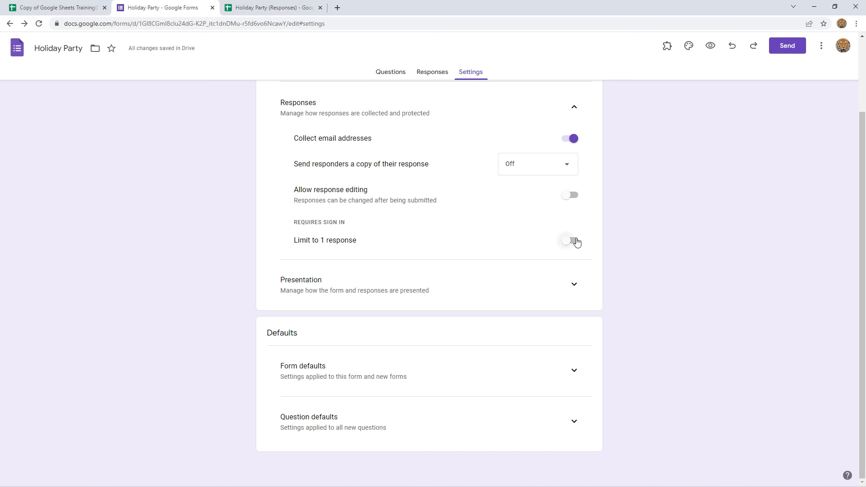
{"action": "scroll", "coordinate": [583, 250], "scroll_direction": "up", "scroll_amount": 1}
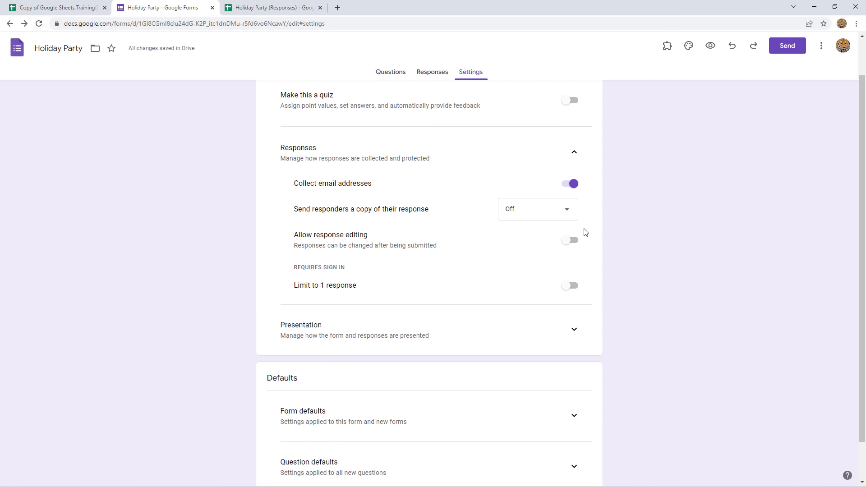
{"action": "scroll", "coordinate": [585, 247], "scroll_direction": "down", "scroll_amount": 1}
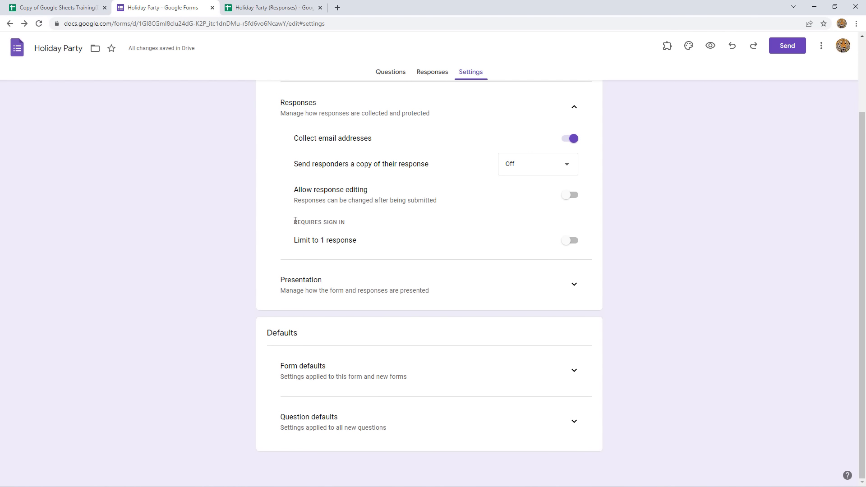
{"action": "left_click_drag", "start_coordinate": [295, 221], "coordinate": [345, 222]}
{"action": "left_click", "coordinate": [613, 244]}
{"action": "left_click", "coordinate": [576, 285]}
{"action": "scroll", "coordinate": [549, 273], "scroll_direction": "down", "scroll_amount": 3}
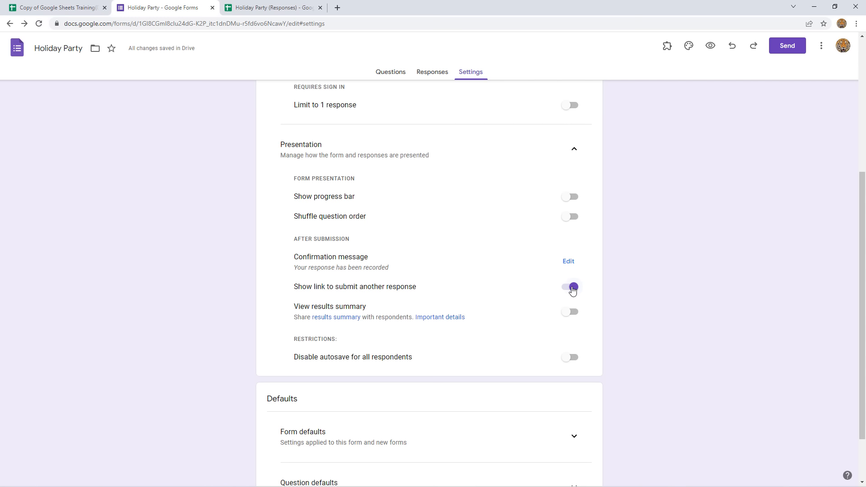
Step: Try out the Limit to 1 response setting and switch it back off
{"action": "left_click", "coordinate": [571, 106]}
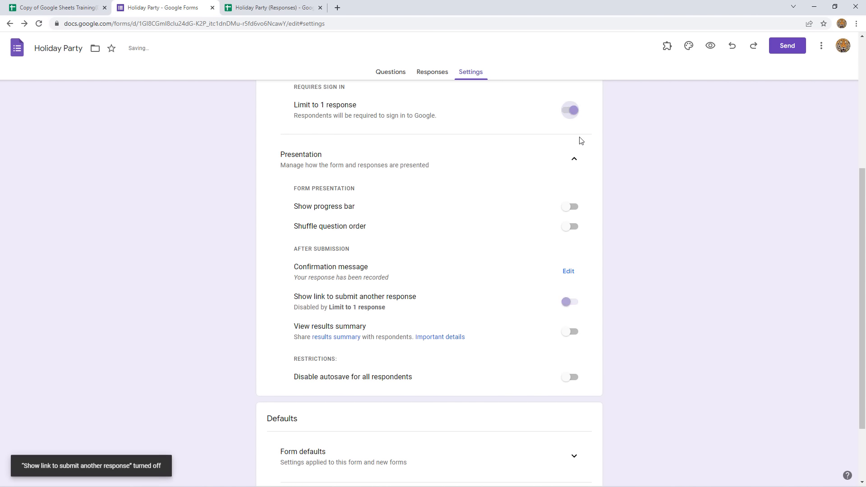
{"action": "left_click", "coordinate": [571, 107]}
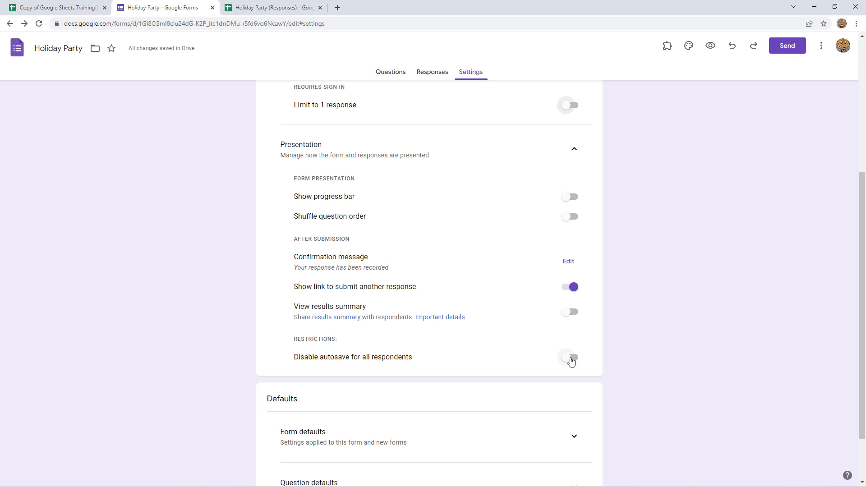
Step: Customize the form's theme with a blue theme color and the Formal font style
{"action": "scroll", "coordinate": [501, 292], "scroll_direction": "up", "scroll_amount": 5}
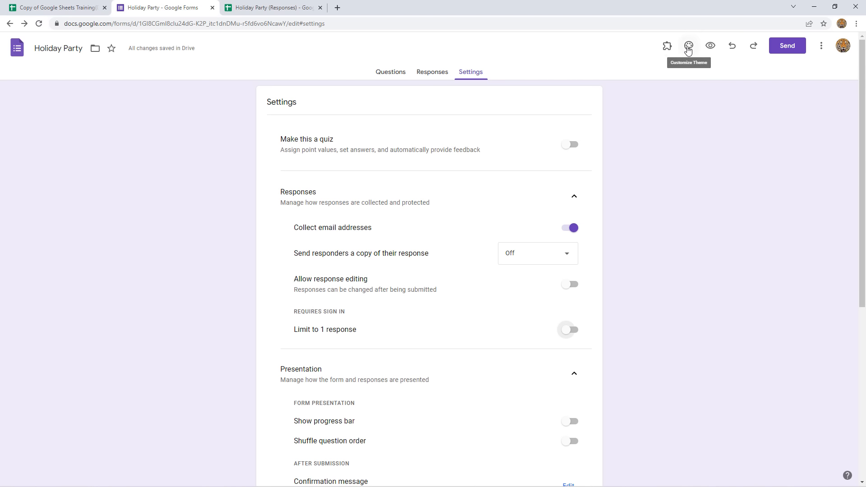
{"action": "left_click", "coordinate": [688, 47]}
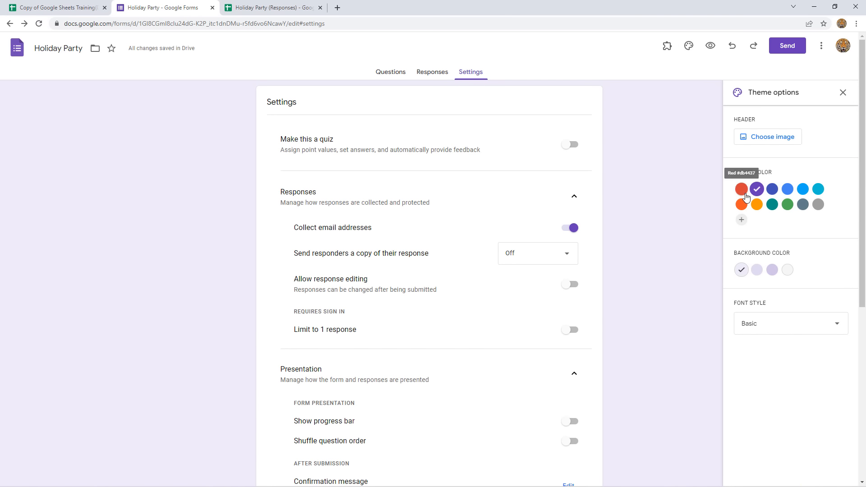
{"action": "left_click", "coordinate": [787, 192]}
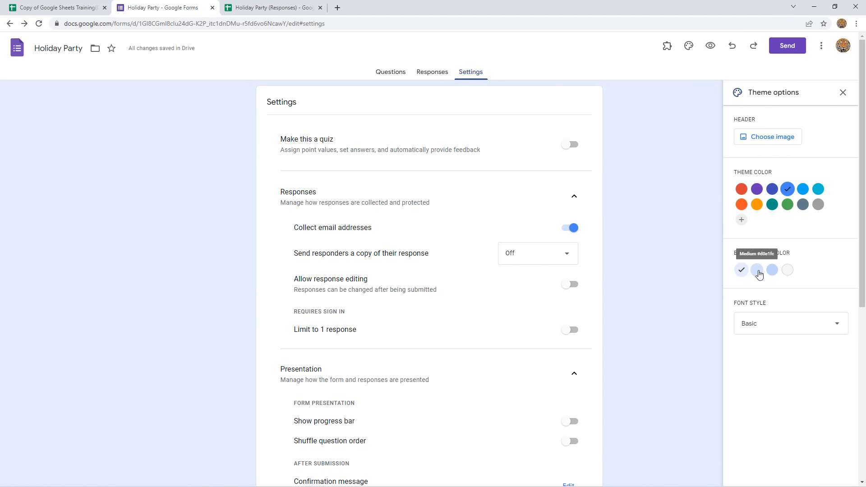
{"action": "left_click", "coordinate": [835, 325]}
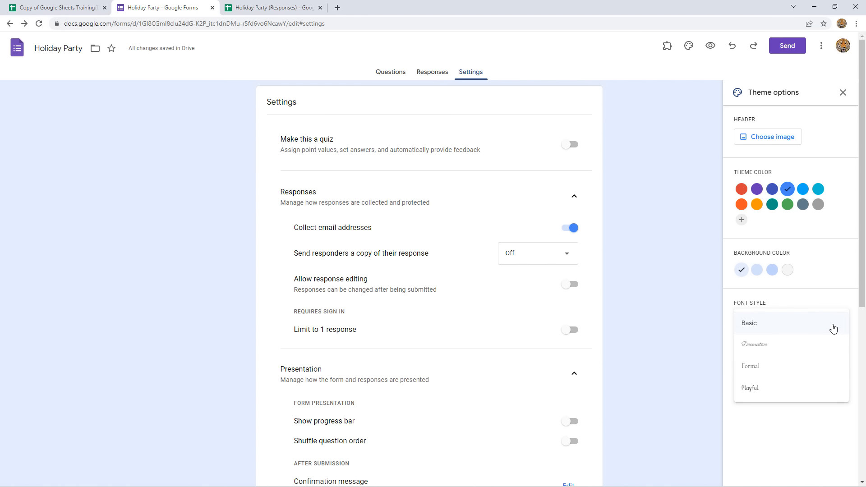
{"action": "left_click", "coordinate": [755, 368]}
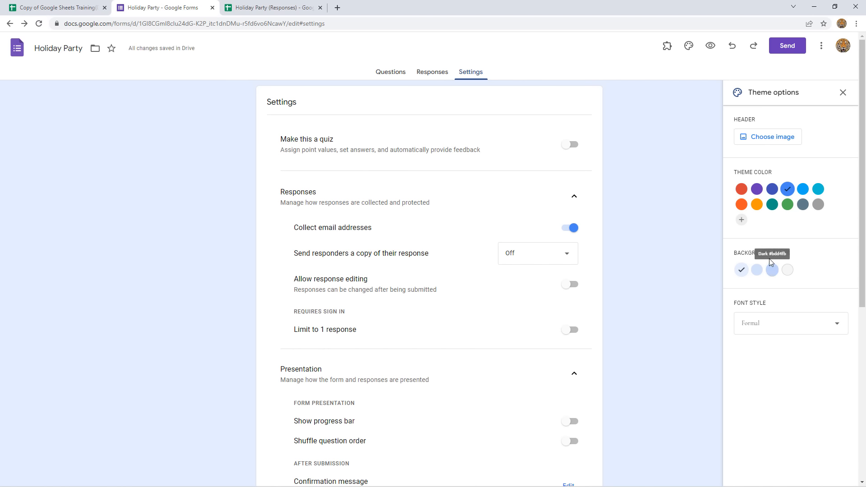
Step: Browse the header image categories, insert the colorful balloons photo from Birthday as the form's header, and close the theme options
{"action": "left_click", "coordinate": [769, 138]}
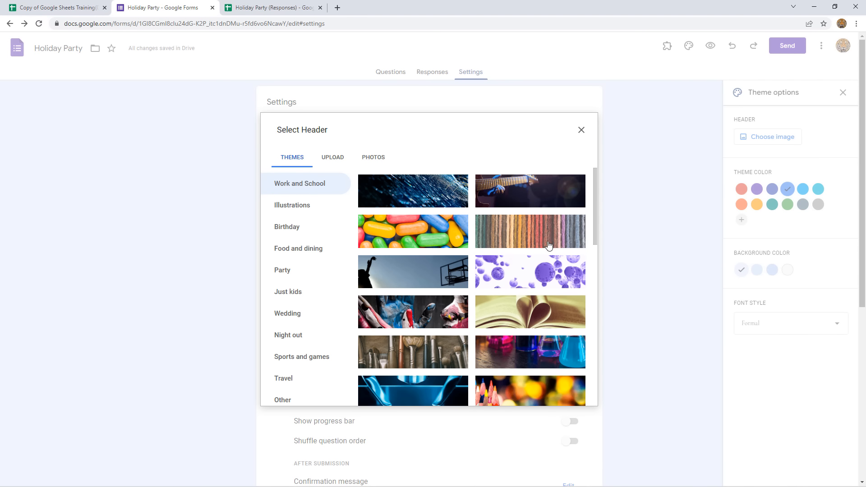
{"action": "scroll", "coordinate": [544, 249], "scroll_direction": "down", "scroll_amount": 5}
{"action": "scroll", "coordinate": [539, 249], "scroll_direction": "down", "scroll_amount": 5}
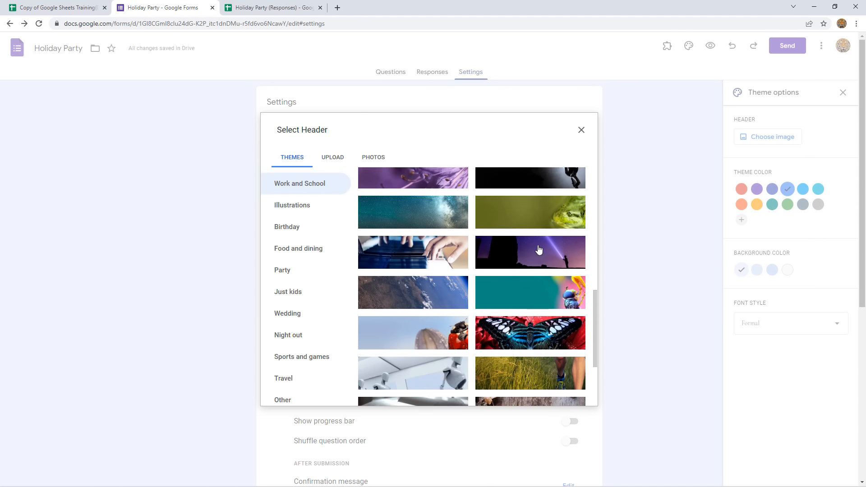
{"action": "scroll", "coordinate": [540, 248], "scroll_direction": "up", "scroll_amount": 10}
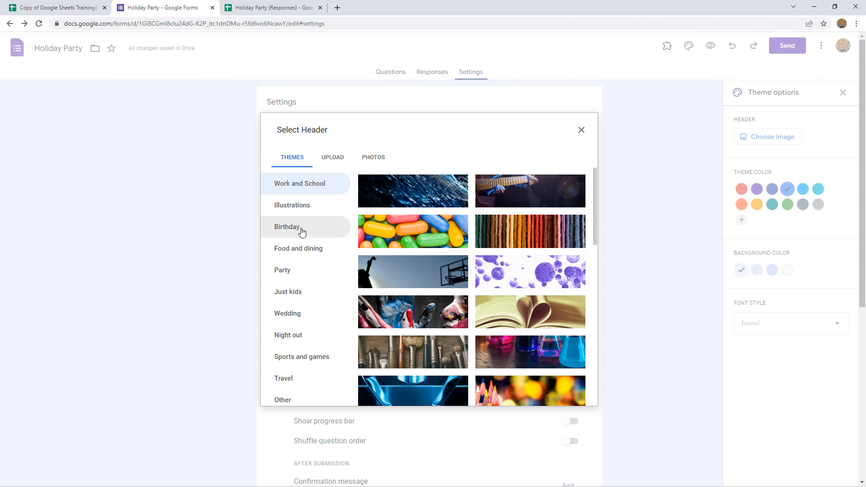
{"action": "left_click", "coordinate": [302, 231]}
{"action": "left_click", "coordinate": [289, 272]}
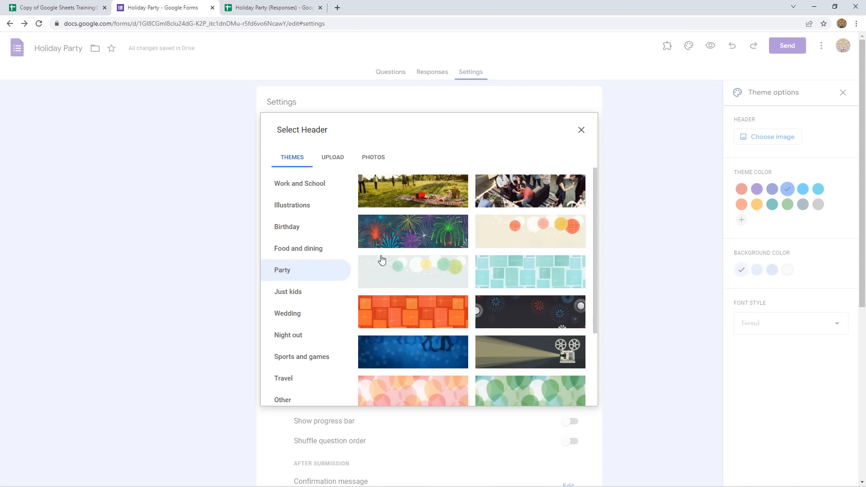
{"action": "scroll", "coordinate": [480, 244], "scroll_direction": "down", "scroll_amount": 3}
{"action": "scroll", "coordinate": [482, 244], "scroll_direction": "up", "scroll_amount": 3}
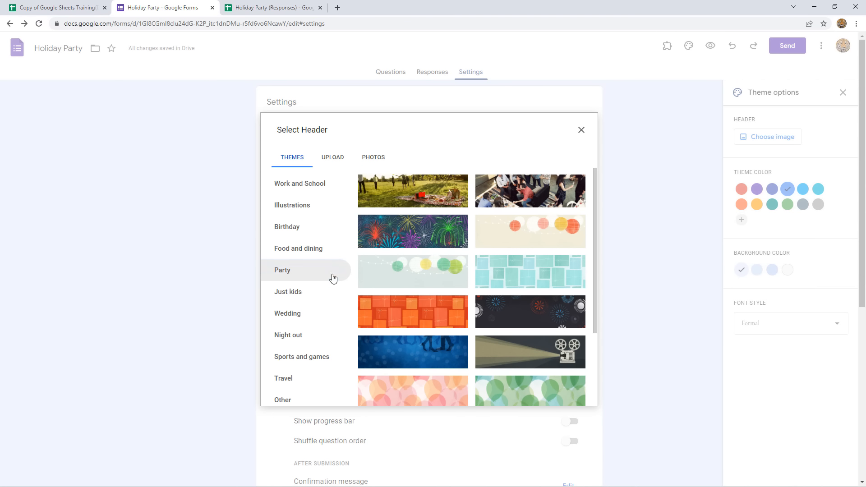
{"action": "left_click", "coordinate": [303, 343]}
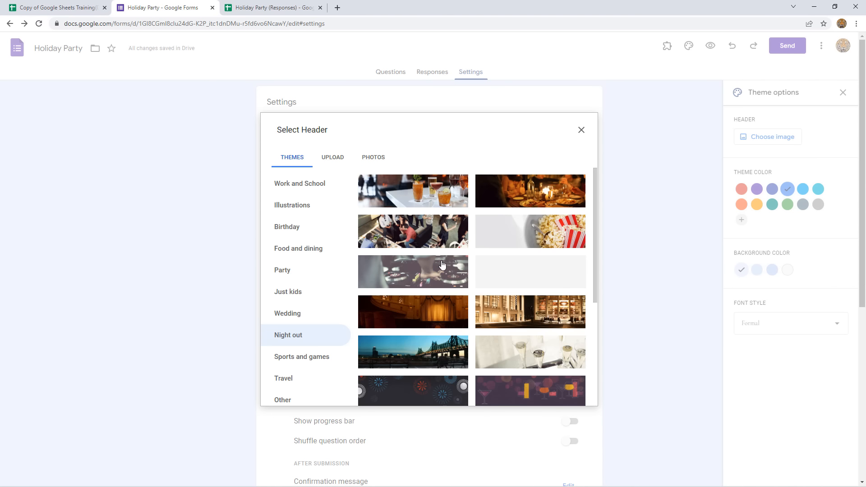
{"action": "left_click", "coordinate": [298, 229]}
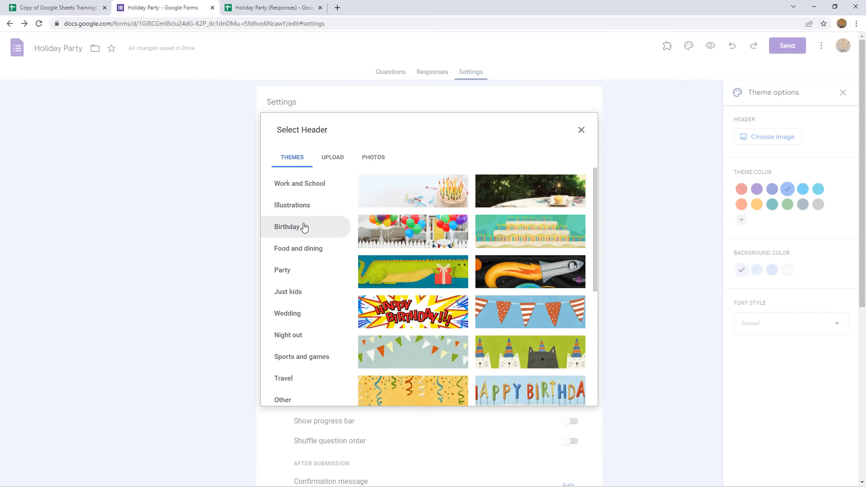
{"action": "left_click", "coordinate": [424, 233]}
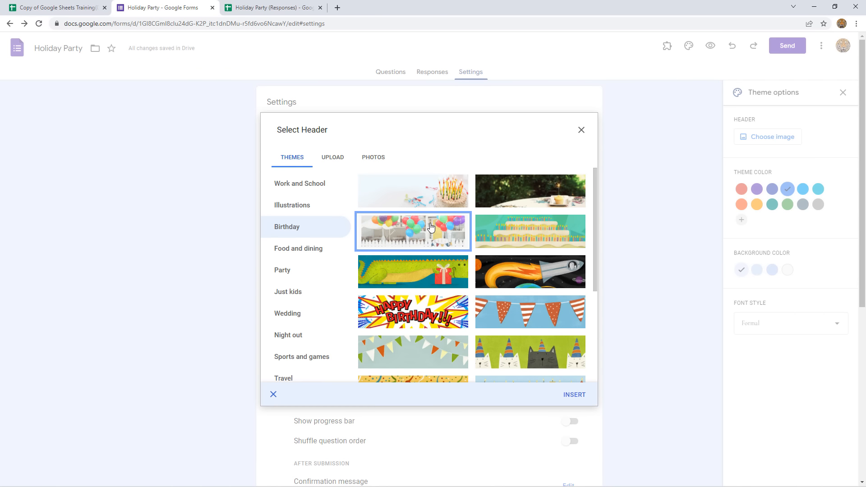
{"action": "left_click", "coordinate": [575, 395]}
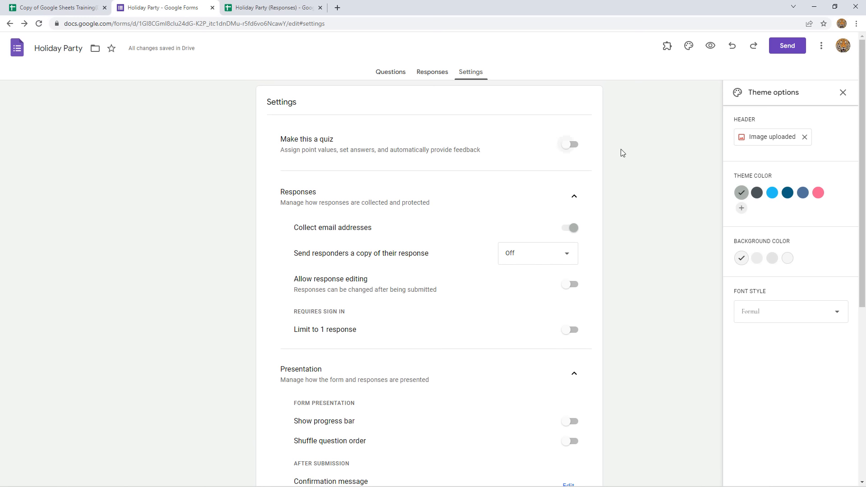
{"action": "left_click", "coordinate": [844, 93]}
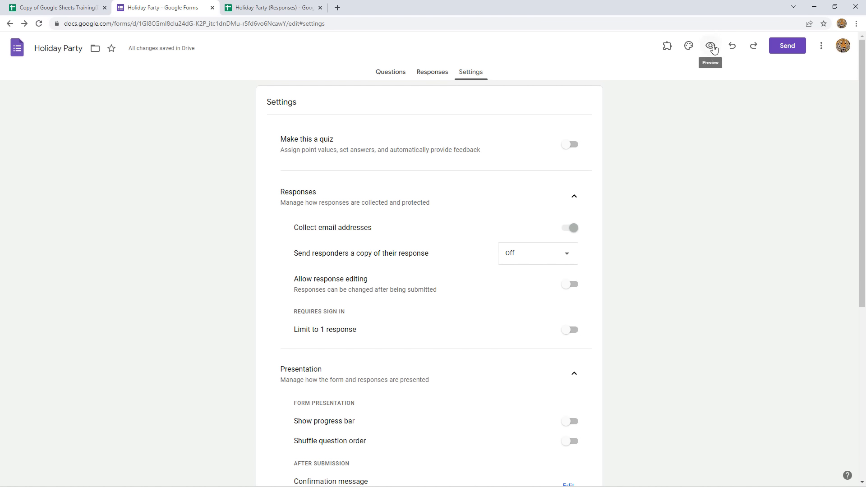
Step: Examine the form's email and link sending options, try the shortened URL, and cancel without sending
{"action": "left_click", "coordinate": [785, 49]}
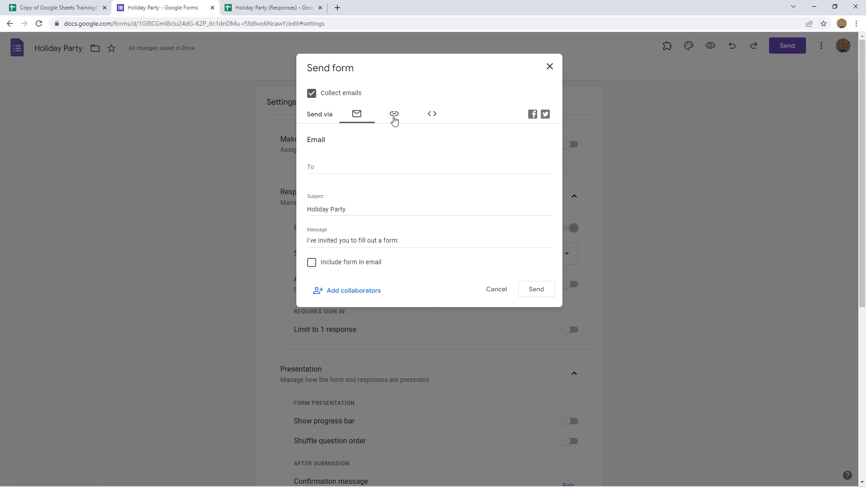
{"action": "left_click", "coordinate": [394, 115]}
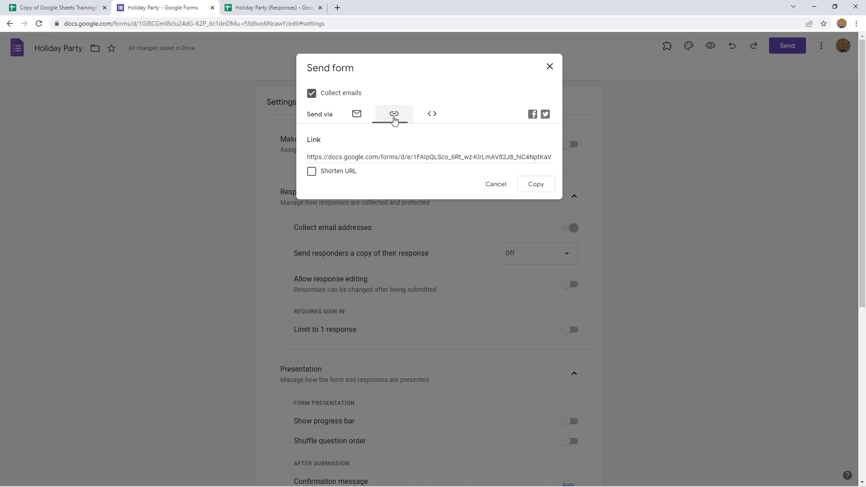
{"action": "left_click", "coordinate": [312, 172]}
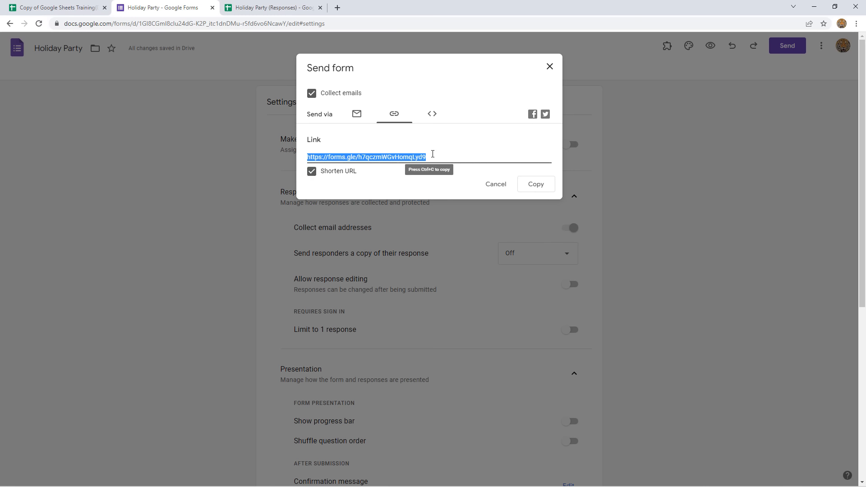
{"action": "left_click", "coordinate": [357, 115]}
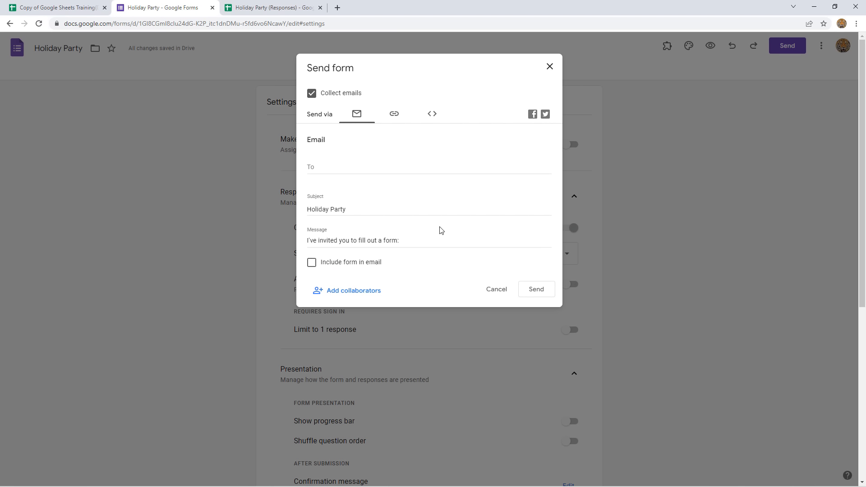
{"action": "left_click", "coordinate": [504, 294]}
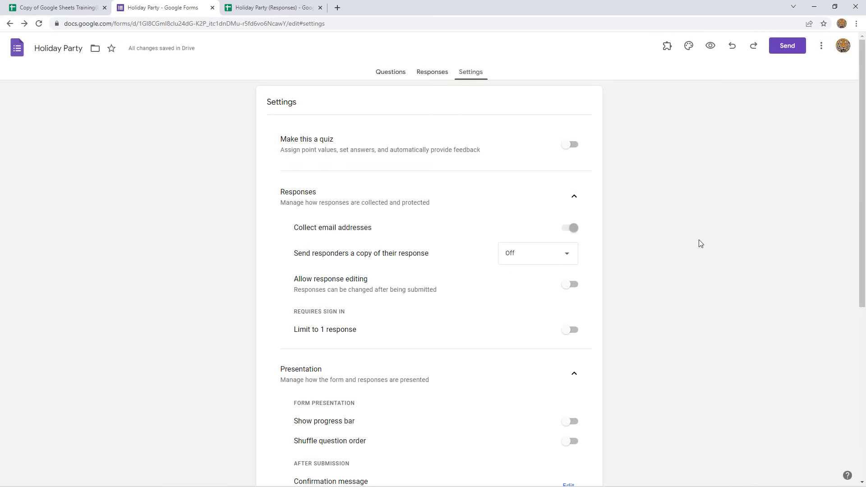
Step: Look over the form's presentation and default settings, and review the questions in both sections of the Holiday Party form
{"action": "scroll", "coordinate": [563, 257], "scroll_direction": "down", "scroll_amount": 6}
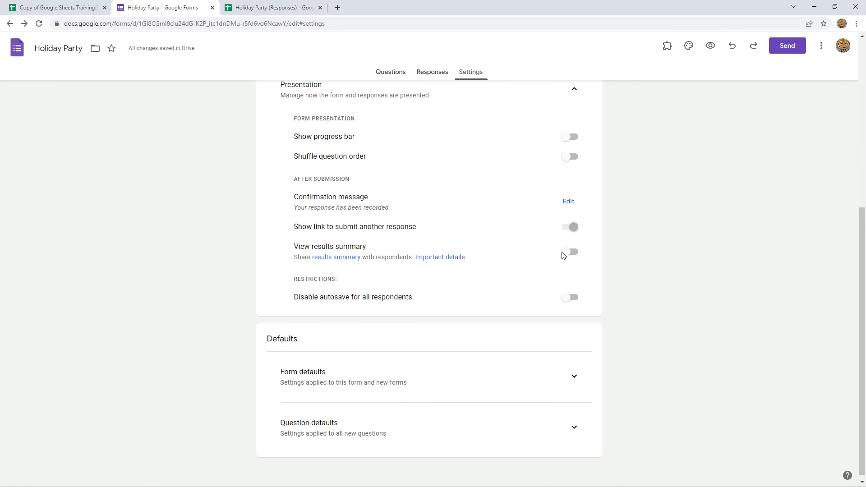
{"action": "scroll", "coordinate": [563, 253], "scroll_direction": "up", "scroll_amount": 6}
{"action": "left_click", "coordinate": [391, 73]}
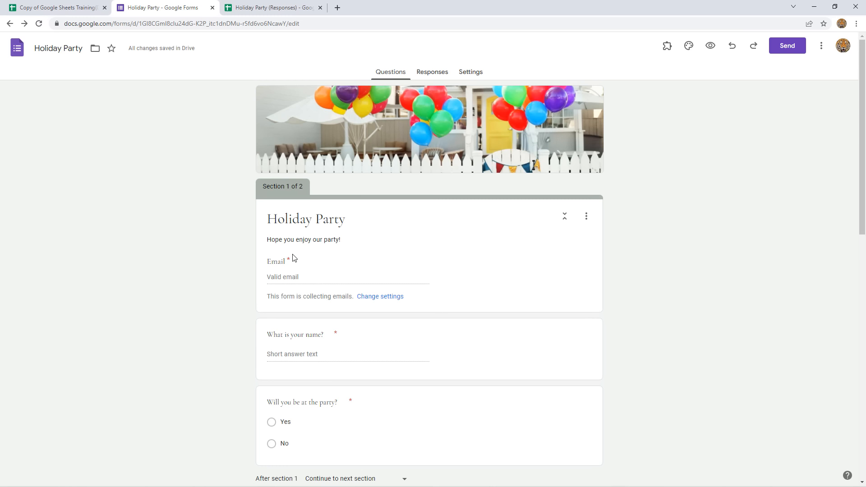
{"action": "scroll", "coordinate": [298, 276], "scroll_direction": "down", "scroll_amount": 1}
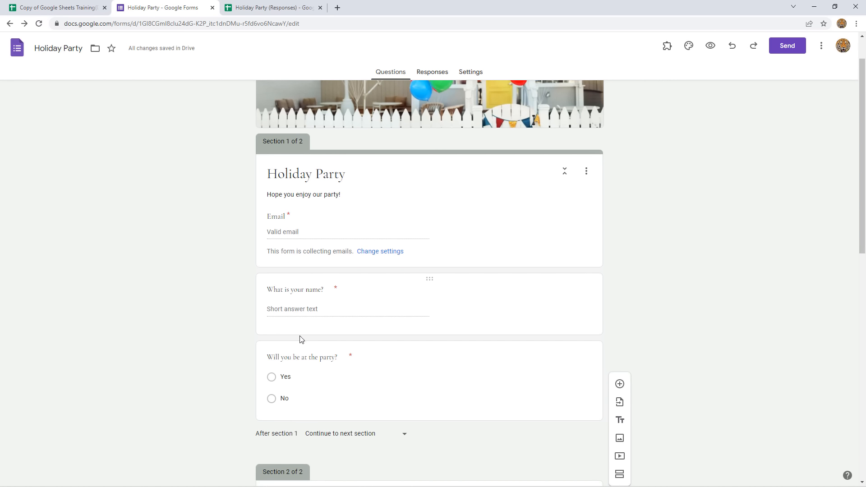
{"action": "scroll", "coordinate": [403, 296], "scroll_direction": "down", "scroll_amount": 6}
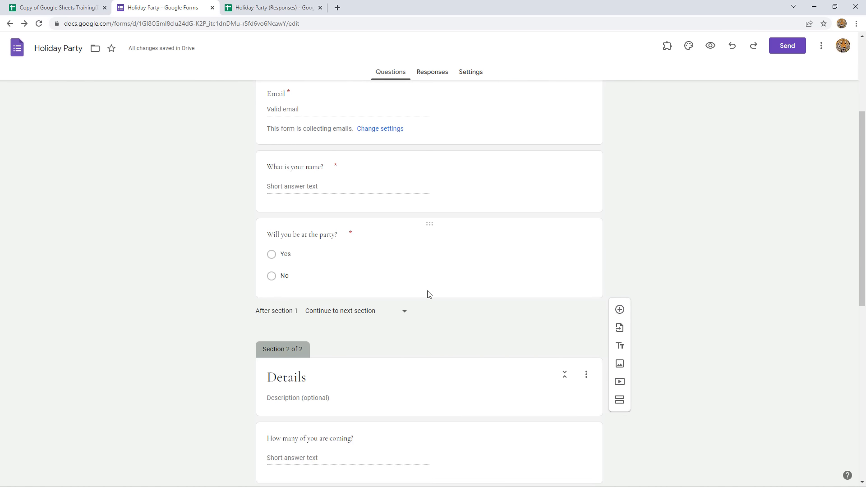
{"action": "scroll", "coordinate": [431, 289], "scroll_direction": "down", "scroll_amount": 5}
{"action": "scroll", "coordinate": [432, 286], "scroll_direction": "up", "scroll_amount": 12}
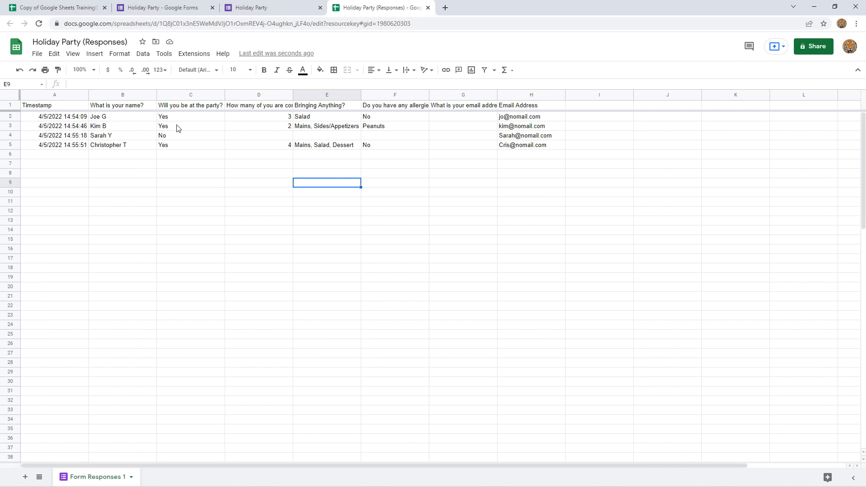
Step: Examine the first two responses in the Holiday Party (Responses) sheet, including attendance, guest count, food brought and allergies
{"action": "left_click", "coordinate": [130, 120]}
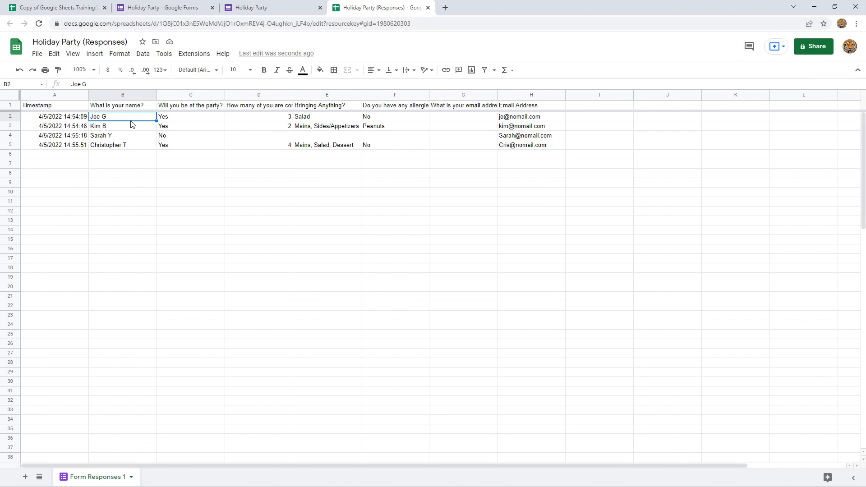
{"action": "left_click", "coordinate": [195, 121]}
{"action": "left_click", "coordinate": [266, 120]}
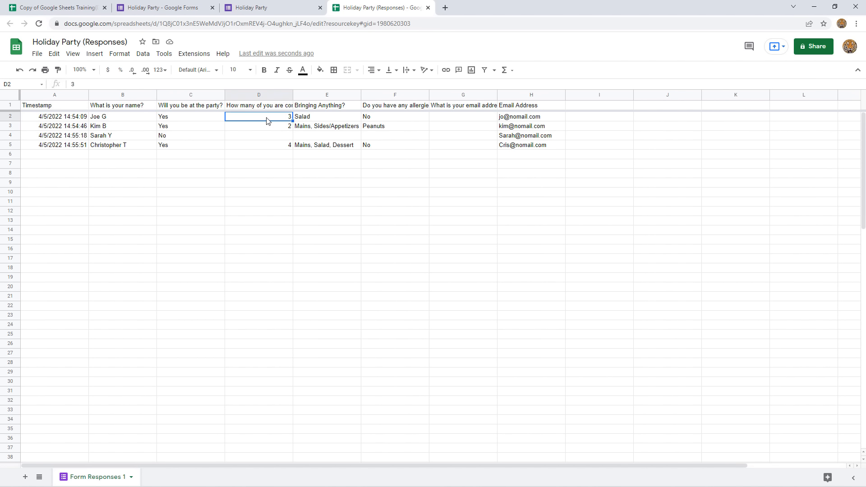
{"action": "left_click", "coordinate": [332, 120]}
{"action": "left_click", "coordinate": [403, 121]}
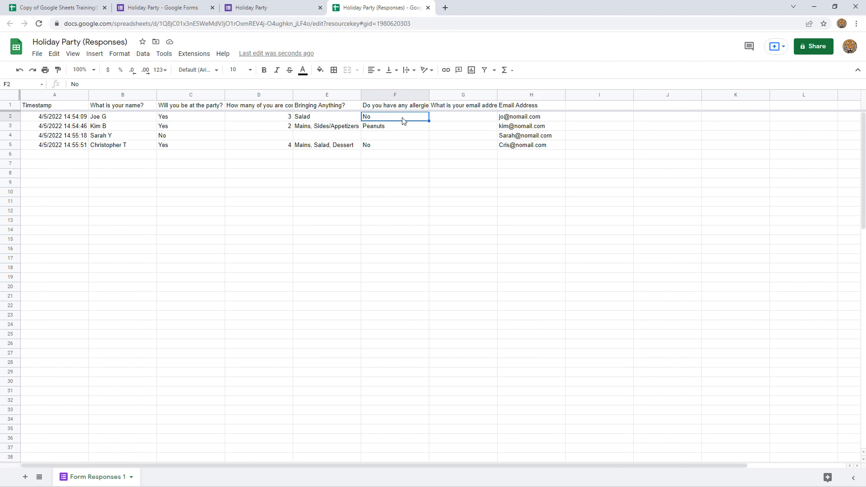
{"action": "left_click", "coordinate": [529, 120]}
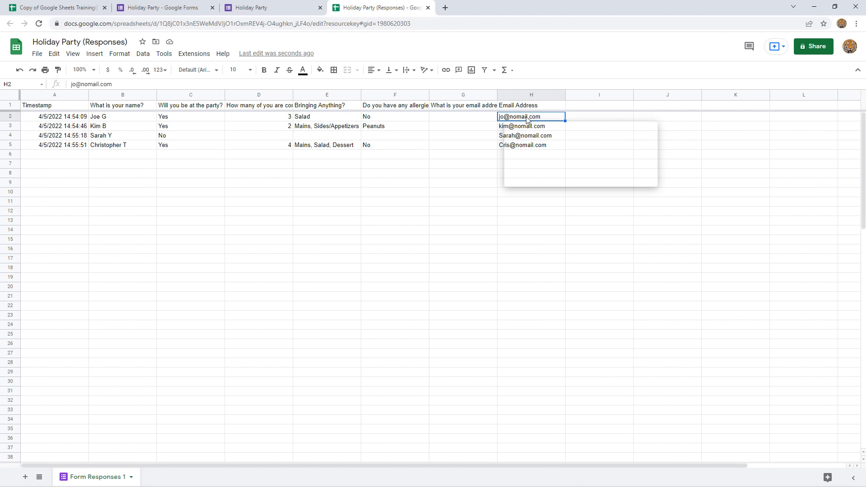
{"action": "left_click", "coordinate": [297, 193]}
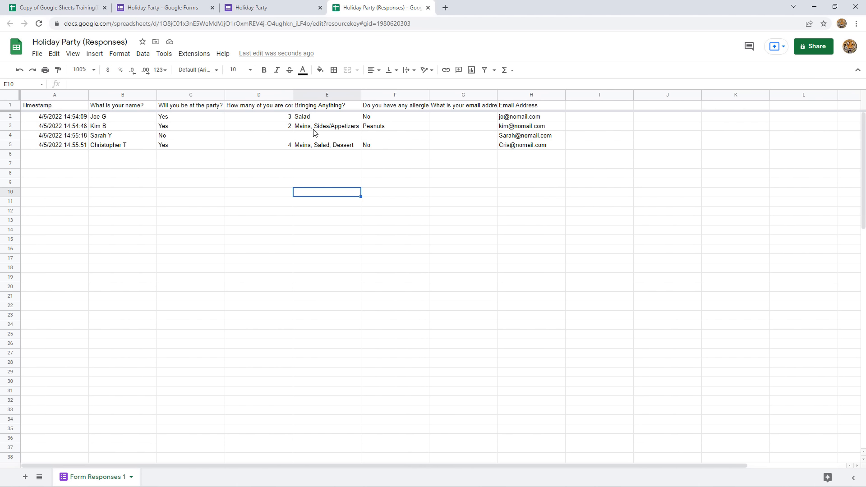
{"action": "left_click", "coordinate": [334, 130]}
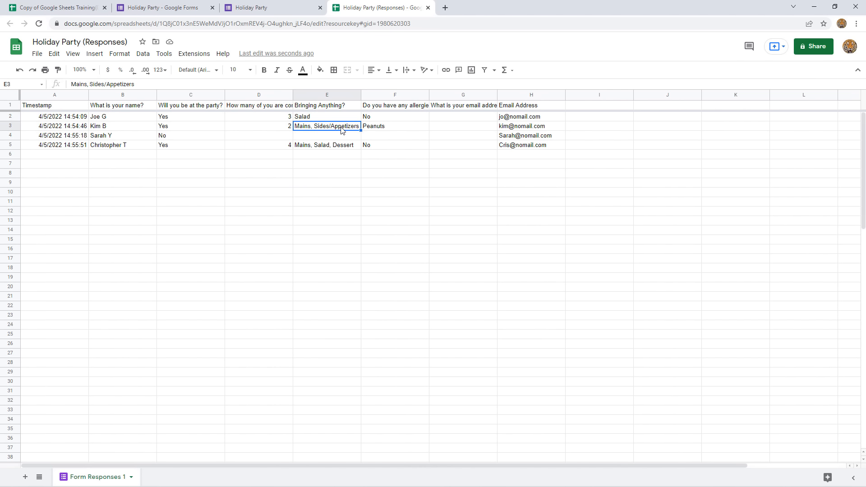
{"action": "left_click", "coordinate": [397, 131]}
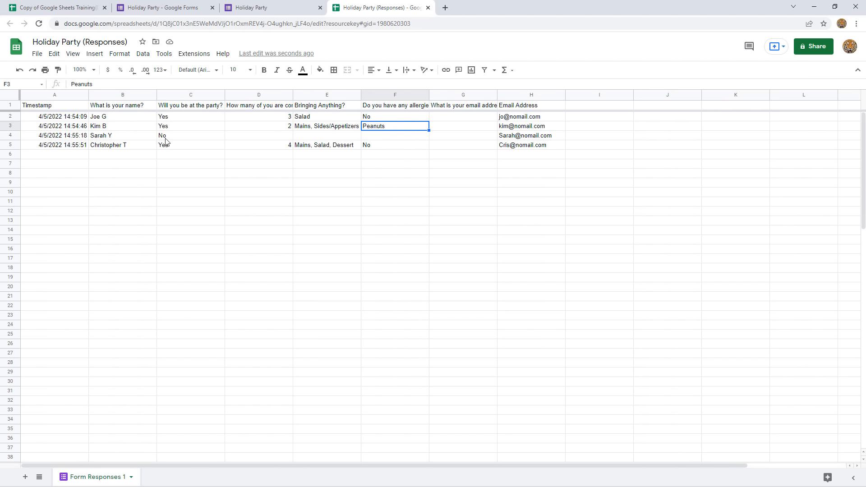
Step: Examine the answers in rows 4 and 5 of the responses sheet, from party attendance across to allergies
{"action": "left_click", "coordinate": [192, 138]}
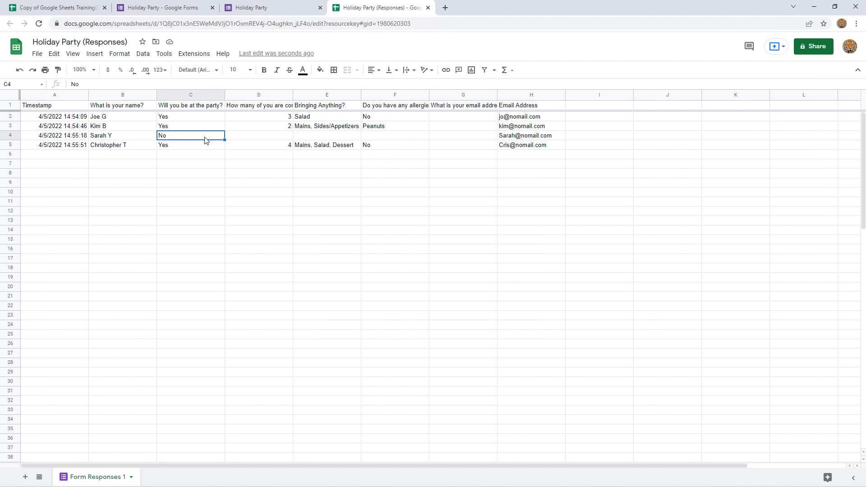
{"action": "left_click", "coordinate": [280, 137]}
{"action": "left_click", "coordinate": [315, 138]}
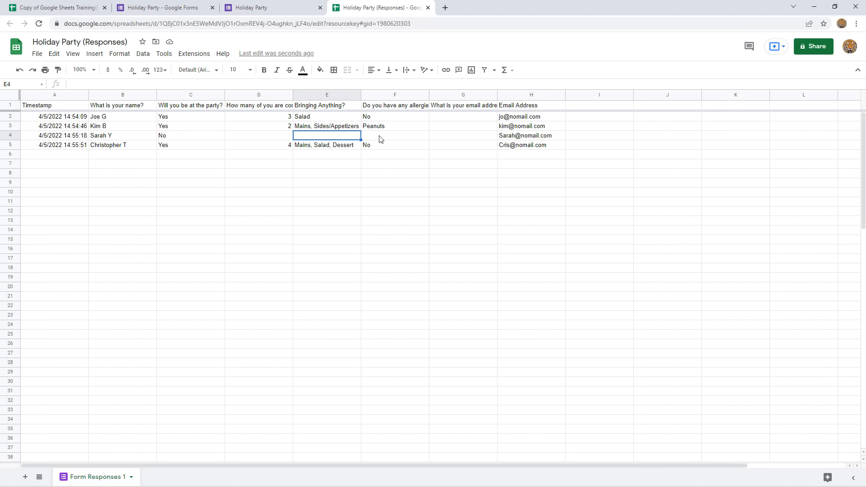
{"action": "left_click", "coordinate": [382, 138]}
{"action": "left_click", "coordinate": [446, 141]}
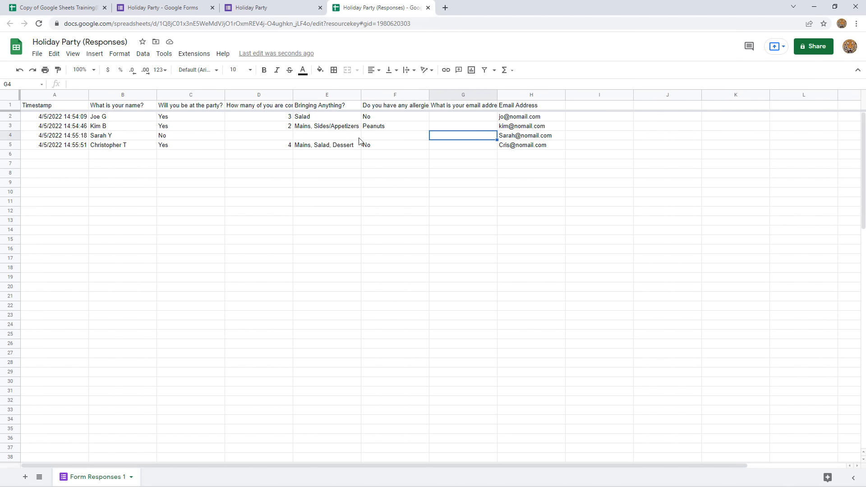
{"action": "left_click", "coordinate": [193, 148]}
{"action": "left_click", "coordinate": [272, 149]}
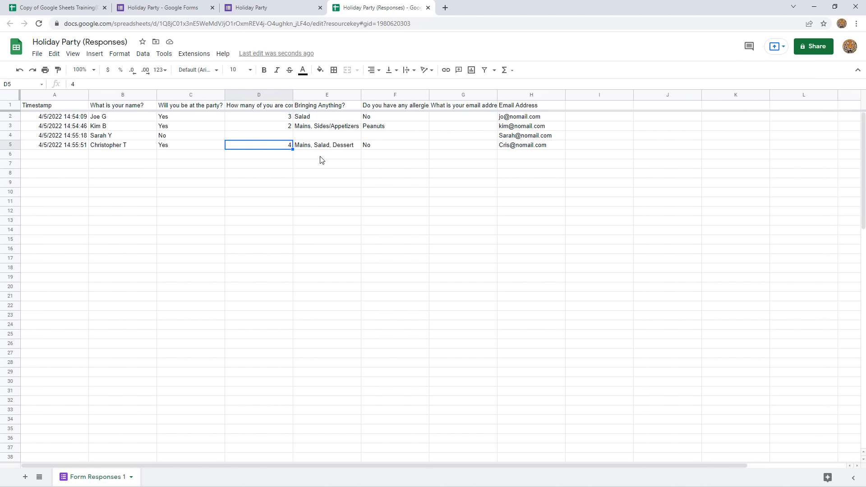
{"action": "left_click", "coordinate": [343, 149]}
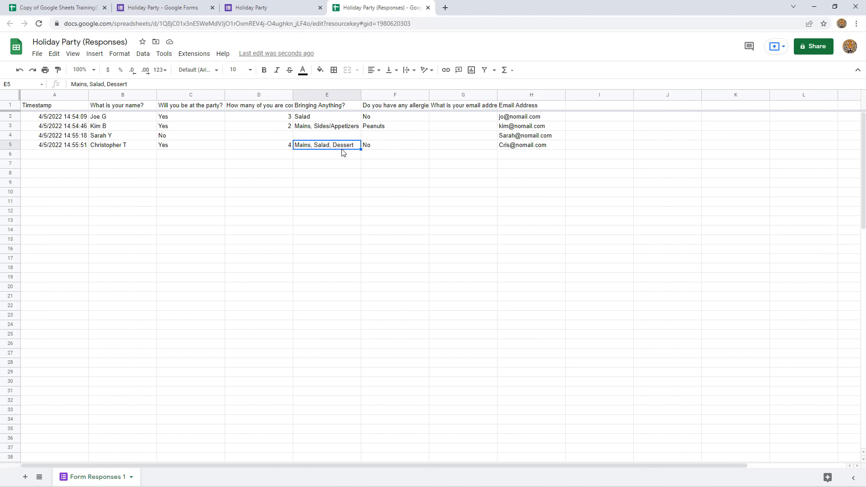
{"action": "left_click", "coordinate": [391, 148]}
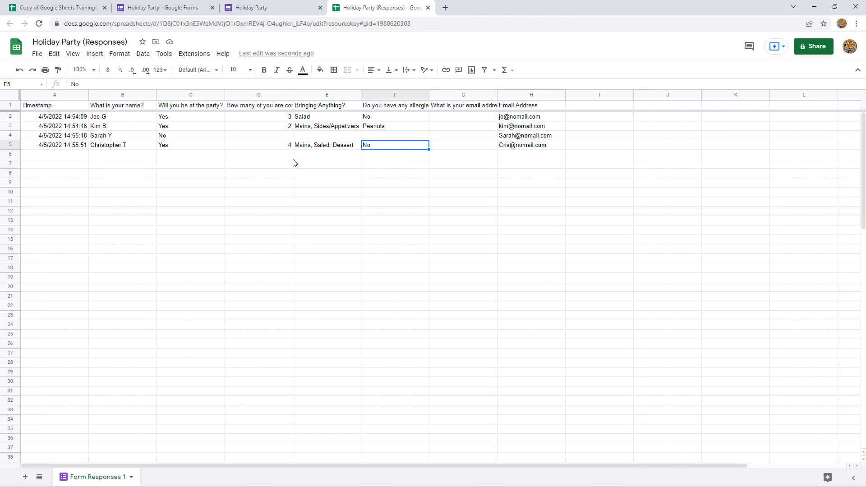
Step: Switch back to the Holiday Party form editor and examine the response summary, including the attendance pie chart and the Bringing Anything? bar chart
{"action": "left_click", "coordinate": [277, 14]}
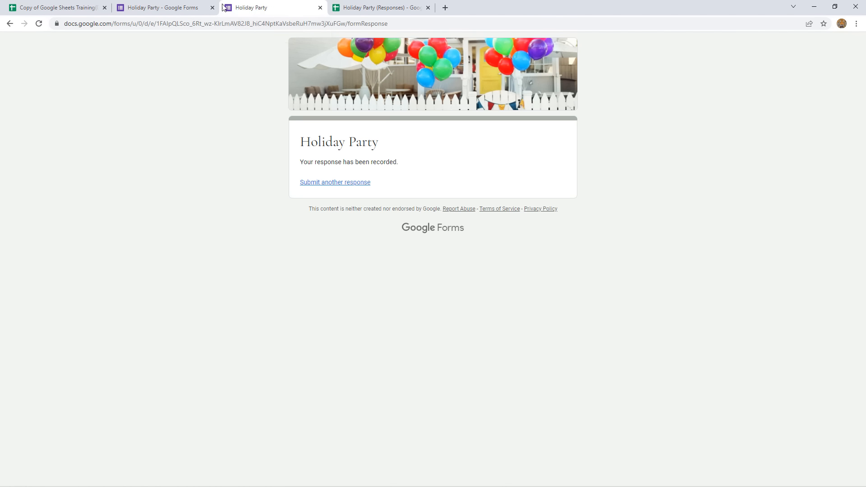
{"action": "left_click", "coordinate": [191, 9]}
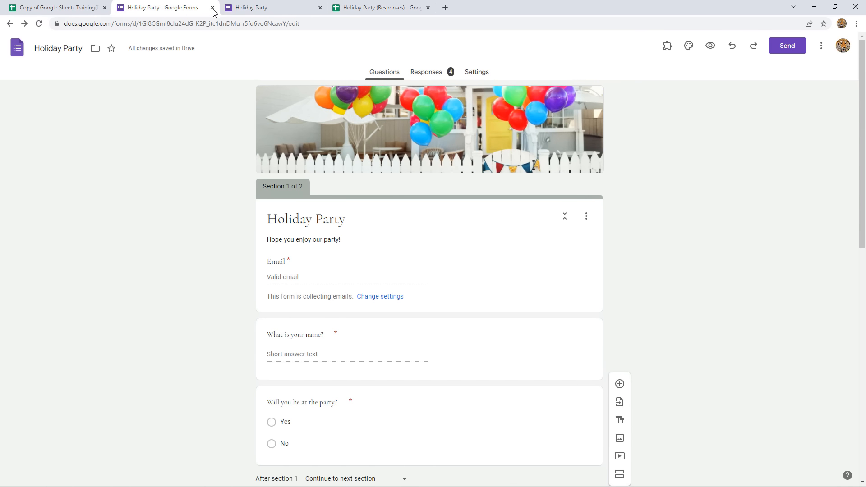
{"action": "left_click", "coordinate": [424, 75]}
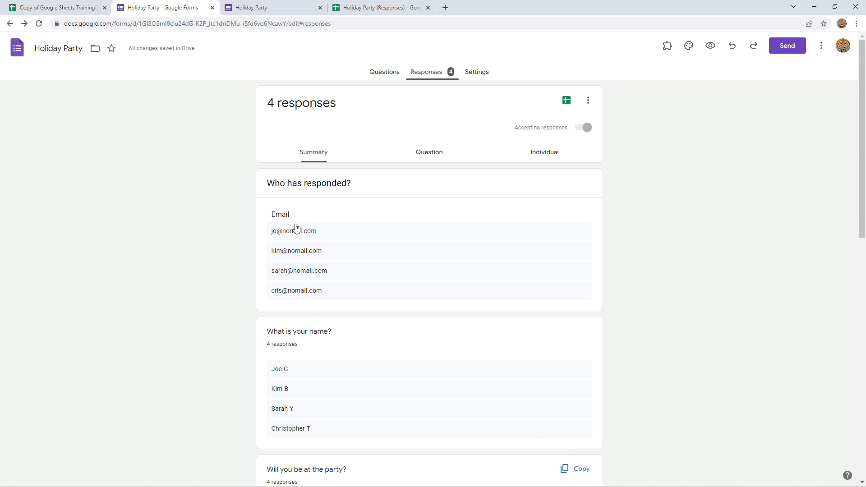
{"action": "scroll", "coordinate": [294, 232], "scroll_direction": "down", "scroll_amount": 6}
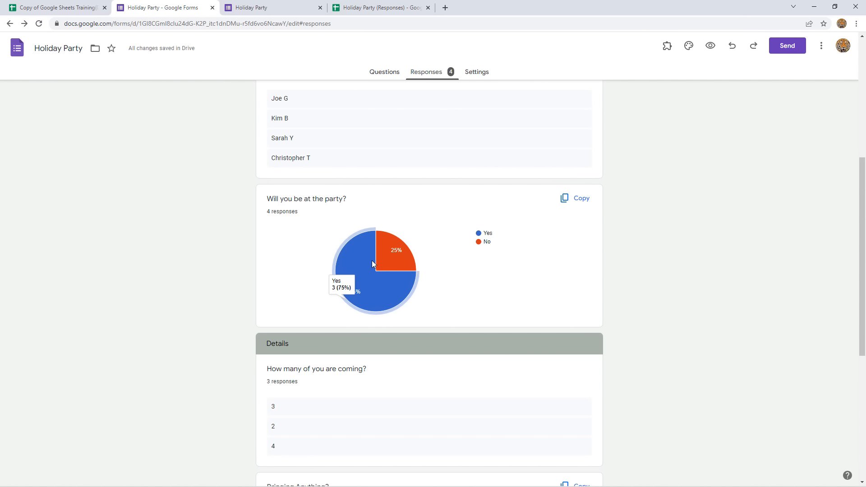
{"action": "mouse_move", "coordinate": [372, 298]}
{"action": "mouse_move", "coordinate": [403, 258]}
{"action": "scroll", "coordinate": [233, 206], "scroll_direction": "down", "scroll_amount": 3}
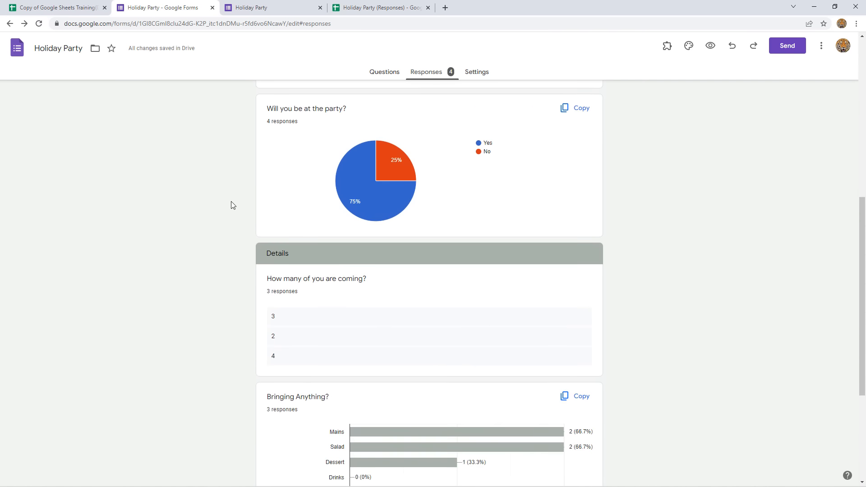
{"action": "scroll", "coordinate": [232, 207], "scroll_direction": "down", "scroll_amount": 3}
{"action": "mouse_move", "coordinate": [389, 244]}
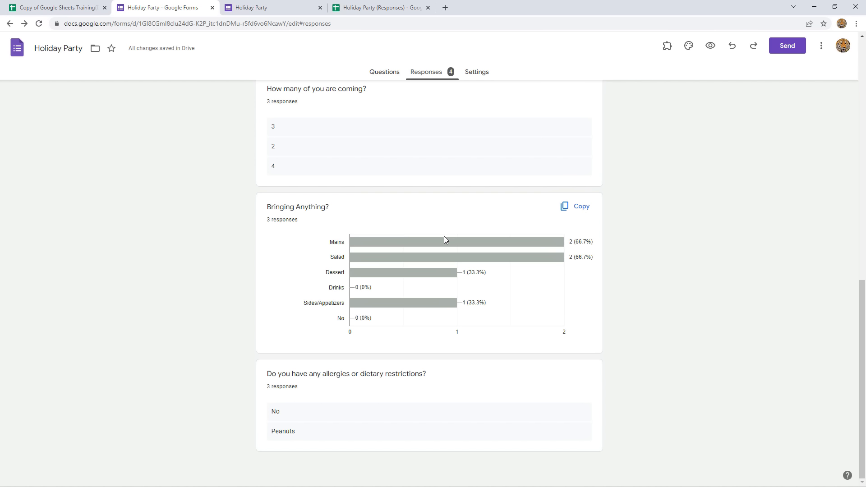
{"action": "scroll", "coordinate": [251, 267], "scroll_direction": "up", "scroll_amount": 9}
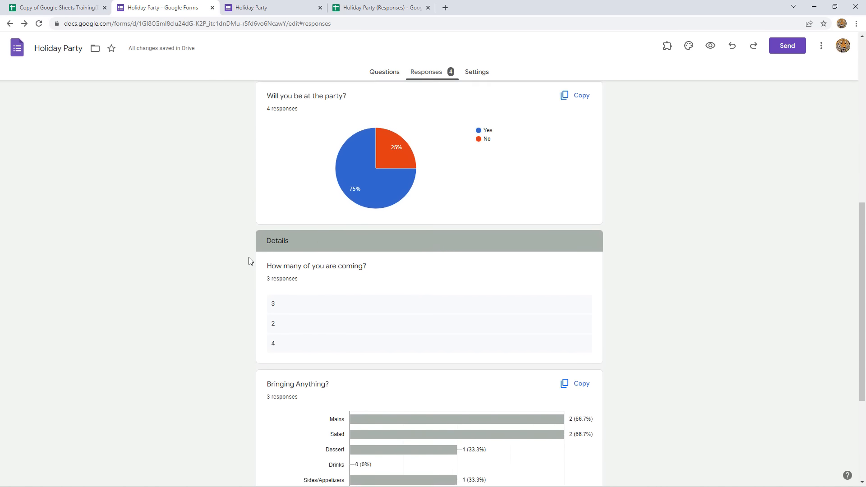
{"action": "scroll", "coordinate": [251, 263], "scroll_direction": "up", "scroll_amount": 4}
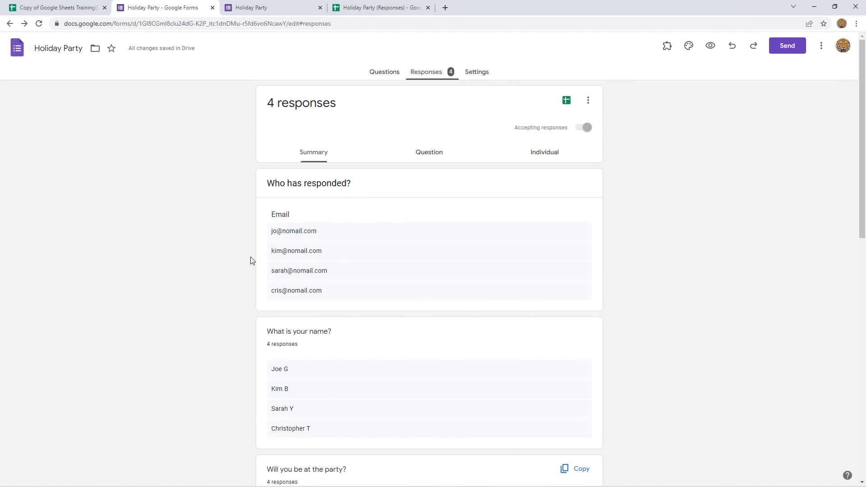
Step: View the responses by question, choose "Will you be at the party?", and open the individual responses view
{"action": "left_click", "coordinate": [432, 153]}
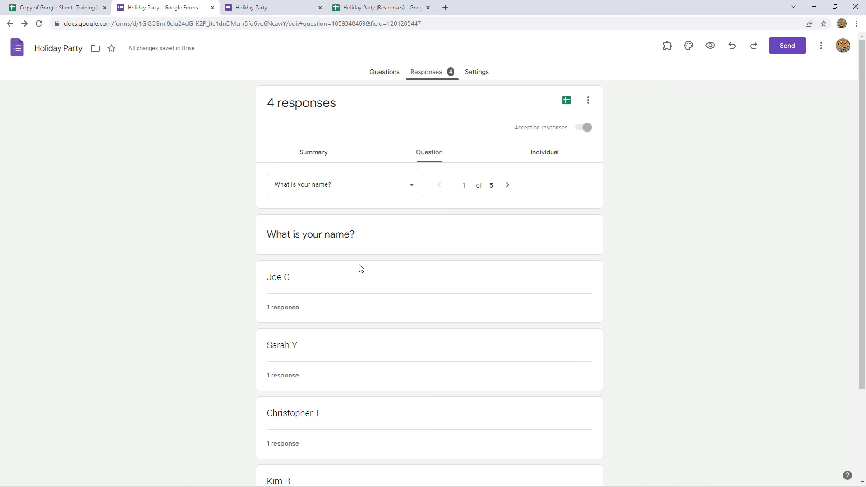
{"action": "scroll", "coordinate": [310, 287], "scroll_direction": "down", "scroll_amount": 2}
{"action": "scroll", "coordinate": [309, 287], "scroll_direction": "up", "scroll_amount": 2}
{"action": "left_click", "coordinate": [411, 187]}
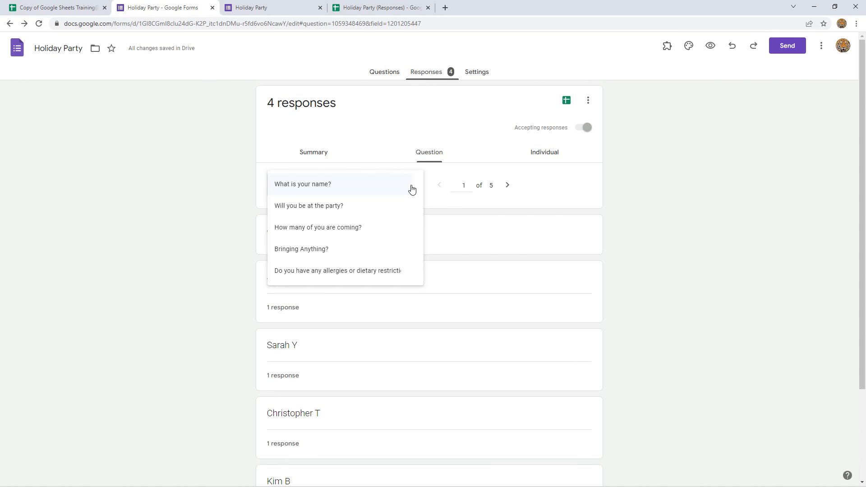
{"action": "left_click", "coordinate": [341, 208]}
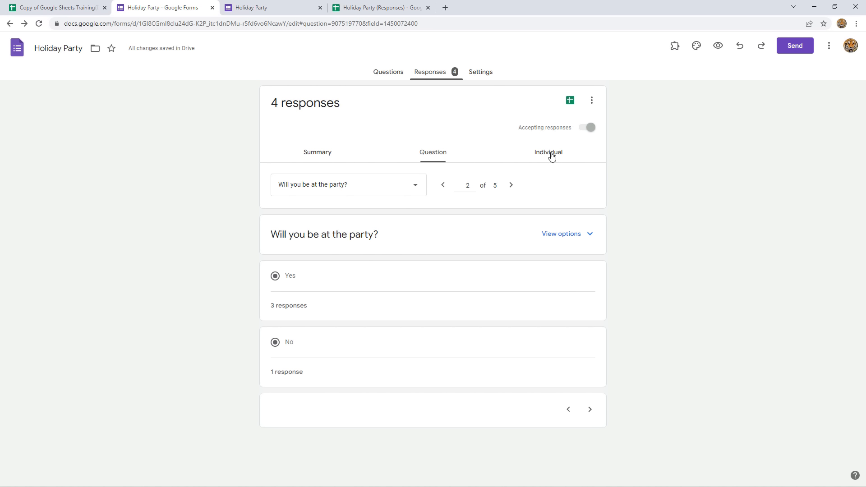
{"action": "left_click", "coordinate": [552, 156]}
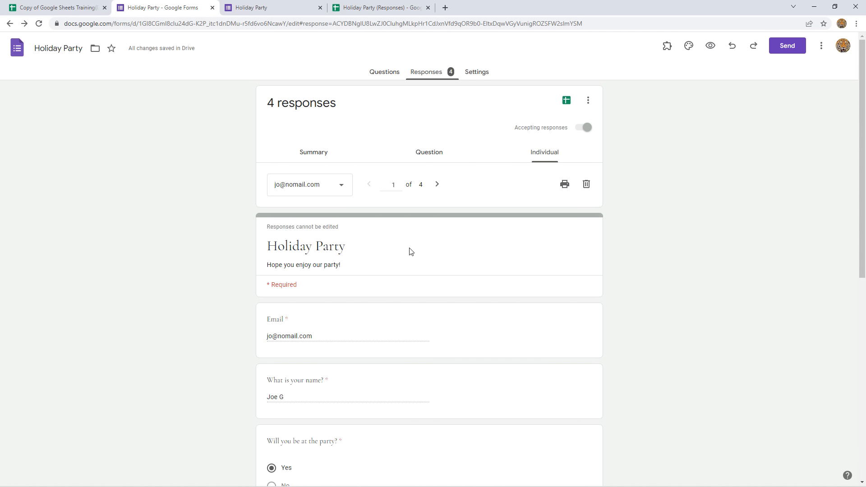
Step: Examine the first individual response, from the name and attendance answers down to the allergies question
{"action": "scroll", "coordinate": [409, 251], "scroll_direction": "down", "scroll_amount": 3}
{"action": "scroll", "coordinate": [410, 252], "scroll_direction": "down", "scroll_amount": 5}
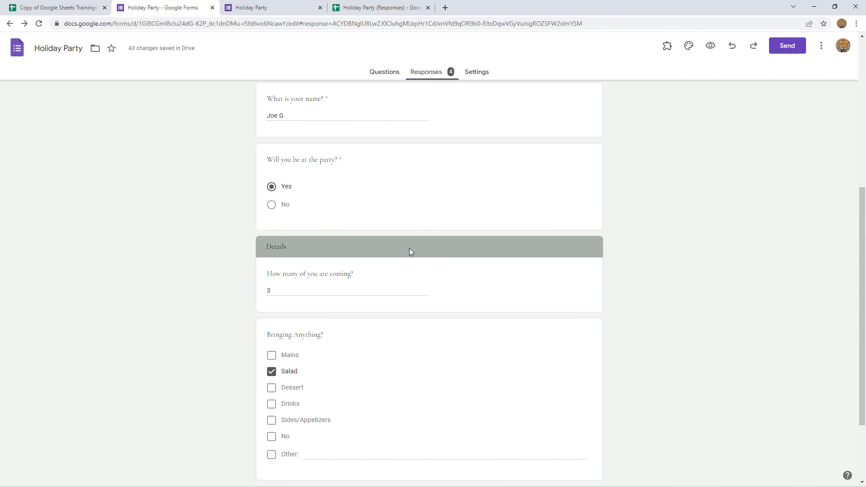
{"action": "scroll", "coordinate": [410, 252], "scroll_direction": "up", "scroll_amount": 8}
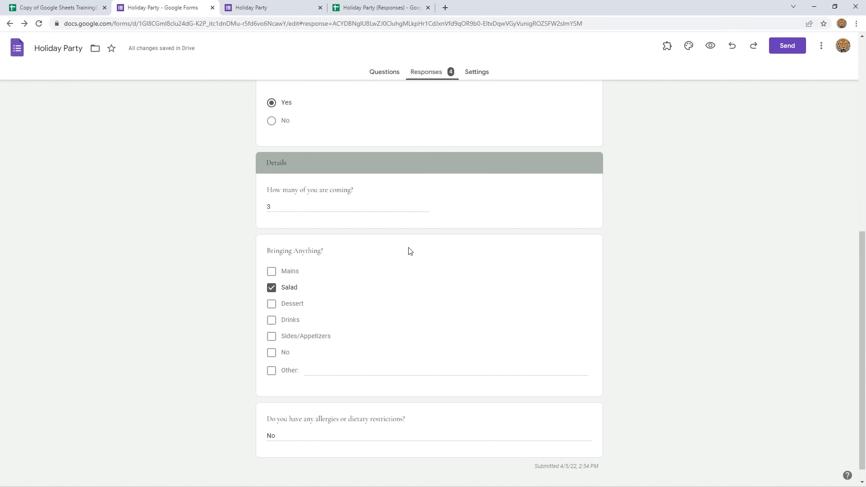
{"action": "scroll", "coordinate": [410, 251], "scroll_direction": "up", "scroll_amount": 1}
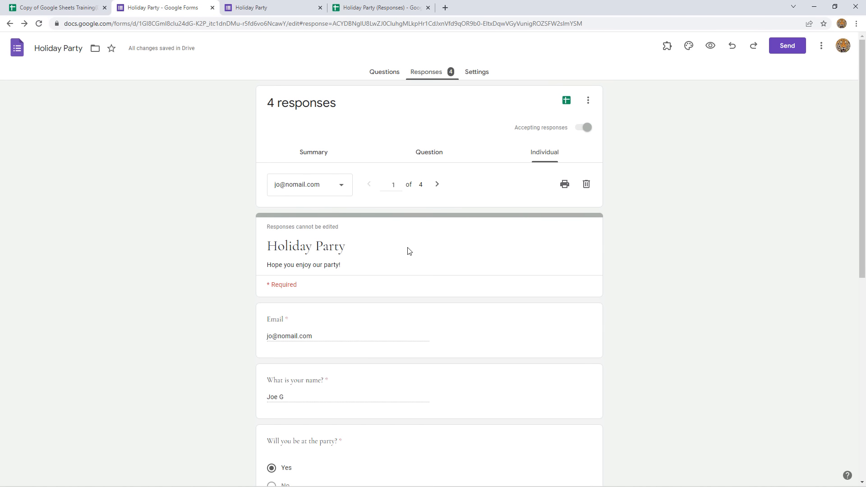
Step: Examine the second individual response through to its allergies answer, and return to the form's questions
{"action": "left_click", "coordinate": [436, 189]}
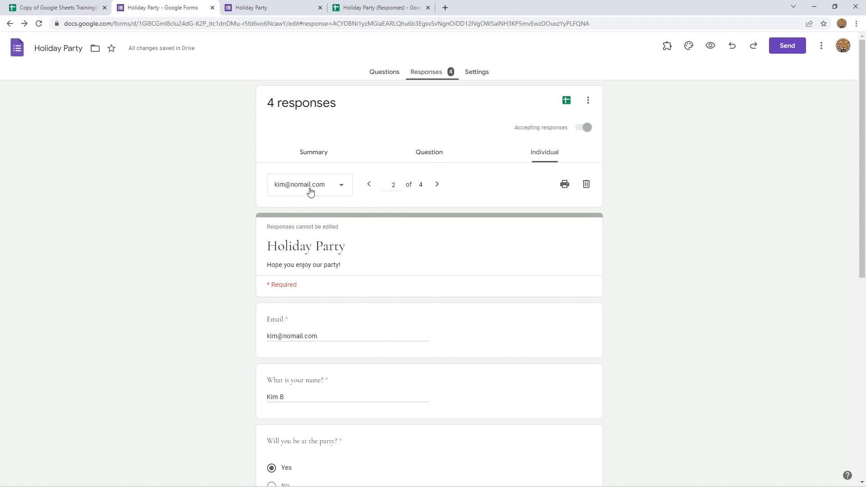
{"action": "scroll", "coordinate": [396, 276], "scroll_direction": "down", "scroll_amount": 7}
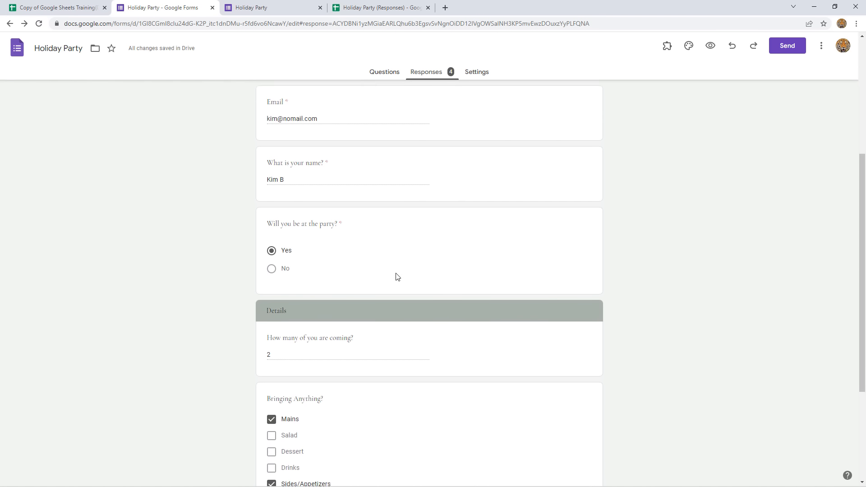
{"action": "scroll", "coordinate": [396, 275], "scroll_direction": "down", "scroll_amount": 2}
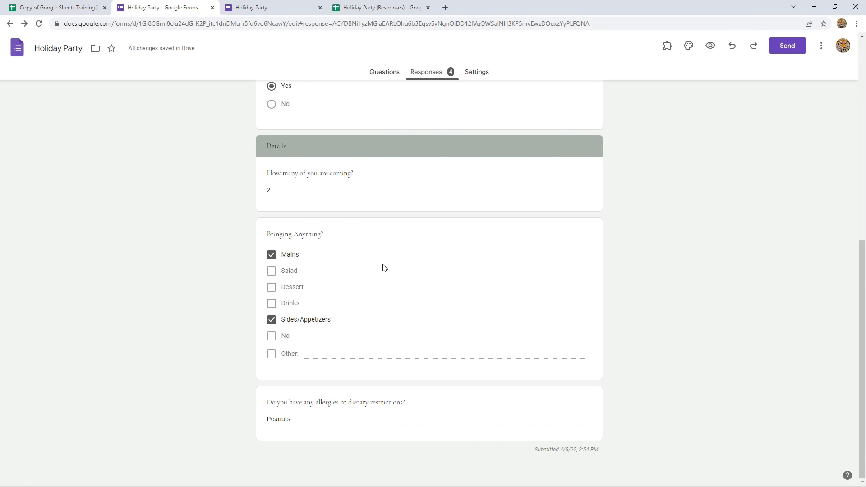
{"action": "scroll", "coordinate": [384, 268], "scroll_direction": "up", "scroll_amount": 8}
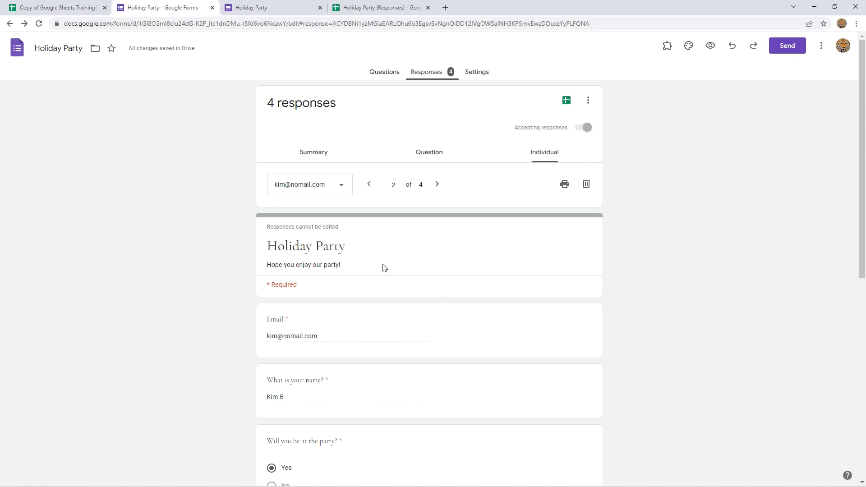
{"action": "left_click", "coordinate": [384, 73]}
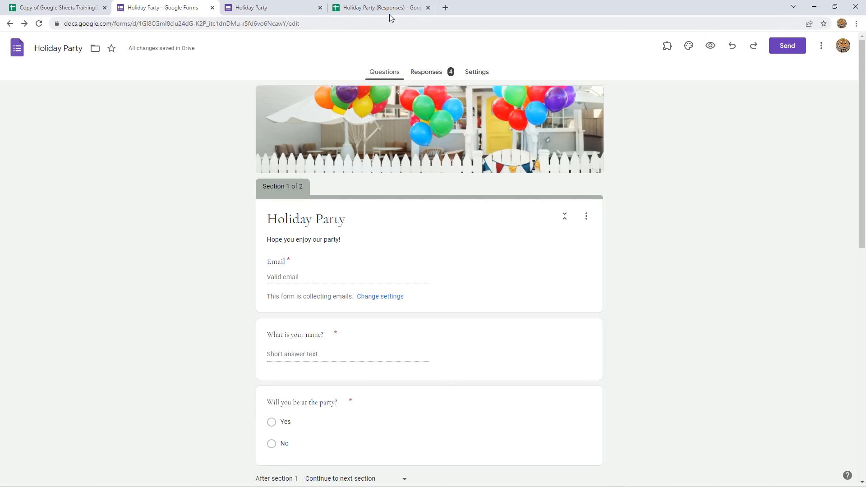
{"action": "left_click", "coordinate": [369, 7]}
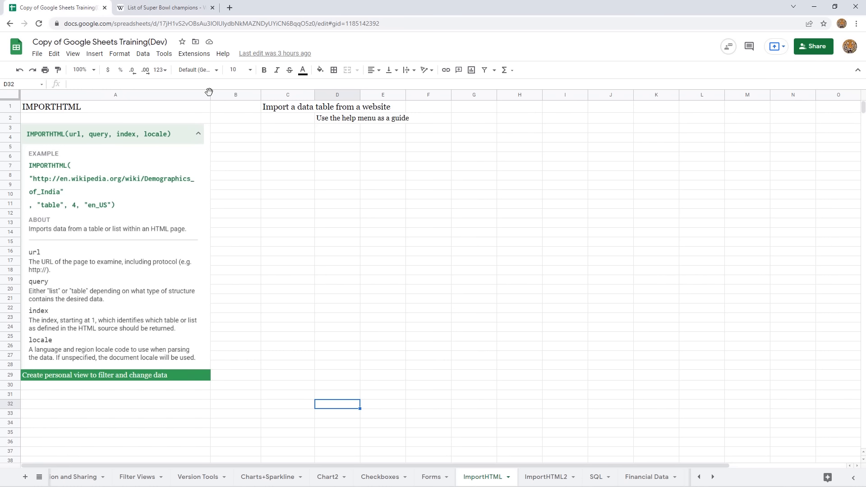
Step: Switch to the Wikipedia page List of Super Bowl champions and examine the Super Bowl championships table from the first game to the last
{"action": "left_click", "coordinate": [153, 9]}
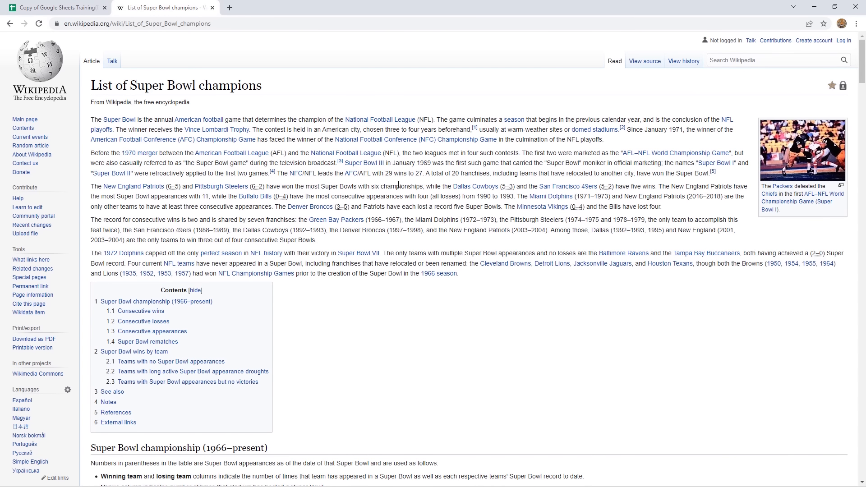
{"action": "scroll", "coordinate": [399, 185], "scroll_direction": "down", "scroll_amount": 8}
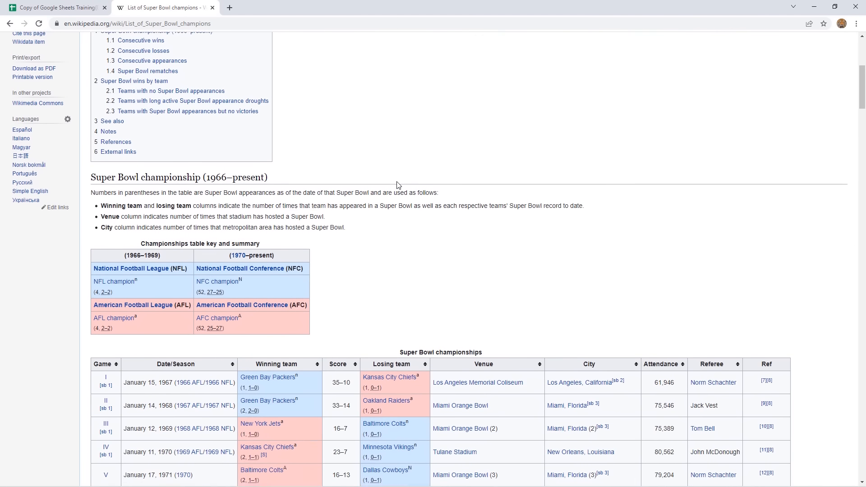
{"action": "scroll", "coordinate": [399, 185], "scroll_direction": "down", "scroll_amount": 1}
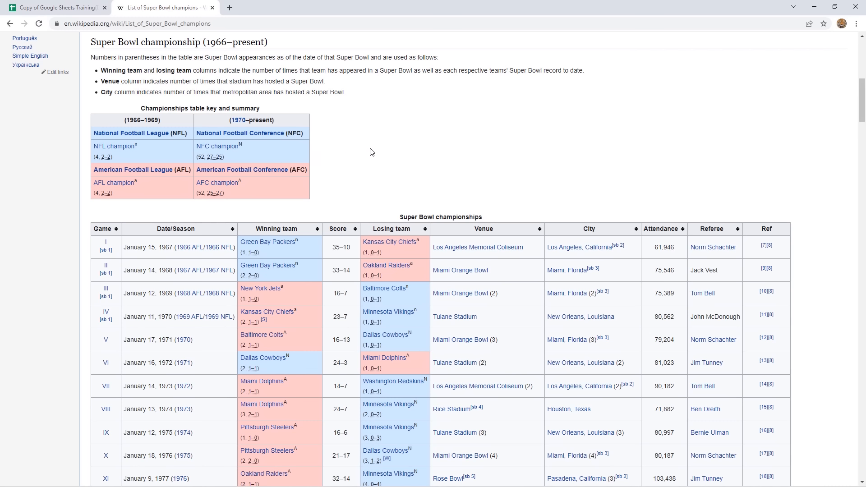
{"action": "scroll", "coordinate": [400, 144], "scroll_direction": "down", "scroll_amount": 4}
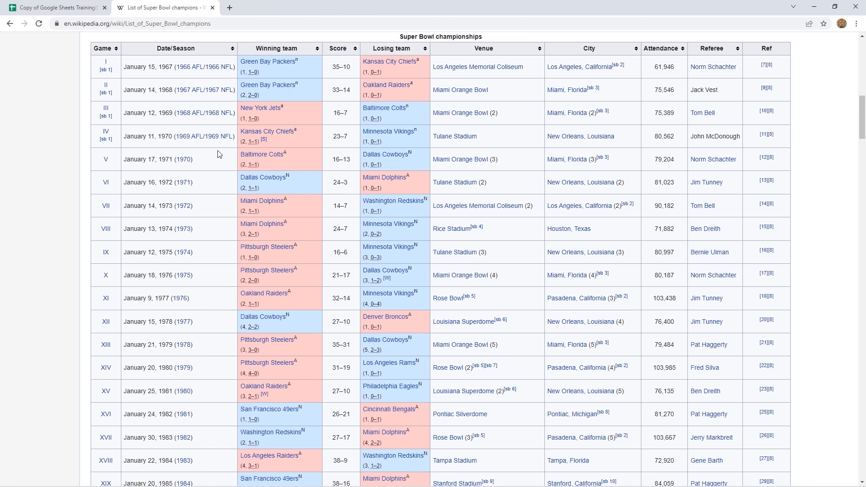
{"action": "scroll", "coordinate": [219, 154], "scroll_direction": "down", "scroll_amount": 4}
{"action": "scroll", "coordinate": [219, 154], "scroll_direction": "down", "scroll_amount": 6}
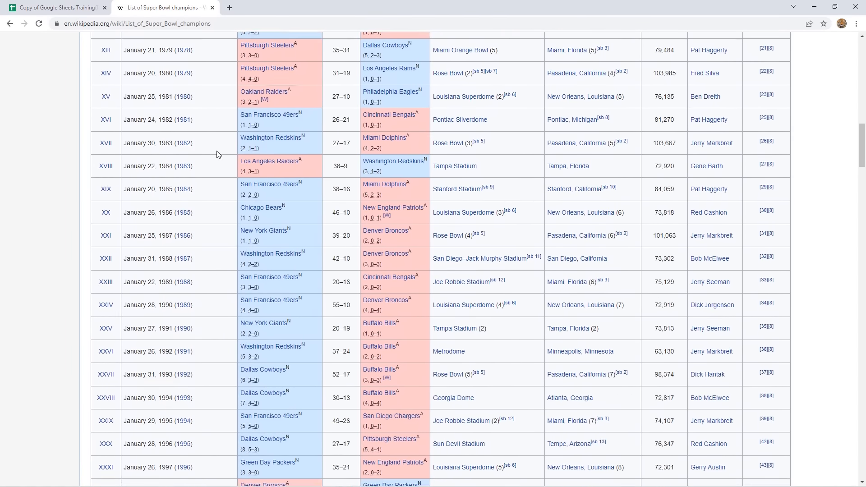
{"action": "scroll", "coordinate": [217, 154], "scroll_direction": "down", "scroll_amount": 8}
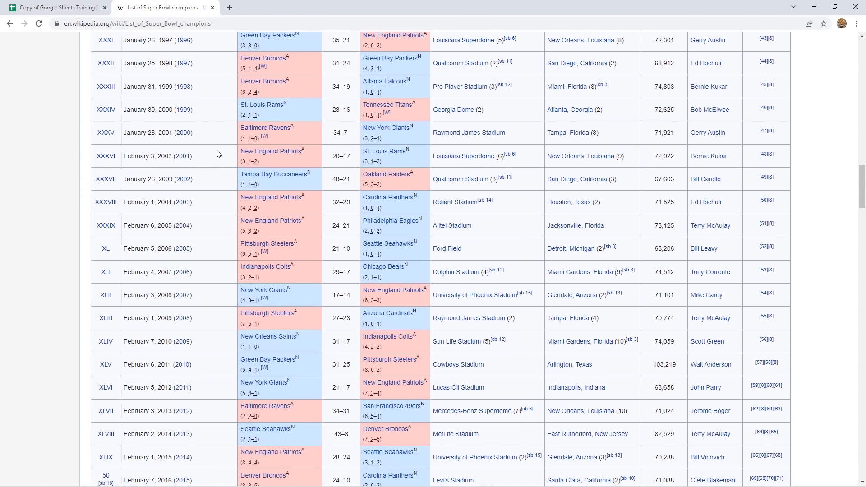
{"action": "scroll", "coordinate": [217, 154], "scroll_direction": "down", "scroll_amount": 7}
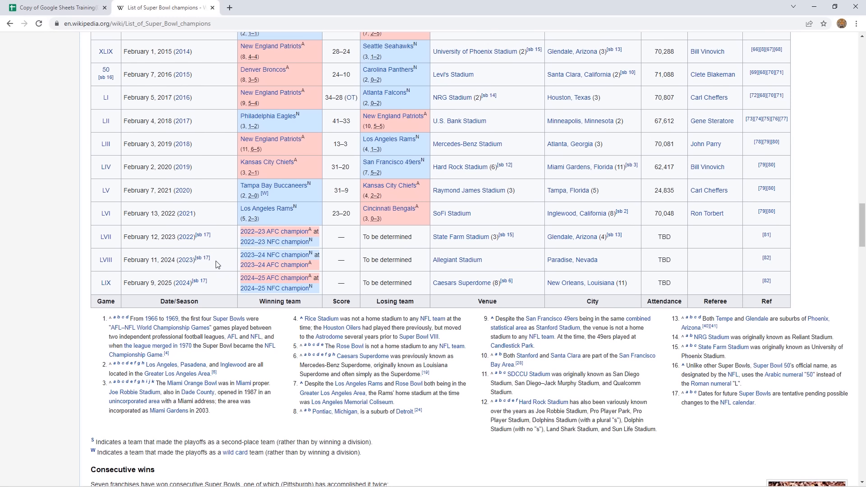
Step: Examine the rest of the Wikipedia page, including the Super Bowl wins by team table and the references
{"action": "scroll", "coordinate": [234, 253], "scroll_direction": "down", "scroll_amount": 8}
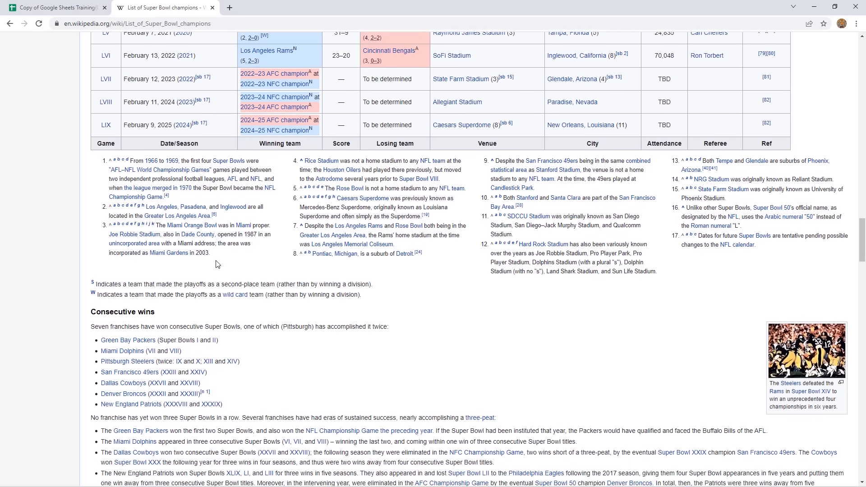
{"action": "scroll", "coordinate": [258, 239], "scroll_direction": "down", "scroll_amount": 13}
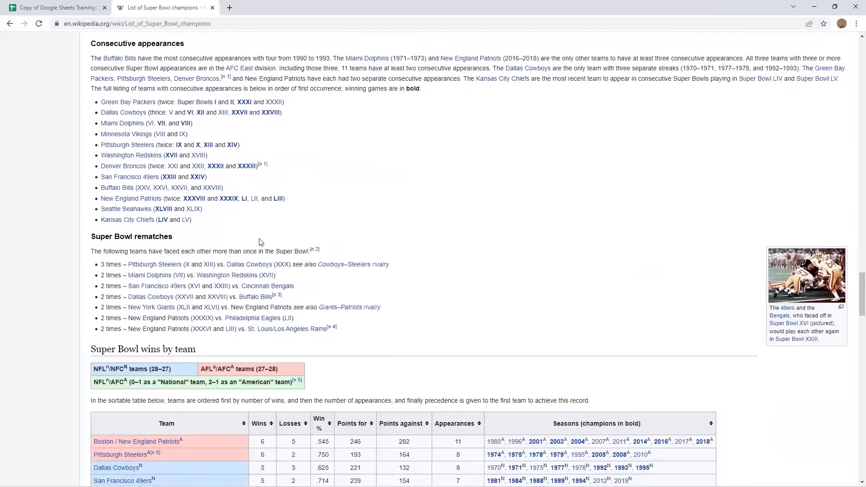
{"action": "scroll", "coordinate": [261, 243], "scroll_direction": "down", "scroll_amount": 3}
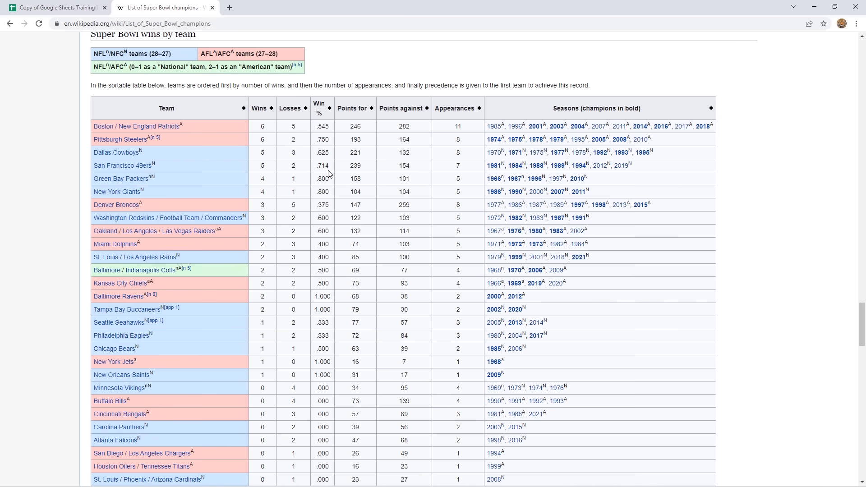
{"action": "scroll", "coordinate": [328, 174], "scroll_direction": "down", "scroll_amount": 9}
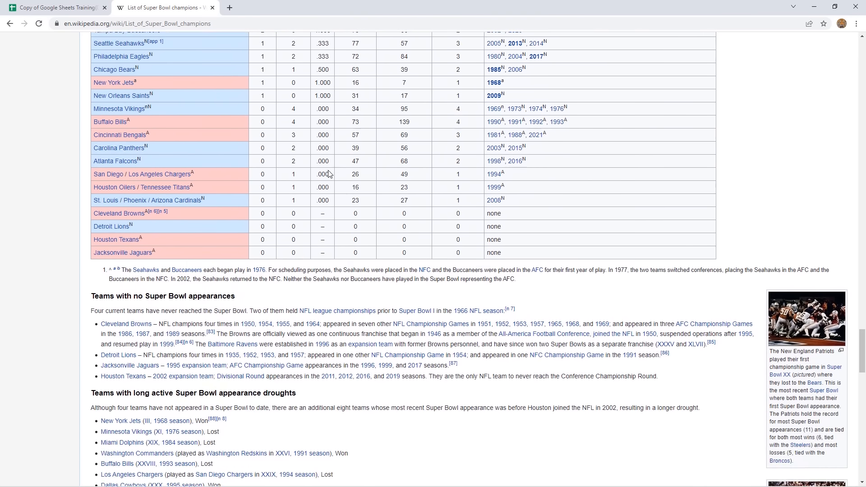
{"action": "scroll", "coordinate": [329, 174], "scroll_direction": "down", "scroll_amount": 6}
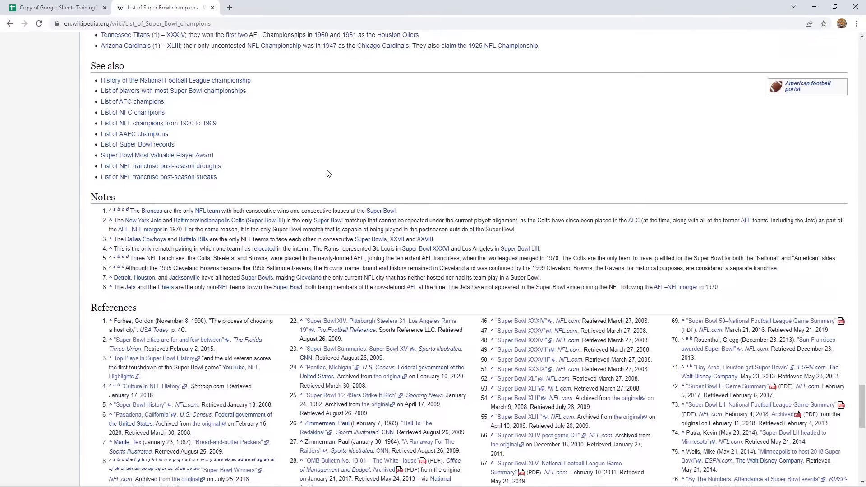
{"action": "scroll", "coordinate": [328, 168], "scroll_direction": "up", "scroll_amount": 20}
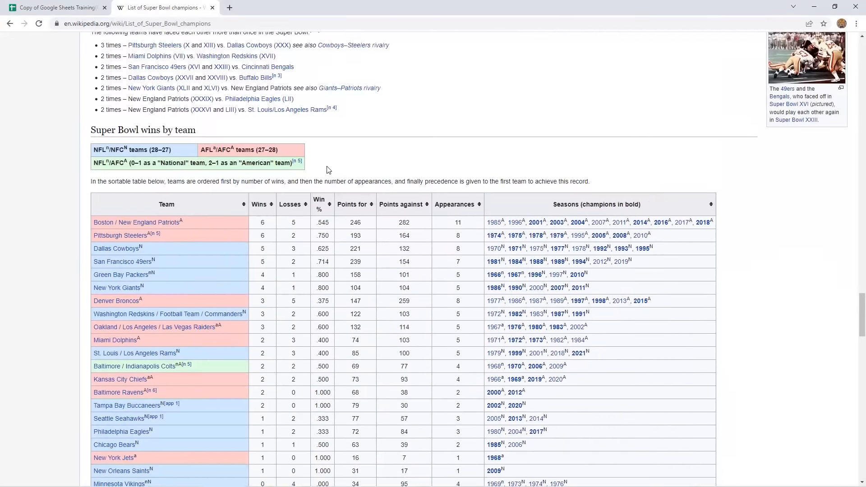
{"action": "scroll", "coordinate": [328, 168], "scroll_direction": "up", "scroll_amount": 10}
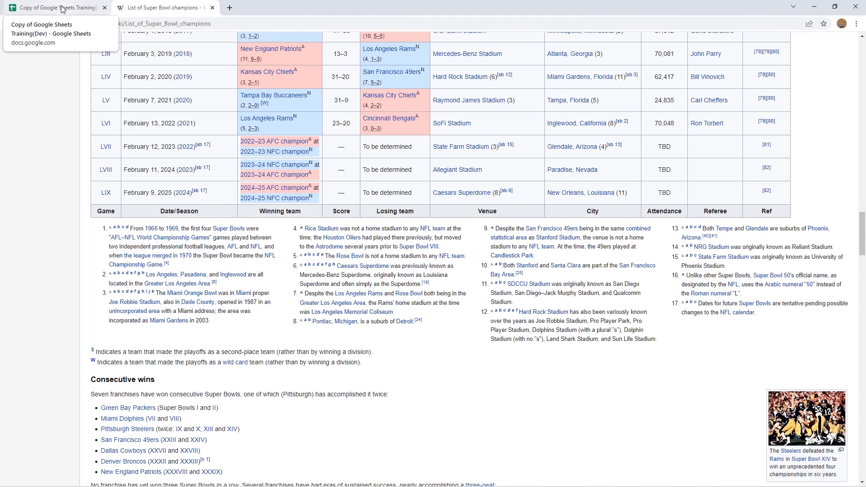
Step: Copy the web address of the List of Super Bowl champions page and return to the Google Sheets training spreadsheet
{"action": "left_click", "coordinate": [149, 20]}
{"action": "key", "text": "ctrl+c"}
{"action": "right_click", "coordinate": [163, 25]}
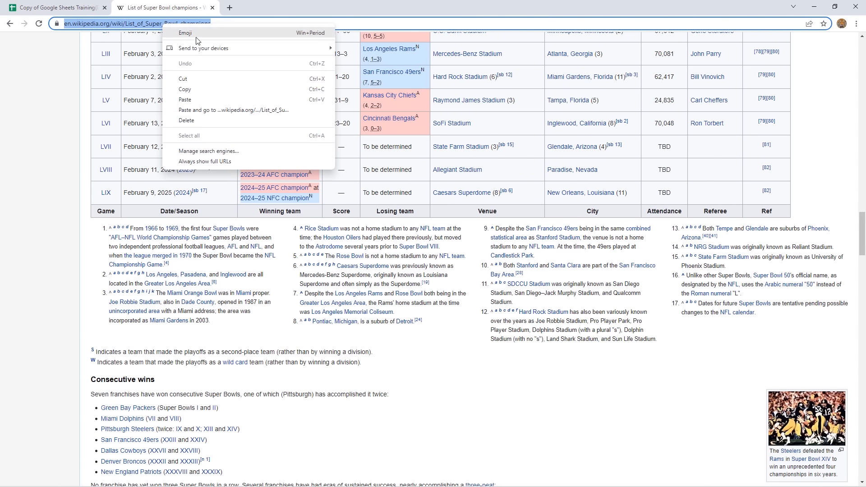
{"action": "left_click", "coordinate": [194, 89]}
{"action": "left_click", "coordinate": [80, 10]}
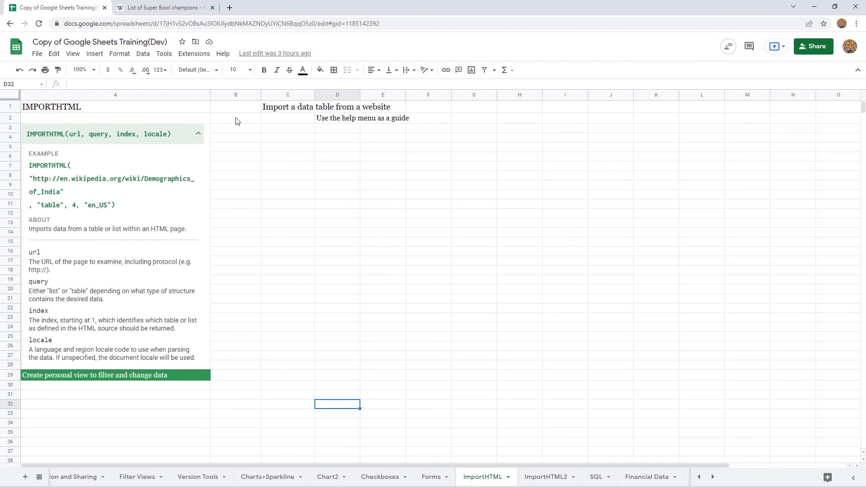
Step: Start an IMPORTHTML formula in cell C4 of the ImportHTML sheet and expand the function's help
{"action": "left_click", "coordinate": [277, 142]}
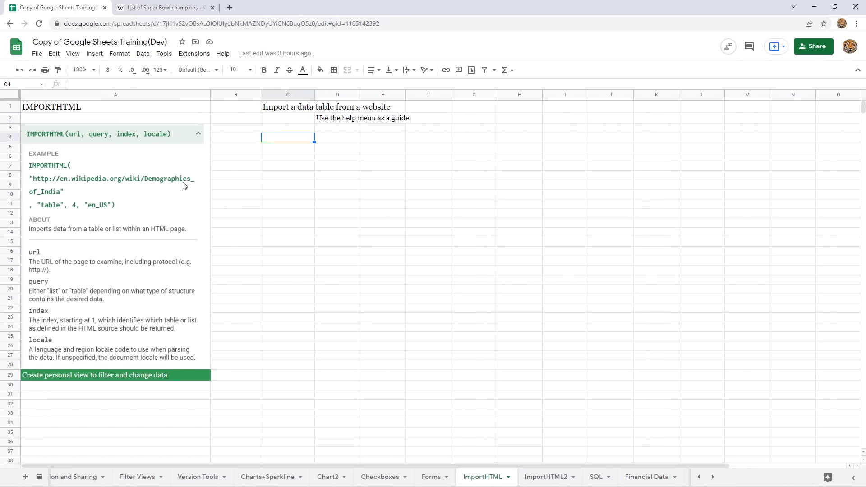
{"action": "type", "text": "=i"}
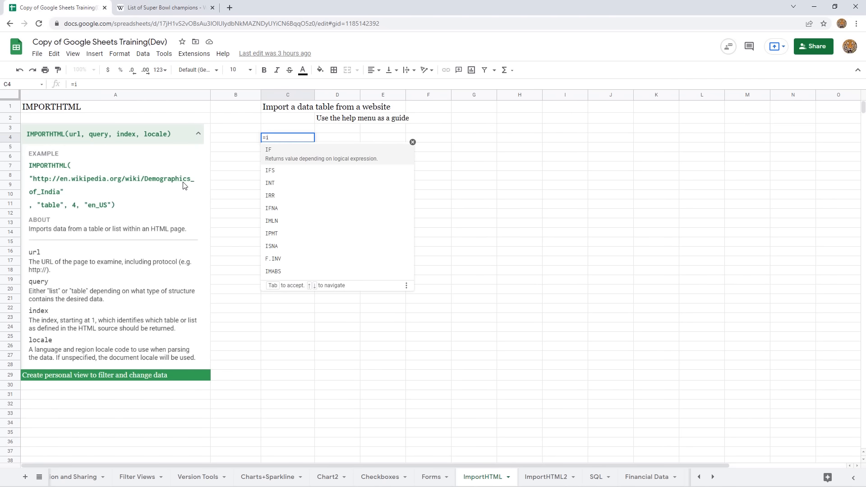
{"action": "type", "text": "mport"}
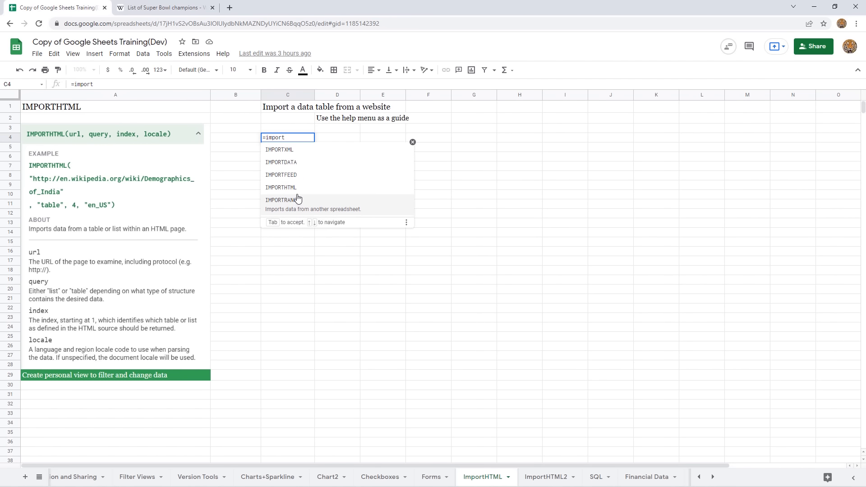
{"action": "left_click", "coordinate": [296, 189]}
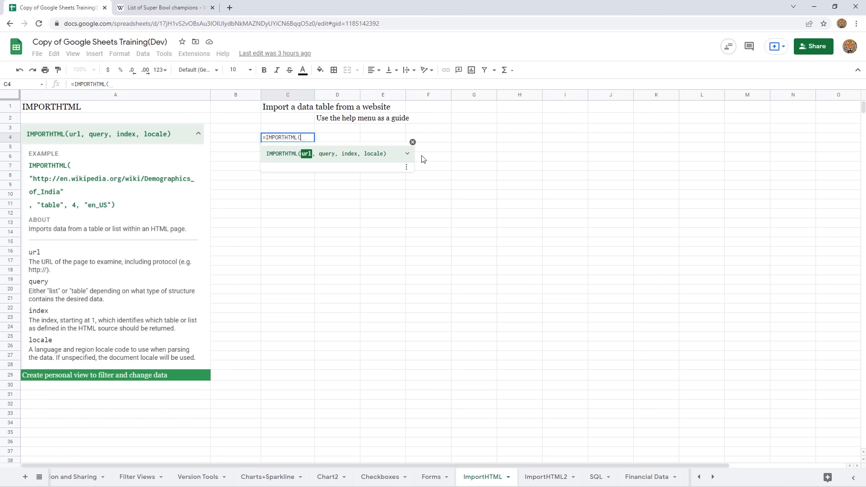
{"action": "left_click", "coordinate": [408, 156]}
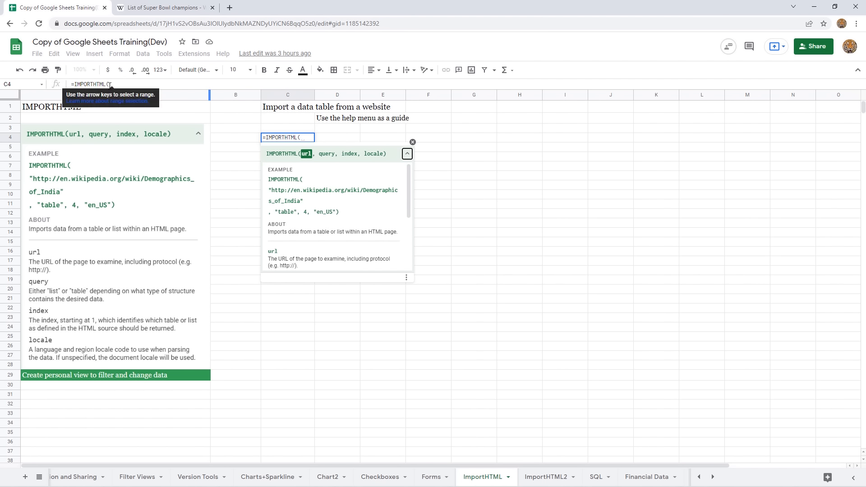
{"action": "left_click", "coordinate": [127, 86]}
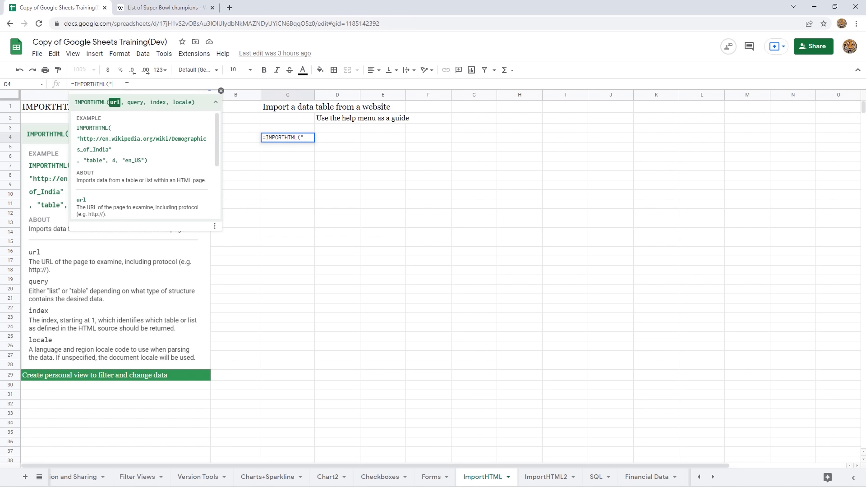
{"action": "key", "text": "ctrl+v"}
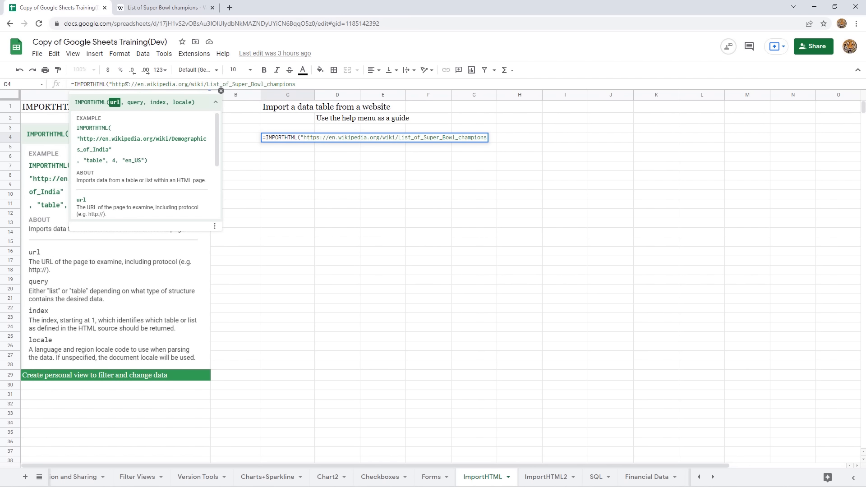
{"action": "type", "text": "\""}
{"action": "type", "text": ","}
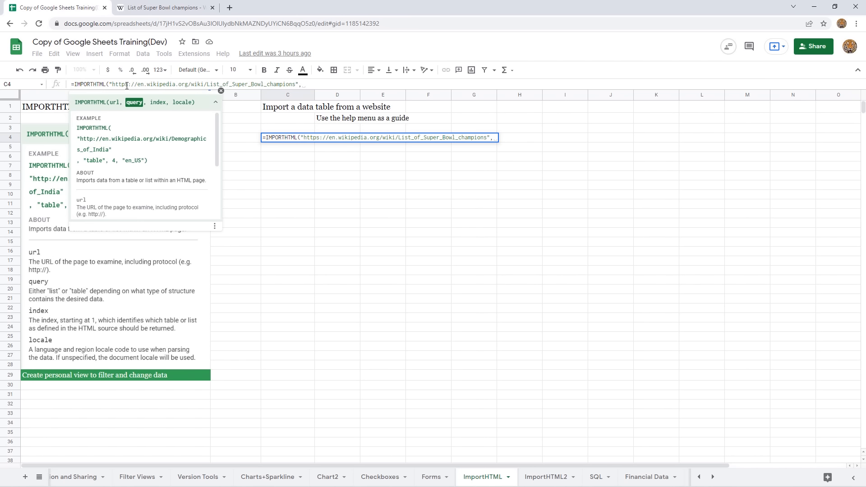
{"action": "type", "text": "\"table"}
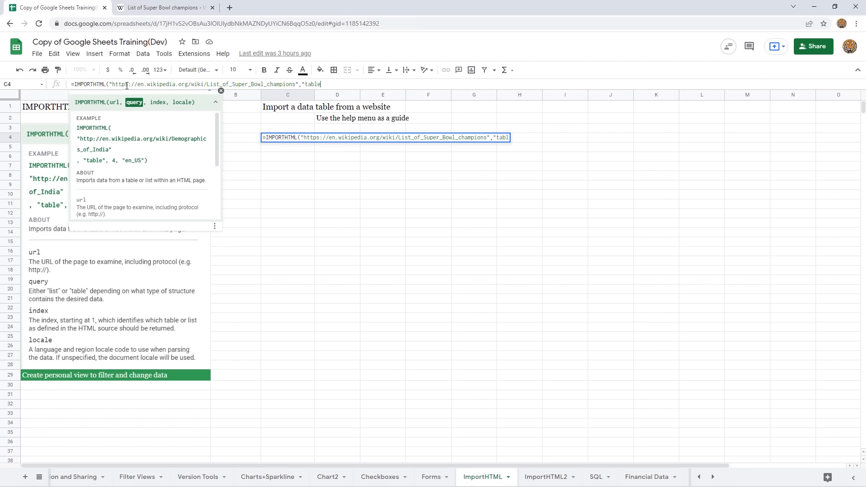
{"action": "type", "text": "\","}
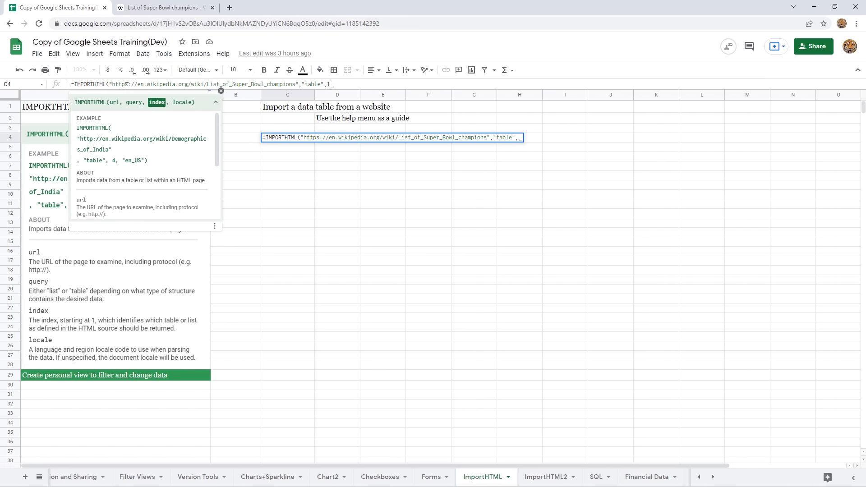
{"action": "type", "text": "1)"}
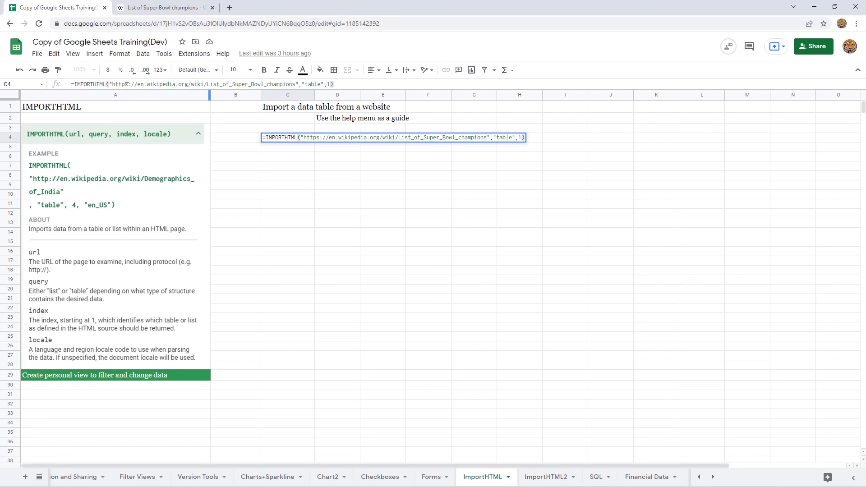
{"action": "key", "text": "Return"}
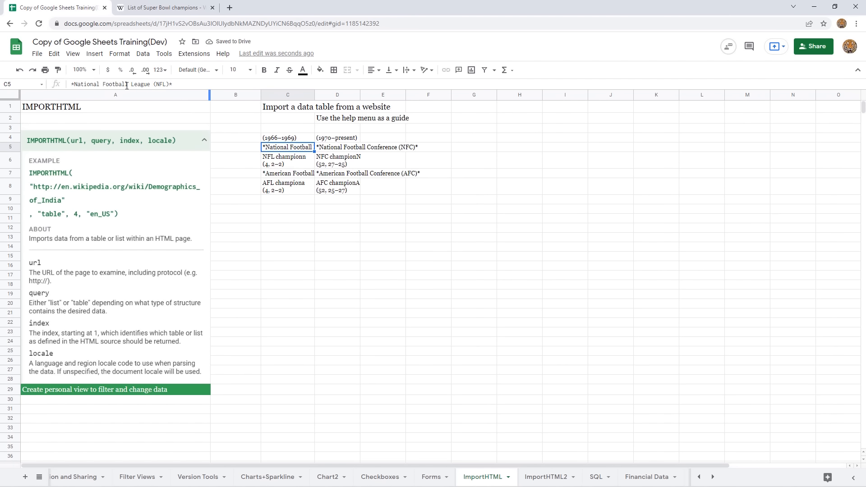
{"action": "left_click", "coordinate": [299, 140]}
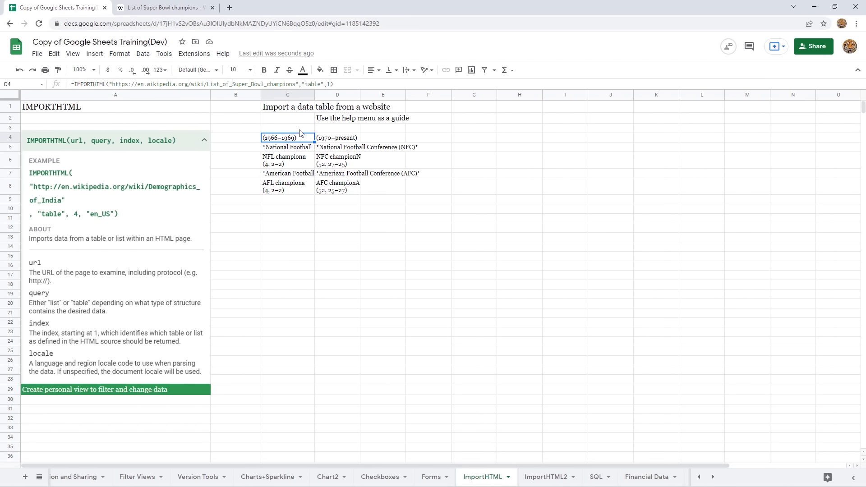
Step: Examine the order of the tables on the Wikipedia List of Super Bowl champions page, from the championships key to the wins by team
{"action": "left_click", "coordinate": [169, 9]}
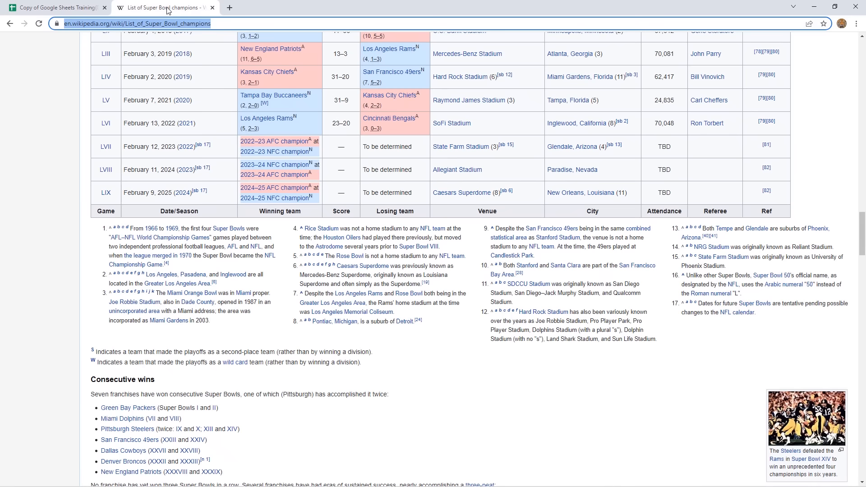
{"action": "scroll", "coordinate": [266, 155], "scroll_direction": "up", "scroll_amount": 20}
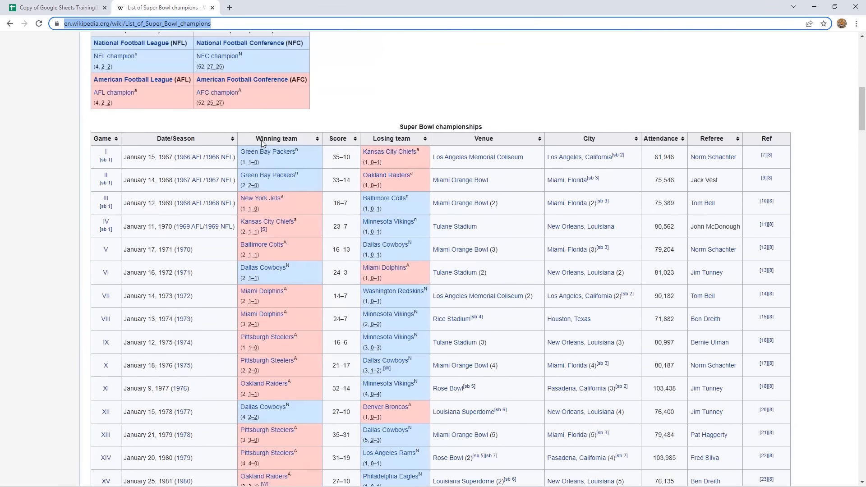
{"action": "scroll", "coordinate": [261, 143], "scroll_direction": "down", "scroll_amount": 6}
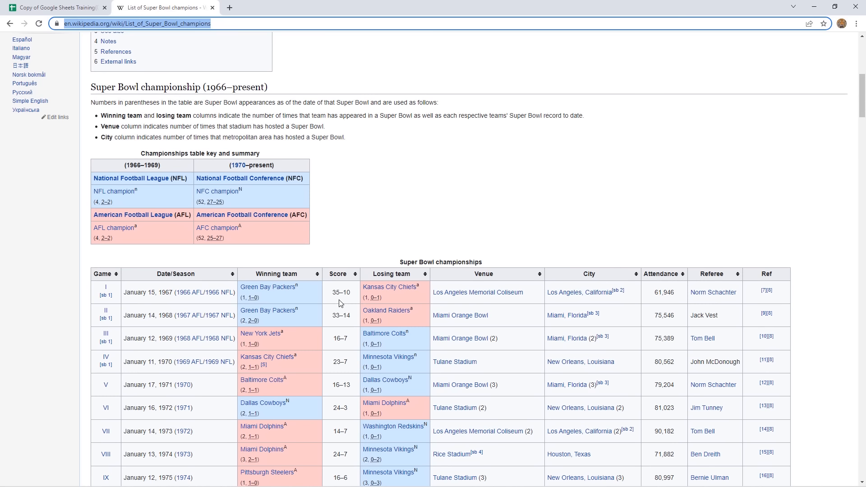
{"action": "scroll", "coordinate": [342, 304], "scroll_direction": "down", "scroll_amount": 5}
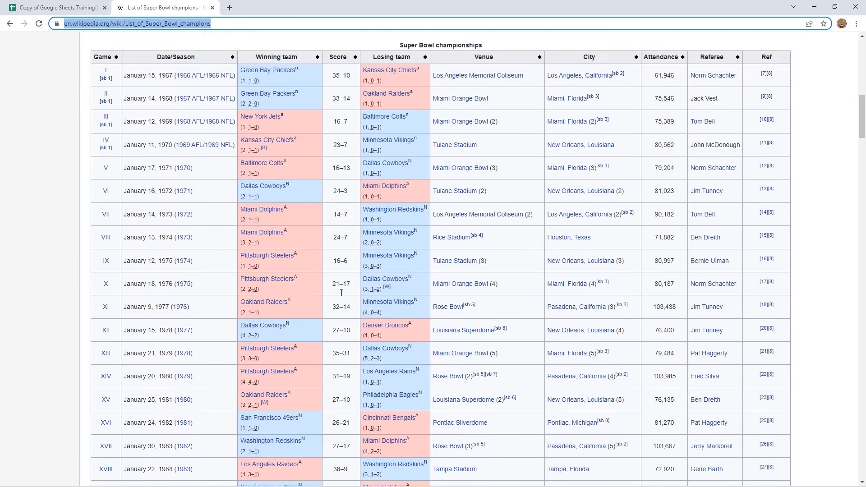
{"action": "scroll", "coordinate": [341, 293], "scroll_direction": "down", "scroll_amount": 15}
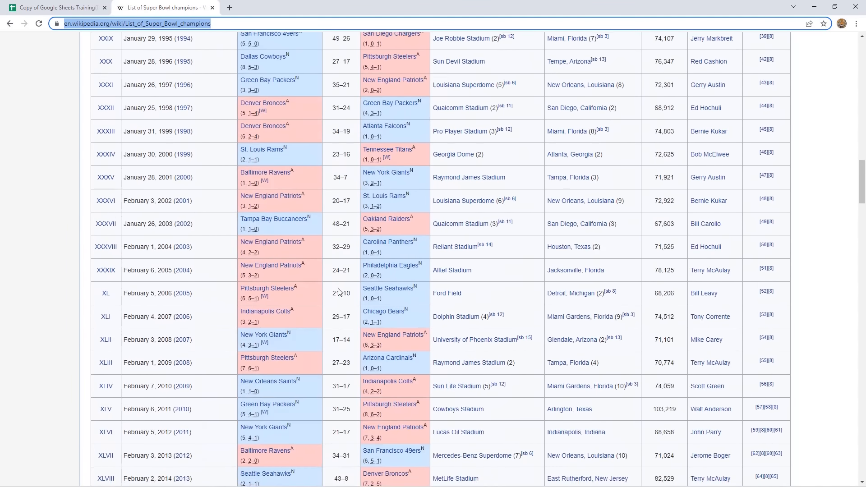
{"action": "scroll", "coordinate": [339, 292], "scroll_direction": "down", "scroll_amount": 18}
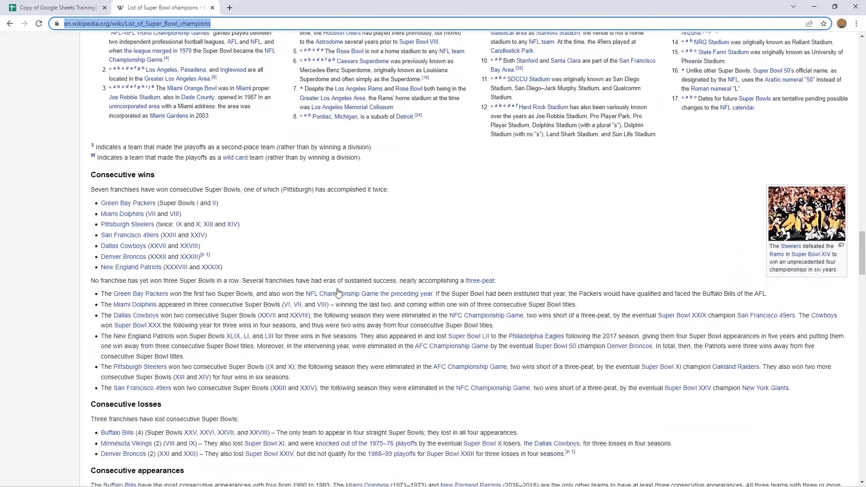
{"action": "scroll", "coordinate": [339, 292], "scroll_direction": "down", "scroll_amount": 10}
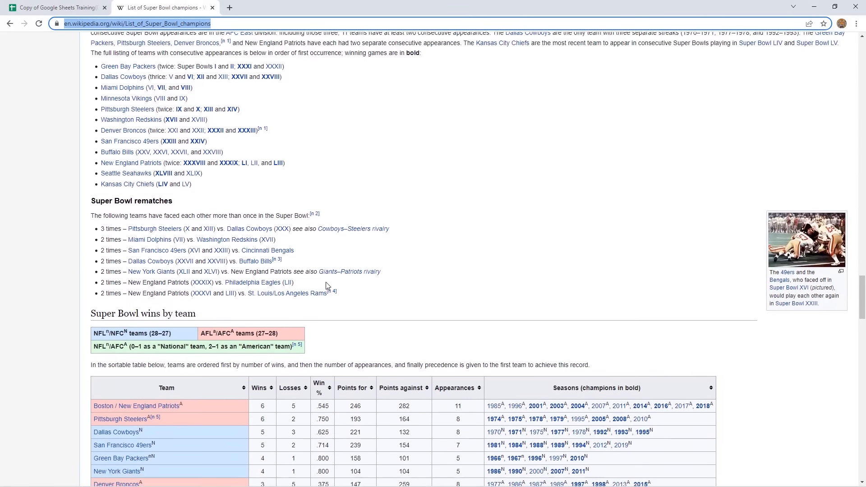
{"action": "scroll", "coordinate": [328, 287], "scroll_direction": "down", "scroll_amount": 2}
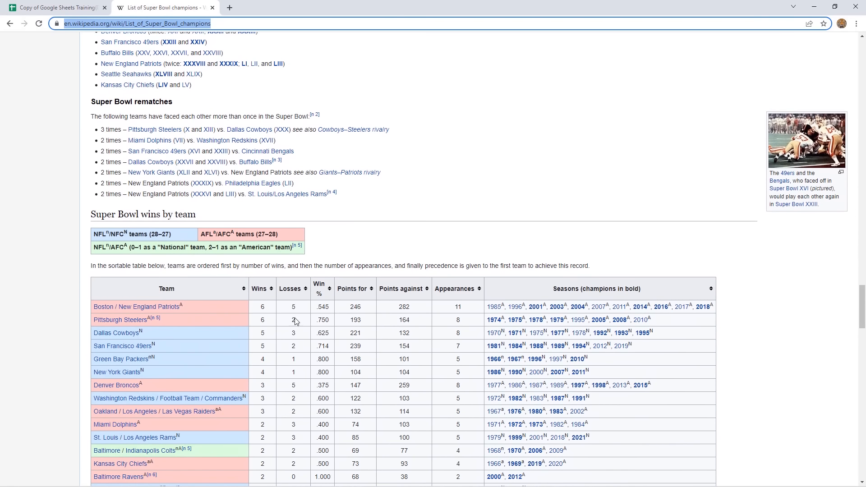
Step: Return to the training spreadsheet and set the index of the IMPORTHTML formula in C4 to 2
{"action": "left_click", "coordinate": [76, 8]}
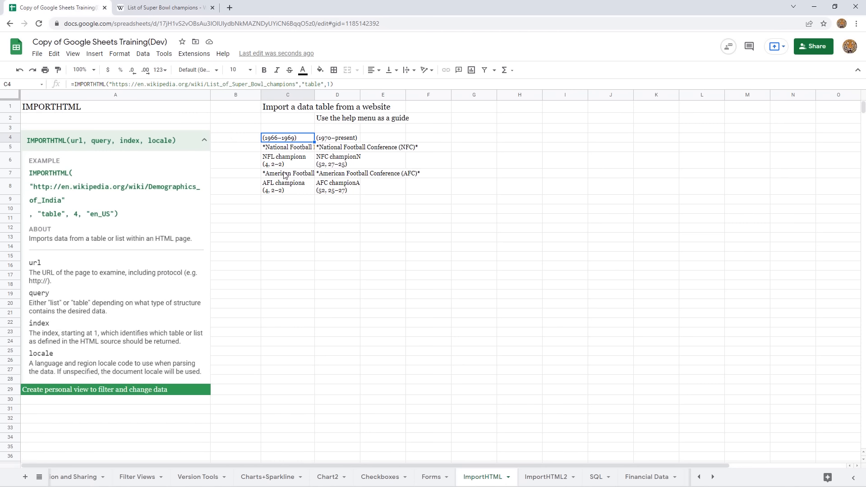
{"action": "left_click", "coordinate": [340, 212]}
{"action": "left_click", "coordinate": [269, 138]}
{"action": "left_click", "coordinate": [330, 84]}
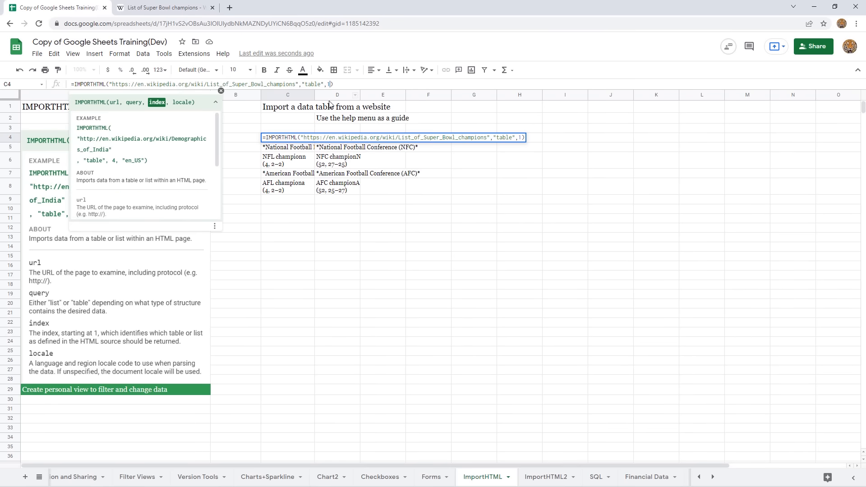
{"action": "key", "text": "BackSpace"}
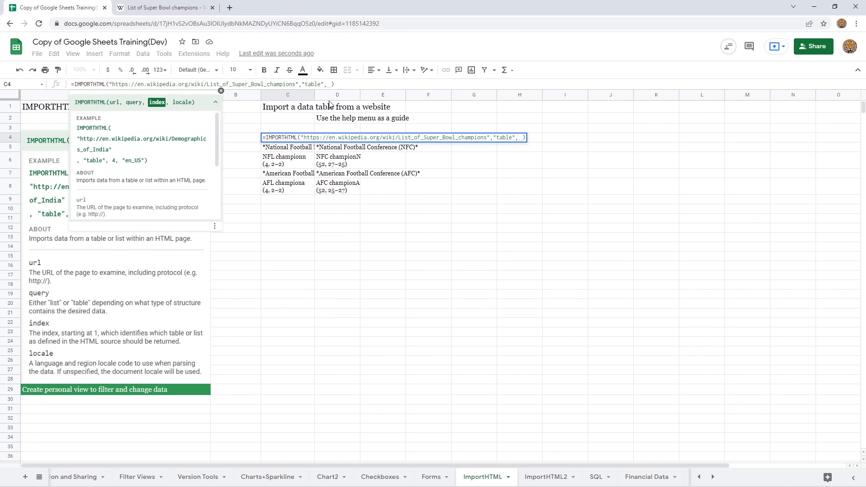
{"action": "type", "text": "2"}
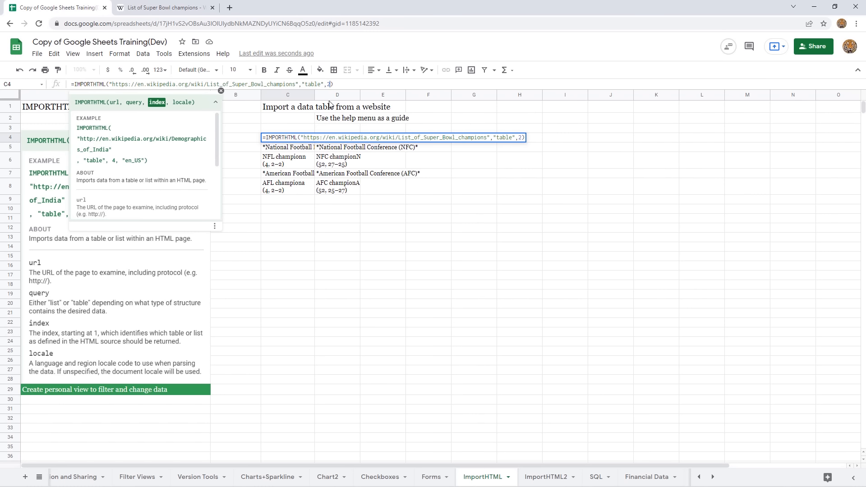
{"action": "key", "text": "Return"}
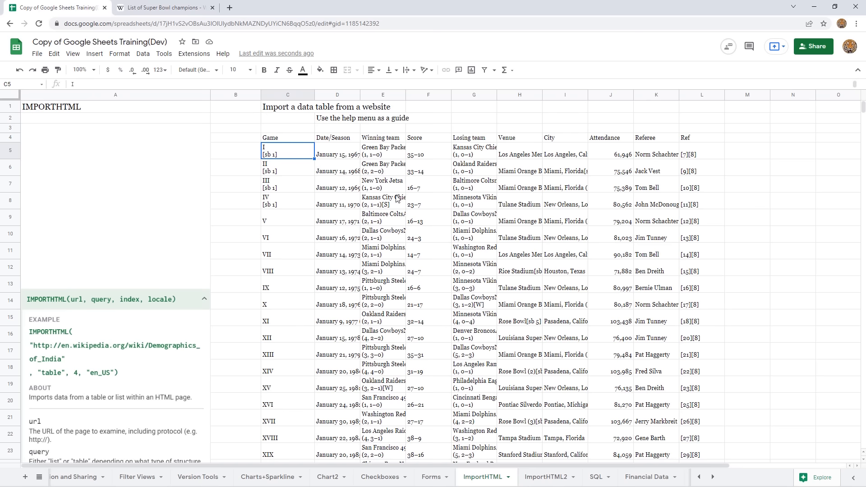
Step: Examine the imported Super Bowl championships table down to its last row and back to its header
{"action": "scroll", "coordinate": [401, 203], "scroll_direction": "down", "scroll_amount": 4}
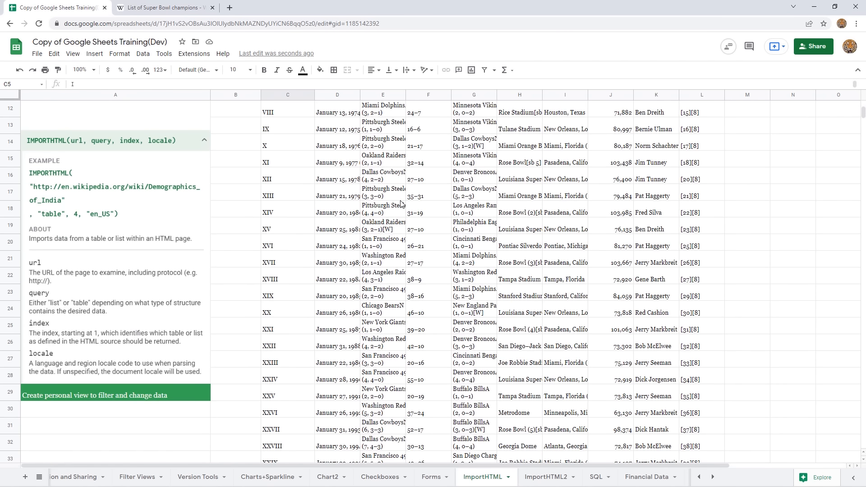
{"action": "scroll", "coordinate": [401, 203], "scroll_direction": "down", "scroll_amount": 7}
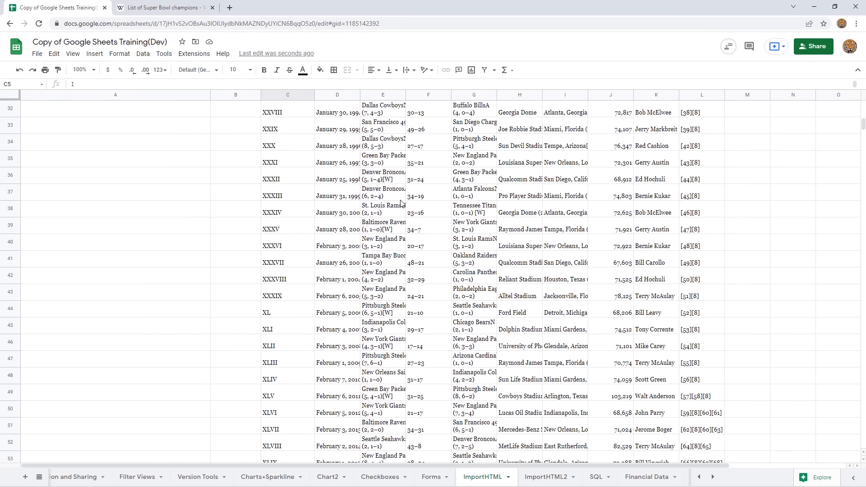
{"action": "scroll", "coordinate": [400, 204], "scroll_direction": "down", "scroll_amount": 7}
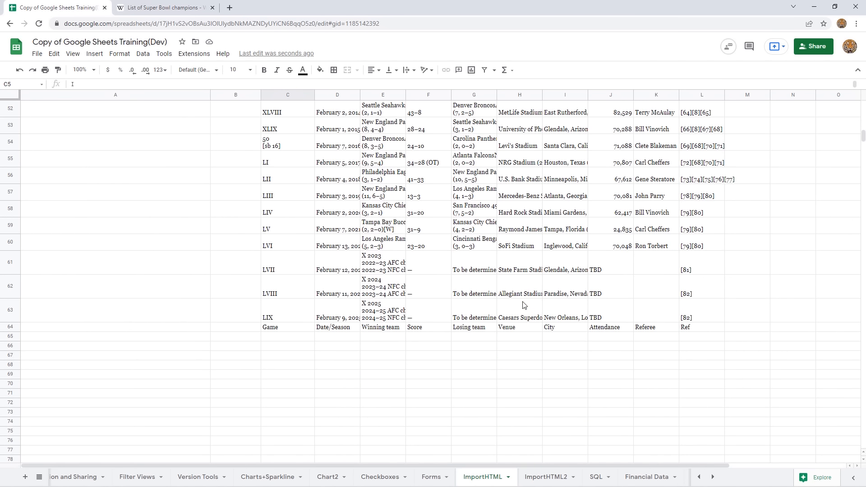
{"action": "scroll", "coordinate": [441, 278], "scroll_direction": "up", "scroll_amount": 1}
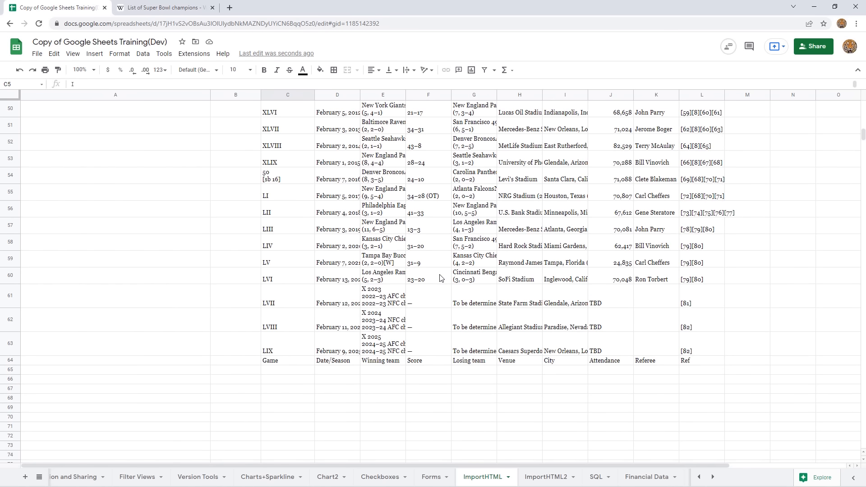
{"action": "scroll", "coordinate": [440, 278], "scroll_direction": "up", "scroll_amount": 2}
{"action": "scroll", "coordinate": [440, 278], "scroll_direction": "up", "scroll_amount": 20}
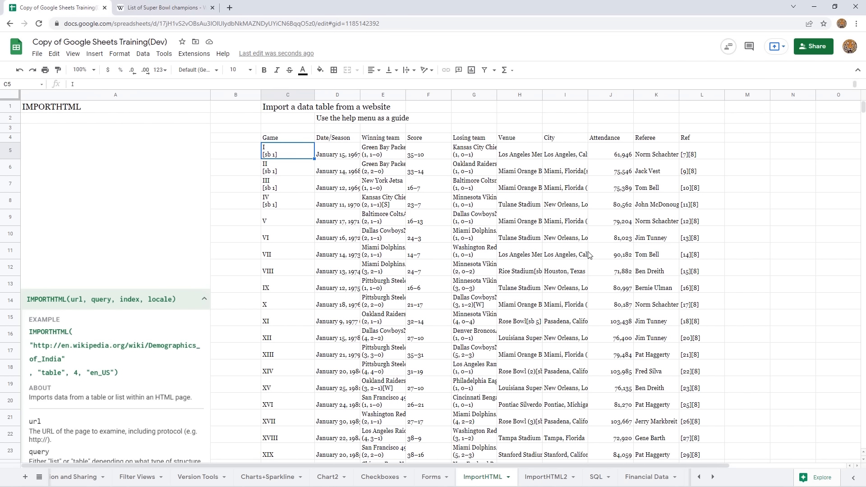
Step: Create a filter on the imported table from its header row C4:L4
{"action": "left_click", "coordinate": [609, 155]}
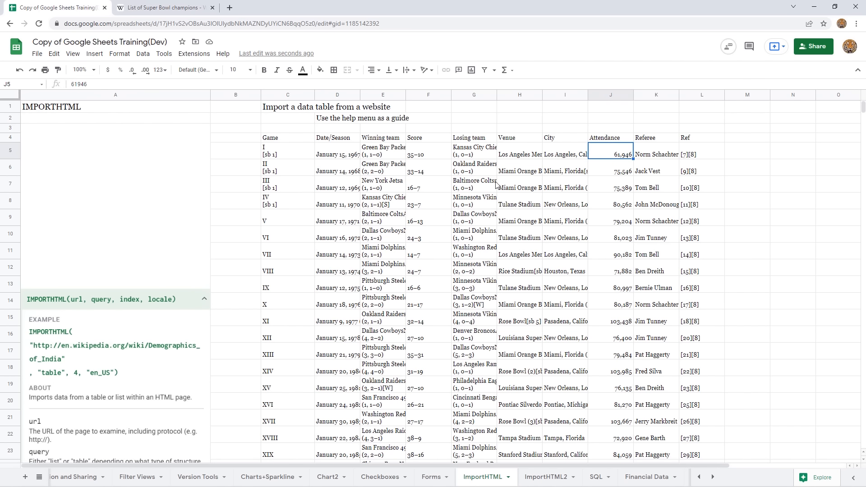
{"action": "left_click_drag", "start_coordinate": [295, 142], "coordinate": [709, 142]}
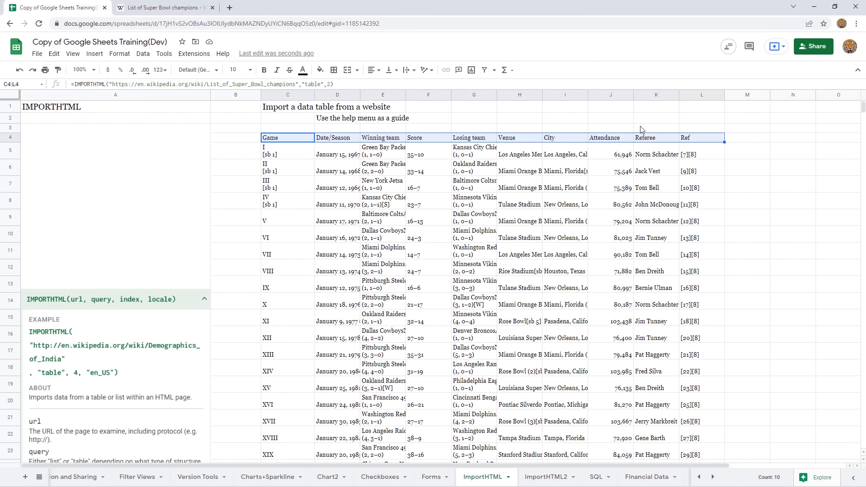
{"action": "left_click", "coordinate": [485, 71]}
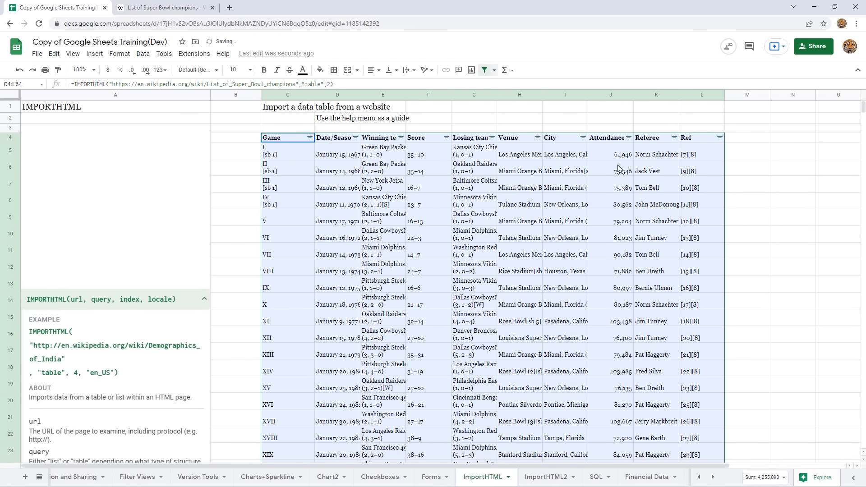
Step: Try to sort the imported table by Attendance, both Z → A and A → Z
{"action": "left_click", "coordinate": [629, 137]}
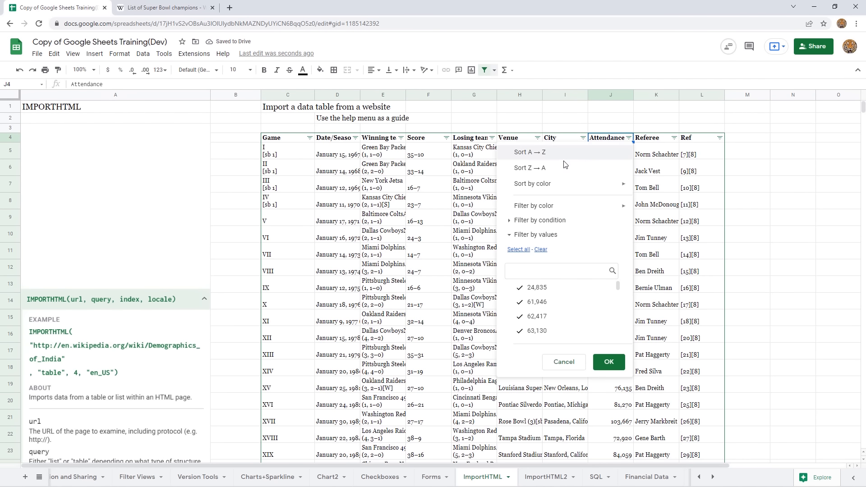
{"action": "left_click", "coordinate": [538, 168]}
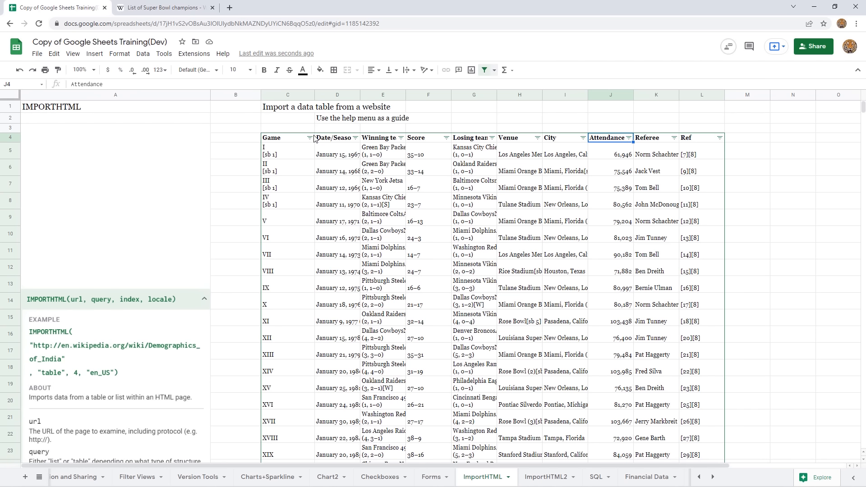
{"action": "left_click", "coordinate": [630, 138]}
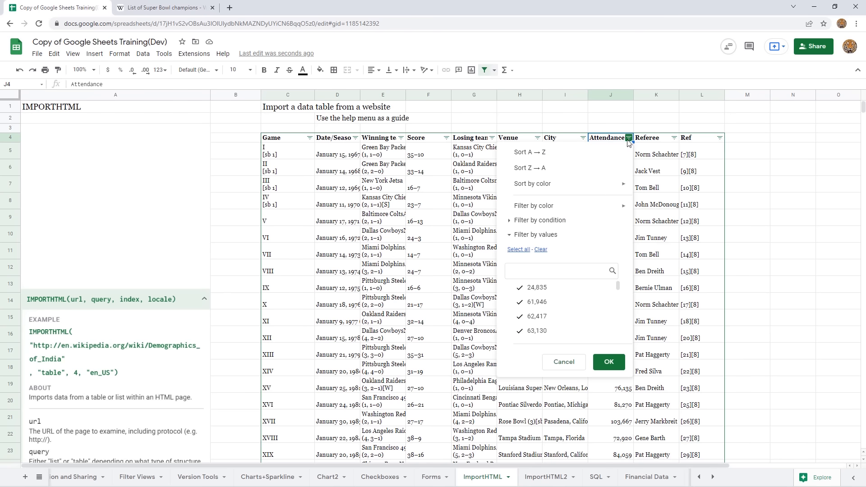
{"action": "left_click", "coordinate": [543, 155]}
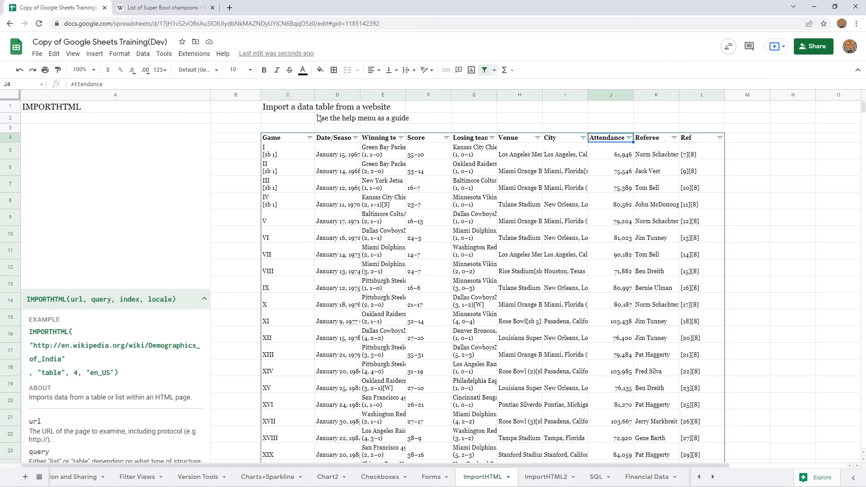
Step: Create a new filter view on the imported championships table and sort it by Attendance Z → A
{"action": "left_click", "coordinate": [142, 54]}
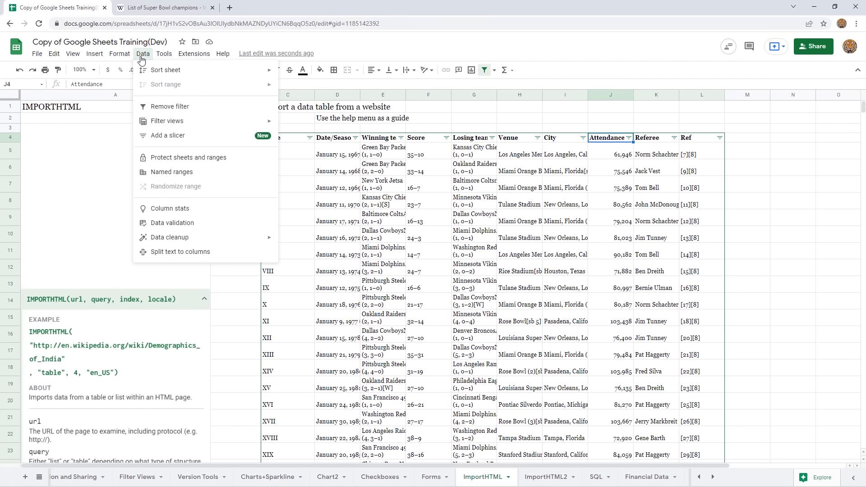
{"action": "mouse_move", "coordinate": [262, 127]}
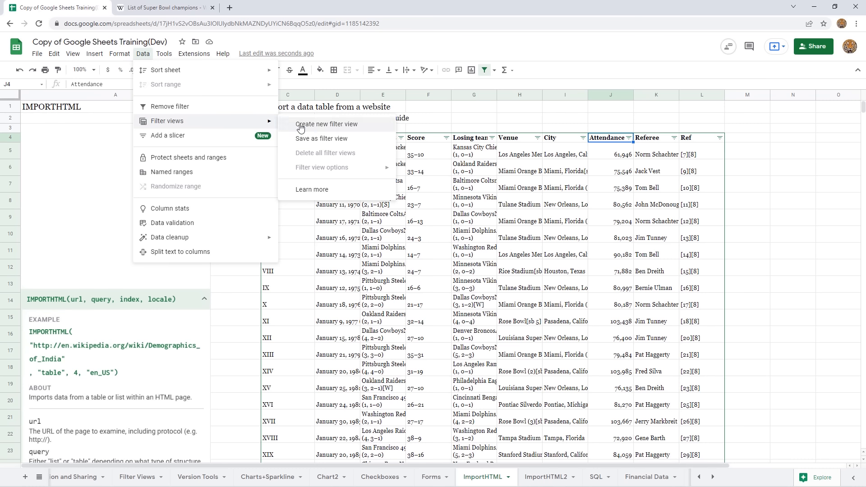
{"action": "left_click", "coordinate": [347, 129]}
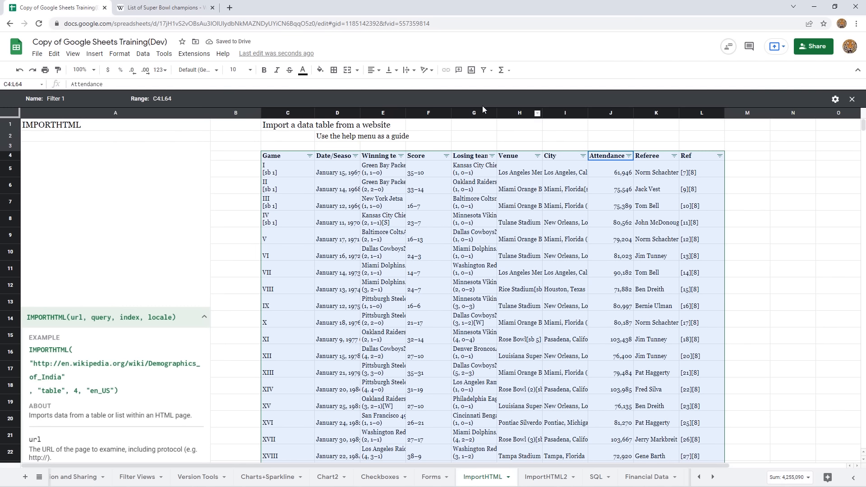
{"action": "left_click", "coordinate": [629, 155]}
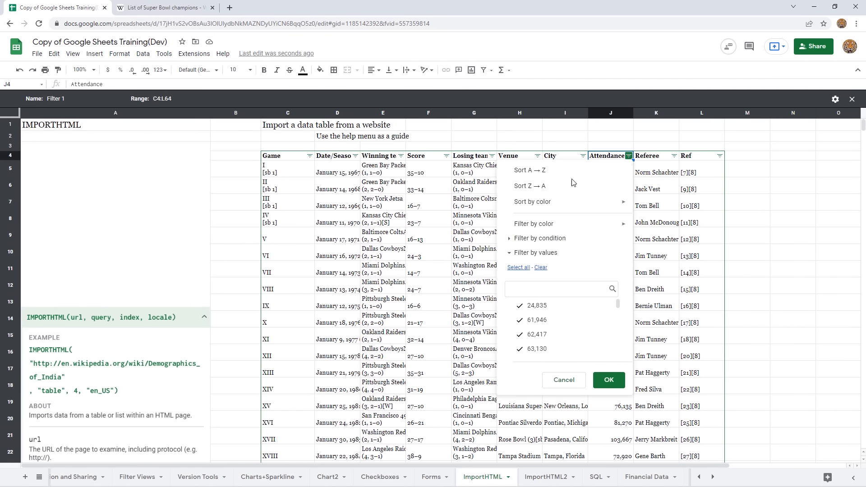
{"action": "left_click", "coordinate": [540, 187]}
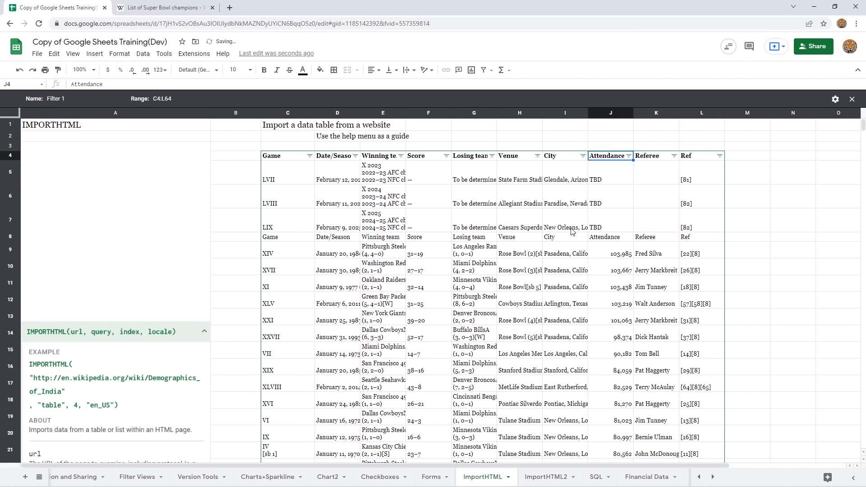
Step: Examine the attendance-sorted rows from the undecided games through the numeric attendance values, and exit the filter view
{"action": "left_click", "coordinate": [612, 257]}
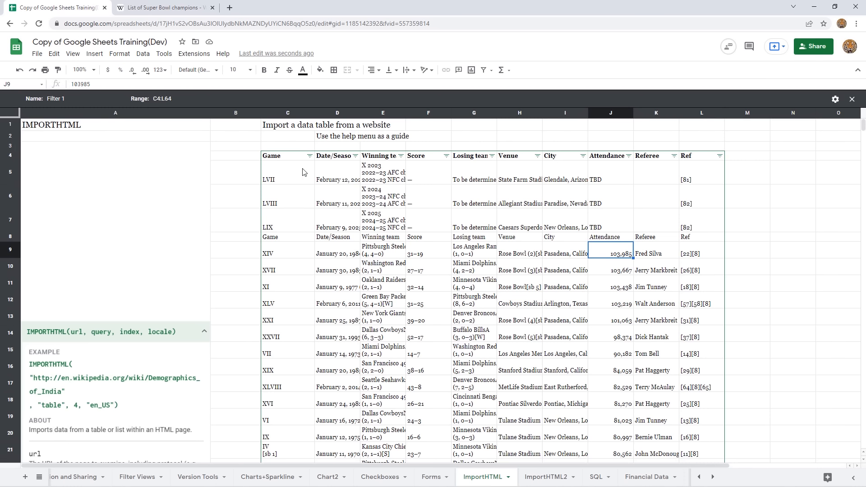
{"action": "left_click_drag", "start_coordinate": [302, 174], "coordinate": [652, 230]}
{"action": "left_click", "coordinate": [606, 253]}
{"action": "scroll", "coordinate": [606, 251], "scroll_direction": "down", "scroll_amount": 4}
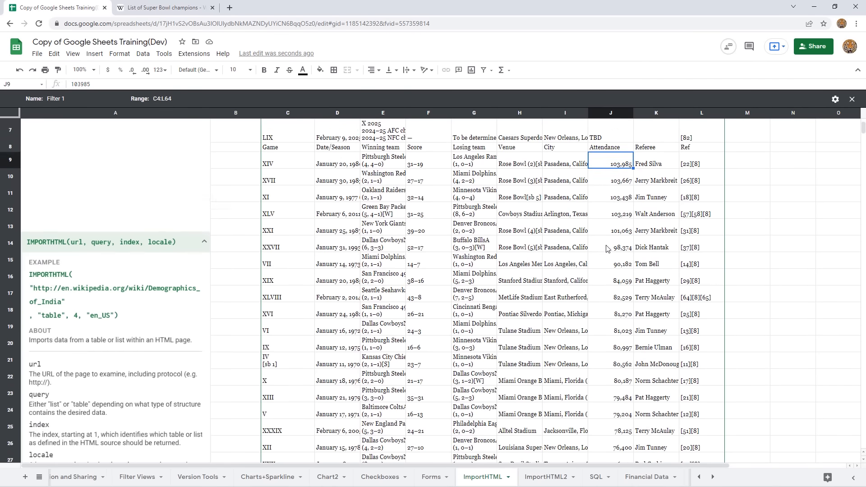
{"action": "scroll", "coordinate": [607, 248], "scroll_direction": "down", "scroll_amount": 10}
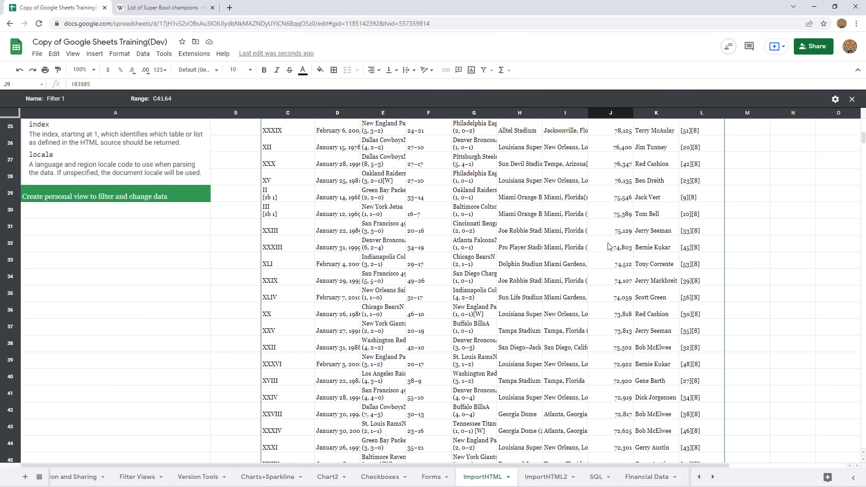
{"action": "scroll", "coordinate": [607, 243], "scroll_direction": "up", "scroll_amount": 14}
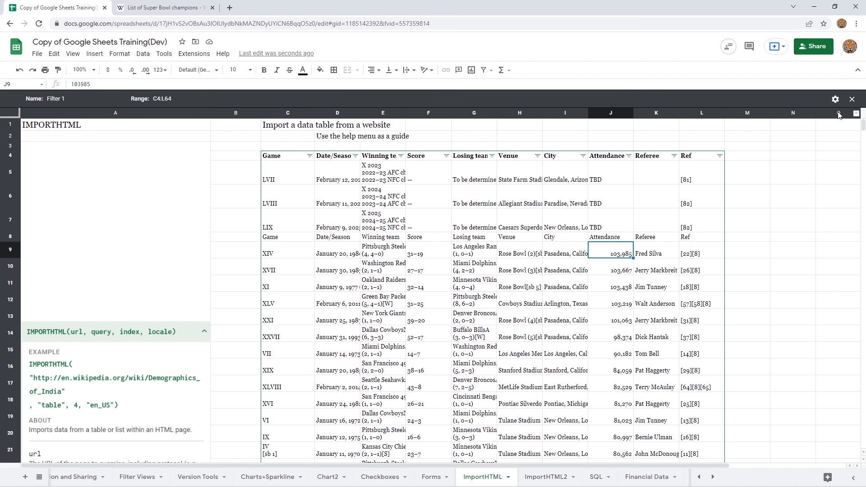
{"action": "left_click", "coordinate": [853, 101]}
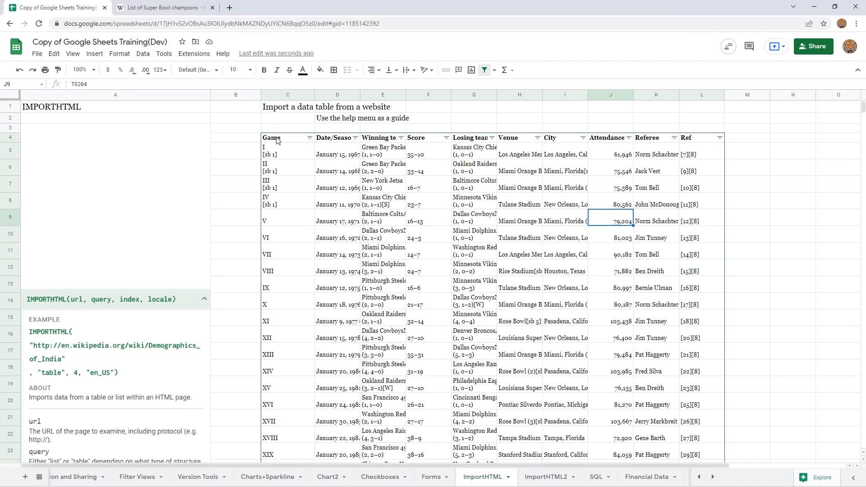
Step: Set the index of the IMPORTHTML formula in C4 to 3
{"action": "left_click", "coordinate": [277, 141]}
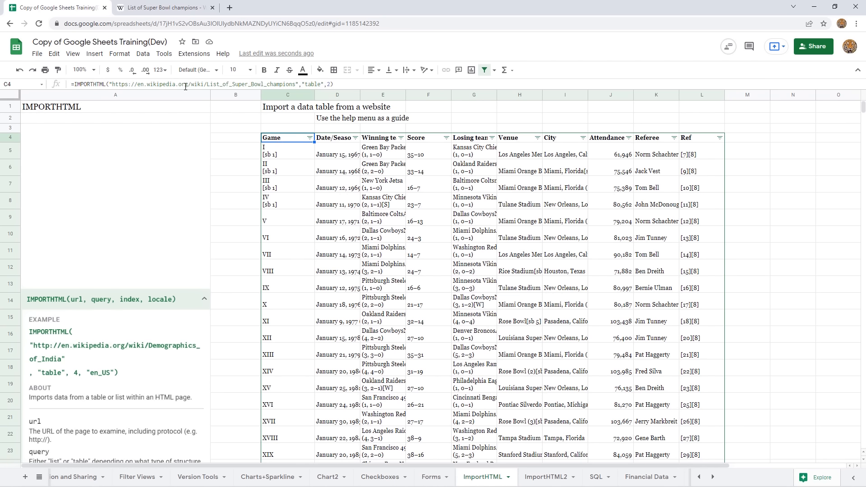
{"action": "left_click", "coordinate": [338, 144]}
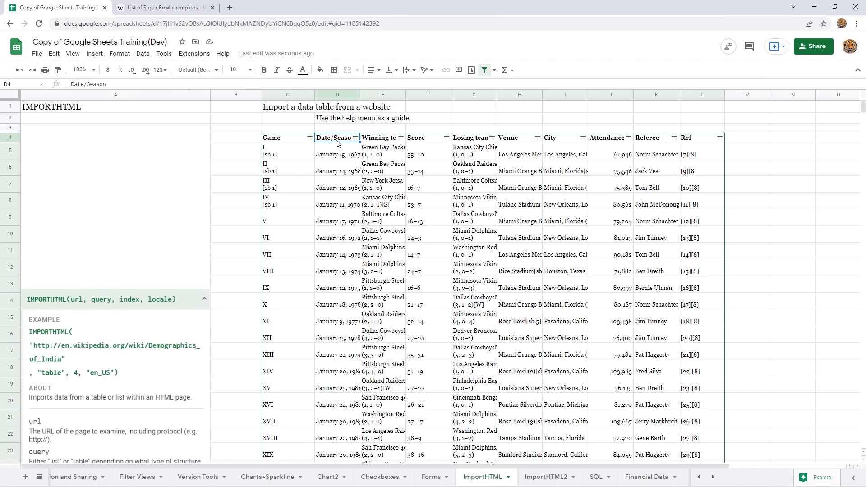
{"action": "left_click", "coordinate": [287, 141]}
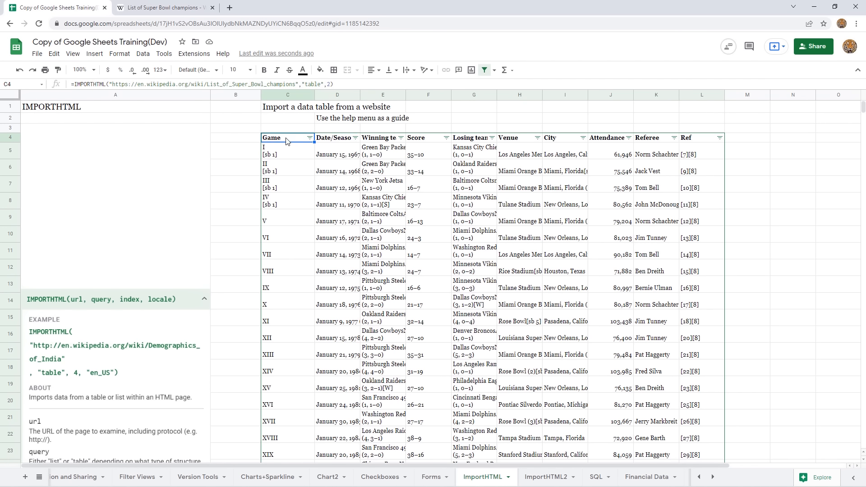
{"action": "left_click", "coordinate": [330, 84]}
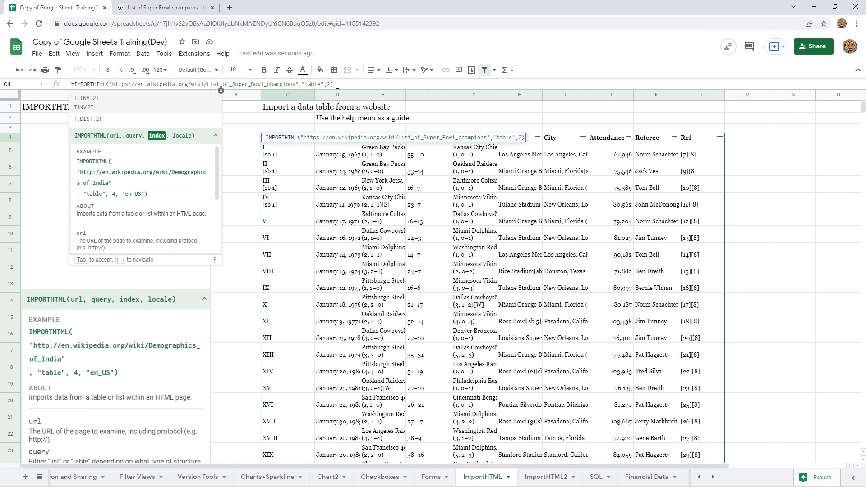
{"action": "type", "text": "3"}
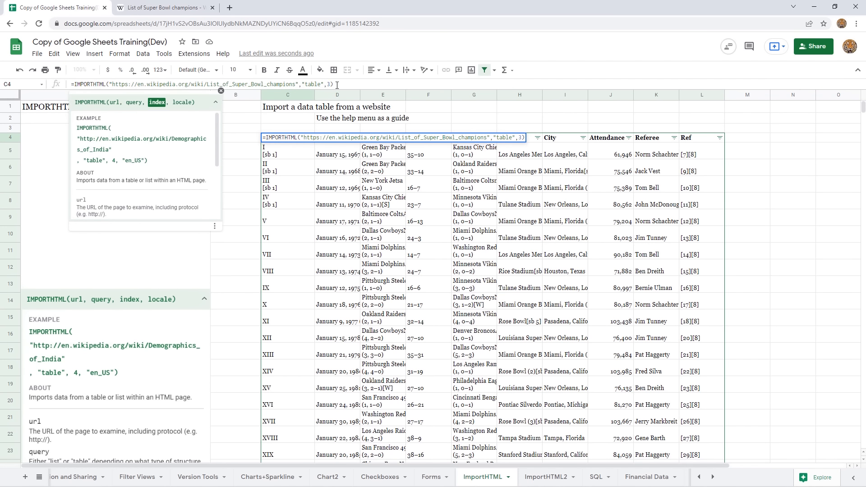
{"action": "key", "text": "Return"}
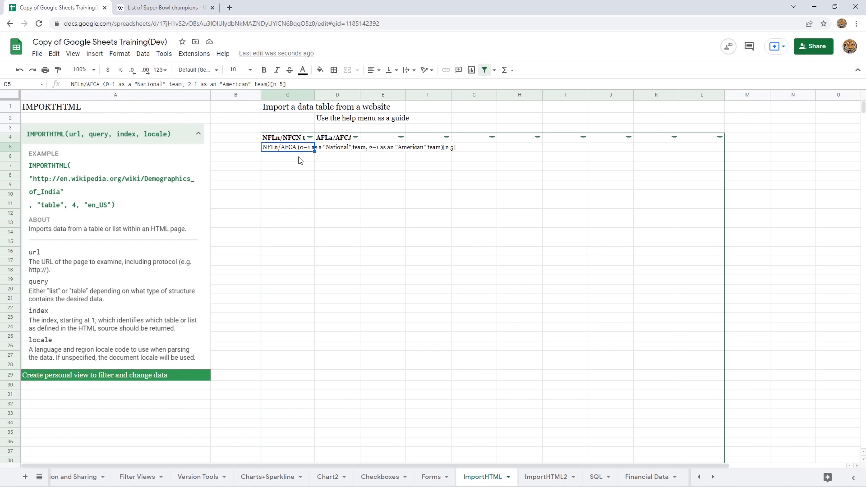
Step: Set the index of the IMPORTHTML formula in C4 to 4
{"action": "left_click", "coordinate": [273, 137]}
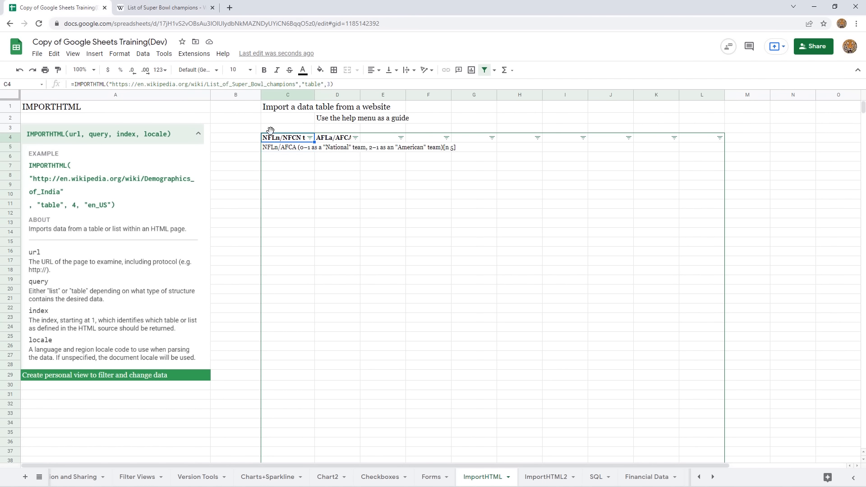
{"action": "left_click", "coordinate": [330, 84]}
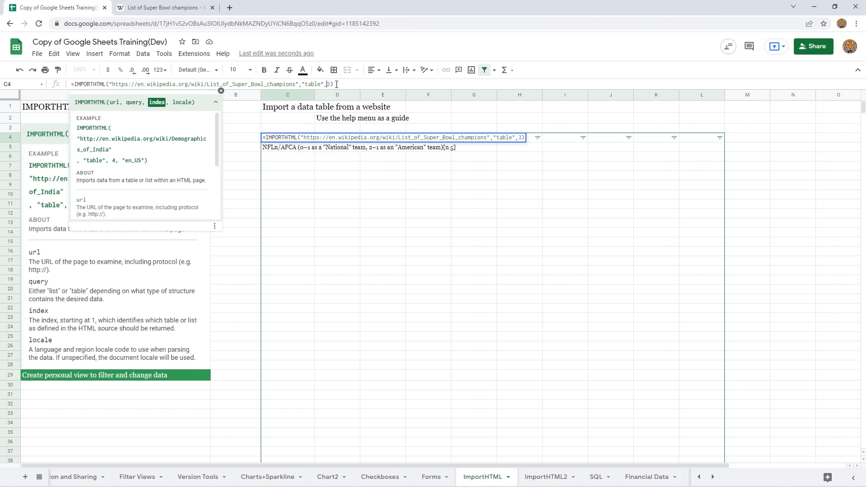
{"action": "key", "text": "Delete"}
{"action": "type", "text": "4"}
{"action": "key", "text": "Return"}
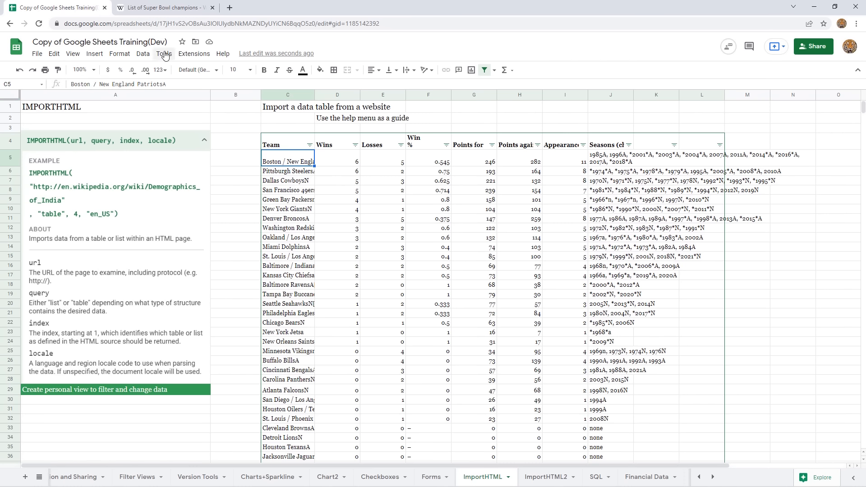
Step: Sort the imported team table by Appearances Z → A in a new filter view, and exit the view
{"action": "left_click", "coordinate": [142, 54]}
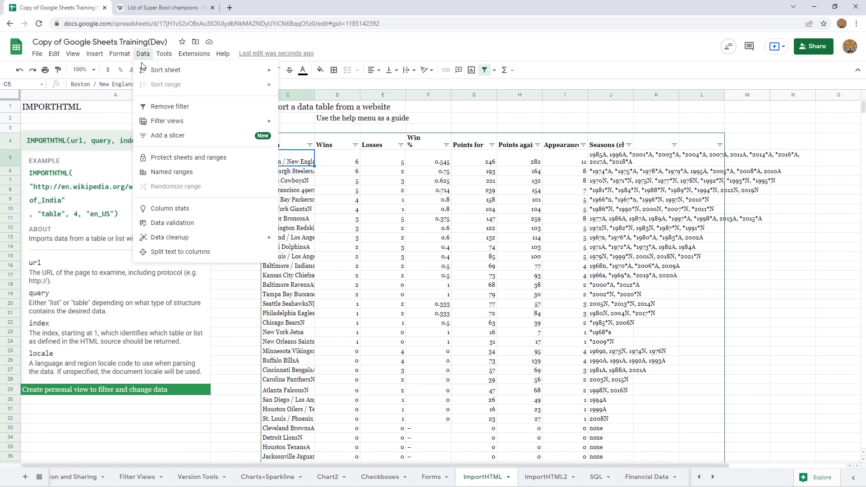
{"action": "mouse_move", "coordinate": [245, 128]}
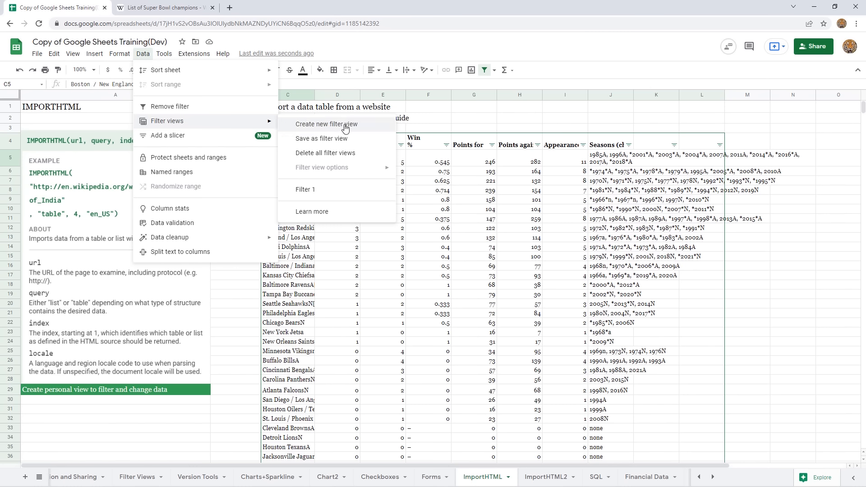
{"action": "left_click", "coordinate": [346, 127]}
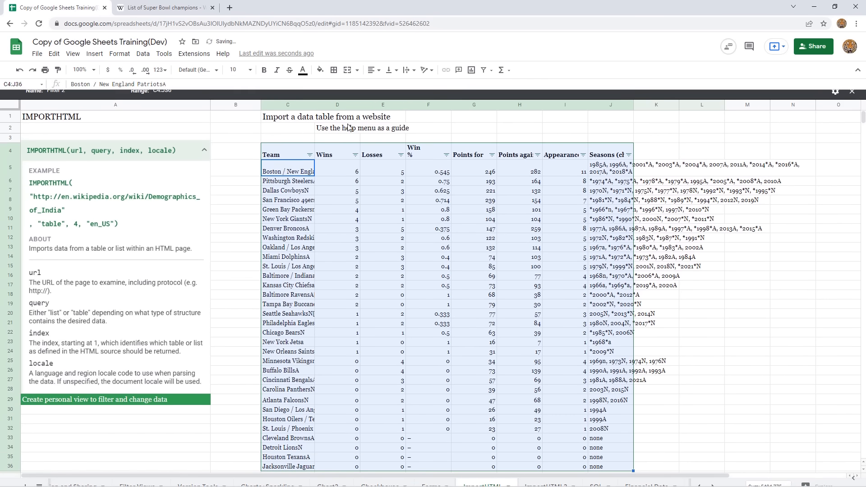
{"action": "left_click", "coordinate": [394, 189]}
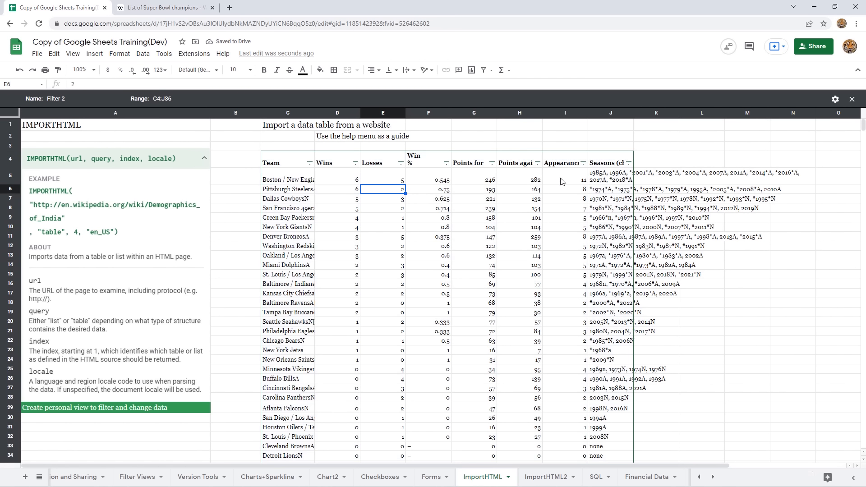
{"action": "left_click", "coordinate": [584, 164]}
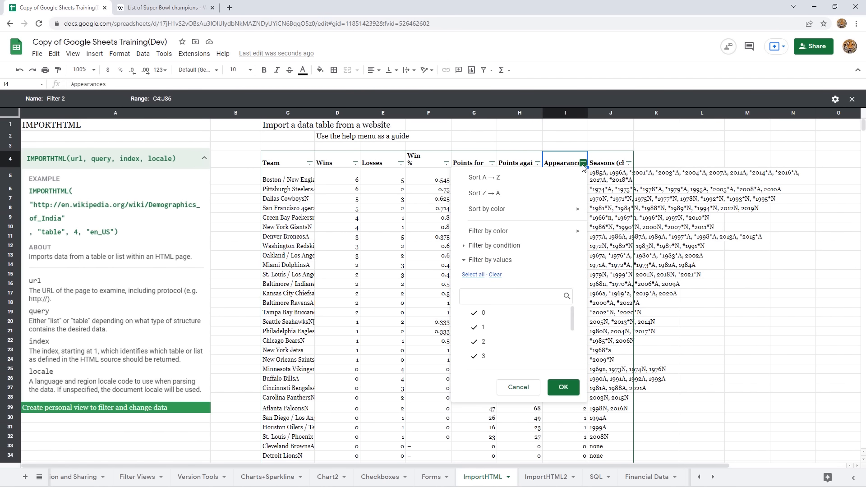
{"action": "left_click", "coordinate": [490, 195]}
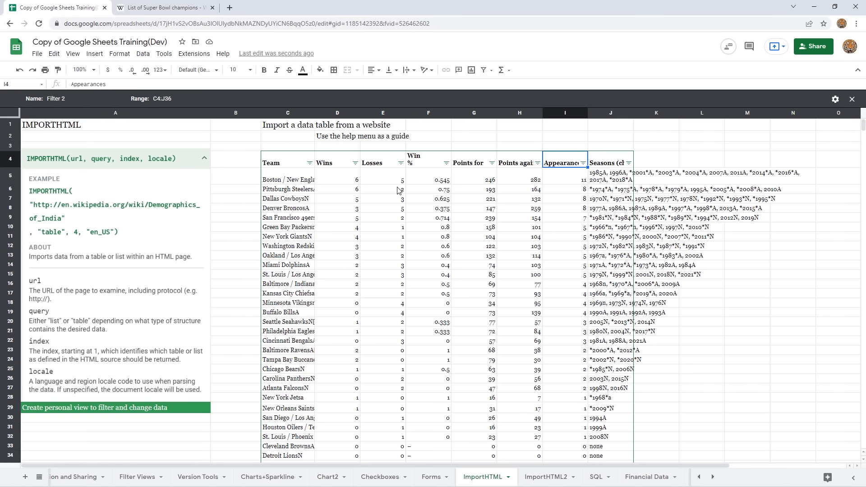
{"action": "left_click", "coordinate": [852, 99]}
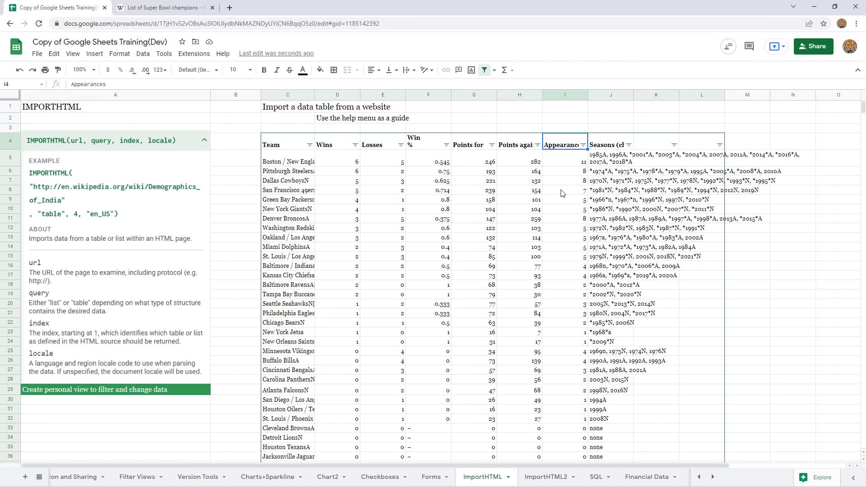
Step: Compare the IMPORTHTML formula in C4 of the ImportHTML sheet with the one in B2 of the ImportHTML2 sheet
{"action": "left_click", "coordinate": [285, 147]}
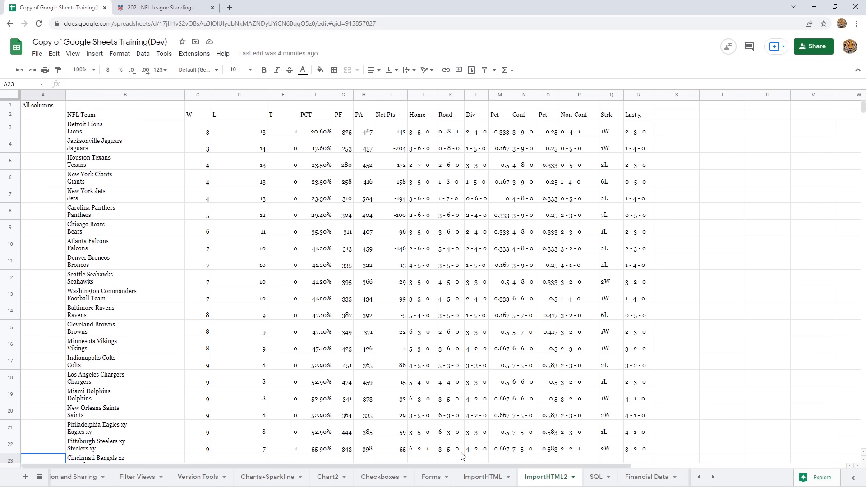
{"action": "left_click", "coordinate": [485, 480]}
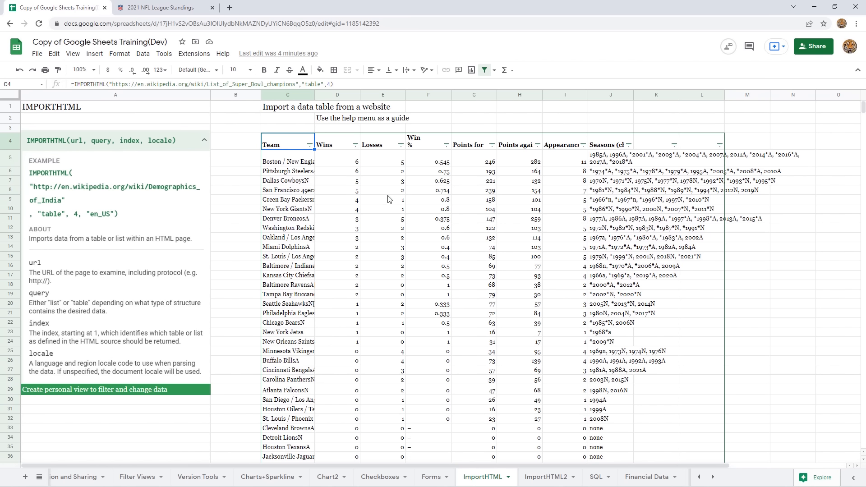
{"action": "left_click", "coordinate": [545, 479]}
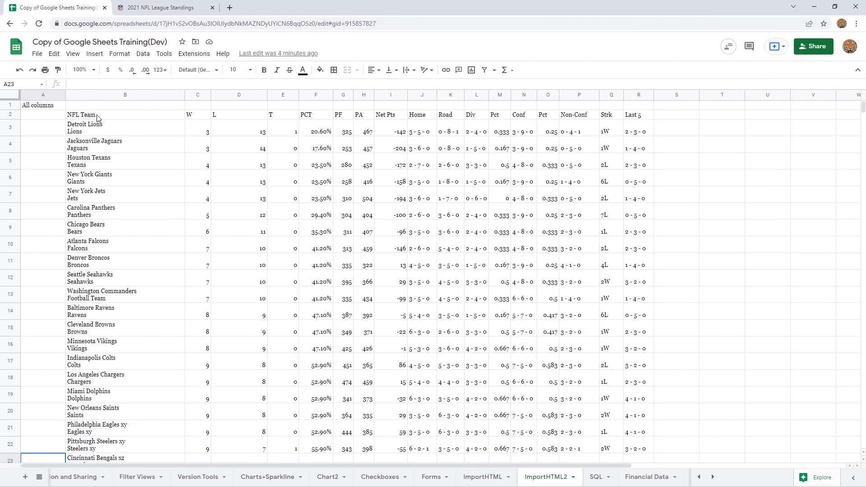
{"action": "left_click", "coordinate": [97, 118]}
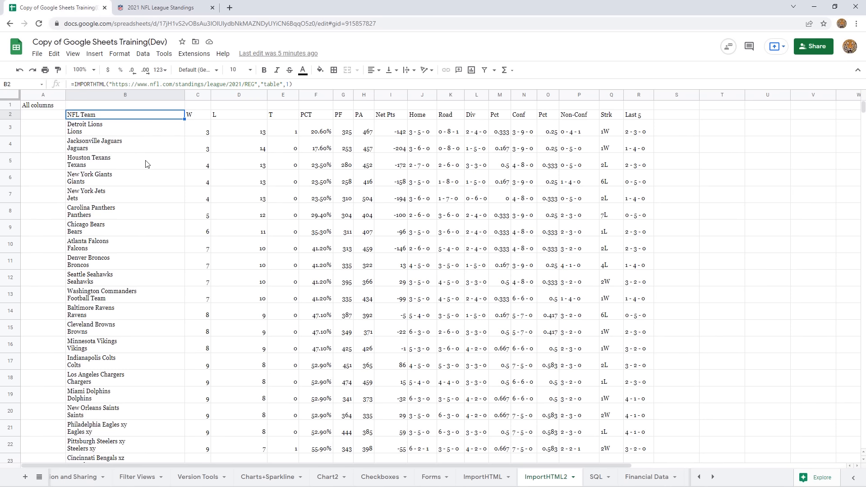
Step: Examine the full NFL standings table and the NFL Team, W and L headers of the "1st 3 Columns" table below it
{"action": "scroll", "coordinate": [145, 164], "scroll_direction": "down", "scroll_amount": 7}
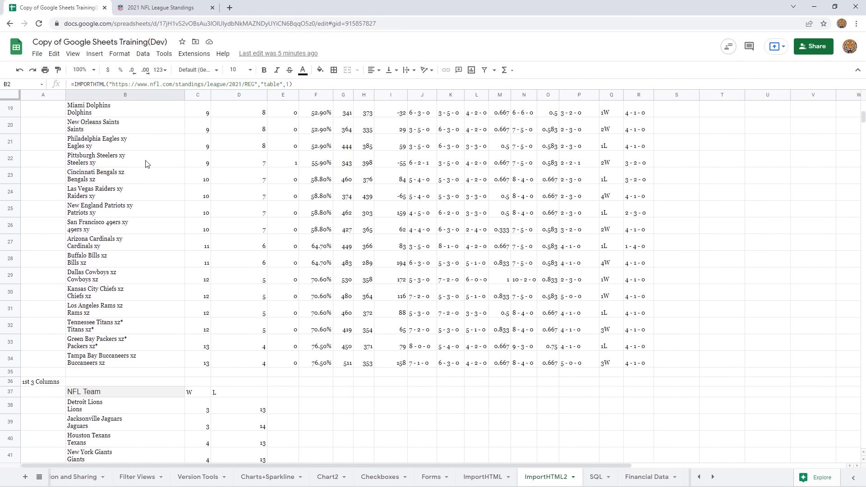
{"action": "scroll", "coordinate": [145, 164], "scroll_direction": "down", "scroll_amount": 4}
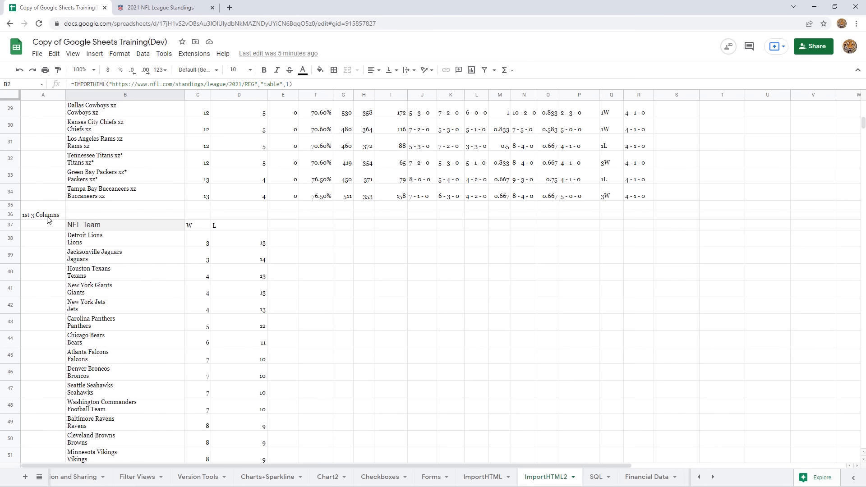
{"action": "left_click", "coordinate": [48, 216]}
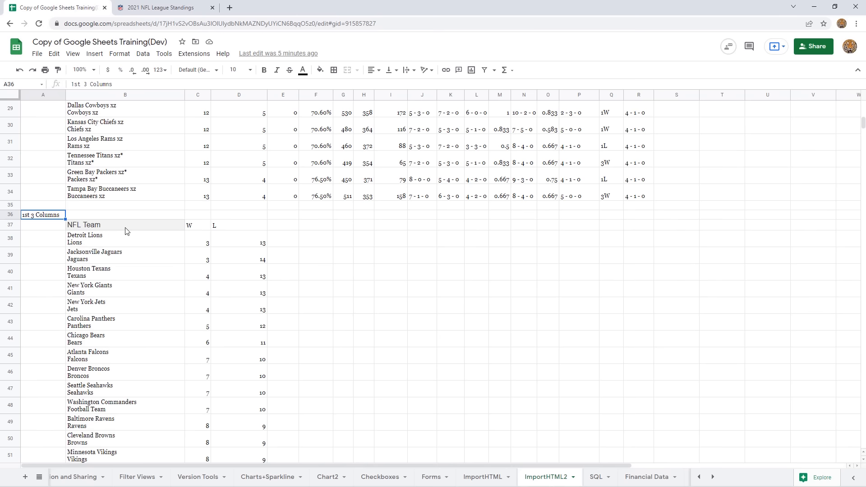
{"action": "left_click", "coordinate": [135, 228]}
{"action": "left_click", "coordinate": [195, 226]}
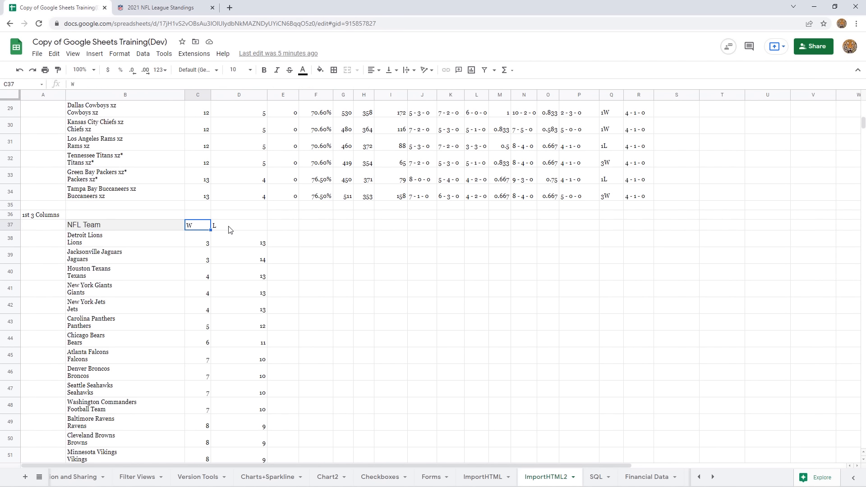
{"action": "left_click", "coordinate": [238, 230]}
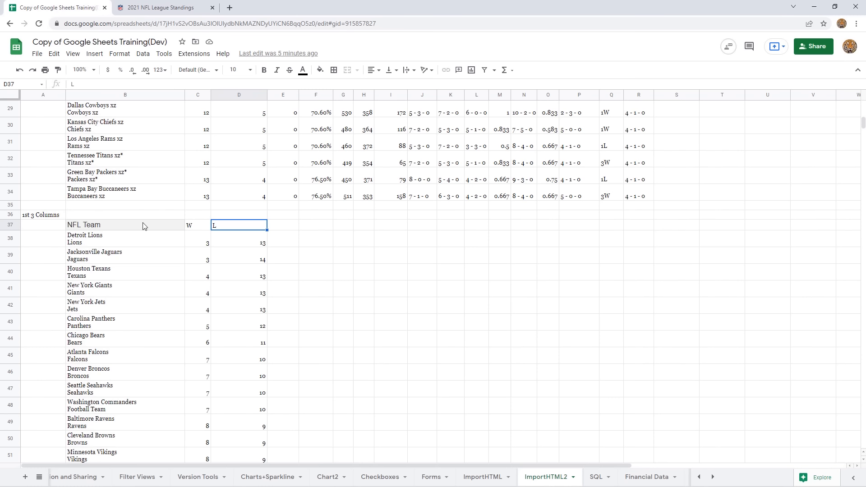
Step: Examine the QUERY formula in B37 that limits the IMPORTHTML standings to Col1, Col2 and Col3
{"action": "left_click", "coordinate": [90, 227]}
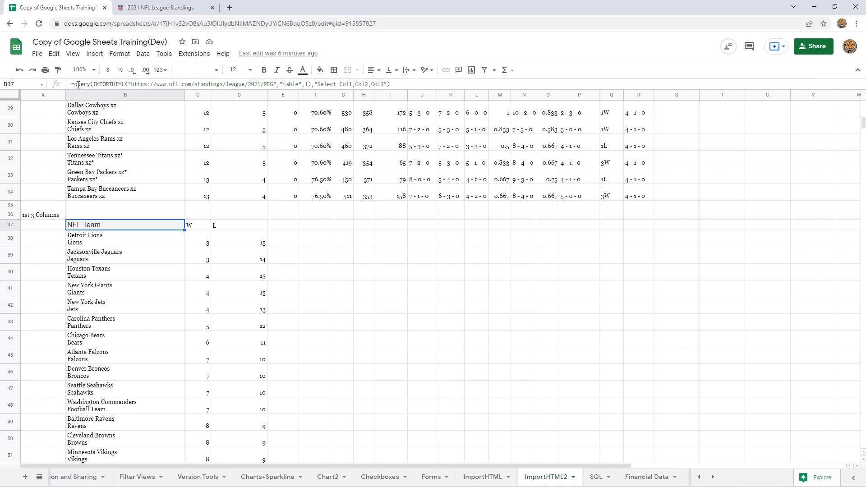
{"action": "left_click", "coordinate": [78, 84]}
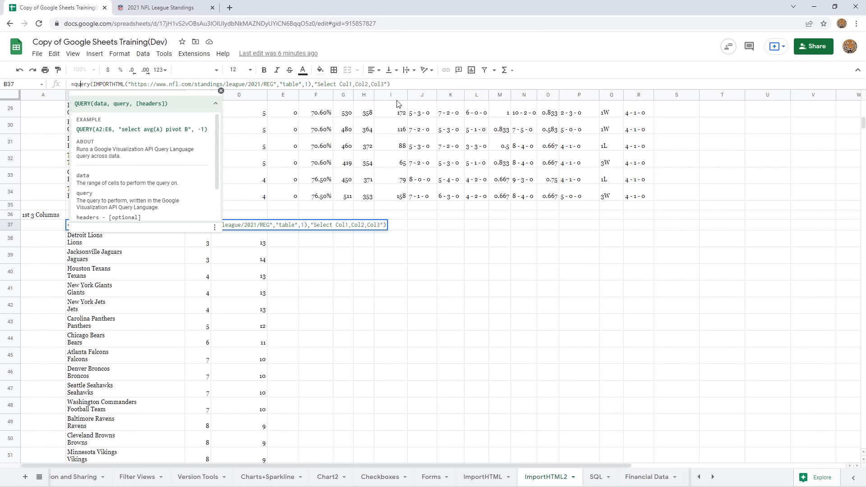
{"action": "left_click", "coordinate": [327, 279]}
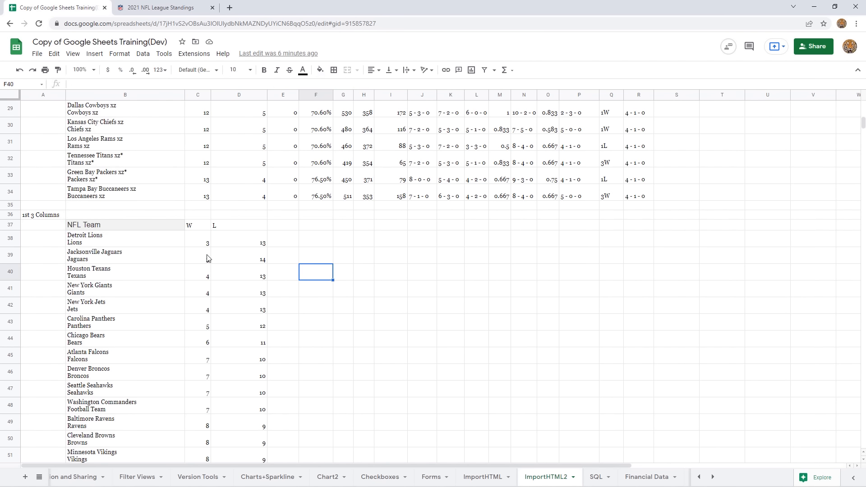
Step: Apply alternating colors to the three-column NFL table B37:D69 using the default blue style with a header
{"action": "scroll", "coordinate": [151, 240], "scroll_direction": "down", "scroll_amount": 2}
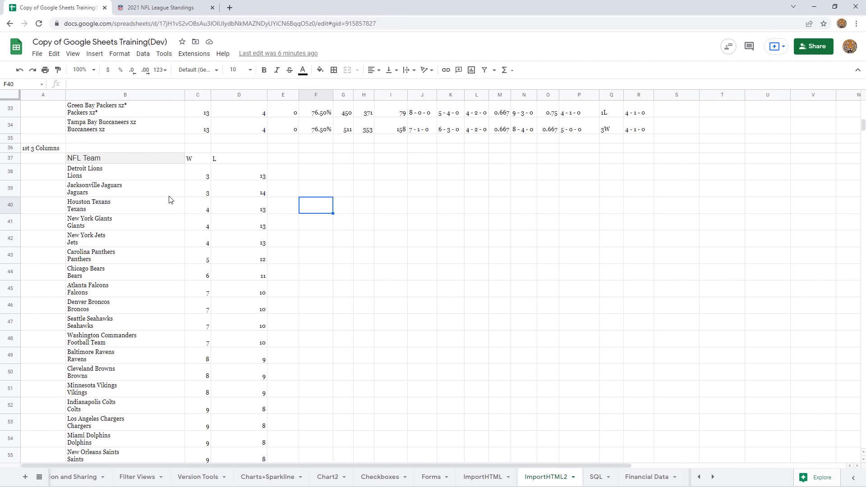
{"action": "scroll", "coordinate": [173, 205], "scroll_direction": "down", "scroll_amount": 2}
{"action": "scroll", "coordinate": [175, 208], "scroll_direction": "up", "scroll_amount": 2}
{"action": "left_click_drag", "start_coordinate": [104, 160], "coordinate": [257, 382]}
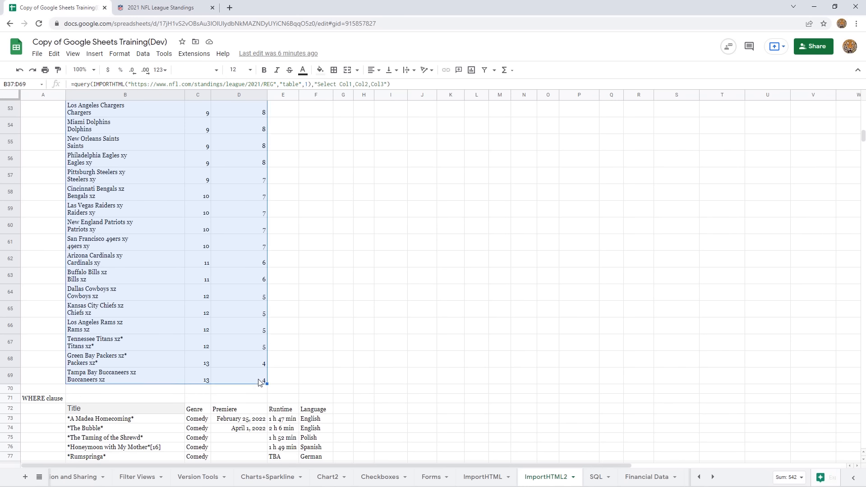
{"action": "scroll", "coordinate": [190, 282], "scroll_direction": "up", "scroll_amount": 2}
{"action": "scroll", "coordinate": [190, 281], "scroll_direction": "up", "scroll_amount": 7}
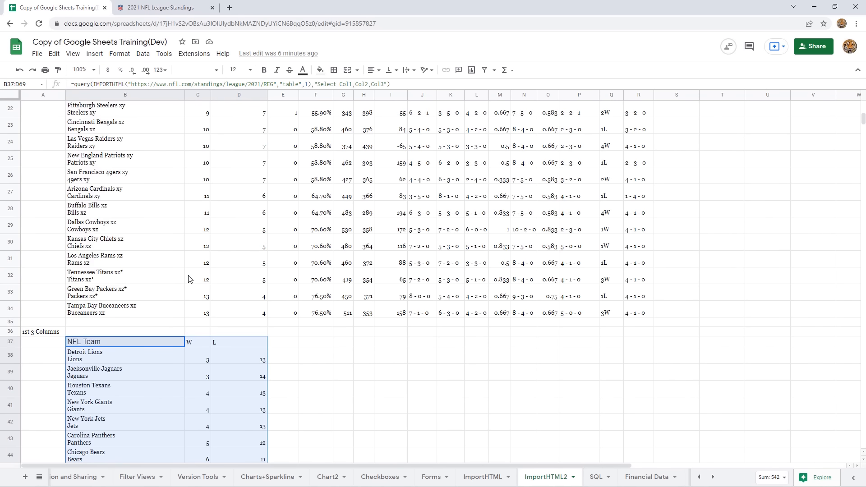
{"action": "scroll", "coordinate": [187, 272], "scroll_direction": "down", "scroll_amount": 5}
{"action": "scroll", "coordinate": [187, 272], "scroll_direction": "down", "scroll_amount": 1}
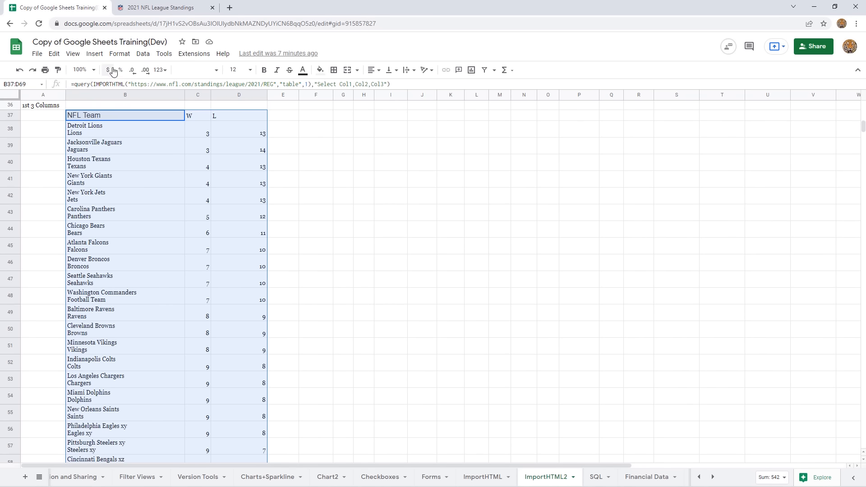
{"action": "left_click", "coordinate": [120, 54]}
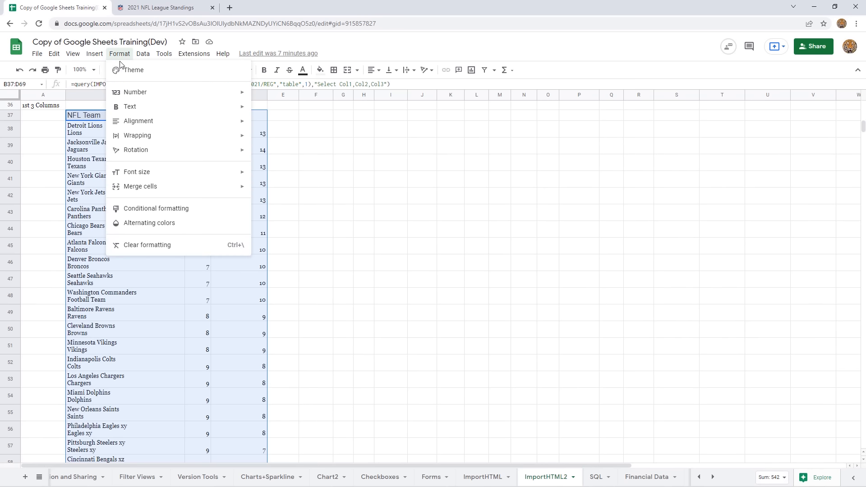
{"action": "left_click", "coordinate": [155, 222]}
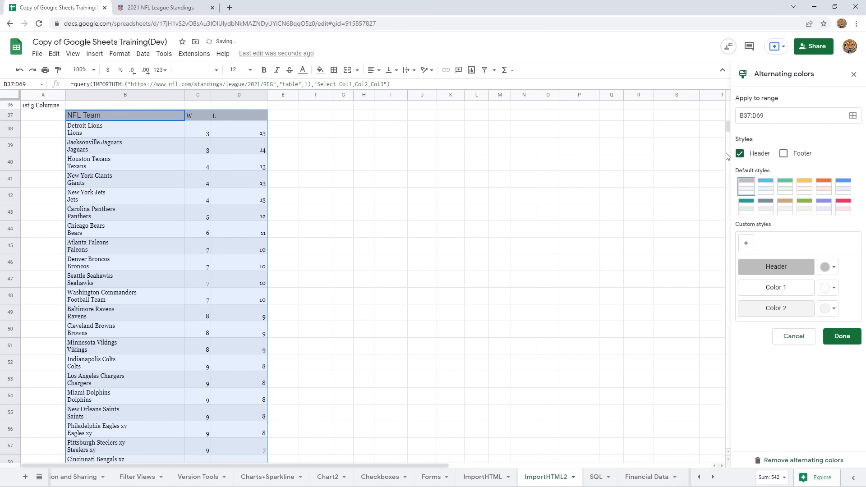
{"action": "left_click", "coordinate": [802, 193]}
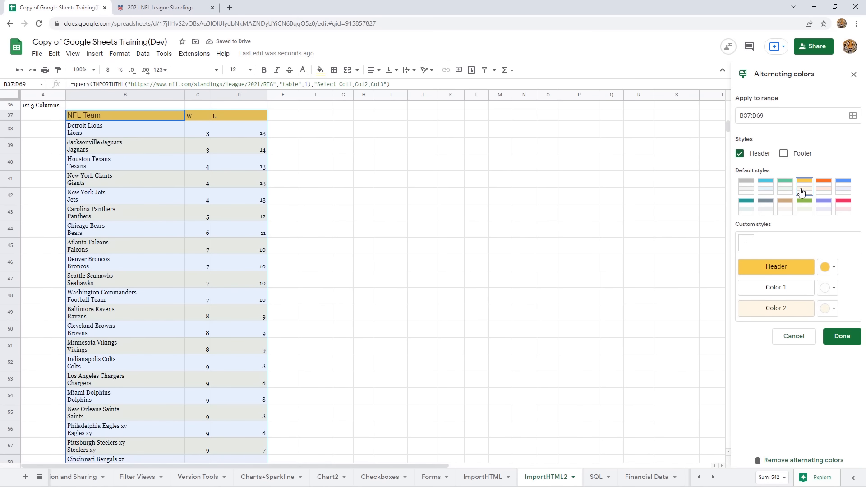
{"action": "left_click", "coordinate": [845, 190]}
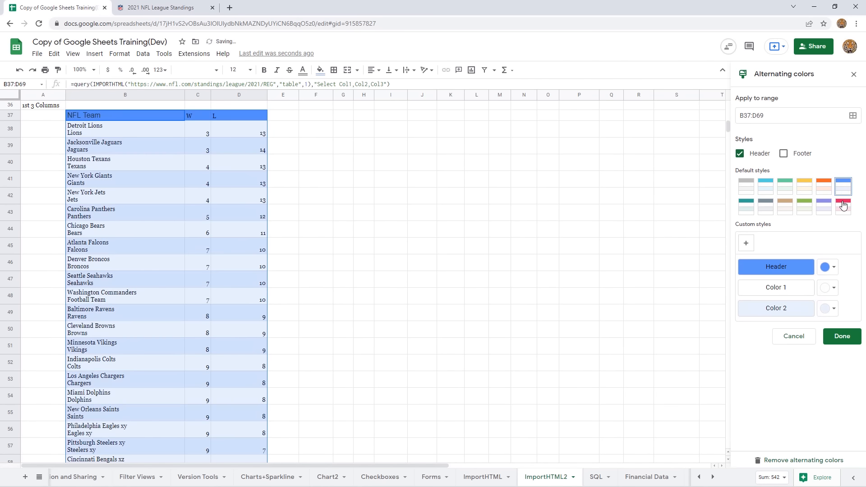
{"action": "left_click", "coordinate": [843, 336]}
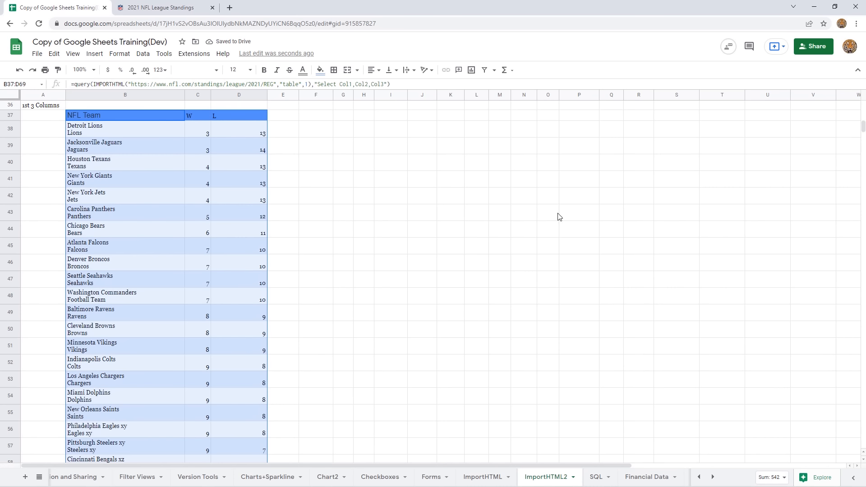
Step: Center the contents of the NFL table B37:D69 horizontally and recheck the formula in B37
{"action": "left_click", "coordinate": [378, 71]}
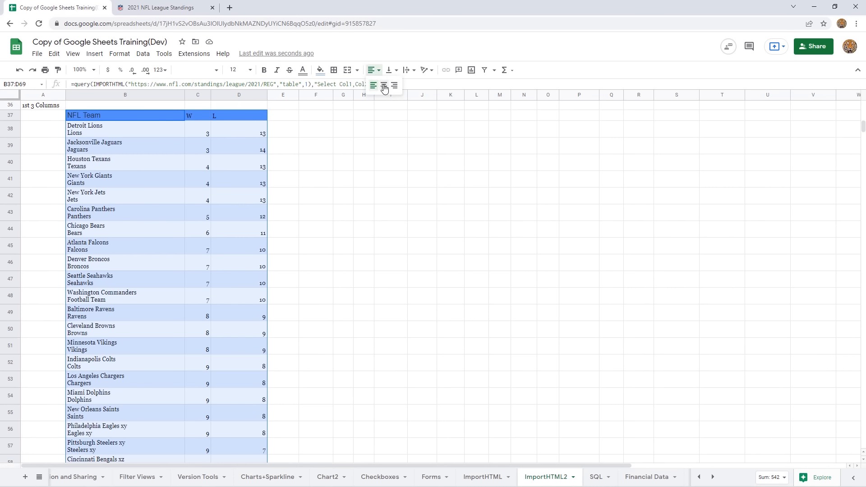
{"action": "left_click", "coordinate": [384, 93]}
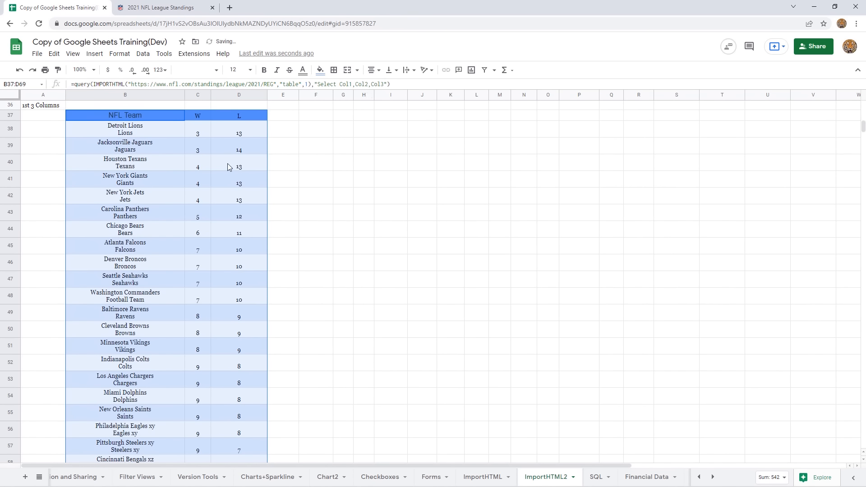
{"action": "left_click", "coordinate": [219, 148]}
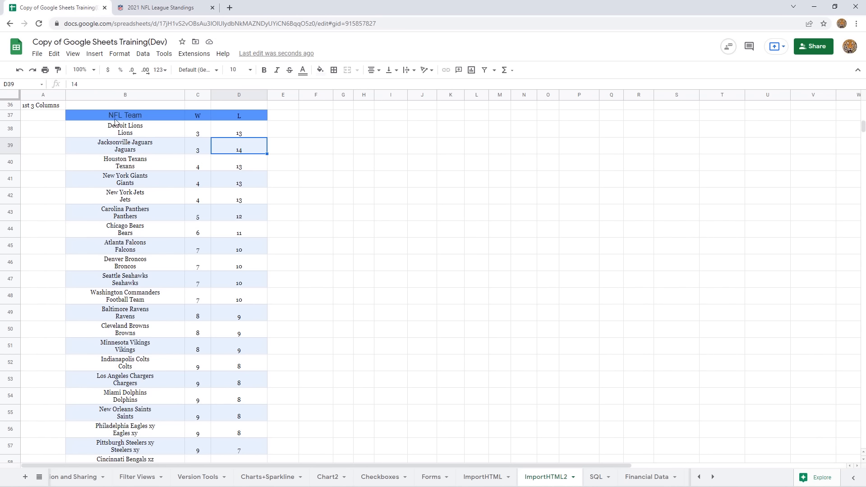
{"action": "left_click", "coordinate": [88, 117]}
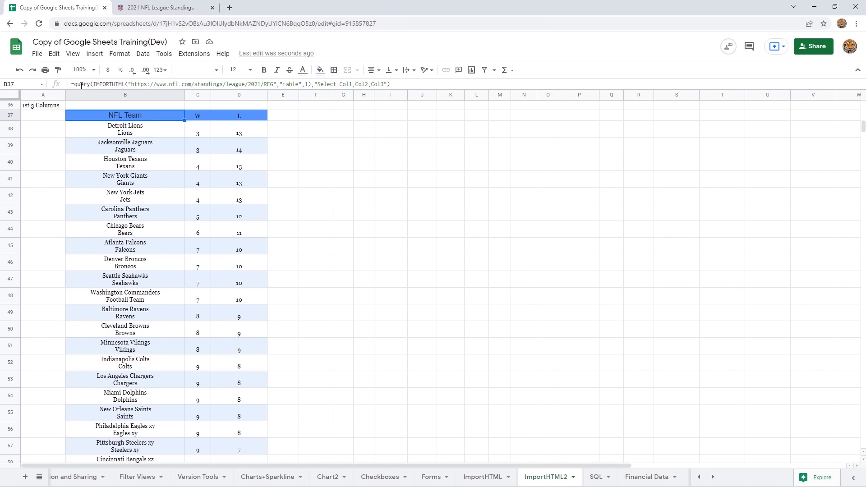
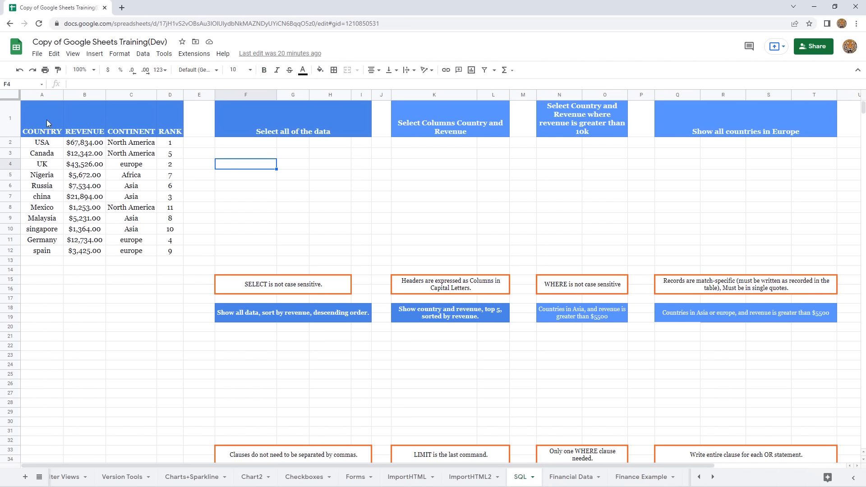
Step: Review the Countries data in A1:D12 of the SQL sheet and the query exercises headed in row 1
{"action": "left_click_drag", "start_coordinate": [46, 120], "coordinate": [171, 252]}
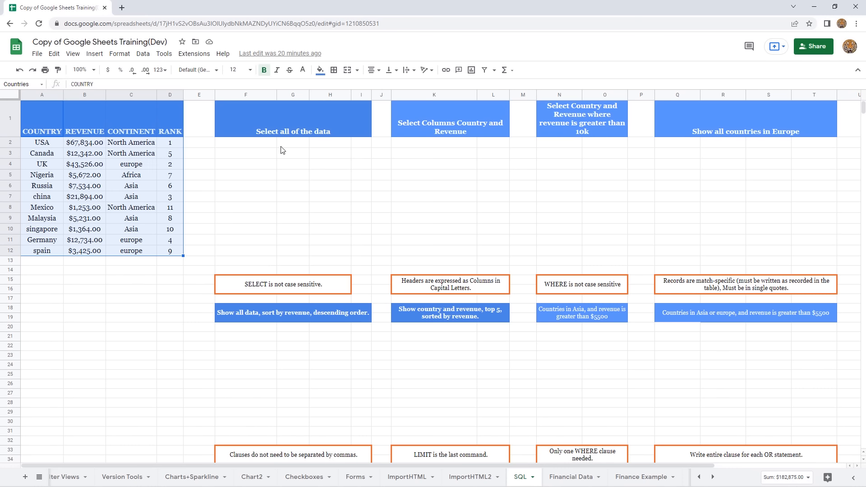
{"action": "left_click", "coordinate": [258, 143]}
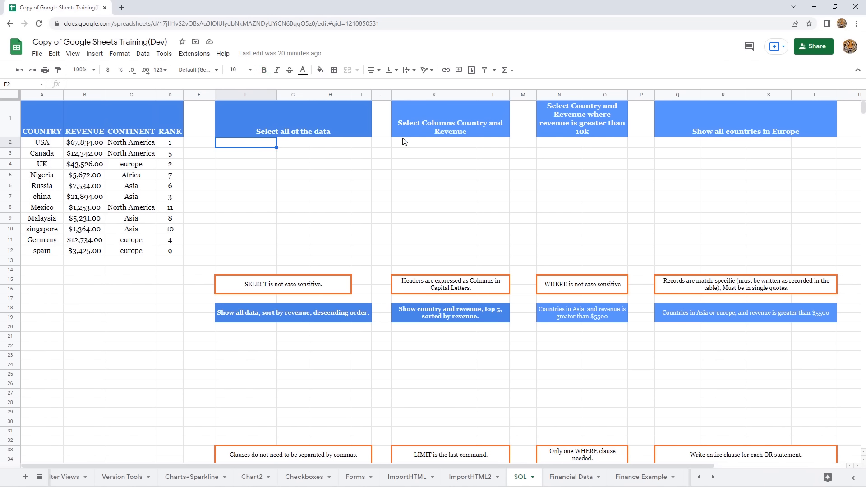
{"action": "left_click", "coordinate": [443, 147]}
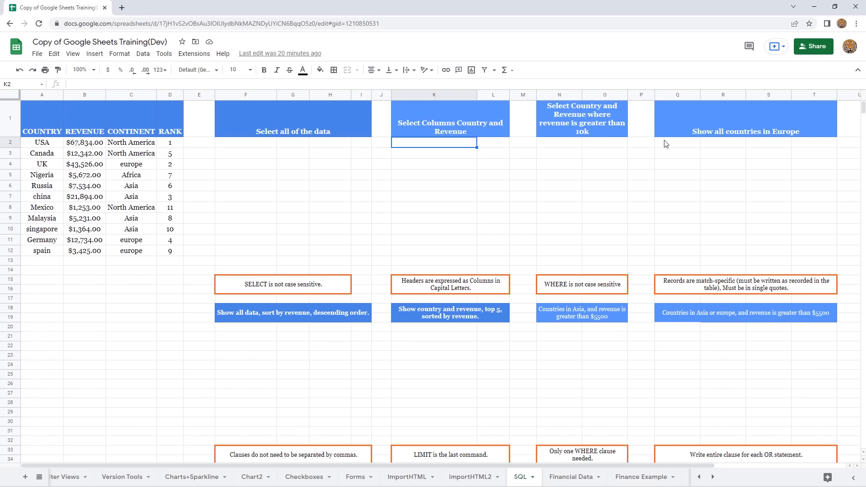
{"action": "left_click", "coordinate": [688, 147]}
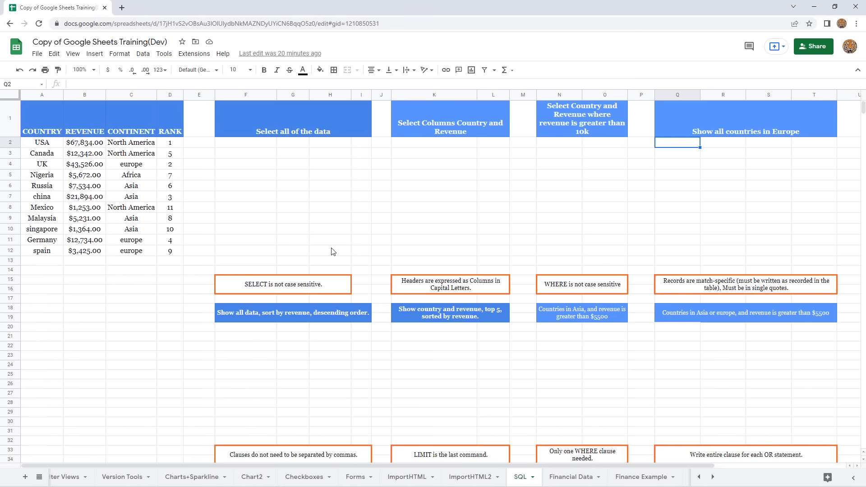
Step: Bring up the QUERY function help in F2 and read its example and the data, query and headers arguments
{"action": "left_click", "coordinate": [260, 148]}
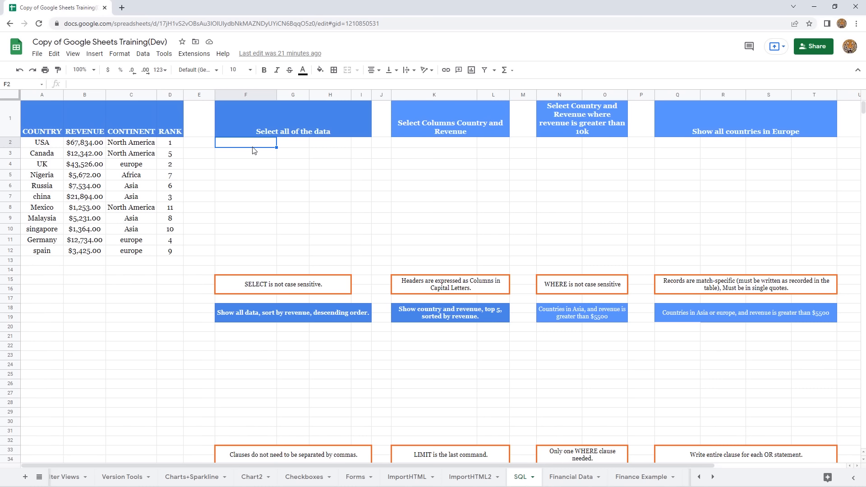
{"action": "type", "text": "=que"}
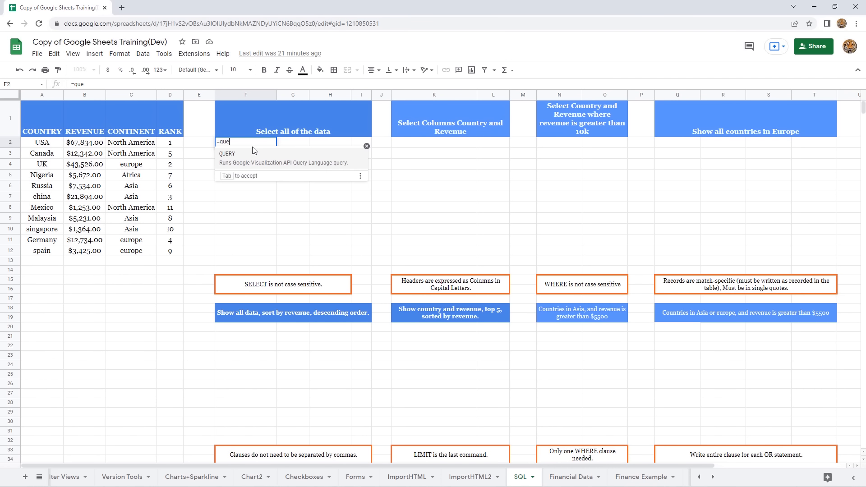
{"action": "type", "text": "ry"}
{"action": "key", "text": "Tab"}
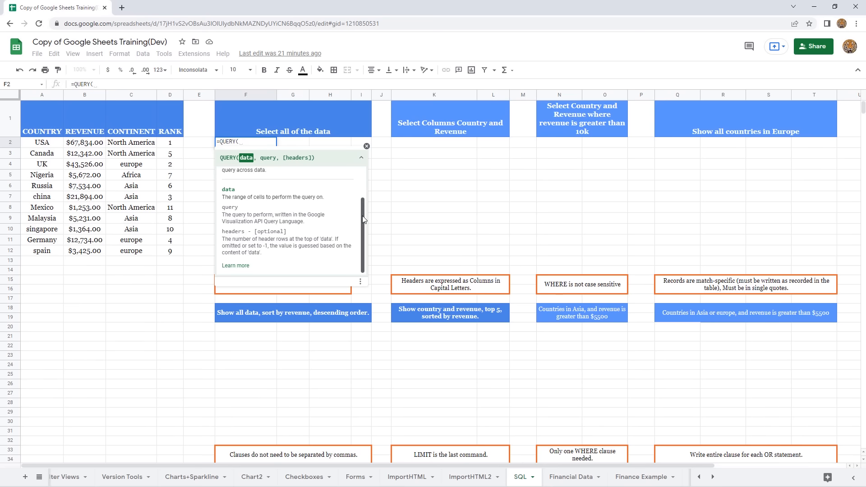
{"action": "scroll", "coordinate": [364, 219], "scroll_direction": "up", "scroll_amount": 2}
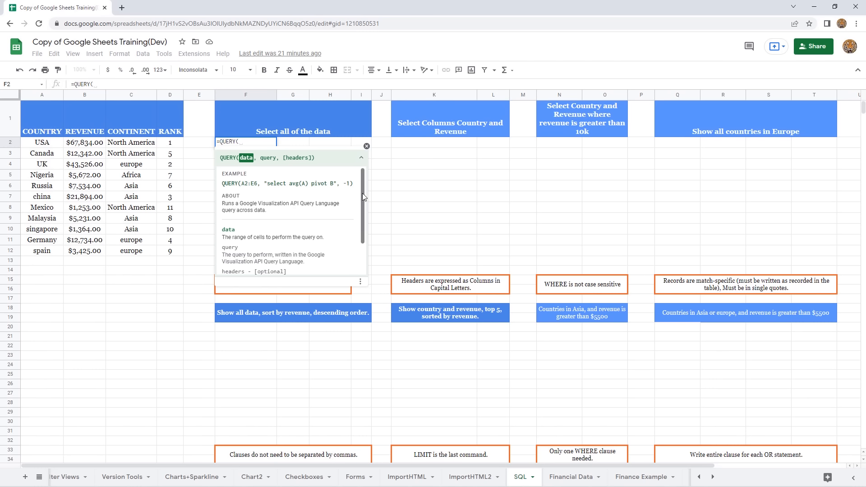
{"action": "left_click_drag", "start_coordinate": [362, 193], "coordinate": [359, 229]}
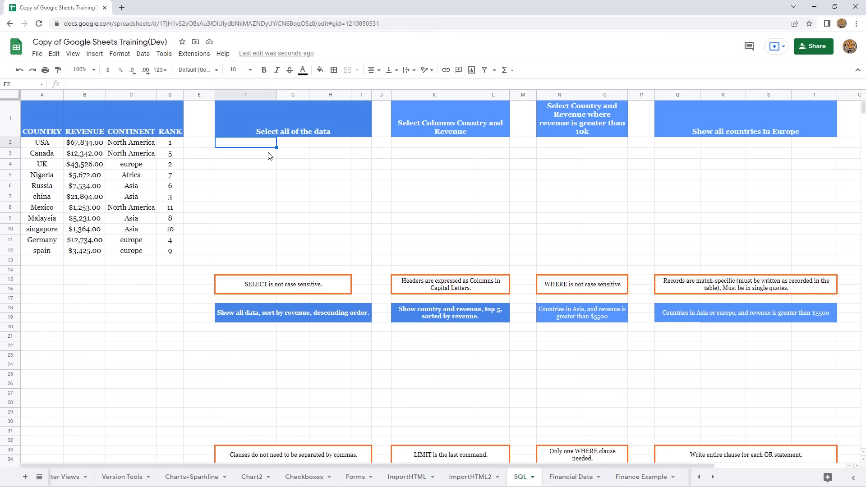
Step: Highlight the Countries source table A1:D12 and the area F2:I13 under "Select all of the data"
{"action": "left_click", "coordinate": [81, 164]}
{"action": "left_click_drag", "start_coordinate": [43, 129], "coordinate": [174, 244]}
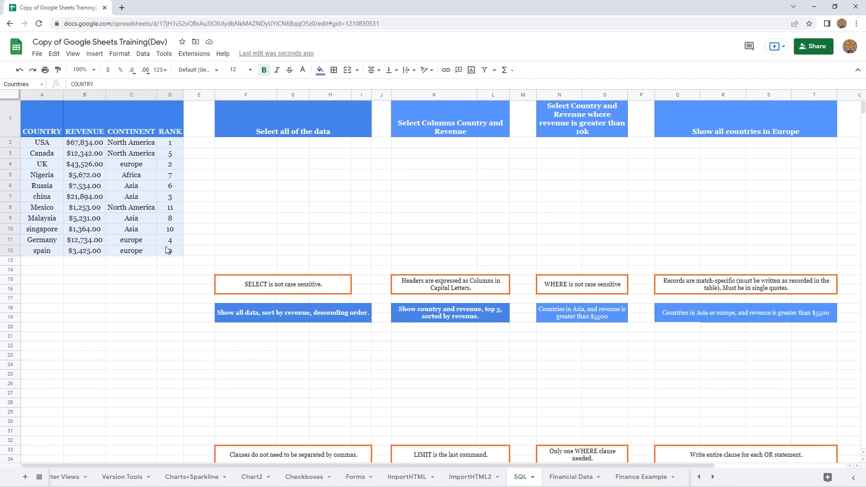
{"action": "left_click", "coordinate": [244, 143]}
{"action": "left_click_drag", "start_coordinate": [265, 164], "coordinate": [355, 265]}
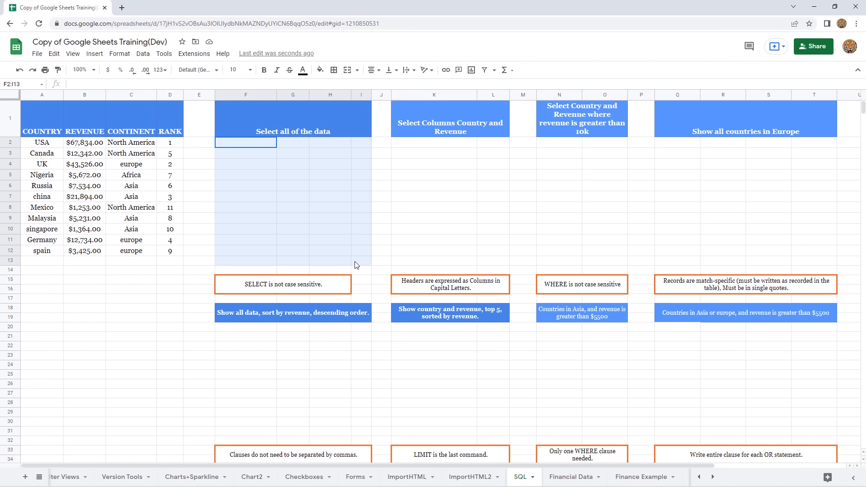
Step: Return the whole Countries table under "Select all of the data" by entering =QUERY(Countries,"select *",1) in F2, and recheck the formula
{"action": "left_click", "coordinate": [256, 149]}
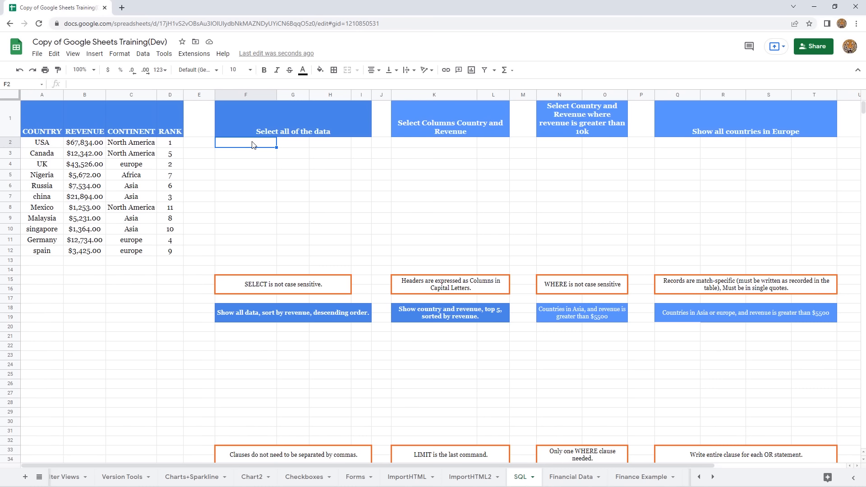
{"action": "type", "text": "=query"}
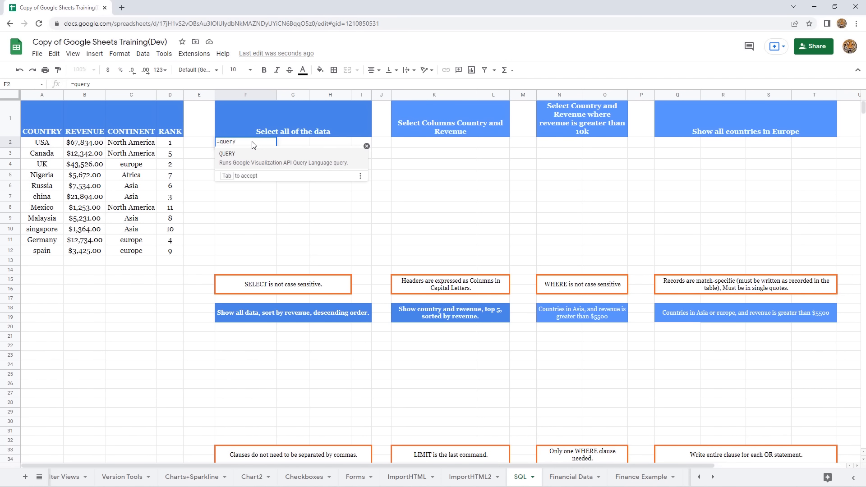
{"action": "key", "text": "Tab"}
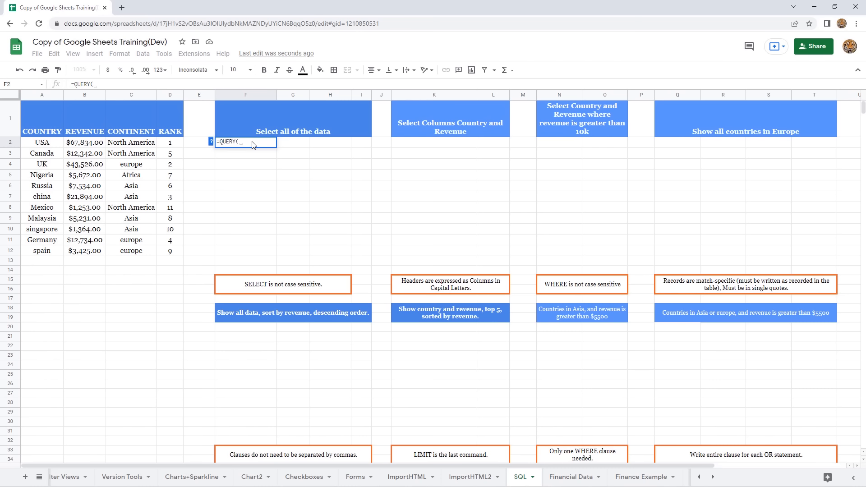
{"action": "type", "text": "Countries"}
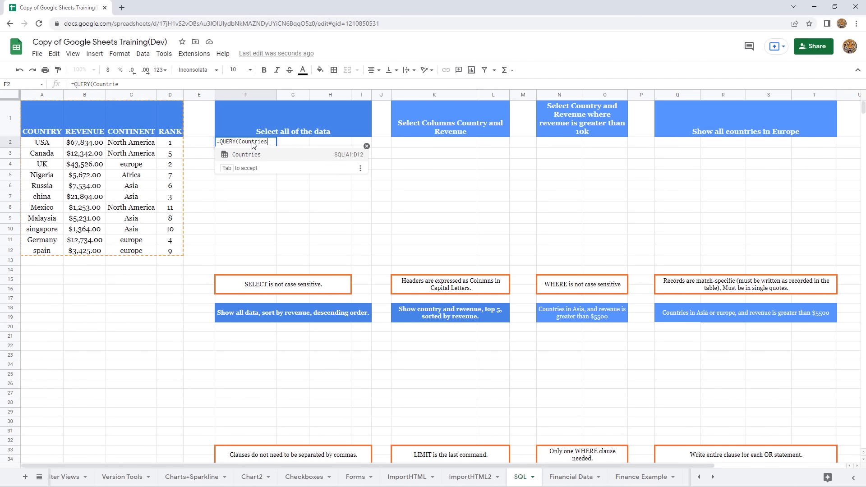
{"action": "key", "text": "Tab"}
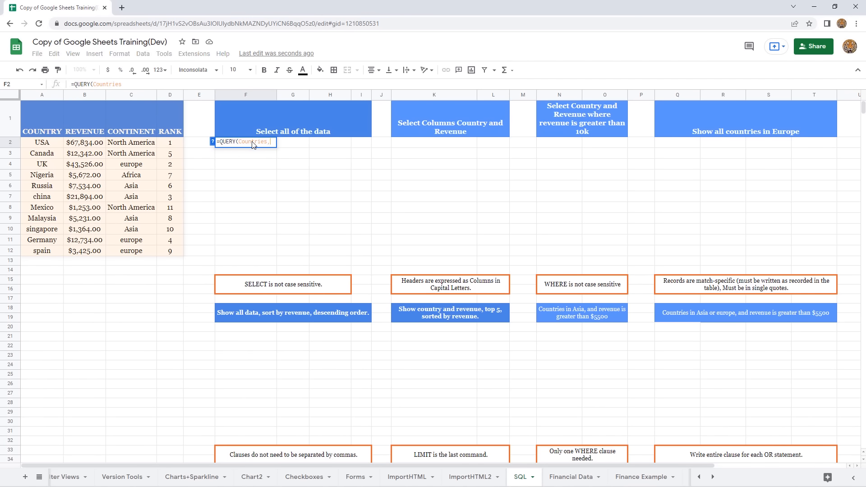
{"action": "type", "text": ","}
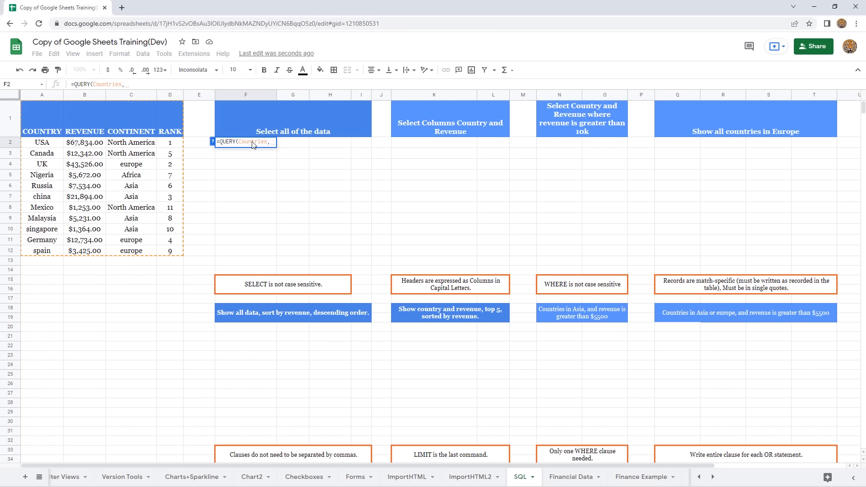
{"action": "type", "text": "\""}
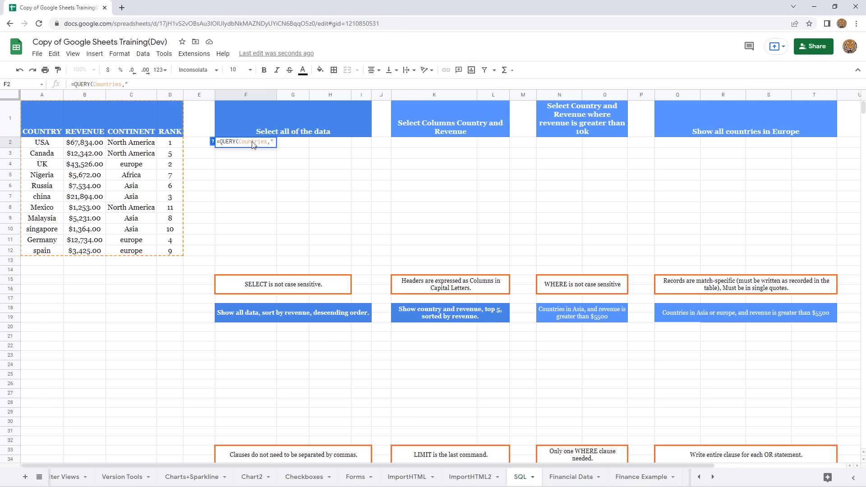
{"action": "type", "text": "select *"}
{"action": "key", "text": "BackSpace"}
{"action": "type", "text": "\","}
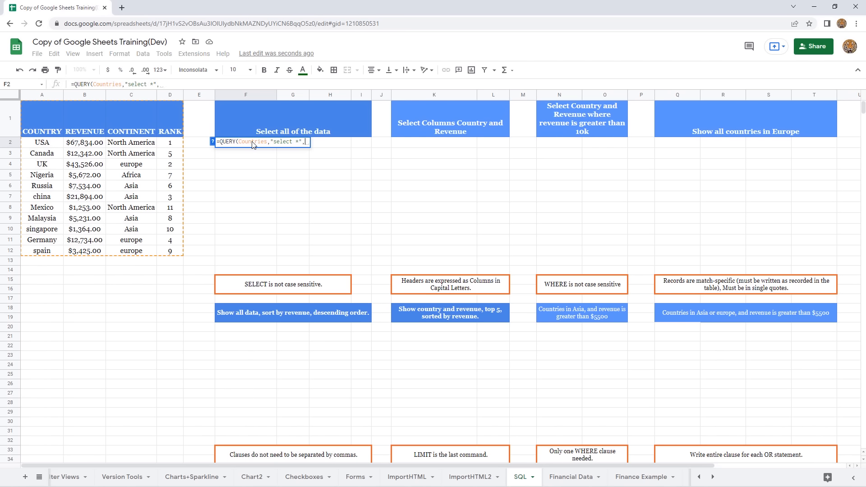
{"action": "type", "text": "1"}
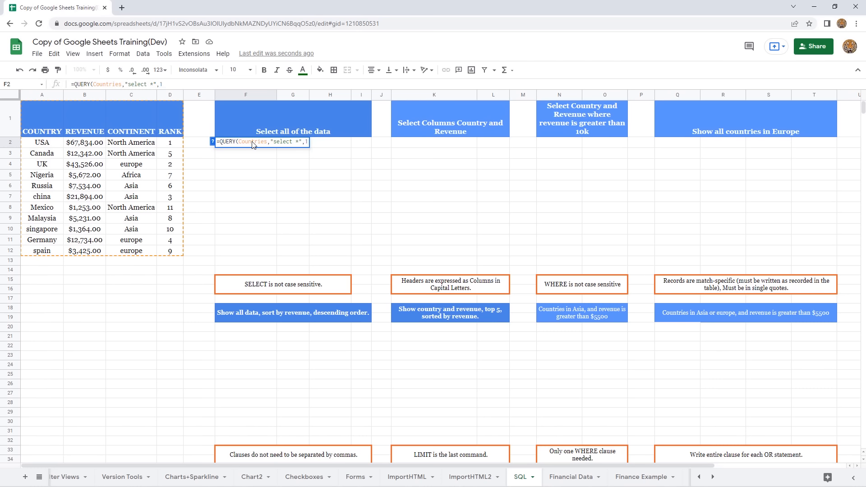
{"action": "type", "text": ")"}
{"action": "key", "text": "Return"}
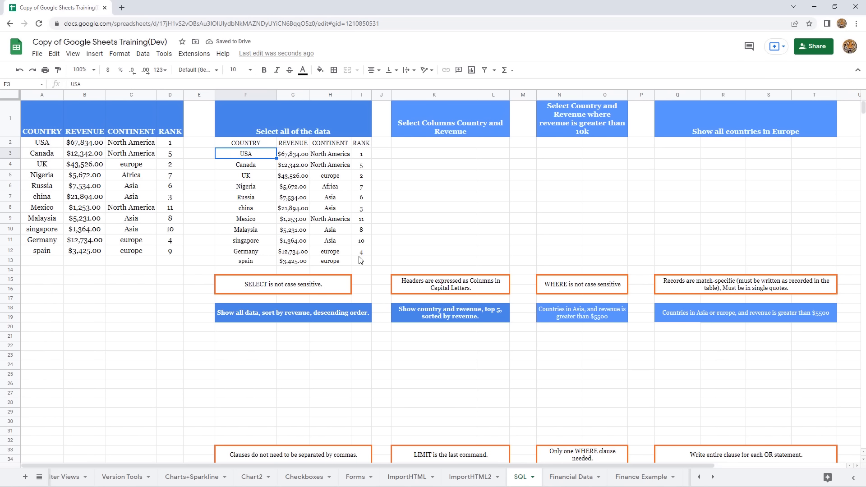
{"action": "left_click", "coordinate": [252, 145]}
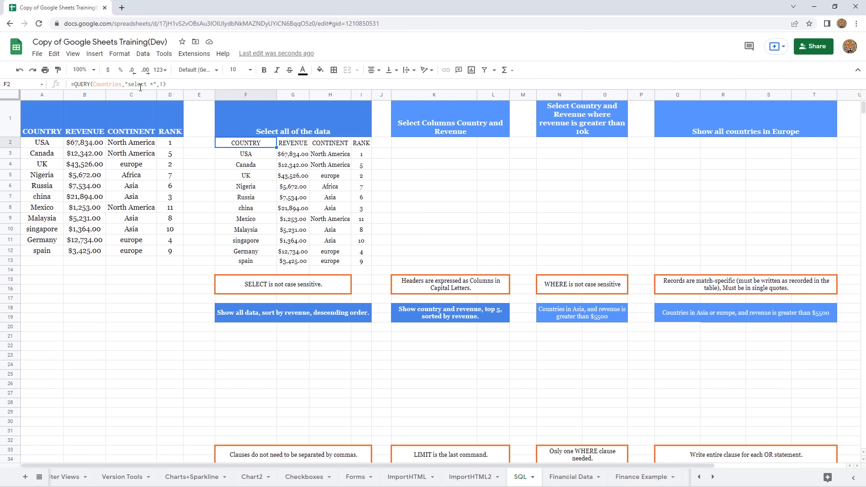
Step: Highlight the Country and Revenue source columns A1:B12 for the "Select Columns Country and Revenue" exercise
{"action": "left_click", "coordinate": [420, 147]}
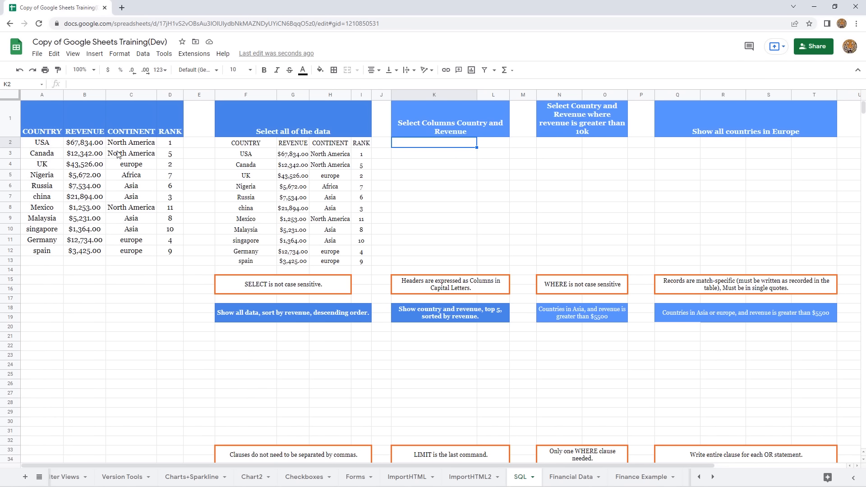
{"action": "left_click", "coordinate": [42, 143]}
{"action": "key", "text": "Down"}
{"action": "key", "text": "Down"}
{"action": "key", "text": "Down"}
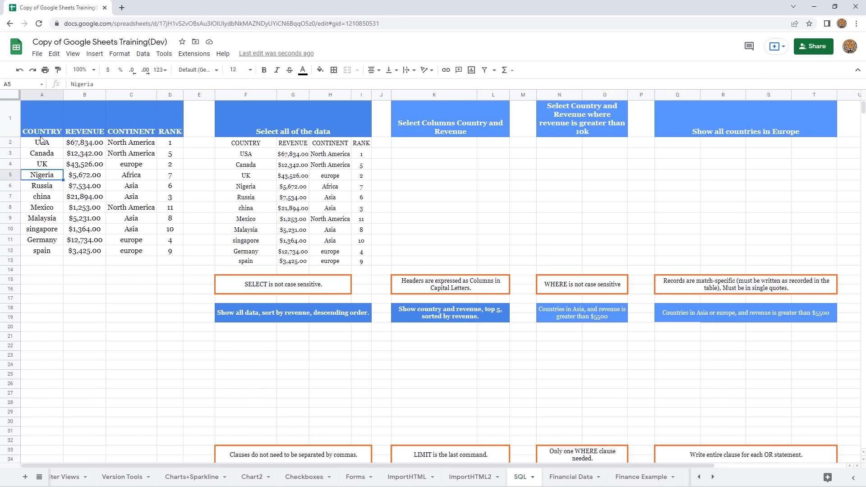
{"action": "left_click_drag", "start_coordinate": [42, 131], "coordinate": [85, 252]}
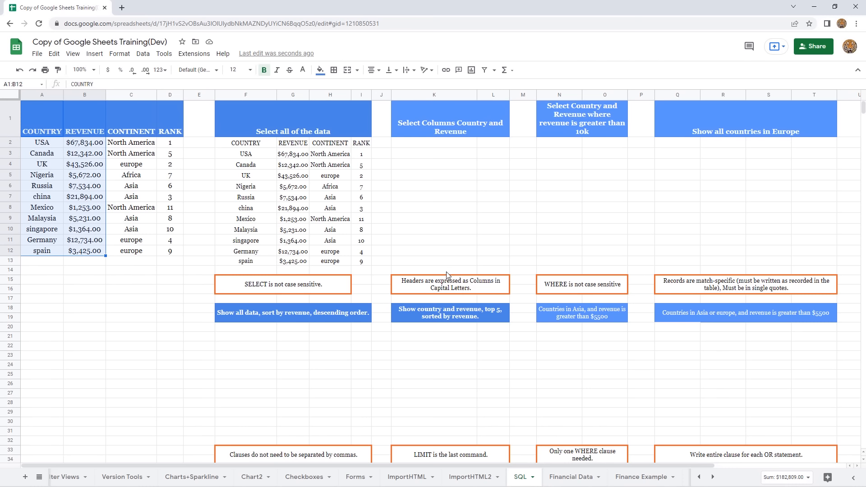
{"action": "left_click", "coordinate": [425, 155]}
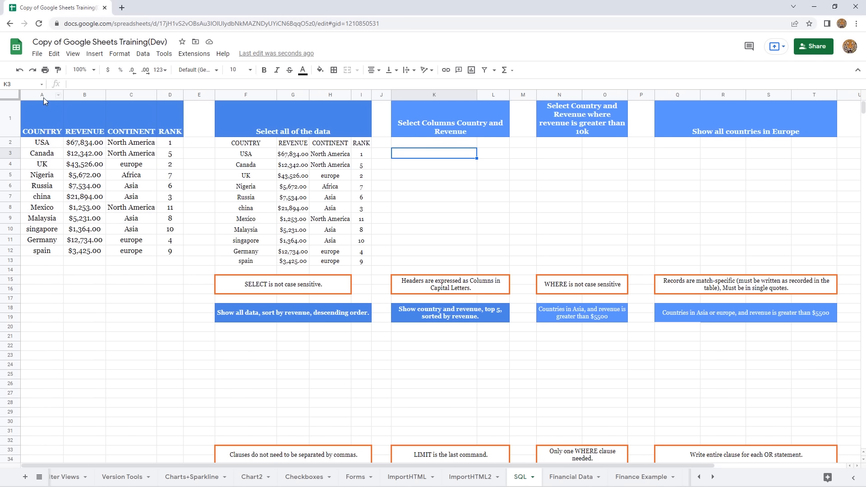
Step: Enter =QUERY(Countries,"select A,B") in K2 to return only the country and revenue columns
{"action": "left_click", "coordinate": [408, 144]}
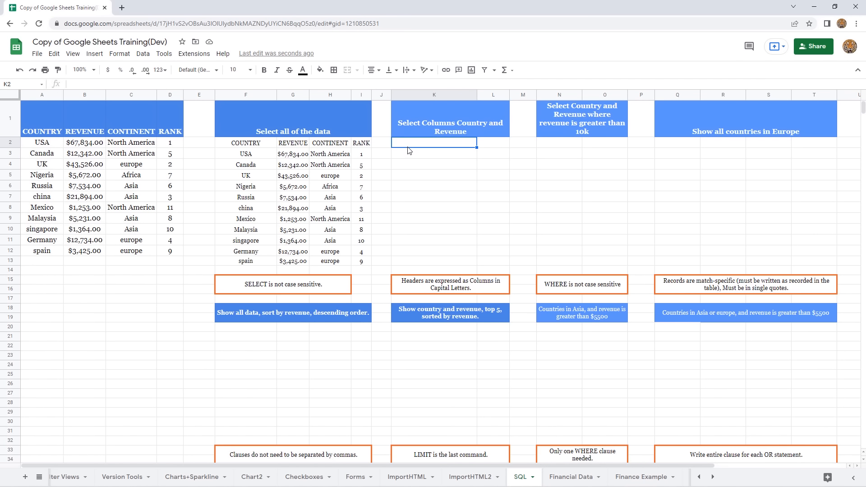
{"action": "type", "text": "=query"}
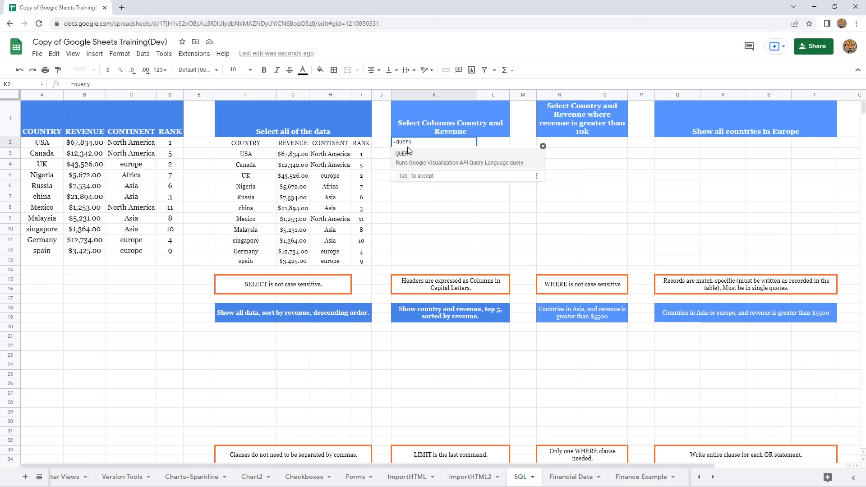
{"action": "key", "text": "Tab"}
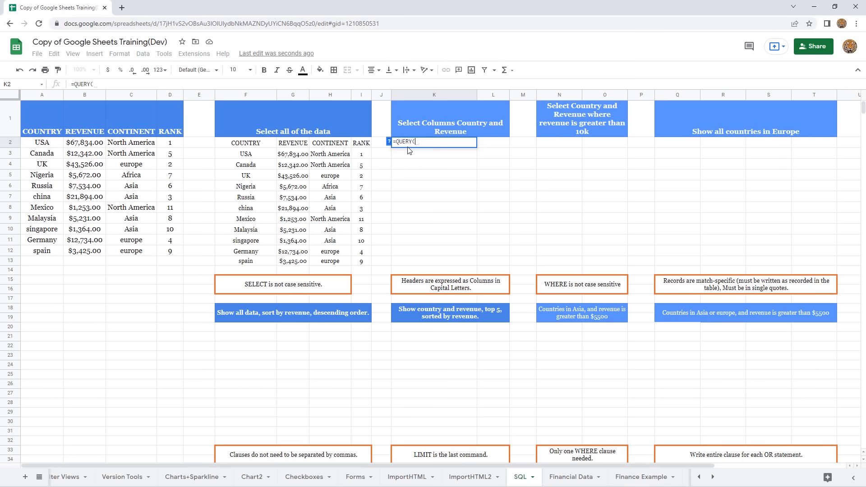
{"action": "type", "text": "Countries"}
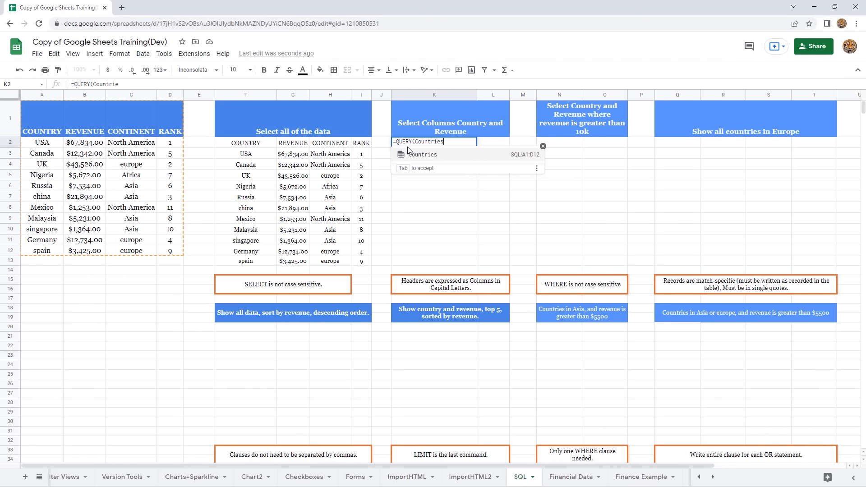
{"action": "key", "text": "Tab"}
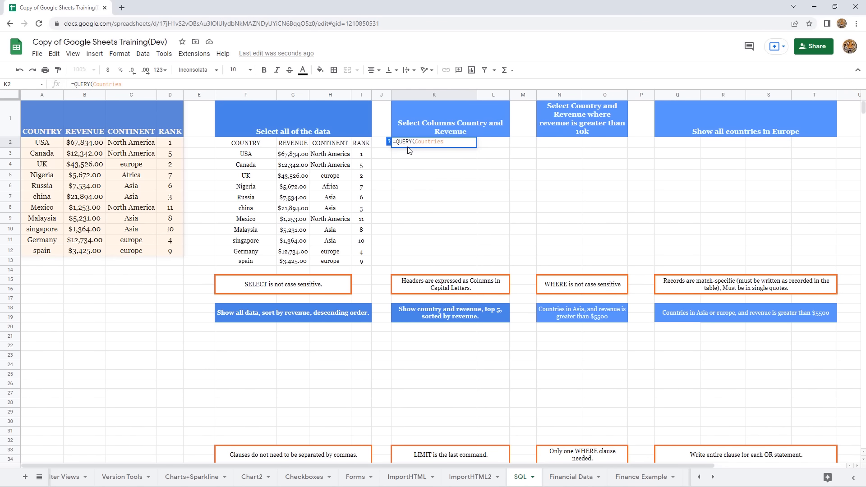
{"action": "type", "text": ","}
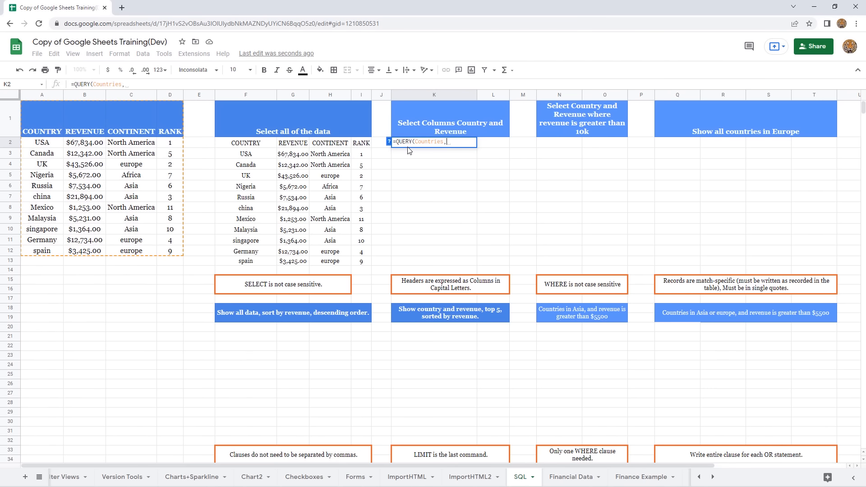
{"action": "type", "text": "\""}
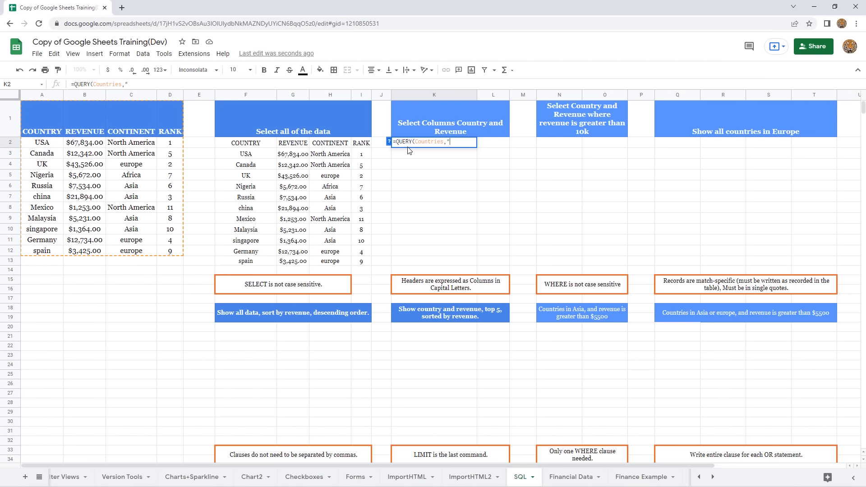
{"action": "type", "text": "select A"}
{"action": "type", "text": ",B\")"}
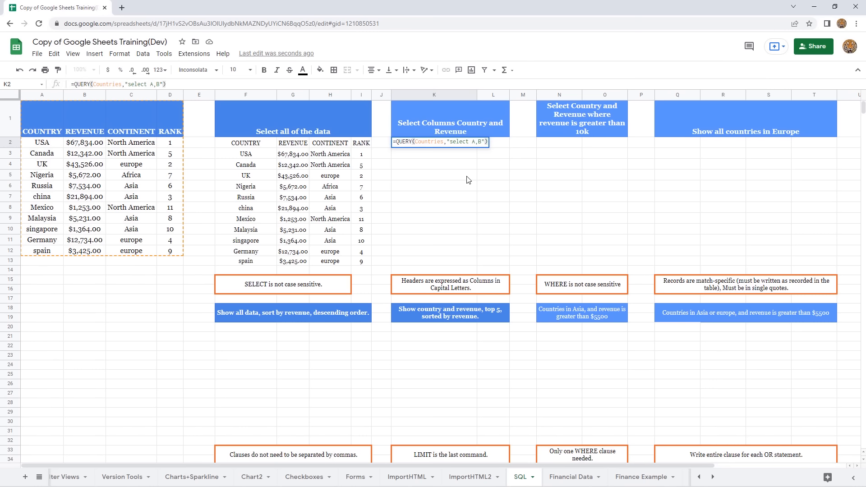
{"action": "key", "text": "Return"}
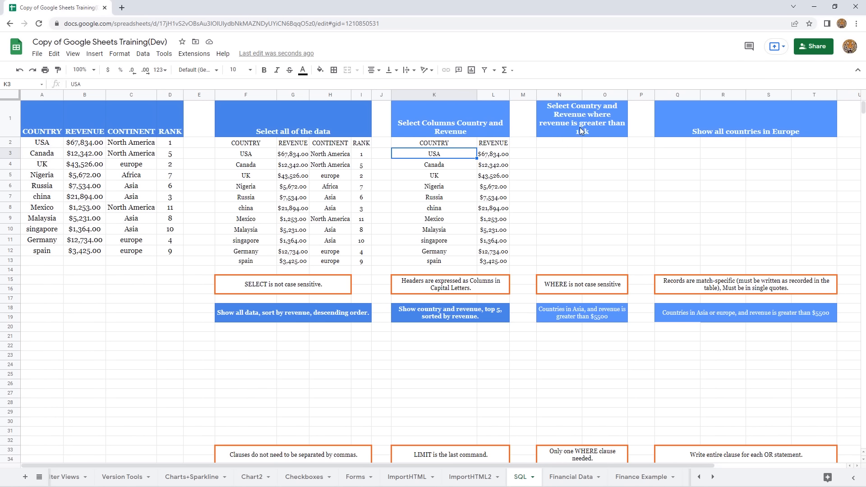
Step: Examine the countries and revenues in A2:B12, checking which revenues fall below and above 10k for the N1 exercise
{"action": "left_click", "coordinate": [565, 146]}
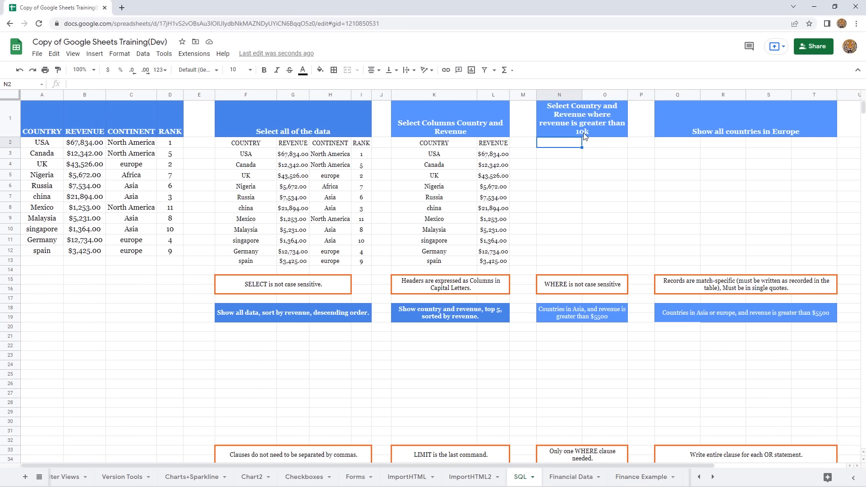
{"action": "left_click", "coordinate": [49, 146]}
{"action": "left_click", "coordinate": [54, 167]}
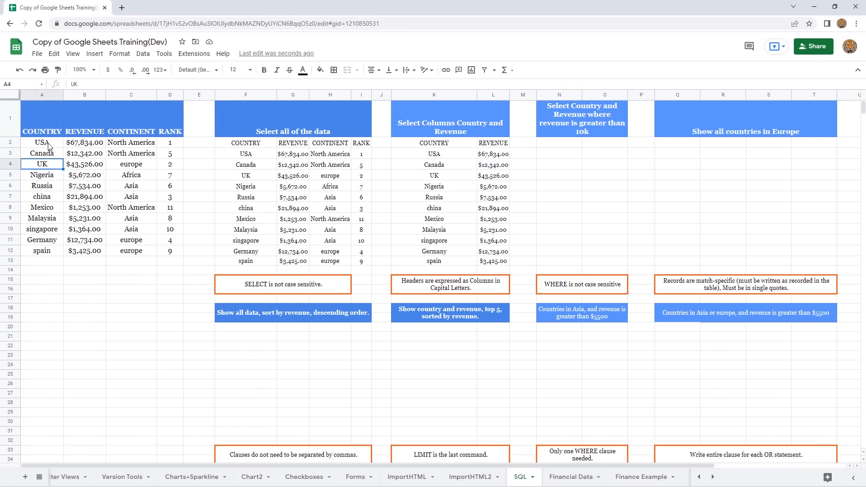
{"action": "left_click_drag", "start_coordinate": [48, 143], "coordinate": [74, 251]}
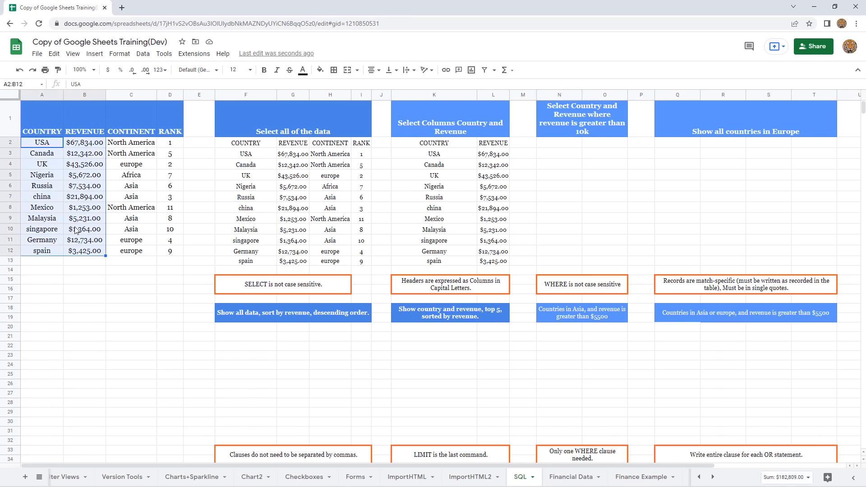
{"action": "left_click", "coordinate": [85, 179]}
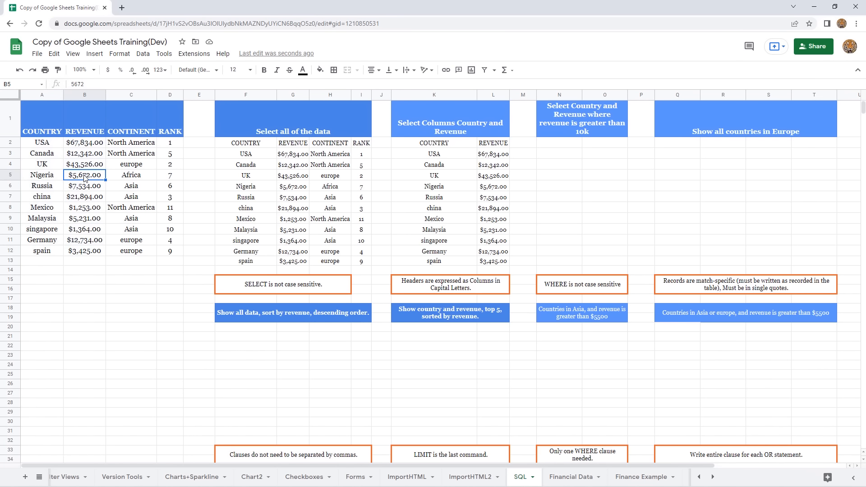
{"action": "left_click", "coordinate": [81, 208]}
{"action": "left_click", "coordinate": [79, 221]}
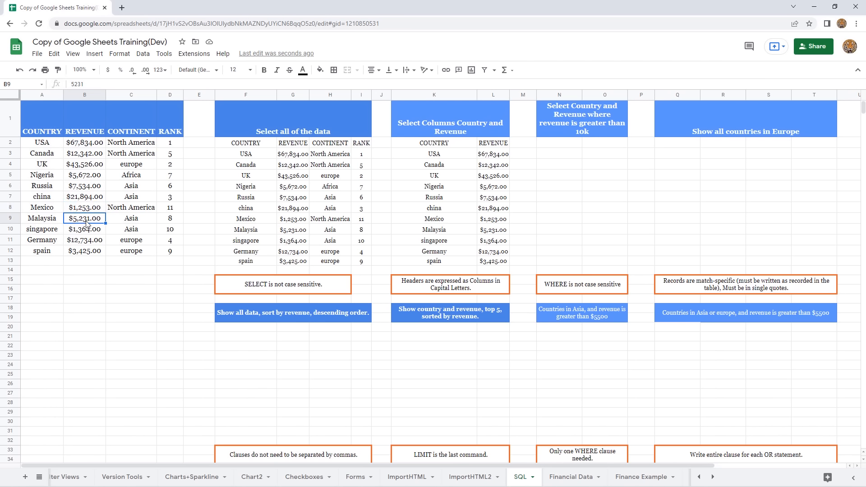
{"action": "left_click", "coordinate": [81, 252]}
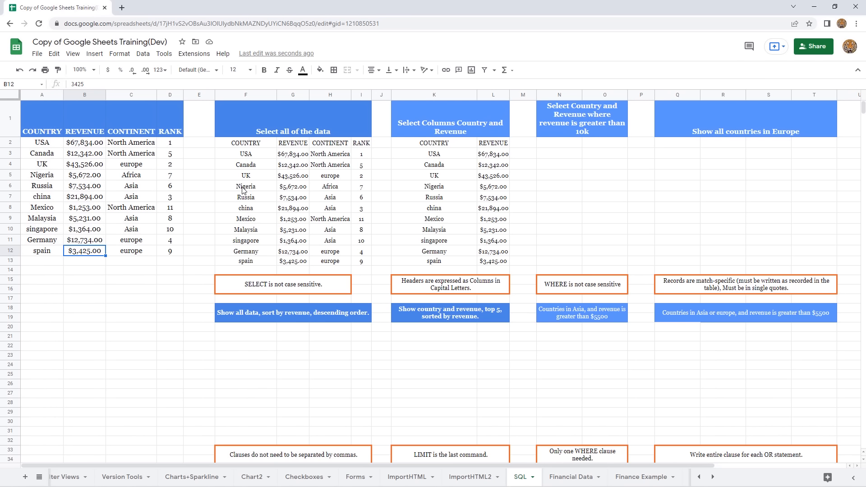
{"action": "left_click", "coordinate": [84, 146]}
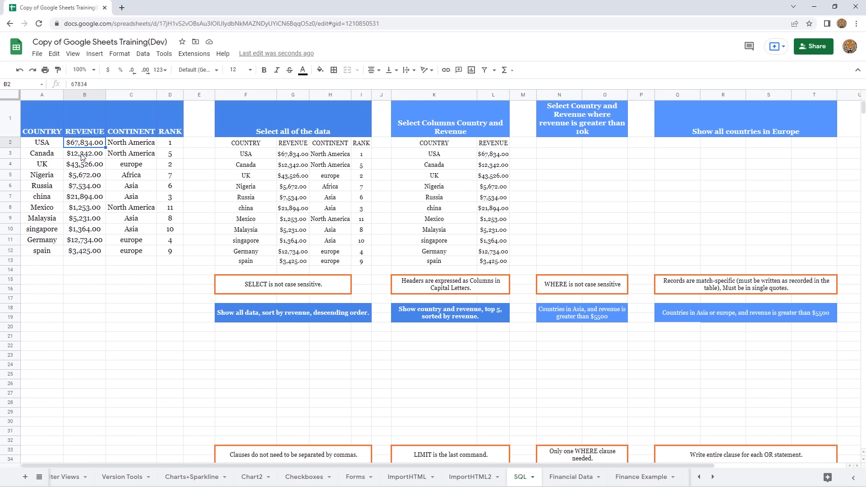
{"action": "left_click", "coordinate": [83, 156]}
{"action": "left_click", "coordinate": [82, 168]}
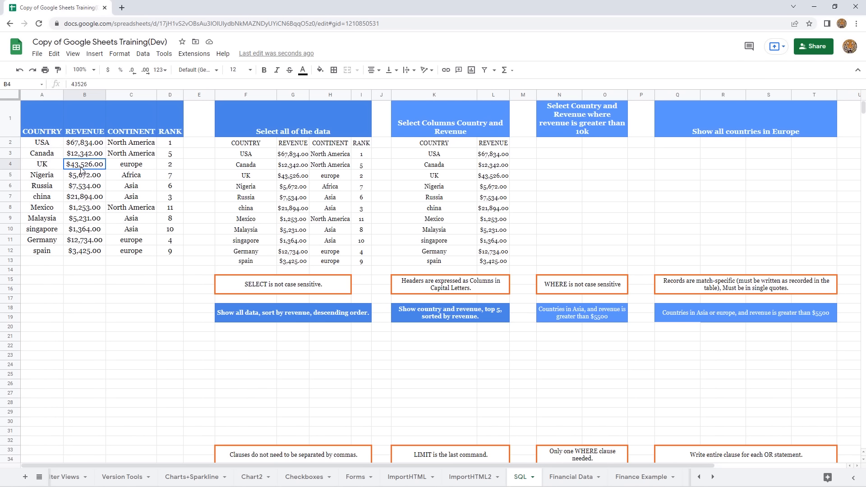
{"action": "left_click", "coordinate": [86, 198]}
{"action": "left_click", "coordinate": [85, 242]}
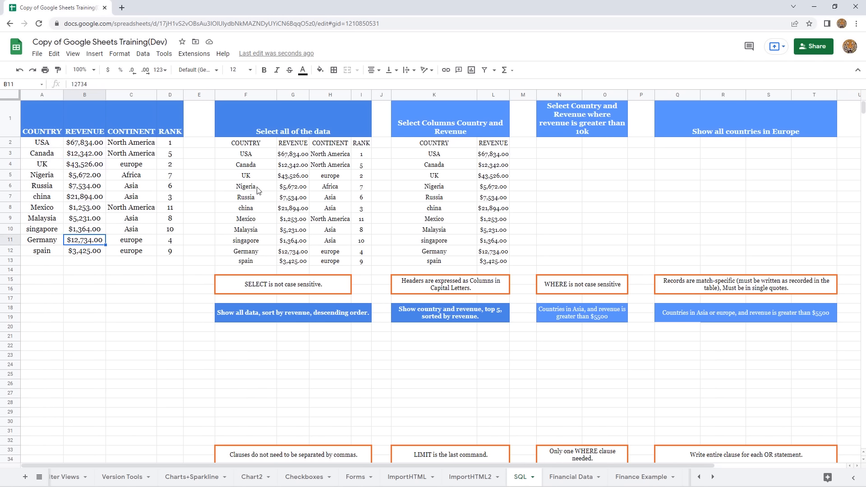
Step: Enter =QUERY(Countries,"select A,B where B>10000") in N2 to return countries and revenues greater than 10k
{"action": "left_click", "coordinate": [562, 145]}
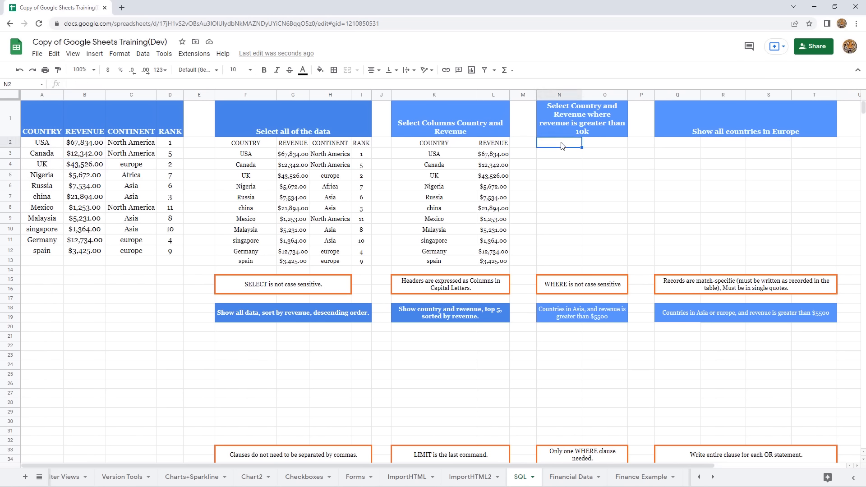
{"action": "type", "text": "=qu"}
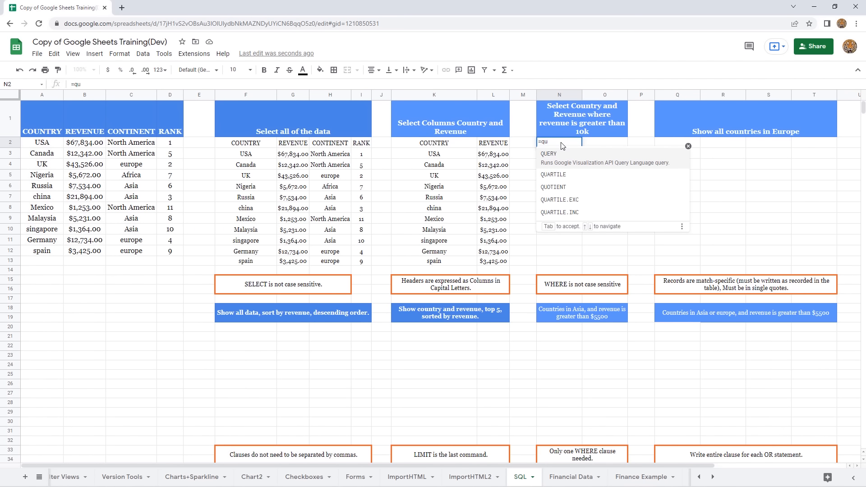
{"action": "key", "text": "Tab"}
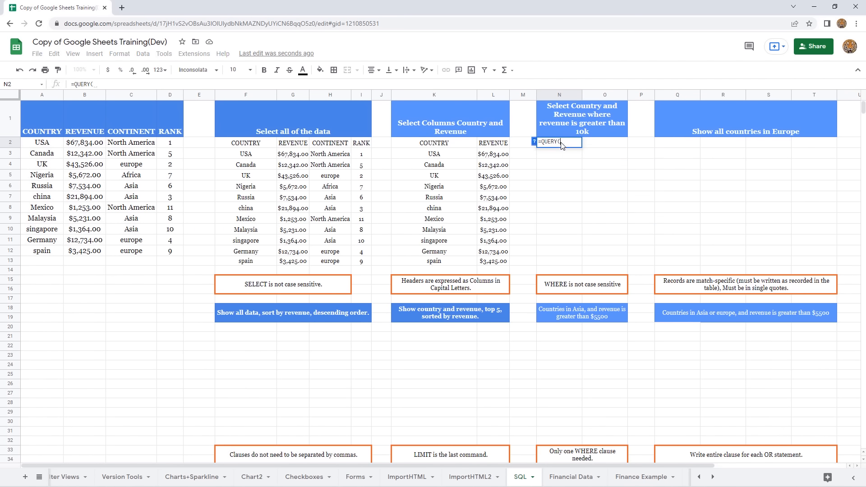
{"action": "type", "text": "Countries"}
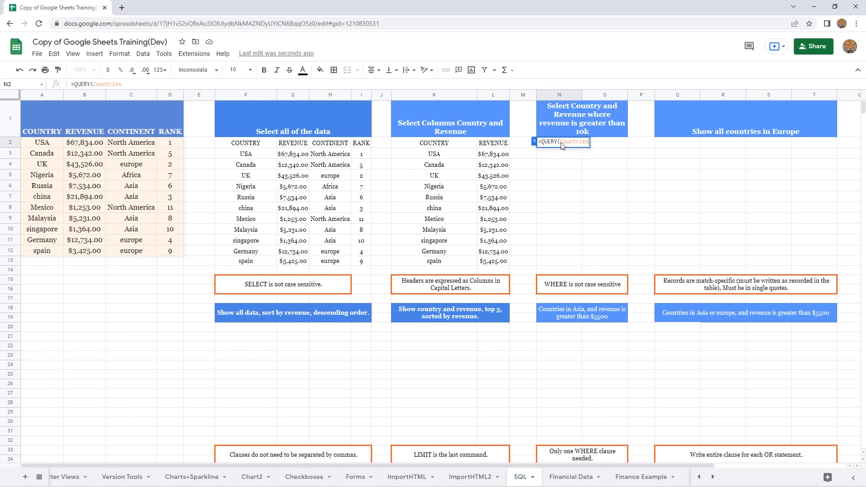
{"action": "type", "text": ", "}
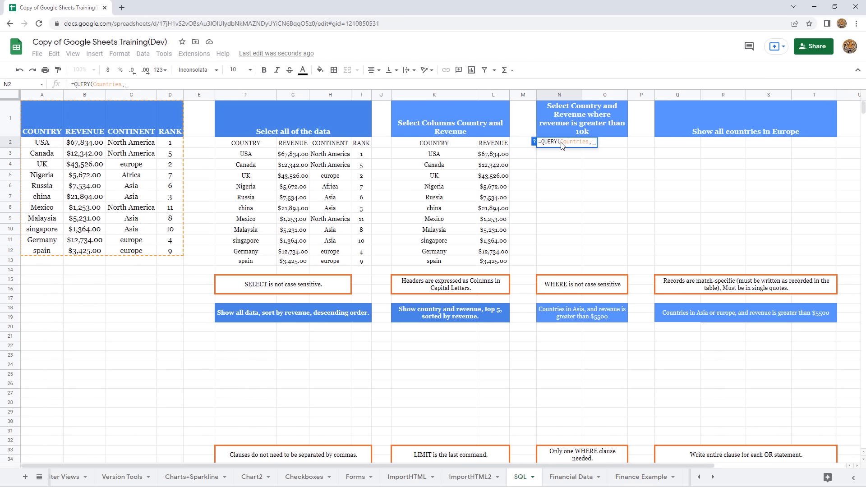
{"action": "type", "text": "\""}
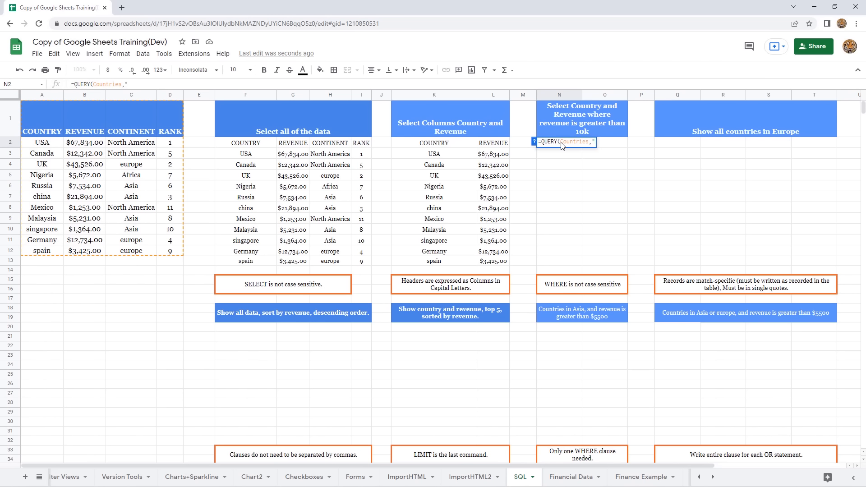
{"action": "type", "text": "select A,B"}
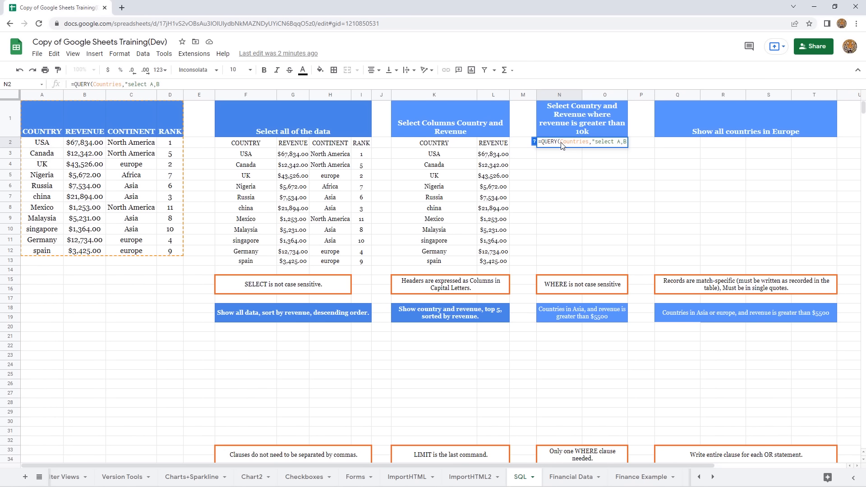
{"action": "type", "text": "where"}
{"action": "type", "text": "B>"}
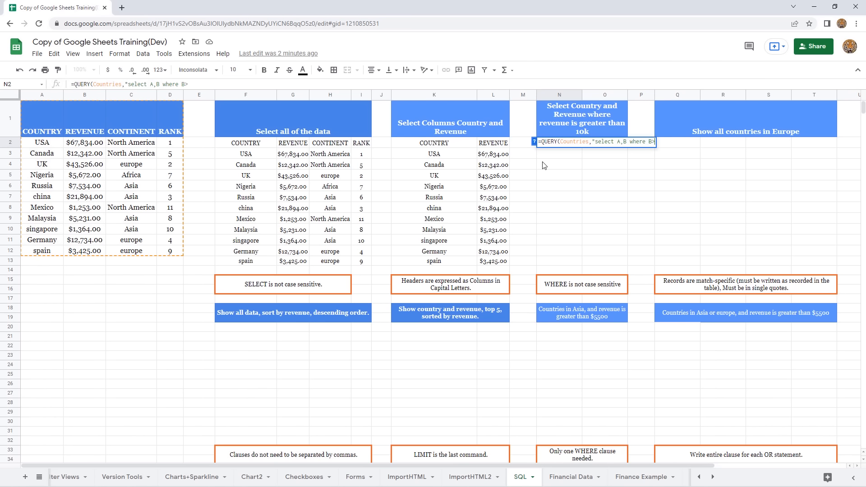
{"action": "type", "text": "10000\")"}
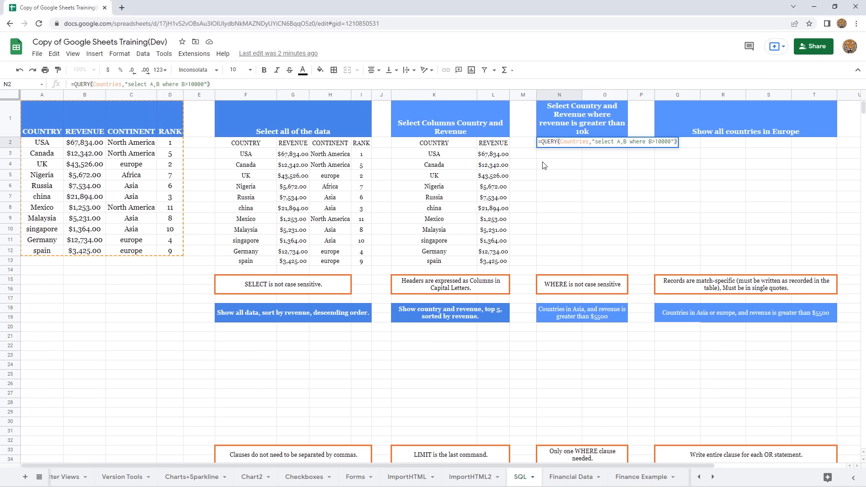
{"action": "key", "text": "Return"}
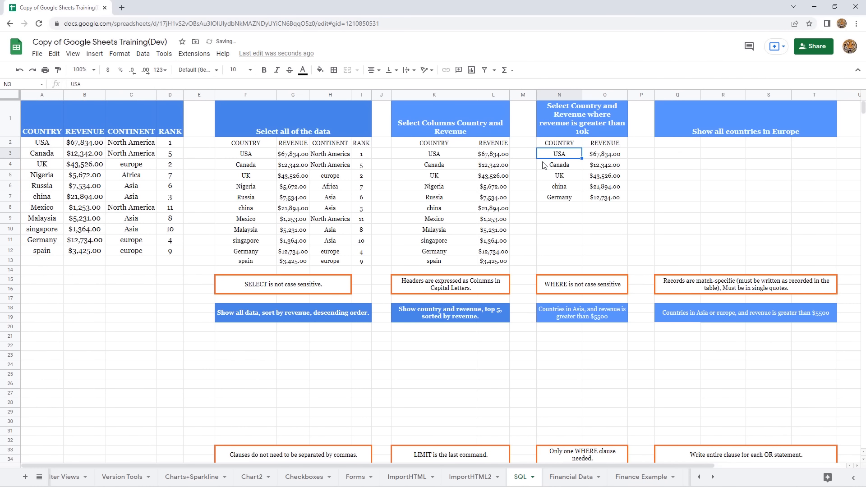
Step: Check each returned revenue in O3:O7 against the greater-than-10k condition
{"action": "left_click", "coordinate": [601, 159]}
{"action": "left_click", "coordinate": [603, 170]}
{"action": "left_click", "coordinate": [600, 181]}
{"action": "left_click", "coordinate": [598, 189]}
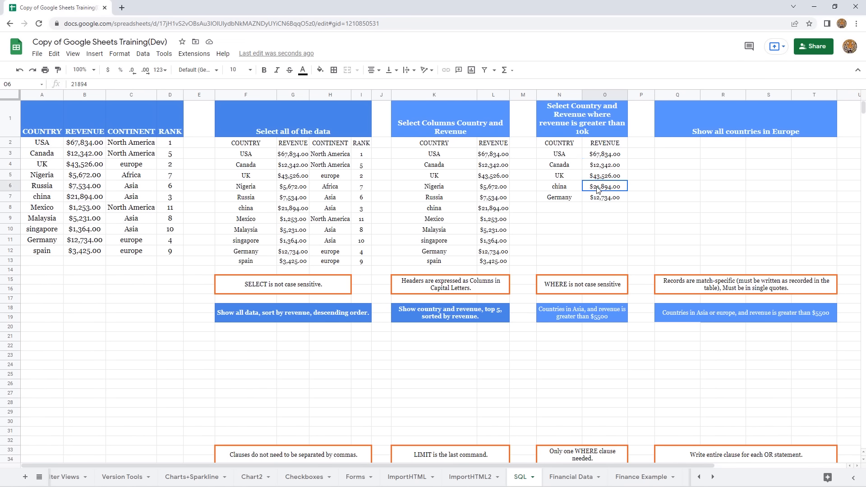
{"action": "left_click", "coordinate": [598, 196]}
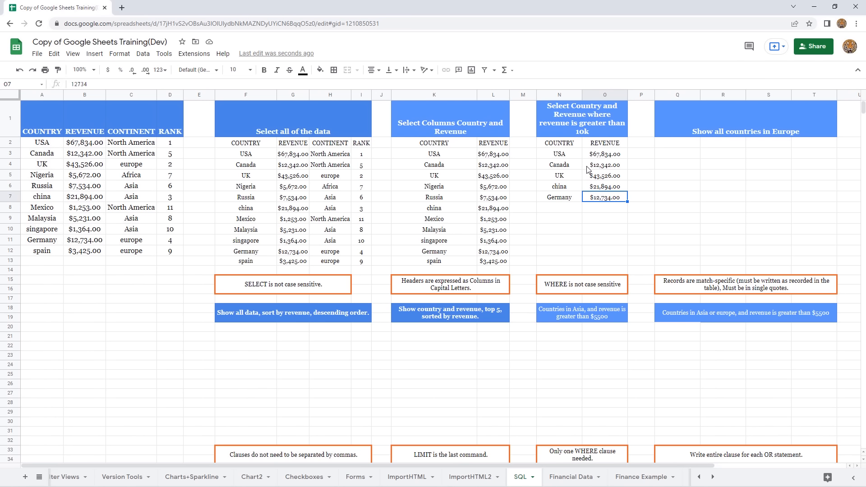
Step: Examine the Continent column of the source table for the europe records needed by the "Show all countries in Europe" exercise
{"action": "left_click", "coordinate": [687, 148]}
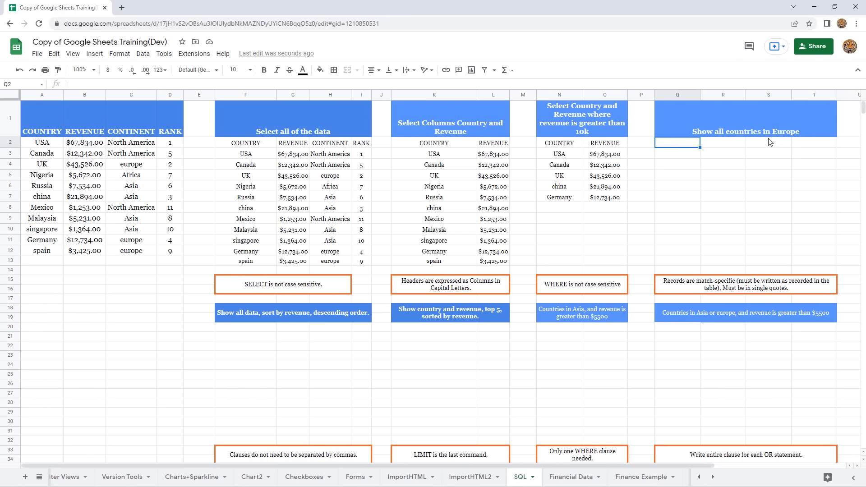
{"action": "left_click", "coordinate": [140, 167]}
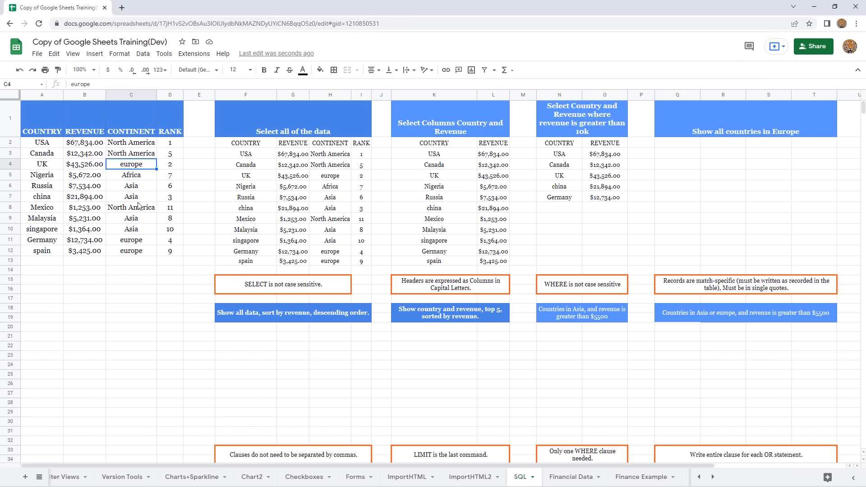
{"action": "left_click", "coordinate": [139, 242]}
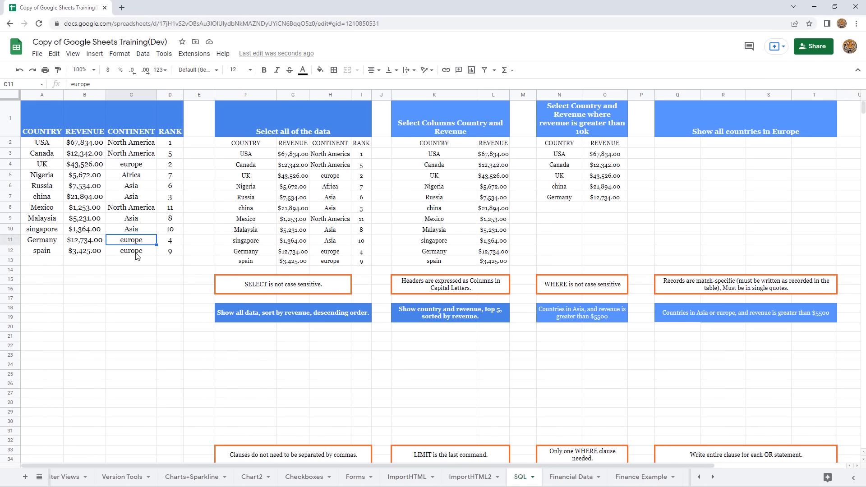
{"action": "left_click", "coordinate": [137, 255]}
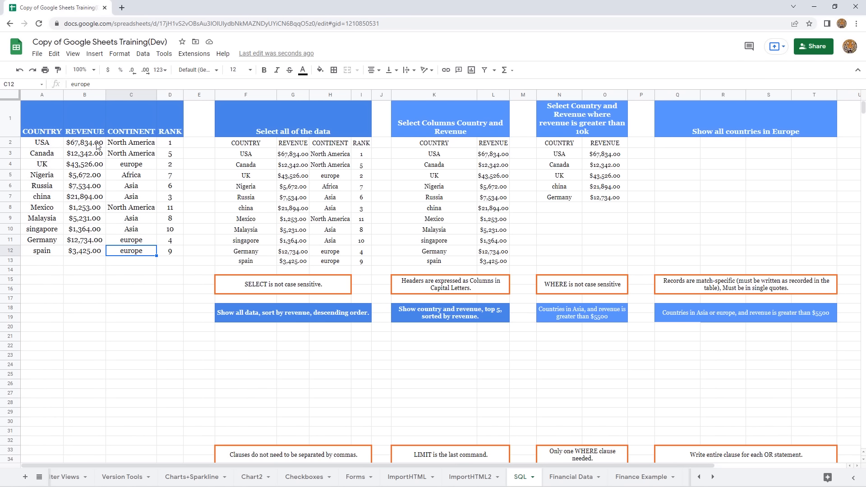
{"action": "left_click", "coordinate": [138, 167]}
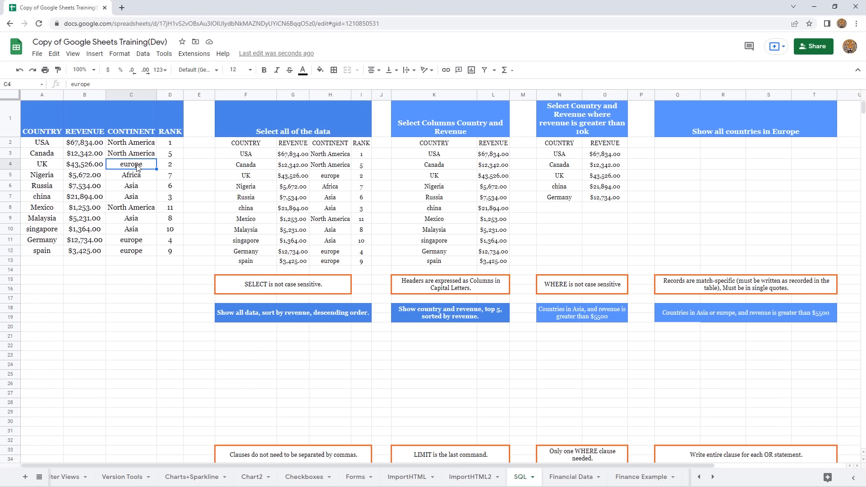
{"action": "left_click", "coordinate": [141, 242]}
{"action": "left_click", "coordinate": [137, 252]}
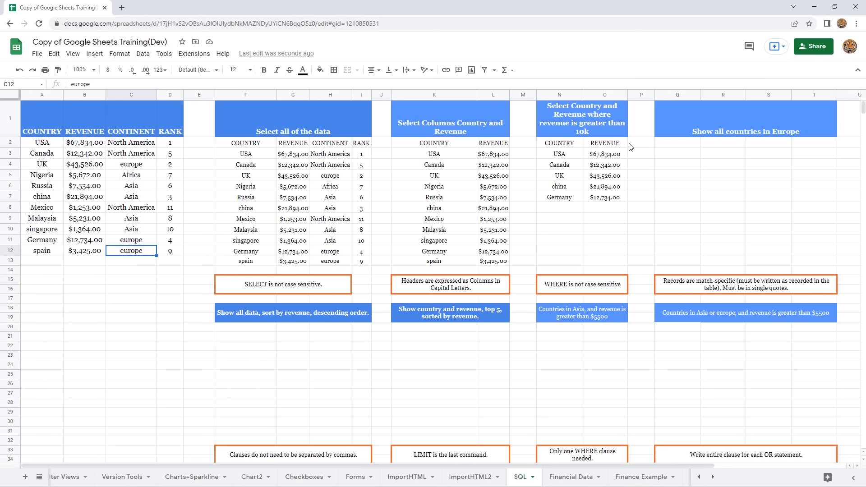
Step: Enter =QUERY(Countries,"Select * where C = 'europe'") in Q2 to return all columns for the European countries
{"action": "left_click", "coordinate": [689, 147]}
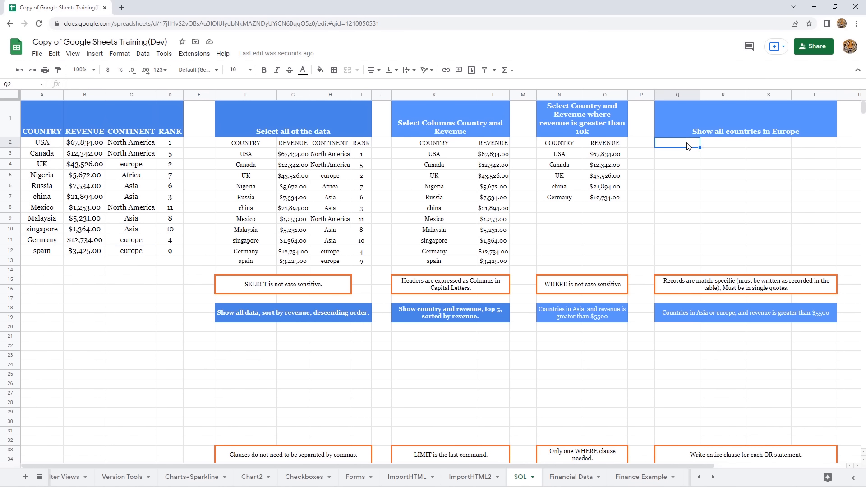
{"action": "type", "text": "=query"}
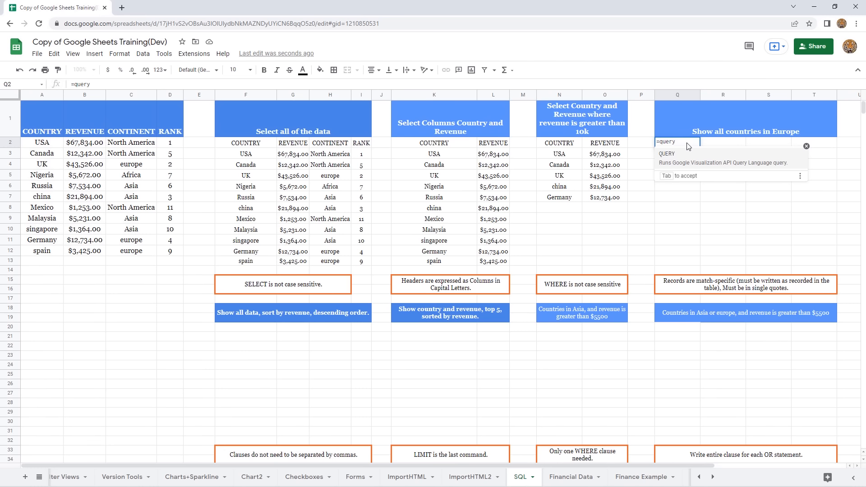
{"action": "key", "text": "Tab"}
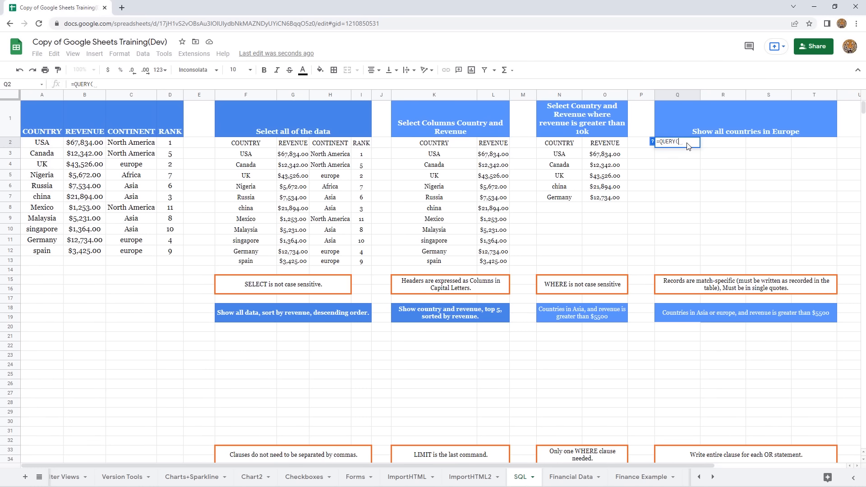
{"action": "type", "text": "Count"}
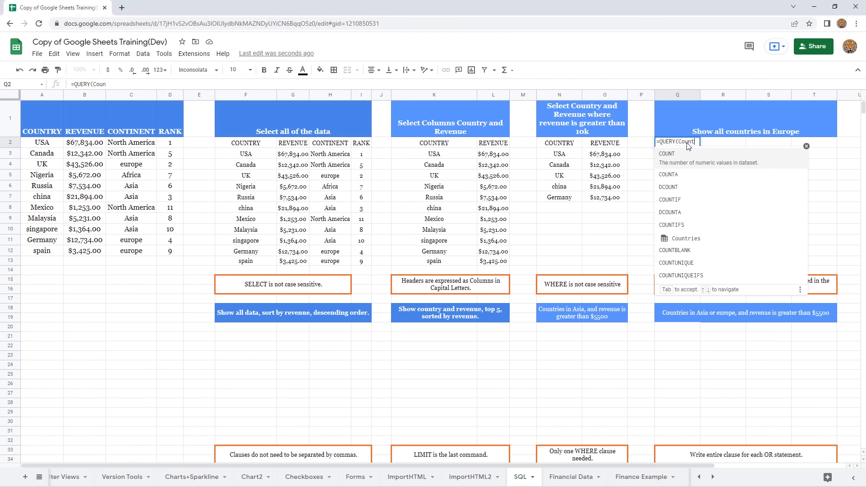
{"action": "type", "text": "ries,"}
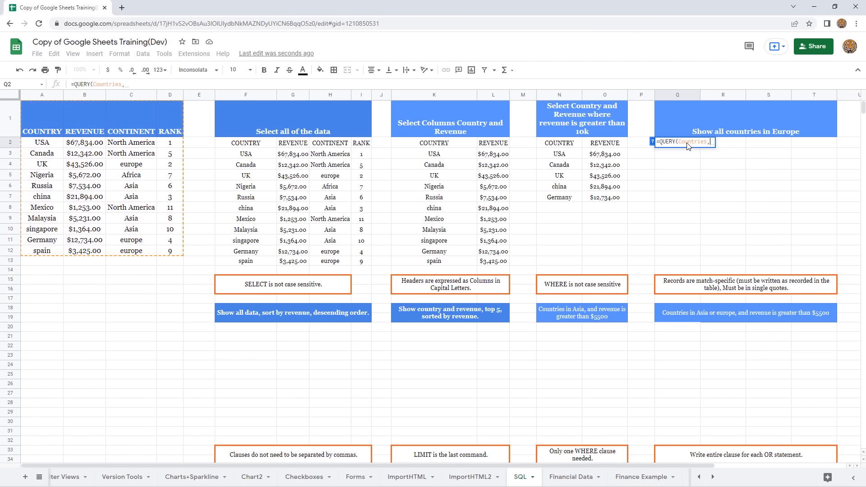
{"action": "type", "text": "\"S"}
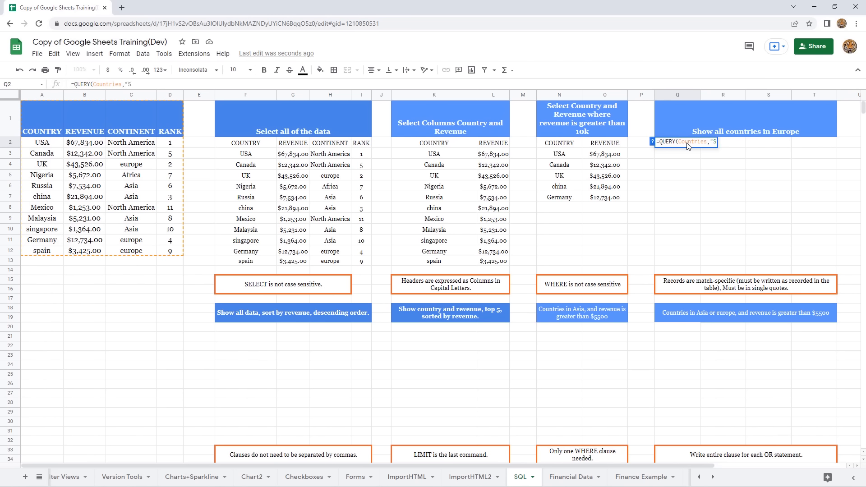
{"action": "type", "text": "elect * where"}
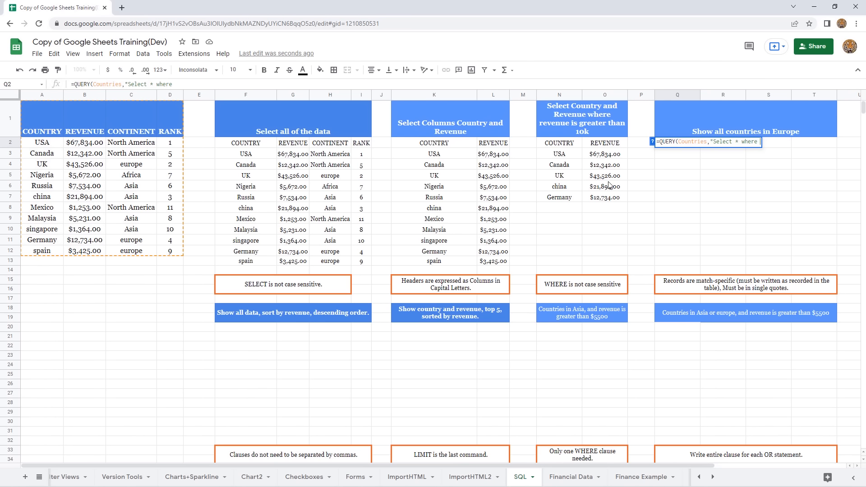
{"action": "type", "text": "C = '"}
{"action": "type", "text": "europe"}
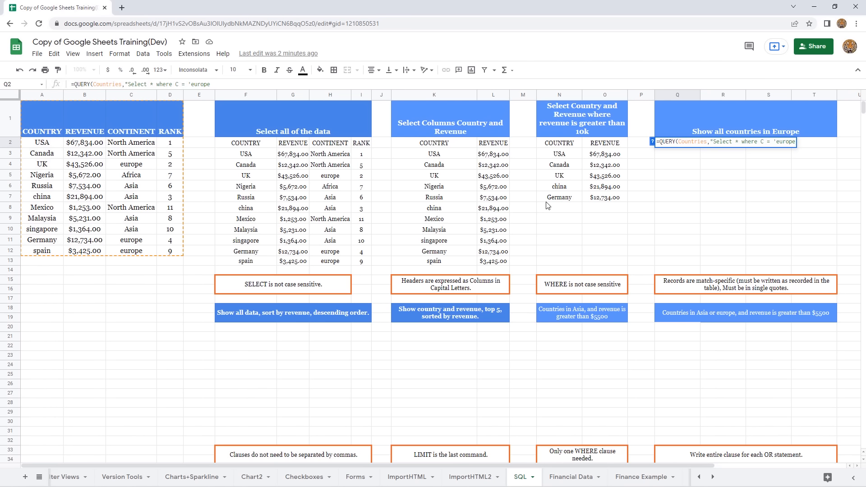
{"action": "type", "text": "'\")"}
{"action": "key", "text": "Return"}
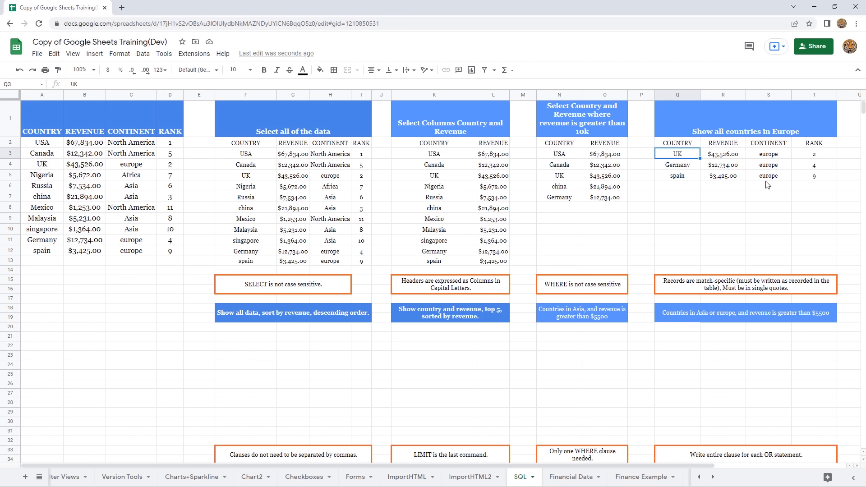
{"action": "left_click", "coordinate": [723, 197]}
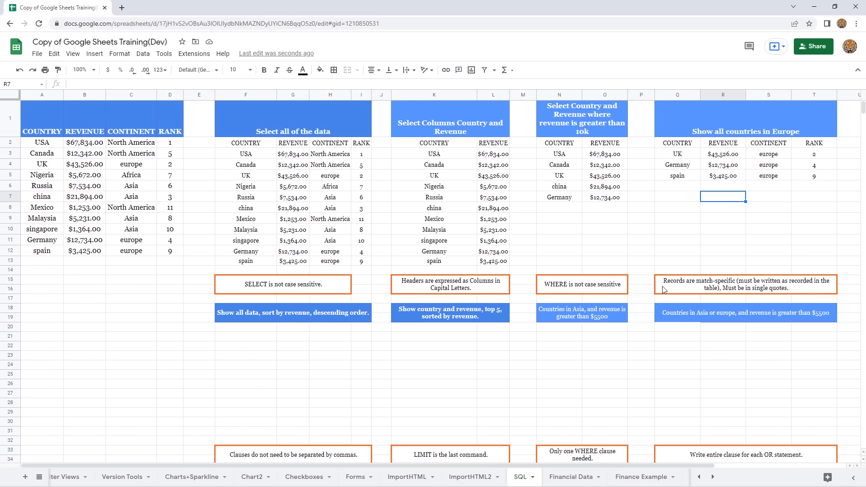
{"action": "left_click", "coordinate": [725, 220]}
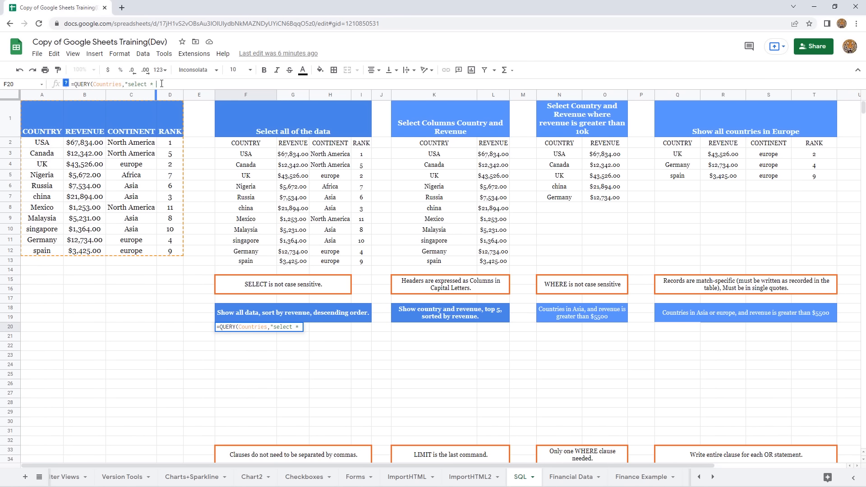
Step: Complete the F20 formula as =QUERY(Countries,"select * ORDER BY B DESC") to sort all data by descending revenue, and recheck it
{"action": "type", "text": "ORDER BY"}
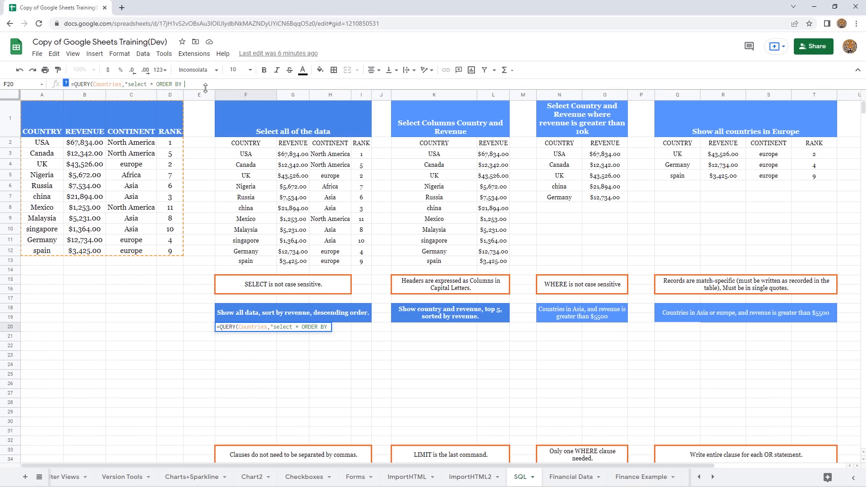
{"action": "type", "text": "B"}
{"action": "type", "text": "DESC\")"}
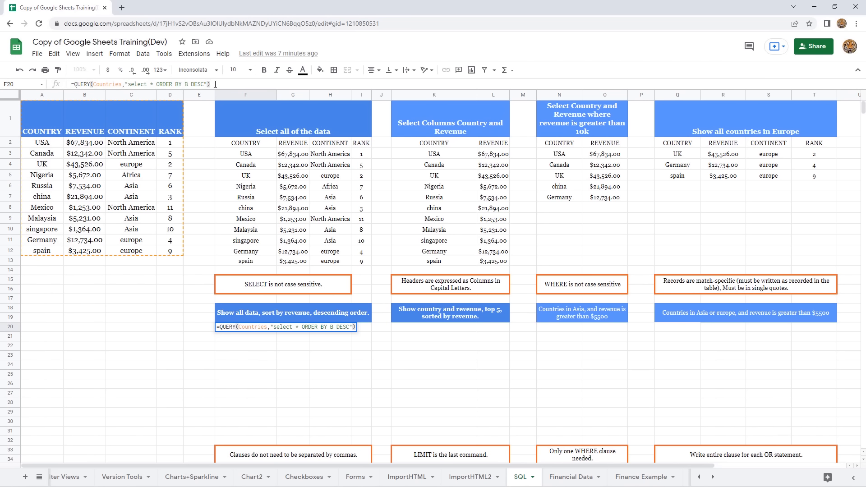
{"action": "key", "text": "Return"}
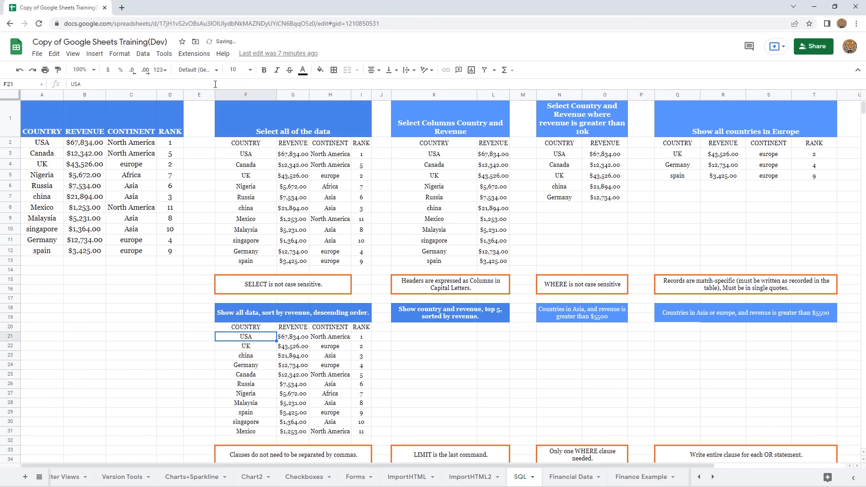
{"action": "left_click", "coordinate": [291, 339]}
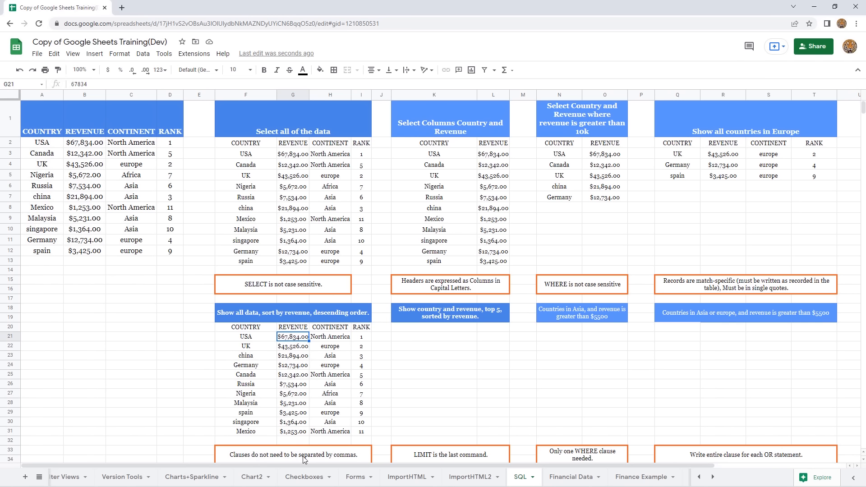
{"action": "left_click", "coordinate": [254, 327]}
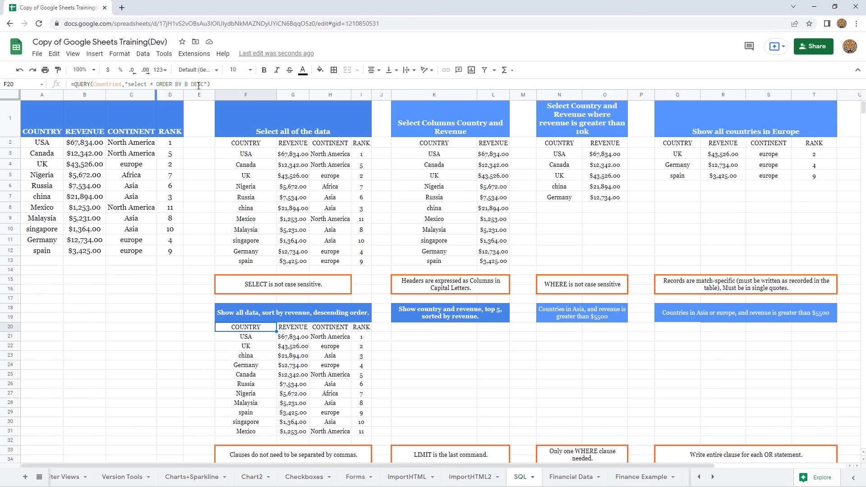
Step: Enter =QUERY(Countries,"Select A,B ORDER BY B DESC LIMIT 5") in K20 to return the top five countries by revenue
{"action": "left_click", "coordinate": [406, 332]}
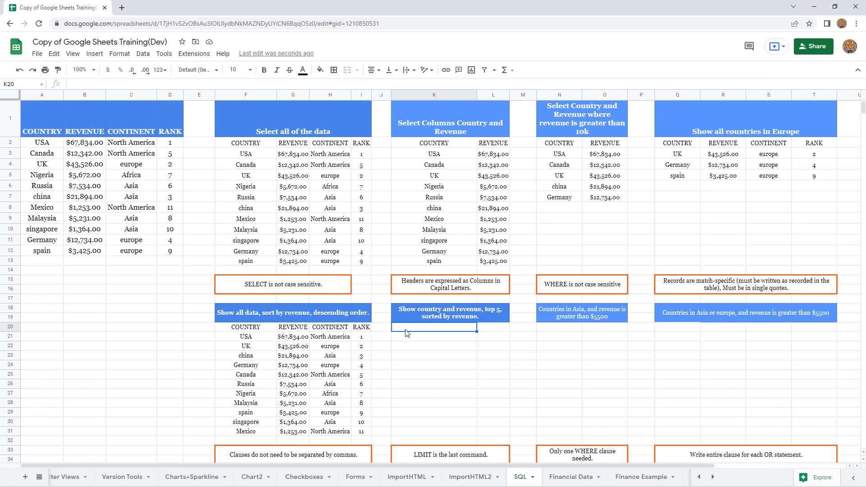
{"action": "type", "text": "=QUERY(Countries,\"Select"}
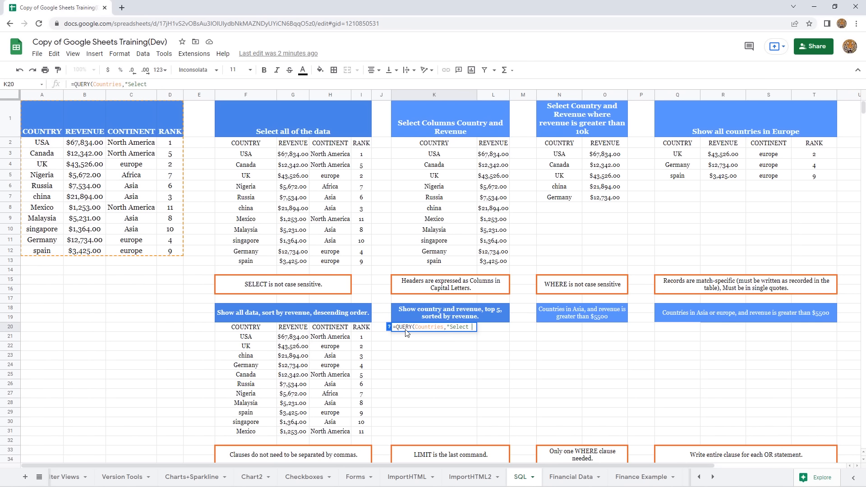
{"action": "type", "text": "A,B"}
{"action": "type", "text": "ORDER B"}
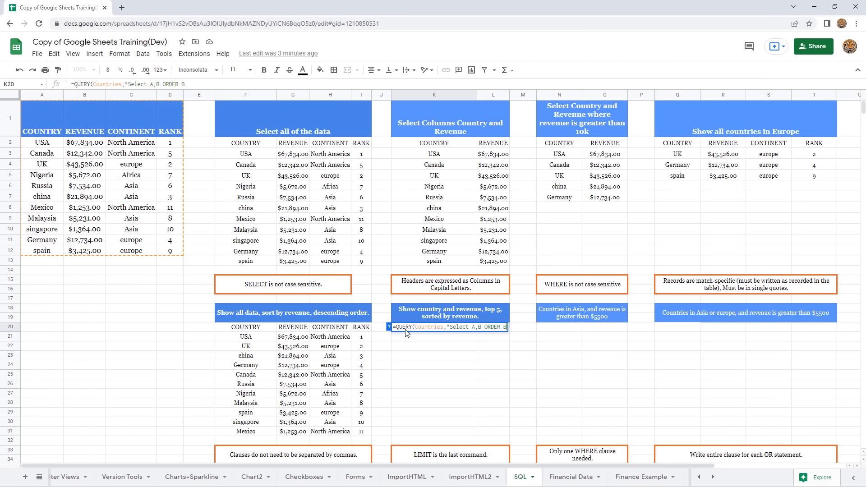
{"action": "type", "text": "Y B"}
{"action": "type", "text": "DESC"}
{"action": "type", "text": "LIMIT"}
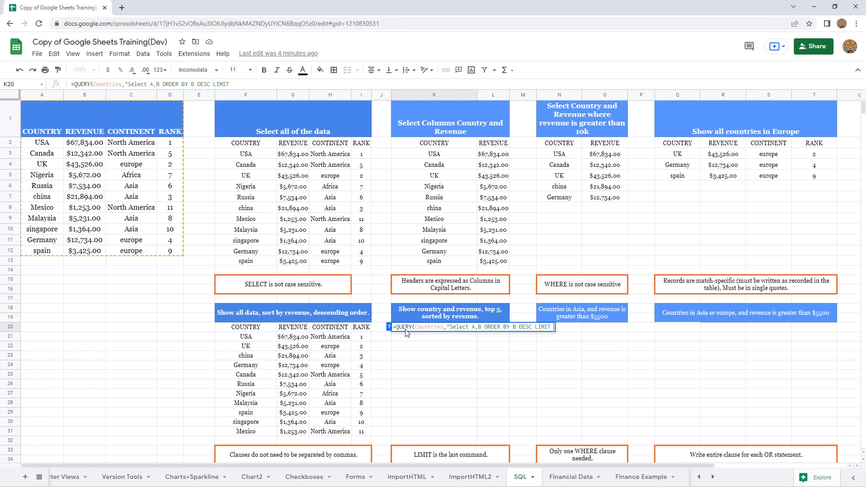
{"action": "type", "text": "5"}
{"action": "type", "text": "\")"}
{"action": "key", "text": "Return"}
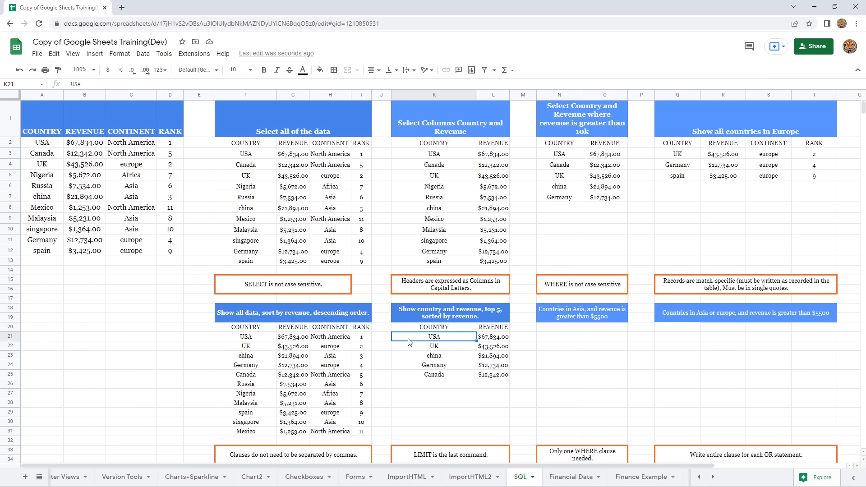
Step: Check each returned revenue in L21:L25 for descending order, and review the query formula in K20
{"action": "left_click", "coordinate": [495, 340]}
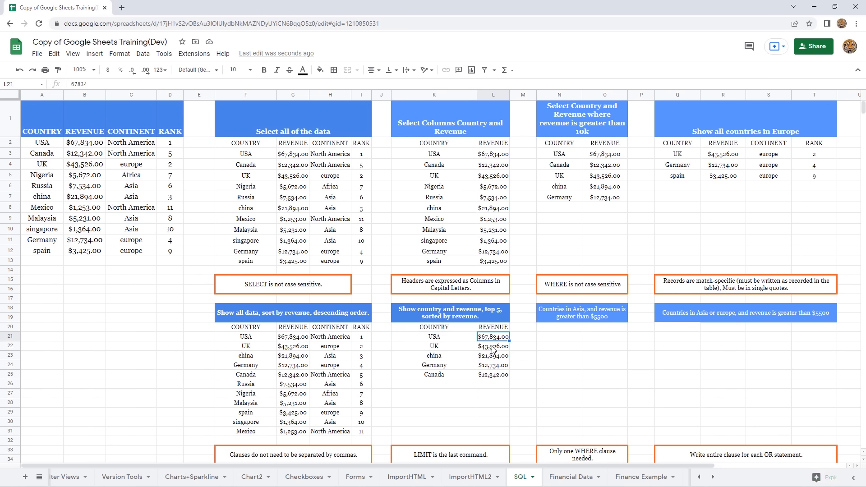
{"action": "key", "text": "Down"}
{"action": "key", "text": "Down"}
{"action": "key", "text": "Down"}
{"action": "key", "text": "Down"}
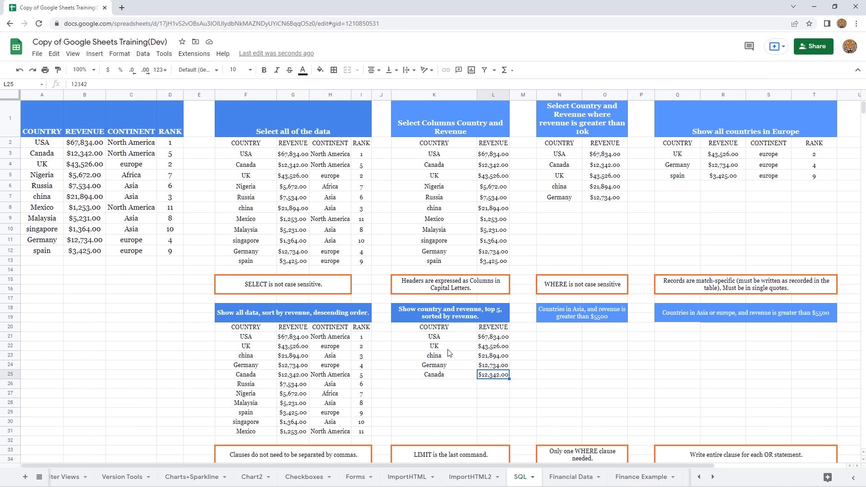
{"action": "left_click", "coordinate": [421, 331]}
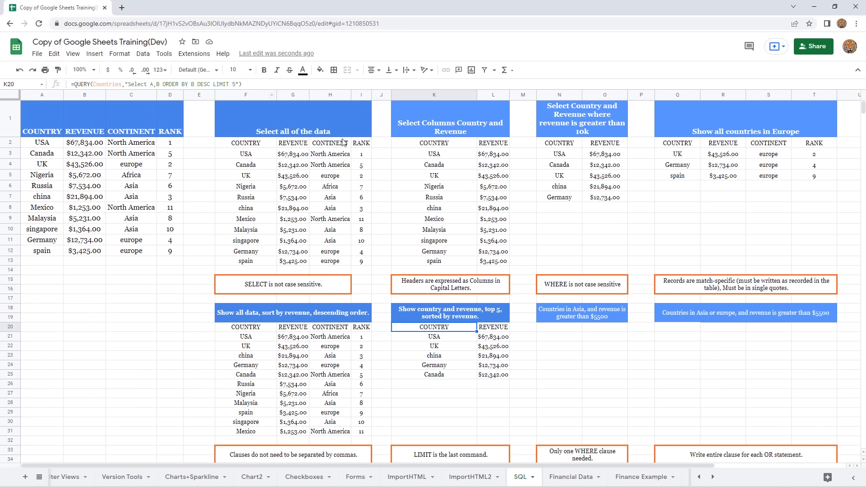
Step: Enter =QUERY(Countries,"Select A,B where C='Asia' AND B>5500") in N20 to return Asian countries with revenue above 5500
{"action": "left_click", "coordinate": [564, 332]}
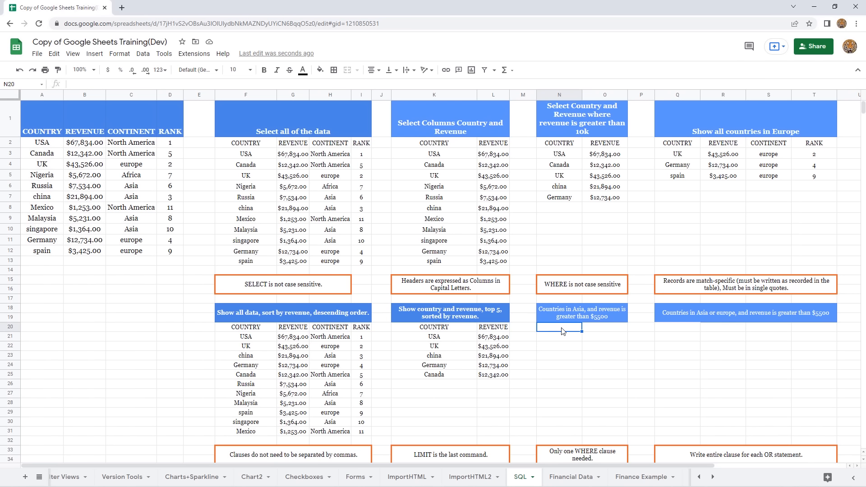
{"action": "type", "text": "=QUERY(Countries,\"Select"}
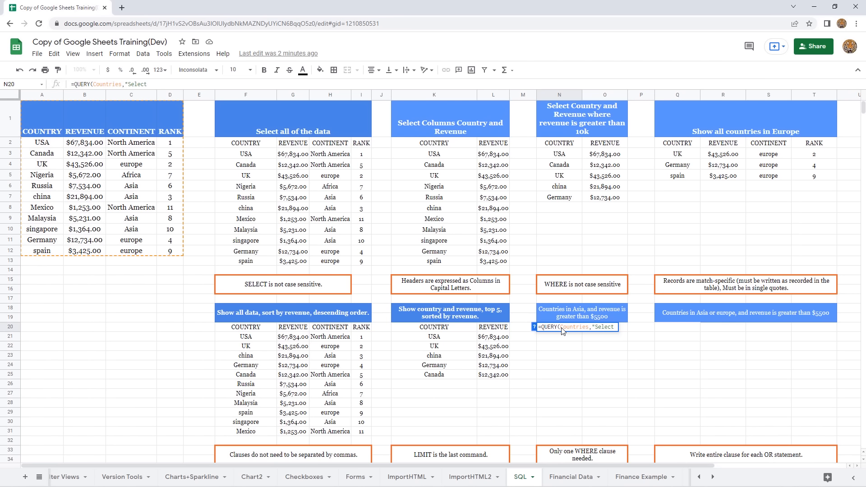
{"action": "type", "text": "A,B"}
{"action": "type", "text": "where"}
{"action": "type", "text": "C"}
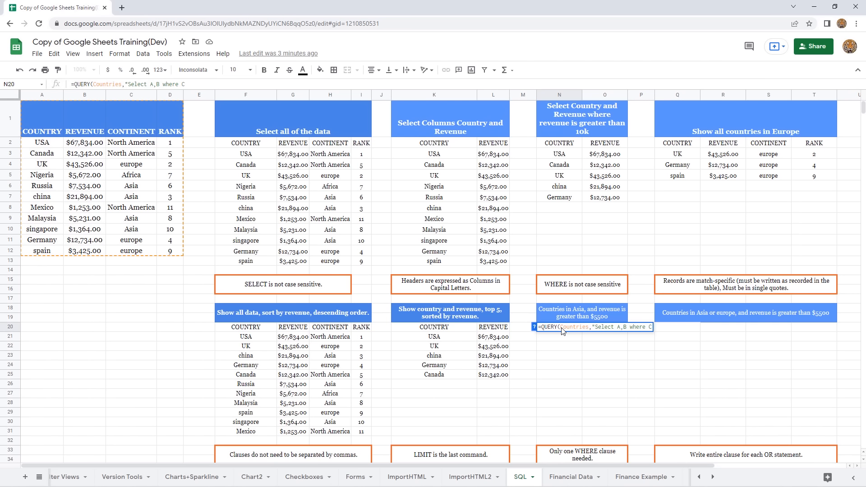
{"action": "type", "text": "="}
{"action": "type", "text": "'Asia'"}
{"action": "type", "text": "AND"}
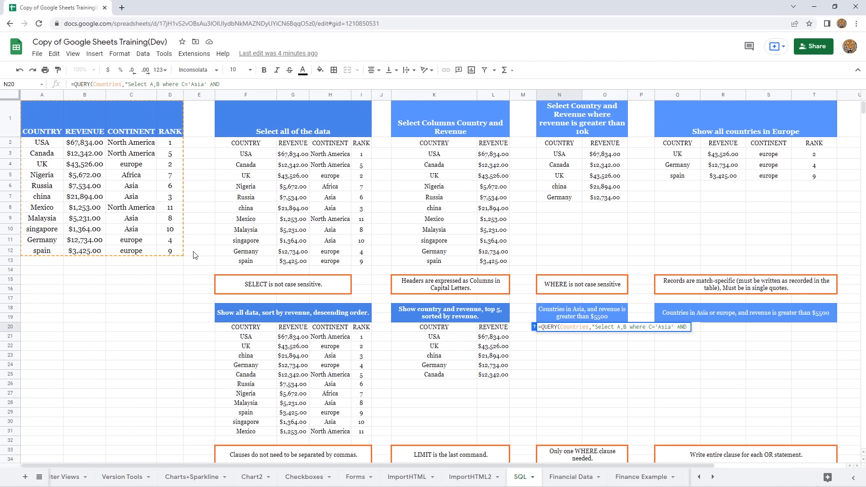
{"action": "type", "text": "B>5500\")"}
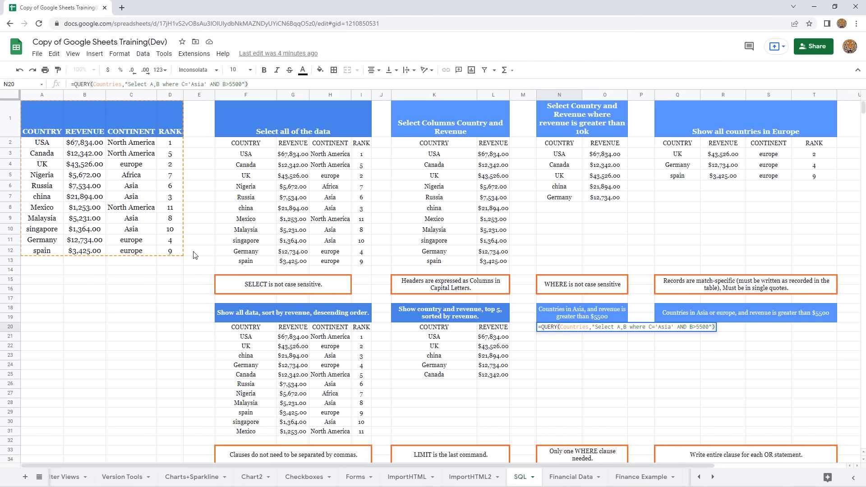
{"action": "key", "text": "Return"}
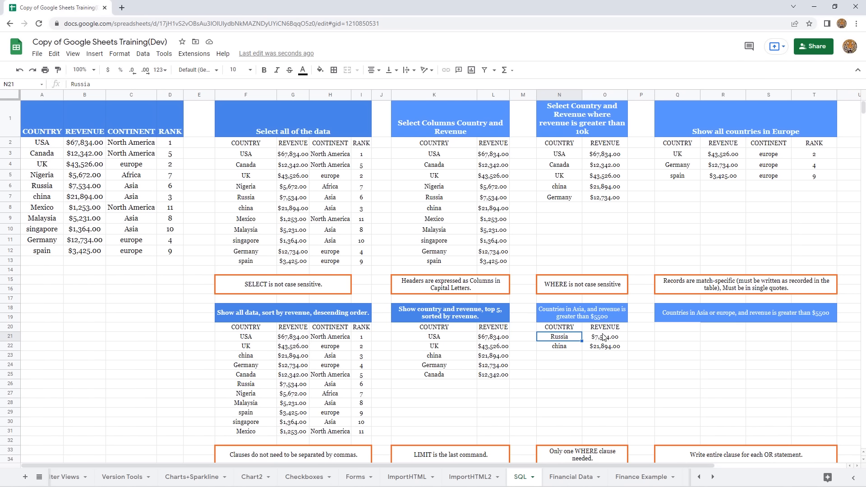
Step: Check the Malaysia and singapore records in the source table against the Asia and greater-than-$5500 conditions
{"action": "left_click", "coordinate": [143, 220]}
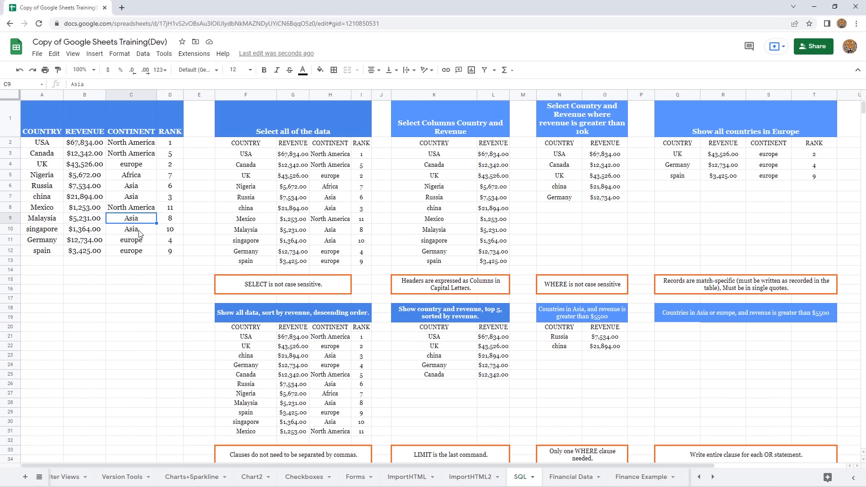
{"action": "left_click", "coordinate": [140, 233]}
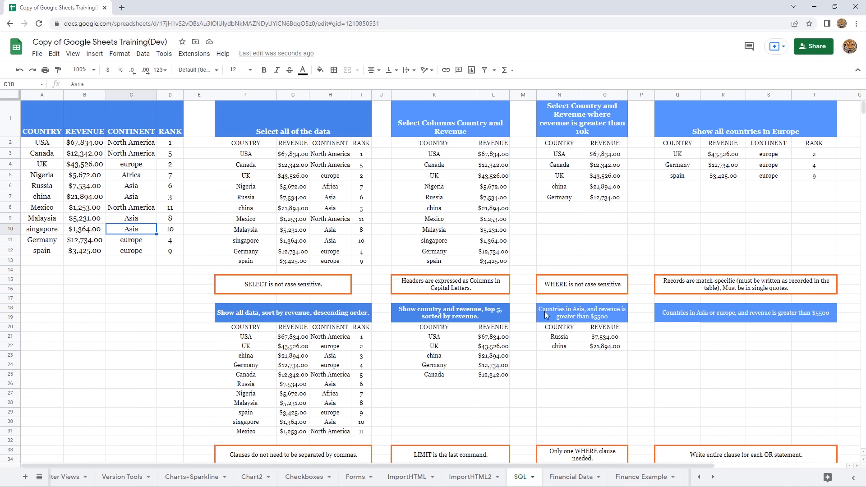
Step: Begin the Q20 formula for countries in Asia or europe with =QUERY(countries,"Select A,B where C
{"action": "left_click", "coordinate": [682, 331]}
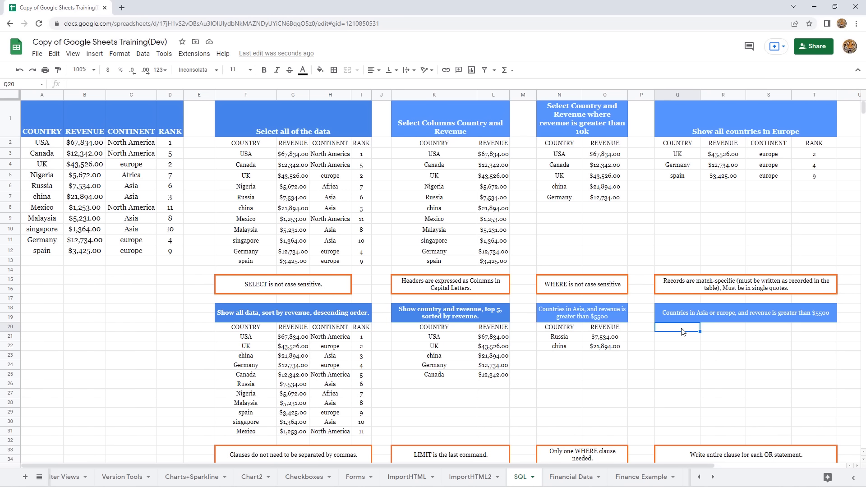
{"action": "type", "text": "=QUERY(countries,\"Select"}
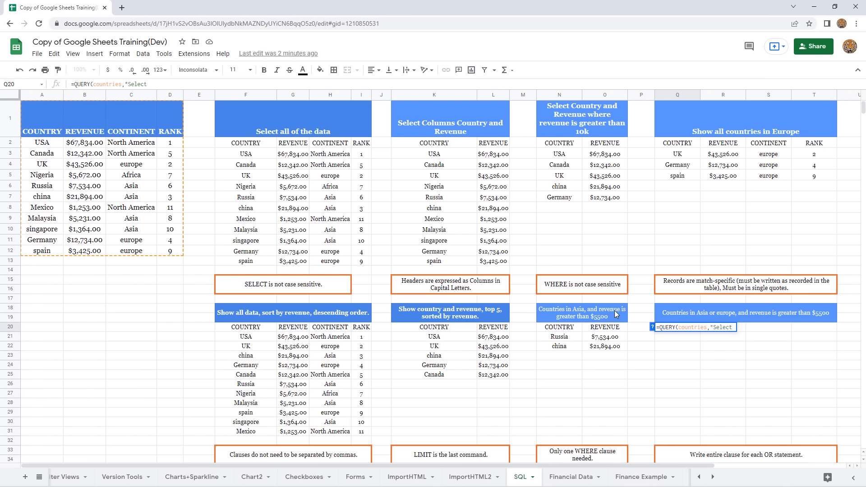
{"action": "type", "text": "A,B where C"}
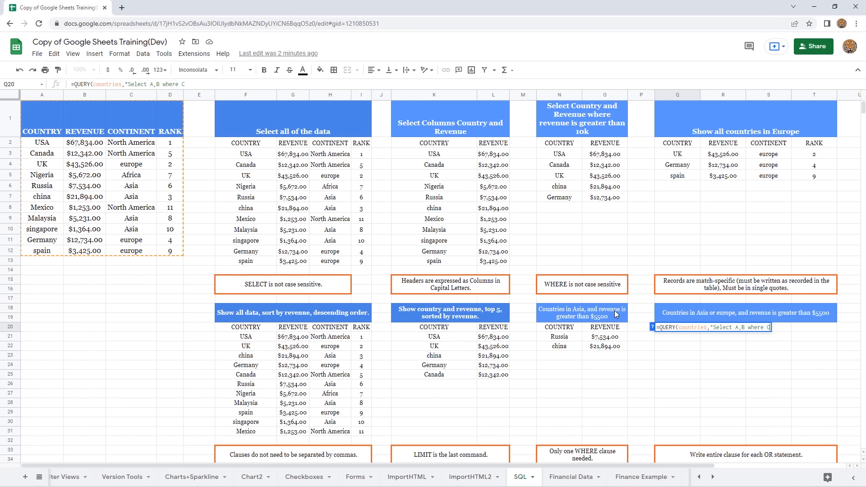
Step: Complete the Q20 query with the conditions C = 'Asia' OR C = 'europe' AND B > 5500
{"action": "type", "text": " ='Asia'"}
{"action": "type", "text": "OR"}
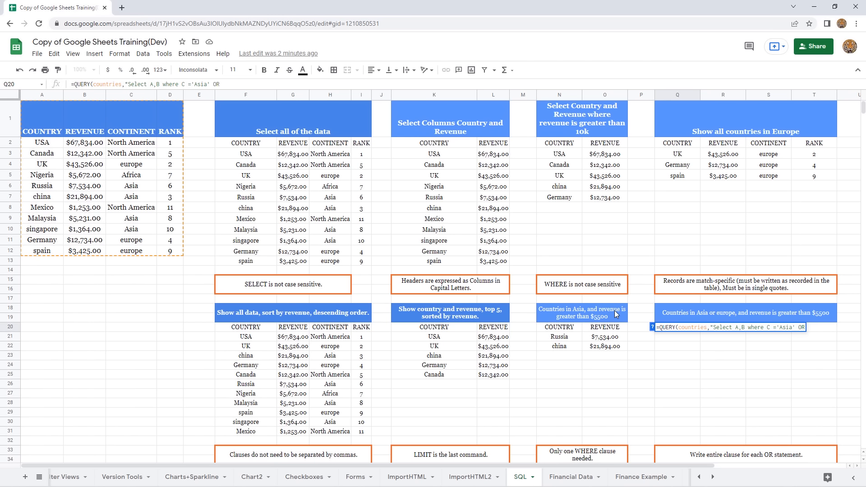
{"action": "type", "text": " C = '"}
{"action": "type", "text": "europe'"}
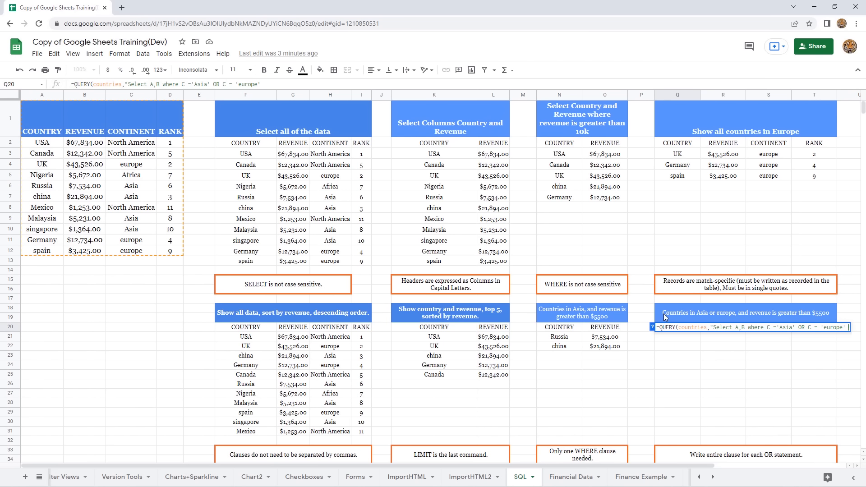
{"action": "type", "text": "AND B"}
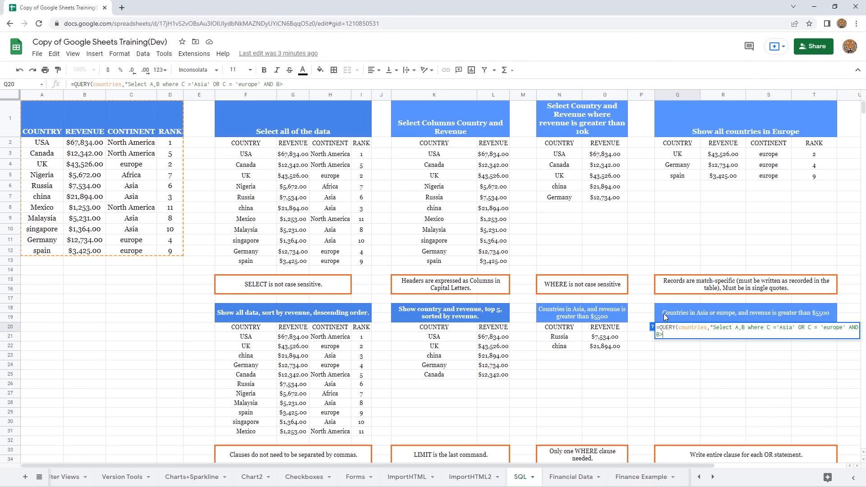
{"action": "type", "text": ">5500"}
{"action": "key", "text": "Return"}
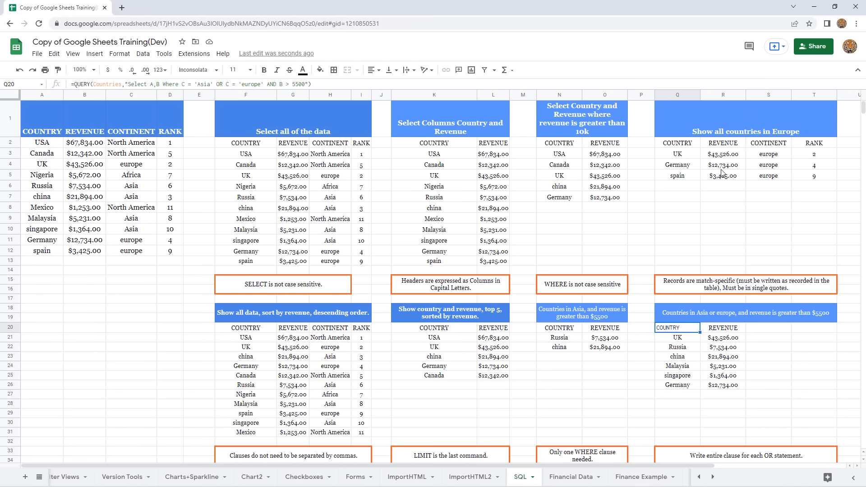
Step: Enclose the query condition C = 'Asia' OR C = 'europe' in parentheses in cell Q20, ahead of AND B > 5500
{"action": "left_click", "coordinate": [723, 377]}
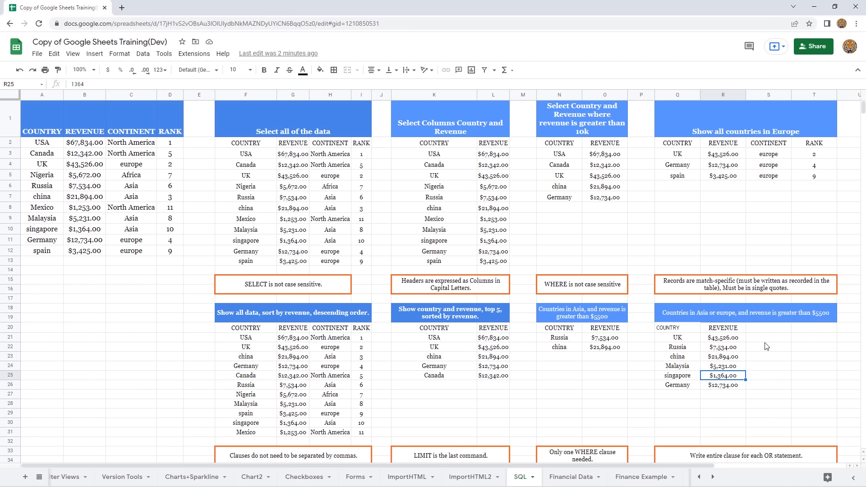
{"action": "left_click", "coordinate": [681, 331]}
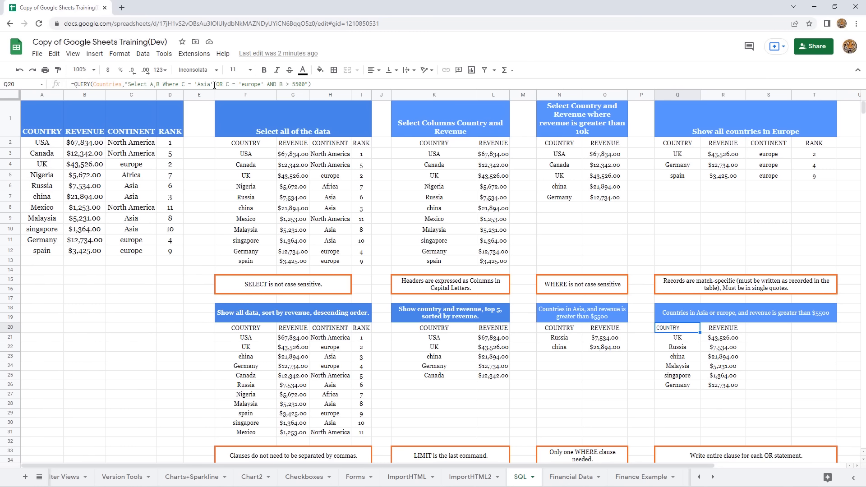
{"action": "left_click", "coordinate": [259, 84]}
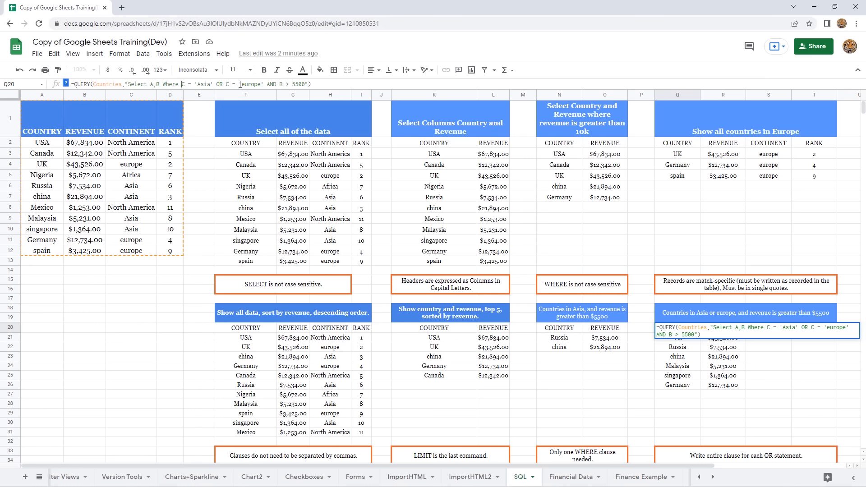
{"action": "type", "text": "("}
{"action": "left_click", "coordinate": [266, 83]}
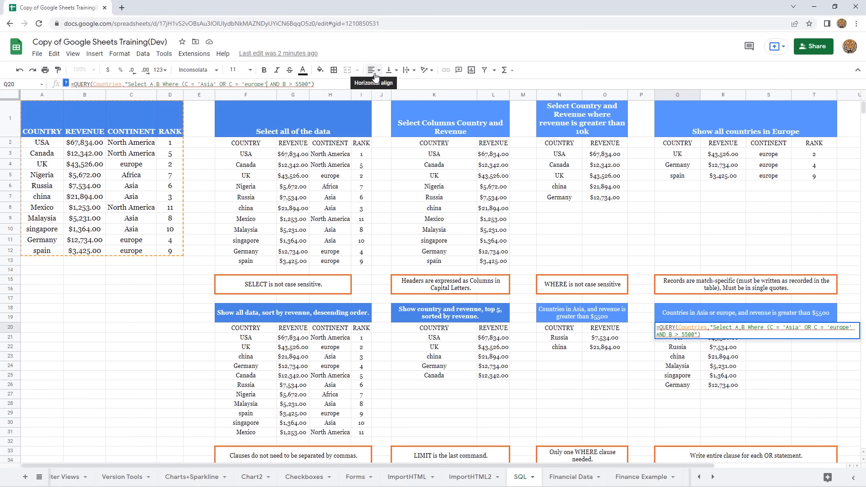
{"action": "type", "text": ")"}
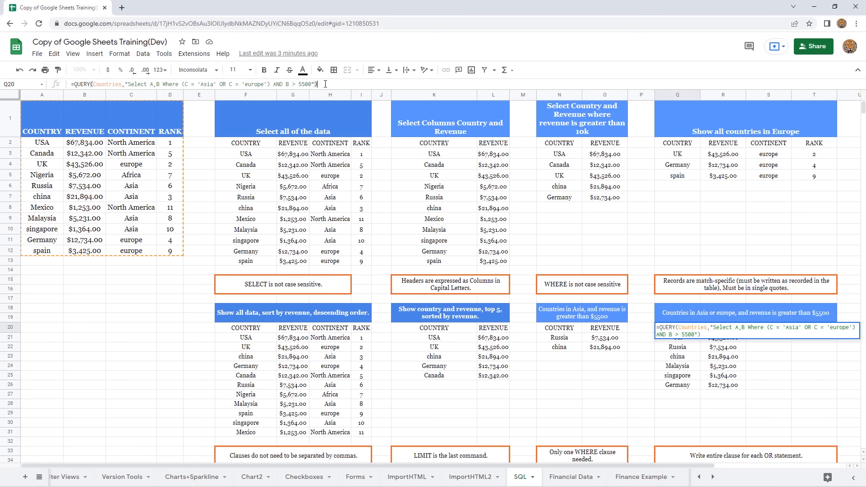
{"action": "key", "text": "Return"}
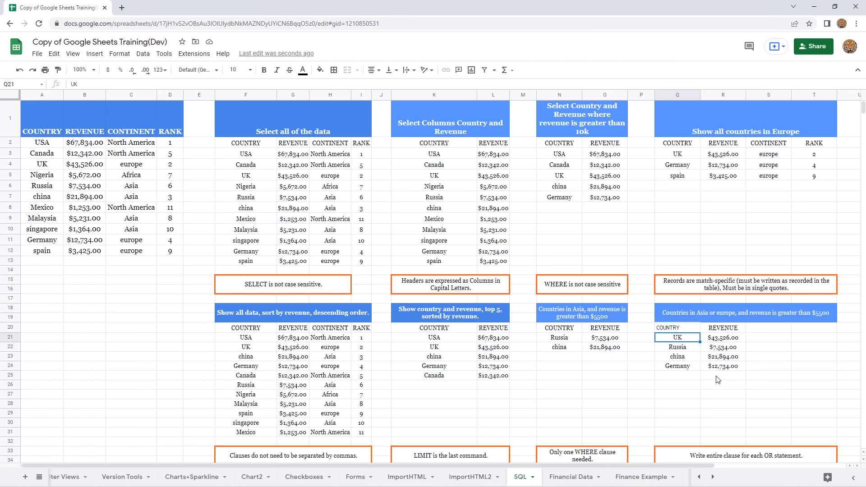
{"action": "left_click", "coordinate": [693, 388]}
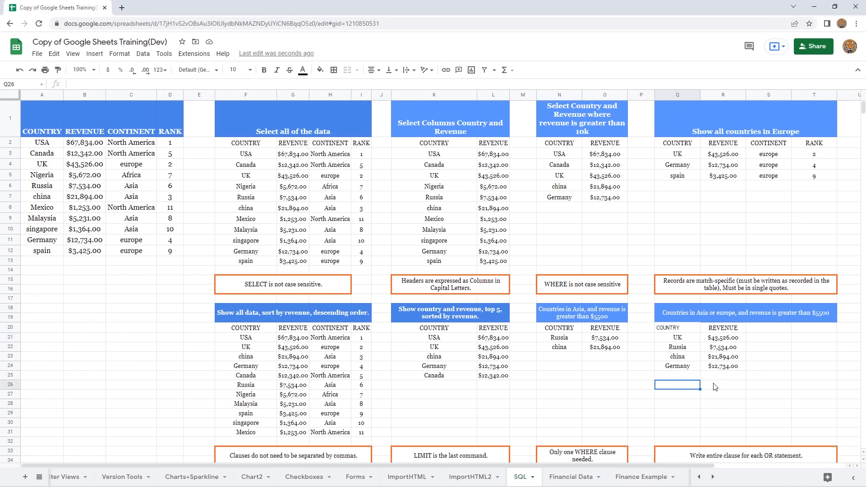
{"action": "left_click", "coordinate": [727, 387]}
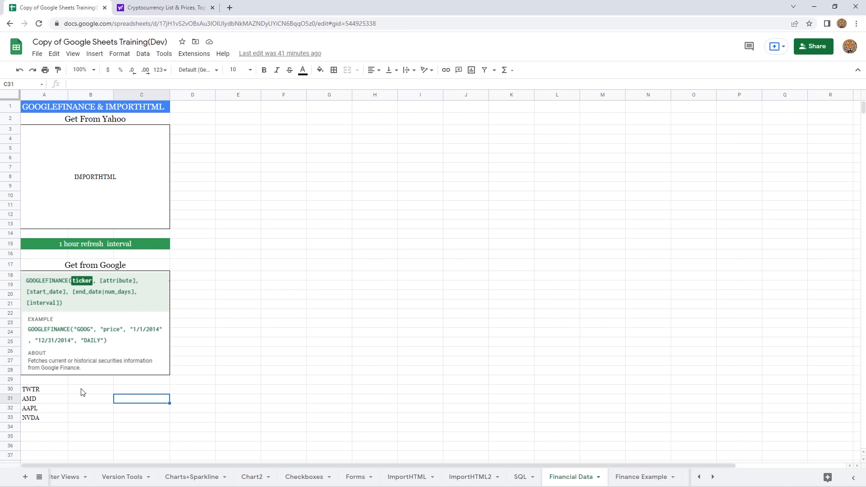
{"action": "left_click_drag", "start_coordinate": [57, 393], "coordinate": [49, 423]}
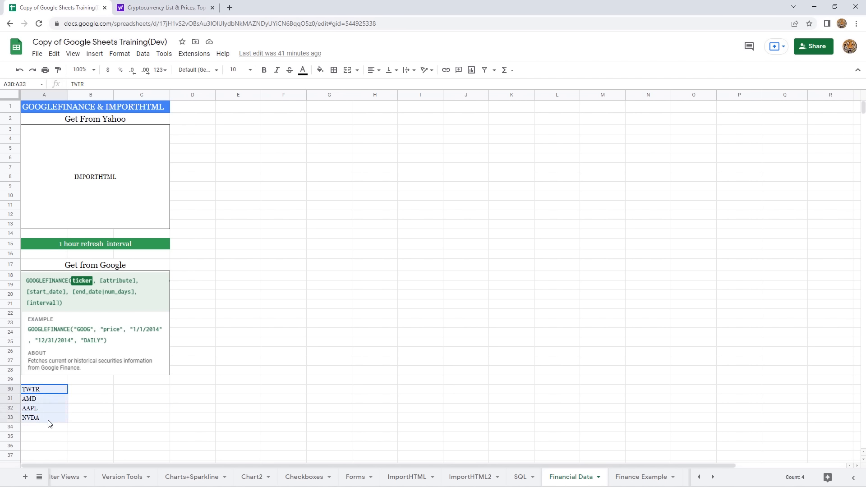
{"action": "left_click", "coordinate": [225, 224]}
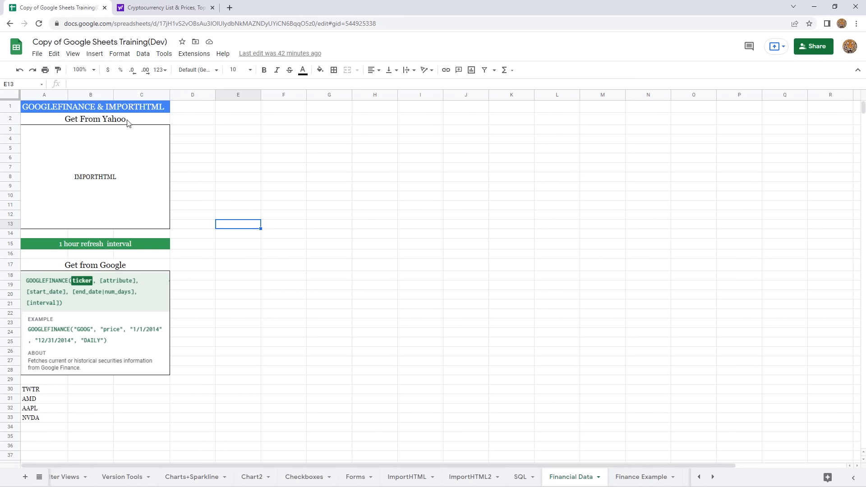
Step: Switch to the Yahoo Finance cryptocurrencies page, look over its price table and copy the page's web address
{"action": "left_click", "coordinate": [161, 9]}
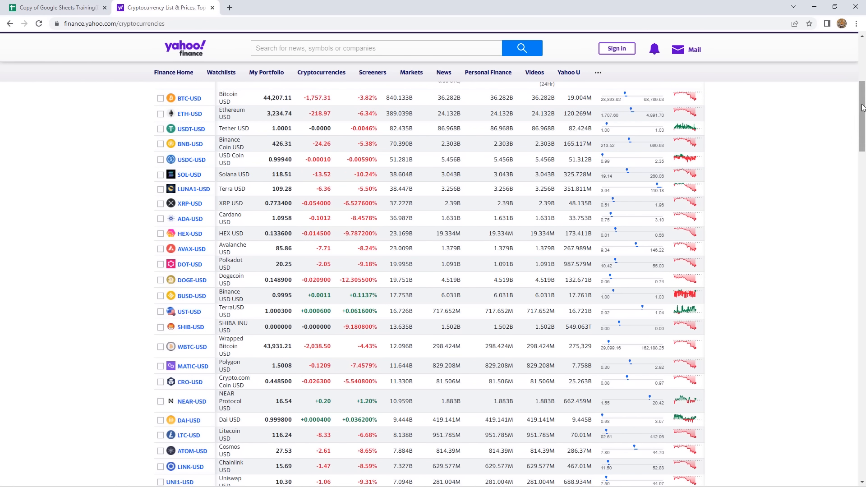
{"action": "left_click_drag", "start_coordinate": [862, 108], "coordinate": [863, 111]}
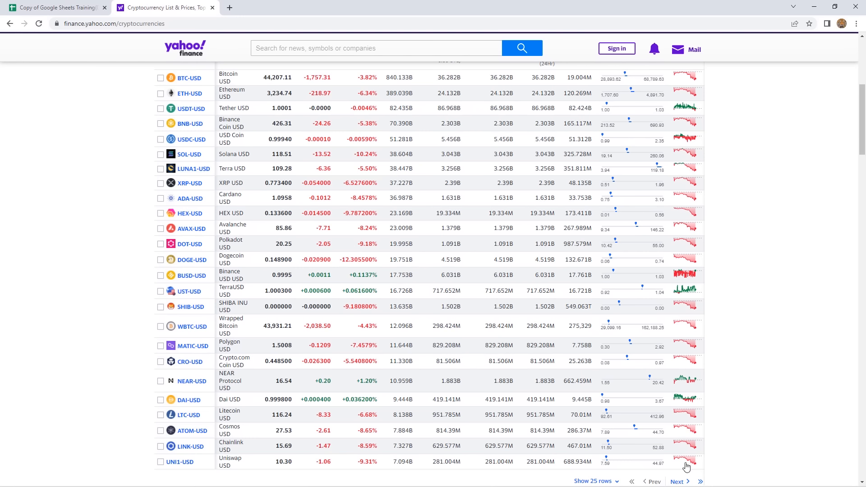
{"action": "left_click_drag", "start_coordinate": [863, 141], "coordinate": [864, 134]}
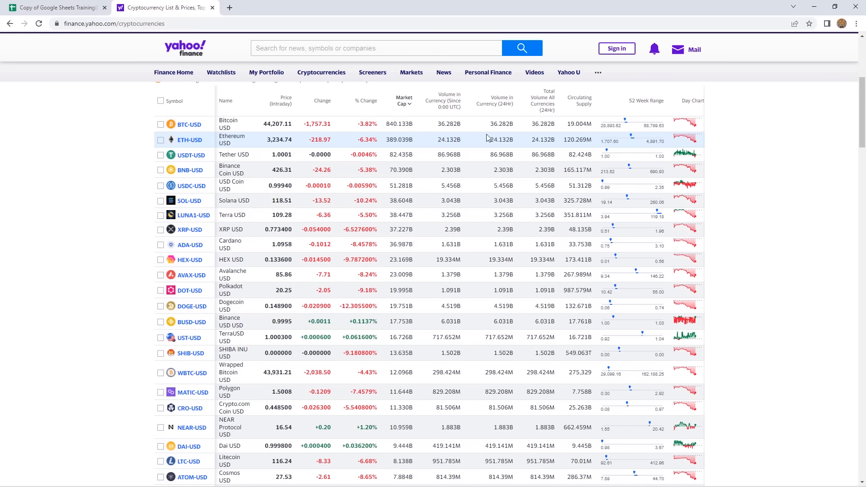
{"action": "left_click", "coordinate": [132, 24]}
{"action": "right_click", "coordinate": [132, 24]}
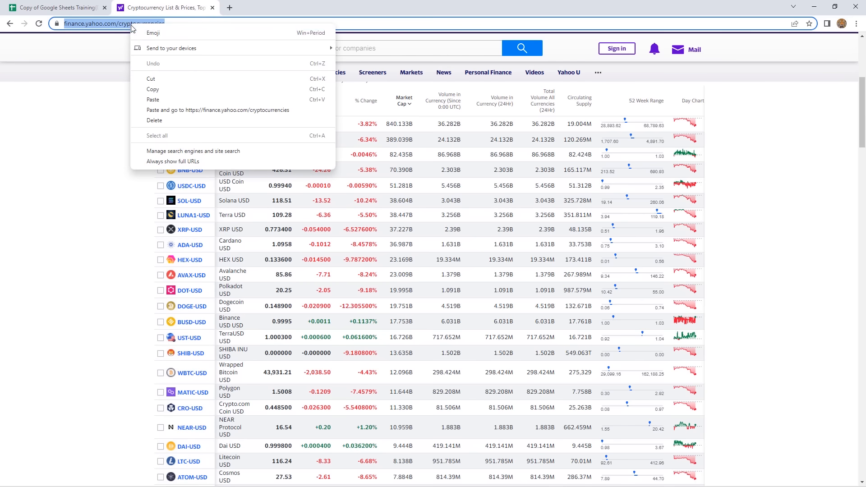
{"action": "left_click", "coordinate": [154, 90]}
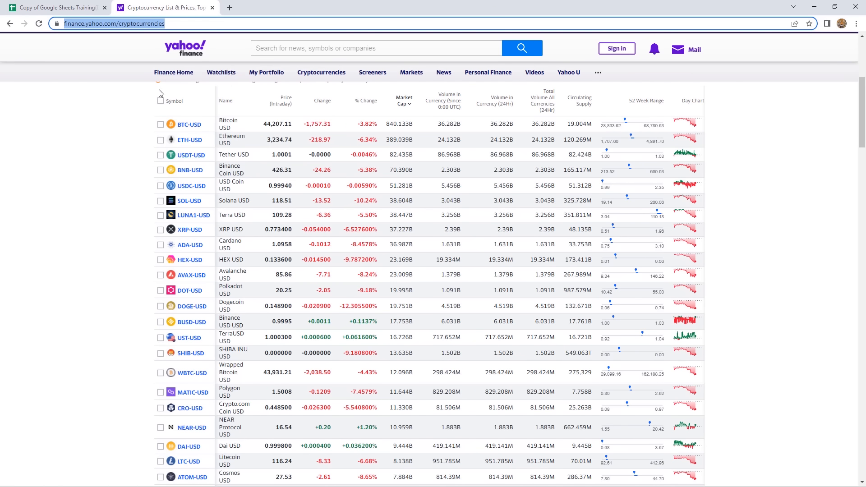
{"action": "left_click", "coordinate": [71, 8]}
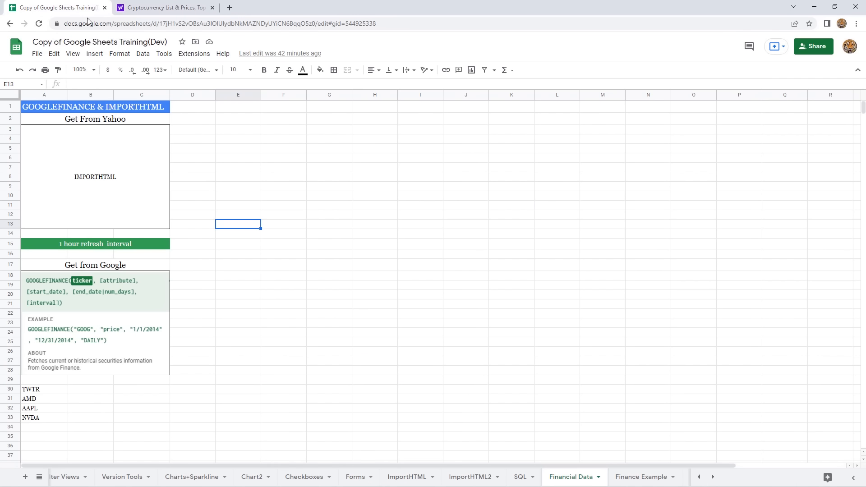
{"action": "left_click", "coordinate": [235, 121]}
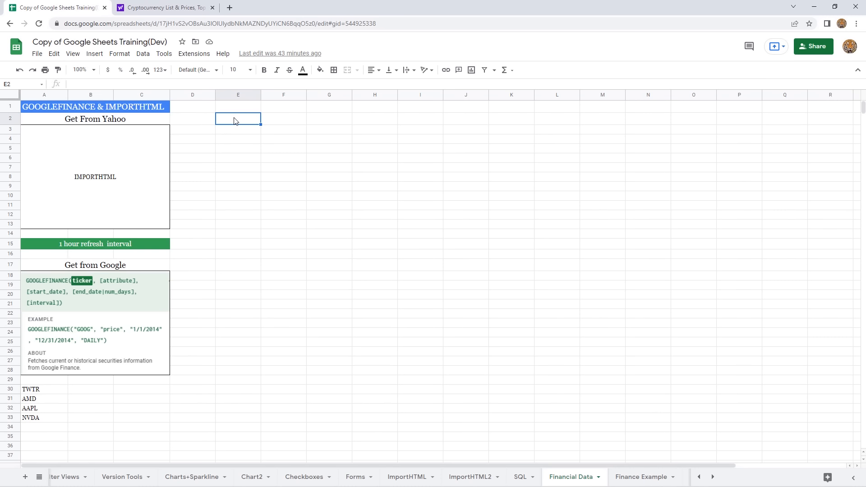
{"action": "type", "text": "=import"}
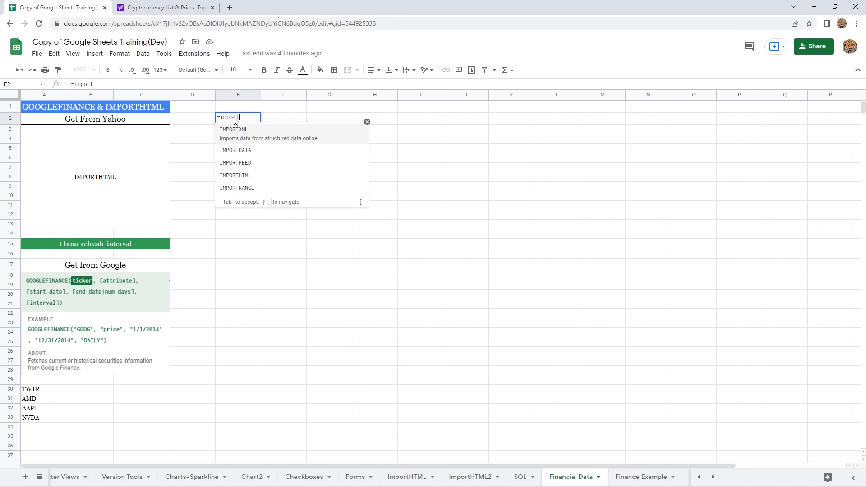
{"action": "type", "text": "h"}
{"action": "key", "text": "Tab"}
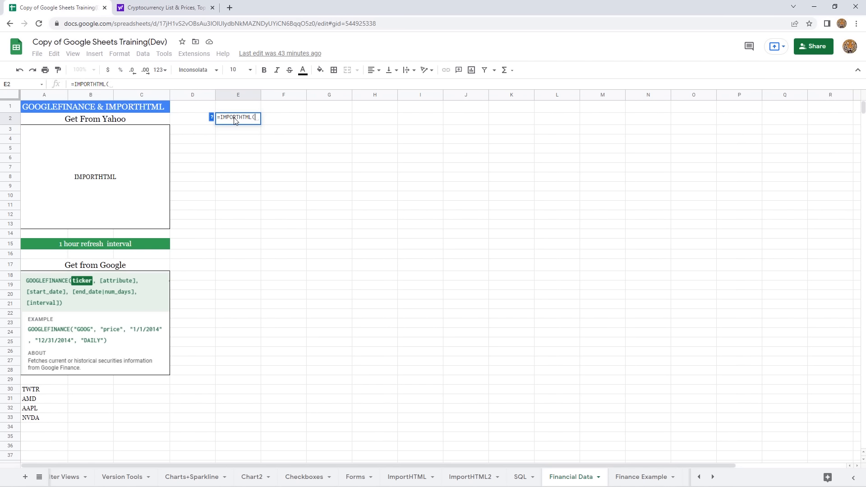
{"action": "type", "text": "\""}
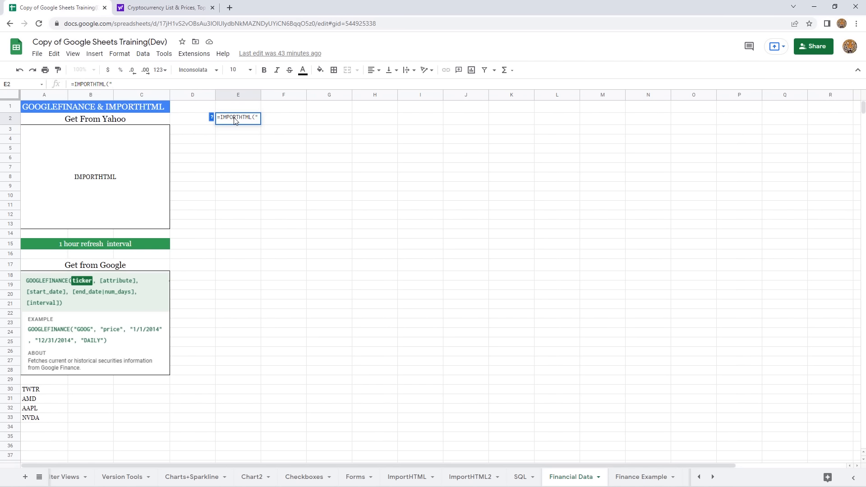
{"action": "key", "text": "ctrl+v"}
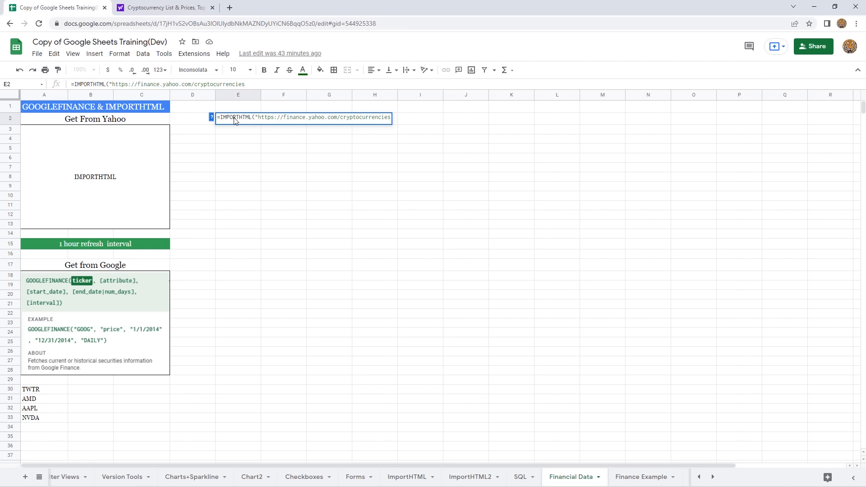
{"action": "type", "text": "\","}
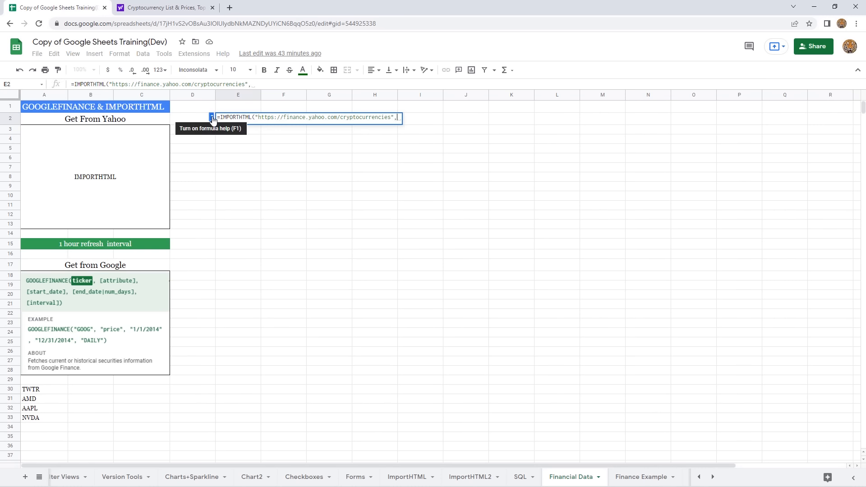
Step: Consult the formula help and finish the IMPORTHTML formula with query "table" and index 1
{"action": "left_click", "coordinate": [212, 118]}
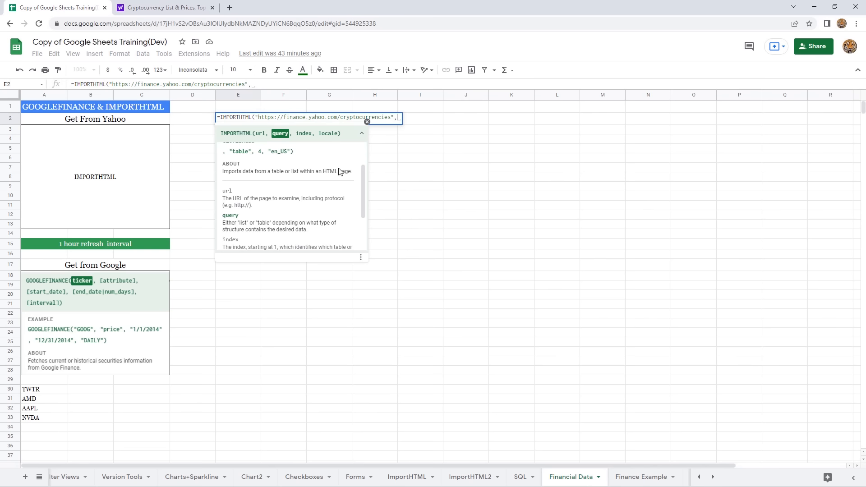
{"action": "scroll", "coordinate": [340, 172], "scroll_direction": "up", "scroll_amount": 2}
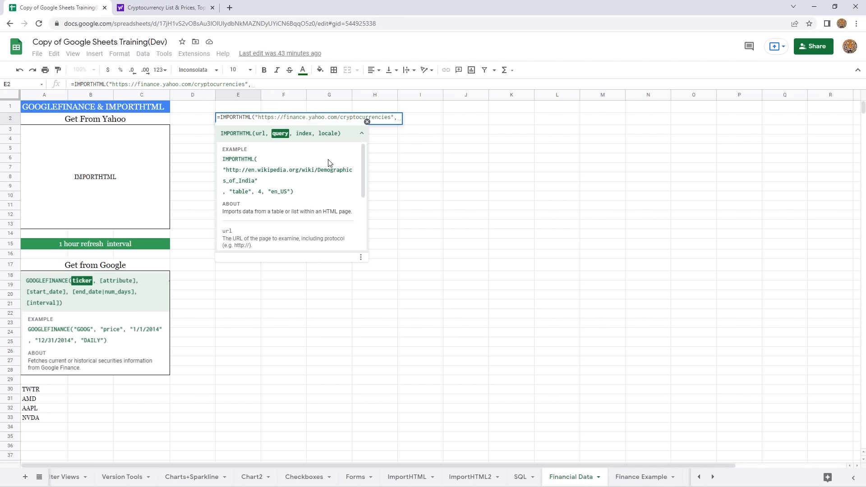
{"action": "type", "text": "\"table"}
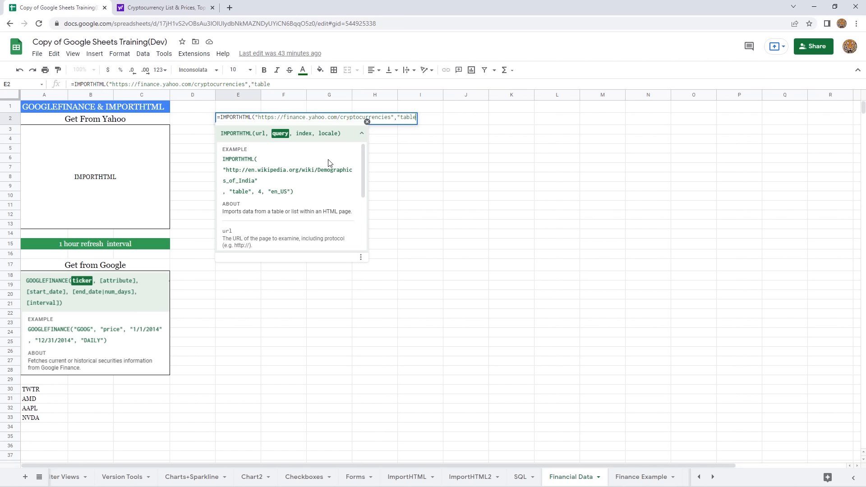
{"action": "type", "text": "\","}
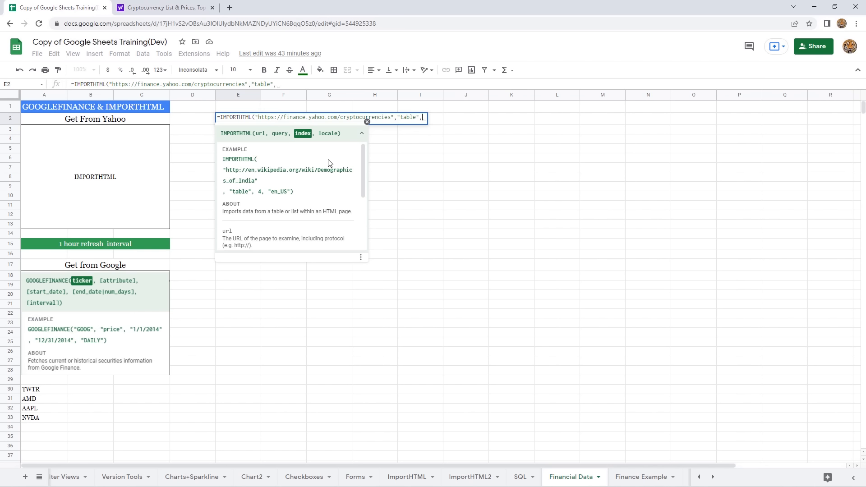
{"action": "type", "text": "1"}
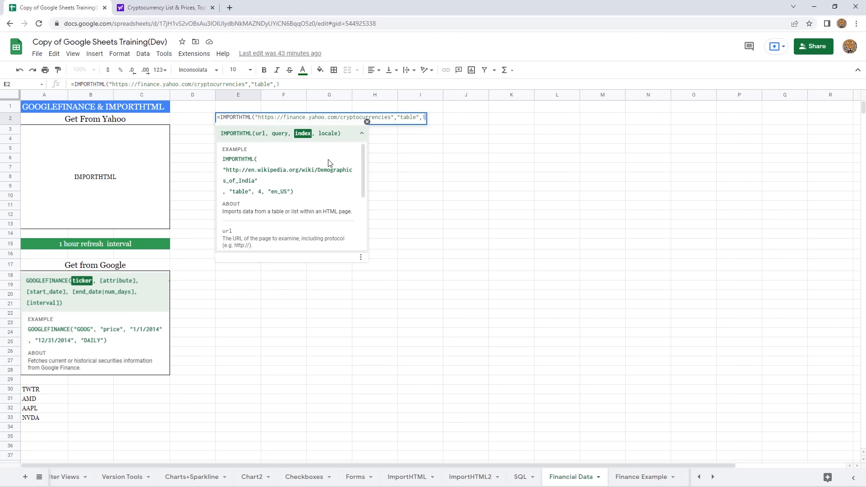
{"action": "type", "text": ")"}
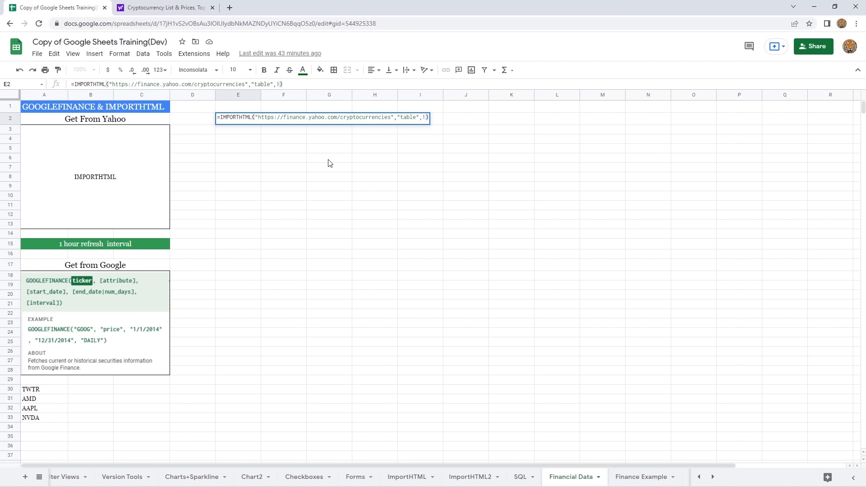
{"action": "key", "text": "Return"}
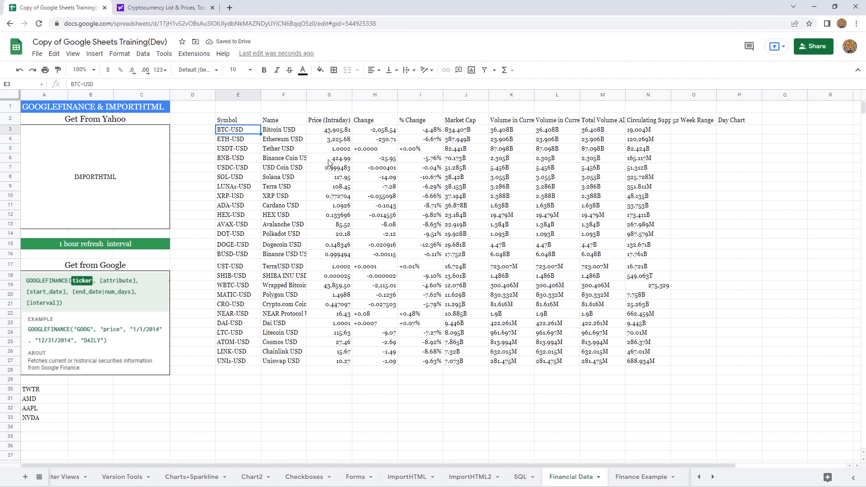
Step: Compare the imported table with the Yahoo Finance cryptocurrencies page, including the 52 Week Range and Day Chart columns, and return to the spreadsheet
{"action": "left_click", "coordinate": [181, 9]}
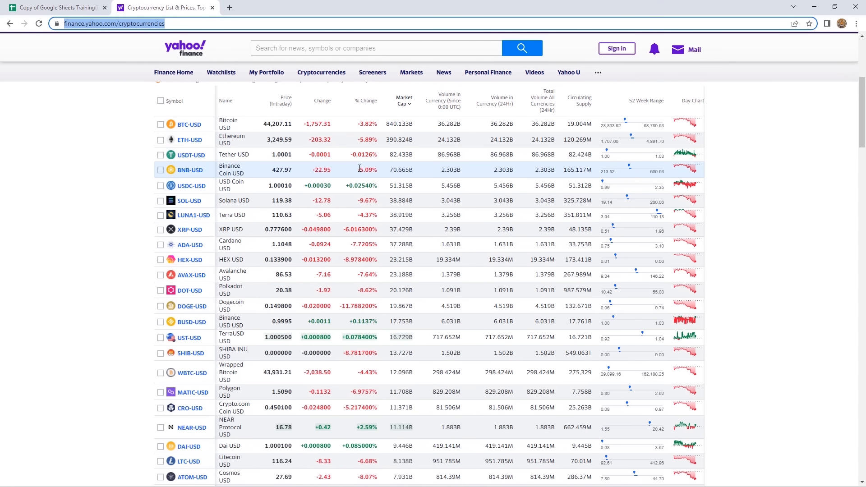
{"action": "scroll", "coordinate": [359, 168], "scroll_direction": "up", "scroll_amount": 2}
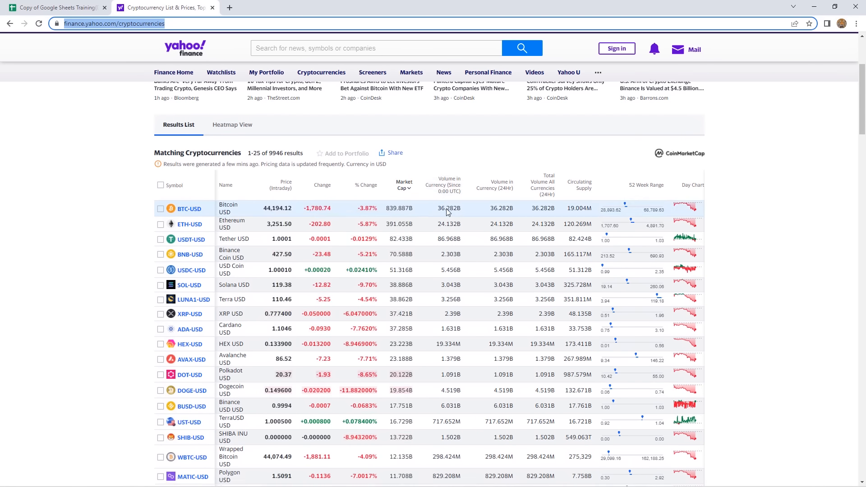
{"action": "scroll", "coordinate": [448, 212], "scroll_direction": "down", "scroll_amount": 1}
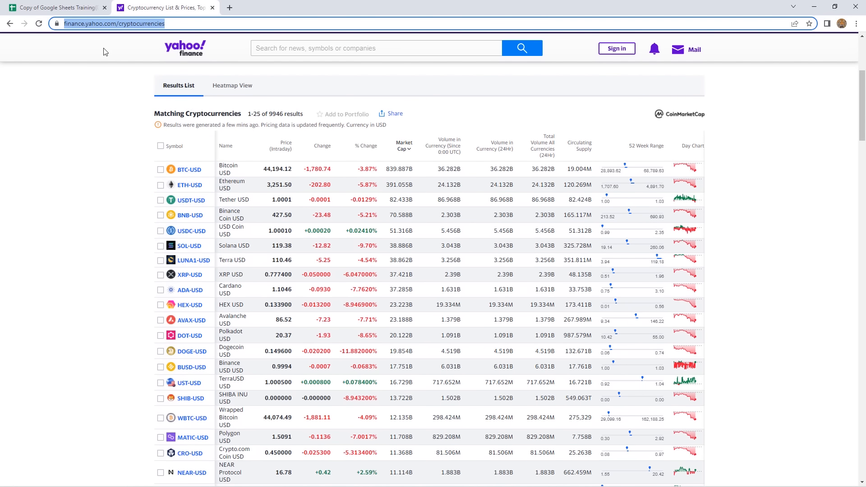
{"action": "left_click", "coordinate": [73, 10]}
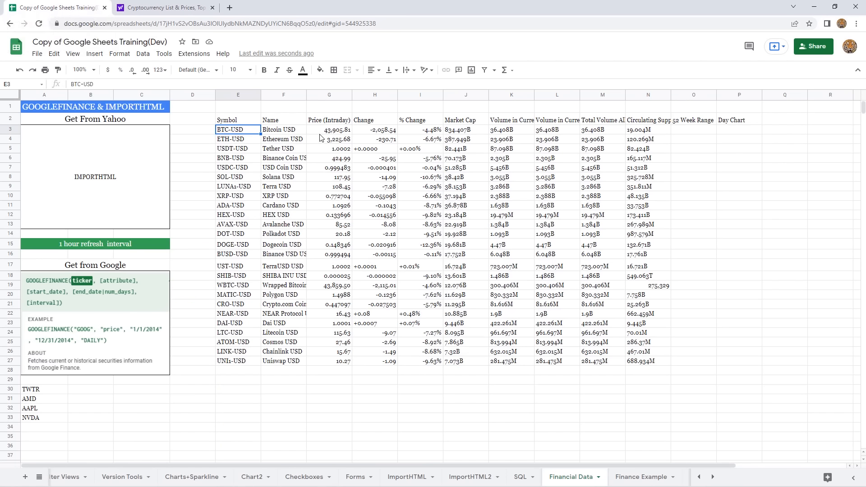
{"action": "left_click", "coordinate": [285, 136]}
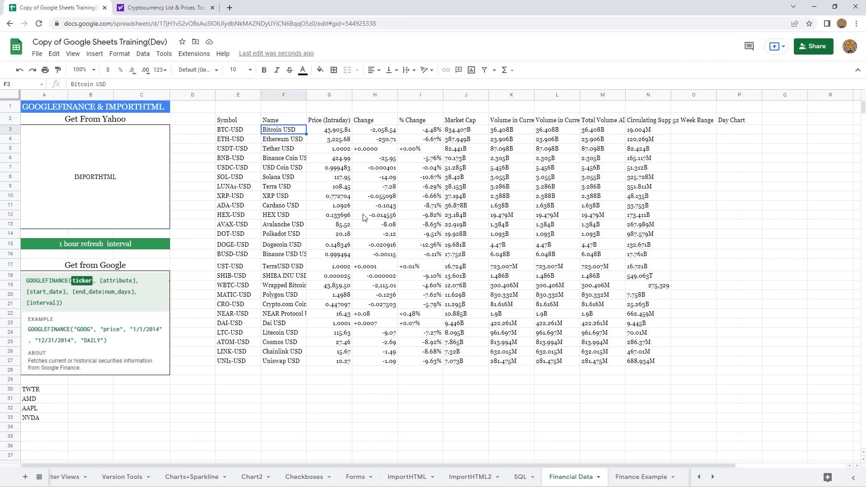
{"action": "left_click", "coordinate": [695, 132]}
{"action": "key", "text": "Right"}
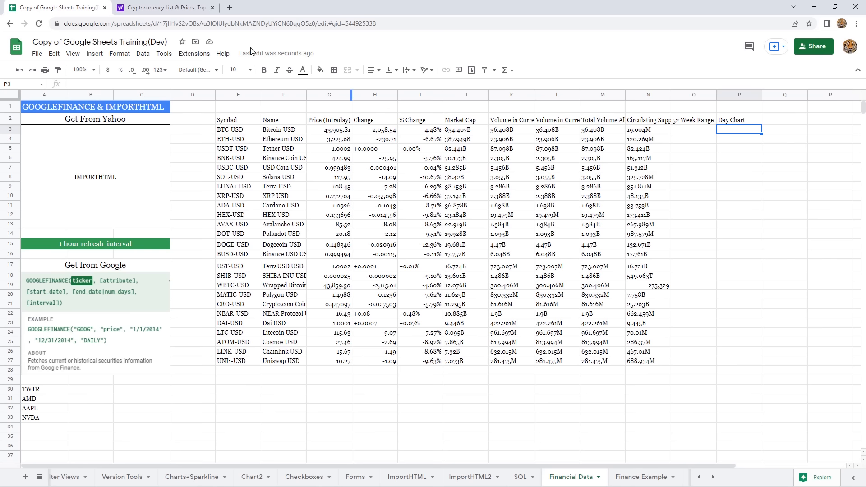
{"action": "left_click", "coordinate": [162, 8]}
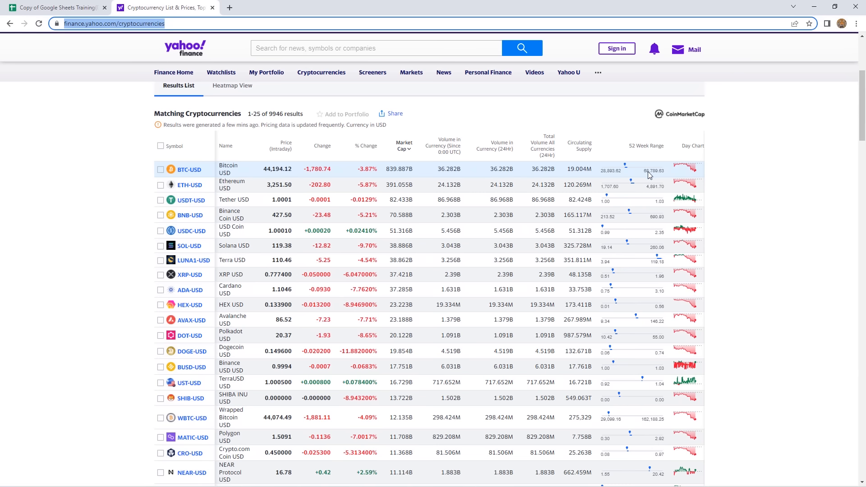
{"action": "left_click", "coordinate": [83, 7]}
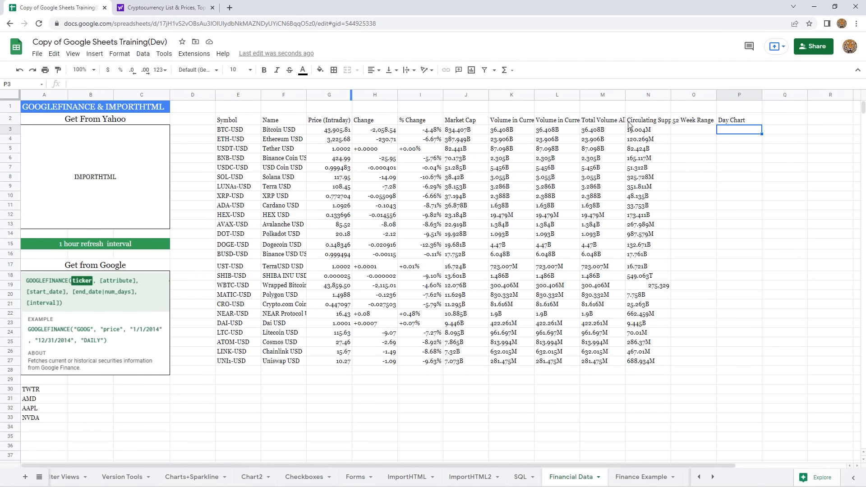
Step: Hide the 52 Week Range and Day Chart columns, O and P
{"action": "left_click_drag", "start_coordinate": [695, 96], "coordinate": [731, 97]}
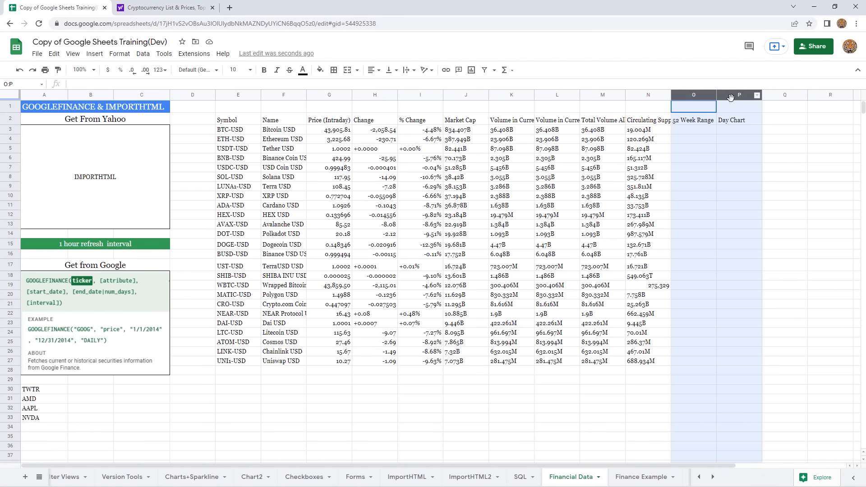
{"action": "right_click", "coordinate": [725, 97]}
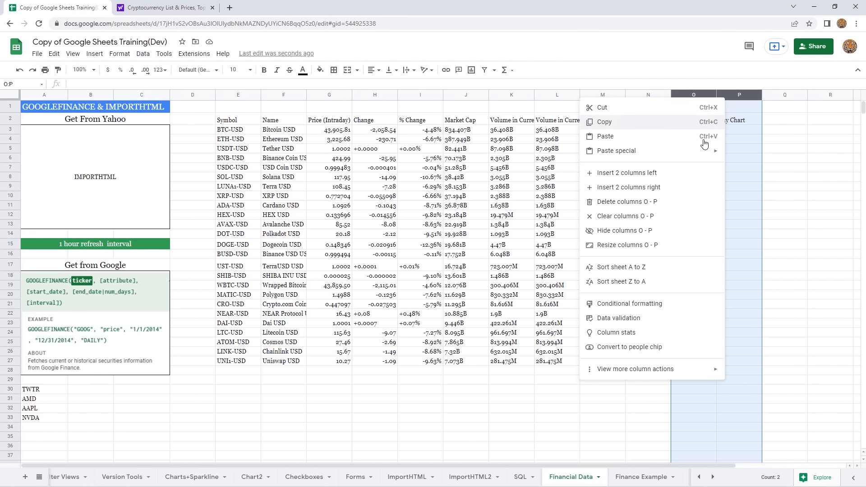
{"action": "left_click", "coordinate": [680, 234]}
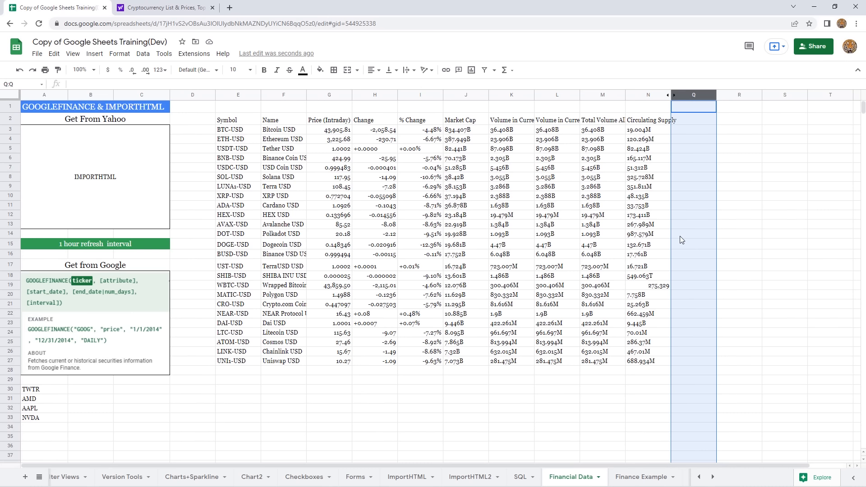
{"action": "left_click", "coordinate": [435, 170]}
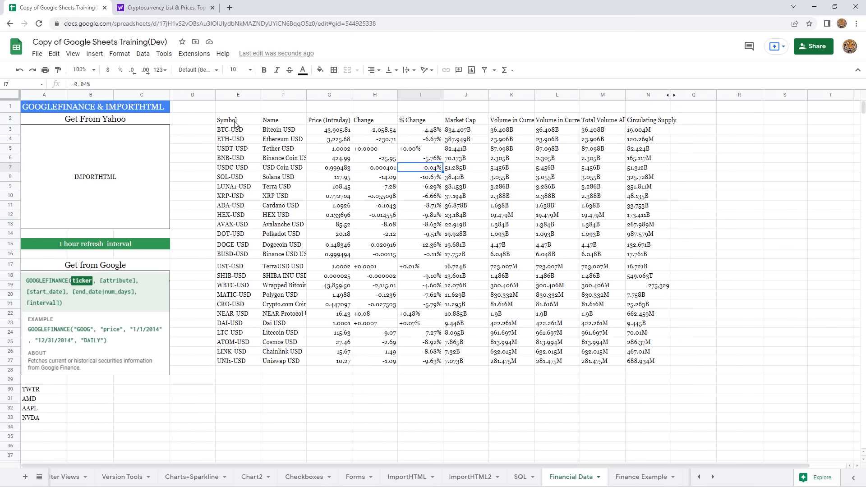
Step: Apply alternating colors with a header to E2:N27, using the default light green style
{"action": "left_click_drag", "start_coordinate": [239, 120], "coordinate": [648, 365]}
{"action": "left_click_drag", "start_coordinate": [646, 365], "coordinate": [646, 365]}
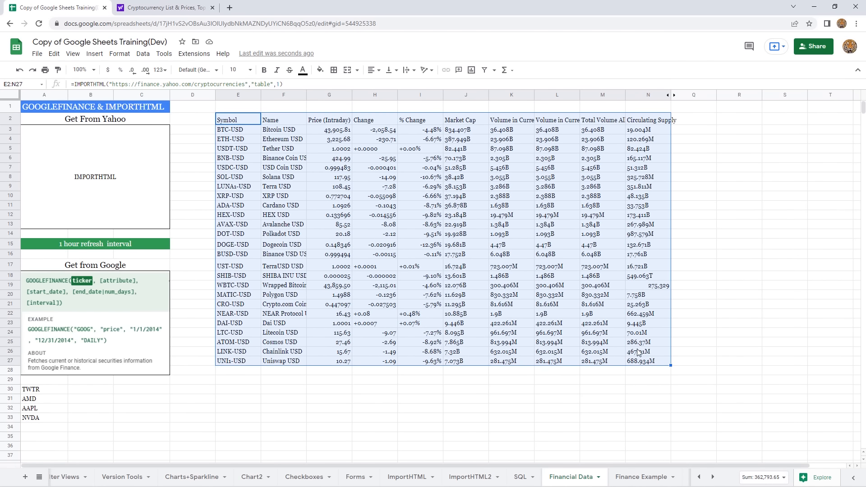
{"action": "left_click", "coordinate": [119, 56]}
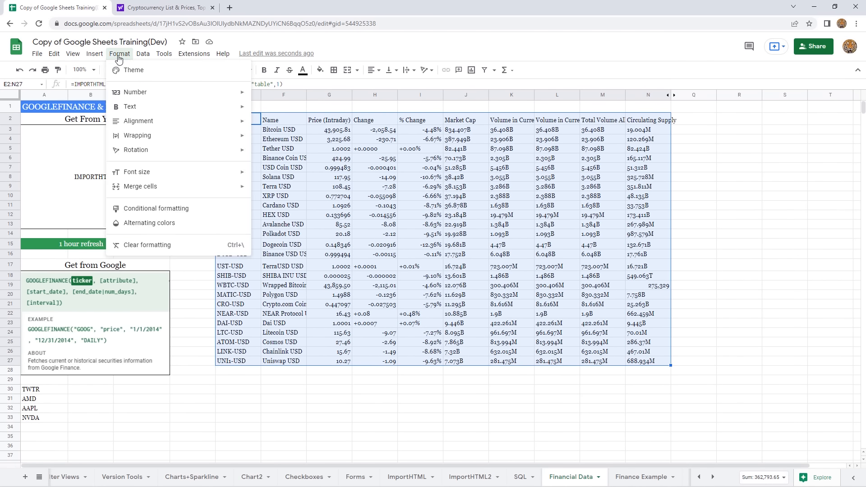
{"action": "left_click", "coordinate": [158, 226]}
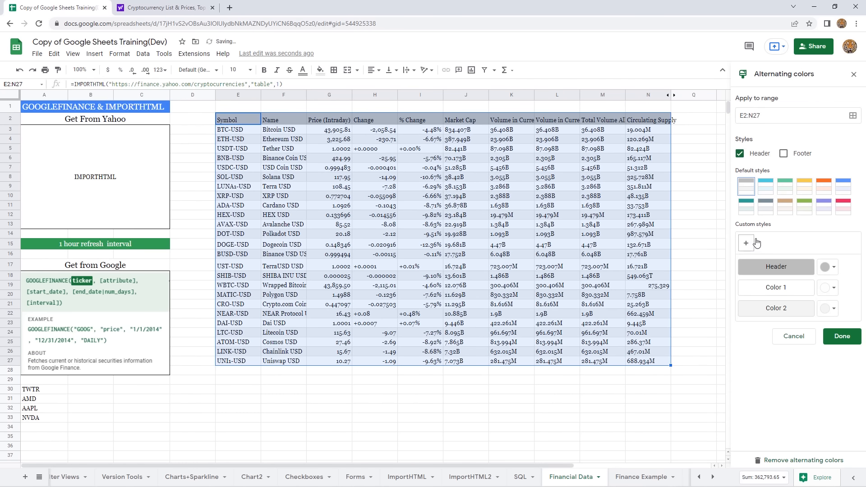
{"action": "left_click", "coordinate": [804, 207]}
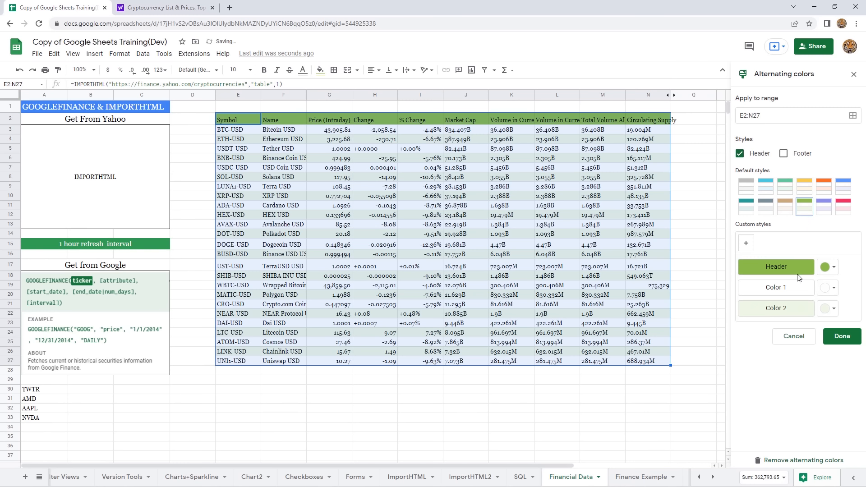
{"action": "left_click", "coordinate": [844, 338]}
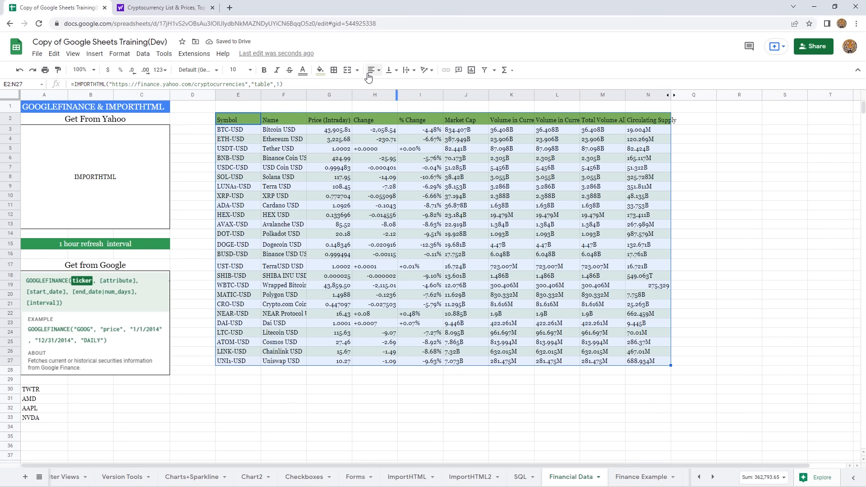
Step: Center the contents of E2:N27 horizontally and fit the Name column's width to its contents
{"action": "left_click", "coordinate": [376, 71]}
{"action": "left_click", "coordinate": [385, 89]}
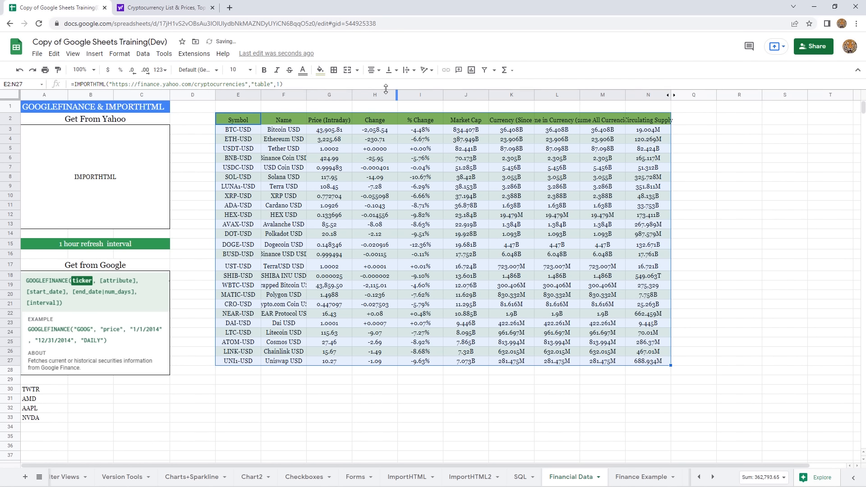
{"action": "left_click_drag", "start_coordinate": [511, 380], "coordinate": [512, 389]}
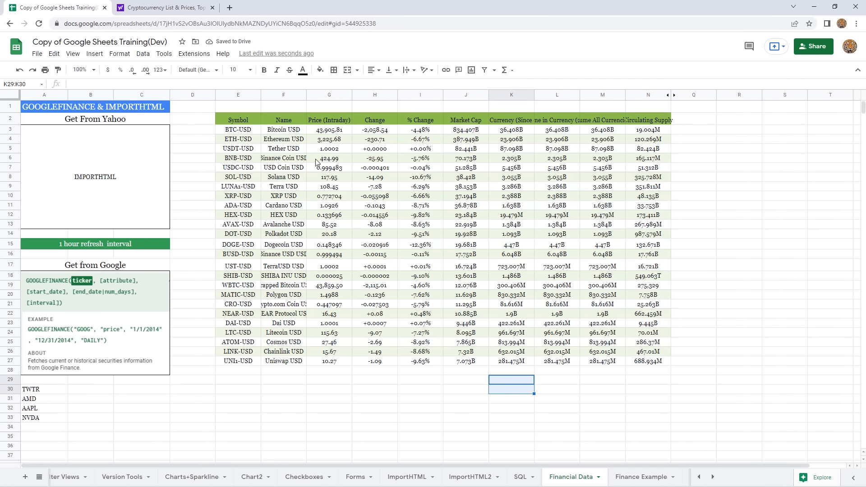
{"action": "left_click", "coordinate": [111, 244]}
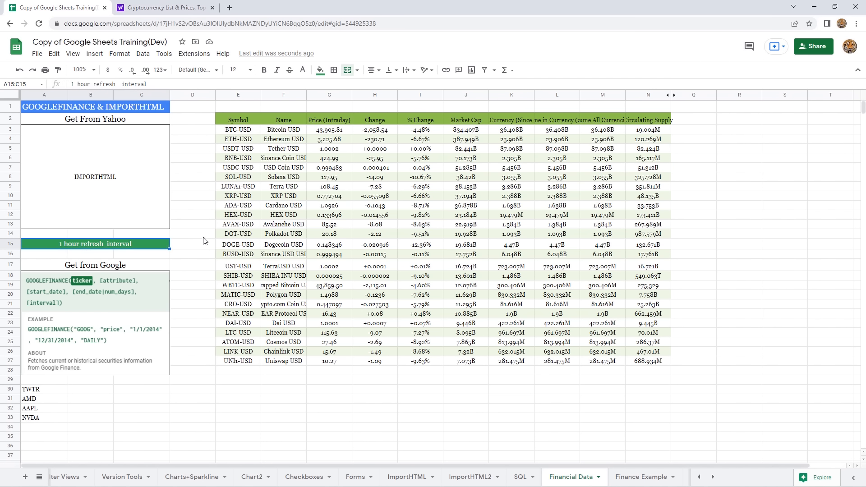
{"action": "double_click", "coordinate": [306, 94]}
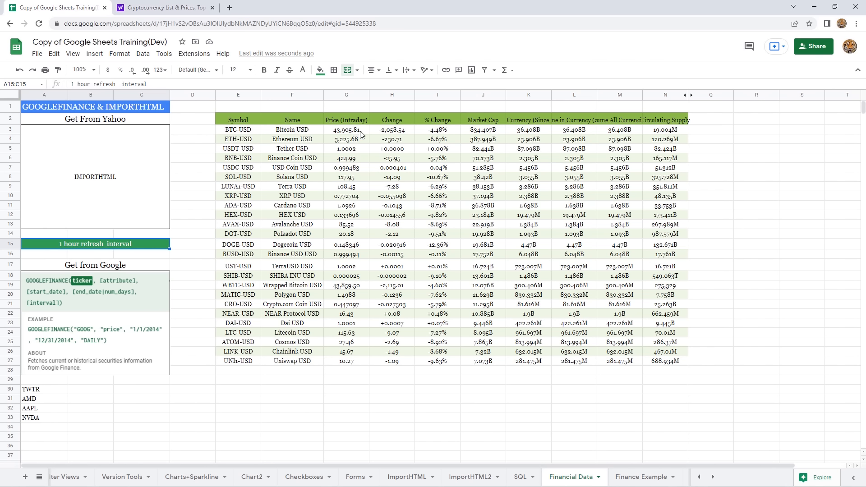
Step: Compare the Bitcoin price in cell G3 with the live price on the Yahoo Finance page, and return to the spreadsheet
{"action": "left_click", "coordinate": [351, 131]}
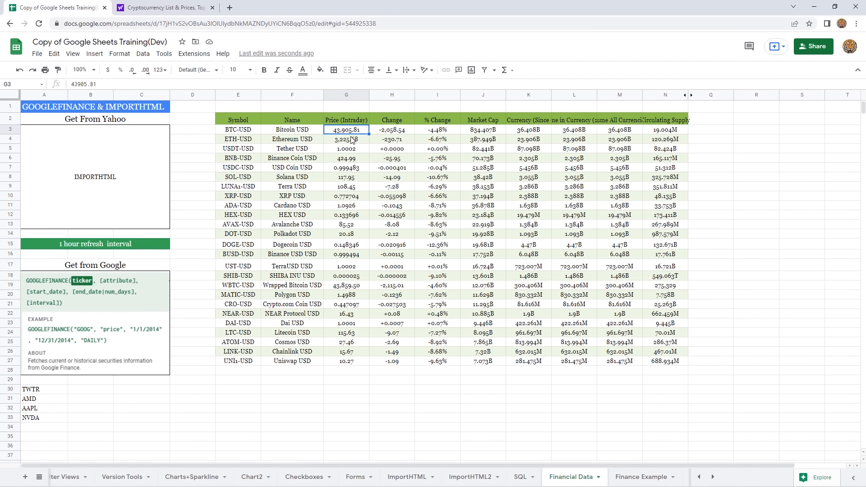
{"action": "left_click", "coordinate": [166, 9]}
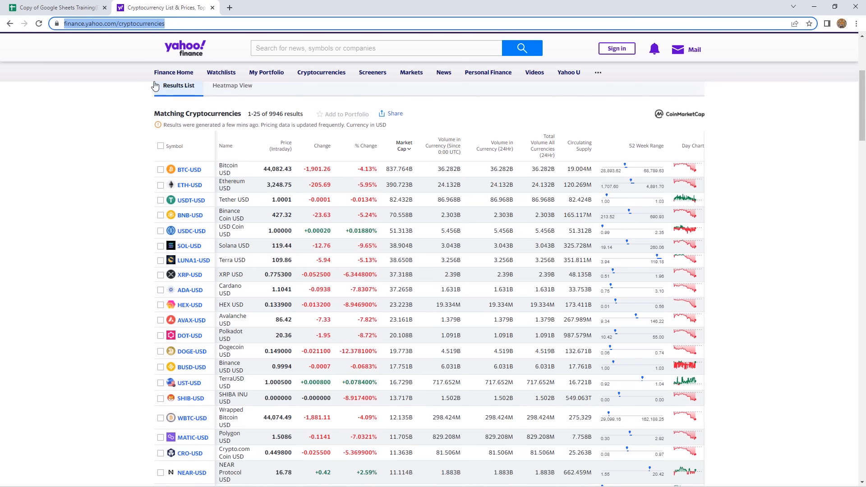
{"action": "left_click", "coordinate": [65, 10]}
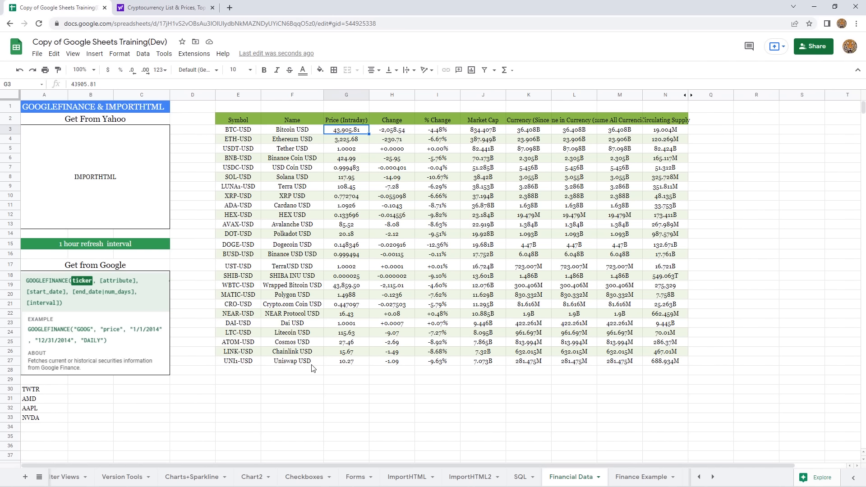
Step: Fit the widths of columns E through N to their contents
{"action": "left_click", "coordinate": [243, 95]}
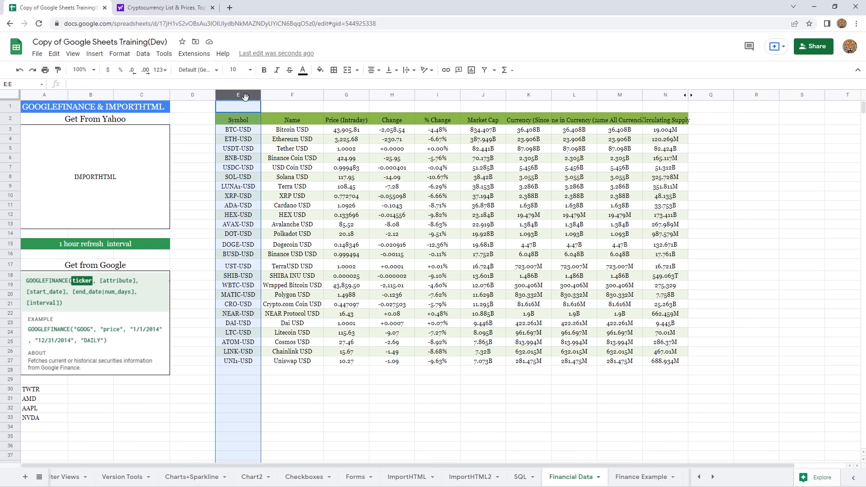
{"action": "mouse_move", "coordinate": [243, 95]}
{"action": "left_mouse_down"}
{"action": "mouse_move", "coordinate": [530, 92]}
{"action": "mouse_move", "coordinate": [244, 90]}
{"action": "left_mouse_up"}
{"action": "left_click", "coordinate": [356, 333]}
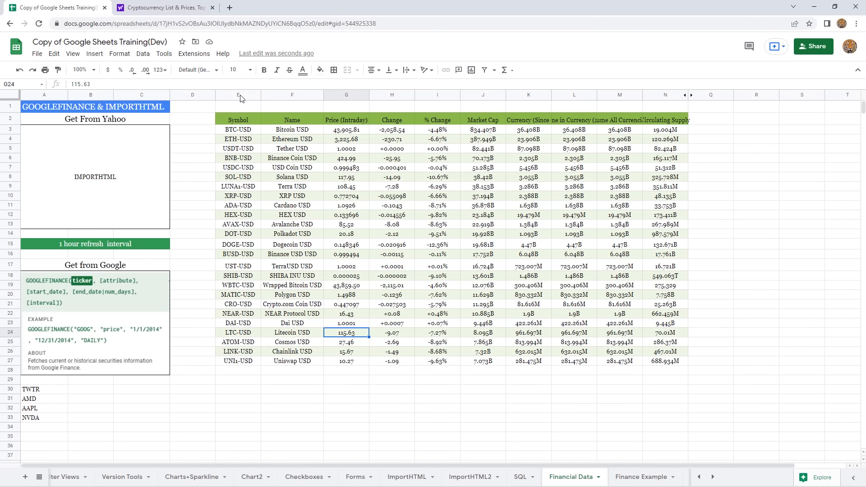
{"action": "left_click_drag", "start_coordinate": [240, 97], "coordinate": [671, 107]}
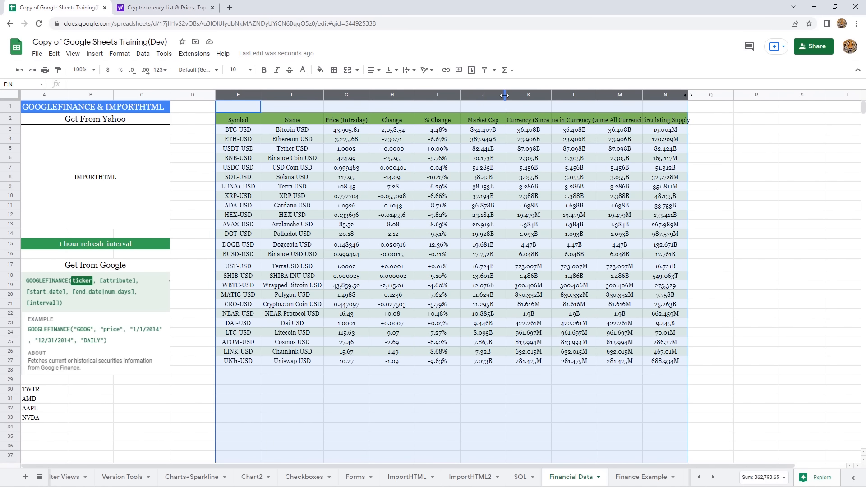
{"action": "double_click", "coordinate": [505, 96]}
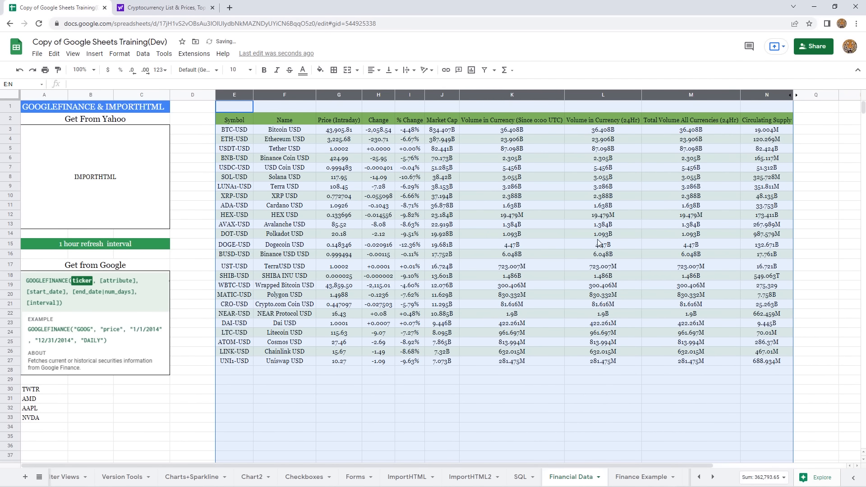
{"action": "left_click", "coordinate": [488, 232]}
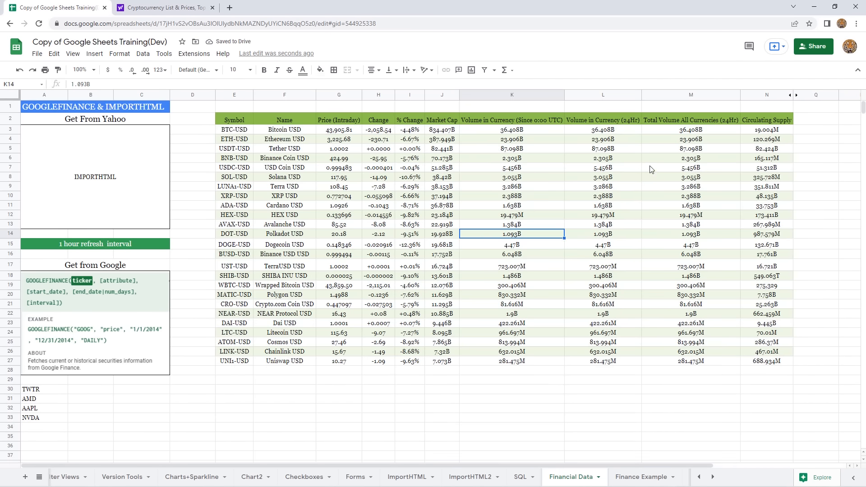
Step: Turn on text wrapping for the table's header row, E2:N2
{"action": "left_click", "coordinate": [525, 124]}
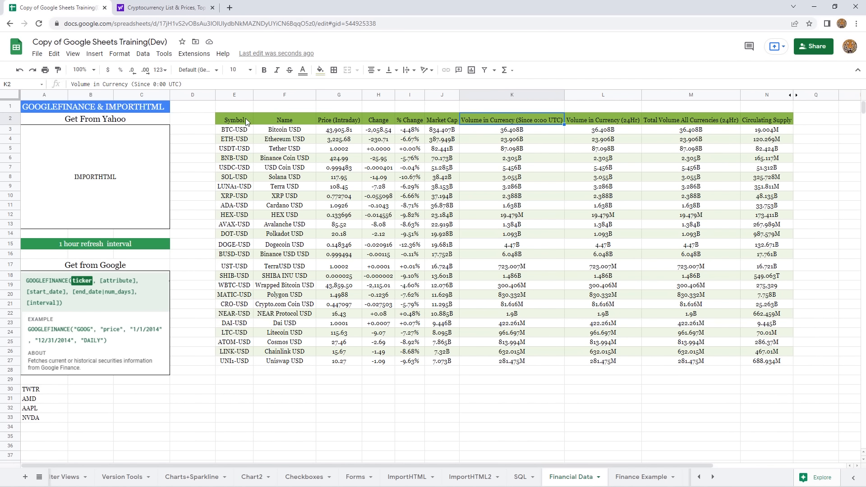
{"action": "left_click_drag", "start_coordinate": [242, 122], "coordinate": [773, 120]}
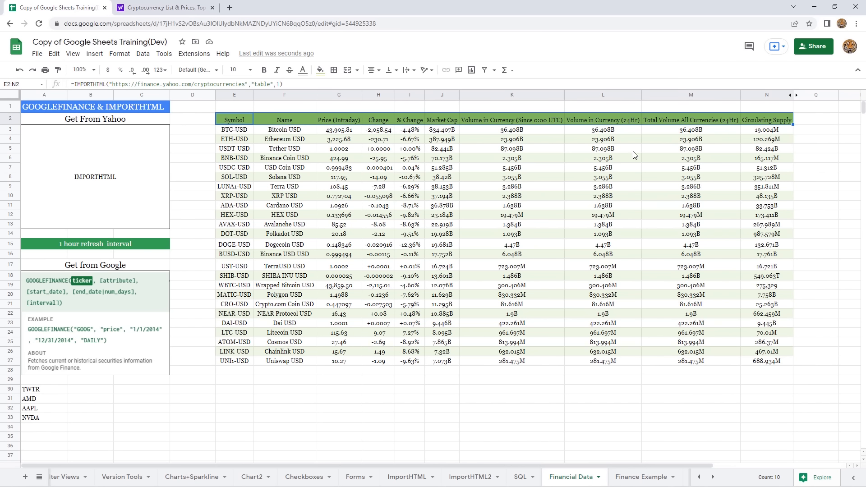
{"action": "left_click", "coordinate": [409, 70]}
{"action": "left_click", "coordinate": [419, 88]}
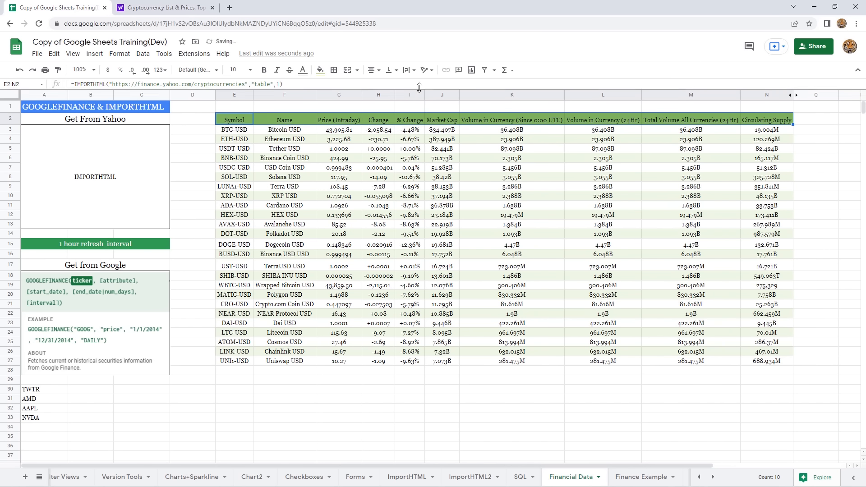
Step: Narrow columns K, L and M so that each of the three volume headers wraps onto two lines
{"action": "left_click", "coordinate": [560, 169]}
{"action": "left_click_drag", "start_coordinate": [564, 98], "coordinate": [530, 98]}
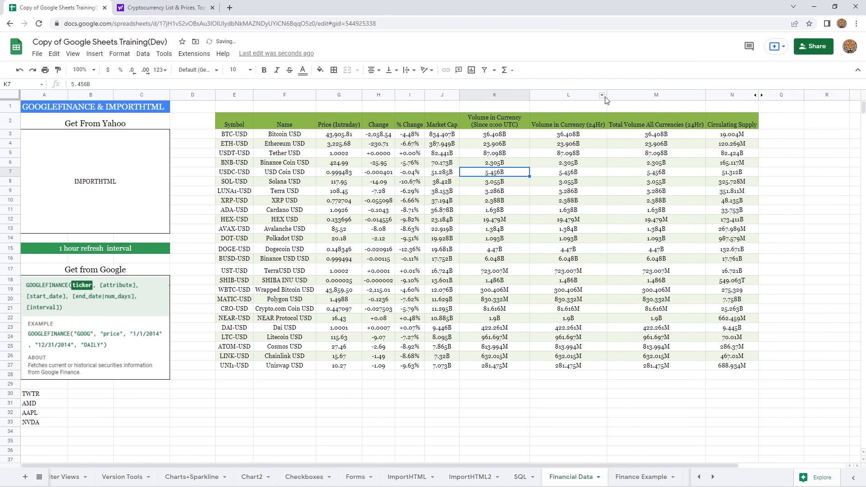
{"action": "left_click_drag", "start_coordinate": [607, 96], "coordinate": [586, 99]}
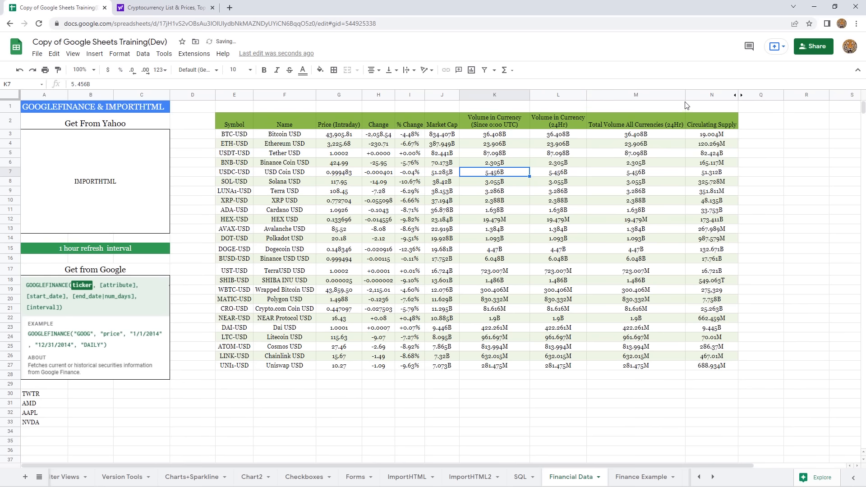
{"action": "left_click_drag", "start_coordinate": [686, 98], "coordinate": [652, 98]}
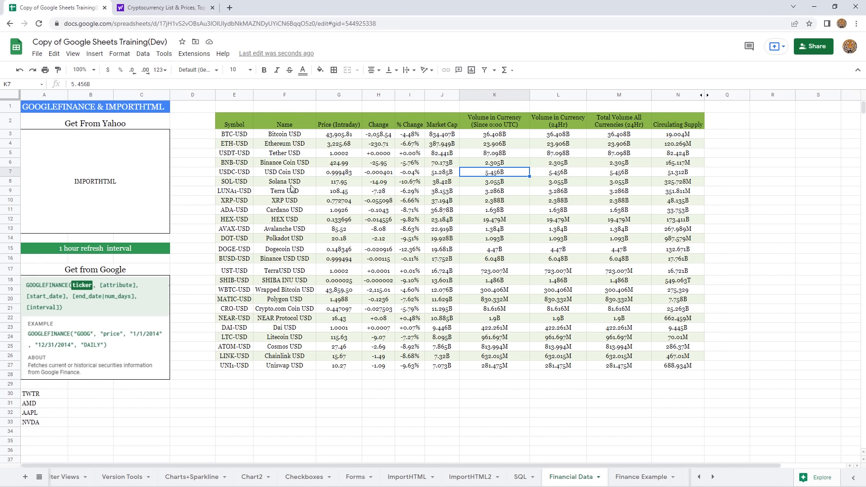
Step: Look through the Trending Tickers table on Yahoo Finance and return to the spreadsheet
{"action": "key", "text": "ctrl+Tab"}
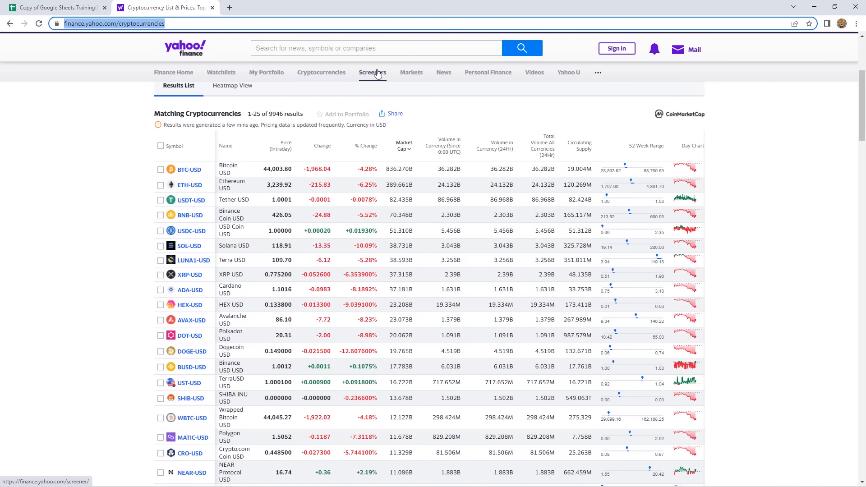
{"action": "mouse_move", "coordinate": [412, 73]}
{"action": "left_click", "coordinate": [227, 80]}
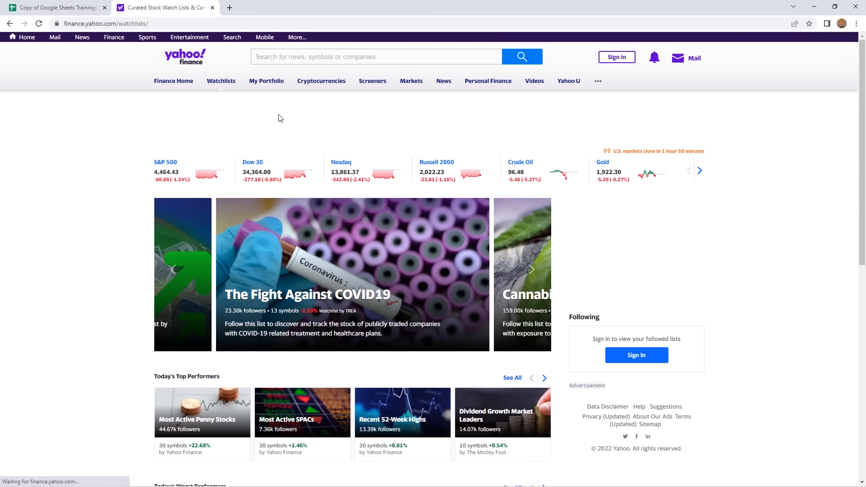
{"action": "mouse_move", "coordinate": [415, 84]}
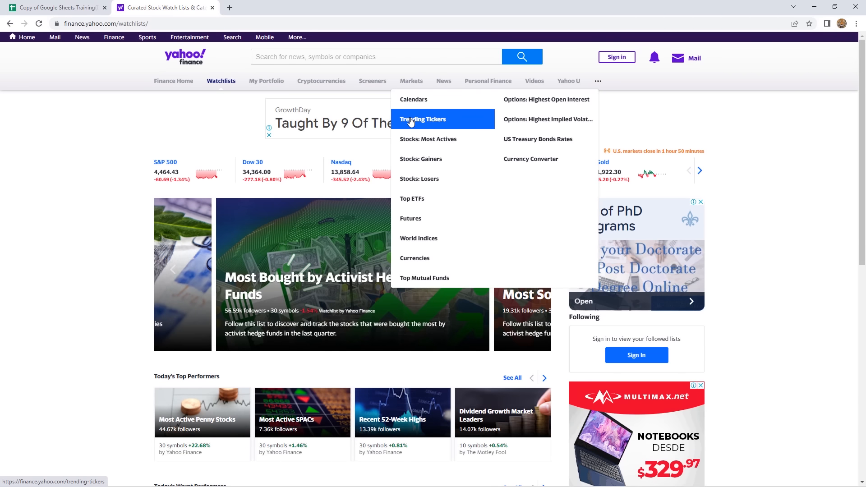
{"action": "left_click", "coordinate": [410, 121]}
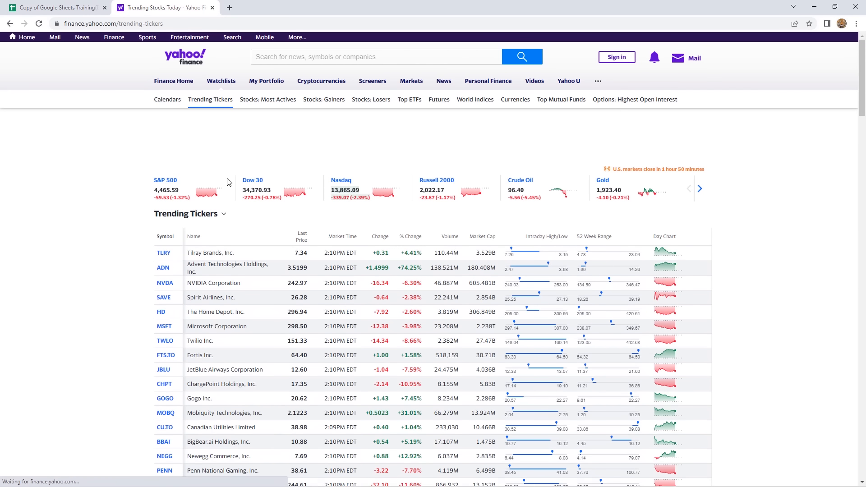
{"action": "scroll", "coordinate": [106, 190], "scroll_direction": "down", "scroll_amount": 3}
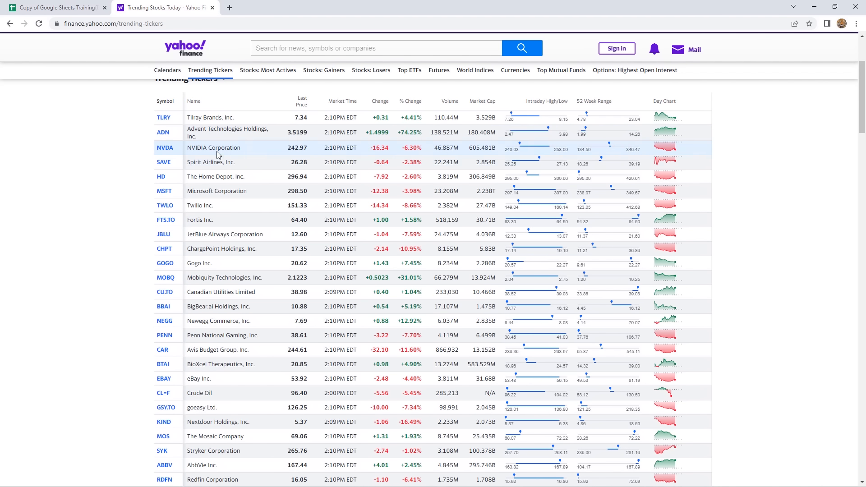
{"action": "left_click", "coordinate": [59, 7]}
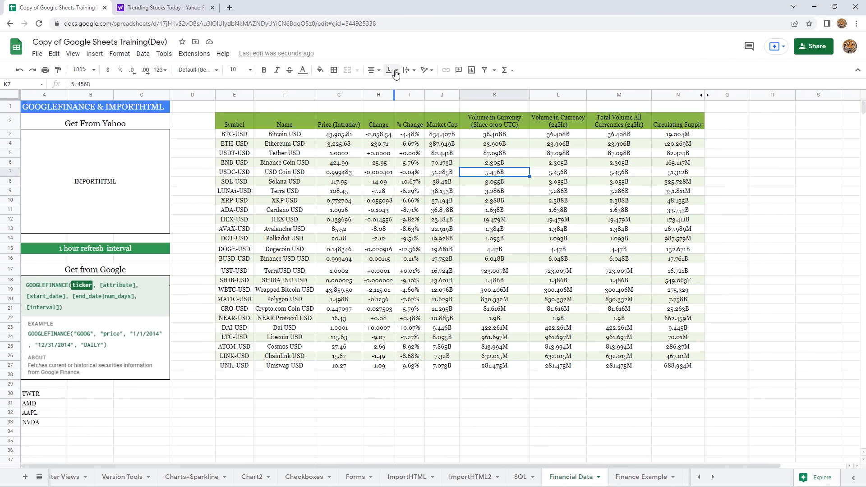
{"action": "left_click", "coordinate": [144, 54]}
{"action": "mouse_move", "coordinate": [205, 123]}
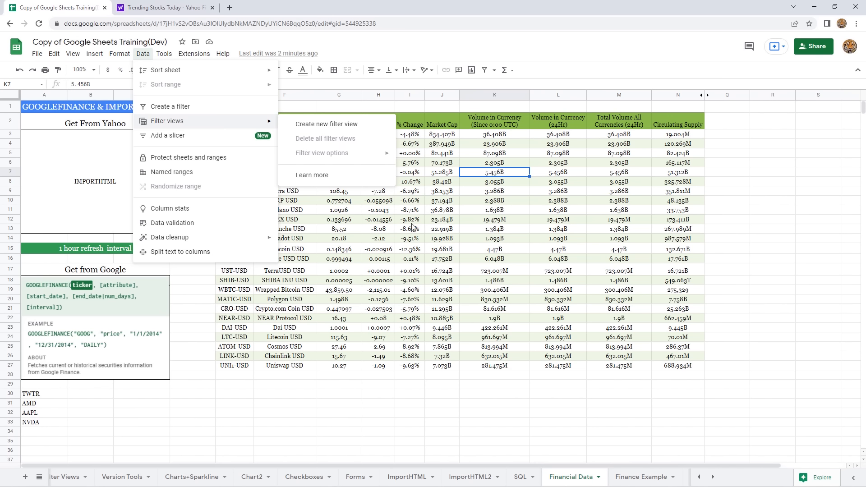
{"action": "left_click", "coordinate": [469, 211]}
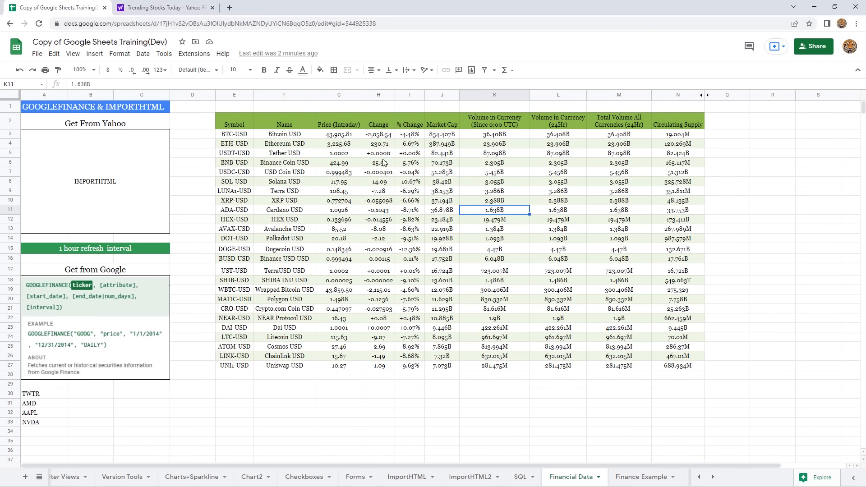
{"action": "left_click", "coordinate": [182, 9]}
{"action": "scroll", "coordinate": [361, 184], "scroll_direction": "up", "scroll_amount": 1}
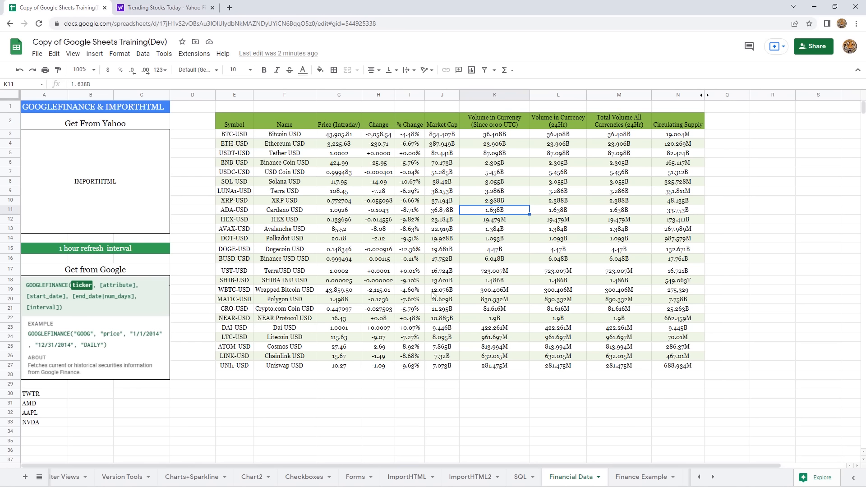
{"action": "left_click", "coordinate": [492, 385]}
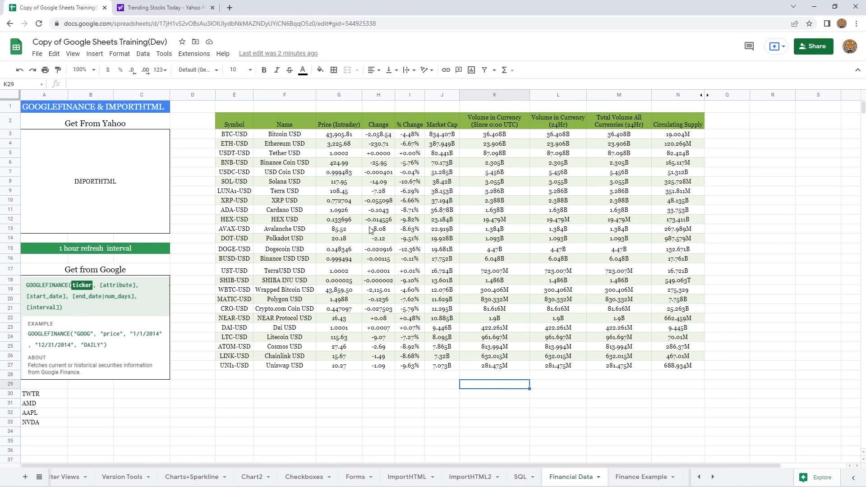
{"action": "left_click", "coordinate": [239, 124]}
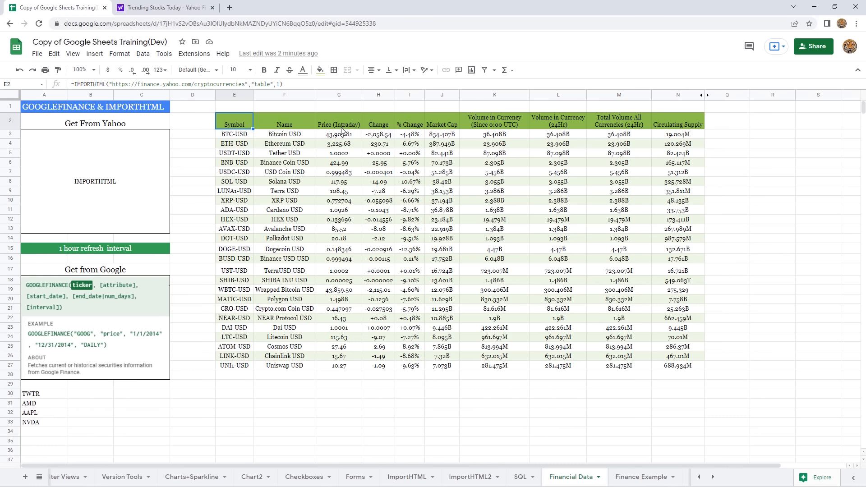
{"action": "left_click", "coordinate": [143, 54]}
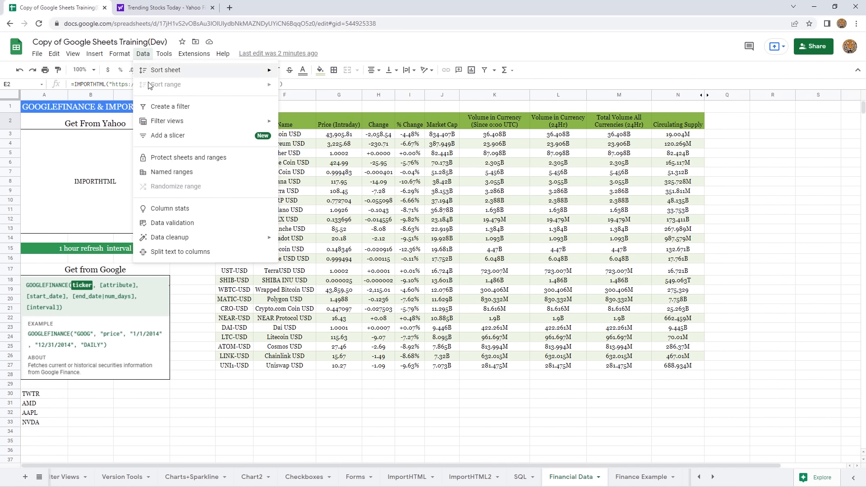
{"action": "left_click", "coordinate": [561, 231]}
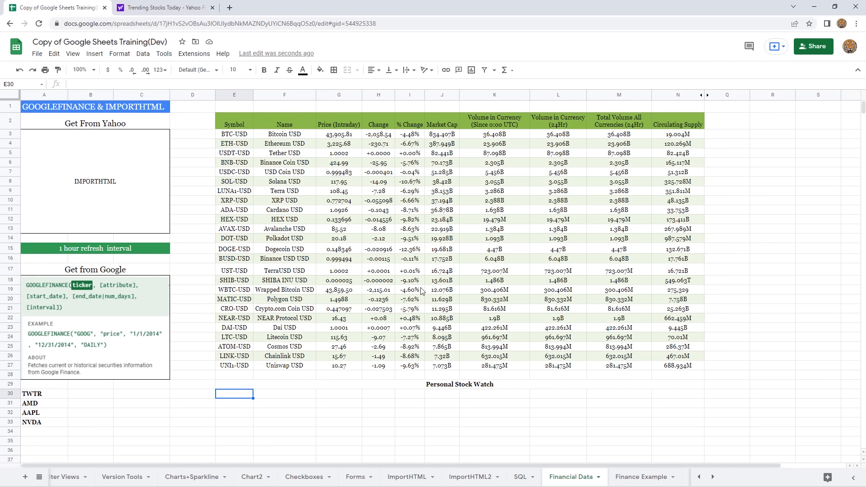
Step: Review the Personal Stock Watch heading in row 29 and the ticker symbols listed in A30:A33
{"action": "left_click", "coordinate": [454, 387]}
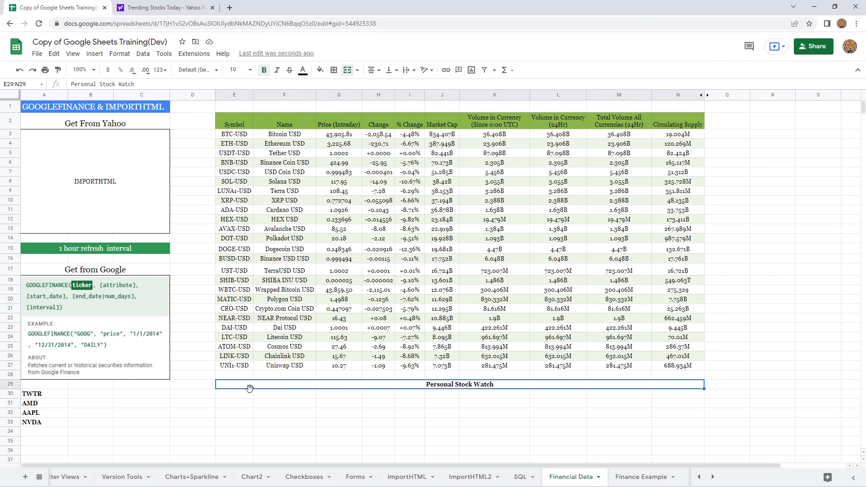
{"action": "left_click", "coordinate": [50, 398]}
{"action": "left_click", "coordinate": [51, 406]}
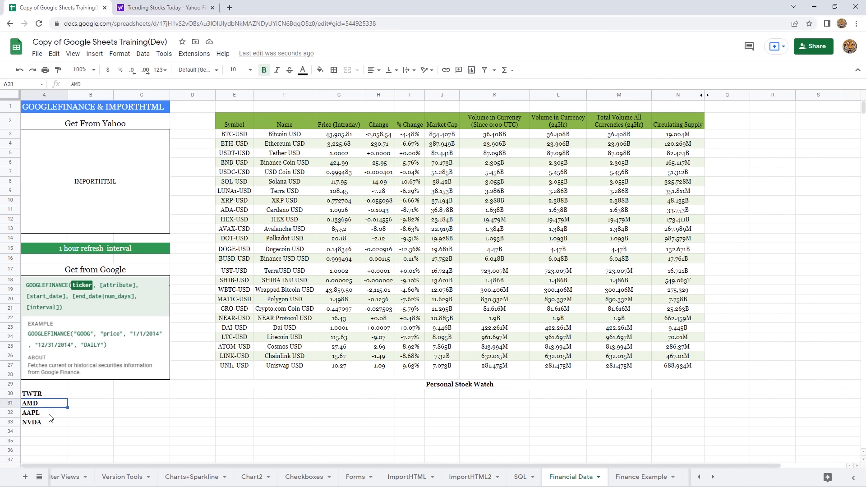
{"action": "left_click", "coordinate": [51, 416]}
{"action": "left_click", "coordinate": [48, 426]}
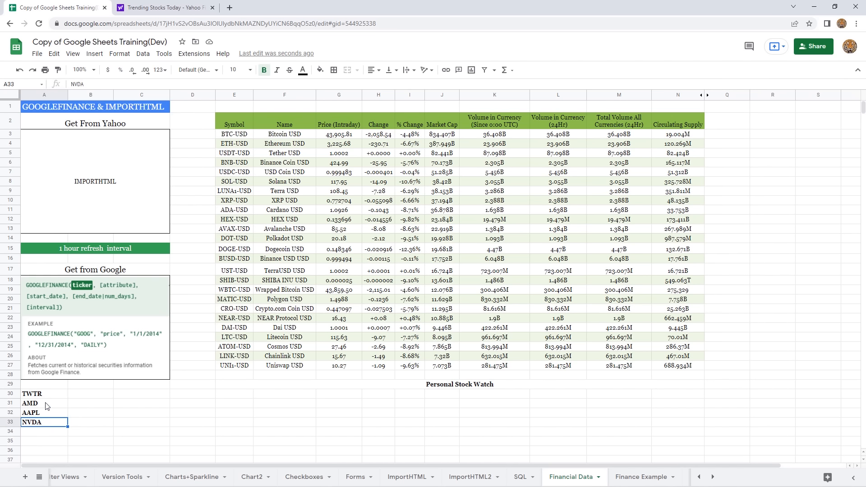
Step: Start a GOOGLEFINANCE formula in cell E30 and read the function's example and argument descriptions
{"action": "left_click", "coordinate": [237, 397]}
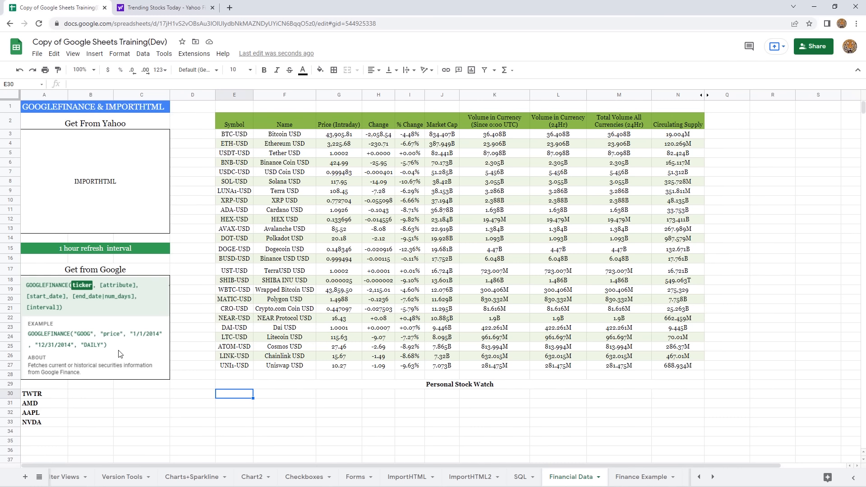
{"action": "type", "text": "=goog"}
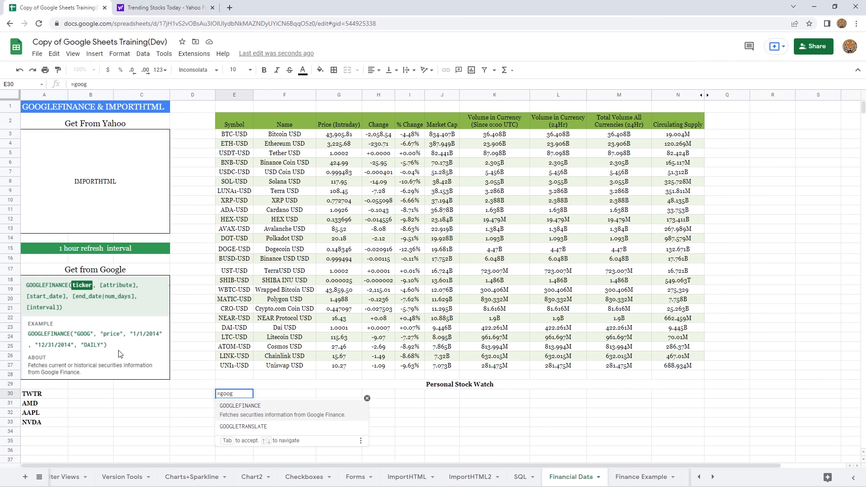
{"action": "key", "text": "Tab"}
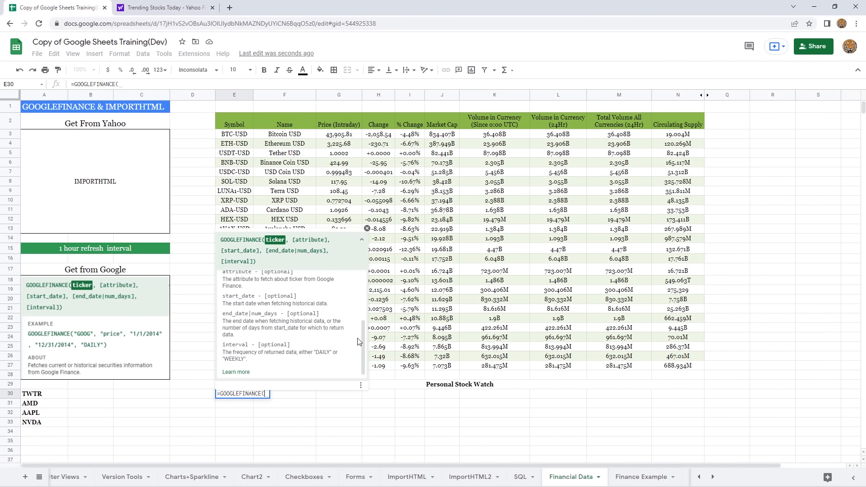
{"action": "left_click_drag", "start_coordinate": [362, 340], "coordinate": [361, 289]}
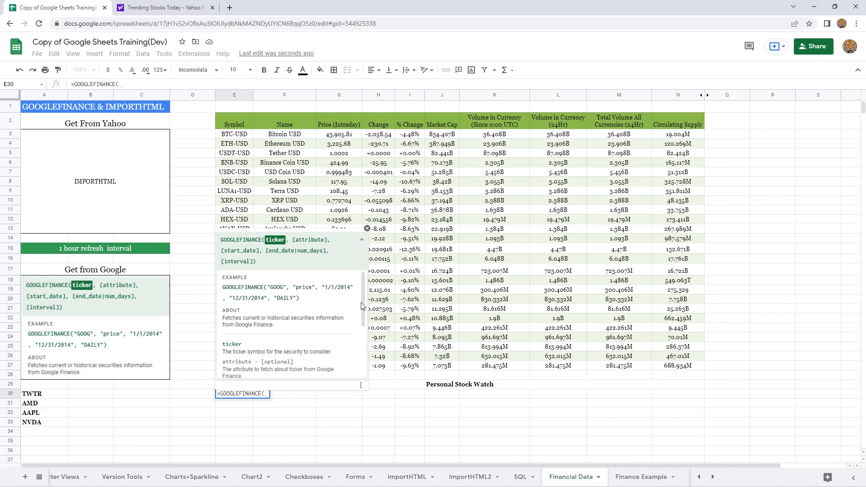
{"action": "left_click_drag", "start_coordinate": [363, 291], "coordinate": [363, 295]}
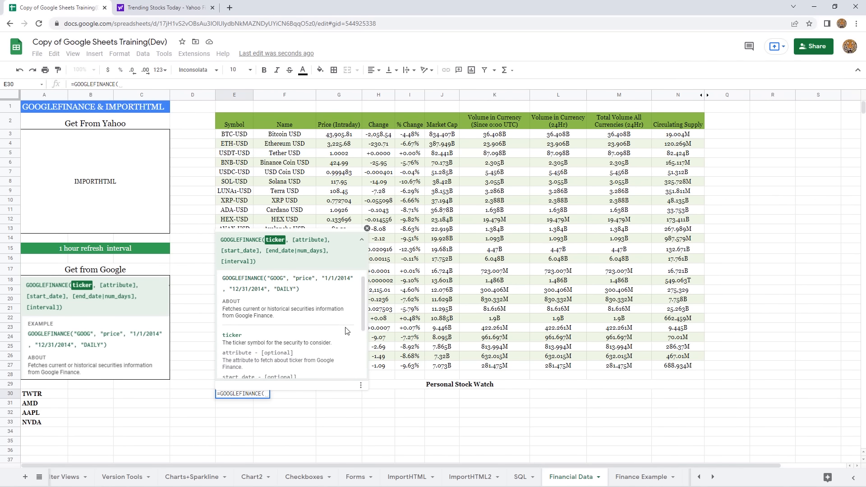
{"action": "left_click_drag", "start_coordinate": [362, 301], "coordinate": [362, 296]}
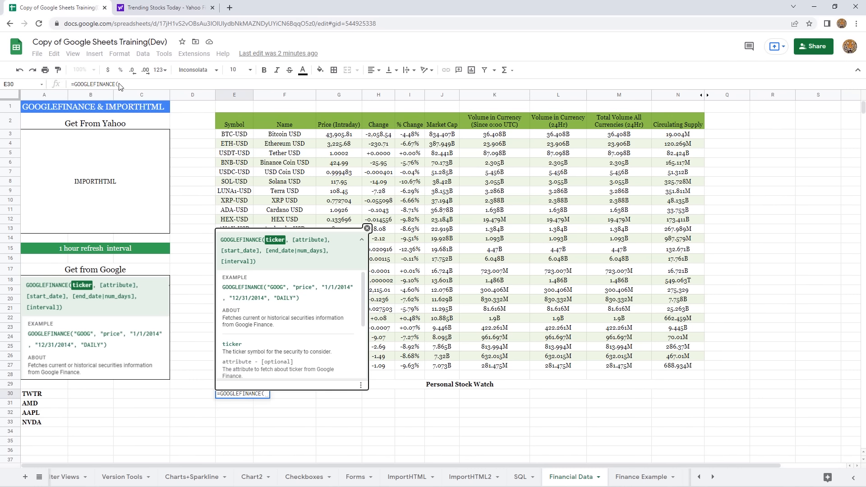
Step: Enter "twtr" as the ticker and "price" as the attribute in the E30 formula
{"action": "left_click", "coordinate": [131, 85]}
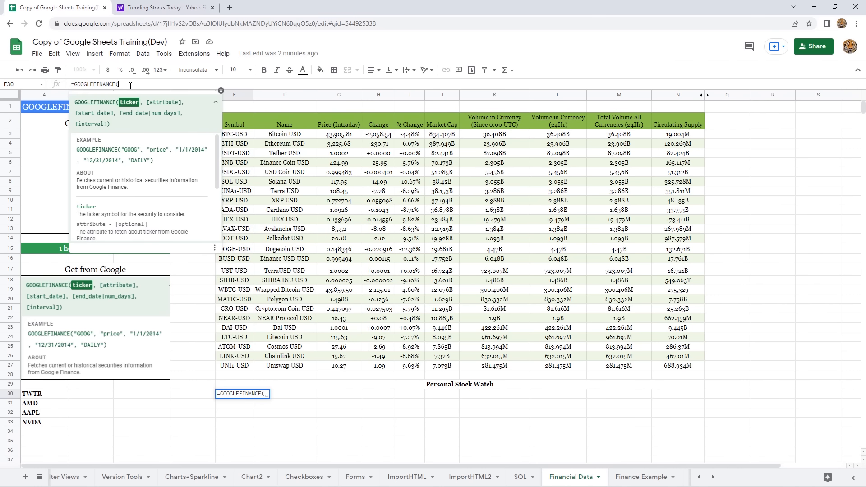
{"action": "type", "text": "\"twtr\""}
{"action": "type", "text": ","}
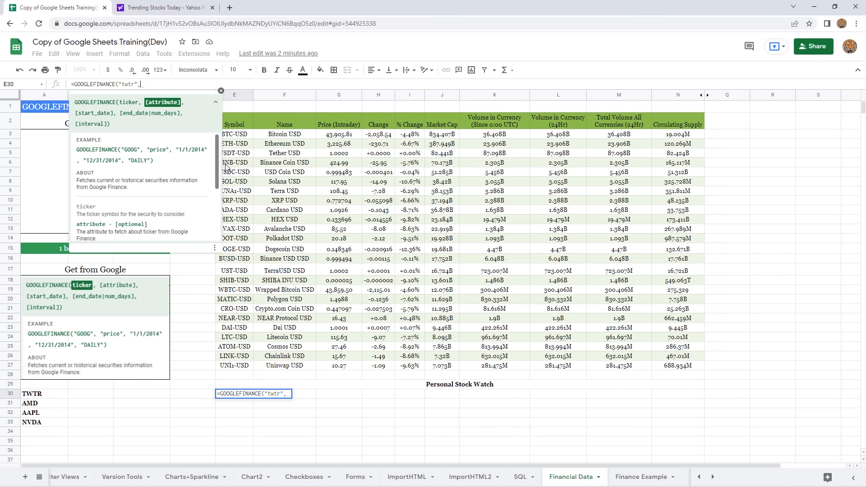
{"action": "left_click_drag", "start_coordinate": [216, 153], "coordinate": [188, 182]}
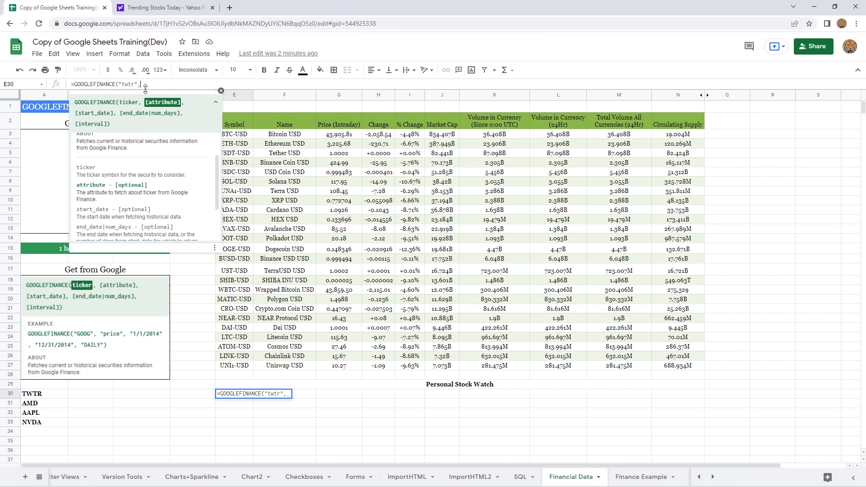
{"action": "type", "text": "\"price\","}
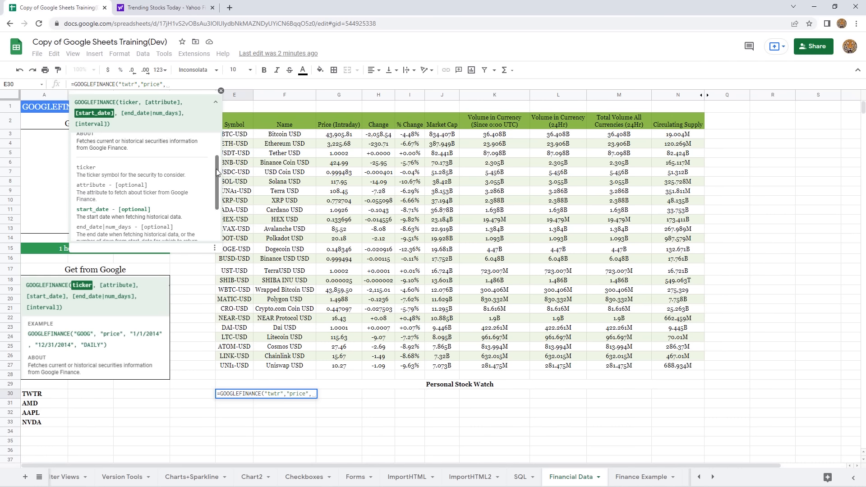
Step: Set the E30 formula's start date to "1/1/2022" and its end date to TODAY()
{"action": "scroll", "coordinate": [217, 174], "scroll_direction": "up", "scroll_amount": 2}
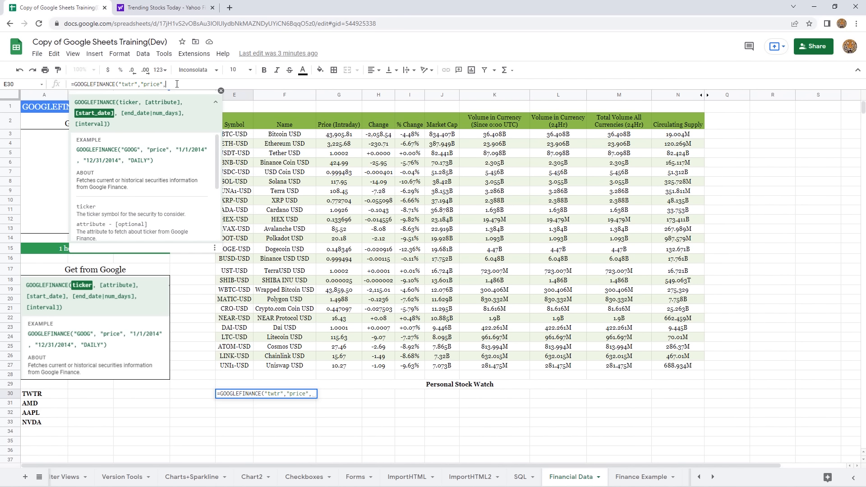
{"action": "type", "text": "\"1/1/2022\","}
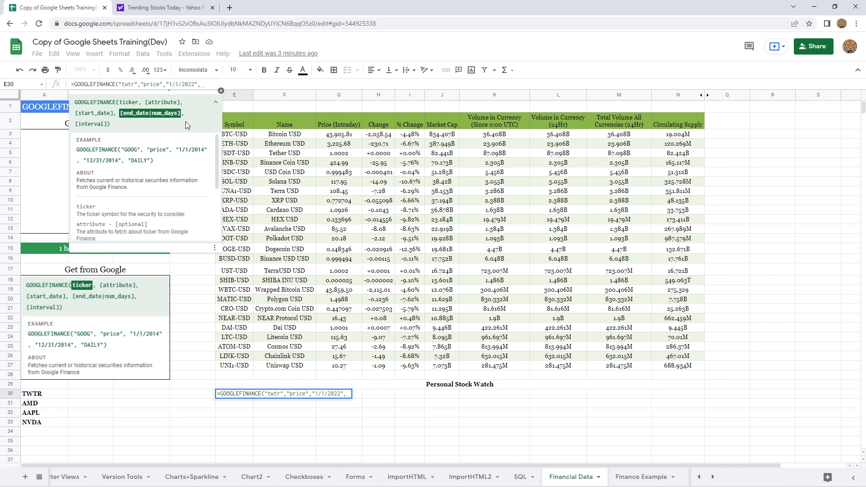
{"action": "type", "text": "today"}
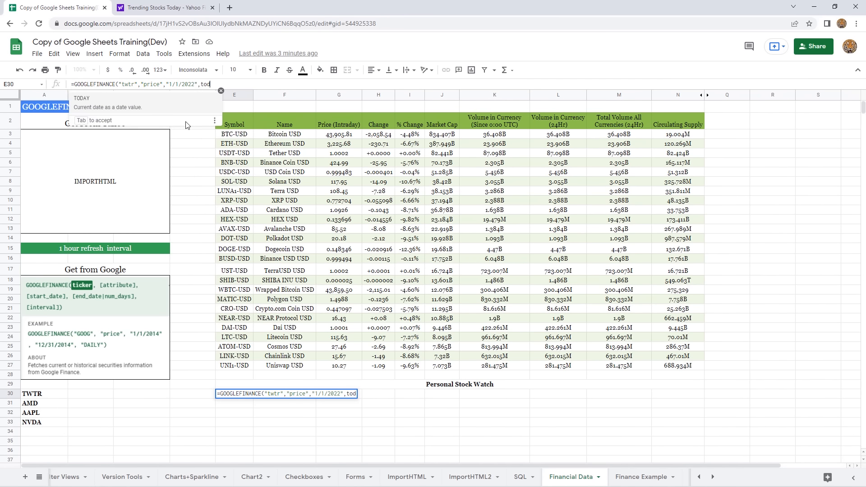
{"action": "left_click", "coordinate": [109, 105]}
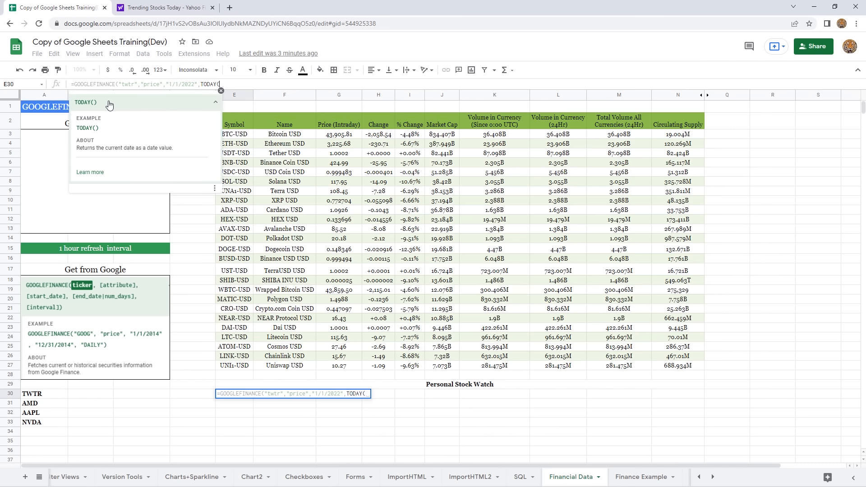
{"action": "type", "text": ")"}
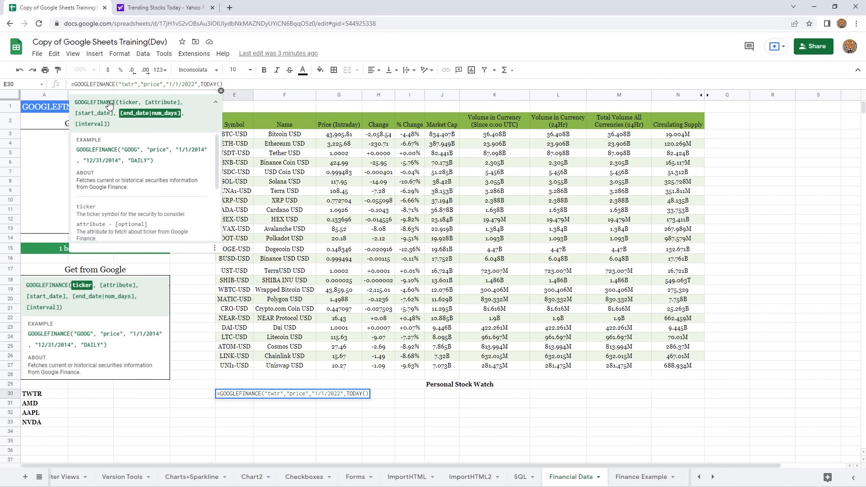
Step: Read the interval argument's description and complete the E30 GOOGLEFINANCE formula with the interval "WEEKLY"
{"action": "type", "text": ","}
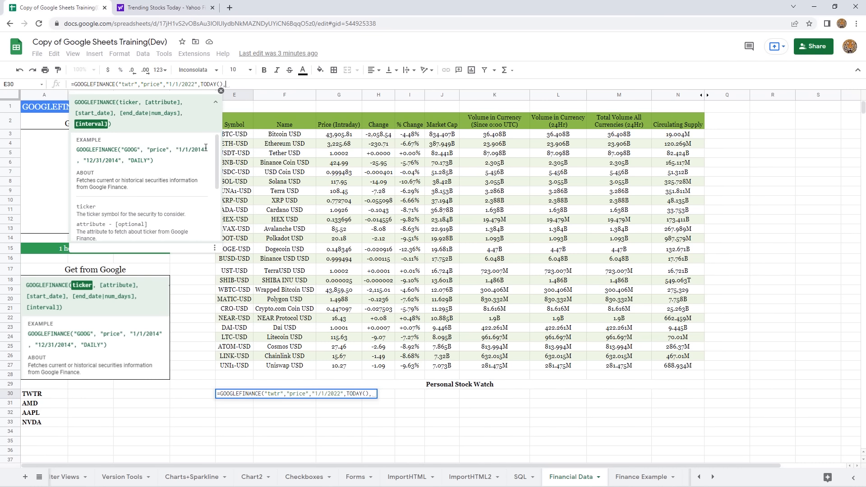
{"action": "left_click_drag", "start_coordinate": [218, 147], "coordinate": [218, 151]}
{"action": "scroll", "coordinate": [220, 186], "scroll_direction": "down", "scroll_amount": 1}
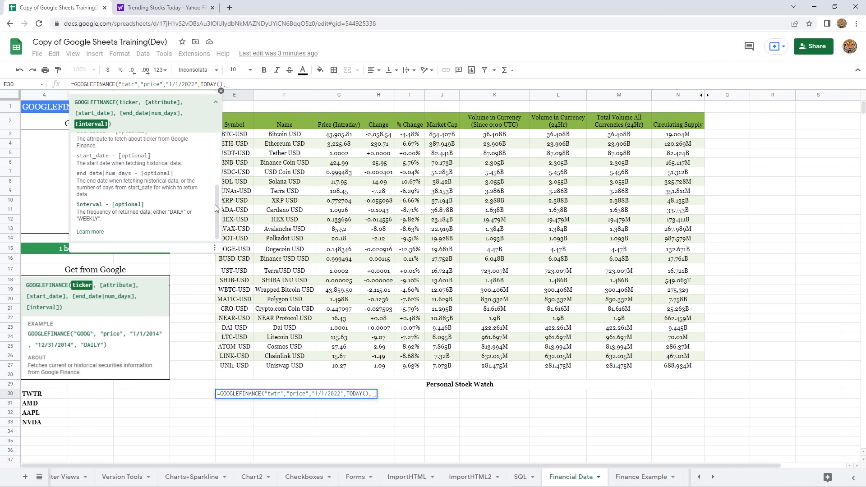
{"action": "scroll", "coordinate": [220, 207], "scroll_direction": "up", "scroll_amount": 3}
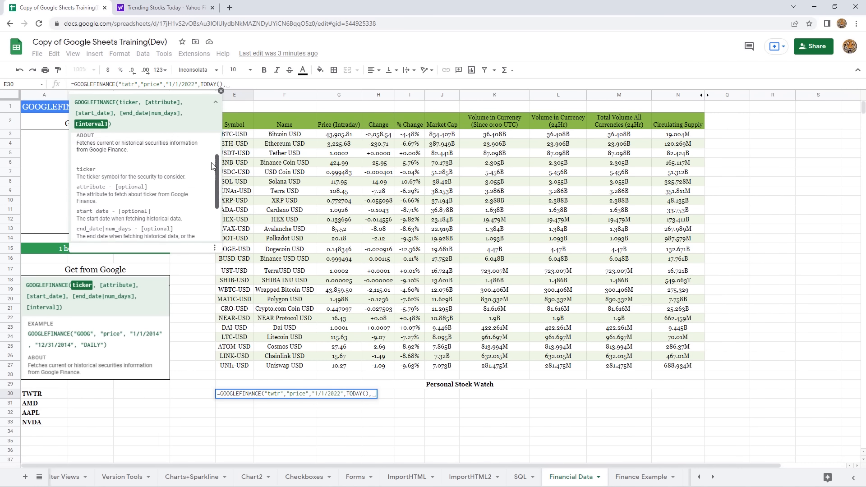
{"action": "left_click", "coordinate": [233, 85]}
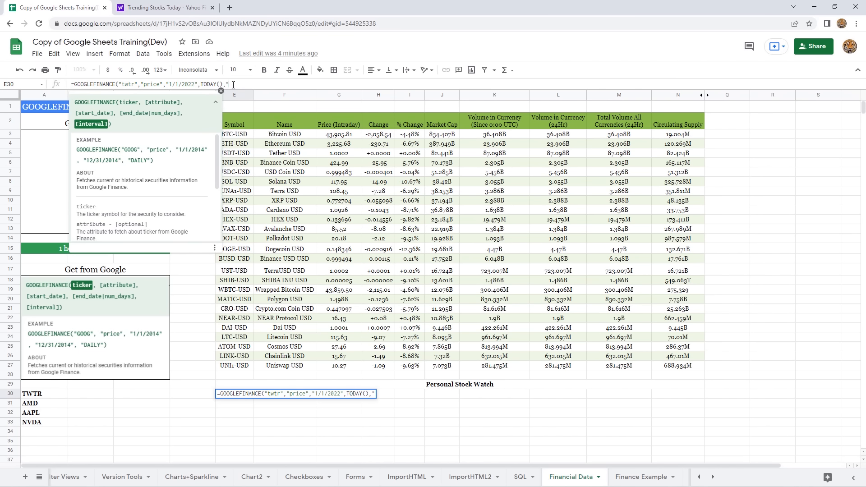
{"action": "type", "text": "\"WEEKLY\")"}
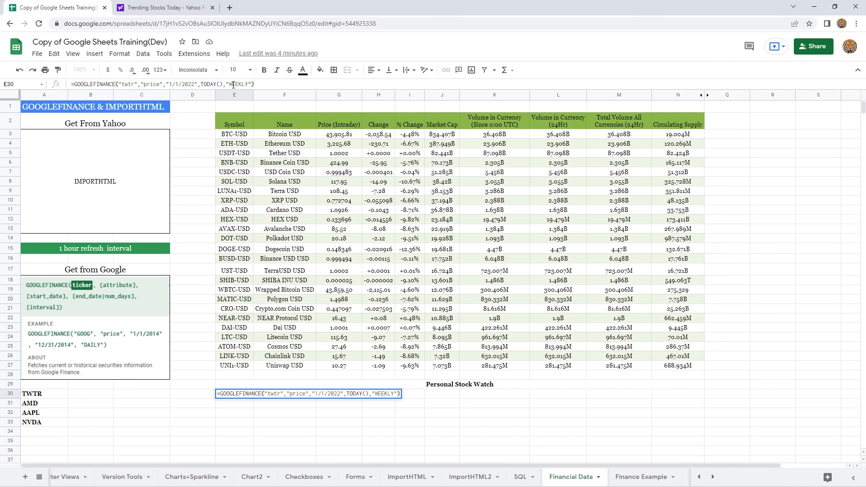
{"action": "key", "text": "Return"}
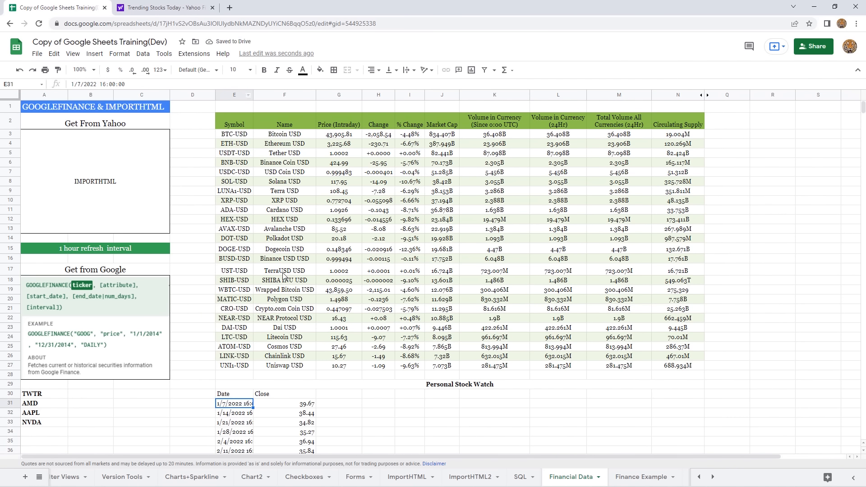
Step: Widen column E to fit the full date and time values of the Twitter price table
{"action": "scroll", "coordinate": [283, 276], "scroll_direction": "down", "scroll_amount": 3}
{"action": "scroll", "coordinate": [283, 275], "scroll_direction": "down", "scroll_amount": 1}
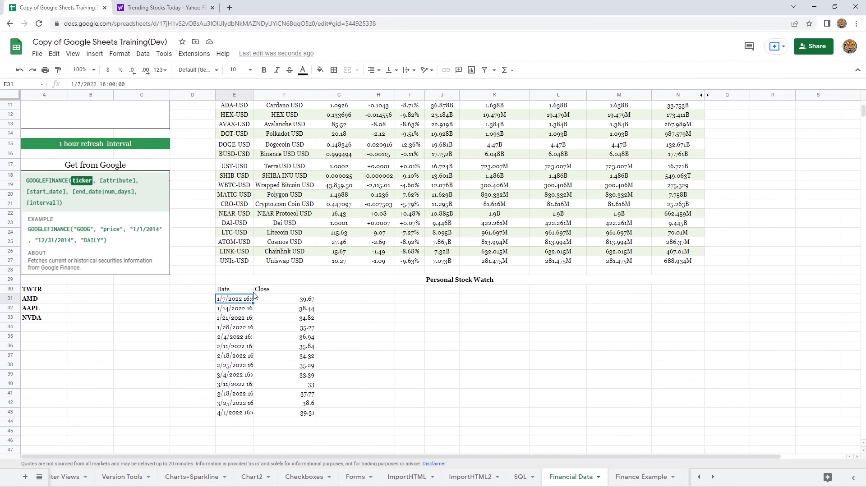
{"action": "left_click_drag", "start_coordinate": [253, 96], "coordinate": [256, 97]}
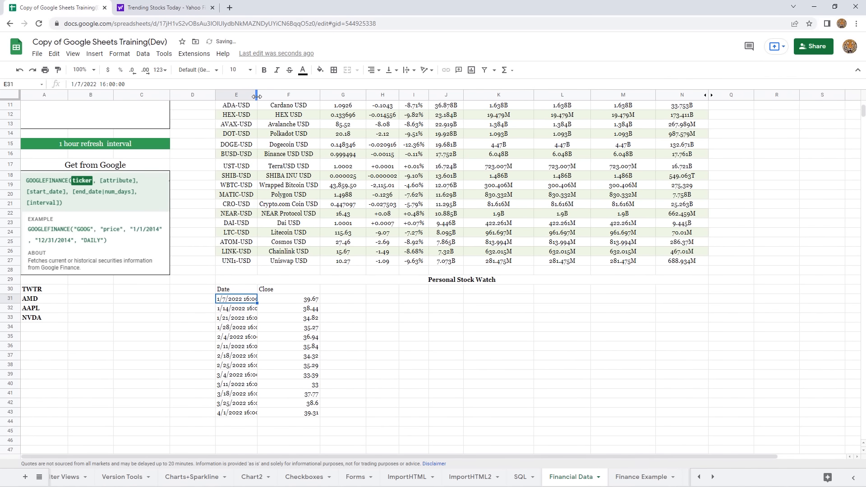
{"action": "double_click", "coordinate": [256, 97]}
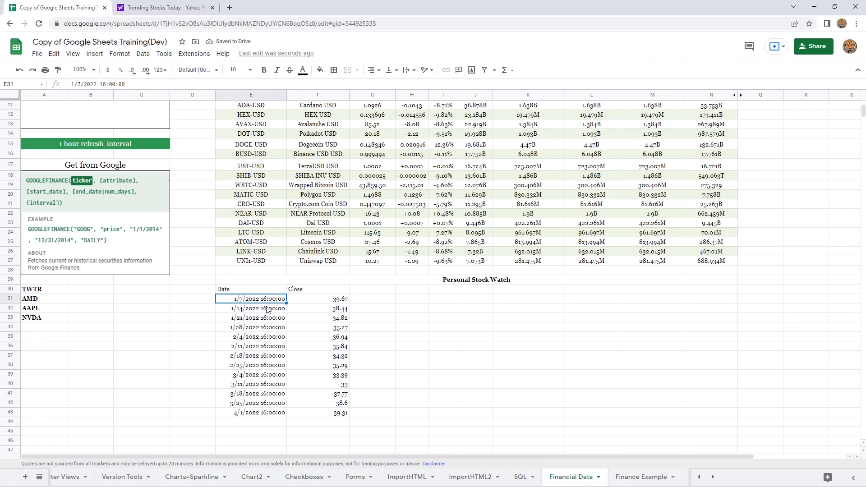
Step: Center the contents of the Date and Close table in E30:F43 horizontally
{"action": "left_click_drag", "start_coordinate": [256, 294], "coordinate": [319, 412]}
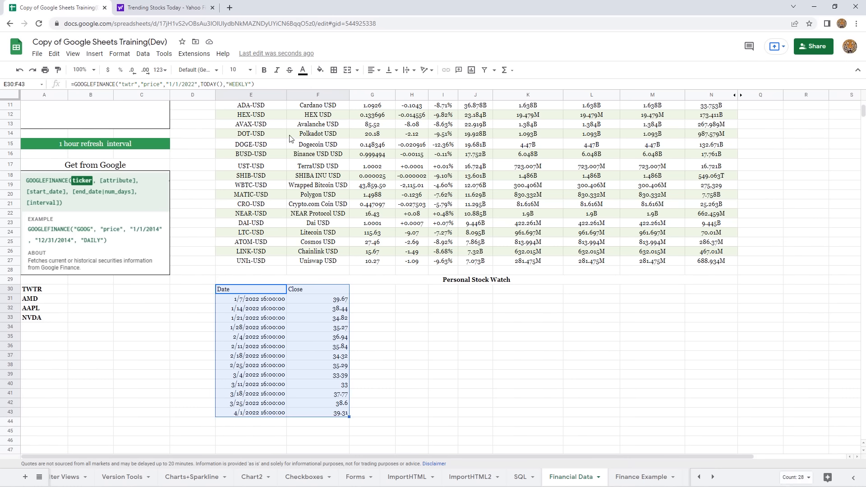
{"action": "left_click", "coordinate": [376, 70]}
{"action": "left_click", "coordinate": [384, 90]}
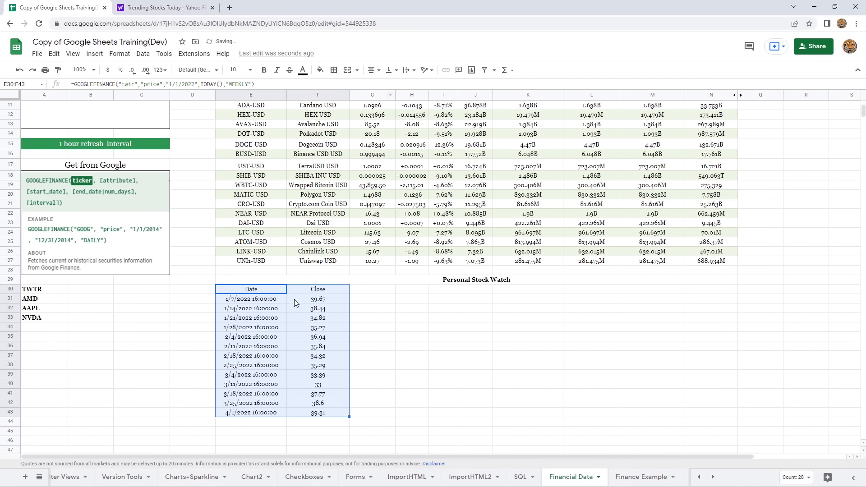
Step: Apply alternating colors to E30:F43 using the default yellow style with a header
{"action": "left_click", "coordinate": [121, 54]}
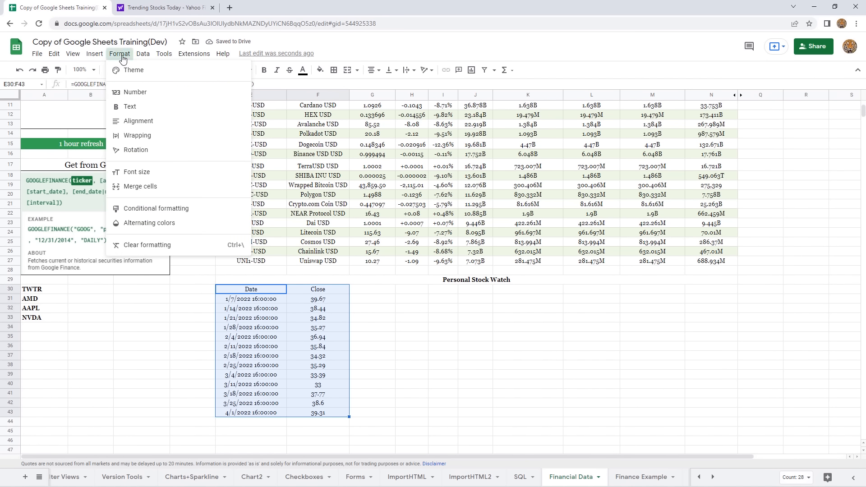
{"action": "left_click", "coordinate": [171, 223]}
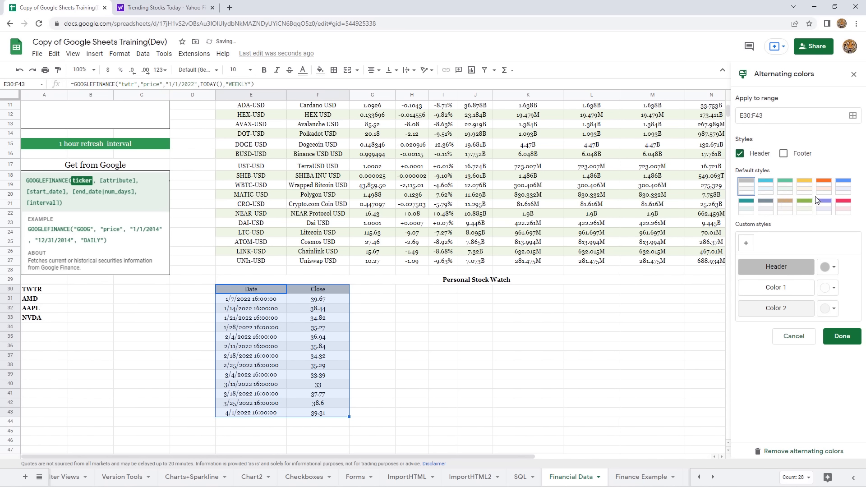
{"action": "left_click", "coordinate": [805, 187]}
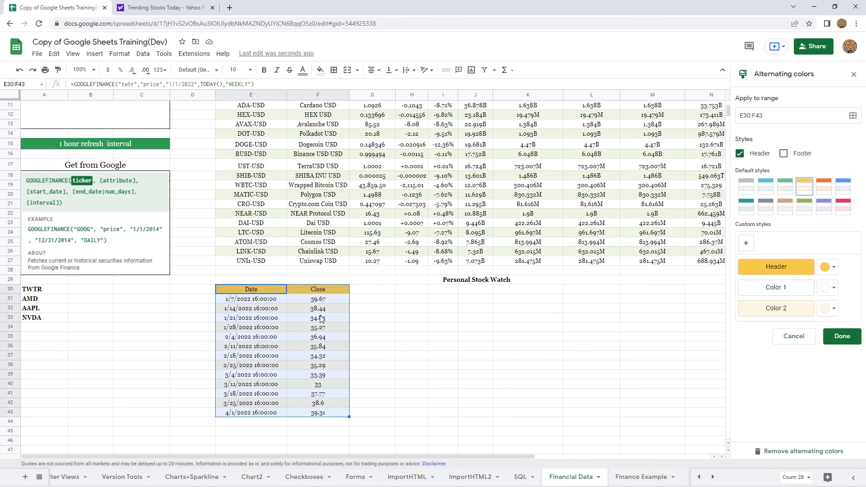
{"action": "left_click", "coordinate": [312, 321]}
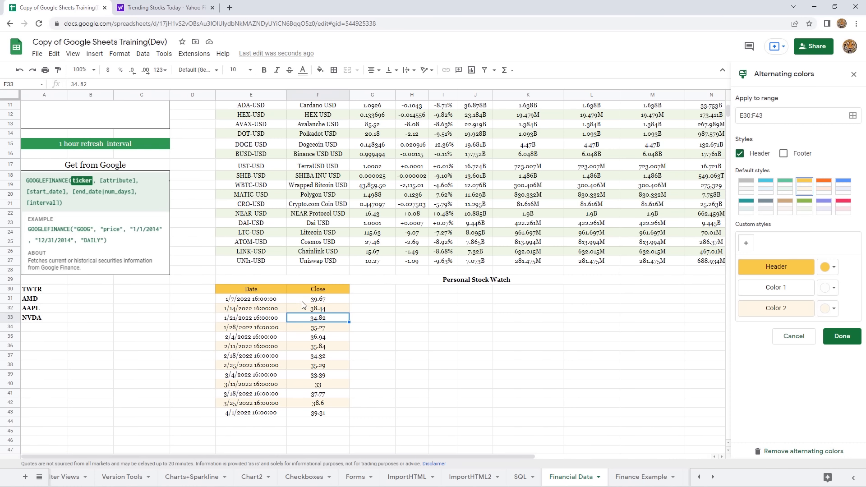
Step: Enter the label "Trend" in cell E45 below the Date and Close table
{"action": "scroll", "coordinate": [373, 253], "scroll_direction": "down", "scroll_amount": 2}
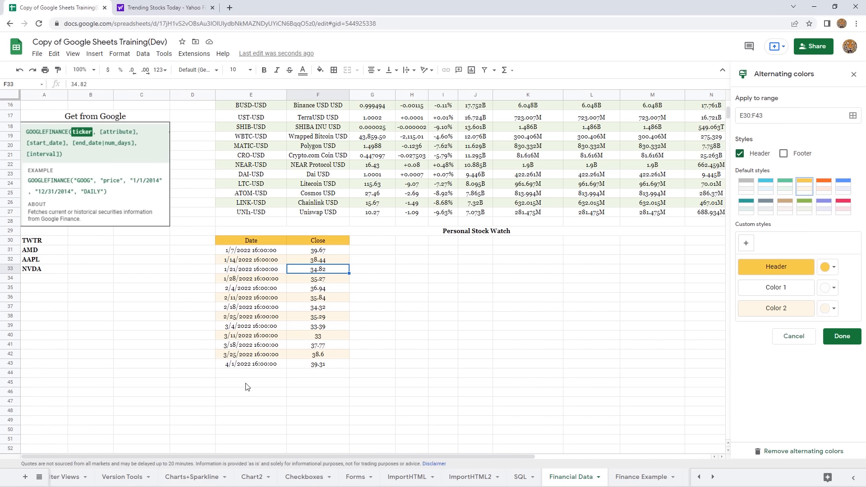
{"action": "left_click", "coordinate": [247, 387]}
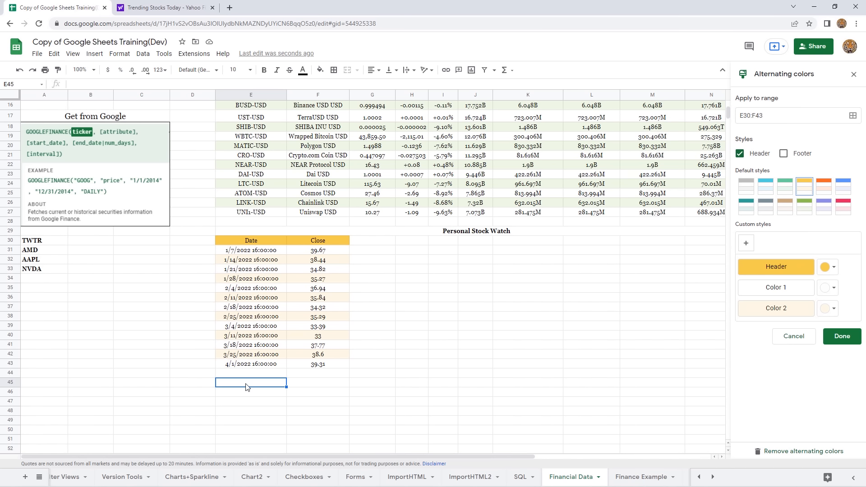
{"action": "type", "text": "Trend"}
{"action": "key", "text": "Return"}
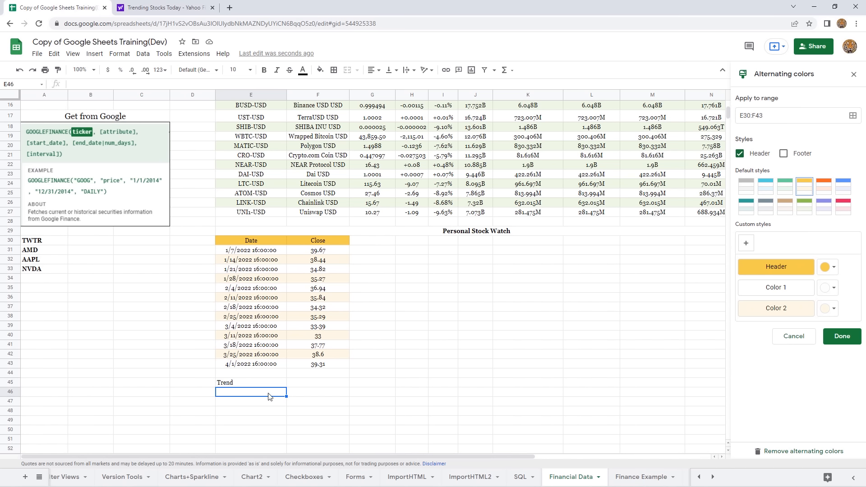
Step: Merge cells E46:F46 and enter a SPARKLINE formula there for the closing prices in F31:F43
{"action": "left_click", "coordinate": [300, 393], "text": "shift"}
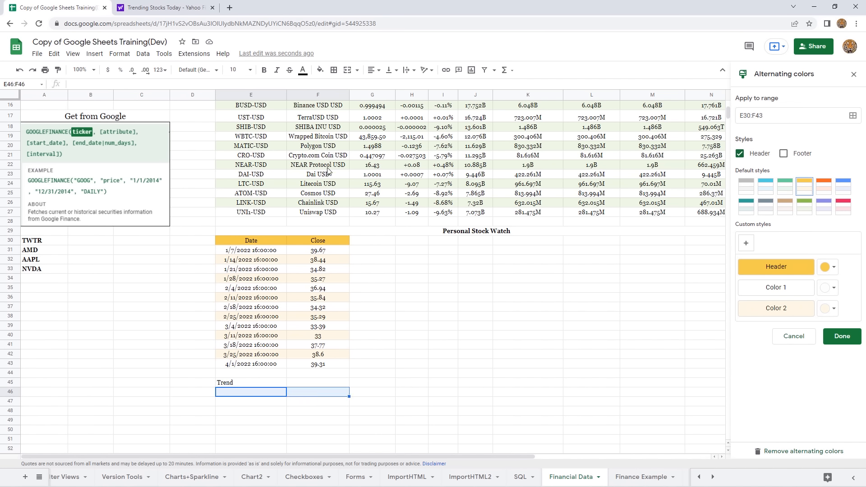
{"action": "left_click", "coordinate": [349, 72]}
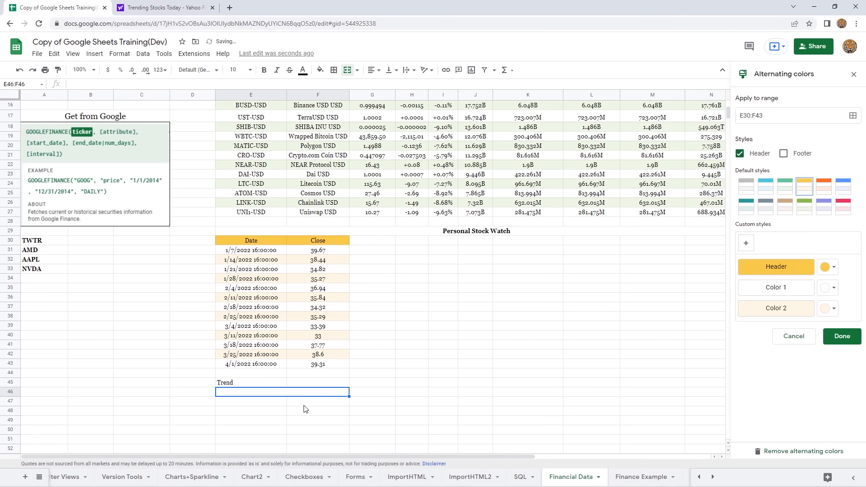
{"action": "type", "text": "=sparklin"}
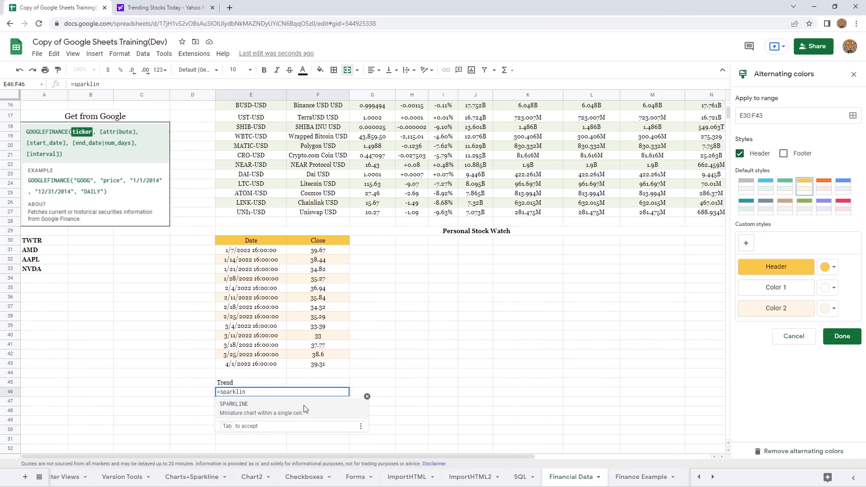
{"action": "type", "text": "e("}
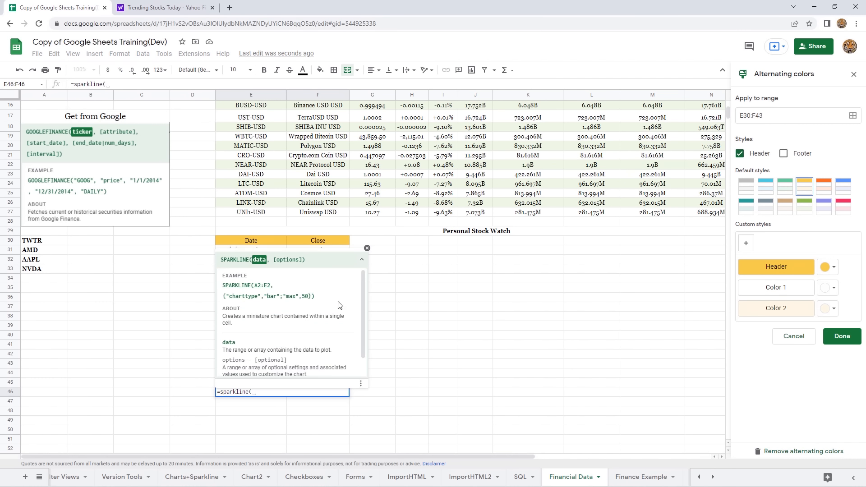
{"action": "left_click", "coordinate": [368, 249]}
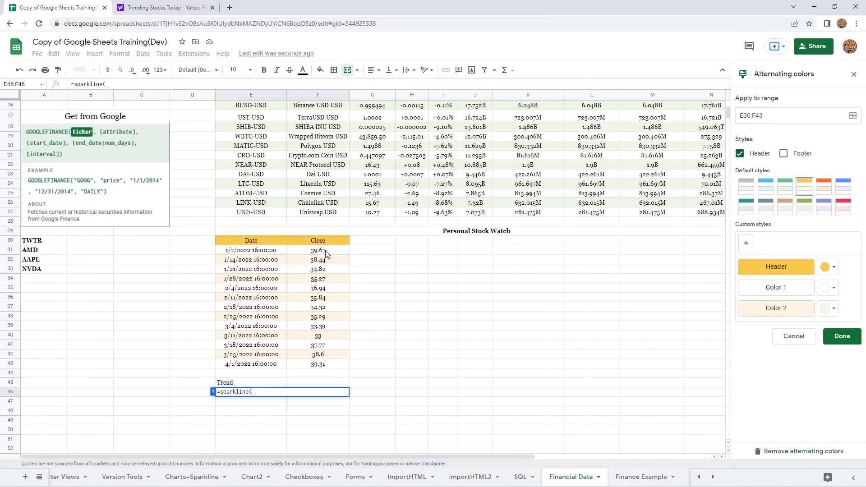
{"action": "left_click_drag", "start_coordinate": [326, 254], "coordinate": [320, 366]}
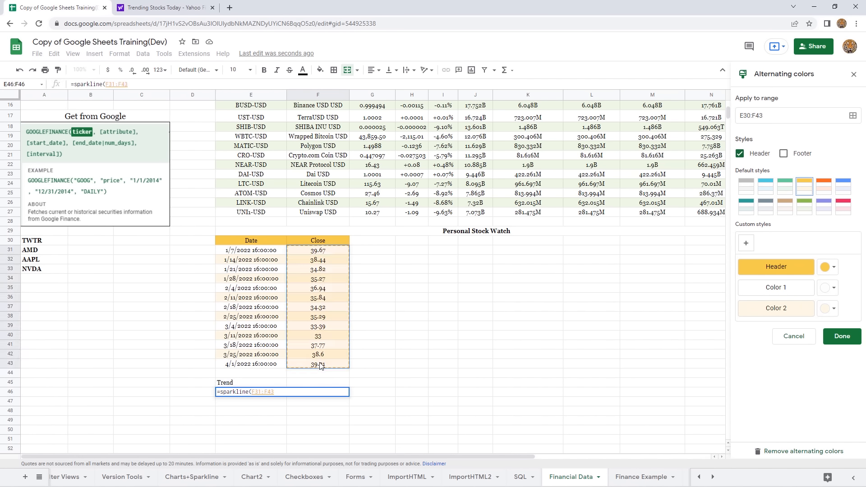
{"action": "type", "text": ")"}
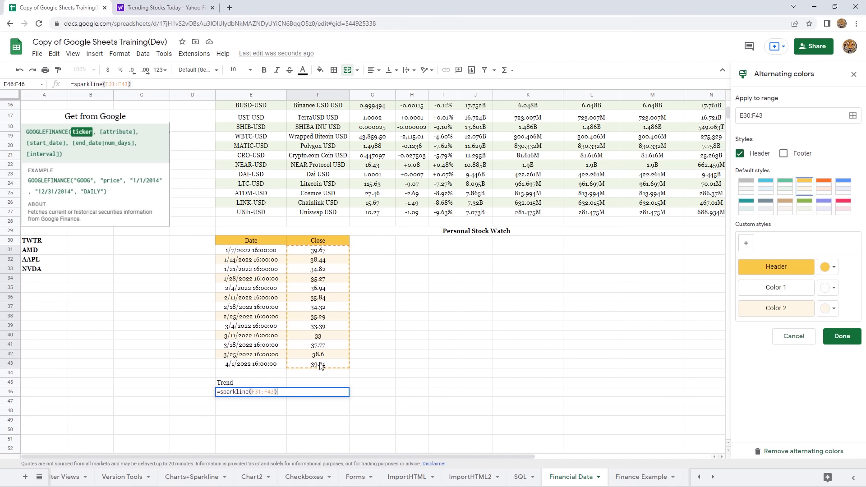
{"action": "key", "text": "Return"}
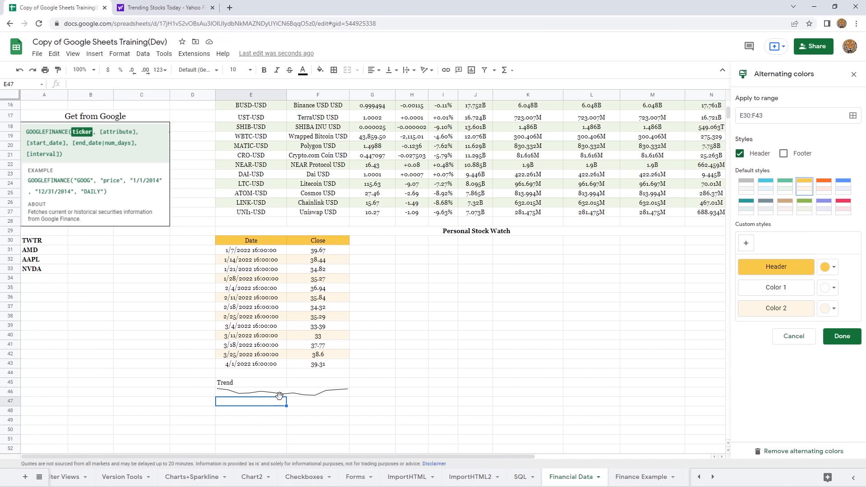
Step: Increase the height of row 46 to about three times its original size to enlarge the sparkline
{"action": "left_click", "coordinate": [202, 395]}
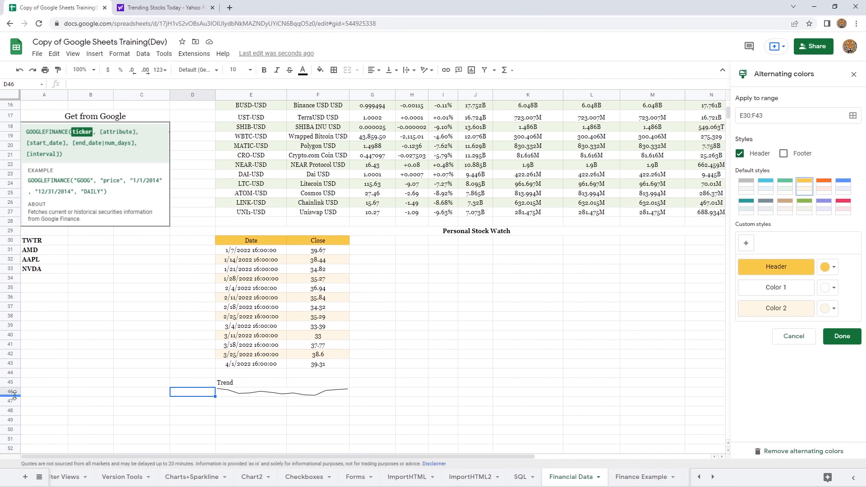
{"action": "left_click_drag", "start_coordinate": [15, 395], "coordinate": [17, 416]}
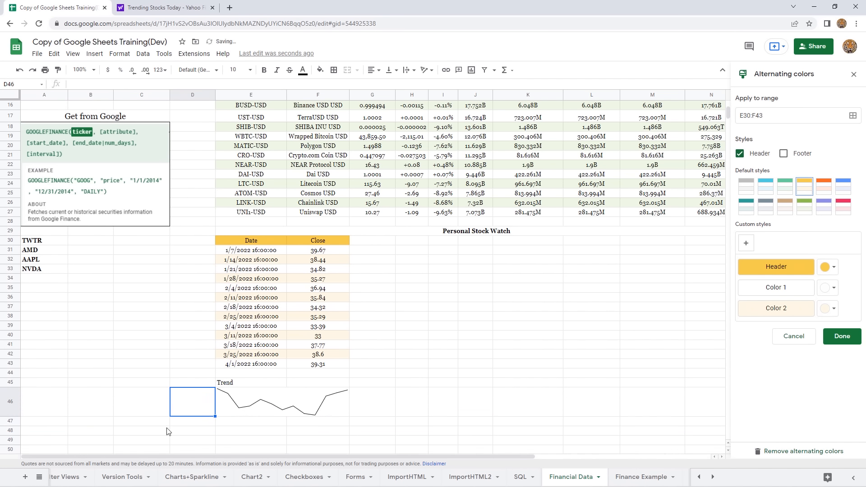
{"action": "left_click", "coordinate": [434, 366]}
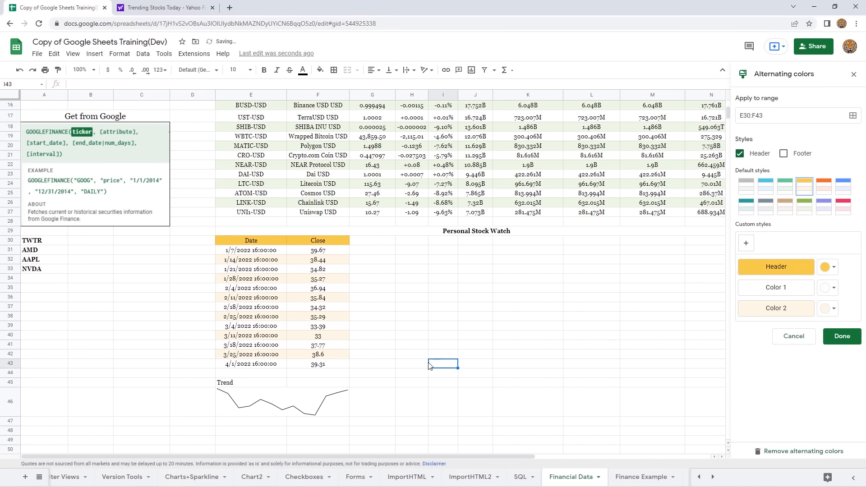
Step: Review the sparkline formula and the table's first date and closing price, and close the alternating colors settings
{"action": "left_click", "coordinate": [273, 406]}
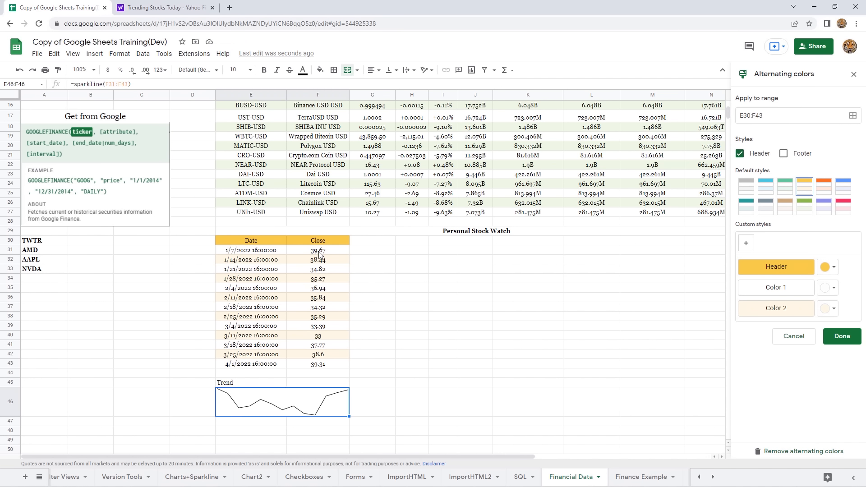
{"action": "left_click", "coordinate": [268, 255]}
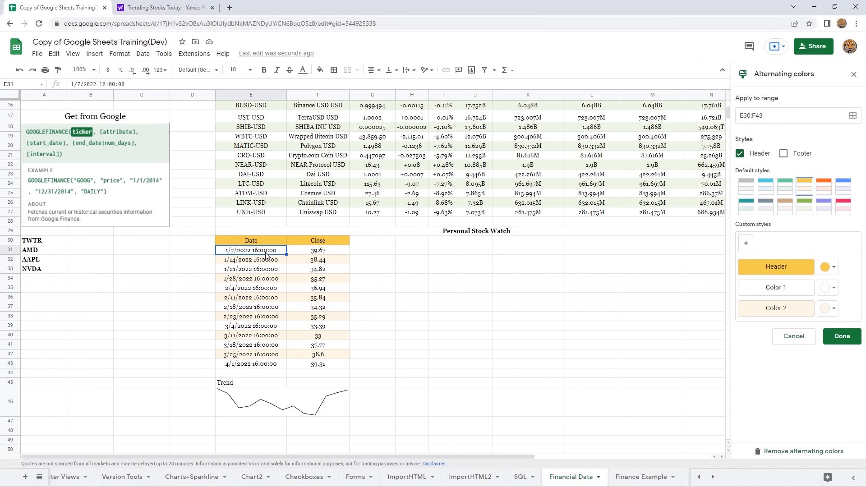
{"action": "left_click", "coordinate": [319, 253]}
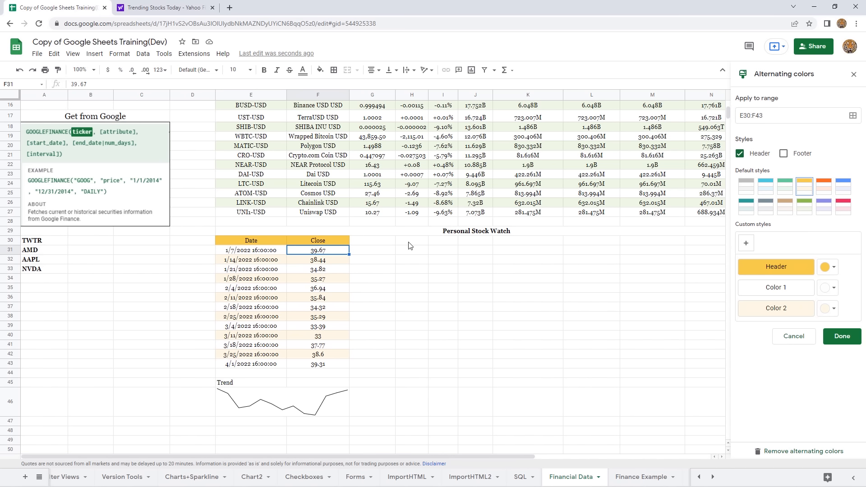
{"action": "left_click", "coordinate": [854, 75]}
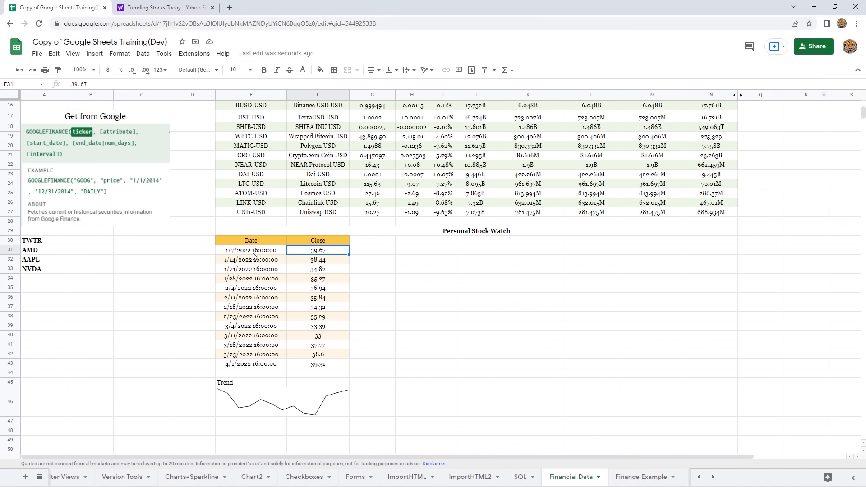
{"action": "left_click", "coordinate": [256, 252]}
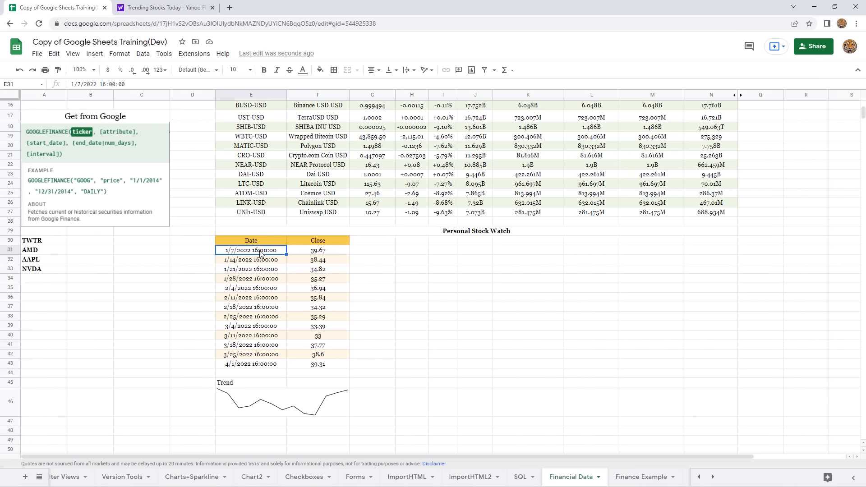
{"action": "left_click", "coordinate": [415, 242]}
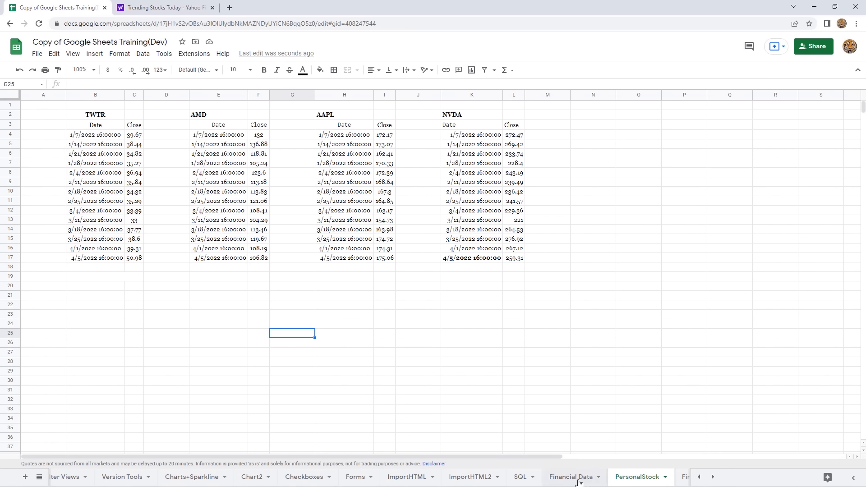
Step: Review the GOOGLEFINANCE formulas behind the TWTR, AMD, AAPL and NVDA tables on the PersonalStock sheet
{"action": "left_click", "coordinate": [573, 477]}
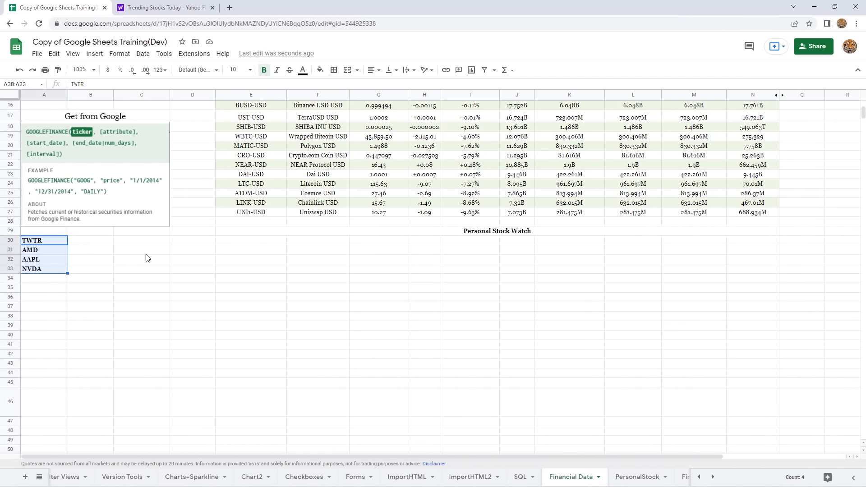
{"action": "left_click", "coordinate": [640, 482]}
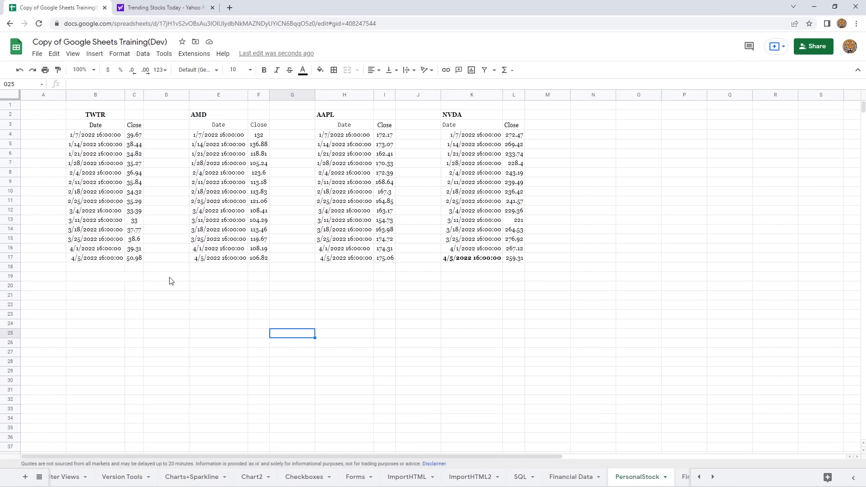
{"action": "left_click", "coordinate": [101, 126]}
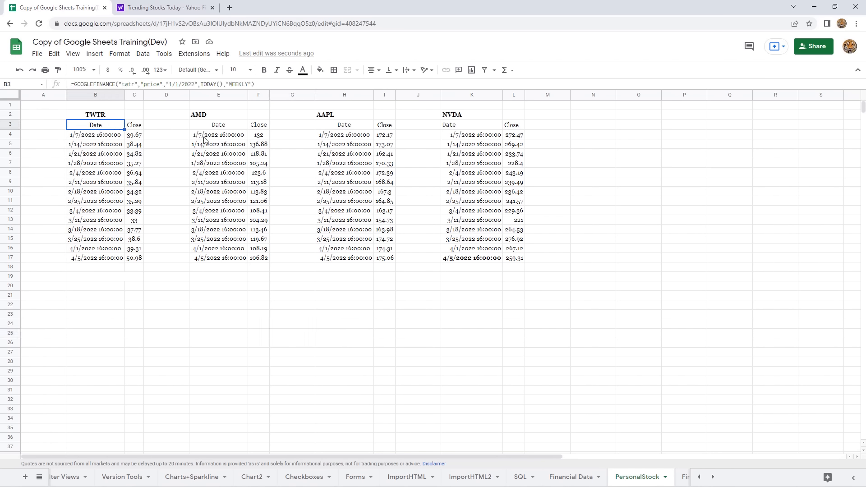
{"action": "left_click", "coordinate": [221, 126]}
{"action": "left_click", "coordinate": [348, 127]}
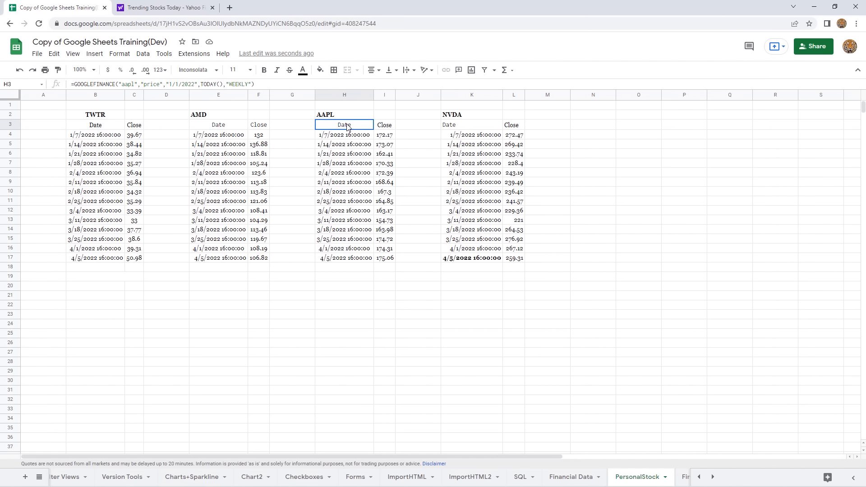
{"action": "left_click", "coordinate": [468, 126]}
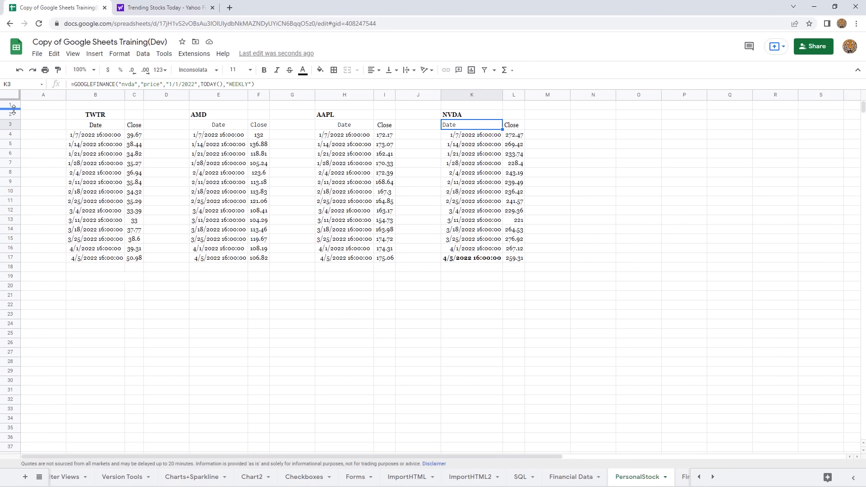
Step: Increase row 1 to about three times its height and merge B1:C1, E1:F1, H1:I1 and K1:L1 above the stock tables
{"action": "left_click_drag", "start_coordinate": [13, 110], "coordinate": [14, 131]}
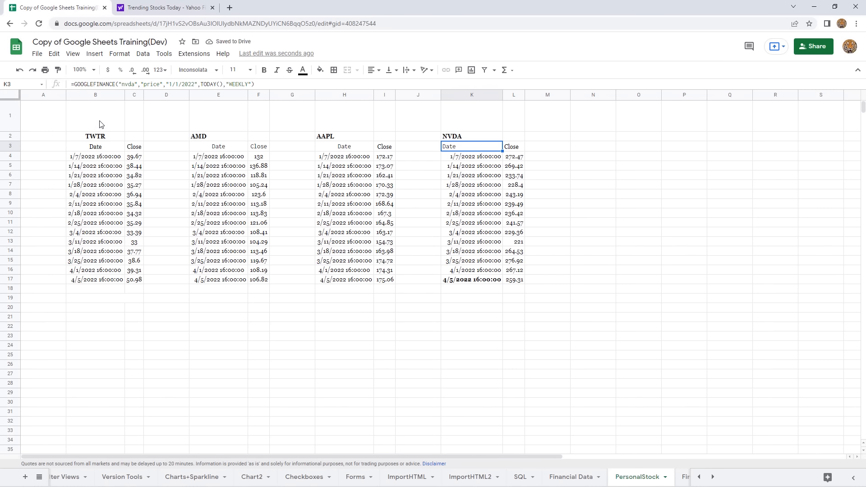
{"action": "left_click_drag", "start_coordinate": [100, 125], "coordinate": [134, 122]}
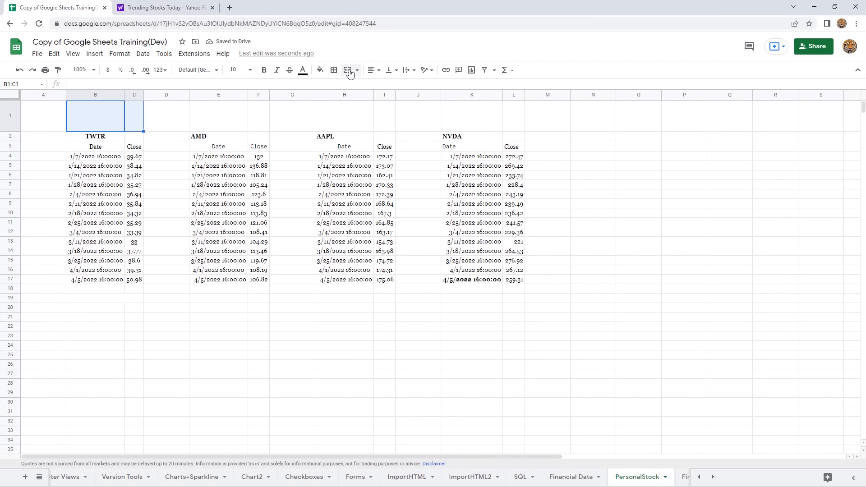
{"action": "left_click", "coordinate": [348, 70]}
{"action": "left_click_drag", "start_coordinate": [225, 125], "coordinate": [255, 122]}
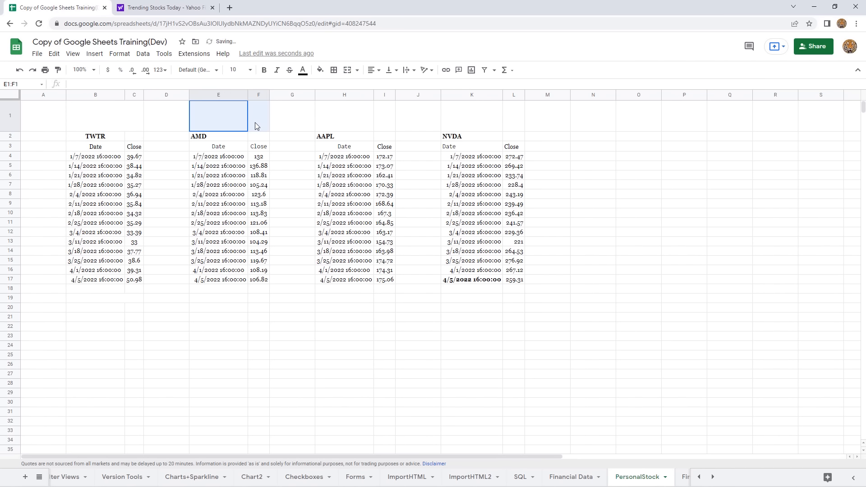
{"action": "left_click", "coordinate": [350, 74]}
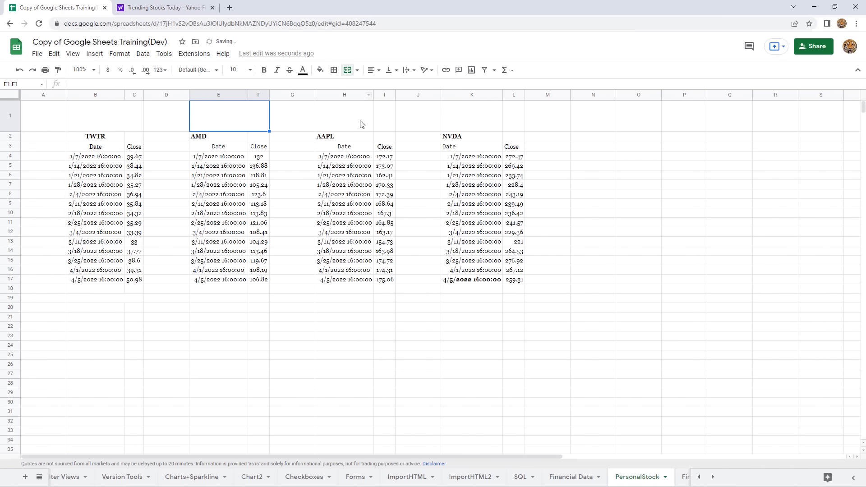
{"action": "left_click_drag", "start_coordinate": [361, 124], "coordinate": [377, 120]}
{"action": "left_click", "coordinate": [348, 75]}
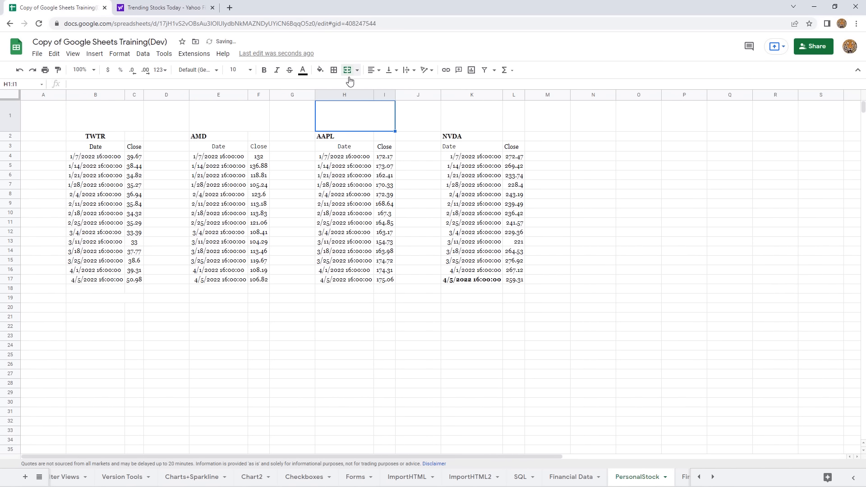
{"action": "left_click_drag", "start_coordinate": [470, 124], "coordinate": [510, 125]}
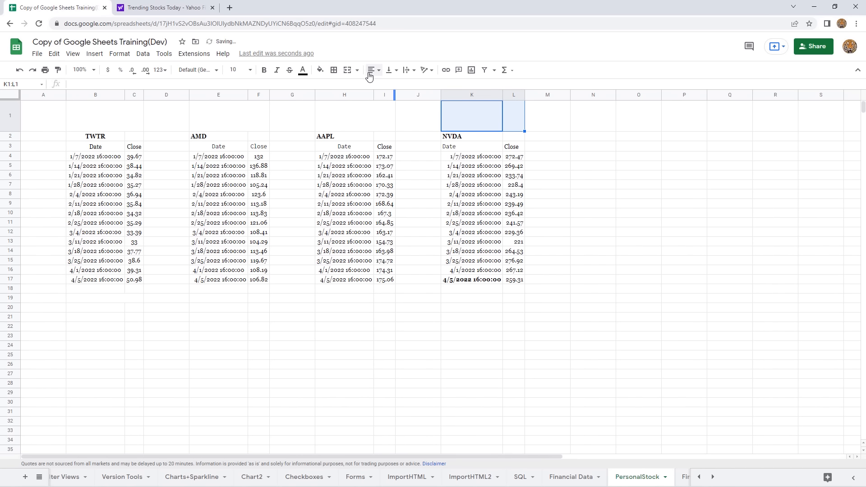
{"action": "left_click", "coordinate": [348, 72]}
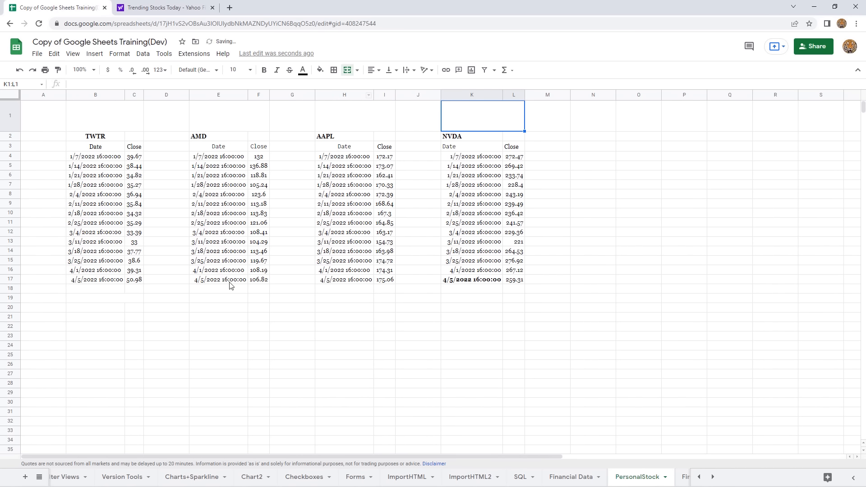
Step: Inspect the last date entries of the TWTR and NVDA tables and the cells beneath them
{"action": "left_click", "coordinate": [93, 283]}
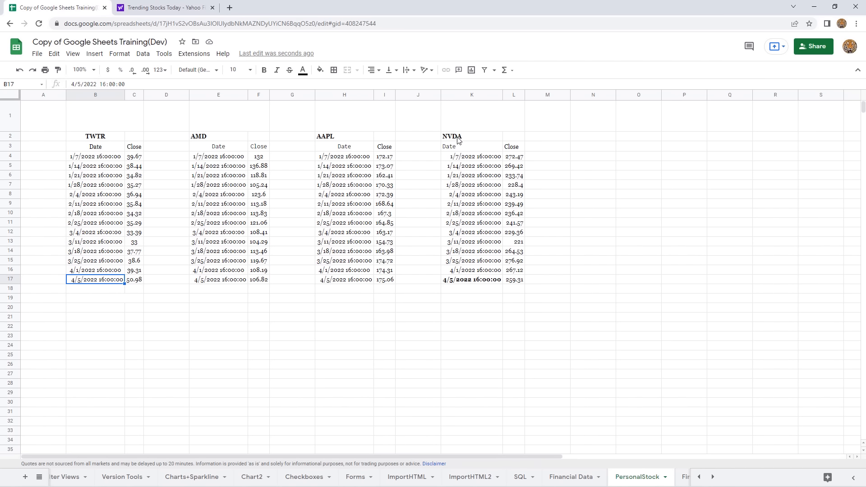
{"action": "left_click", "coordinate": [472, 291]}
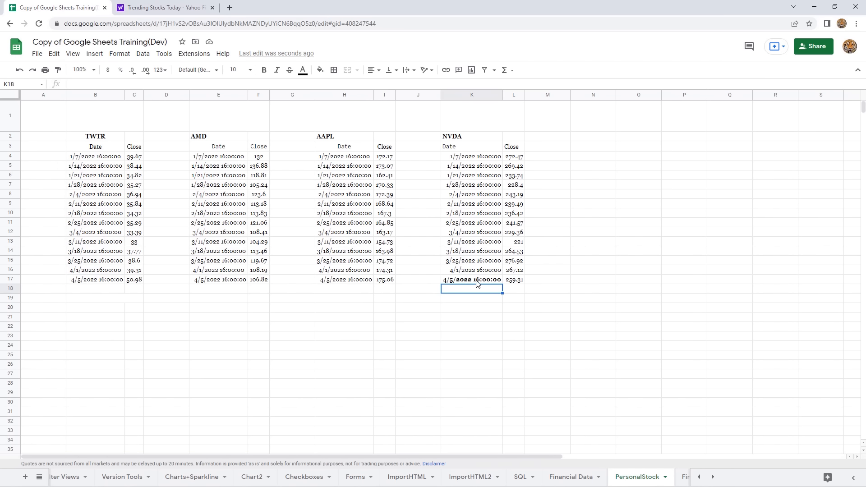
{"action": "left_click", "coordinate": [480, 282]}
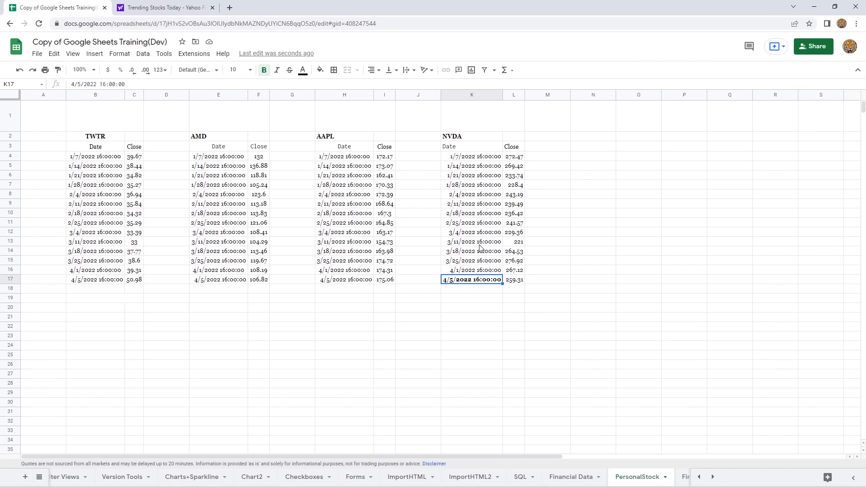
{"action": "left_click", "coordinate": [103, 291]}
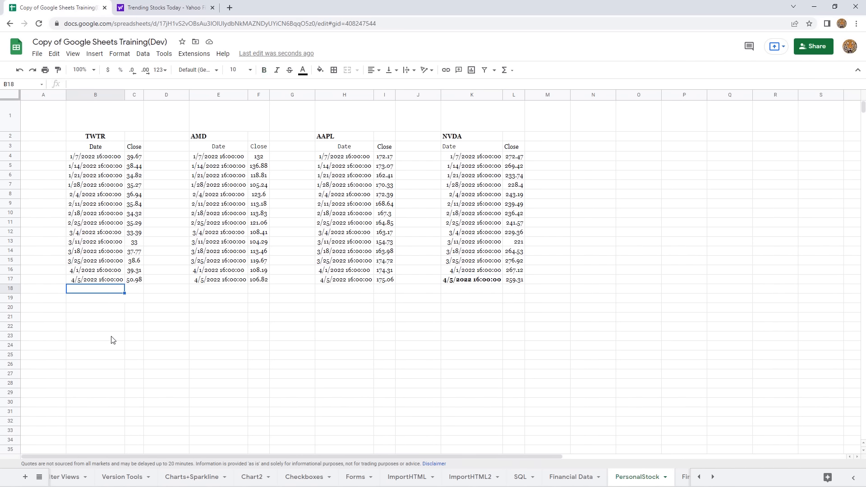
Step: Unmerge cells B19:C19 below the TWTR table
{"action": "left_click", "coordinate": [99, 299]}
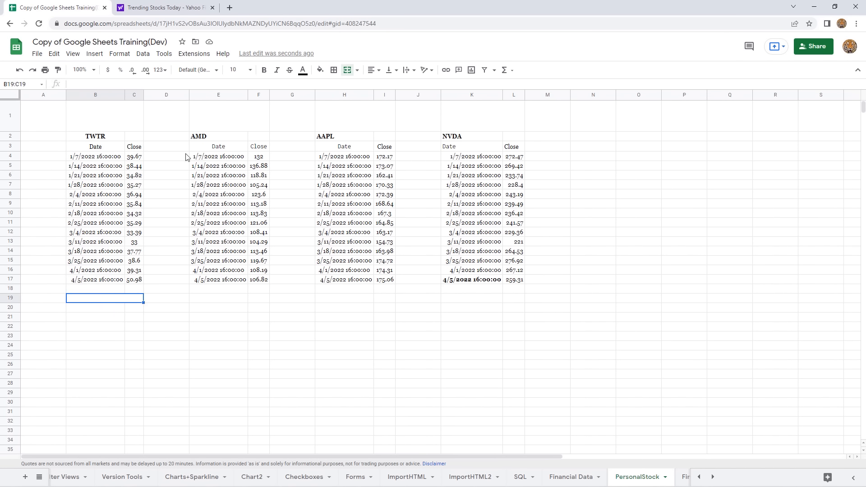
{"action": "left_click", "coordinate": [348, 70]}
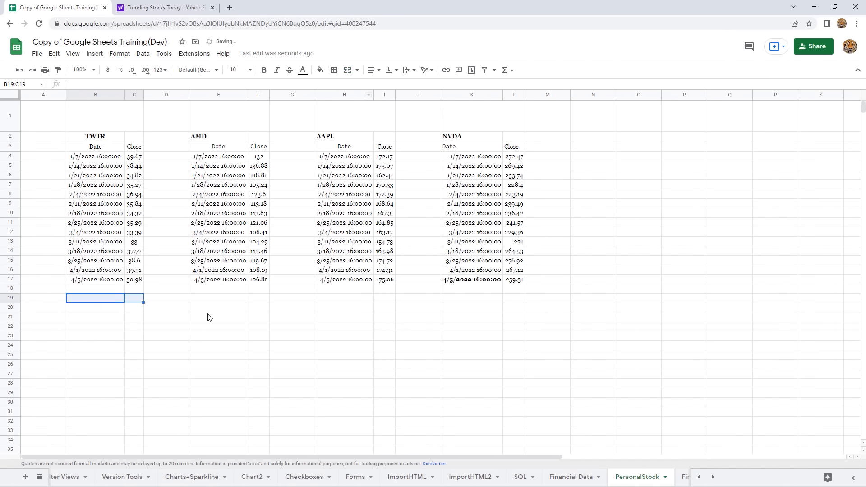
{"action": "left_click", "coordinate": [108, 318]}
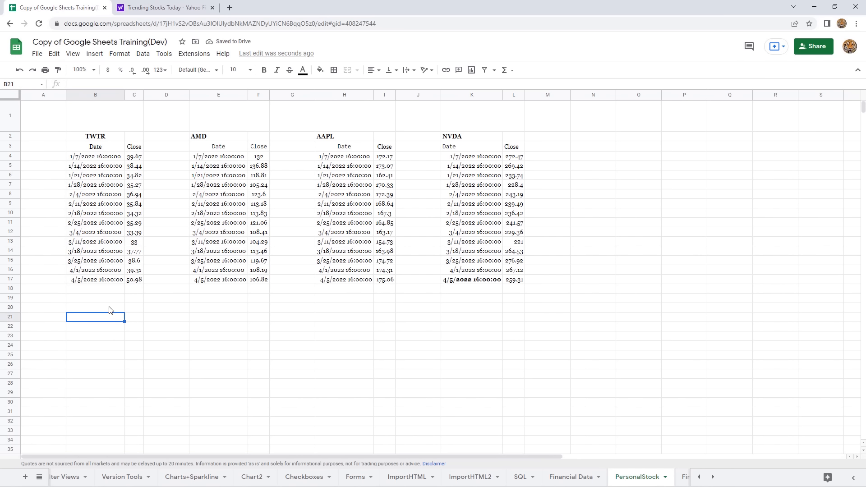
Step: Enter a SPARKLINE formula in merged cell B1:C1 for the TWTR closing prices in C4:C16
{"action": "left_click", "coordinate": [113, 125]}
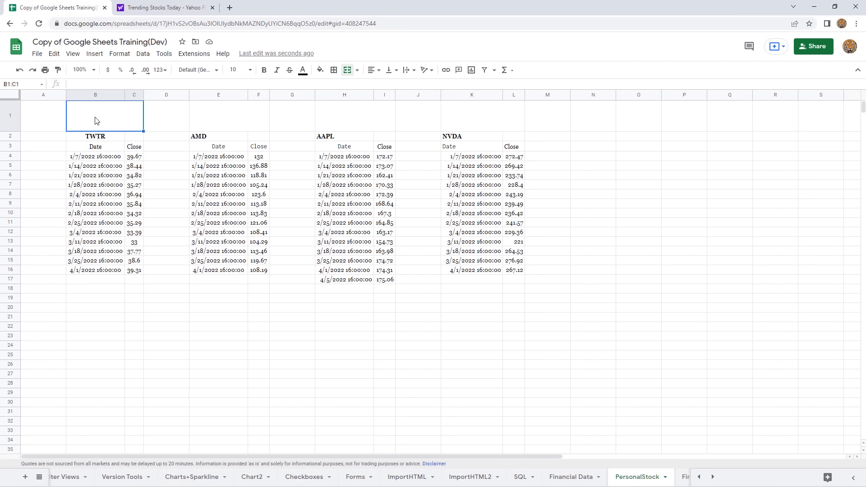
{"action": "type", "text": "=spa"}
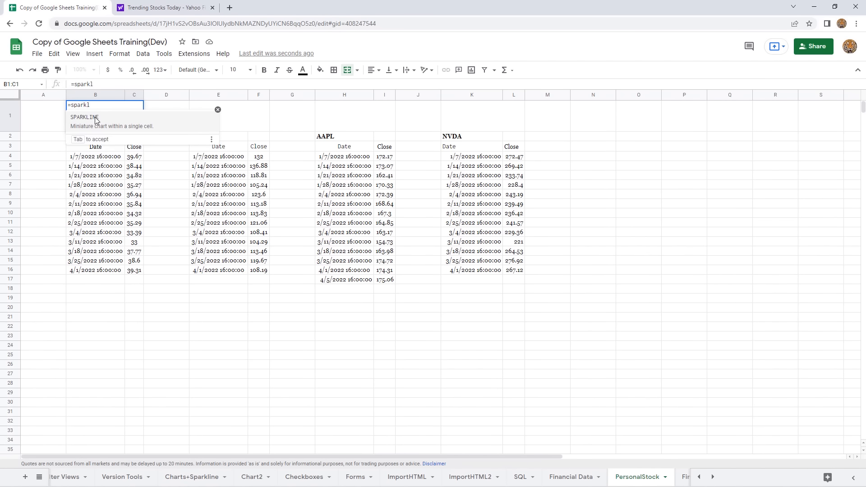
{"action": "type", "text": "rkl"}
{"action": "left_click", "coordinate": [95, 118]}
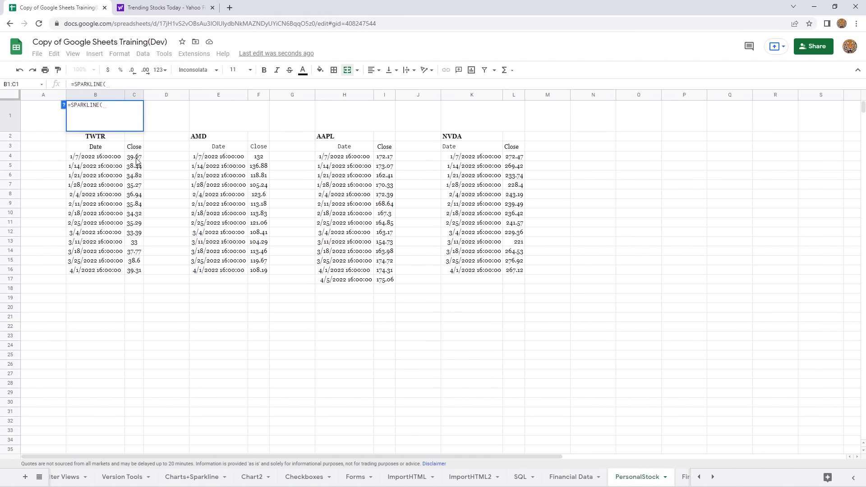
{"action": "left_click_drag", "start_coordinate": [137, 161], "coordinate": [135, 271]}
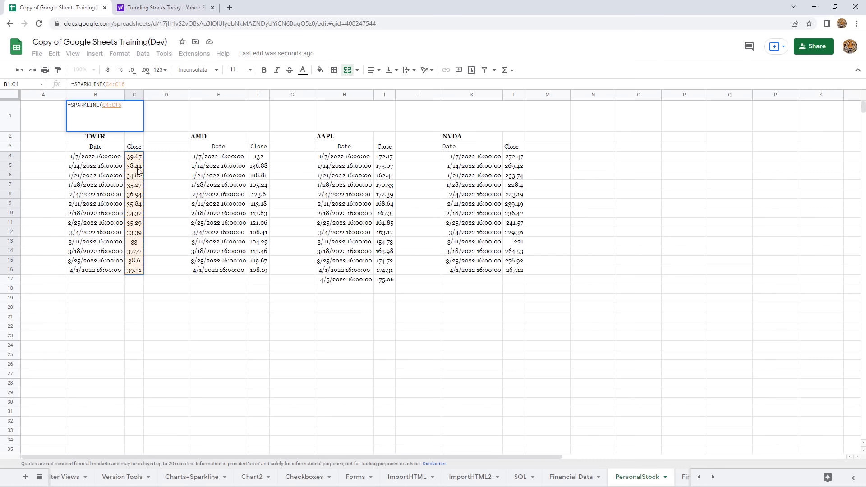
{"action": "key", "text": "Return"}
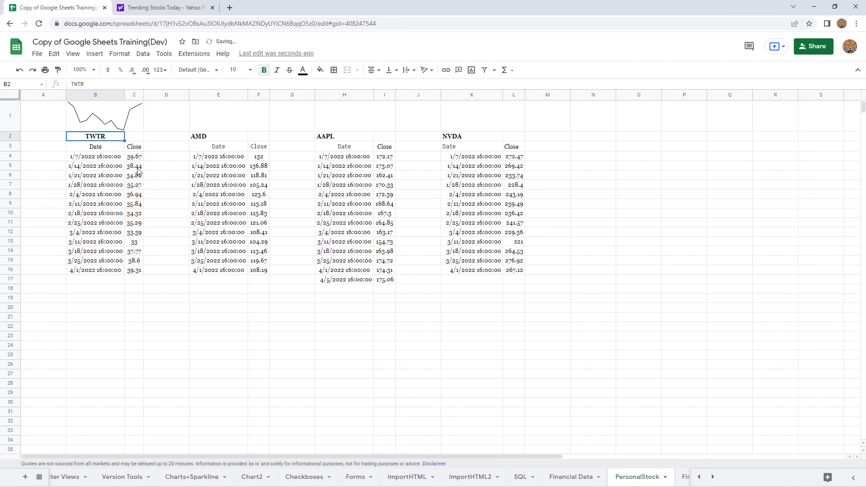
Step: Enter a SPARKLINE formula in merged cell E1:F1 for the AMD closing prices in F4:F16
{"action": "left_click", "coordinate": [227, 123]}
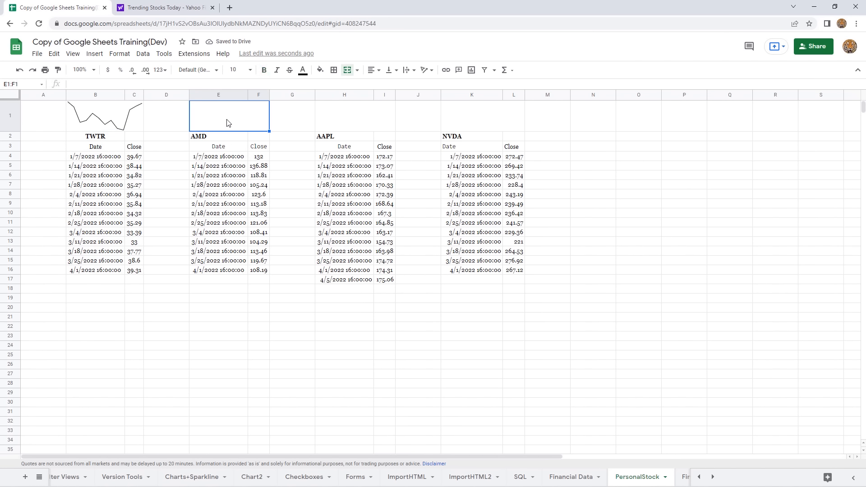
{"action": "type", "text": "=spark"}
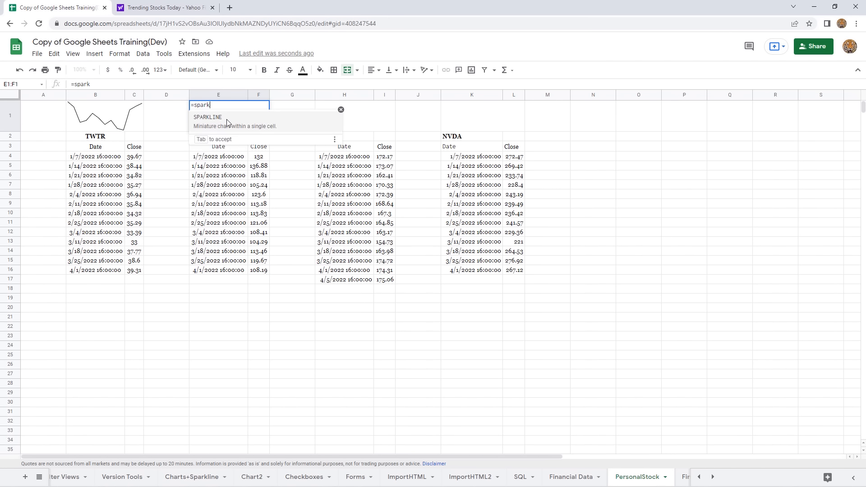
{"action": "key", "text": "Tab"}
{"action": "left_click_drag", "start_coordinate": [264, 161], "coordinate": [258, 270]}
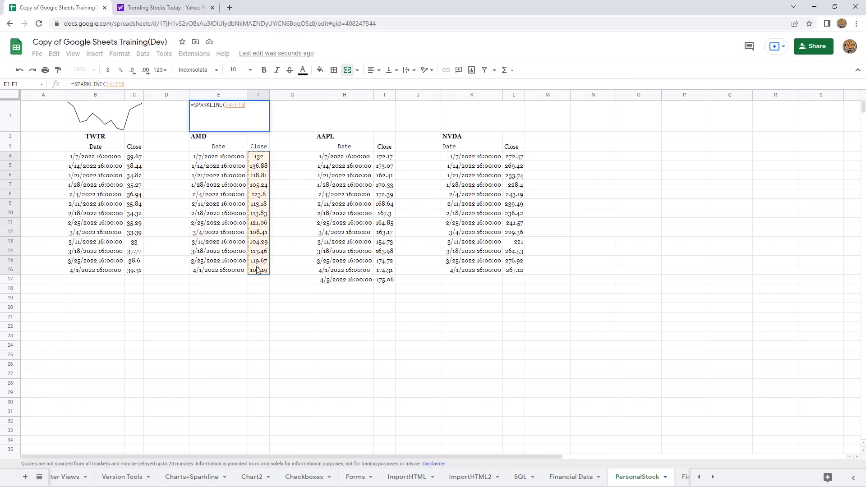
{"action": "key", "text": "Return"}
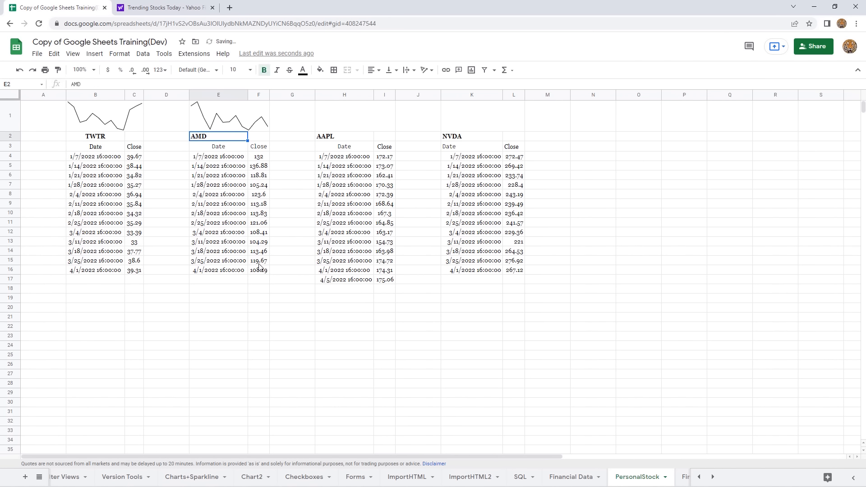
Step: Enter a SPARKLINE formula in merged cell H1:I1 for the AAPL closing prices in I4:I17
{"action": "left_click", "coordinate": [356, 126]}
{"action": "type", "text": "=sparkline"}
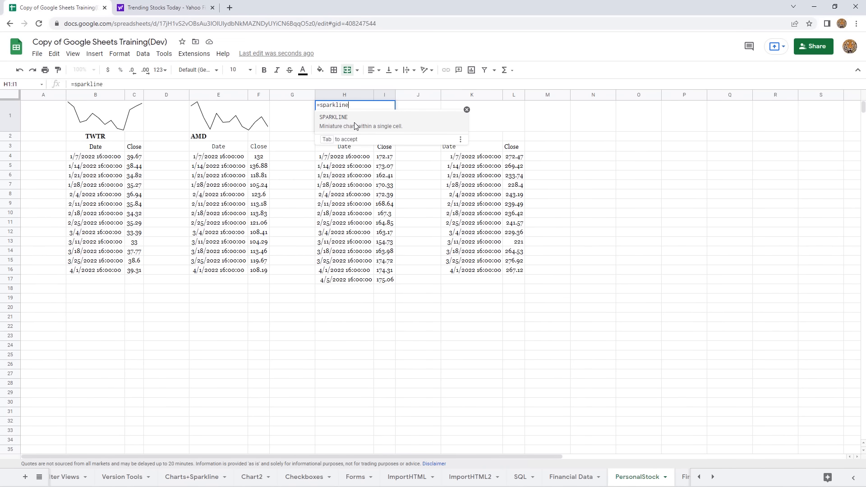
{"action": "key", "text": "Tab"}
{"action": "left_click_drag", "start_coordinate": [389, 160], "coordinate": [384, 282]}
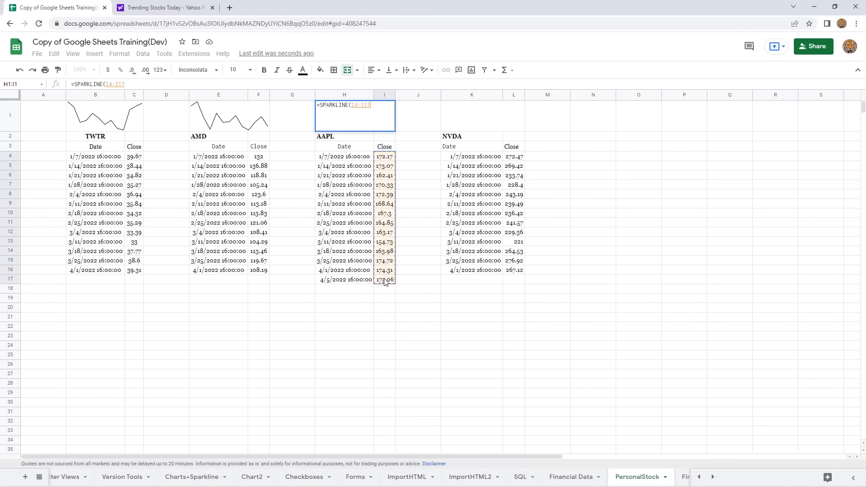
{"action": "key", "text": "Return"}
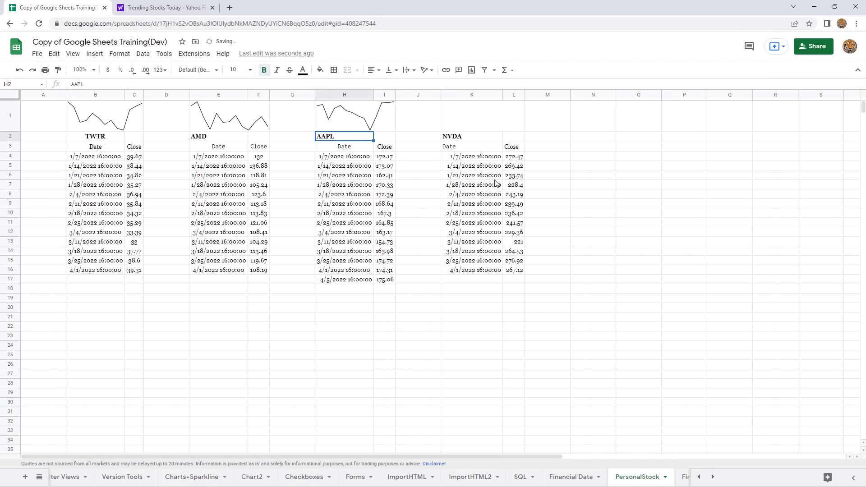
Step: Enter a SPARKLINE formula in merged cell K1:L1 for the NVDA closing prices in L4:L16
{"action": "left_click", "coordinate": [482, 123]}
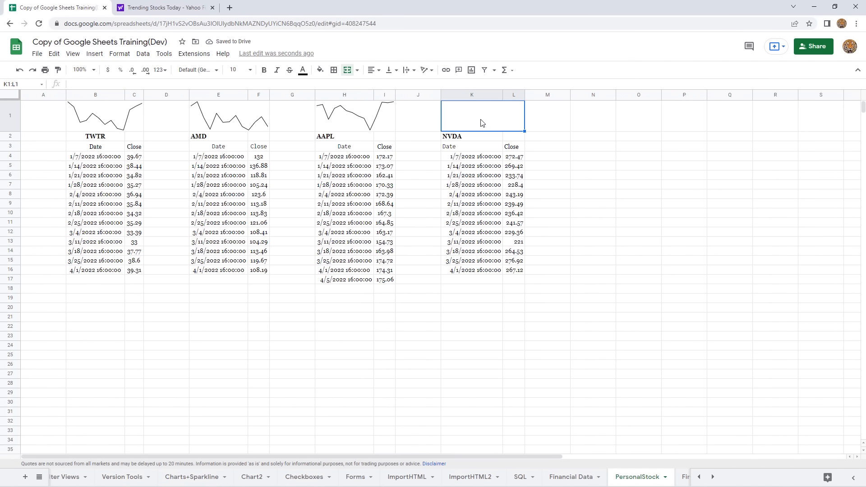
{"action": "type", "text": "=spark"}
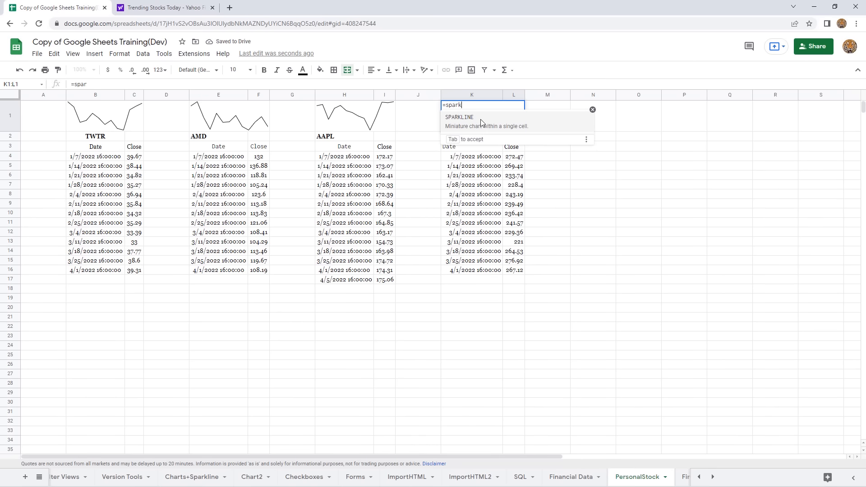
{"action": "left_click", "coordinate": [481, 119]}
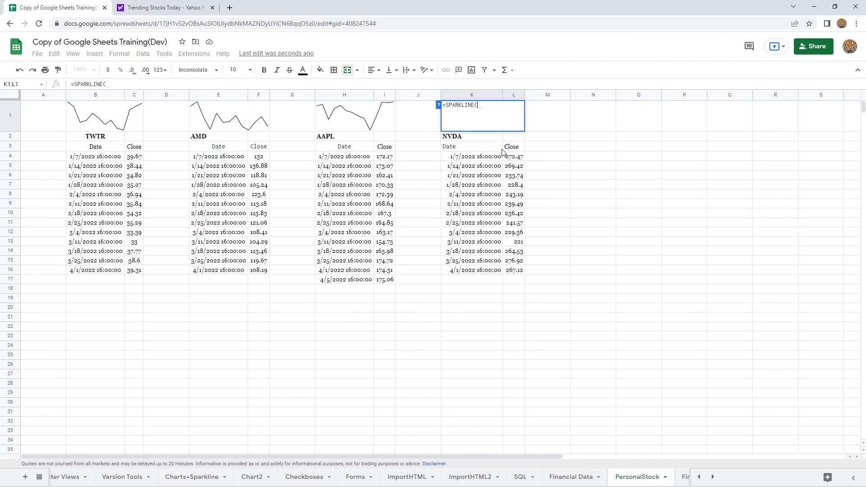
{"action": "left_click_drag", "start_coordinate": [514, 157], "coordinate": [517, 269]}
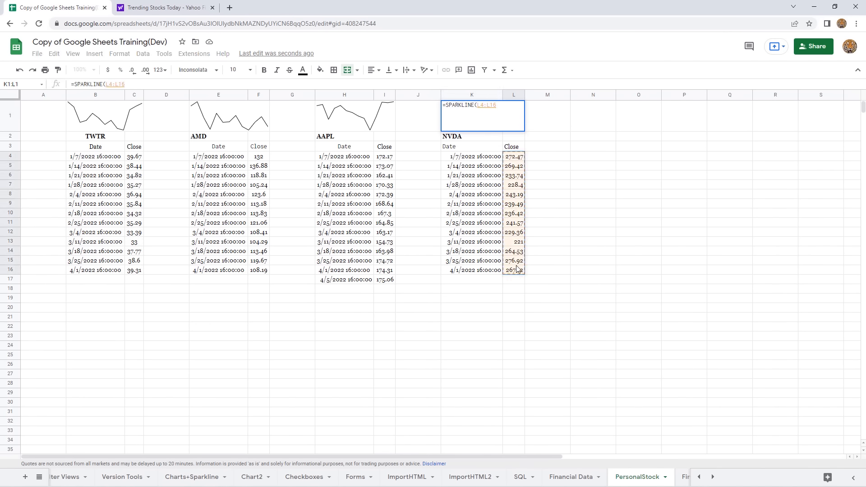
{"action": "key", "text": "Return"}
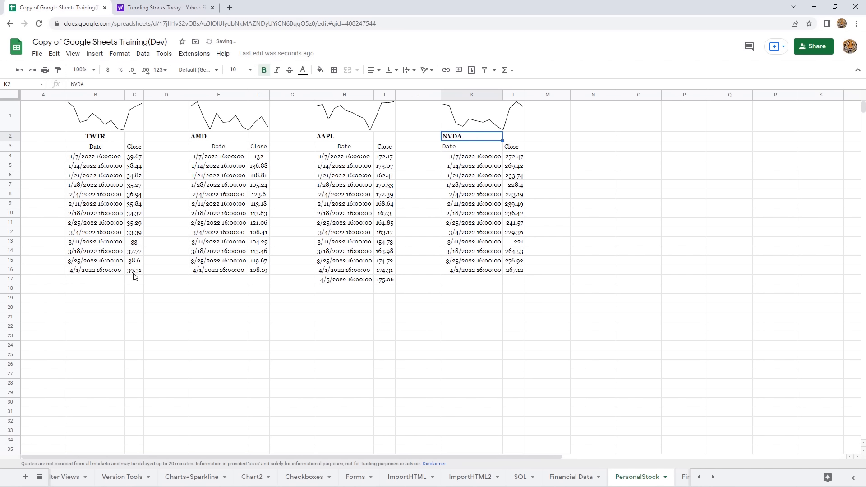
Step: Widen the Close columns C, F, I and L slightly in the four stock tables
{"action": "left_click", "coordinate": [163, 175]}
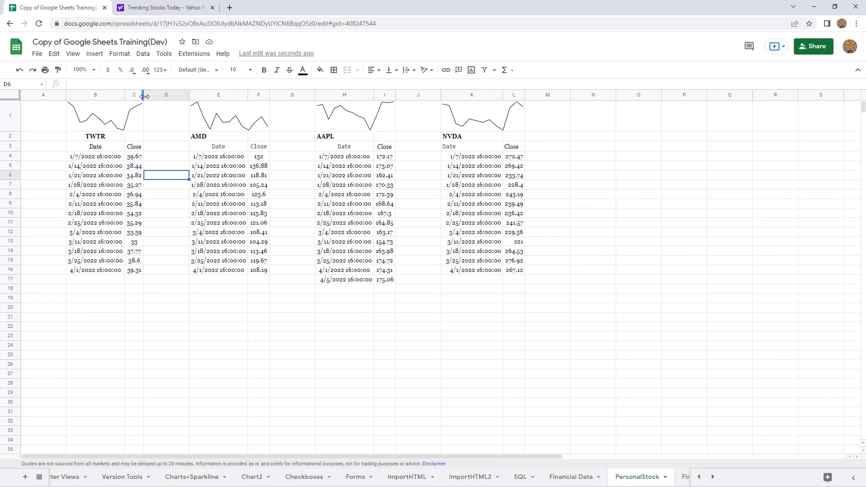
{"action": "left_click_drag", "start_coordinate": [145, 96], "coordinate": [153, 96]}
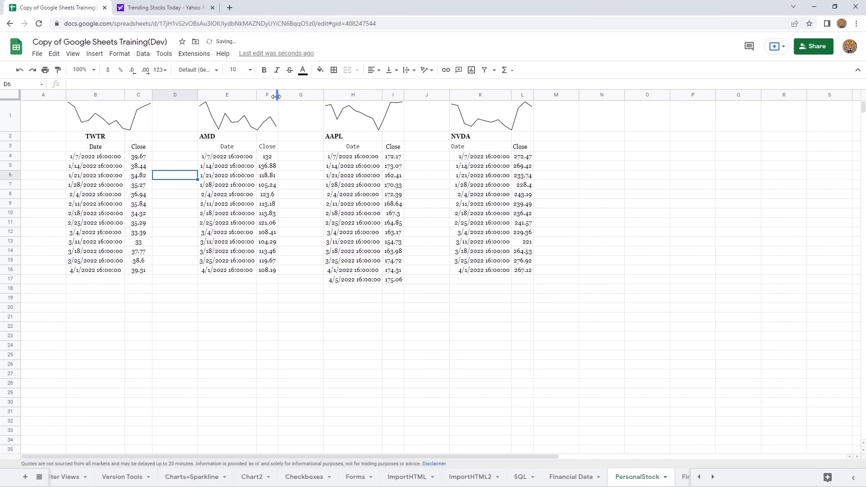
{"action": "left_click_drag", "start_coordinate": [277, 96], "coordinate": [286, 96]}
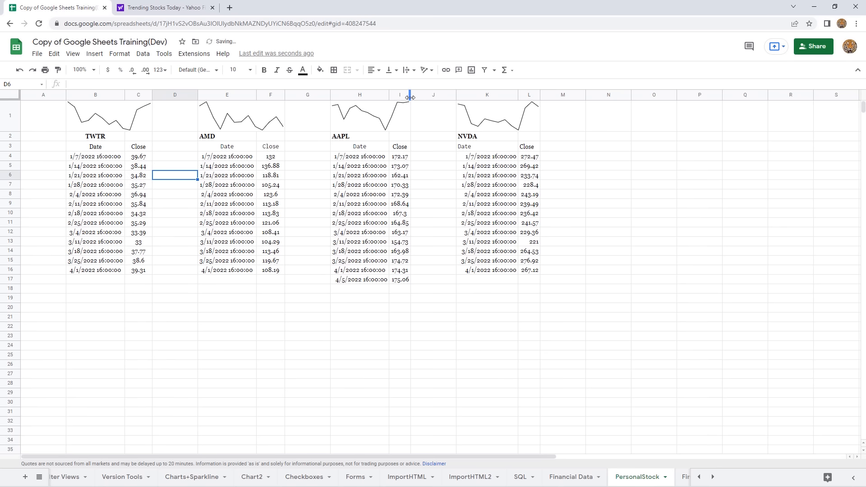
{"action": "left_click_drag", "start_coordinate": [410, 97], "coordinate": [421, 97]}
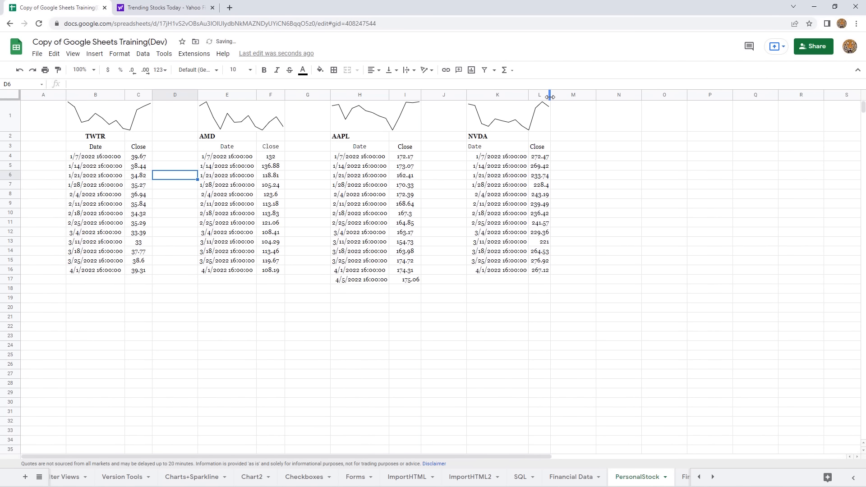
{"action": "left_click_drag", "start_coordinate": [550, 96], "coordinate": [564, 97]}
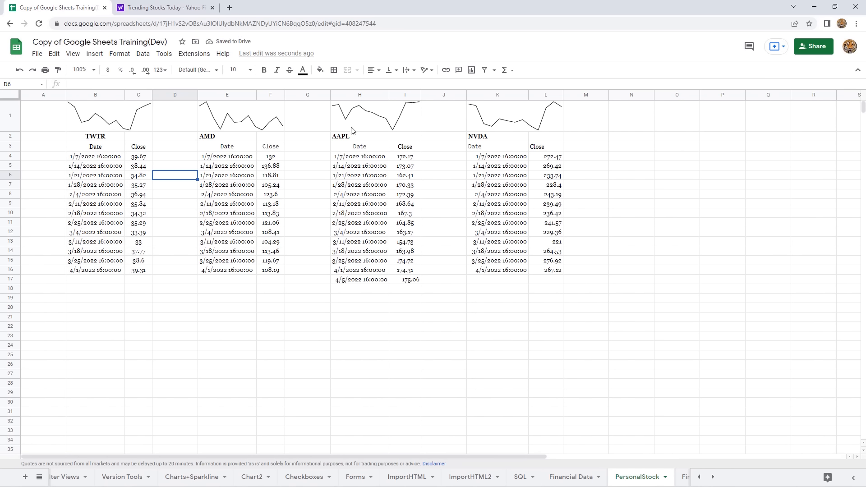
{"action": "left_click", "coordinate": [291, 310]}
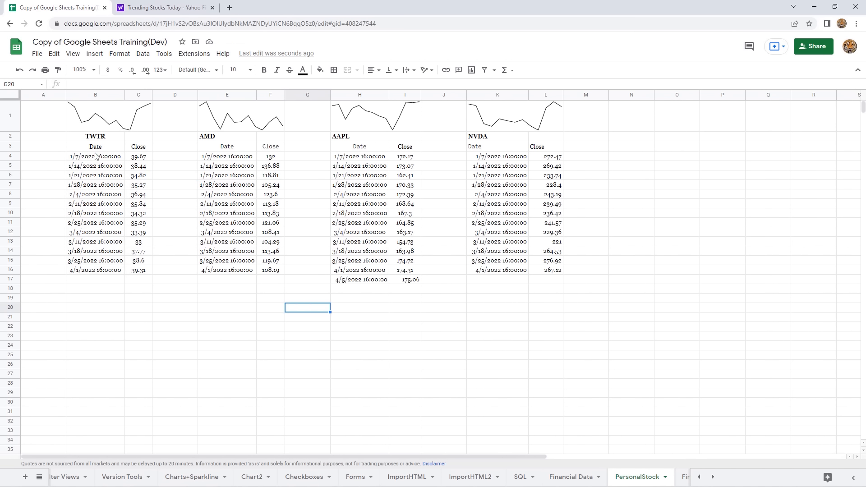
Step: Apply the yellow default alternating colors style with a header to the TWTR table in B3:C16
{"action": "left_click_drag", "start_coordinate": [79, 151], "coordinate": [140, 270]}
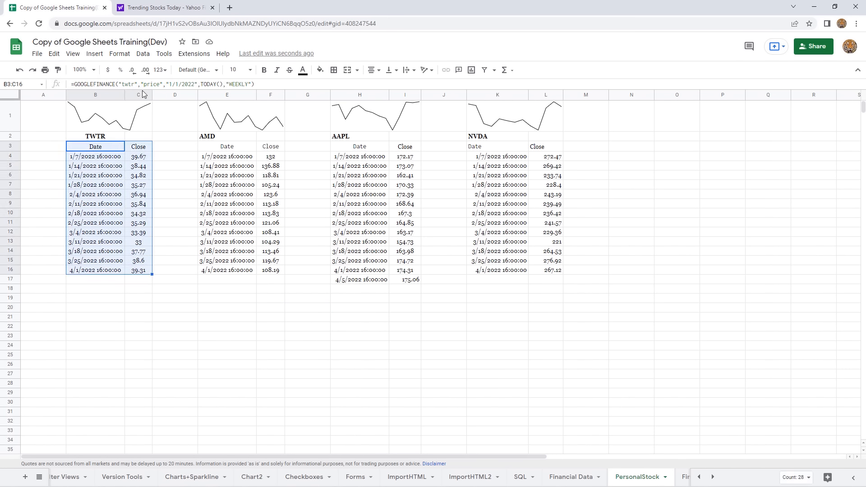
{"action": "left_click", "coordinate": [119, 54]}
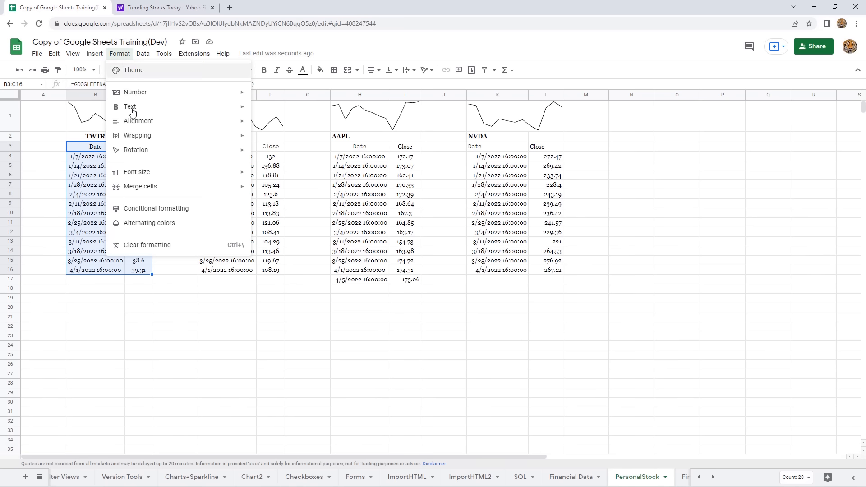
{"action": "left_click", "coordinate": [191, 228]}
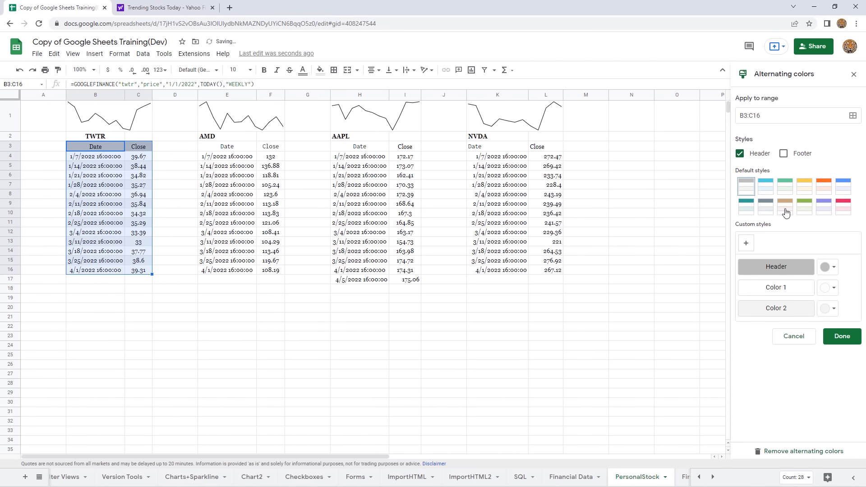
{"action": "left_click", "coordinate": [807, 191]}
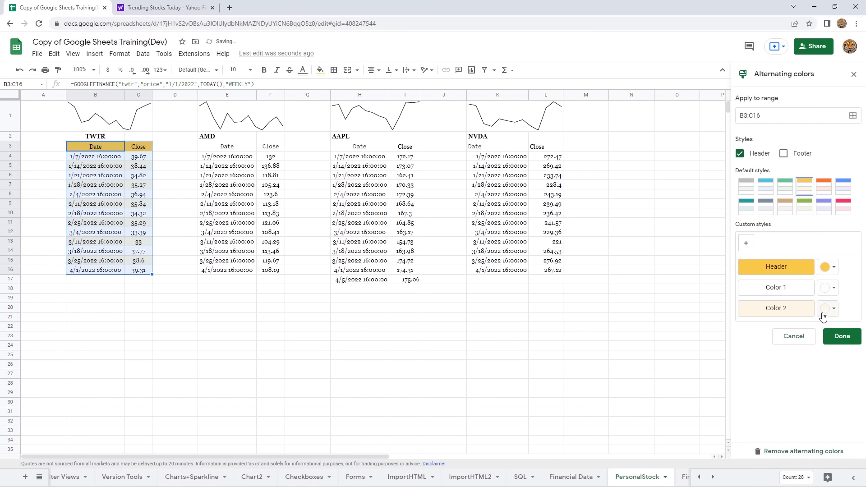
{"action": "left_click", "coordinate": [843, 336]}
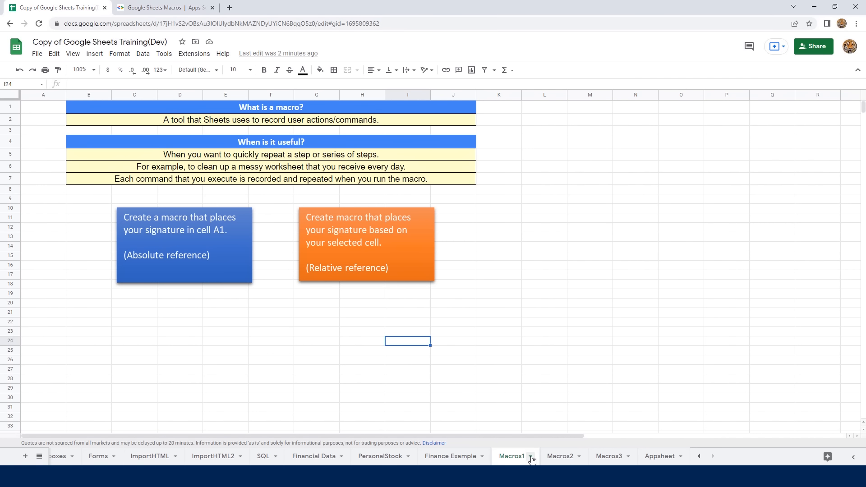
Step: Review the Macros2 and Macros3 sheets, and check the available macro commands from the Macros1 sheet
{"action": "left_click", "coordinate": [561, 457]}
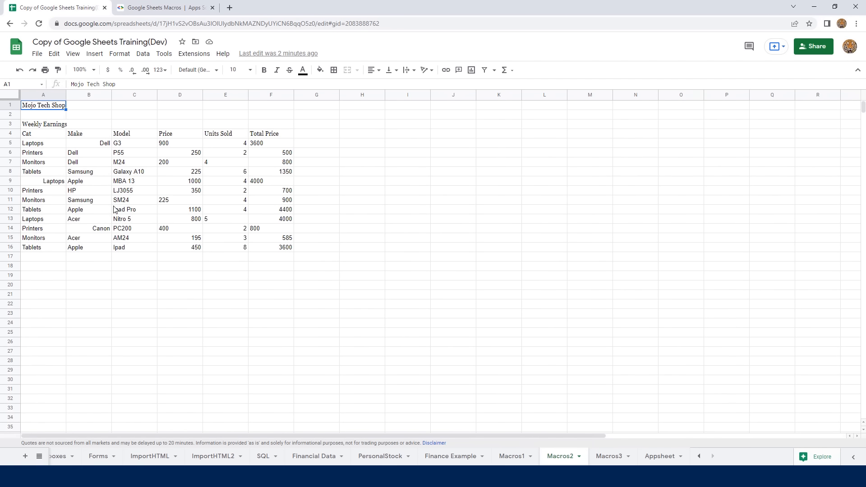
{"action": "left_click", "coordinate": [609, 458]}
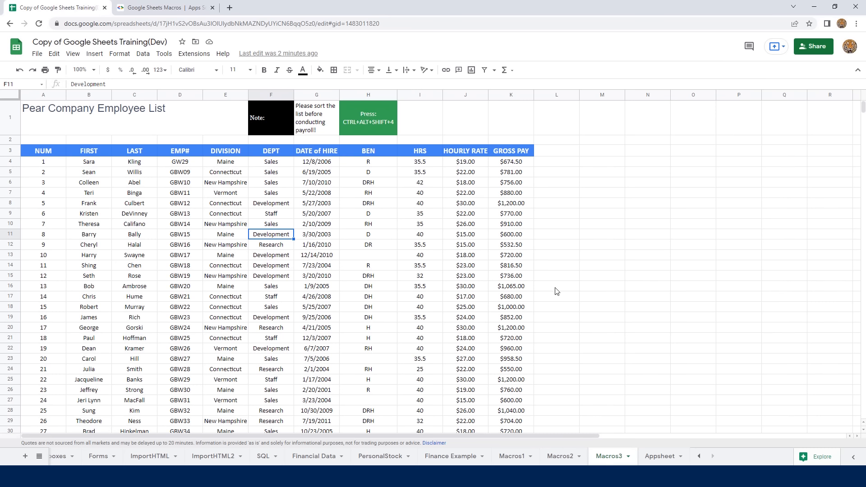
{"action": "left_click", "coordinate": [513, 457]}
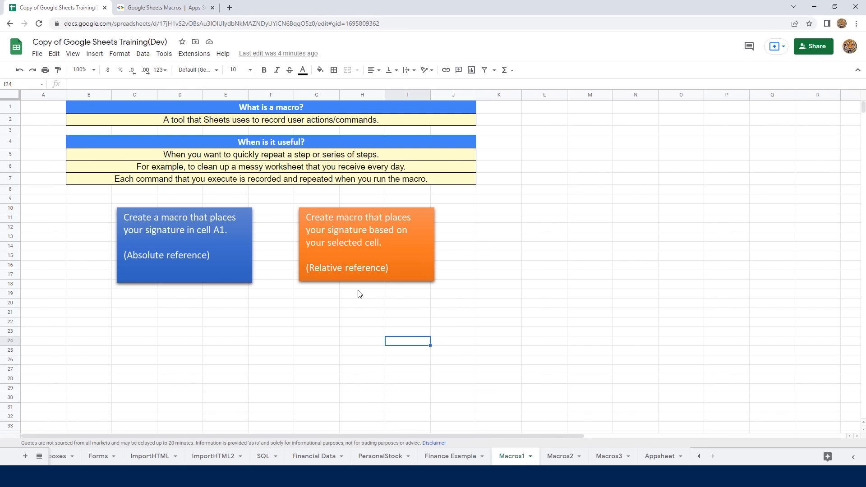
{"action": "left_click", "coordinate": [197, 56]}
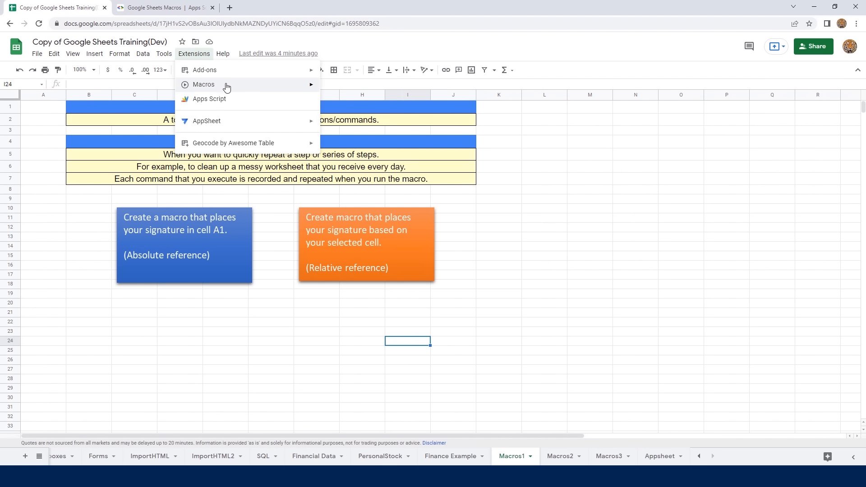
{"action": "mouse_move", "coordinate": [232, 88]}
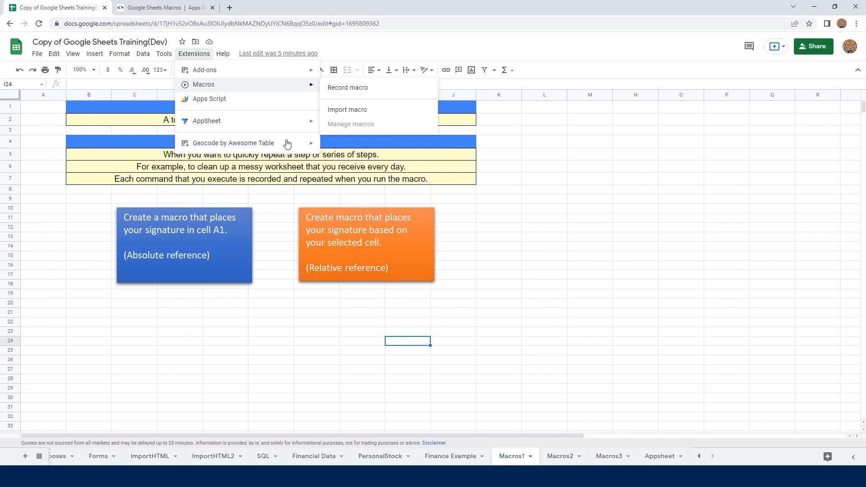
Step: Examine the absolute-reference and relative-reference macro task boxes on the Macros1 sheet
{"action": "left_click", "coordinate": [177, 237]}
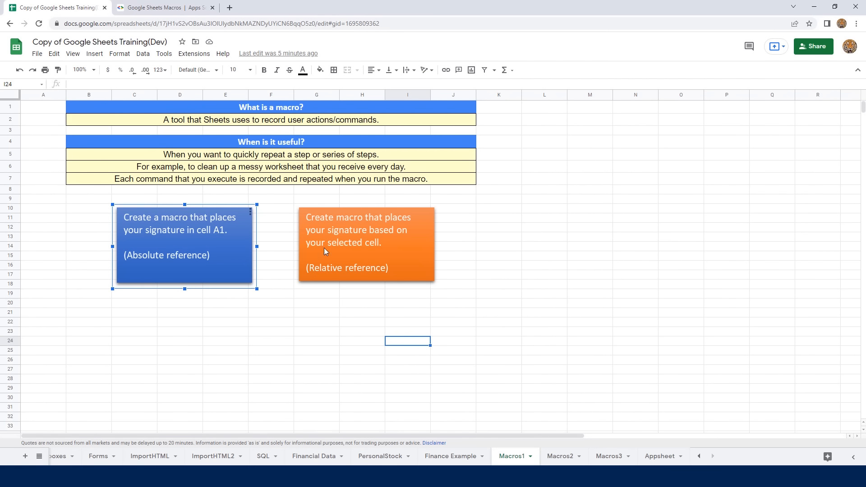
{"action": "left_click", "coordinate": [370, 243]}
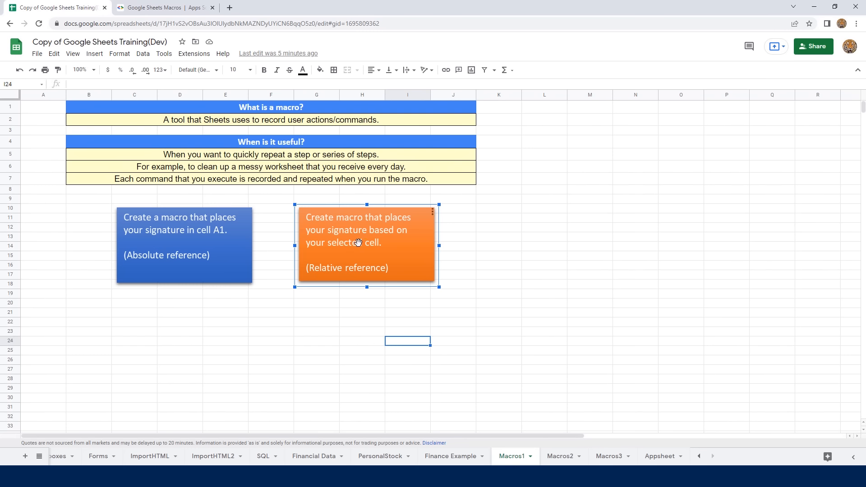
{"action": "left_click", "coordinate": [215, 242]}
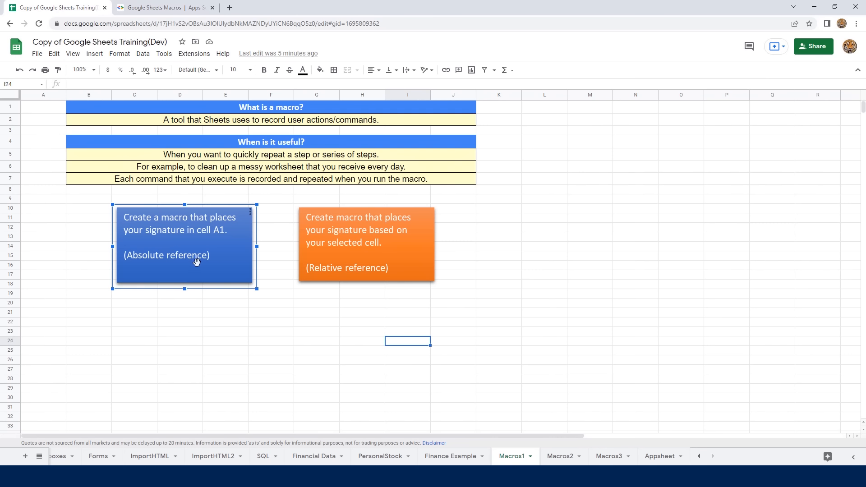
{"action": "left_click", "coordinate": [359, 247]}
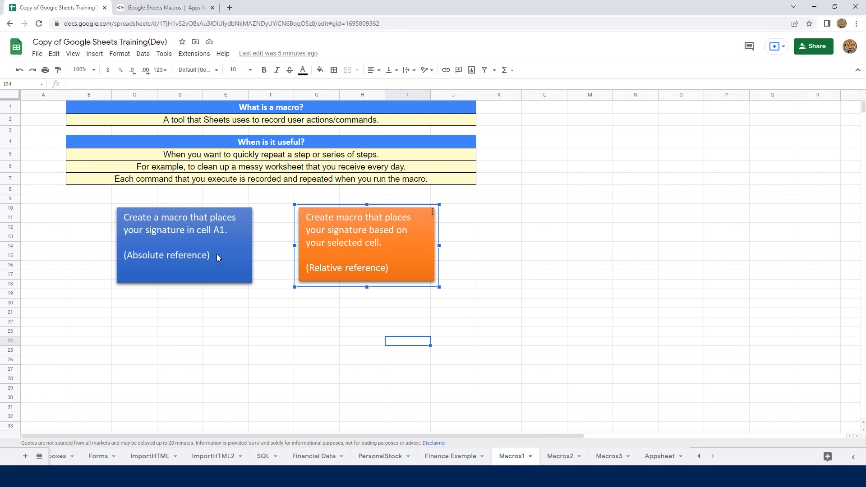
{"action": "left_click", "coordinate": [200, 257]}
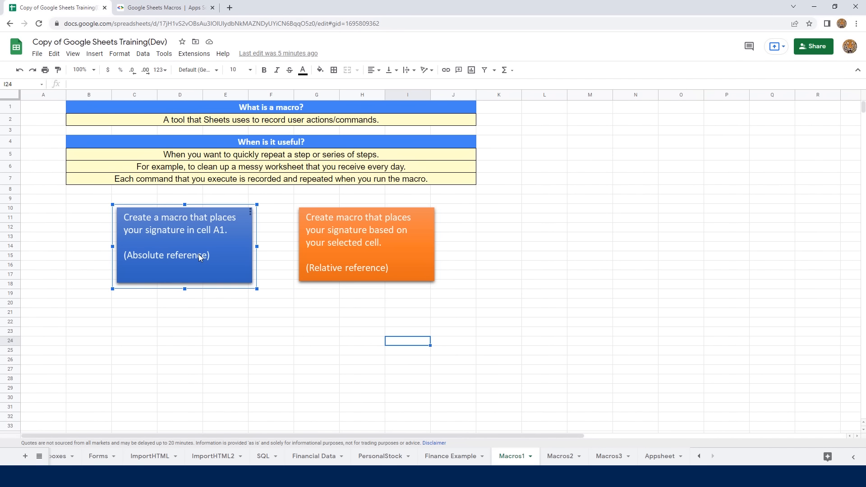
{"action": "left_click", "coordinate": [362, 259]}
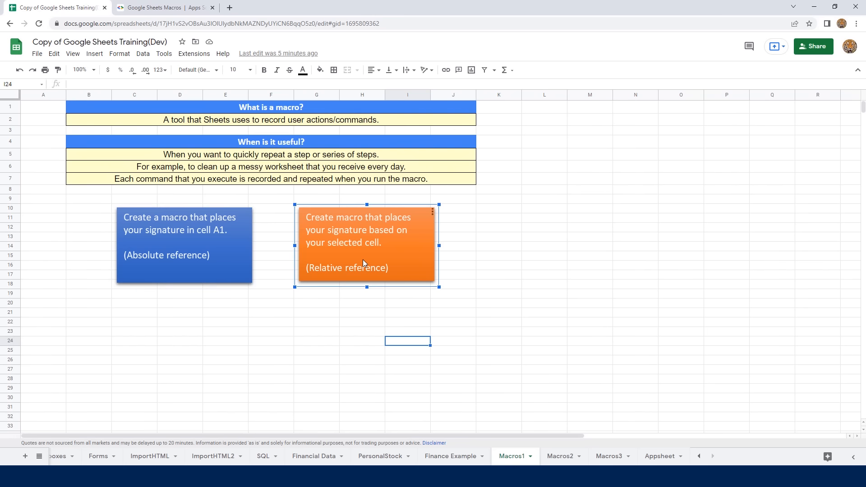
{"action": "left_click", "coordinate": [188, 322]}
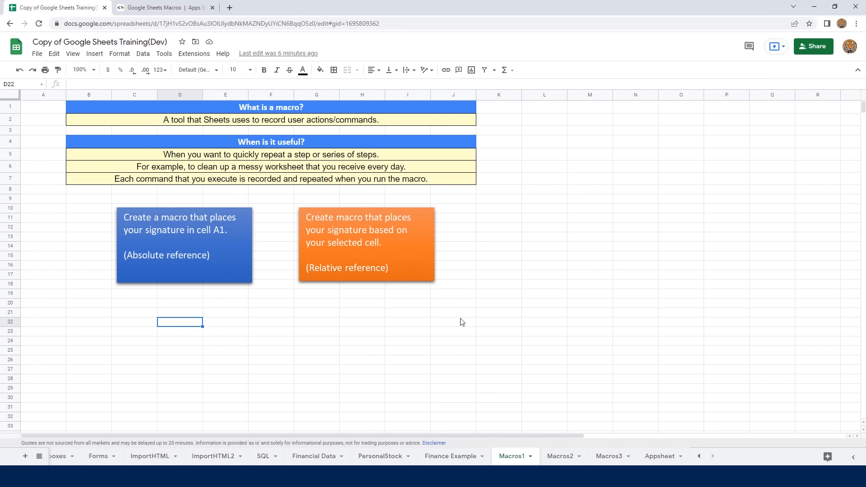
{"action": "left_click", "coordinate": [546, 181]}
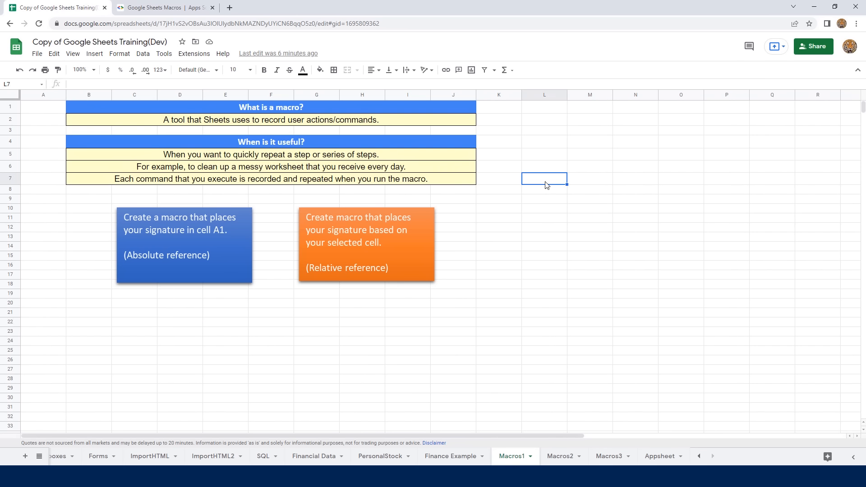
{"action": "left_click", "coordinate": [537, 210]}
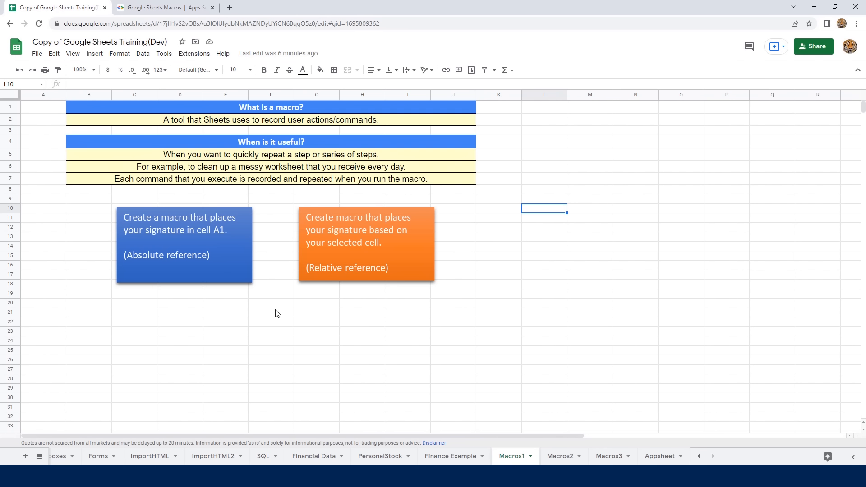
{"action": "left_click", "coordinate": [46, 111]}
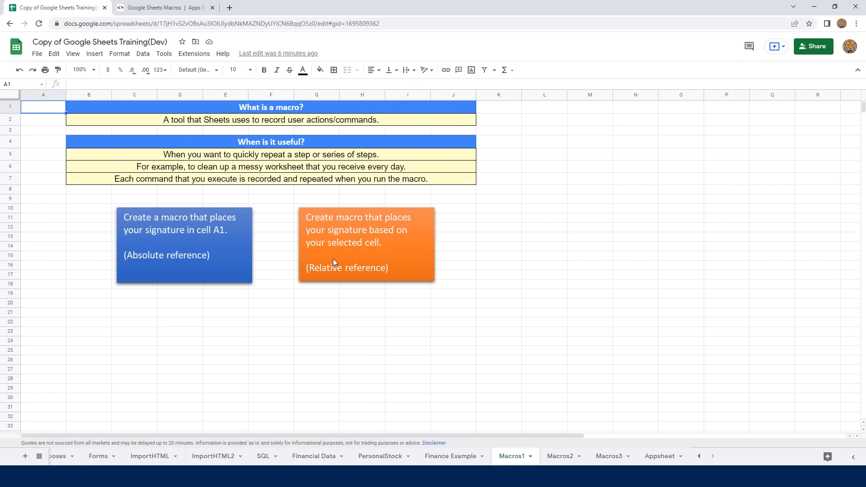
{"action": "left_click", "coordinate": [560, 165]}
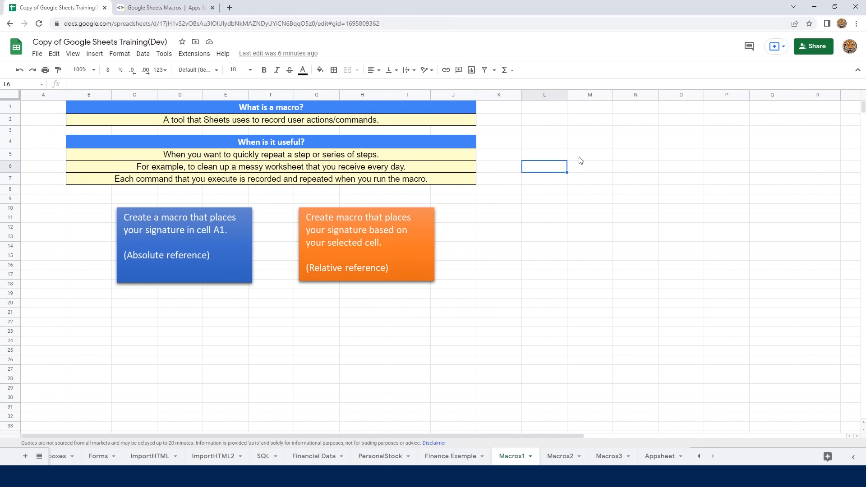
{"action": "left_click", "coordinate": [582, 156]}
{"action": "left_click", "coordinate": [594, 199]}
{"action": "left_click", "coordinate": [532, 238]}
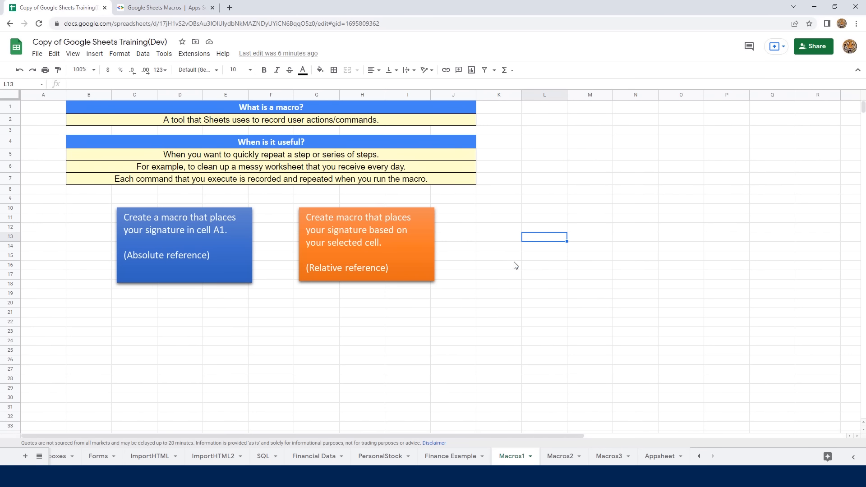
{"action": "left_click", "coordinate": [403, 336]}
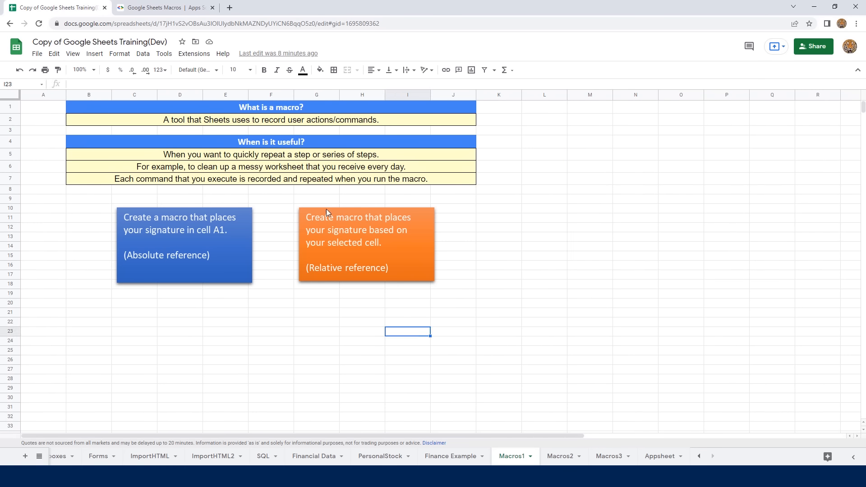
{"action": "left_click", "coordinate": [200, 54]}
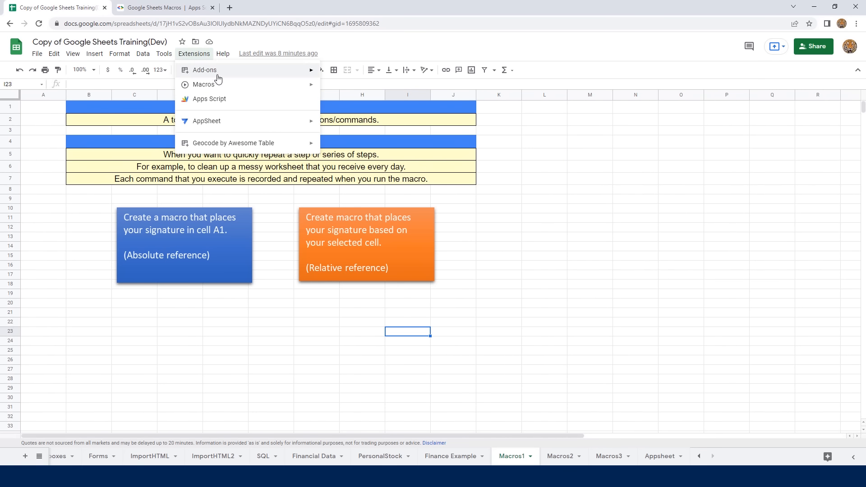
{"action": "mouse_move", "coordinate": [236, 86]}
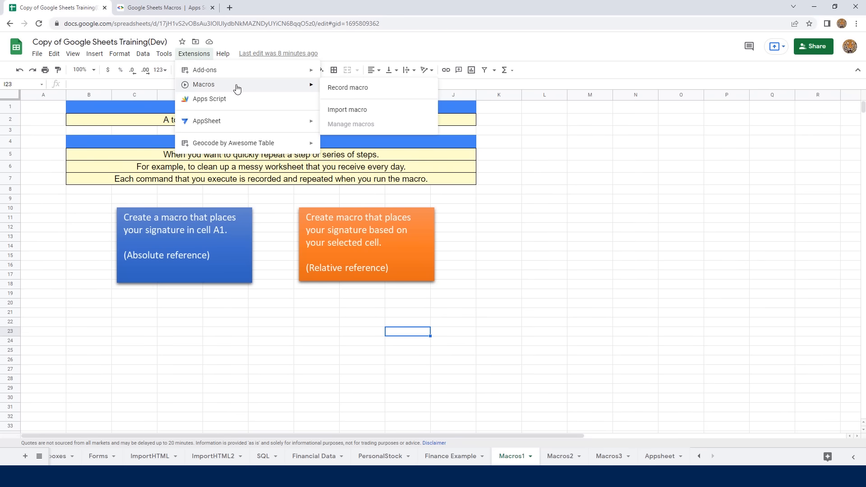
{"action": "left_click", "coordinate": [353, 90]}
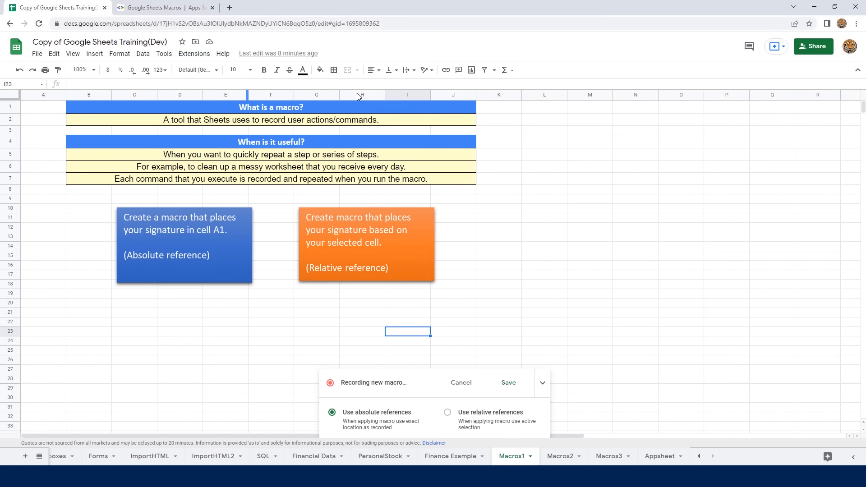
{"action": "key", "text": "ctrl+a"}
{"action": "left_click", "coordinate": [428, 378]}
{"action": "left_click", "coordinate": [447, 413]}
{"action": "left_click", "coordinate": [377, 412]}
{"action": "left_click", "coordinate": [461, 385]}
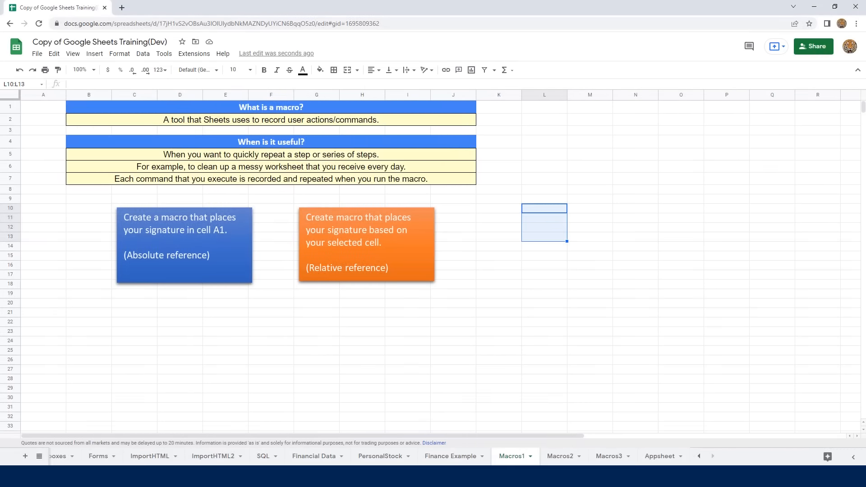
Step: Enter a practice signature in L10:L12 with the person's full name, Learnit, and the formula =today()
{"action": "left_click", "coordinate": [542, 211]}
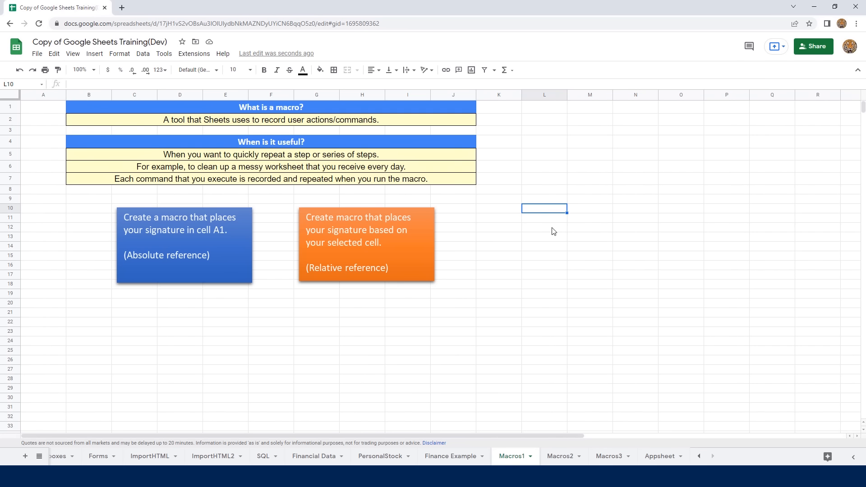
{"action": "type", "text": "Moe Jones"}
{"action": "key", "text": "Return"}
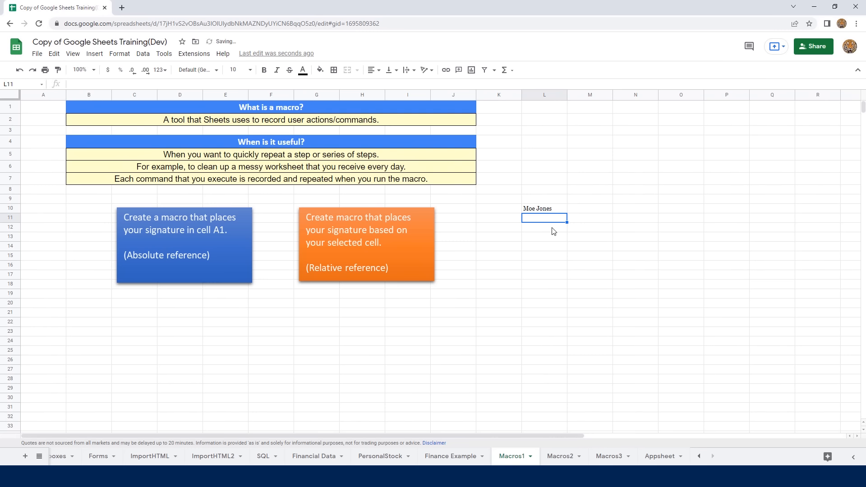
{"action": "type", "text": "Learnit"}
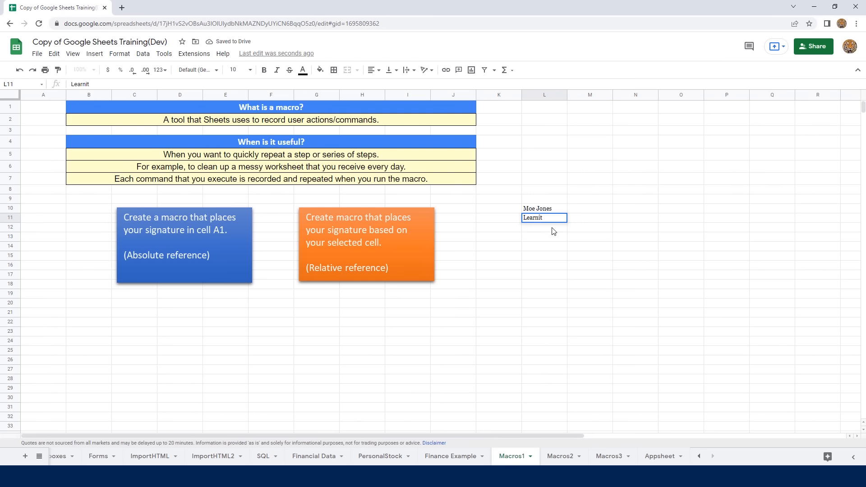
{"action": "key", "text": "Return"}
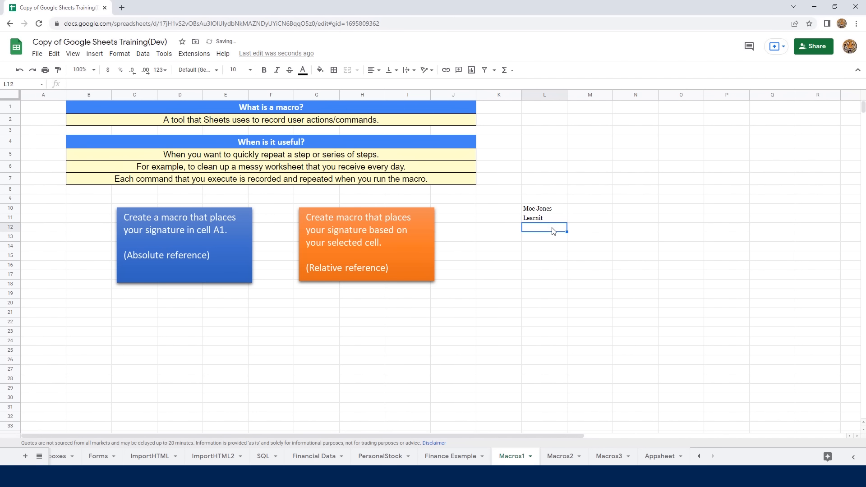
{"action": "type", "text": "=toda"}
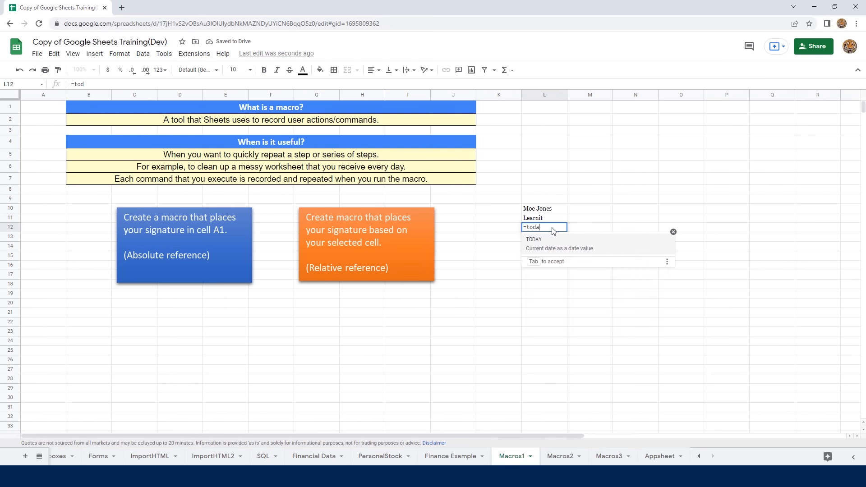
{"action": "type", "text": "y()"}
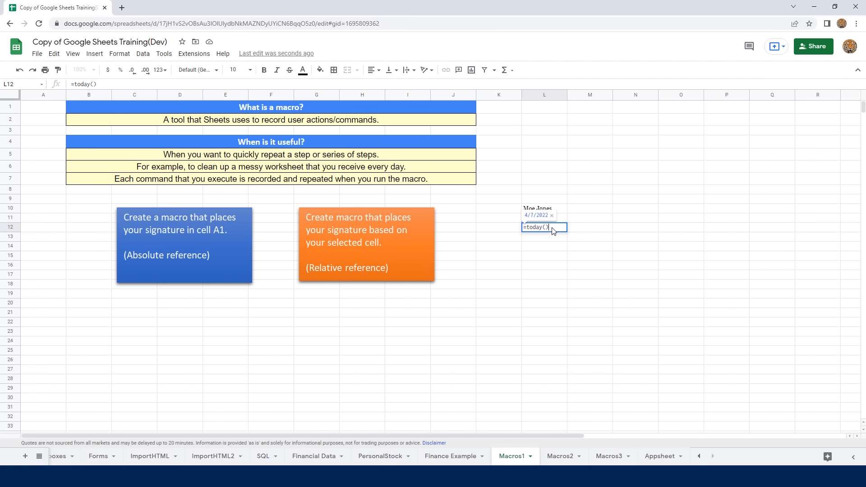
{"action": "key", "text": "Return"}
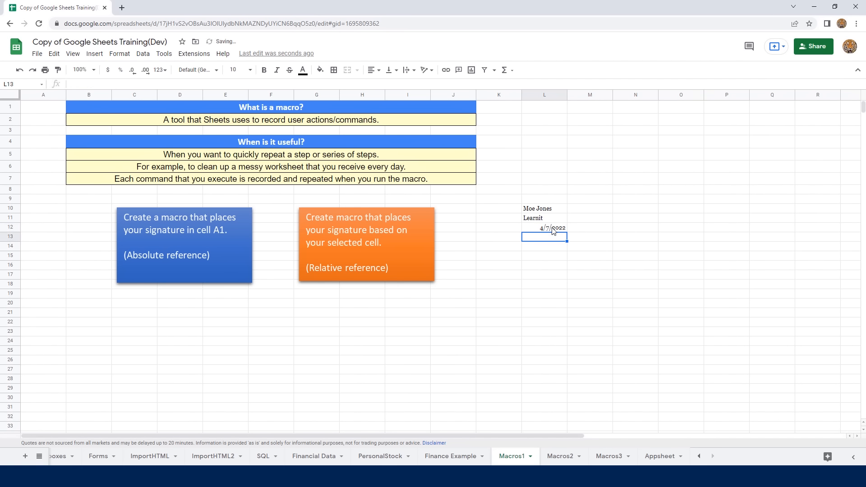
Step: Center the practice signature in L10:L12 horizontally
{"action": "left_click_drag", "start_coordinate": [553, 209], "coordinate": [553, 228]}
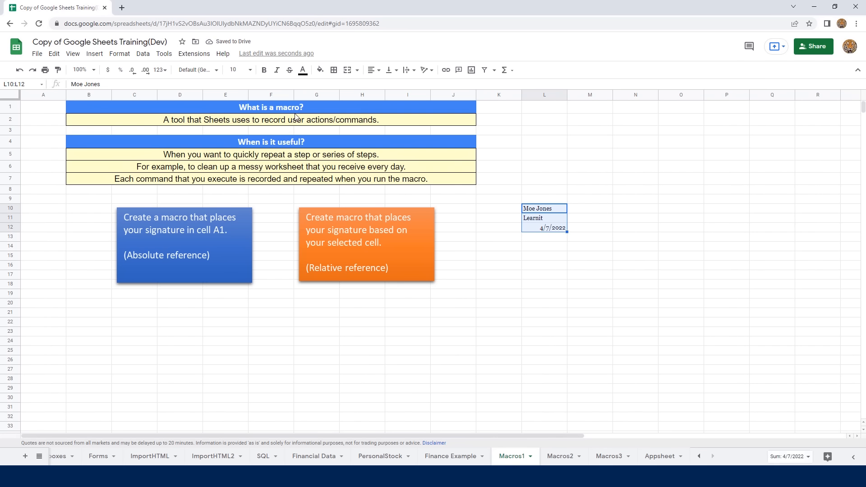
{"action": "left_click", "coordinate": [373, 70]}
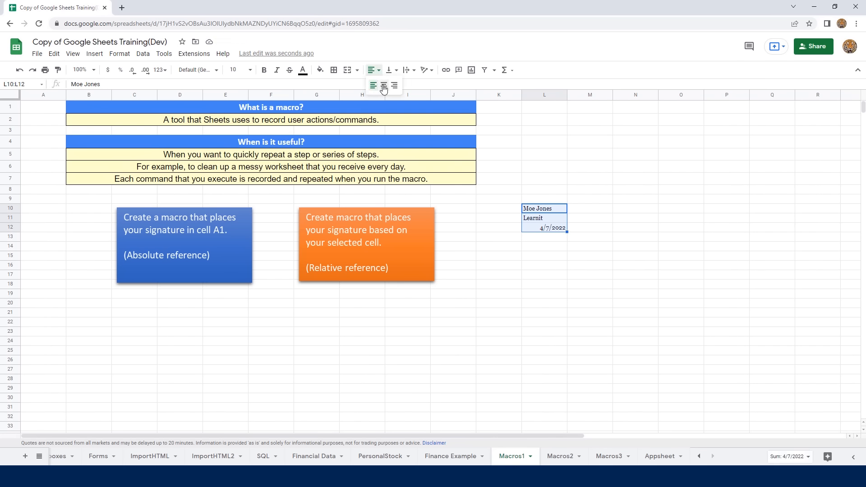
{"action": "left_click", "coordinate": [384, 86]}
{"action": "left_click", "coordinate": [579, 265]}
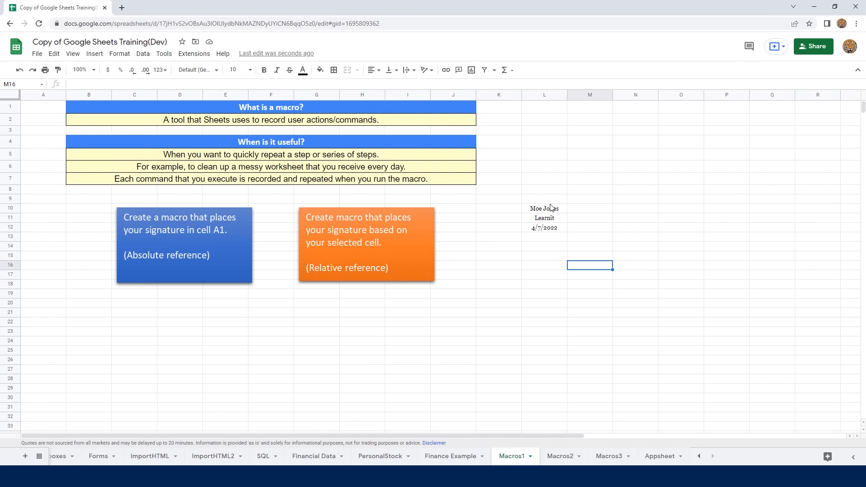
Step: Clear the practice signature from L9:L13
{"action": "left_click_drag", "start_coordinate": [546, 199], "coordinate": [549, 238]}
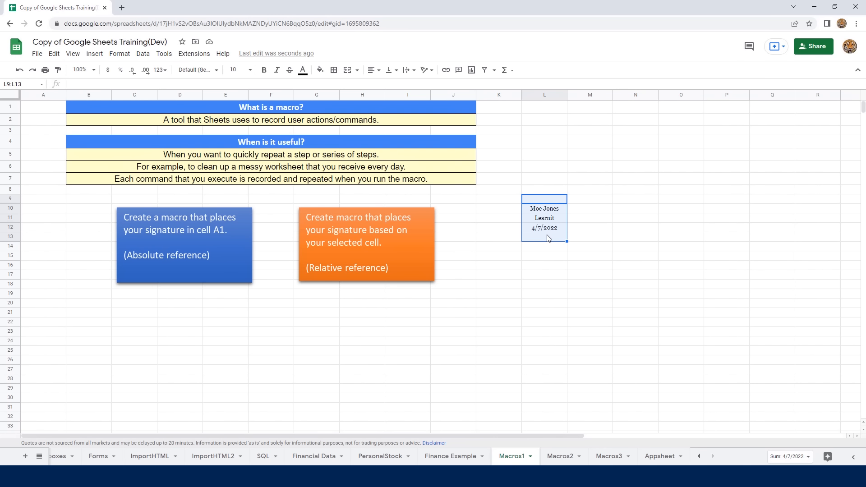
{"action": "key", "text": "Delete"}
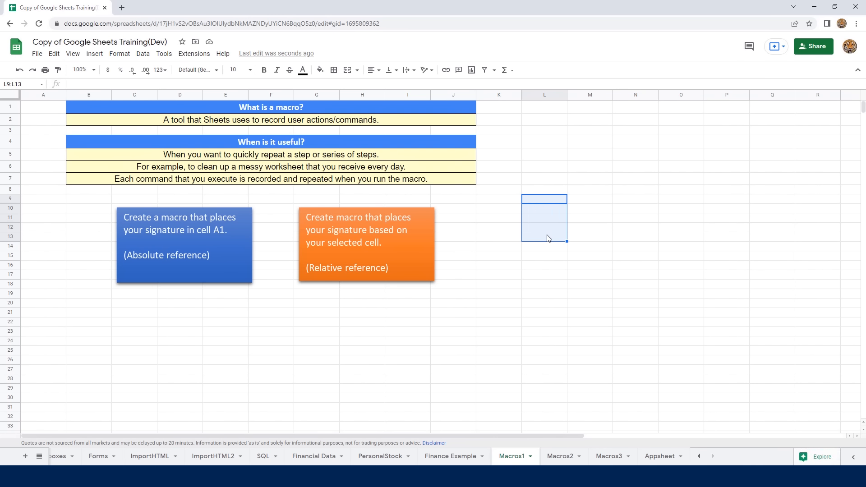
{"action": "left_click", "coordinate": [186, 231]}
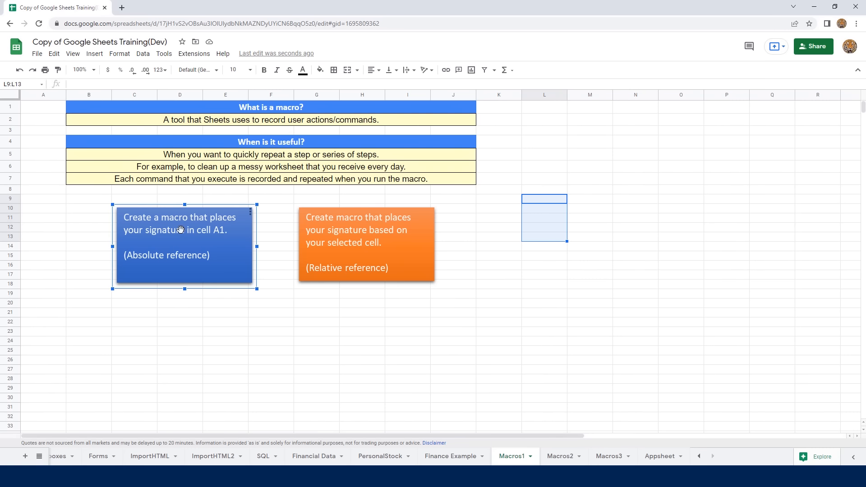
Step: Record a macro with absolute references from A1 that enters the person's full name, Learnit, and =today() in A1:A3
{"action": "left_click", "coordinate": [46, 113]}
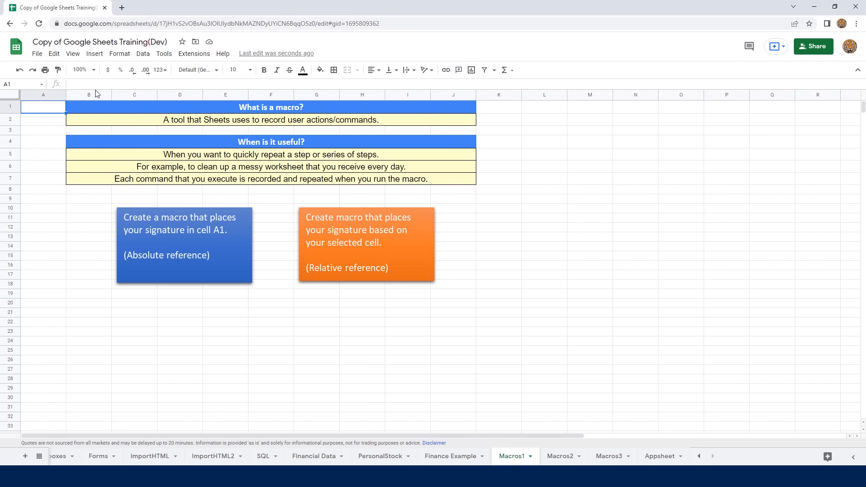
{"action": "left_click", "coordinate": [194, 54]}
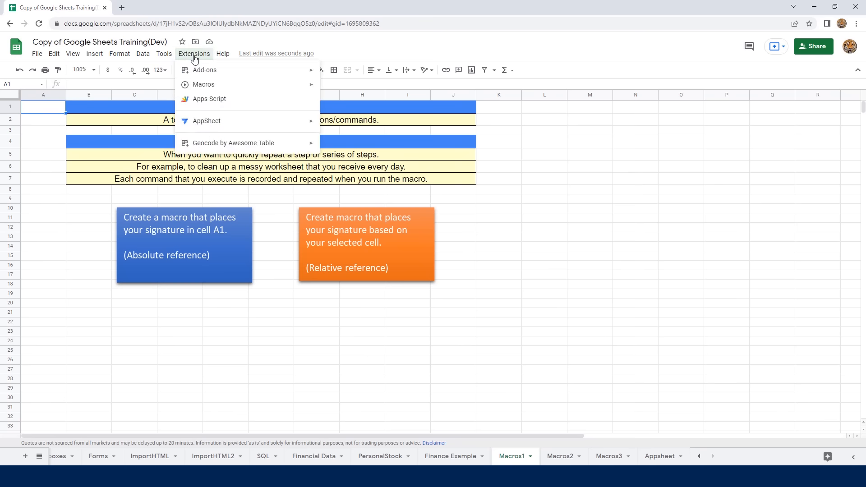
{"action": "mouse_move", "coordinate": [203, 90]}
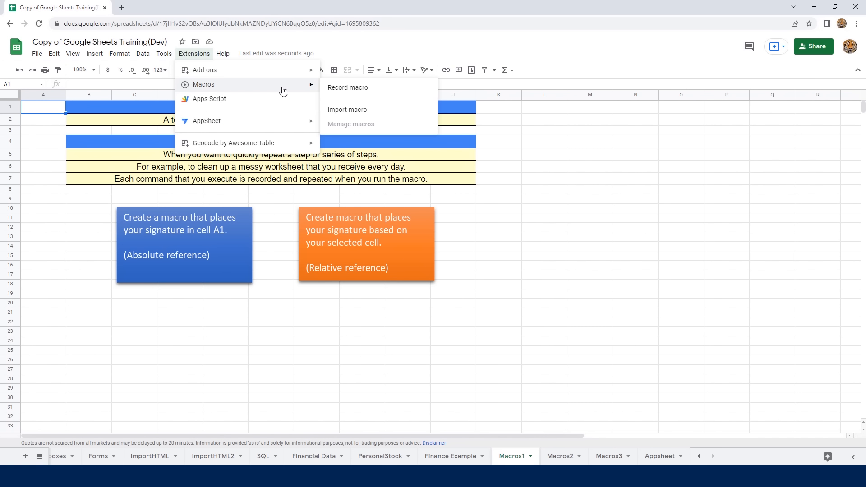
{"action": "left_click", "coordinate": [361, 88]}
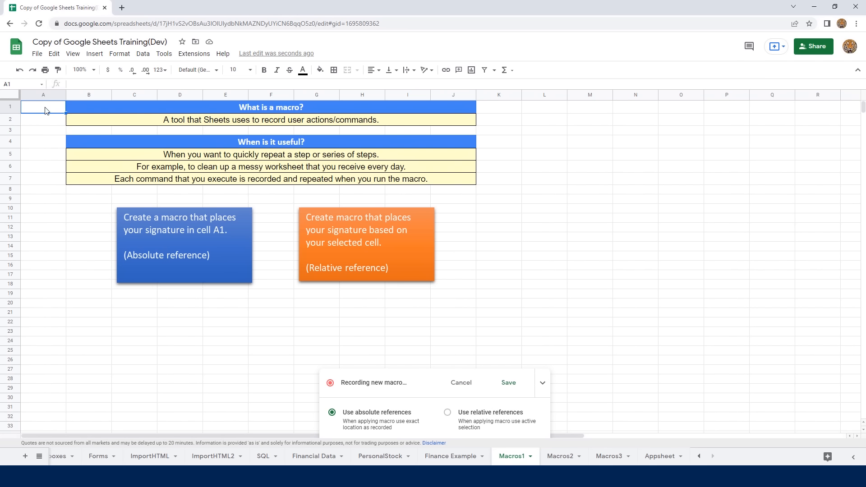
{"action": "type", "text": "Moe Jones"}
{"action": "key", "text": "Return"}
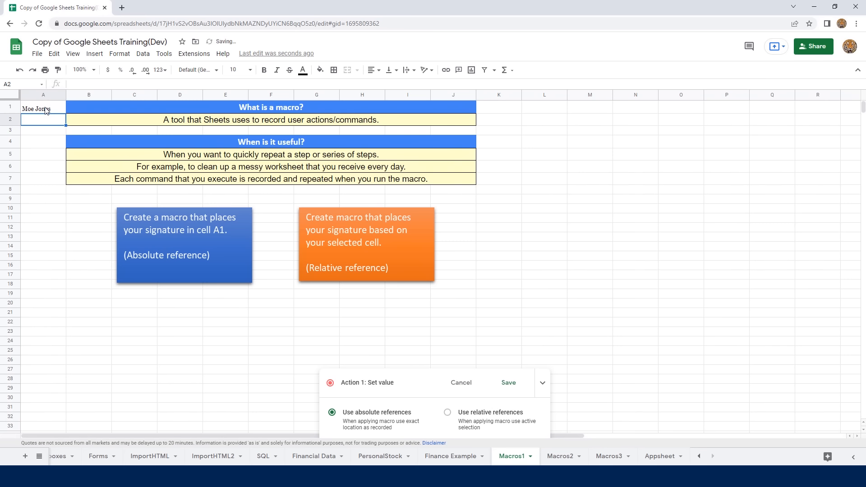
{"action": "type", "text": "Learnit"}
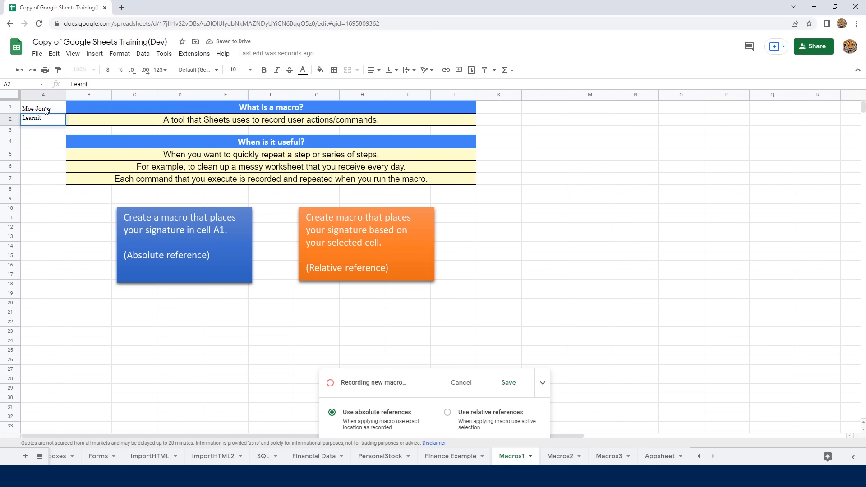
{"action": "key", "text": "Return"}
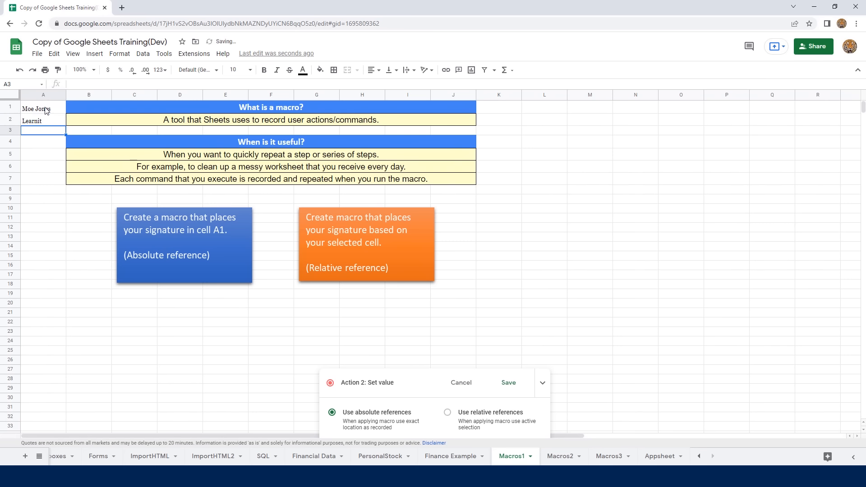
{"action": "type", "text": "=today"}
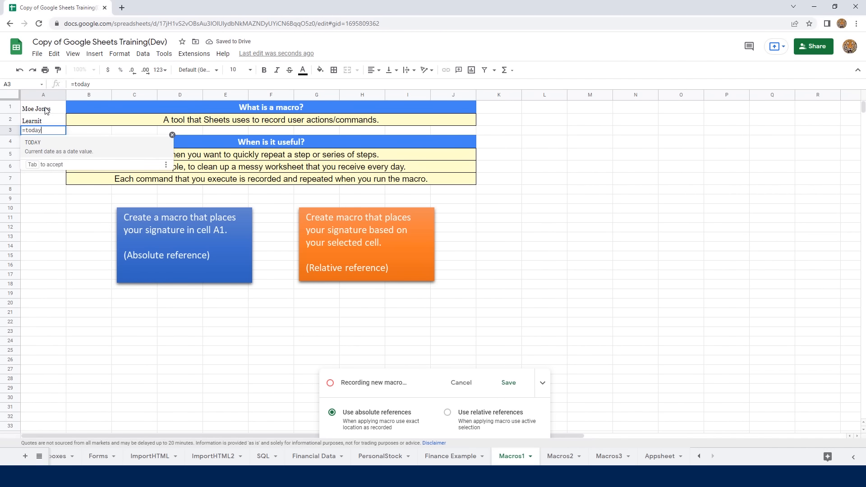
{"action": "type", "text": "()"}
{"action": "key", "text": "Return"}
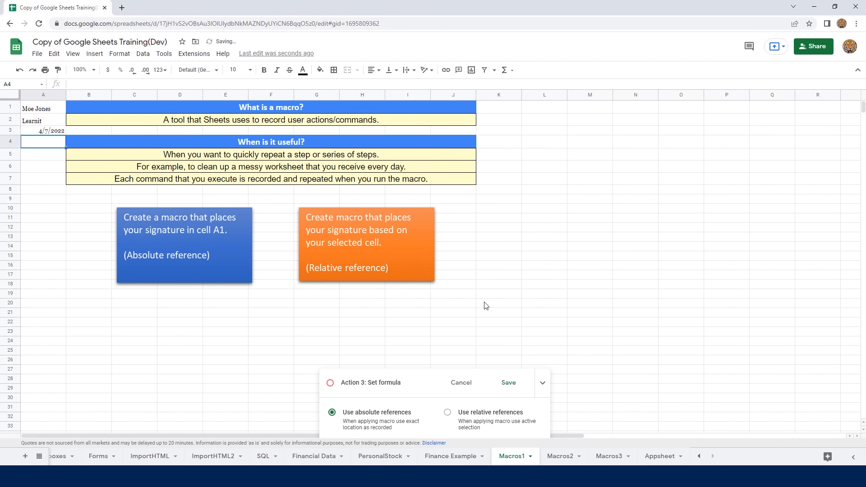
Step: Save the recorded macro as Signature1 with shortcut number 1
{"action": "left_click", "coordinate": [509, 385]}
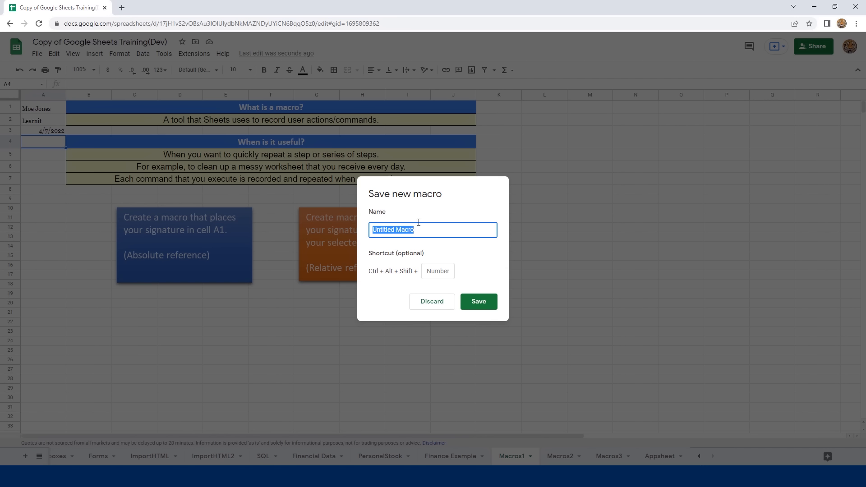
{"action": "type", "text": "Signature1"}
{"action": "left_click", "coordinate": [441, 270]}
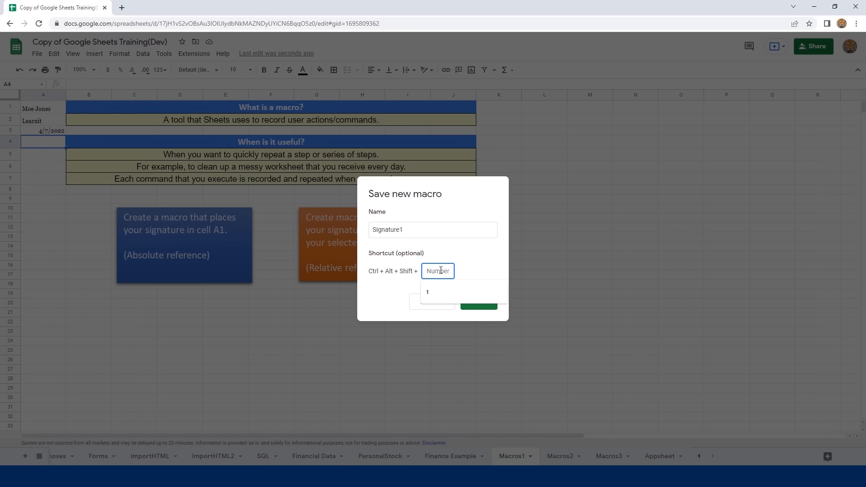
{"action": "type", "text": "1"}
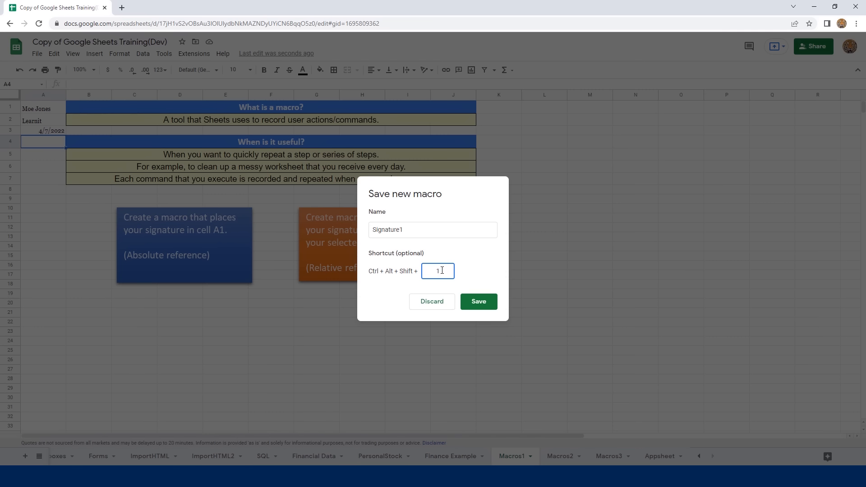
{"action": "left_click", "coordinate": [488, 306]}
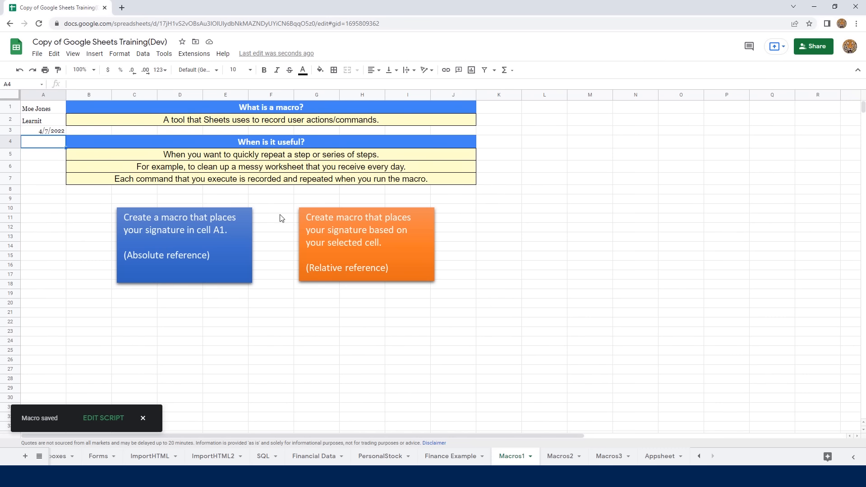
Step: Check that Signature1 is listed among the macros, and clear the signature from A1:A4
{"action": "left_click", "coordinate": [196, 54]}
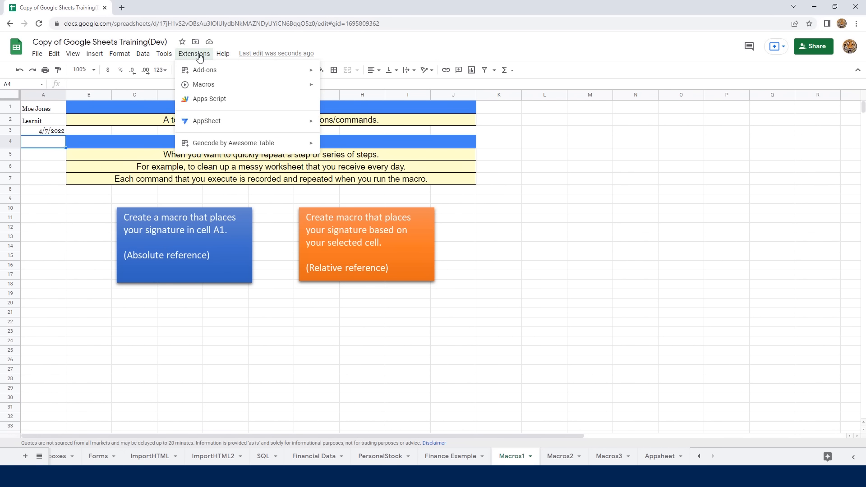
{"action": "mouse_move", "coordinate": [210, 86]}
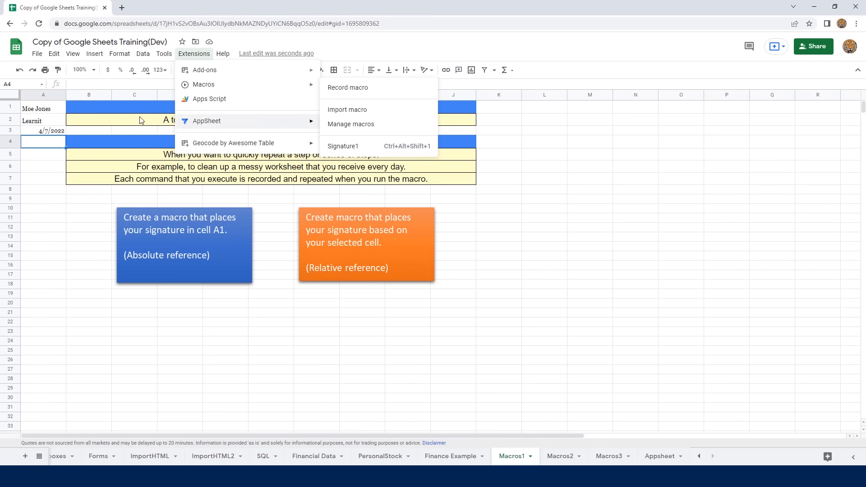
{"action": "left_click", "coordinate": [48, 112]}
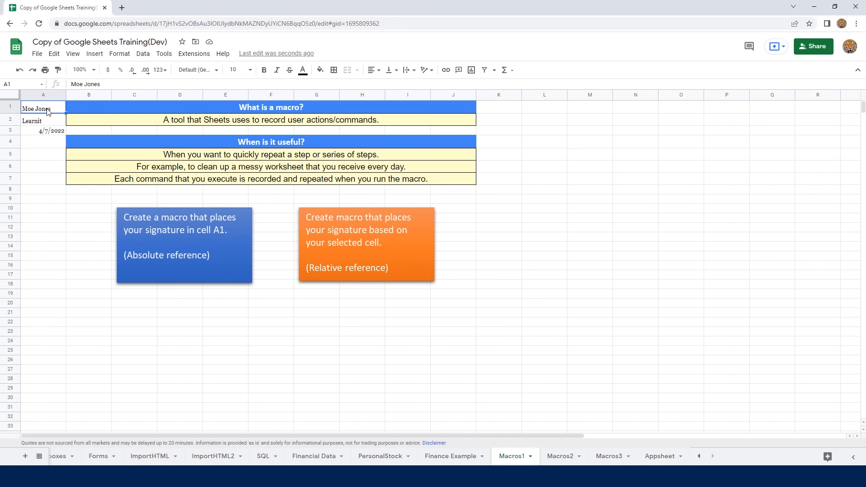
{"action": "left_click_drag", "start_coordinate": [48, 111], "coordinate": [44, 146]}
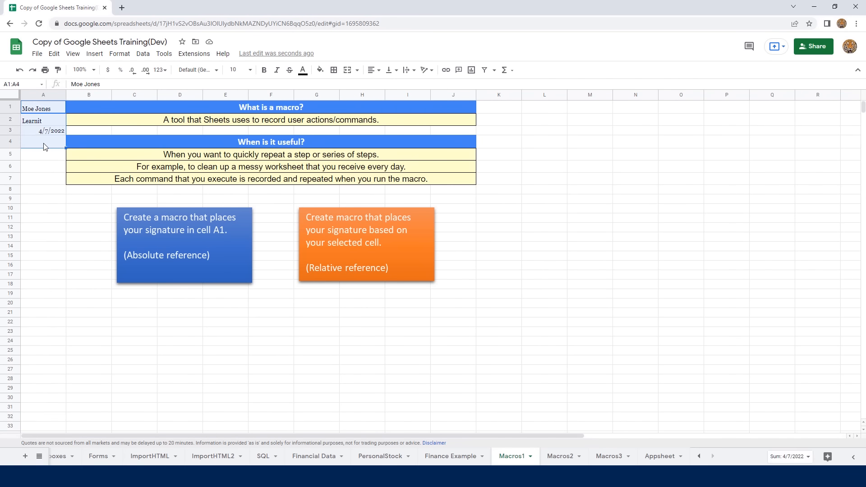
{"action": "key", "text": "Delete"}
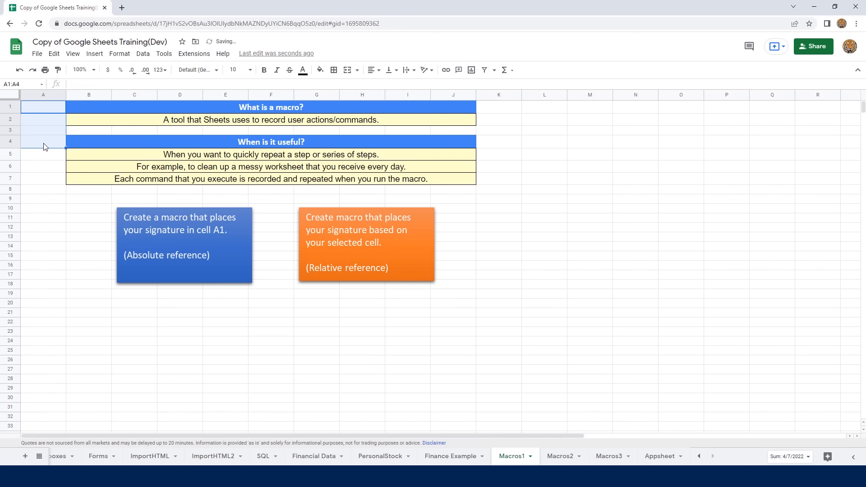
Step: Run the Signature1 macro with cell L5 selected
{"action": "left_click", "coordinate": [63, 237]}
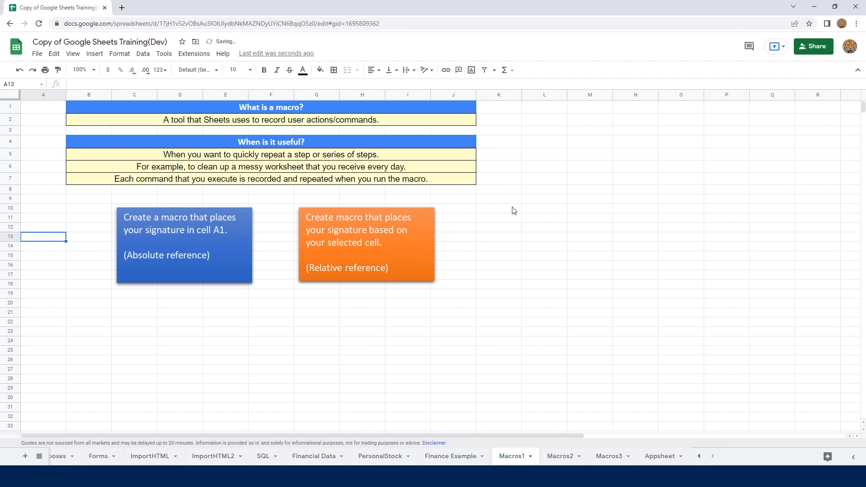
{"action": "left_click", "coordinate": [547, 156]}
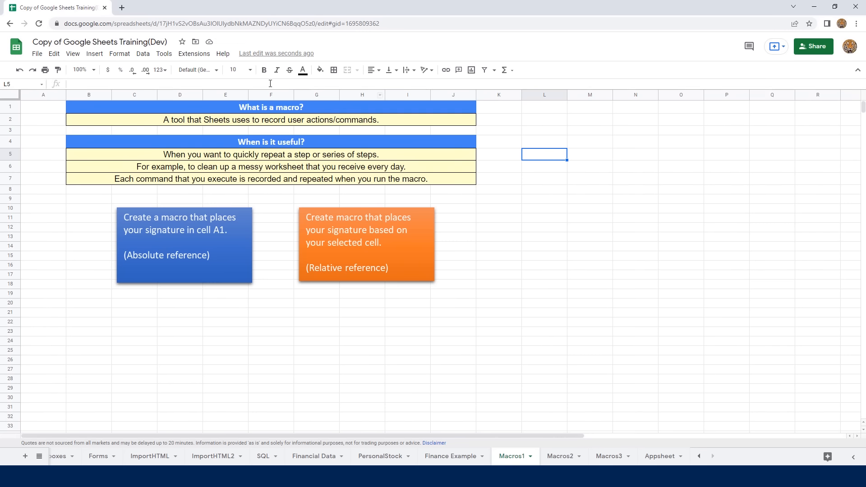
{"action": "left_click", "coordinate": [197, 56]}
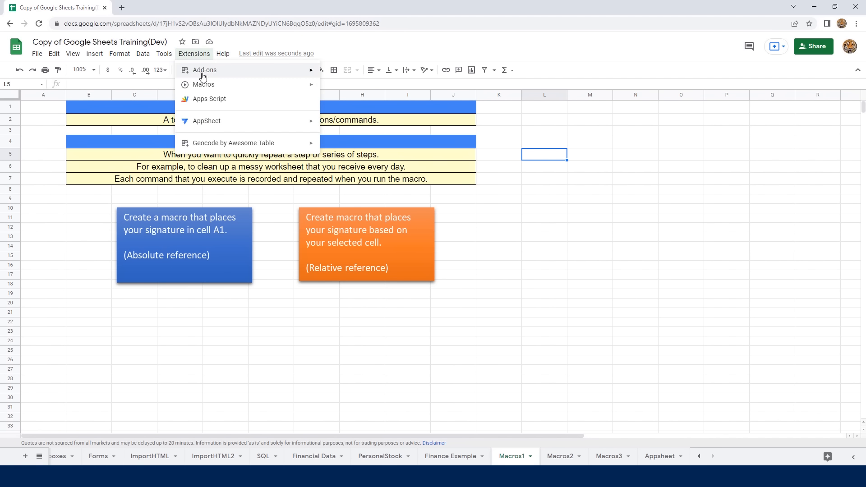
{"action": "mouse_move", "coordinate": [238, 87]}
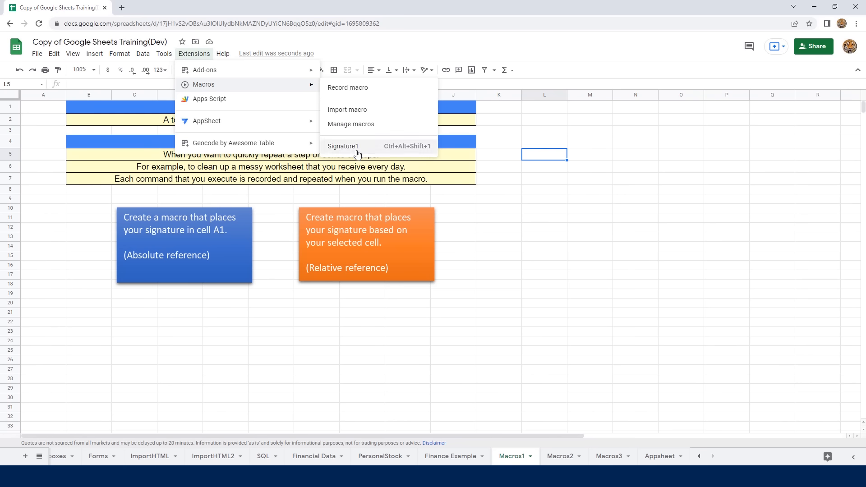
{"action": "left_click", "coordinate": [362, 149]}
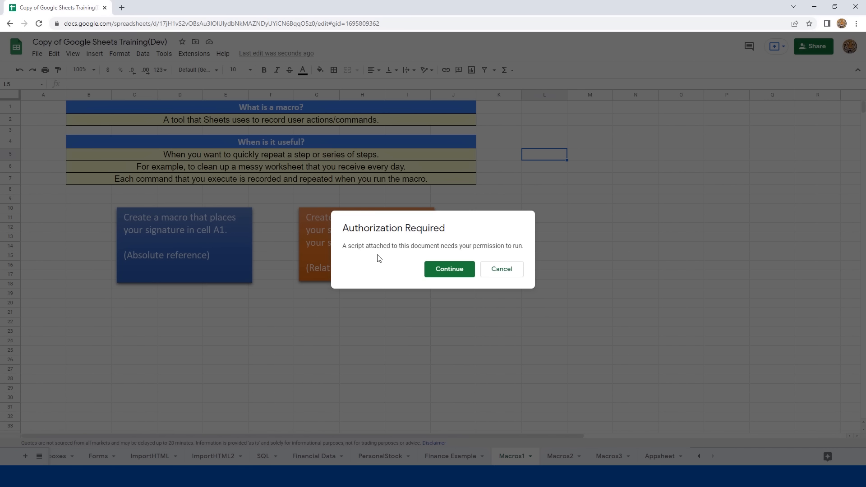
{"action": "key", "text": "Escape"}
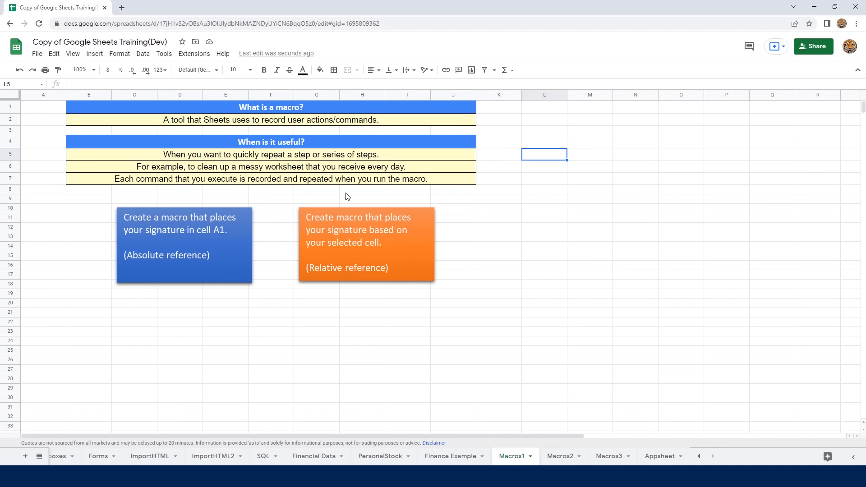
{"action": "left_click", "coordinate": [201, 55]}
{"action": "mouse_move", "coordinate": [239, 87]}
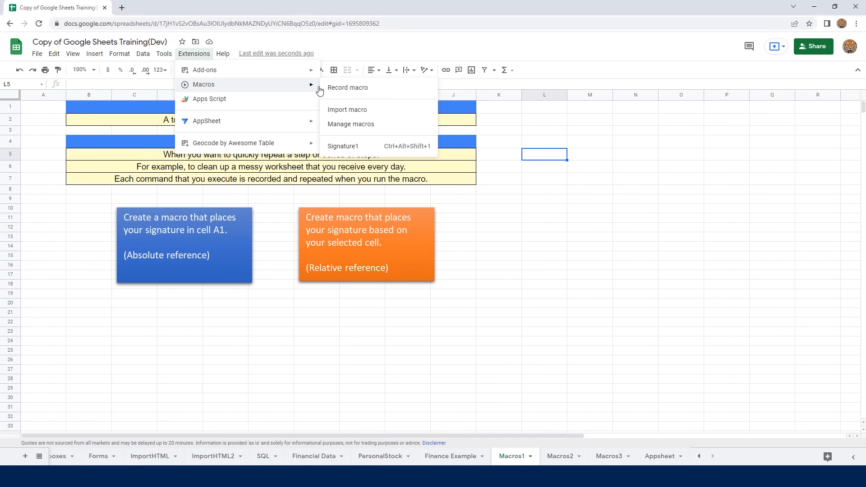
{"action": "left_click", "coordinate": [356, 146]}
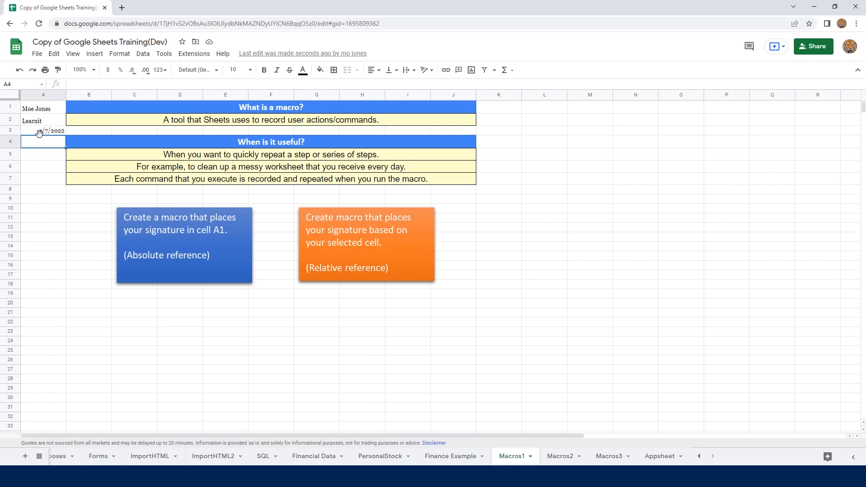
Step: Review the signature entries in A1:A3 and the instruction box for the relative-reference macro
{"action": "left_click", "coordinate": [532, 180]}
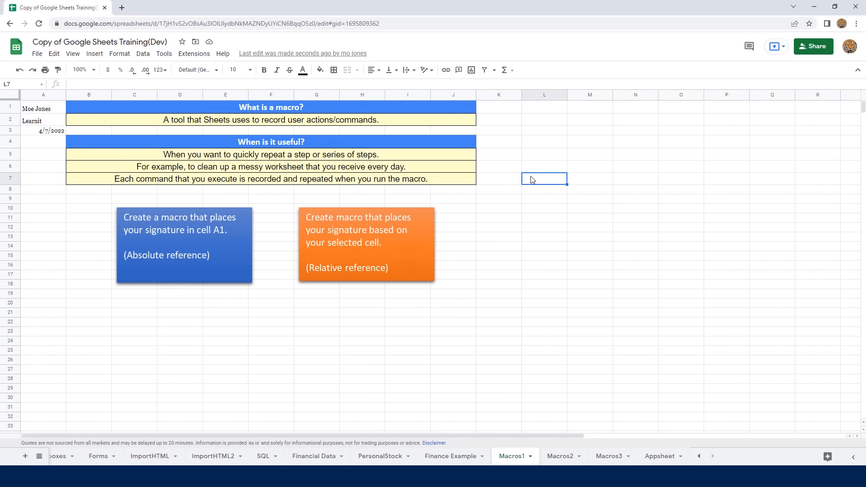
{"action": "left_click", "coordinate": [45, 110]}
{"action": "key", "text": "Down"}
{"action": "key", "text": "Down"}
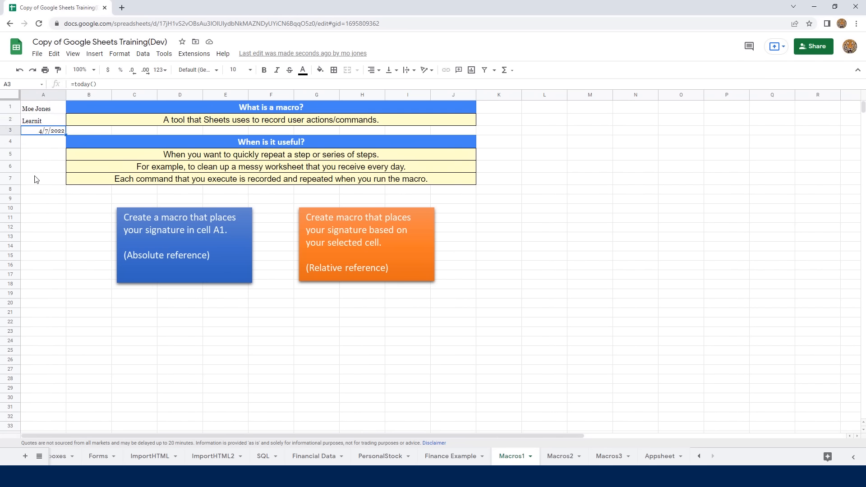
{"action": "left_click", "coordinate": [394, 245]}
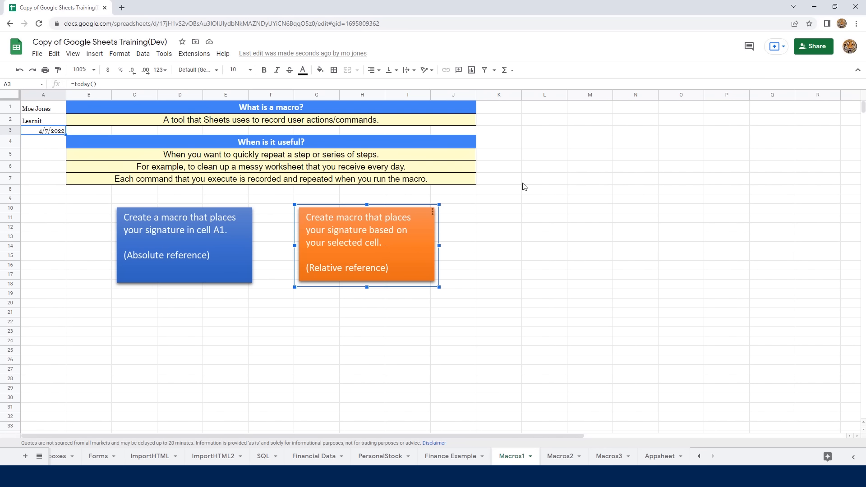
{"action": "left_click", "coordinate": [542, 122]}
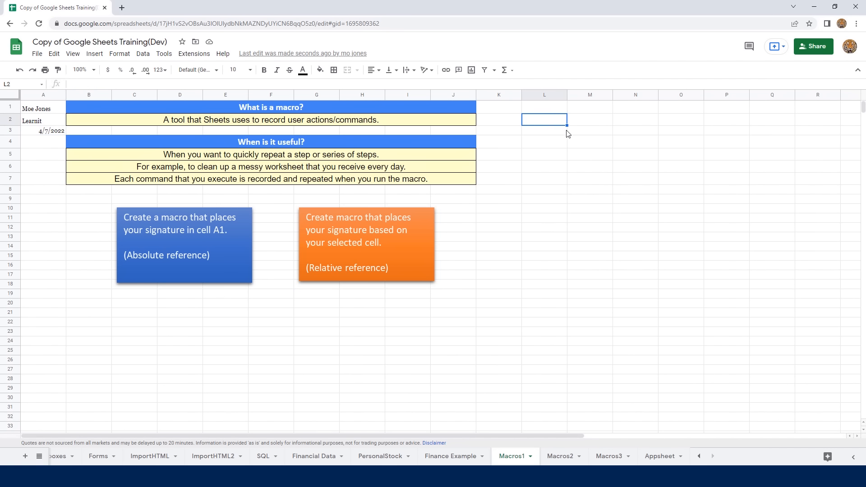
{"action": "left_click", "coordinate": [721, 369]}
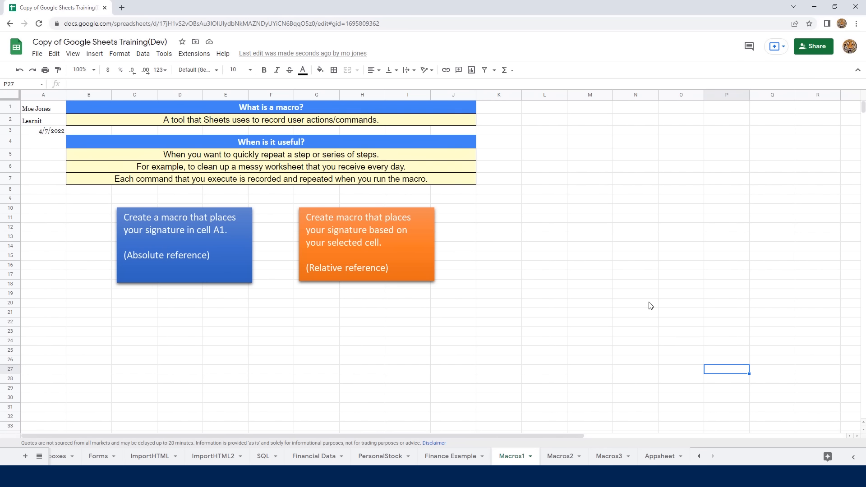
Step: Record a macro with relative references from L10 that enters the person's full name, LEarnit, and =today() in L10:L12
{"action": "left_click", "coordinate": [544, 210]}
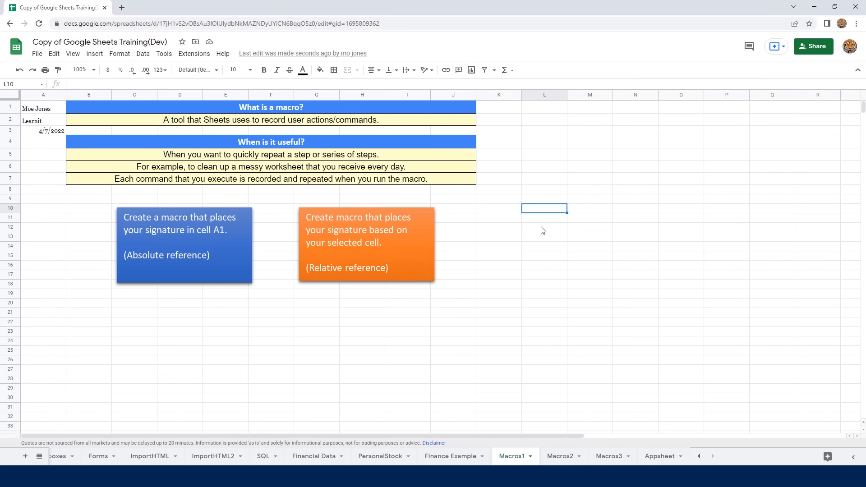
{"action": "left_click", "coordinate": [194, 53]}
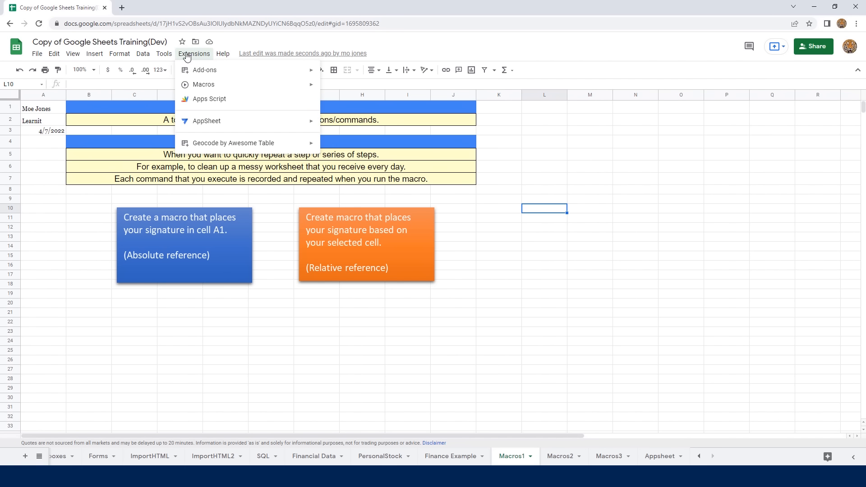
{"action": "mouse_move", "coordinate": [305, 87]}
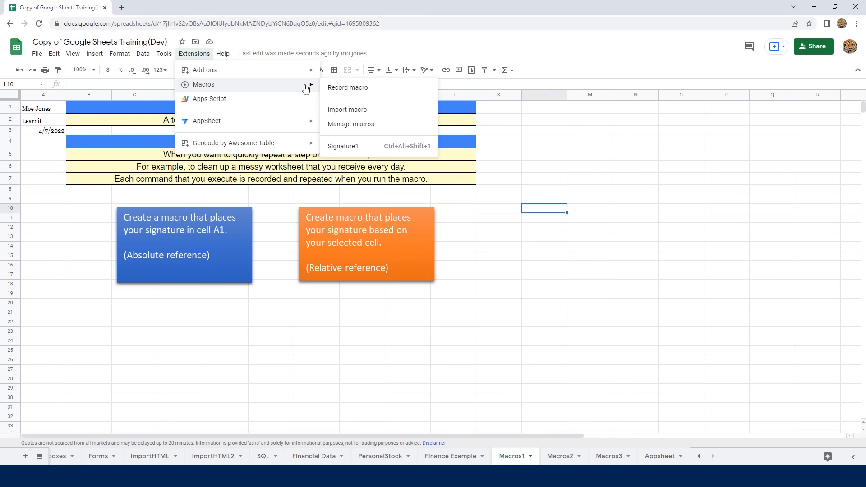
{"action": "left_click", "coordinate": [356, 89]}
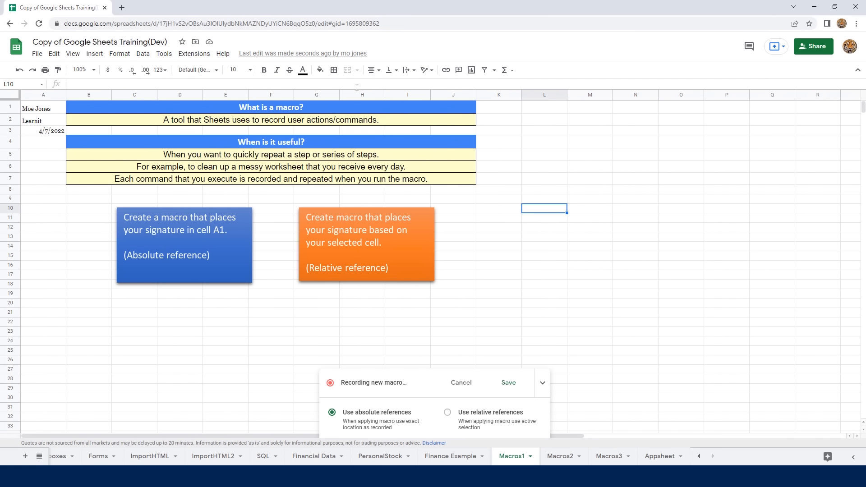
{"action": "left_click", "coordinate": [449, 415]}
{"action": "type", "text": "Moe Jones"}
{"action": "key", "text": "Return"}
{"action": "type", "text": "LEarni"}
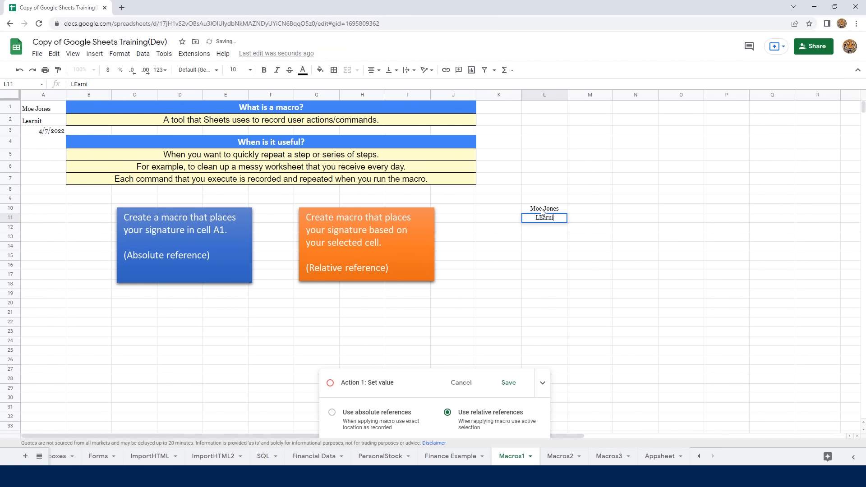
{"action": "type", "text": "t"}
{"action": "key", "text": "Return"}
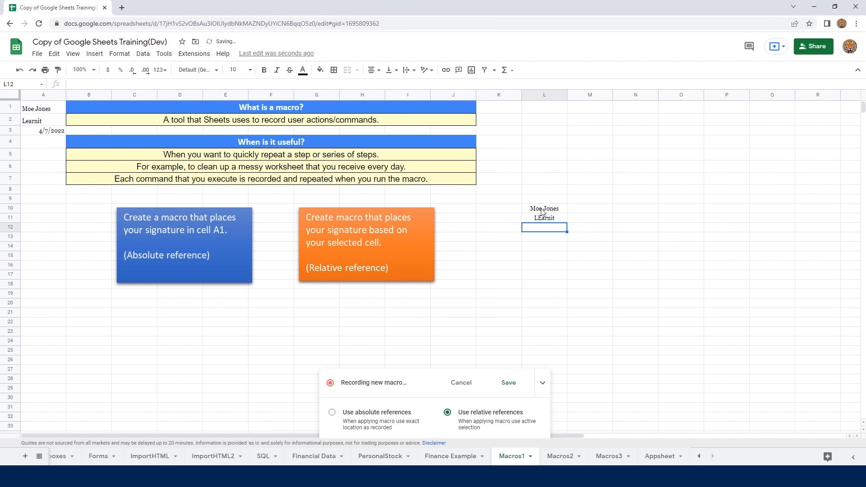
{"action": "type", "text": "=tod"}
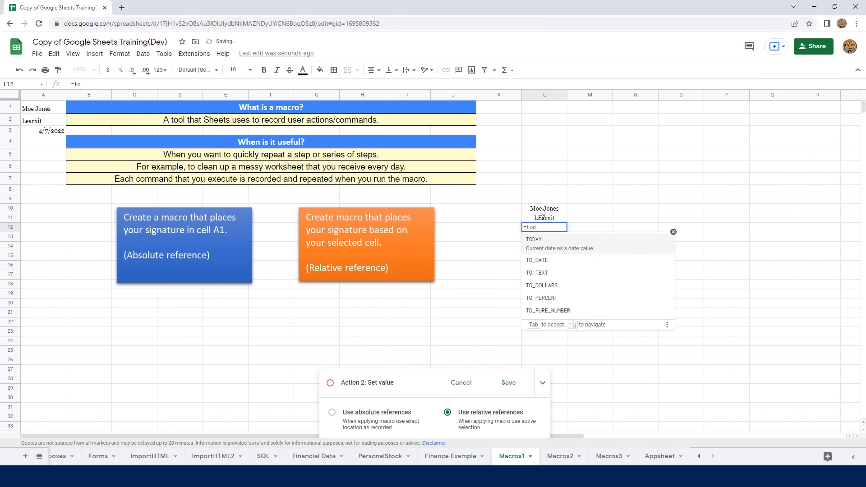
{"action": "type", "text": "ay"}
{"action": "key", "text": "Tab"}
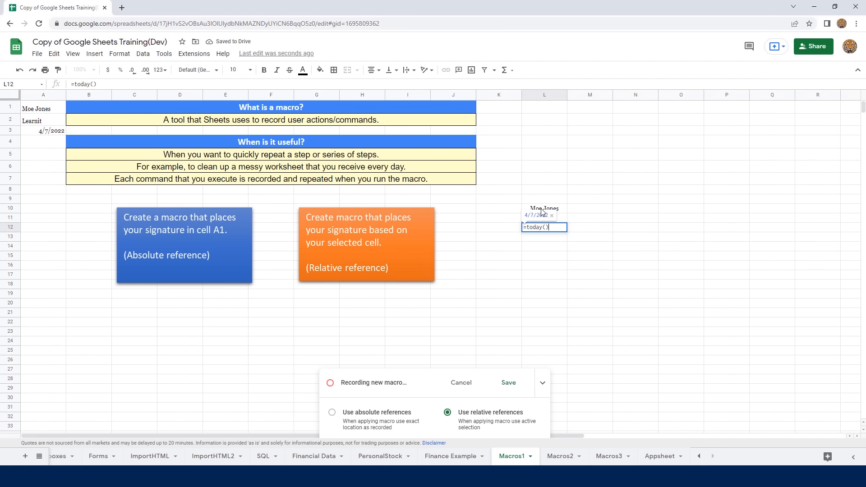
{"action": "key", "text": "Return"}
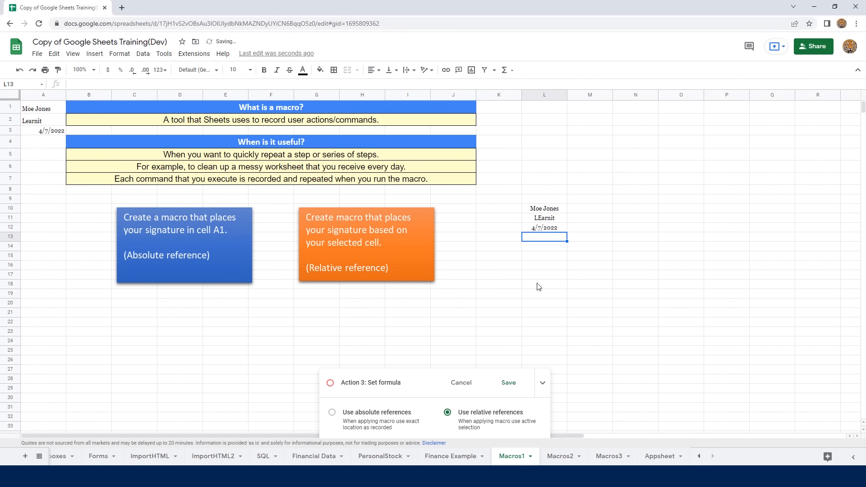
Step: Save the recorded macro as signature2 without a shortcut number
{"action": "left_click", "coordinate": [509, 383]}
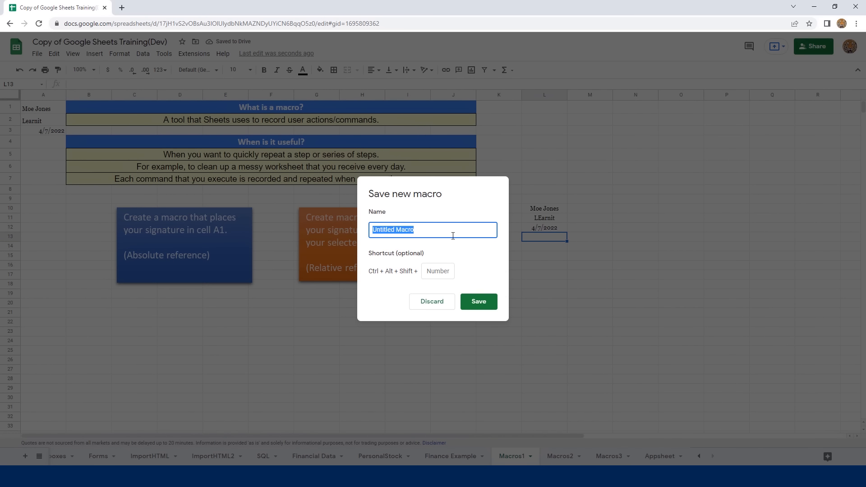
{"action": "type", "text": "signatur"}
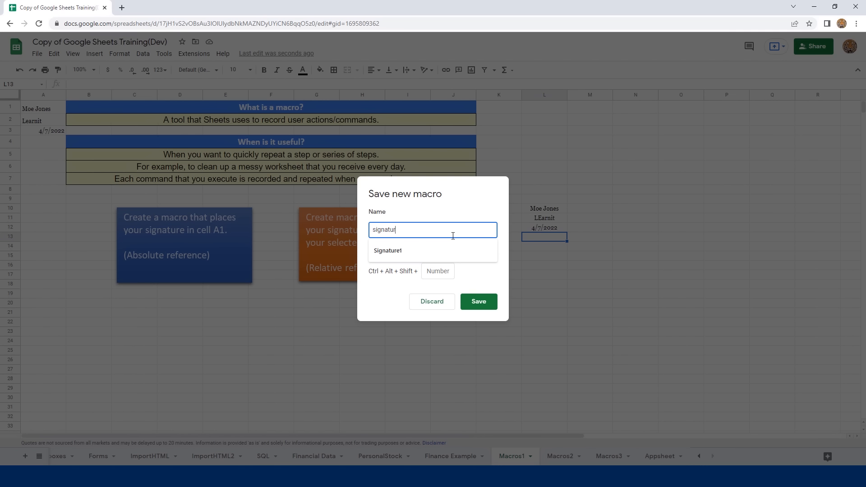
{"action": "type", "text": "e2"}
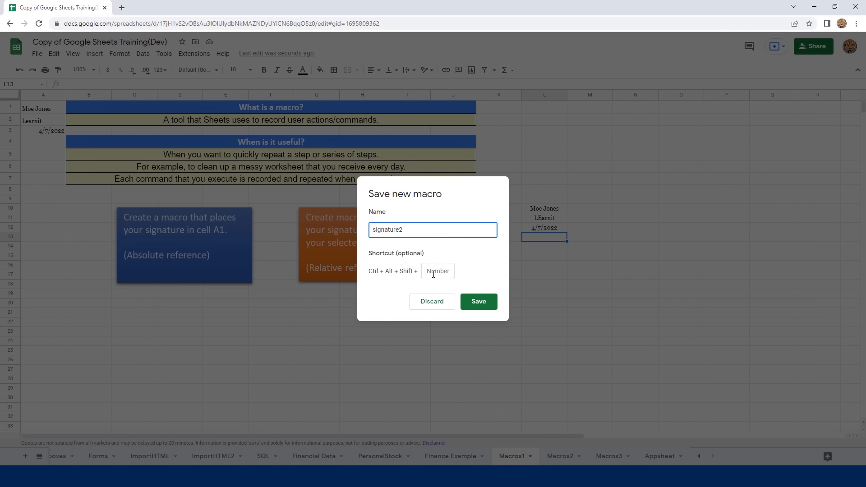
{"action": "left_click", "coordinate": [479, 306]}
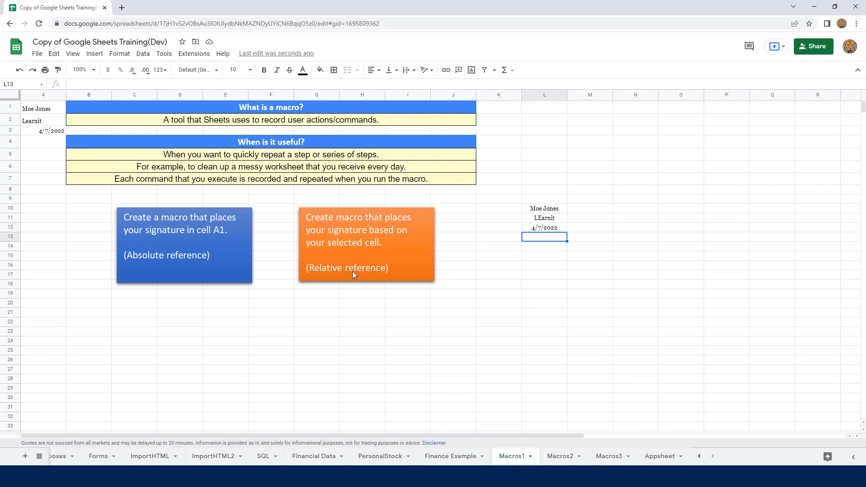
Step: Run the signature2 macro with cell C20 selected to place the signature there
{"action": "left_click", "coordinate": [134, 305]}
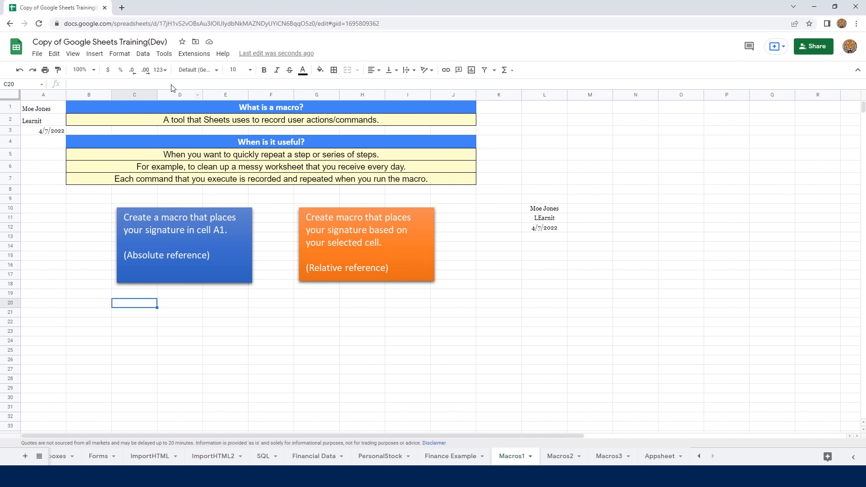
{"action": "left_click", "coordinate": [192, 56]}
{"action": "mouse_move", "coordinate": [300, 88]}
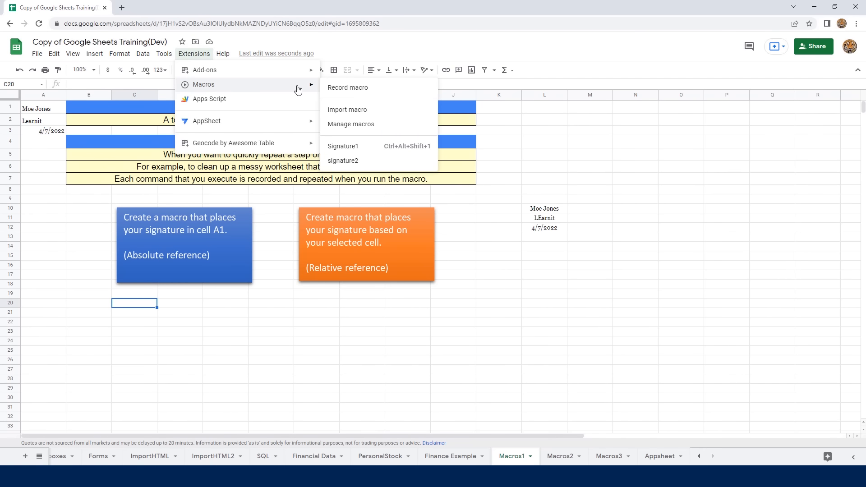
{"action": "left_click", "coordinate": [344, 160]}
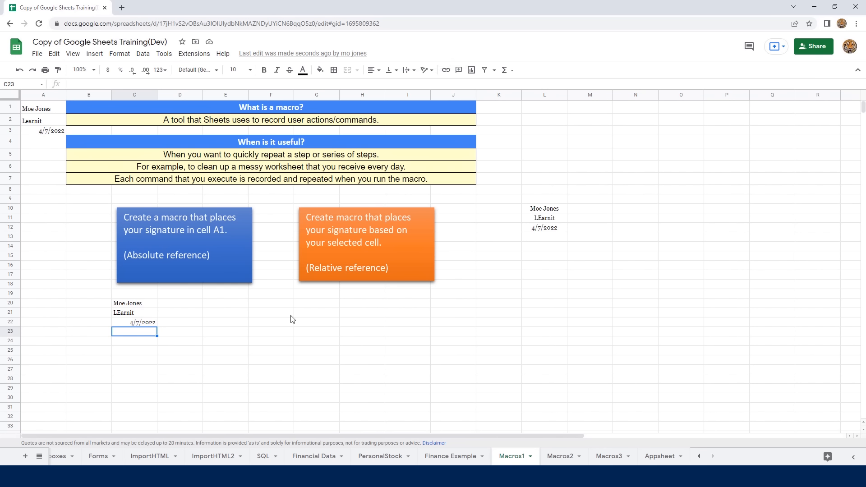
Step: Run the signature2 macro again, starting from cell G20
{"action": "left_click", "coordinate": [318, 306]}
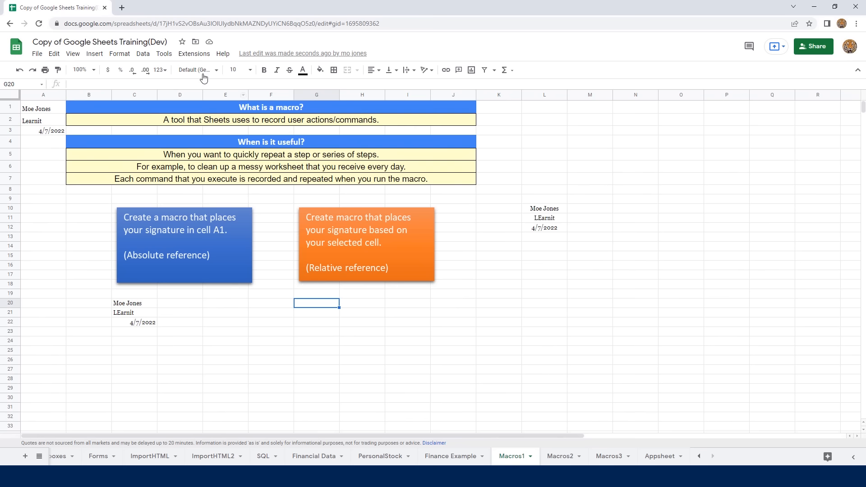
{"action": "left_click", "coordinate": [188, 59]}
{"action": "mouse_move", "coordinate": [314, 87]}
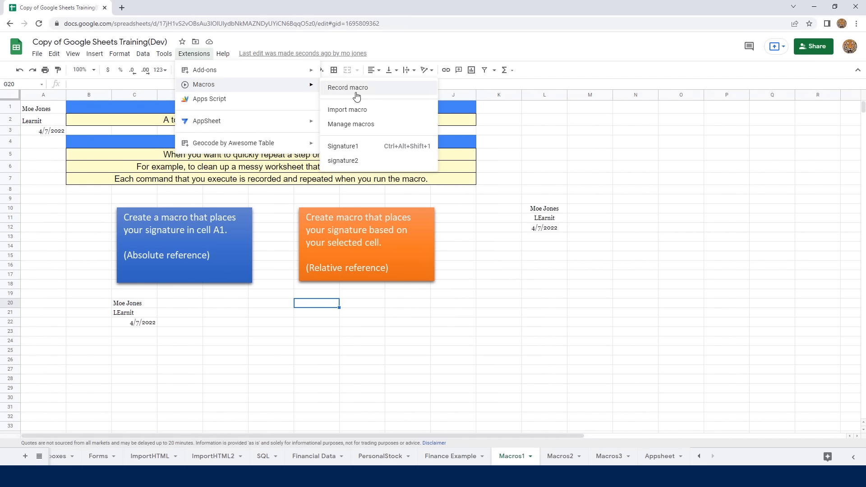
{"action": "left_click", "coordinate": [347, 161]}
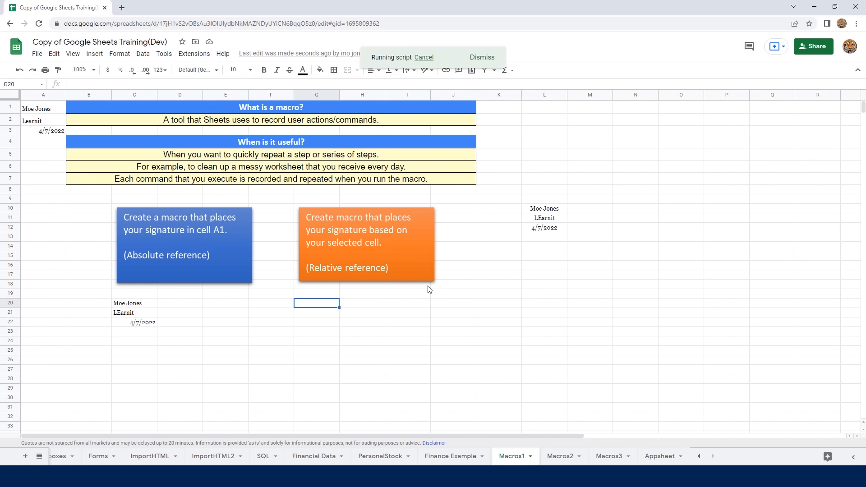
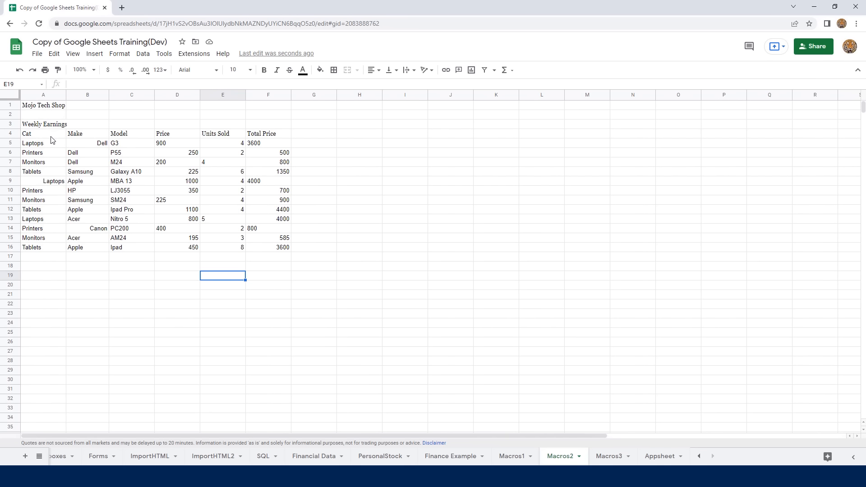
Step: Examine the alignment of the Total Price values in F5:F16 and the Units Sold value in E7 on the Macros2 sheet
{"action": "left_click", "coordinate": [274, 147]}
{"action": "left_click_drag", "start_coordinate": [273, 150], "coordinate": [269, 253]}
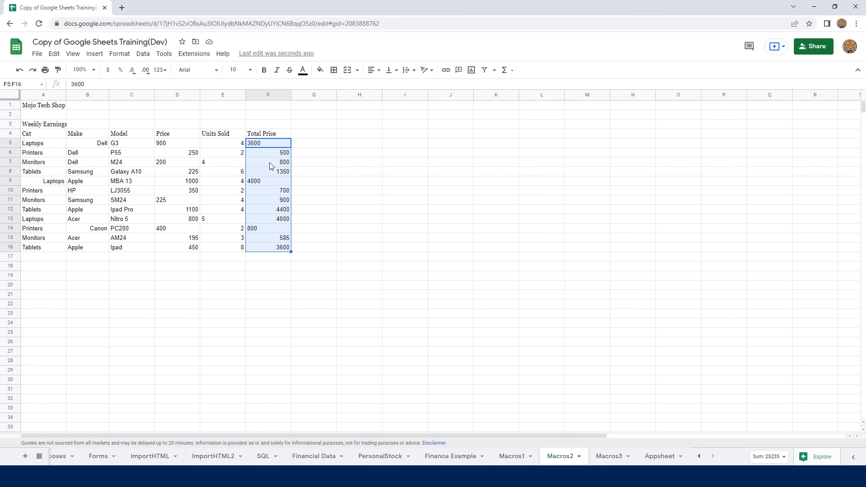
{"action": "left_click", "coordinate": [233, 165]}
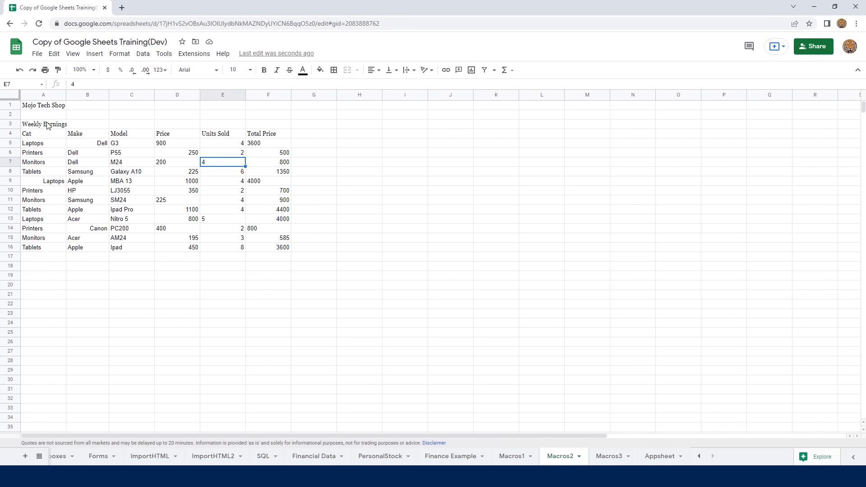
Step: Examine the Macros2 title in A1, the Weekly Earnings label in A3, the headers in A4:F4 and the Total Price values in F5:F16
{"action": "left_click", "coordinate": [45, 109]}
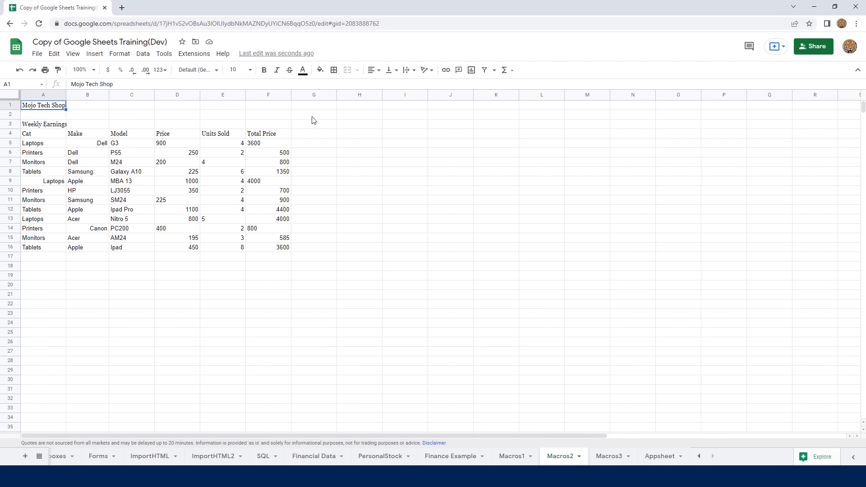
{"action": "left_click", "coordinate": [410, 135]}
{"action": "left_click", "coordinate": [43, 129]}
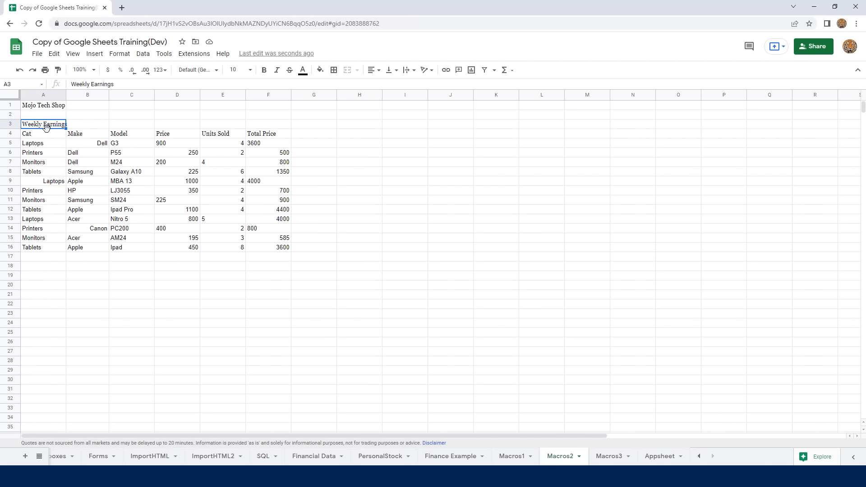
{"action": "left_click_drag", "start_coordinate": [47, 139], "coordinate": [269, 135]}
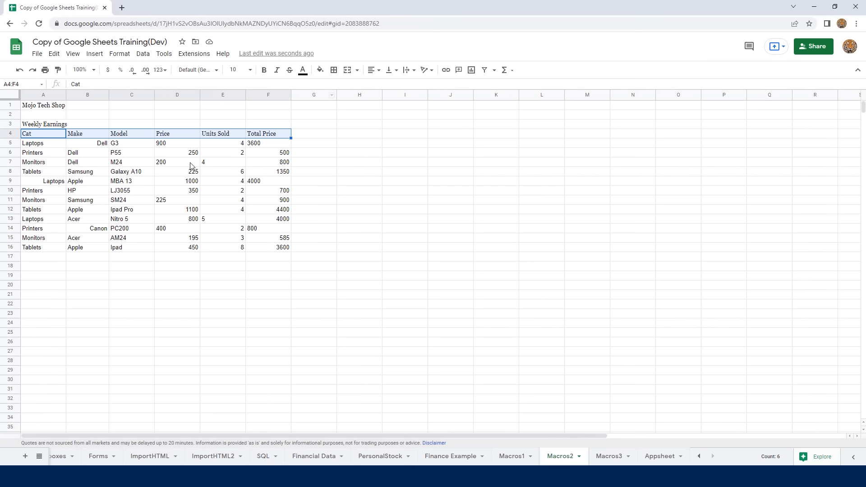
{"action": "left_click", "coordinate": [271, 147]}
{"action": "left_click", "coordinate": [294, 159]}
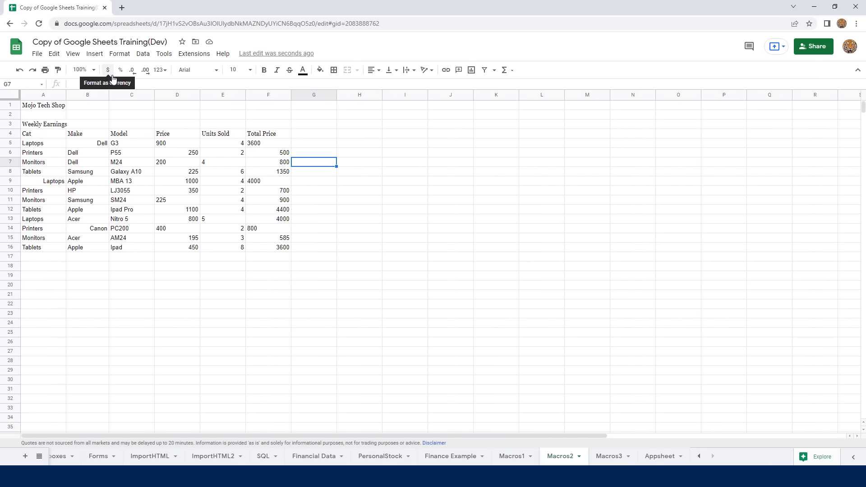
{"action": "left_click_drag", "start_coordinate": [274, 145], "coordinate": [267, 248]}
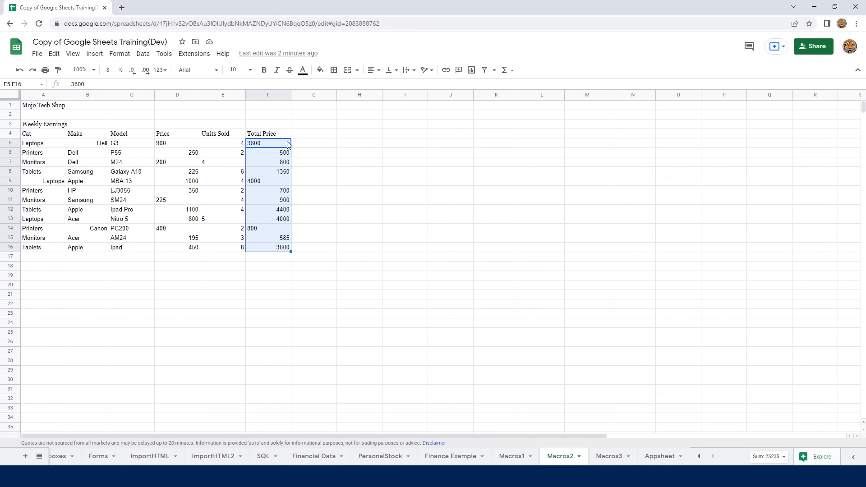
{"action": "left_click", "coordinate": [364, 135]}
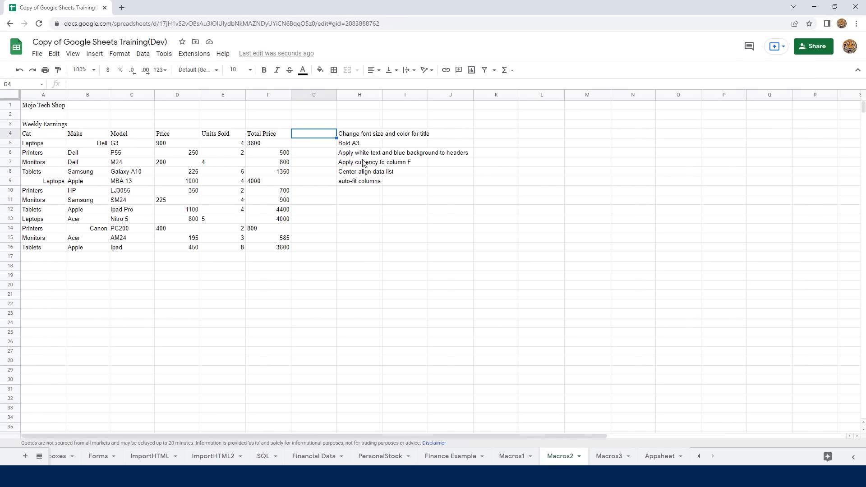
Step: Start recording a new macro from cell A1 using absolute references
{"action": "left_click", "coordinate": [55, 110]}
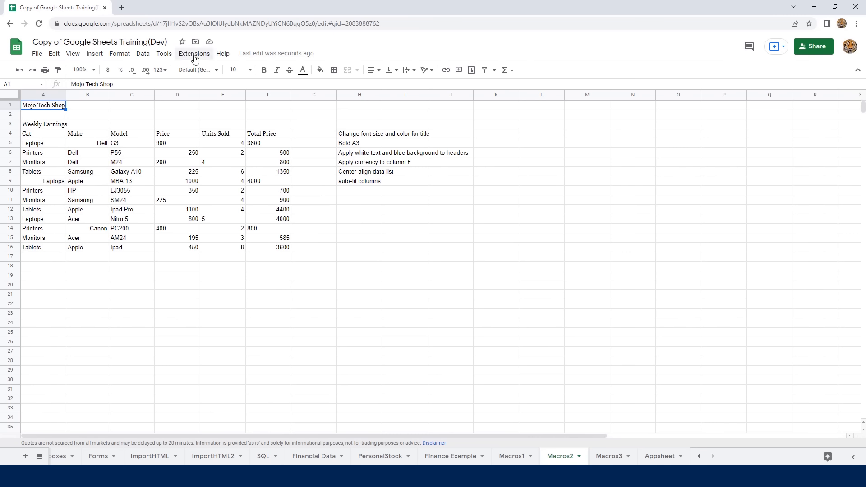
{"action": "left_click", "coordinate": [194, 55]}
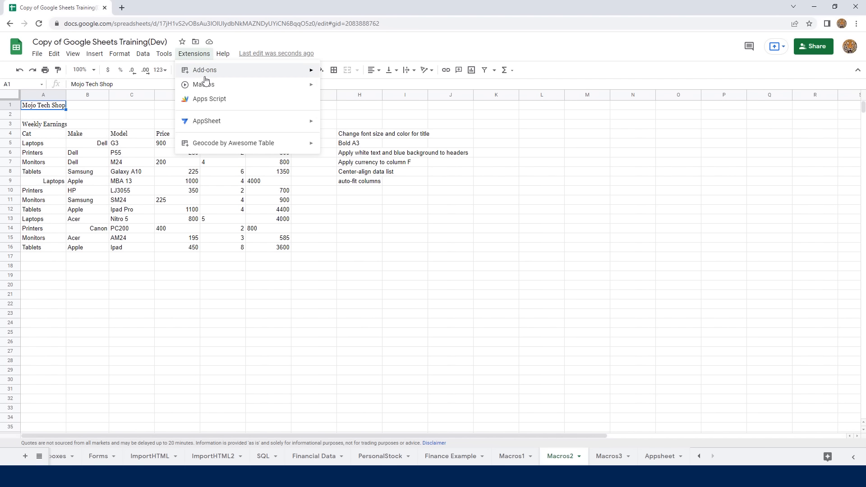
{"action": "mouse_move", "coordinate": [263, 89]}
{"action": "left_click", "coordinate": [348, 89]}
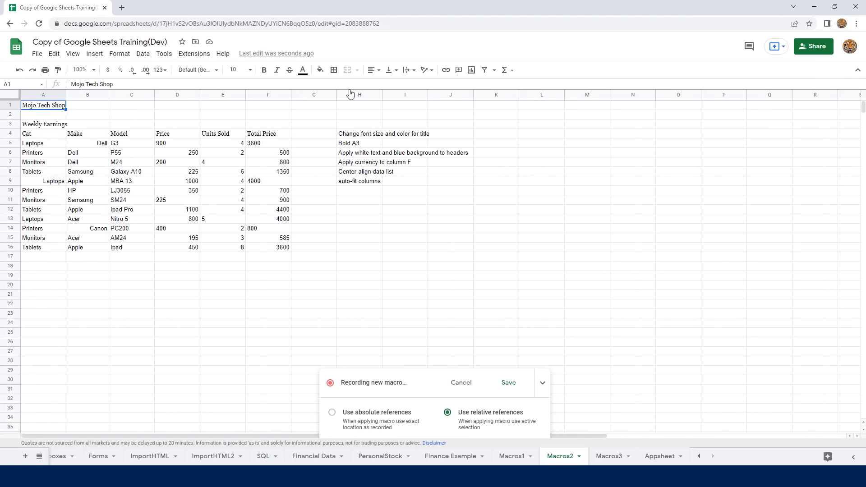
{"action": "left_click", "coordinate": [333, 413]}
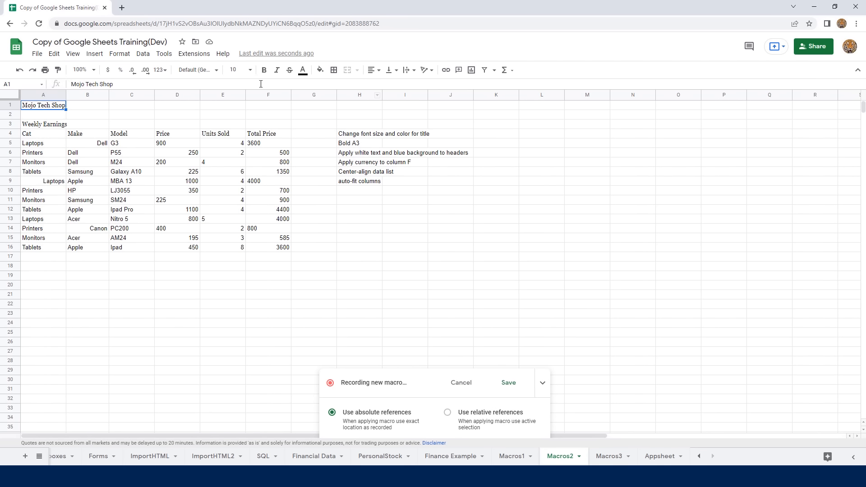
Step: Format the Mojo Tech Shop title in A1 as size 18 blue text and bold the Weekly Earnings label in A3
{"action": "left_click", "coordinate": [249, 72]}
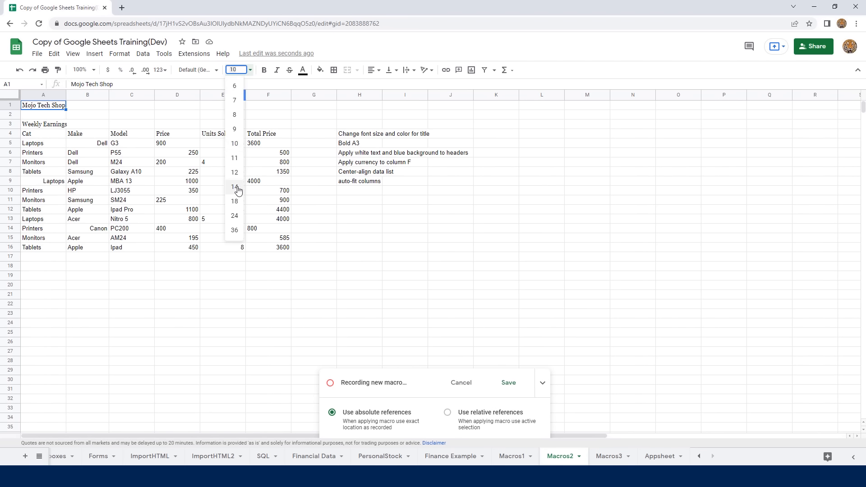
{"action": "left_click", "coordinate": [235, 202]}
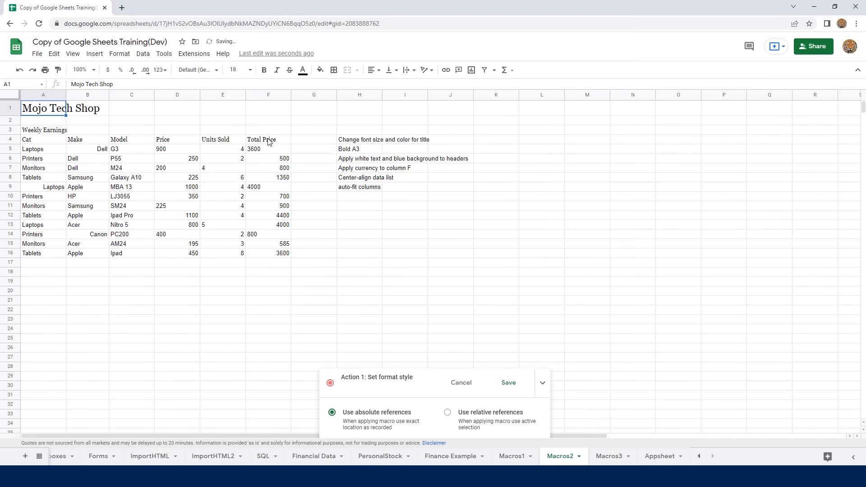
{"action": "left_click", "coordinate": [303, 71]}
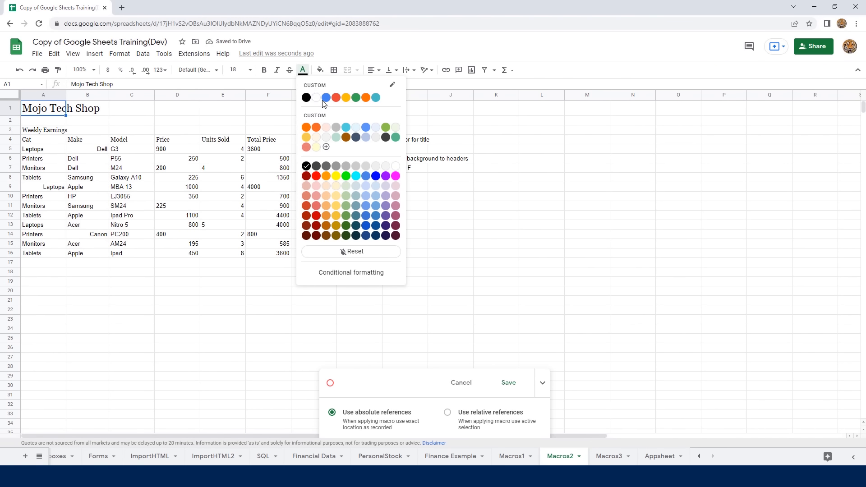
{"action": "left_click", "coordinate": [327, 98]}
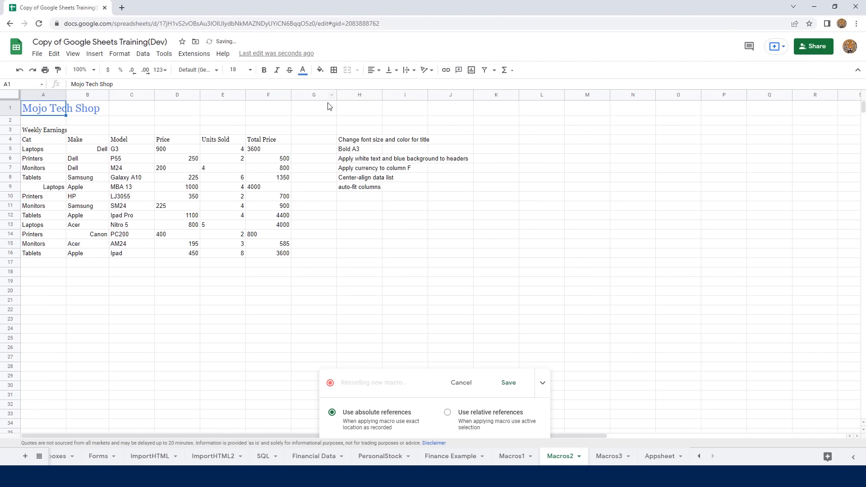
{"action": "left_click", "coordinate": [38, 132]}
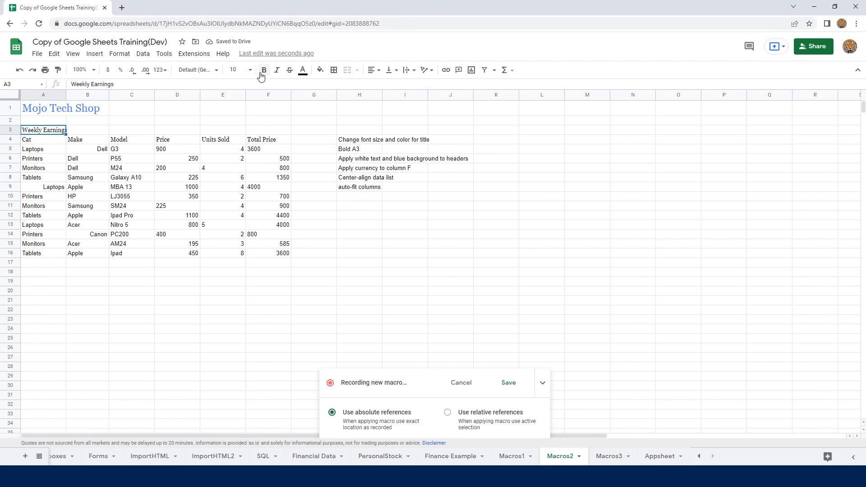
{"action": "left_click", "coordinate": [263, 72]}
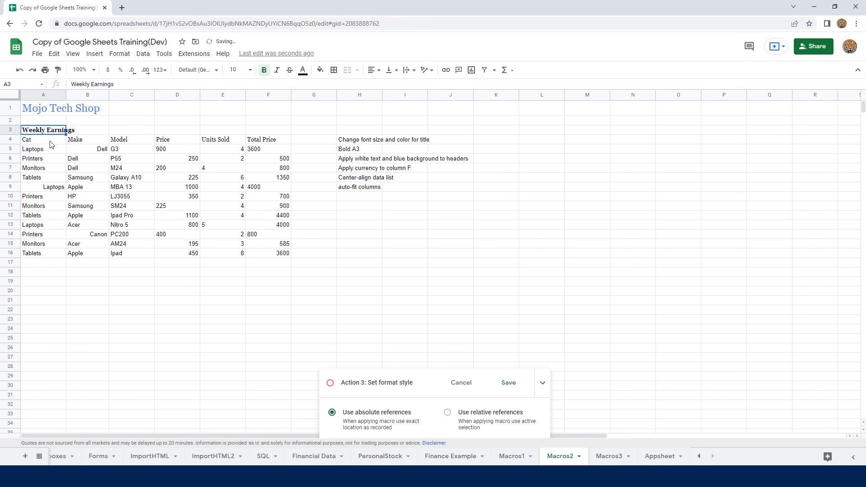
Step: Give the header cells A4:F4 white text on a blue background
{"action": "left_click_drag", "start_coordinate": [50, 141], "coordinate": [273, 141]}
{"action": "left_click", "coordinate": [303, 71]}
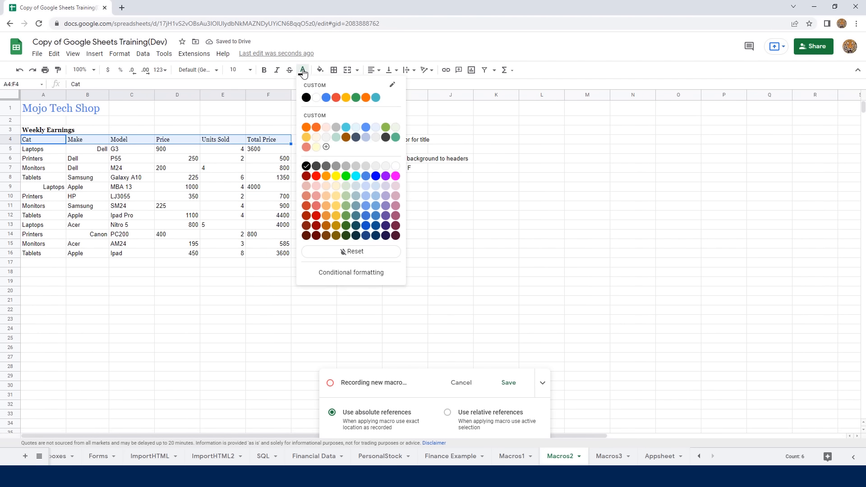
{"action": "left_click", "coordinate": [316, 95]}
{"action": "left_click", "coordinate": [321, 71]}
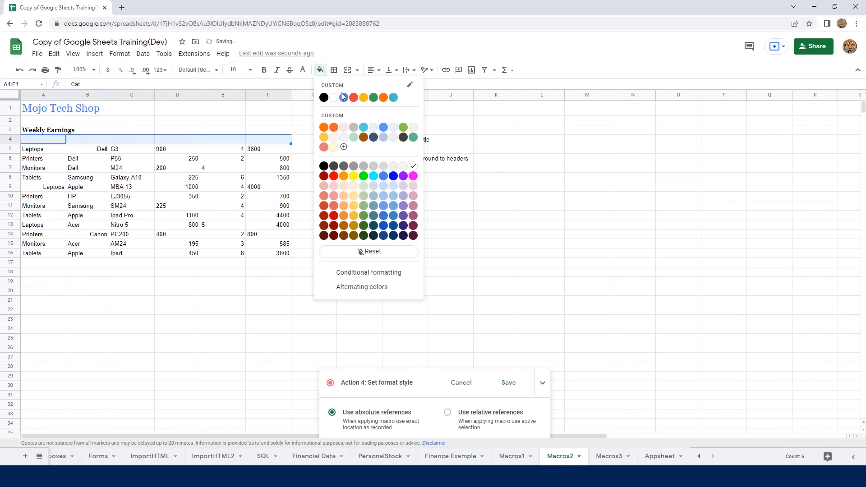
{"action": "left_click", "coordinate": [346, 100]}
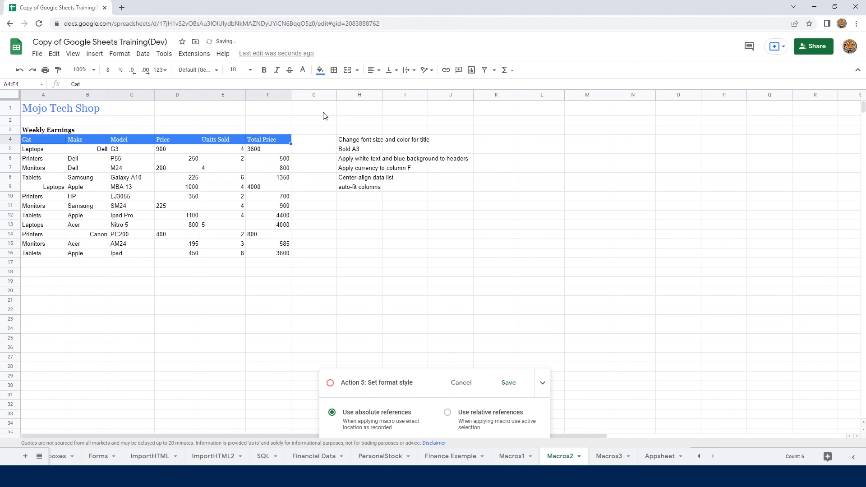
Step: Format the Total Price values in F5:F16 as currency and center-align the whole table A4:F16
{"action": "left_click_drag", "start_coordinate": [274, 151], "coordinate": [272, 254]}
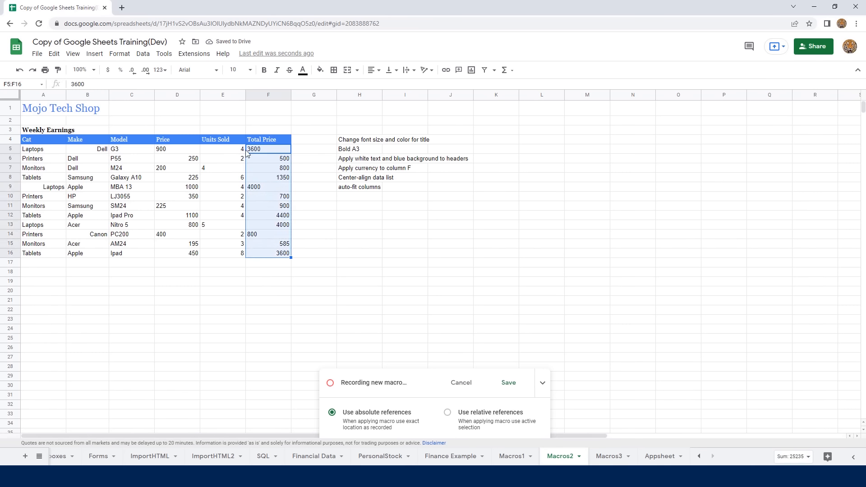
{"action": "left_click", "coordinate": [109, 70]}
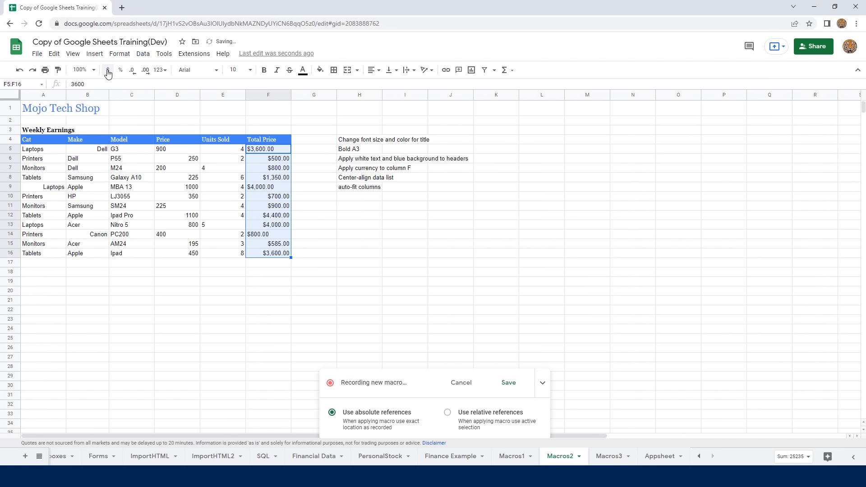
{"action": "left_click", "coordinate": [46, 144]}
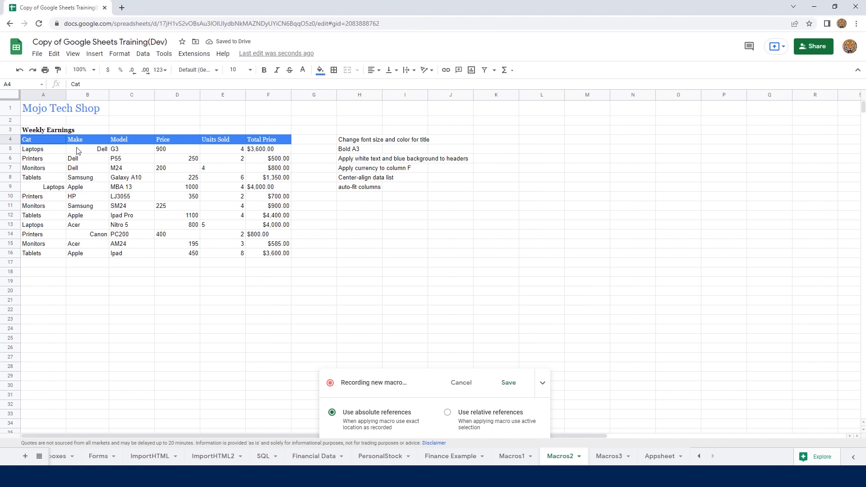
{"action": "left_click_drag", "start_coordinate": [77, 151], "coordinate": [258, 255]}
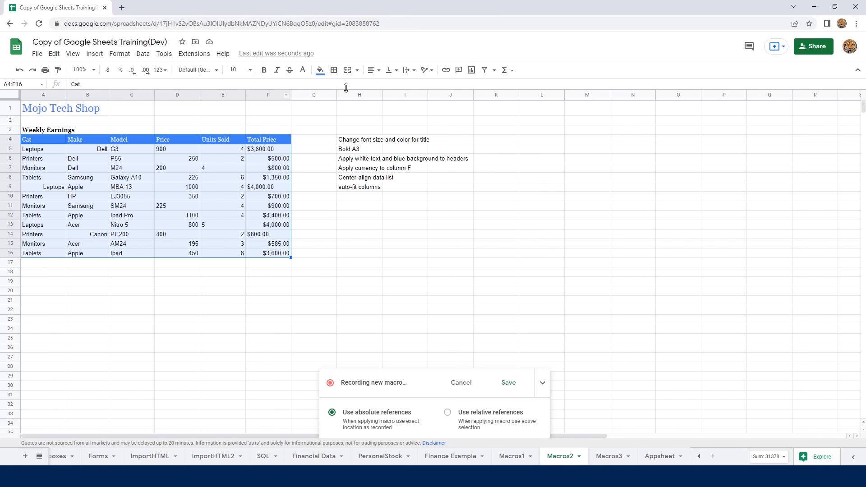
{"action": "left_click", "coordinate": [374, 70]}
{"action": "left_click", "coordinate": [384, 91]}
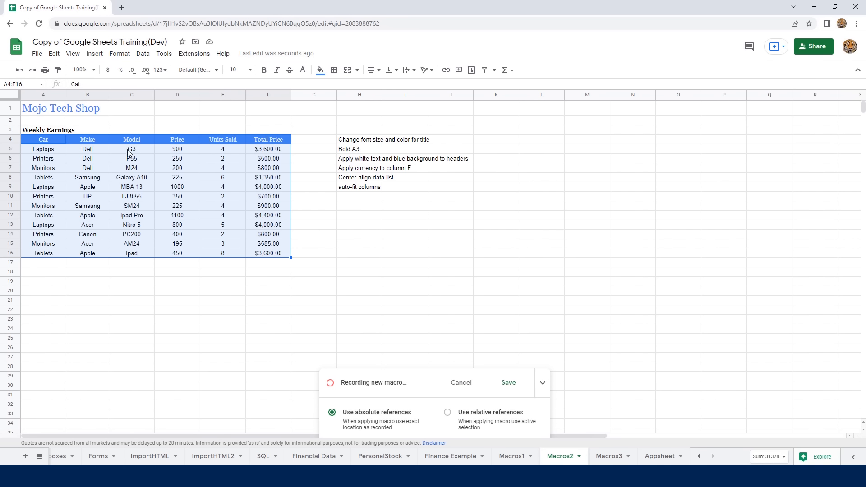
Step: Auto-fit all columns of the sheet and save the recorded macro as Cleanup without a shortcut number
{"action": "left_click", "coordinate": [10, 95]}
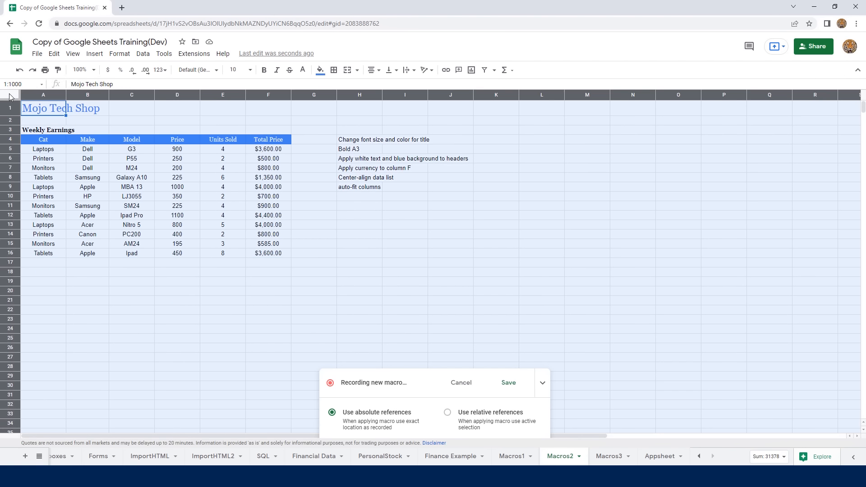
{"action": "double_click", "coordinate": [199, 94]}
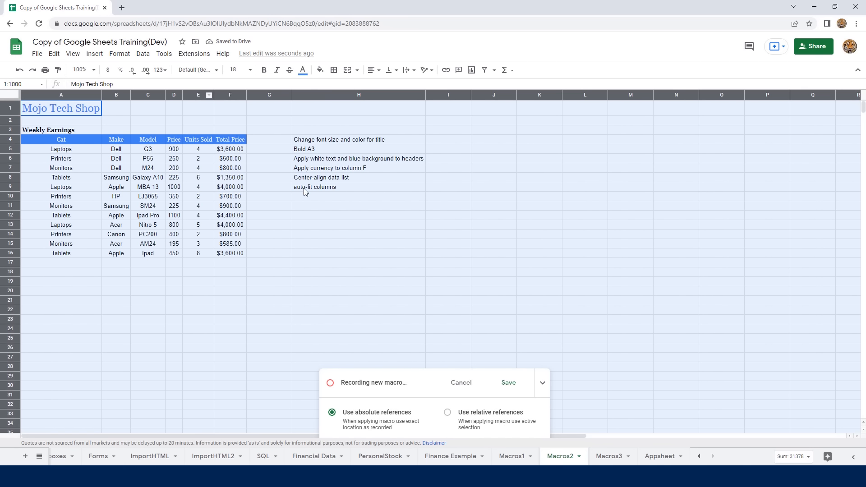
{"action": "left_click", "coordinate": [510, 383]}
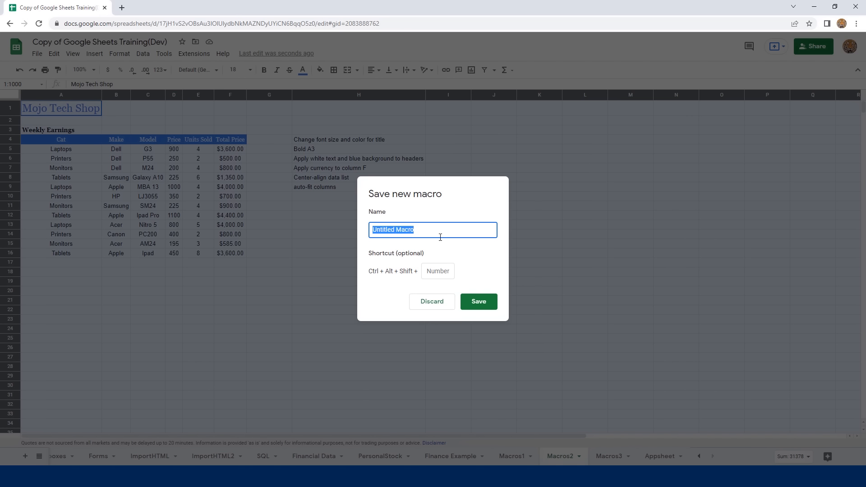
{"action": "type", "text": "Cleanup"}
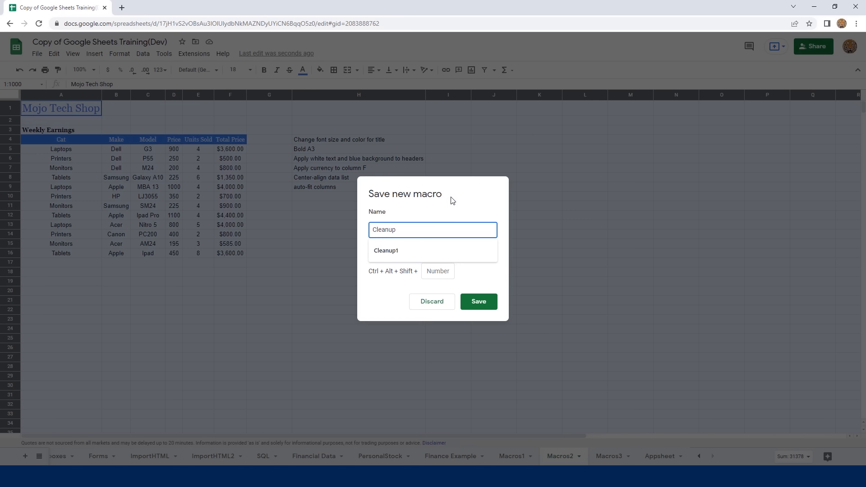
{"action": "left_click", "coordinate": [481, 304]}
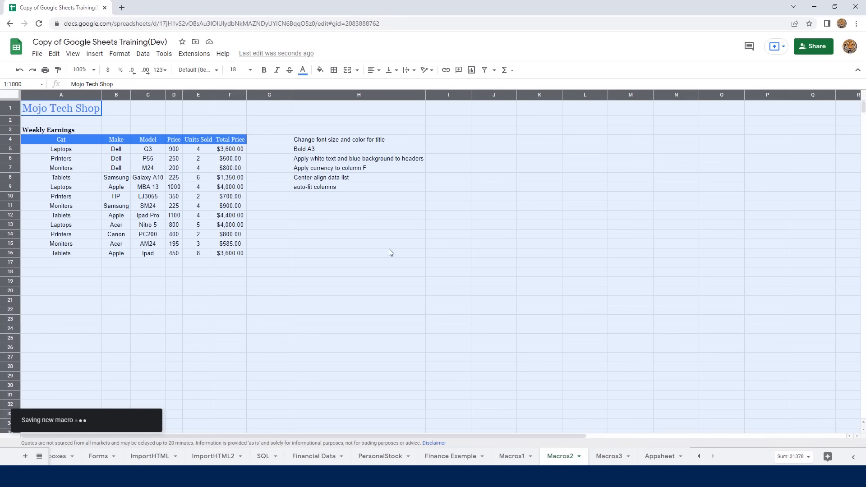
{"action": "left_click", "coordinate": [387, 246]}
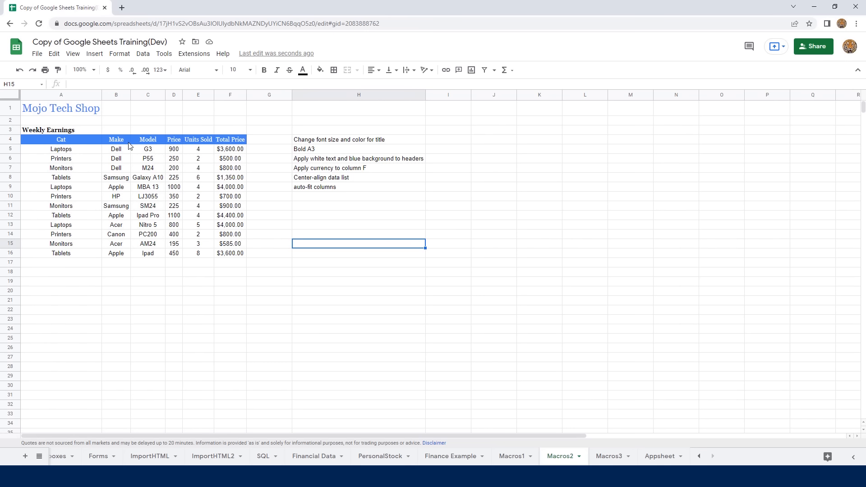
Step: Clear the formatting of the title and earnings table in A1:F16
{"action": "left_click", "coordinate": [271, 271]}
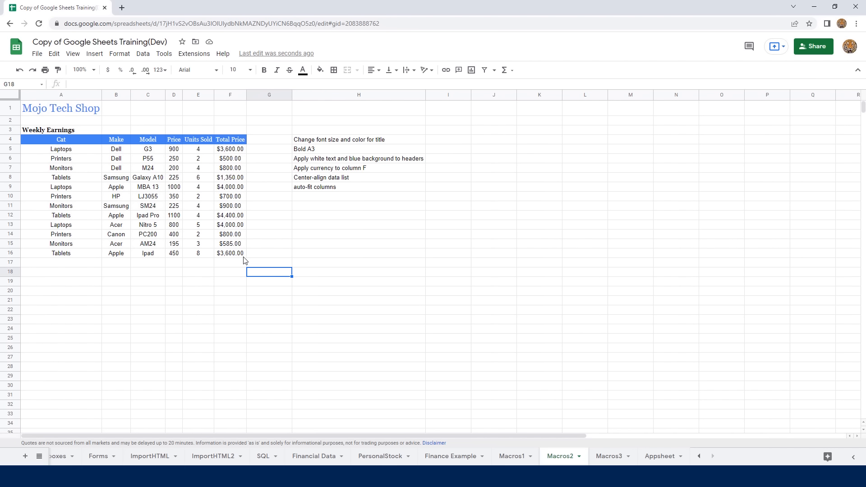
{"action": "left_click_drag", "start_coordinate": [238, 257], "coordinate": [45, 109]}
{"action": "left_click", "coordinate": [120, 54]}
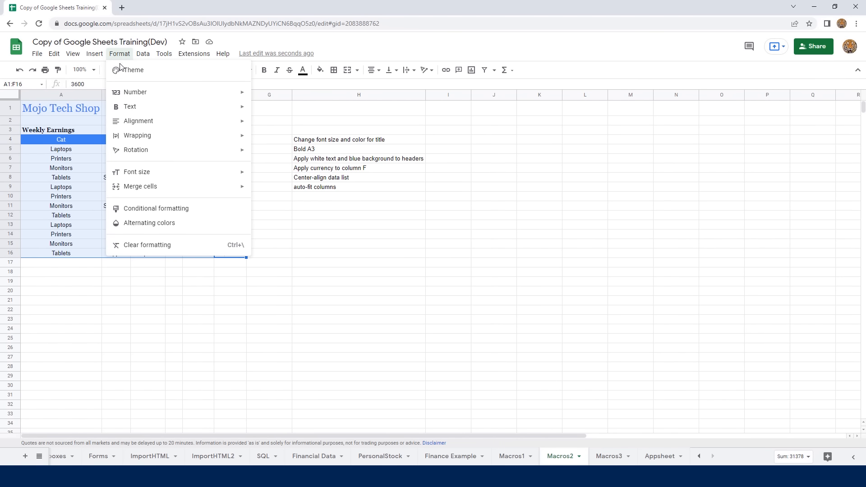
{"action": "left_click", "coordinate": [149, 245]}
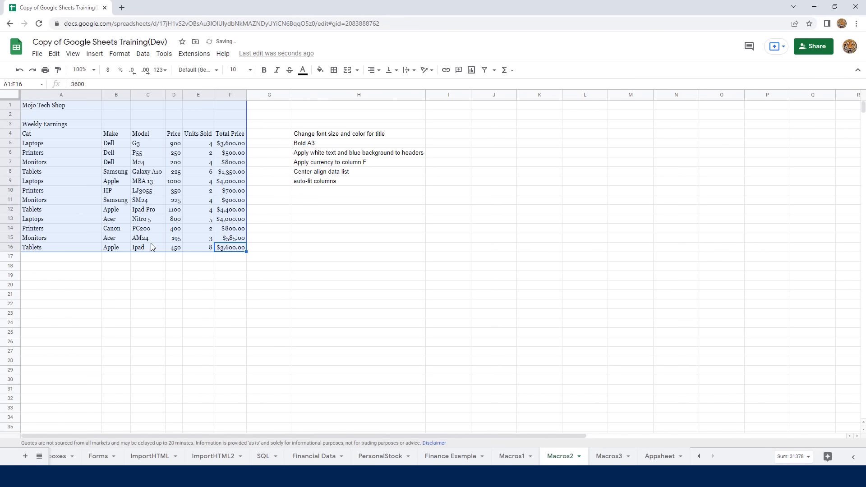
Step: Change the Total Price values in F5:F16 from currency to the plain Number format
{"action": "left_click", "coordinate": [230, 143]}
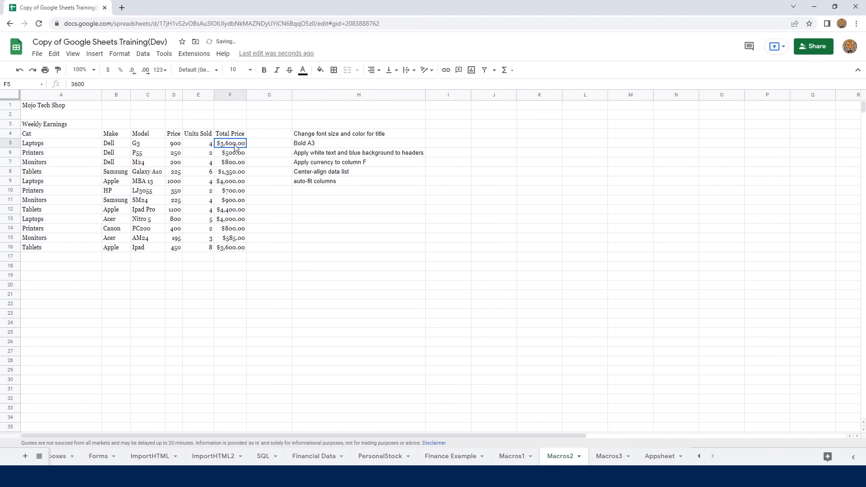
{"action": "key", "text": "ctrl+shift+Down"}
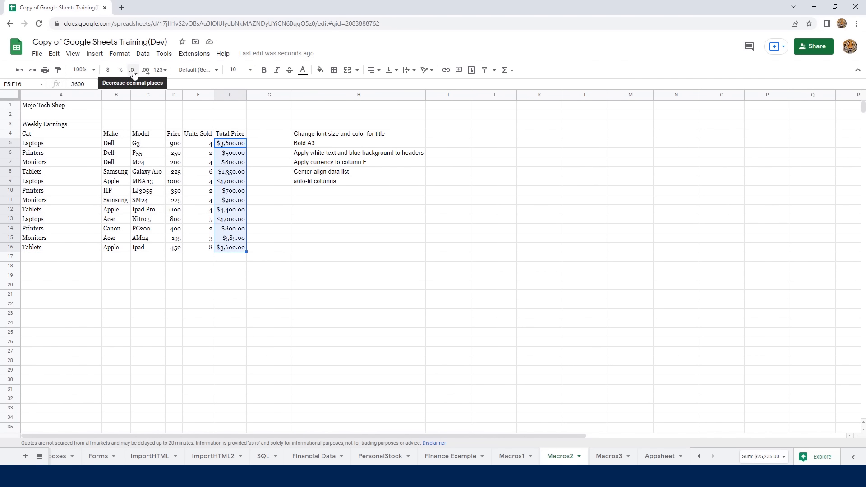
{"action": "left_click", "coordinate": [160, 70]}
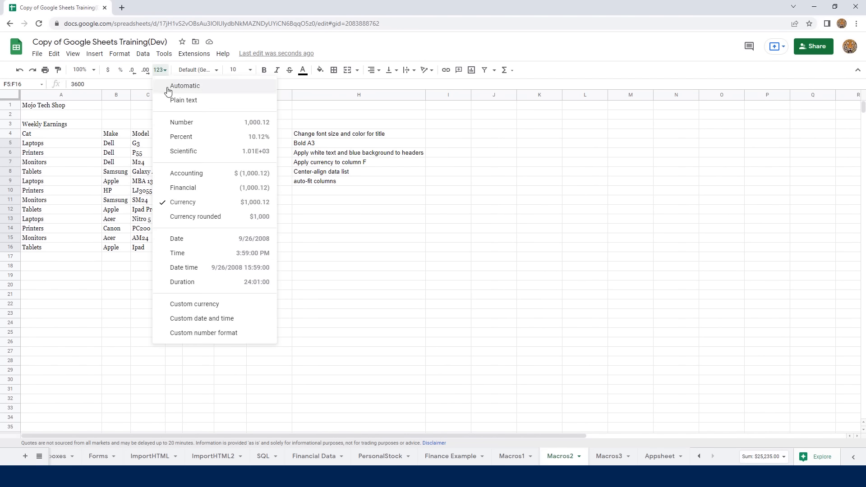
{"action": "left_click", "coordinate": [187, 124]}
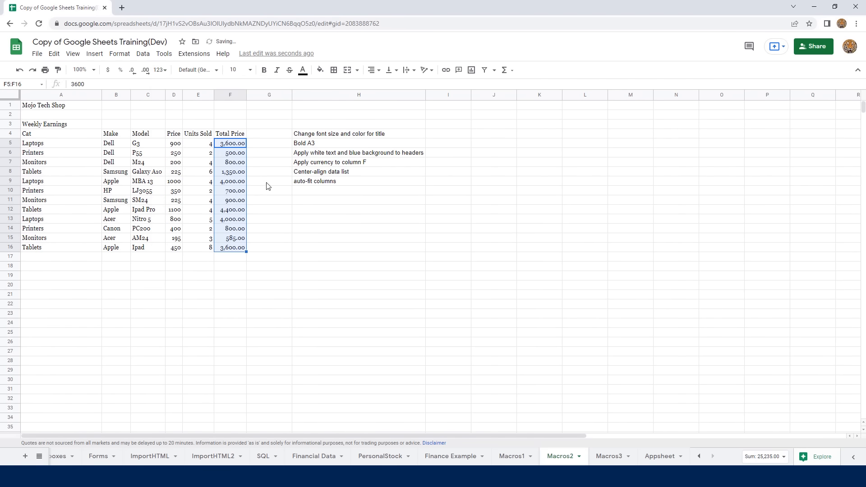
{"action": "left_click", "coordinate": [289, 221]}
{"action": "left_click", "coordinate": [338, 202]}
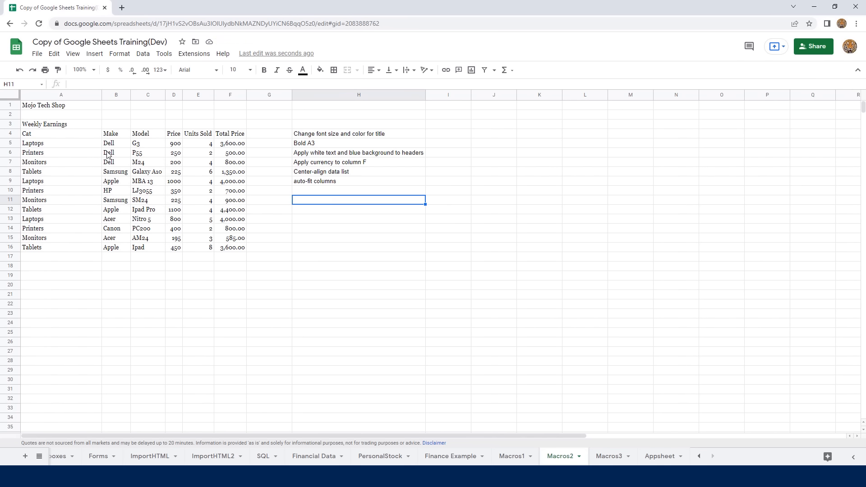
Step: Run the saved Cleanup macro on the Macros2 sheet to reapply the title and table formatting
{"action": "left_click", "coordinate": [197, 55]}
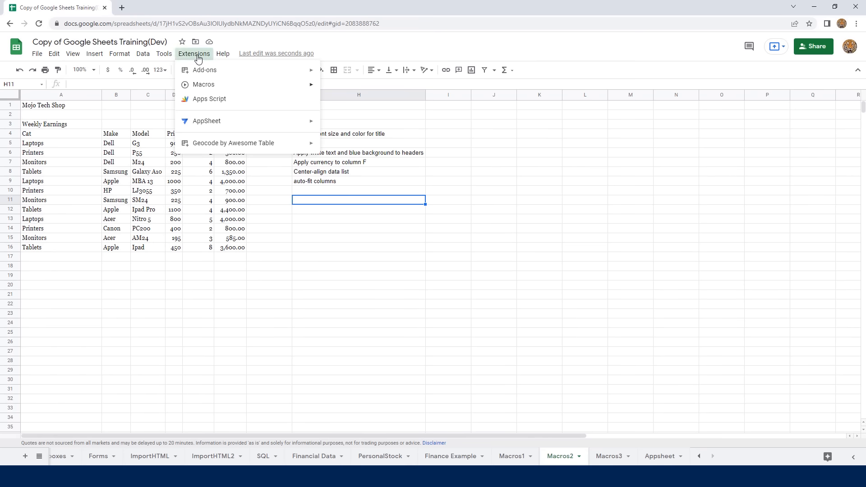
{"action": "left_click", "coordinate": [223, 54]}
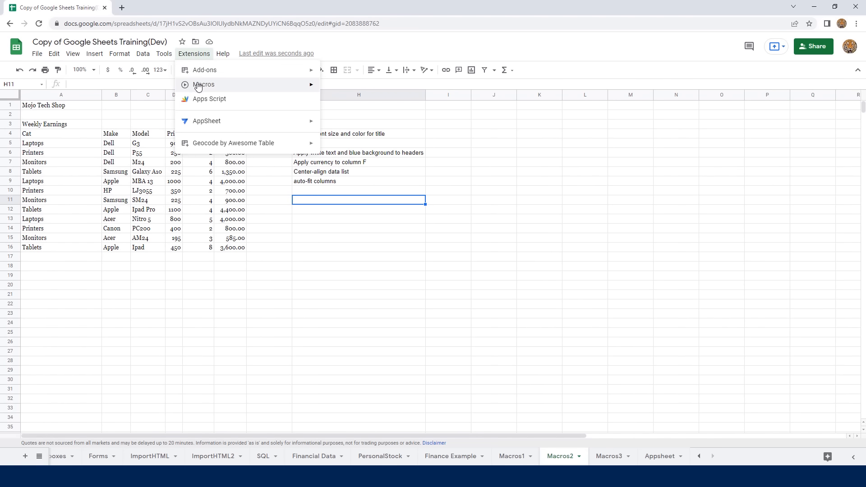
{"action": "mouse_move", "coordinate": [198, 85]}
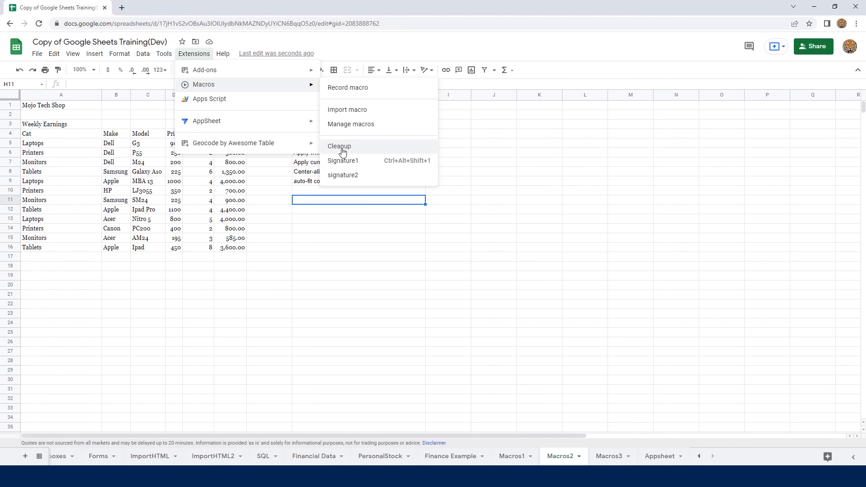
{"action": "left_click", "coordinate": [343, 147]}
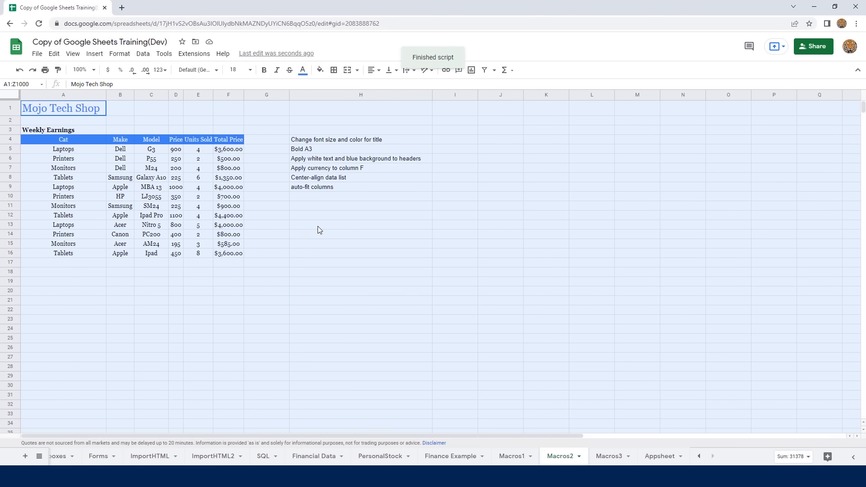
{"action": "left_click", "coordinate": [318, 226]}
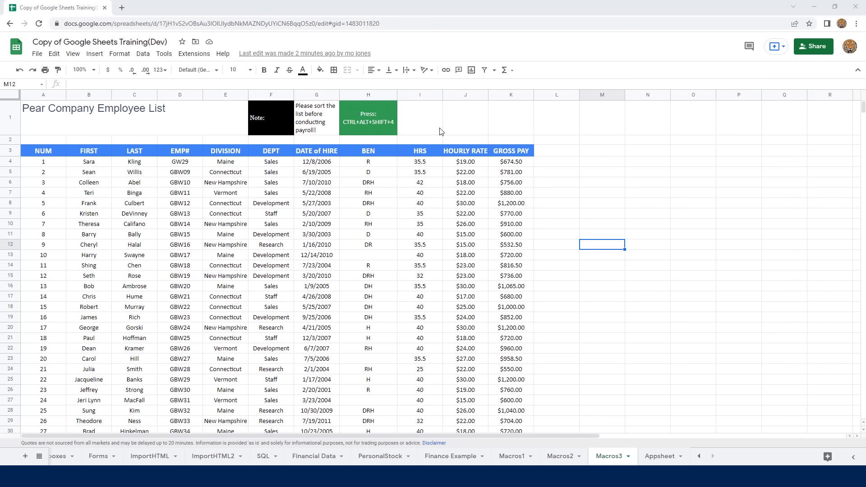
Step: Examine the Pear Company Employee List on the Macros3 sheet down to its last row, especially the DIVISION and DEPT columns
{"action": "left_click", "coordinate": [233, 162]}
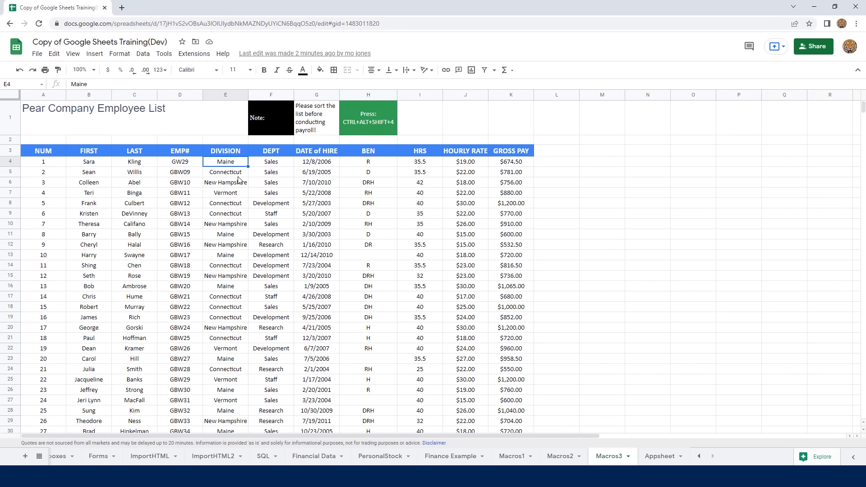
{"action": "left_click", "coordinate": [276, 206]}
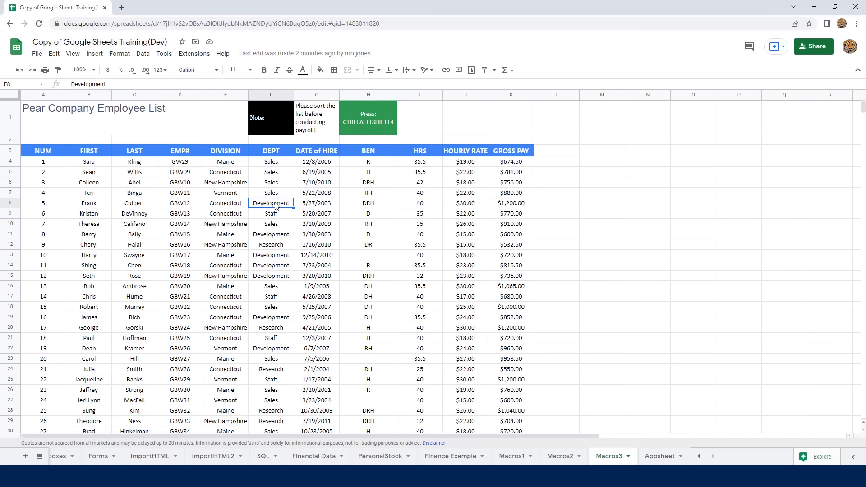
{"action": "scroll", "coordinate": [276, 204], "scroll_direction": "down", "scroll_amount": 6}
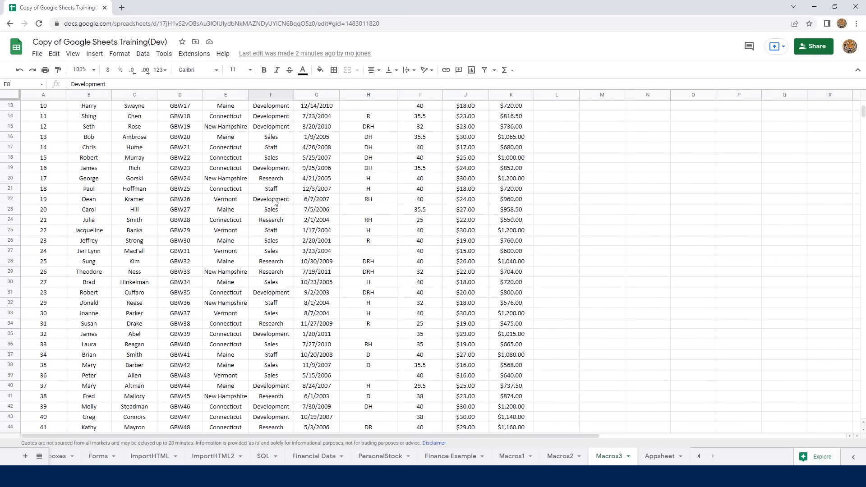
{"action": "scroll", "coordinate": [276, 202], "scroll_direction": "down", "scroll_amount": 12}
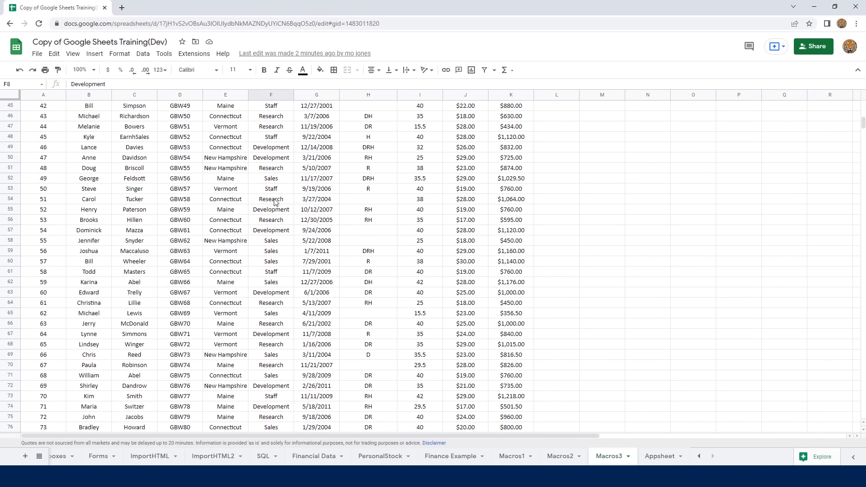
{"action": "scroll", "coordinate": [276, 203], "scroll_direction": "down", "scroll_amount": 8}
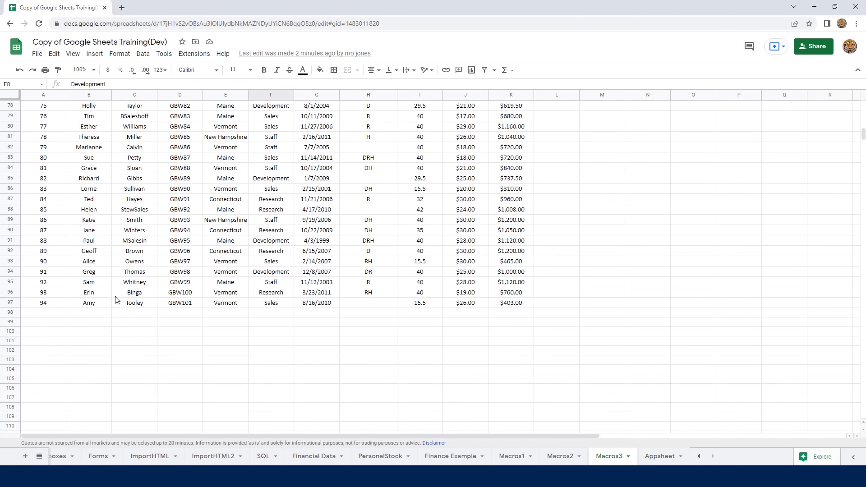
{"action": "left_click", "coordinate": [304, 220]}
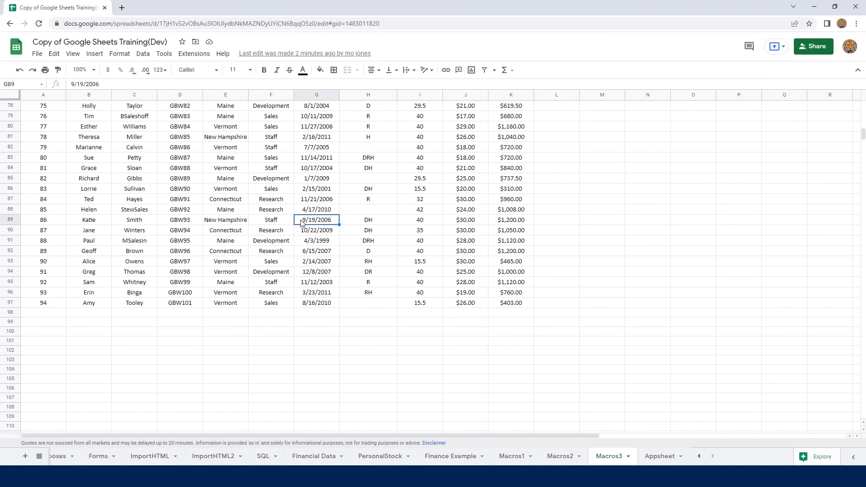
{"action": "scroll", "coordinate": [304, 219], "scroll_direction": "up", "scroll_amount": 4}
{"action": "scroll", "coordinate": [304, 216], "scroll_direction": "up", "scroll_amount": 20}
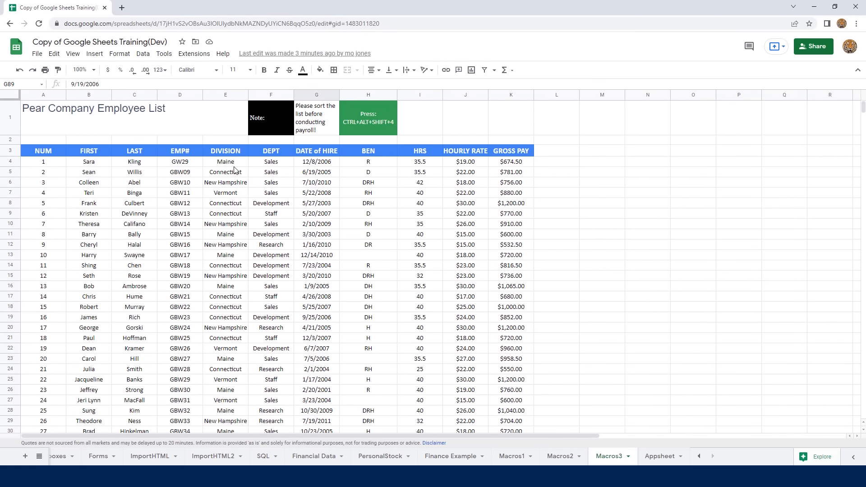
{"action": "left_click", "coordinate": [234, 163]}
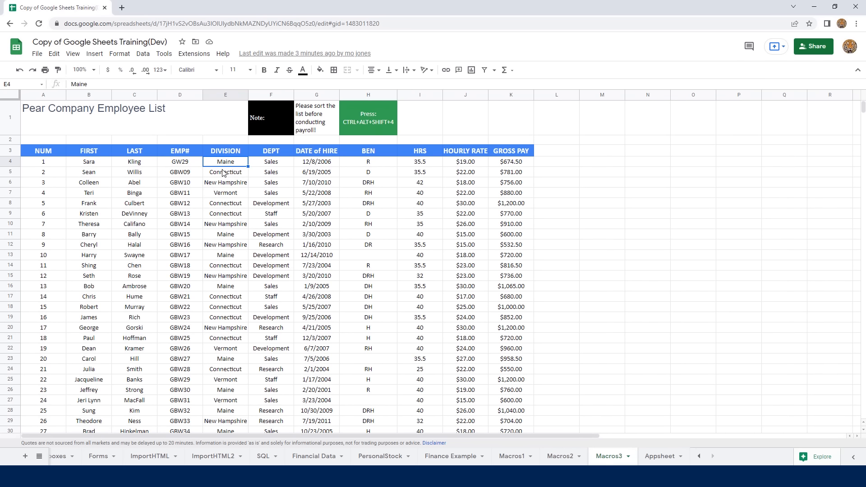
{"action": "left_click", "coordinate": [277, 164]}
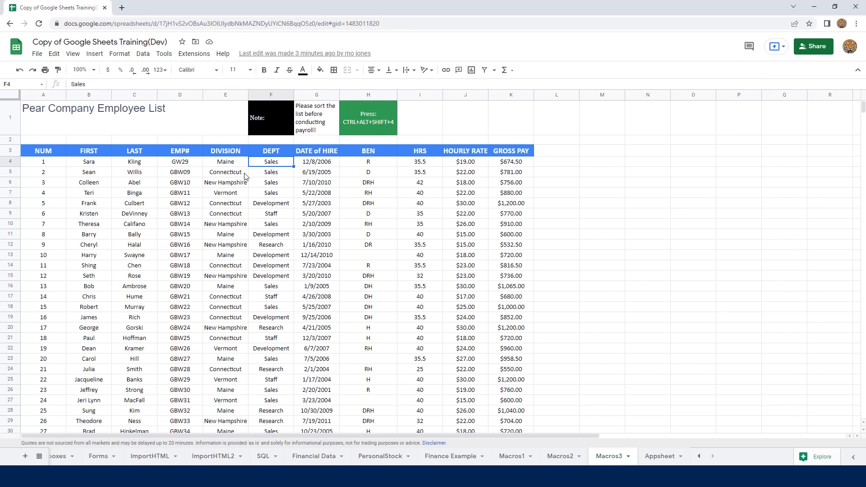
{"action": "left_click", "coordinate": [272, 206]}
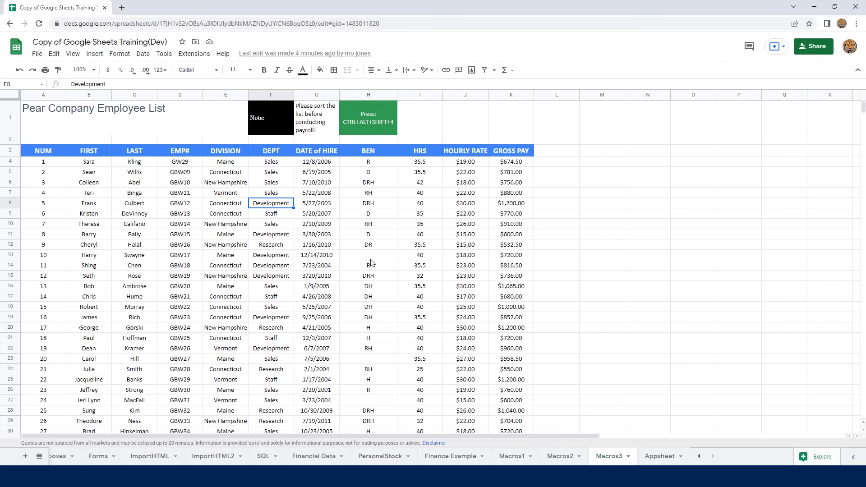
{"action": "left_click", "coordinate": [143, 54]}
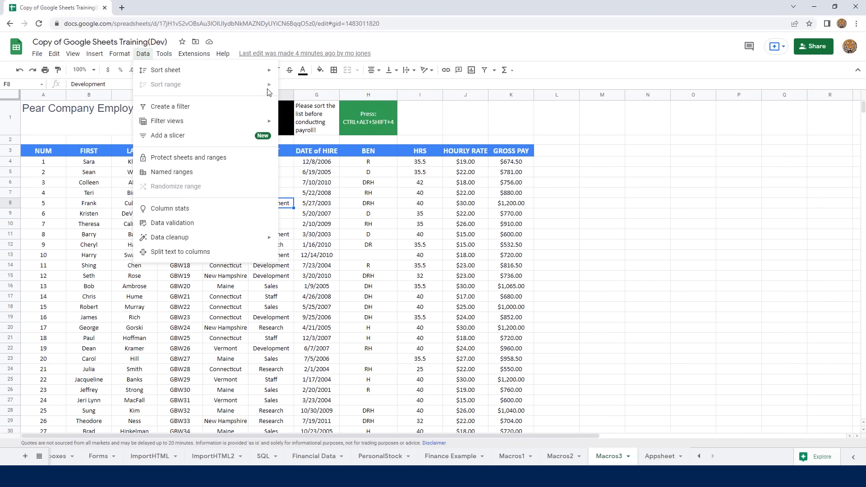
{"action": "left_click", "coordinate": [346, 209]}
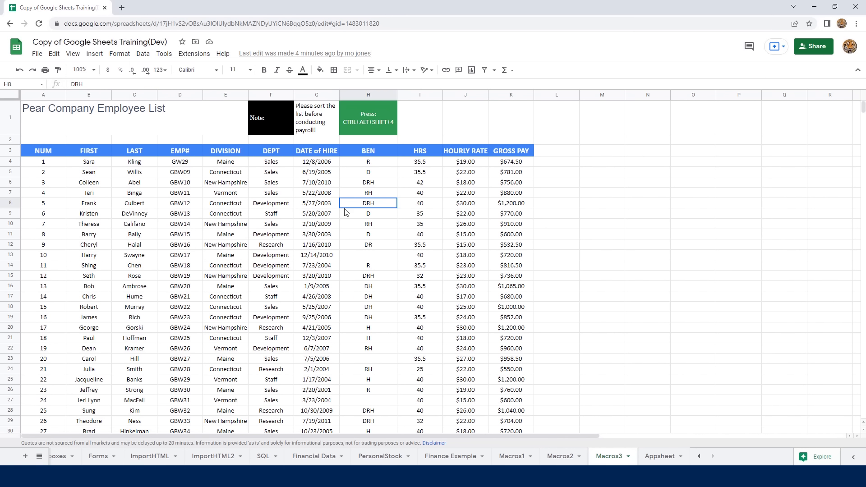
Step: Start recording a new macro with absolute references, beginning from the NUM header cell A3
{"action": "left_click", "coordinate": [38, 155]}
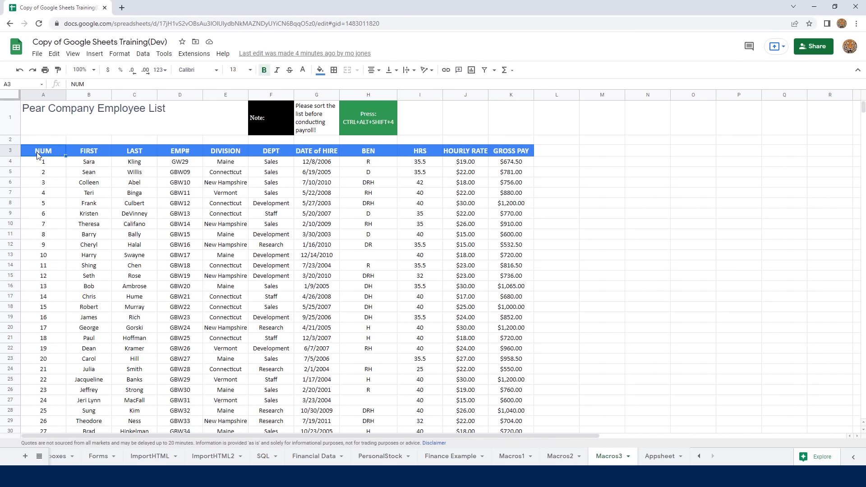
{"action": "left_click", "coordinate": [195, 54]}
{"action": "mouse_move", "coordinate": [256, 89]}
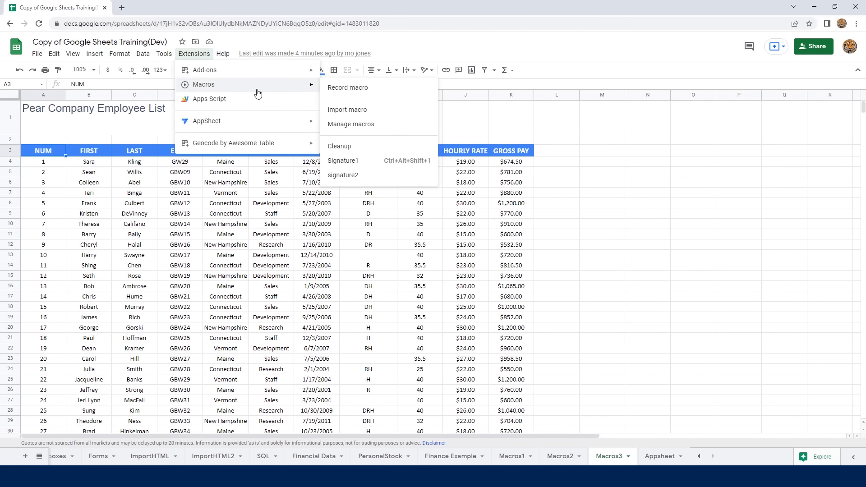
{"action": "left_click", "coordinate": [348, 90]}
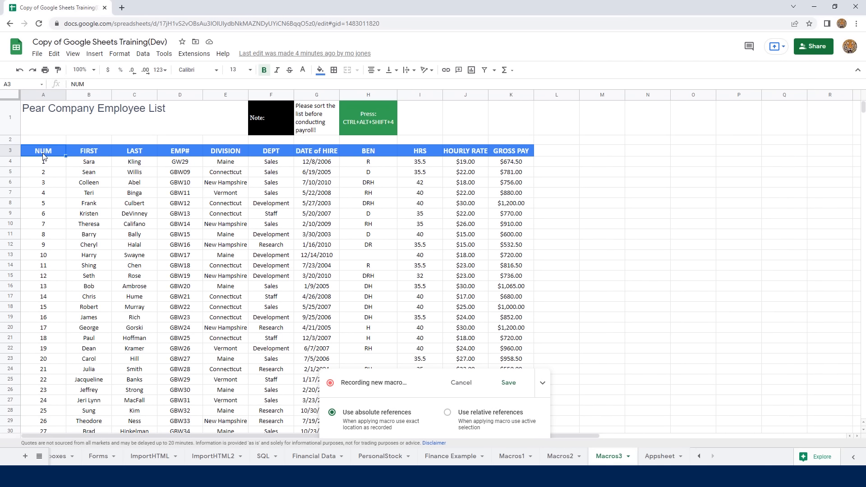
Step: Select the entire employee table from the NUM header cell through GROSS PAY and down to the last row, A3:K97
{"action": "key", "text": "ctrl+shift+Right"}
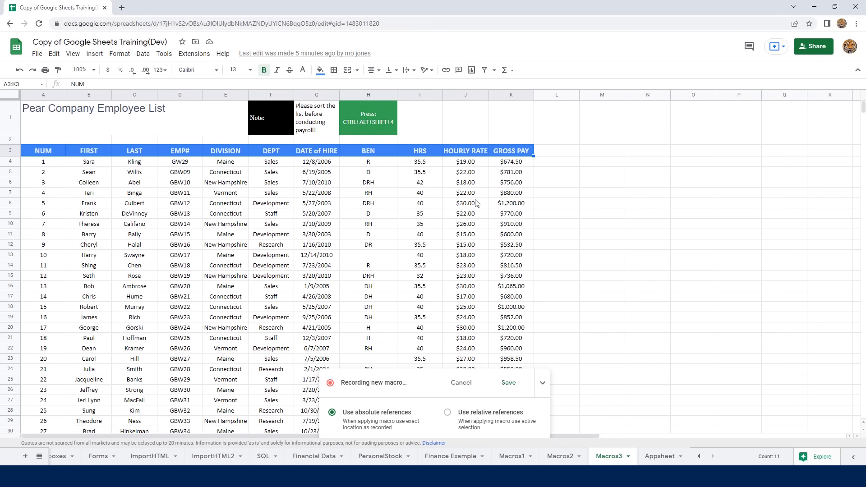
{"action": "key", "text": "ctrl+shift+Down"}
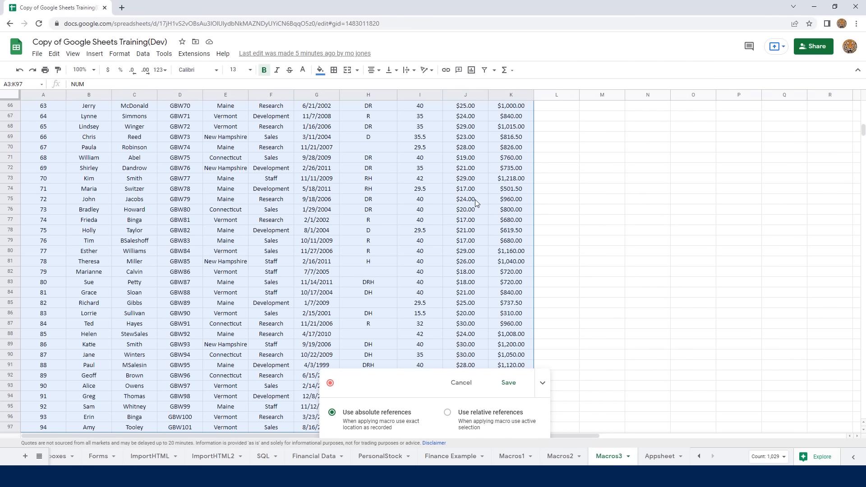
{"action": "scroll", "coordinate": [406, 225], "scroll_direction": "down", "scroll_amount": 2}
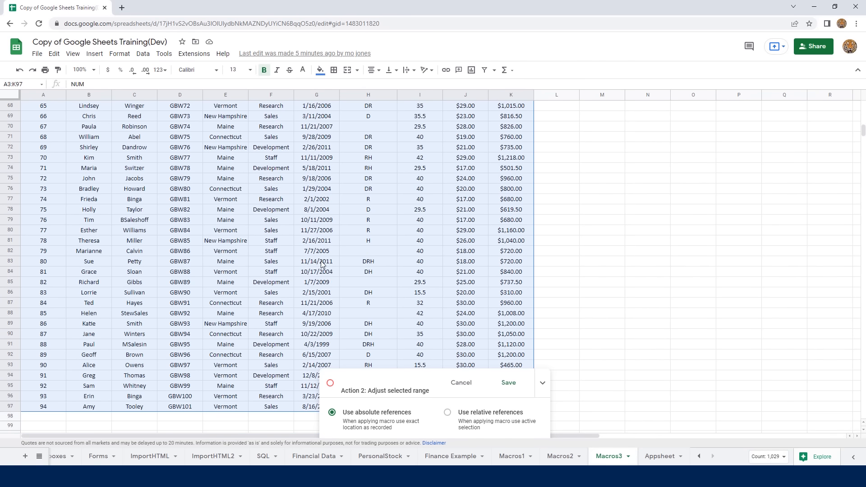
{"action": "scroll", "coordinate": [339, 291], "scroll_direction": "up", "scroll_amount": 6}
{"action": "scroll", "coordinate": [339, 289], "scroll_direction": "up", "scroll_amount": 12}
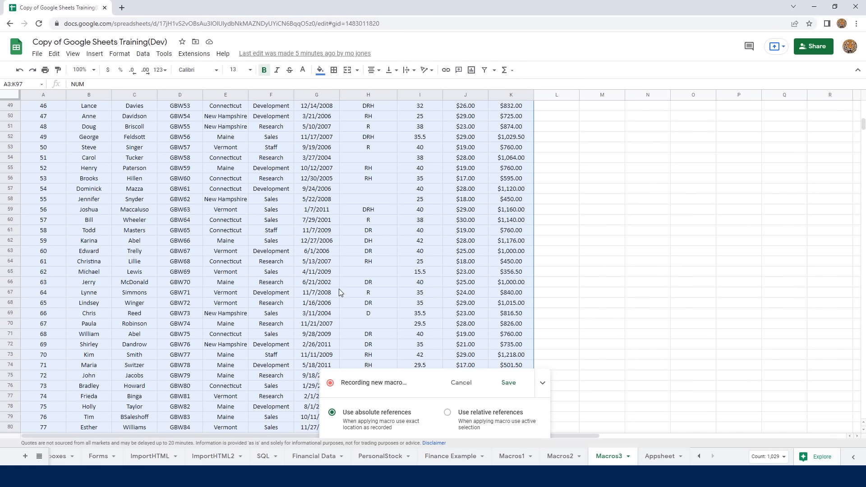
{"action": "scroll", "coordinate": [342, 275], "scroll_direction": "up", "scroll_amount": 4}
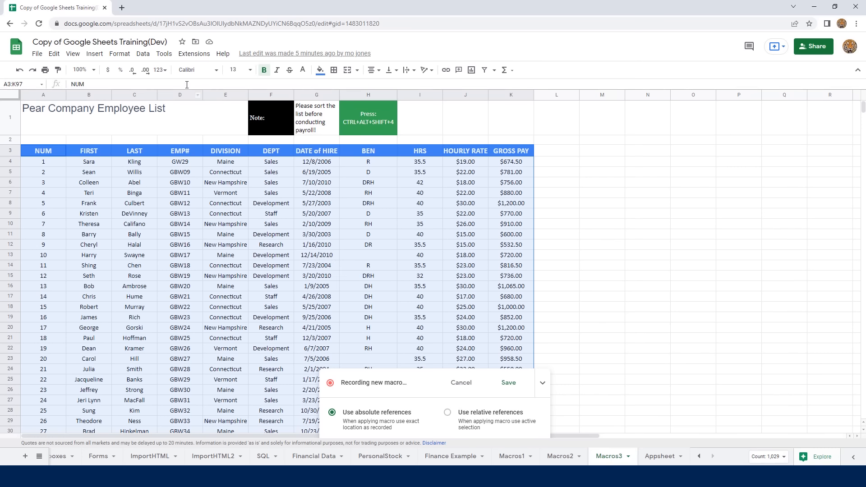
Step: Set up an advanced range sort that treats the first row as headers and sorts by DIVISION from A to Z
{"action": "left_click", "coordinate": [141, 54]}
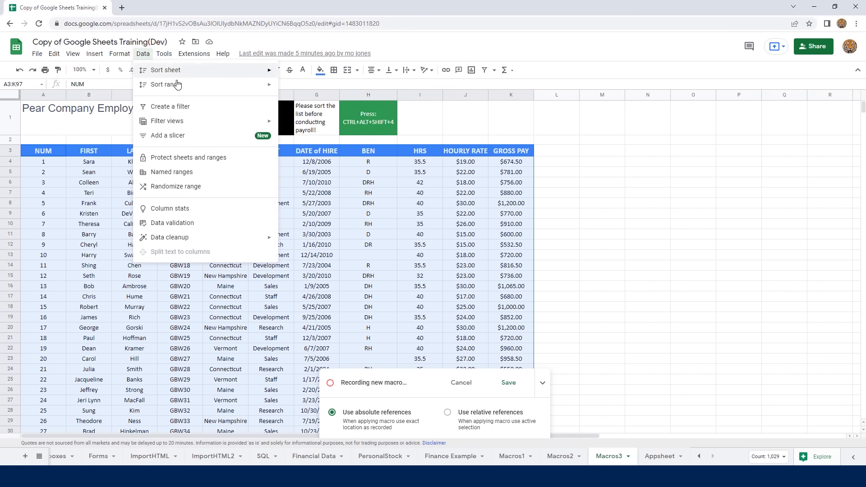
{"action": "mouse_move", "coordinate": [211, 91]}
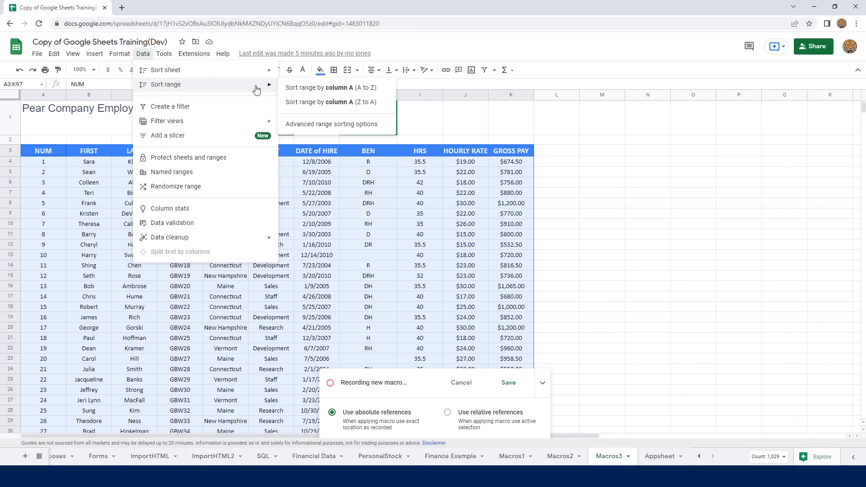
{"action": "left_click", "coordinate": [333, 125]}
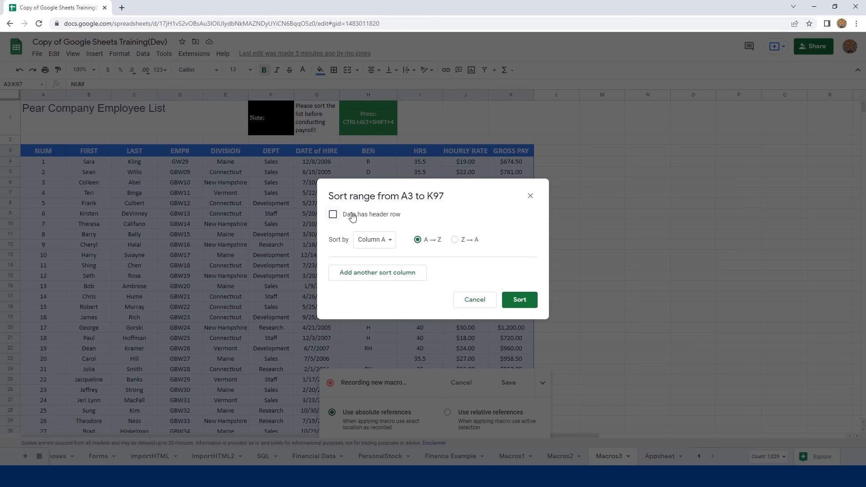
{"action": "left_click", "coordinate": [333, 215]}
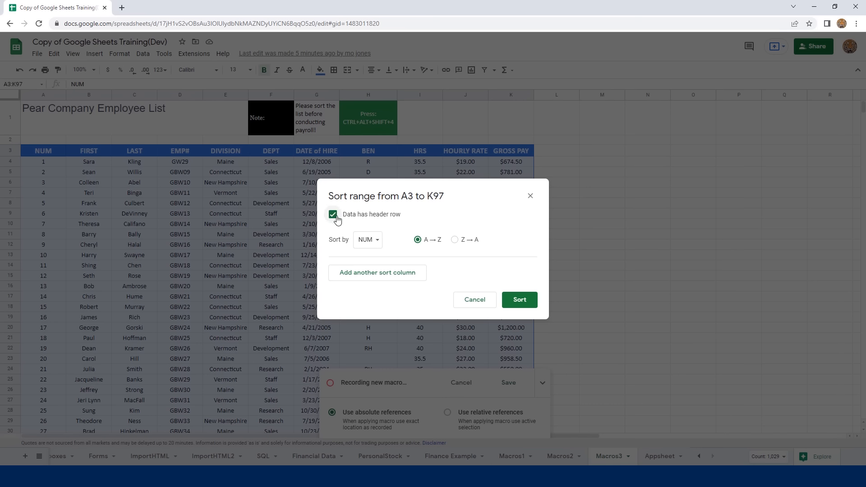
{"action": "left_click", "coordinate": [377, 244]}
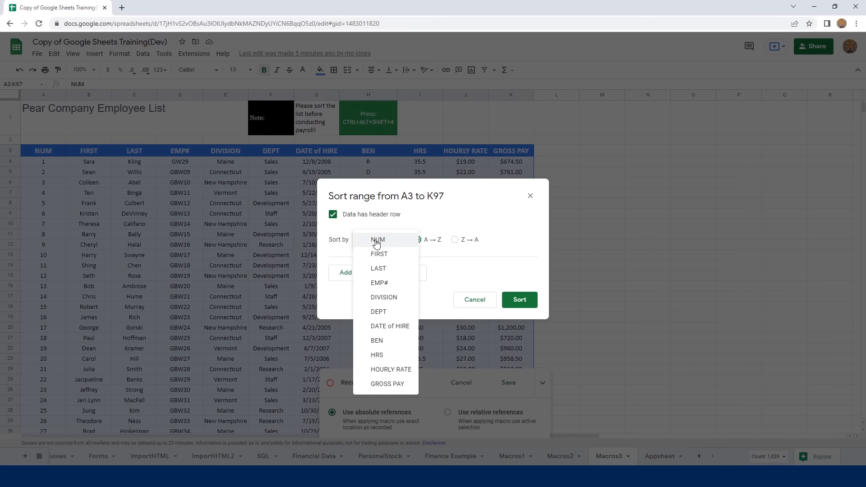
{"action": "left_click", "coordinate": [386, 300]}
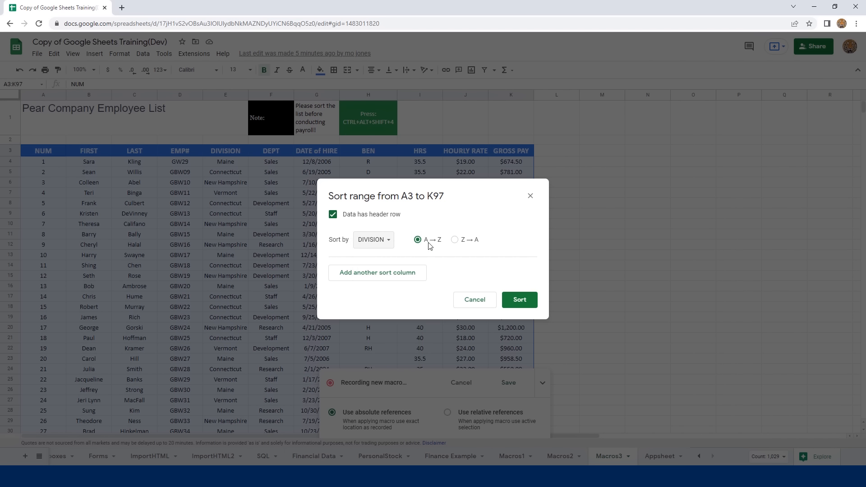
Step: Add DEPT and LAST as the second and third sort columns, both A to Z, and apply the sort
{"action": "left_click", "coordinate": [367, 274]}
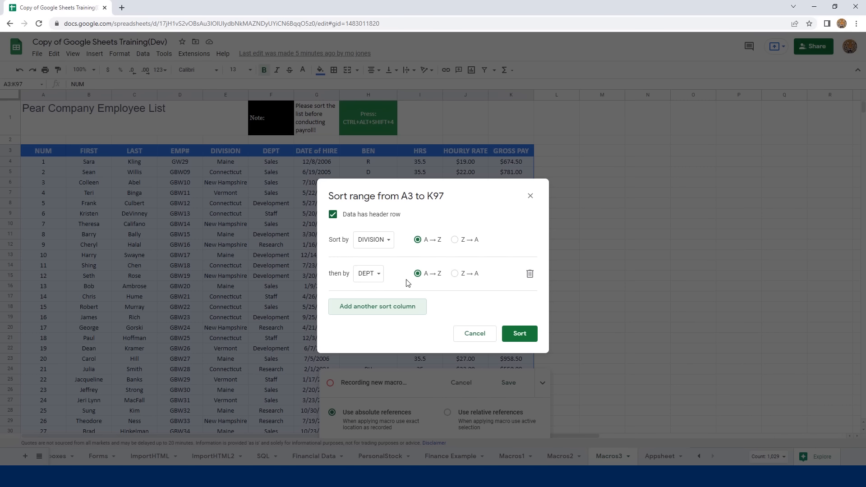
{"action": "left_click", "coordinate": [369, 309]}
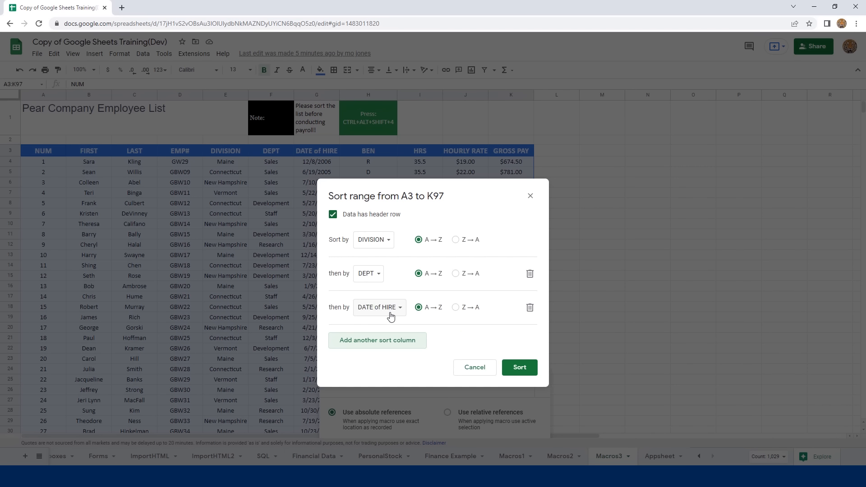
{"action": "left_click", "coordinate": [395, 310]}
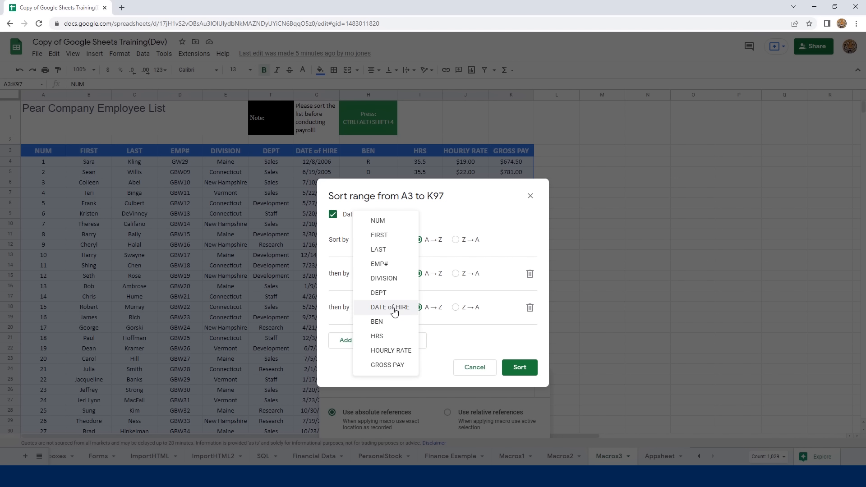
{"action": "left_click", "coordinate": [386, 251]}
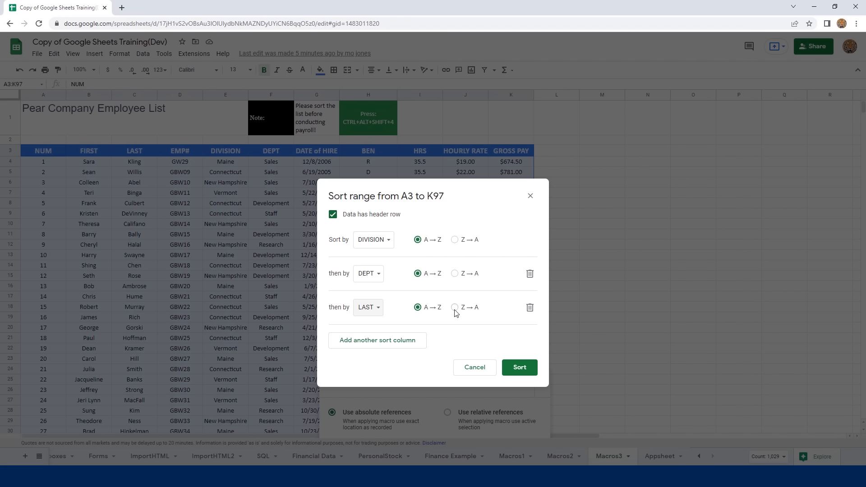
{"action": "left_click", "coordinate": [518, 368]}
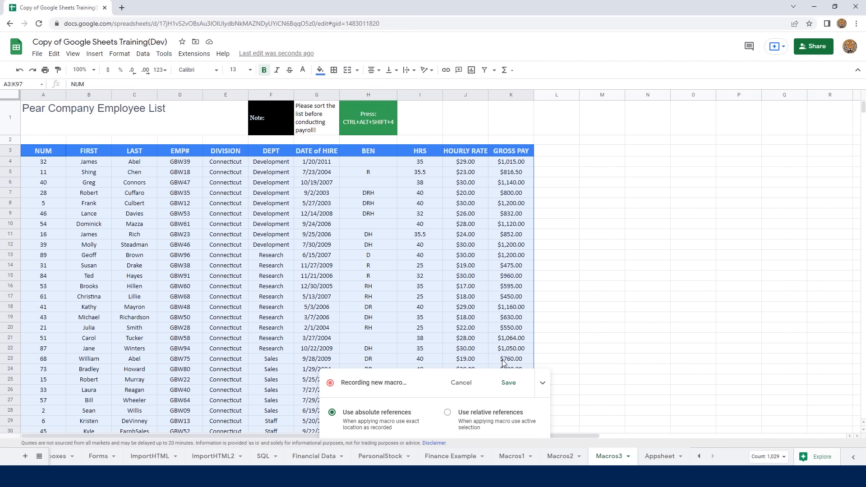
Step: Save the recorded macro as Sort with the shortcut Ctrl + Alt + Shift + 4
{"action": "left_click", "coordinate": [508, 383]}
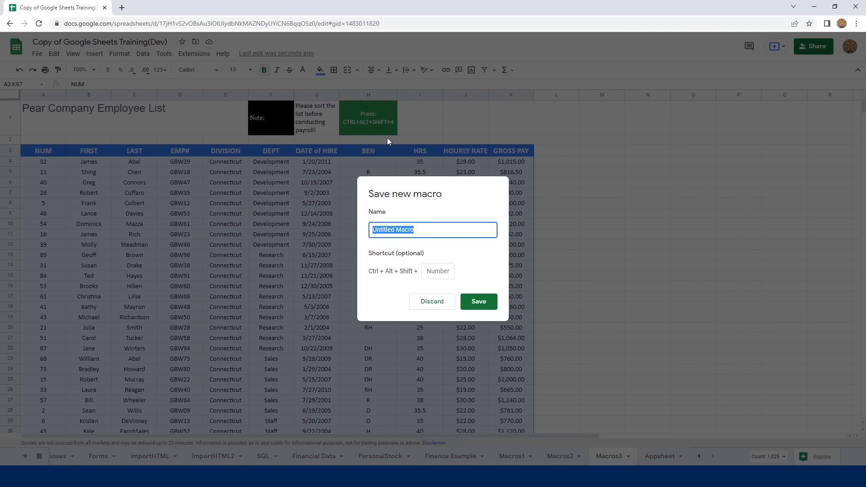
{"action": "type", "text": "Sort"}
{"action": "left_click", "coordinate": [437, 270]}
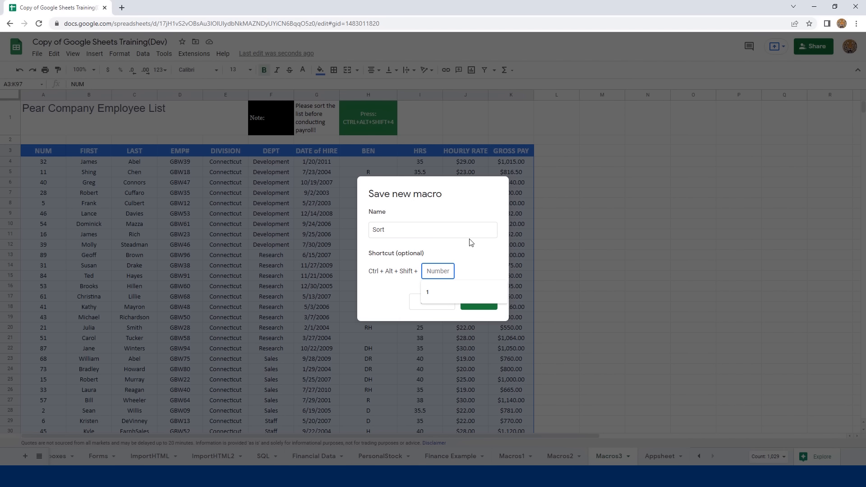
{"action": "type", "text": "4"}
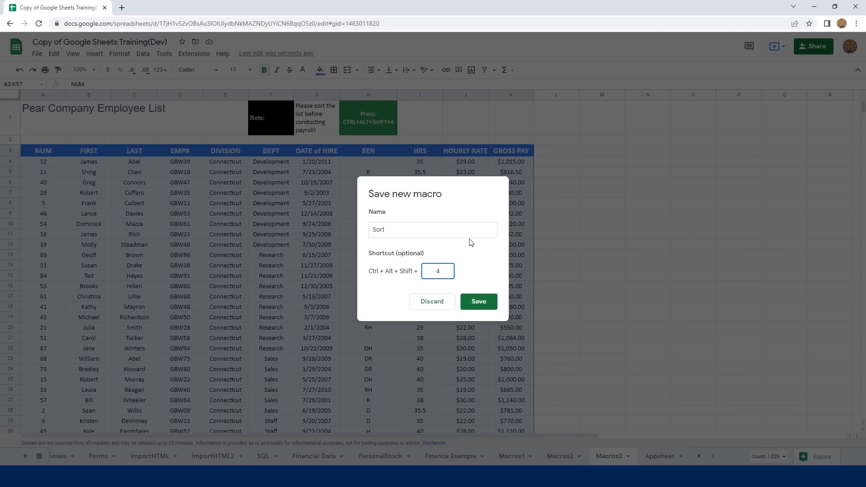
{"action": "left_click", "coordinate": [487, 305]}
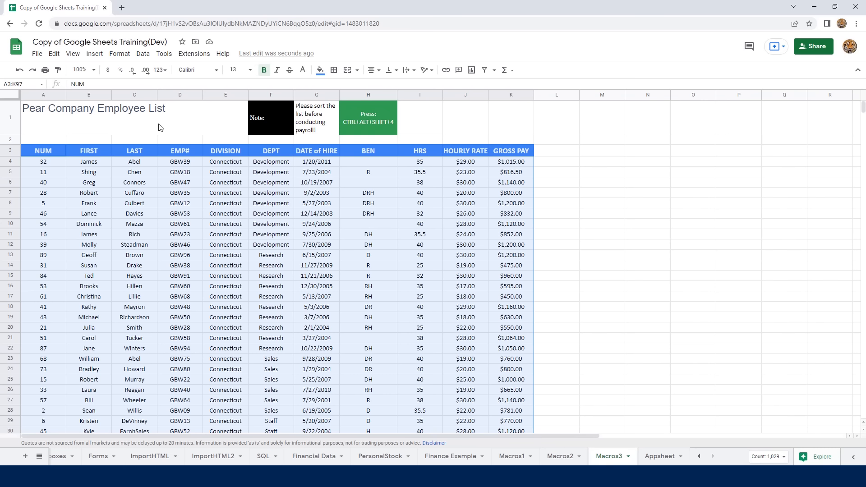
Step: Re-sort the employee table by NUM from A to Z, treating the first row as headers
{"action": "left_click", "coordinate": [143, 53]}
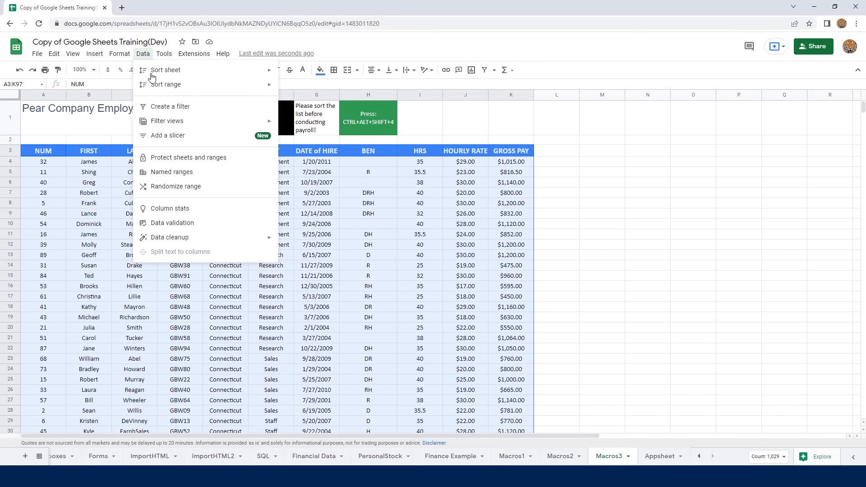
{"action": "mouse_move", "coordinate": [274, 89]}
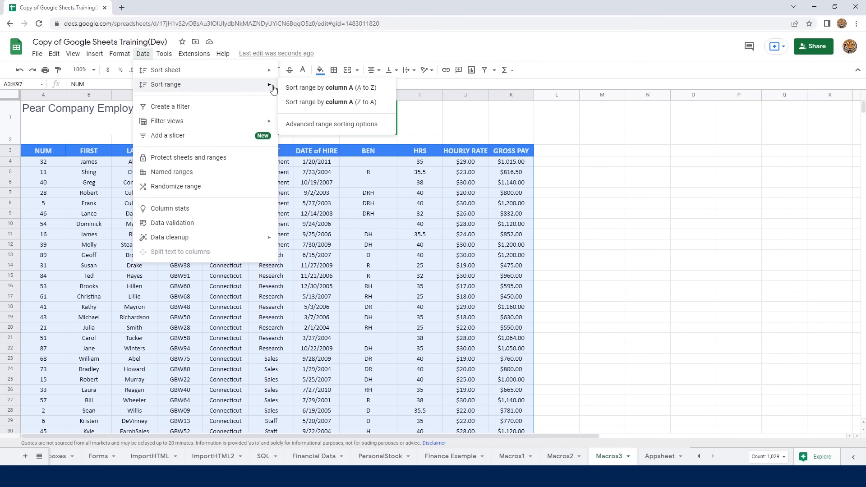
{"action": "left_click", "coordinate": [335, 125]}
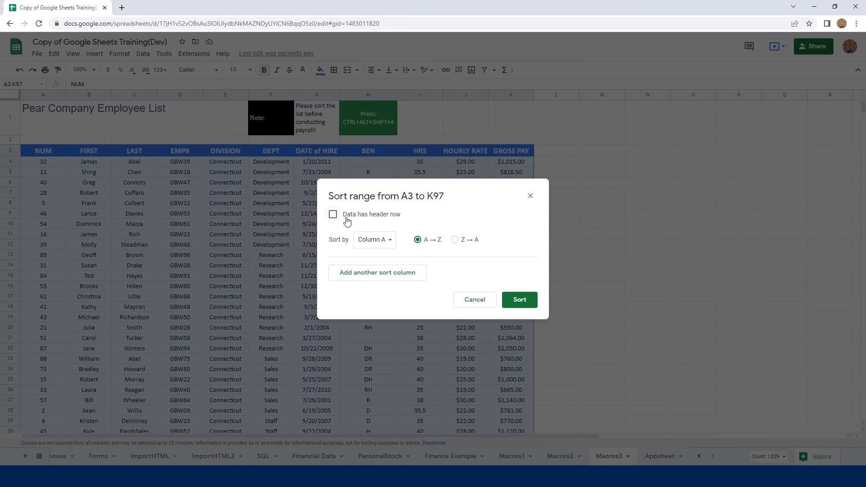
{"action": "left_click", "coordinate": [333, 215]}
{"action": "left_click", "coordinate": [523, 302]}
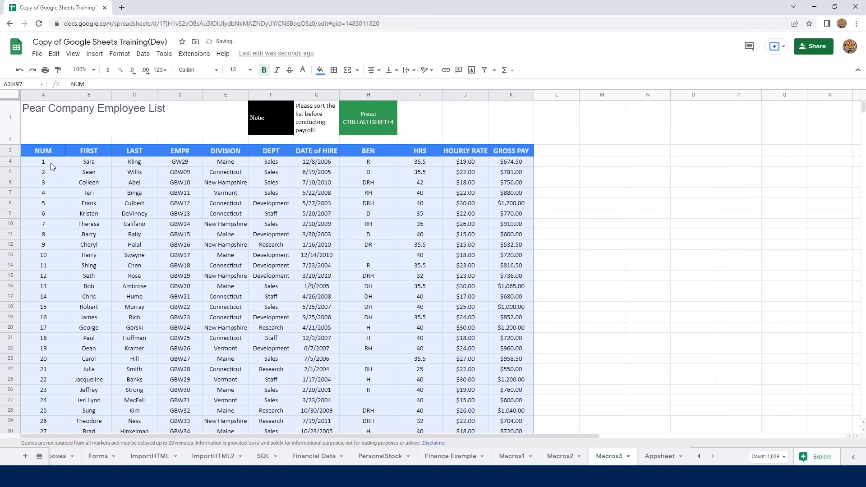
Step: Deselect the table by selecting the empty cell L9 and run the Sort macro with its keyboard shortcut
{"action": "left_click", "coordinate": [51, 167]}
{"action": "left_click", "coordinate": [562, 217]}
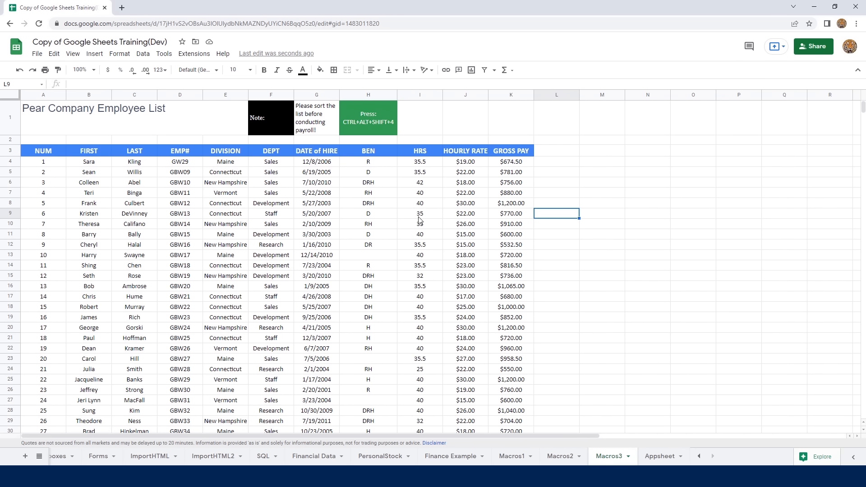
{"action": "key", "text": "ctrl+alt+shift+4"}
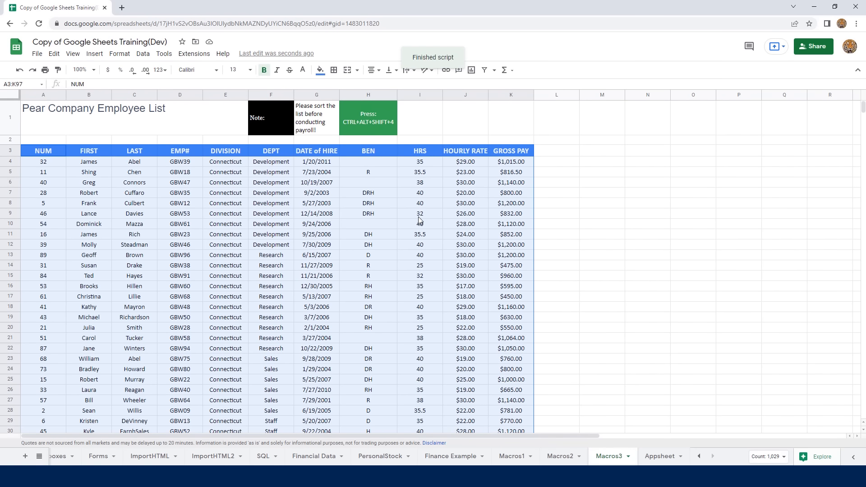
Step: Examine how the DIVISION, DEPT and LAST columns are ordered throughout the employee list
{"action": "left_click", "coordinate": [229, 165]}
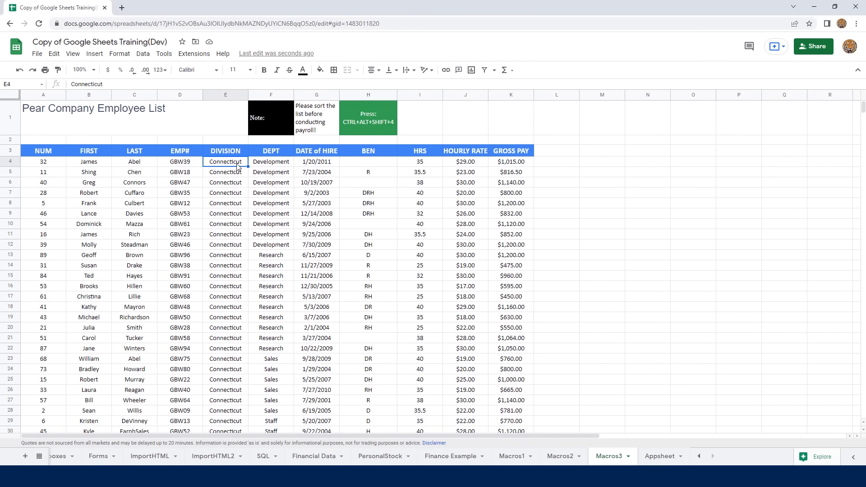
{"action": "left_click", "coordinate": [237, 278]}
{"action": "scroll", "coordinate": [237, 283], "scroll_direction": "down", "scroll_amount": 1}
{"action": "scroll", "coordinate": [237, 283], "scroll_direction": "down", "scroll_amount": 9}
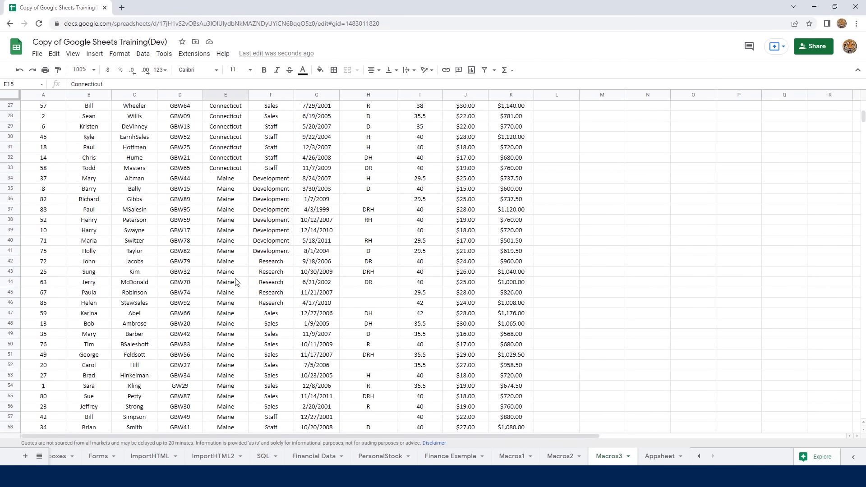
{"action": "scroll", "coordinate": [237, 282], "scroll_direction": "down", "scroll_amount": 5}
{"action": "scroll", "coordinate": [237, 281], "scroll_direction": "up", "scroll_amount": 5}
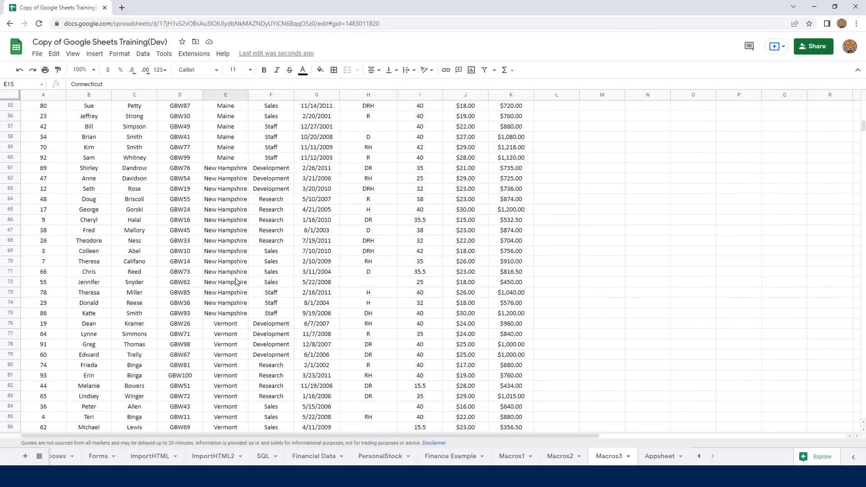
{"action": "scroll", "coordinate": [235, 279], "scroll_direction": "up", "scroll_amount": 4}
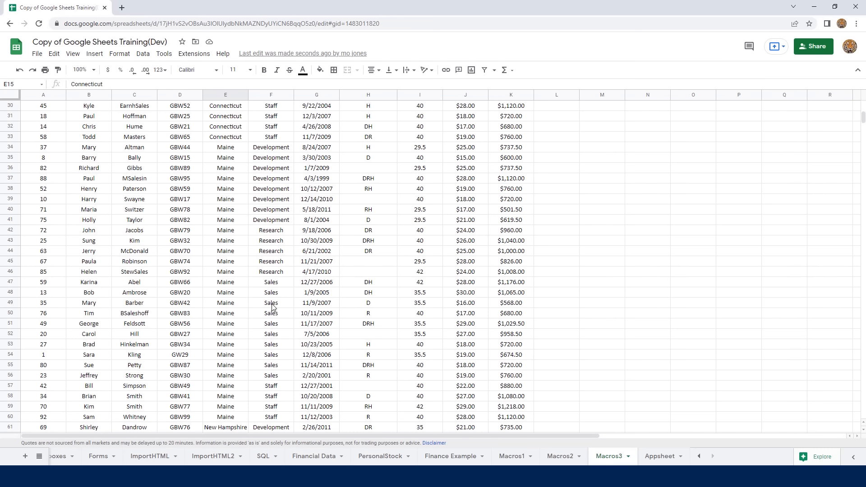
{"action": "scroll", "coordinate": [244, 294], "scroll_direction": "up", "scroll_amount": 10}
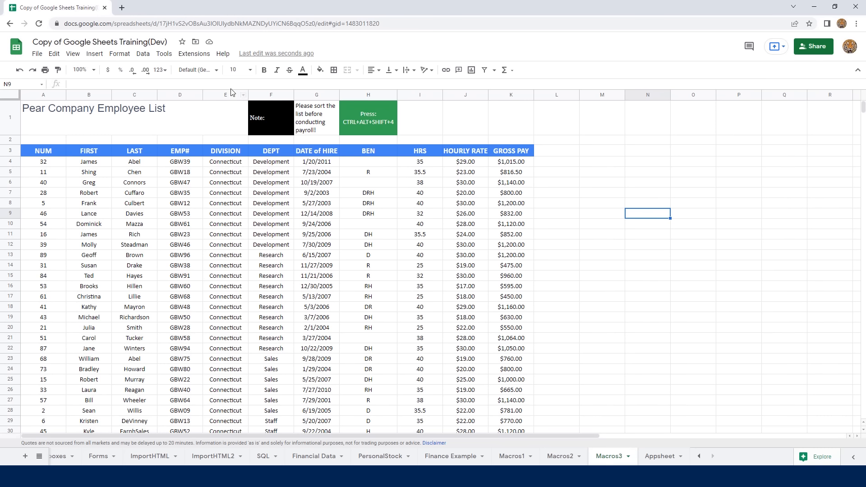
Step: Open the script of the signature2 macro from the macro manager and display the macros.gs file
{"action": "left_click", "coordinate": [199, 56]}
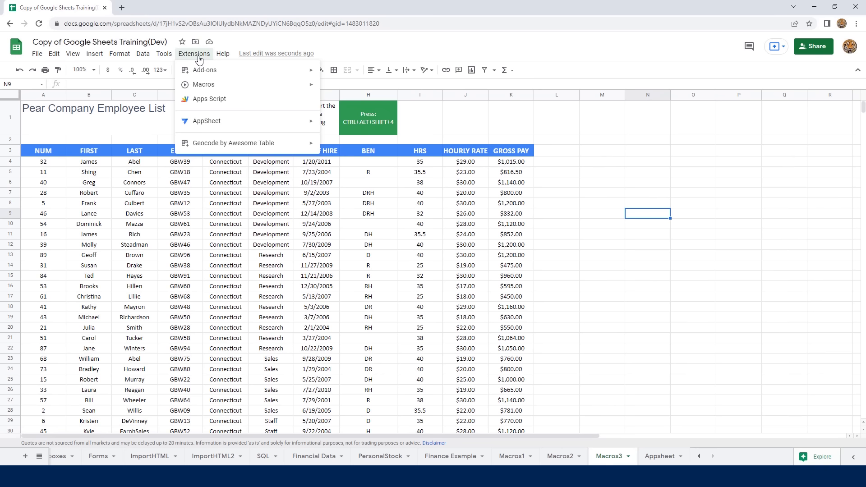
{"action": "mouse_move", "coordinate": [295, 88]}
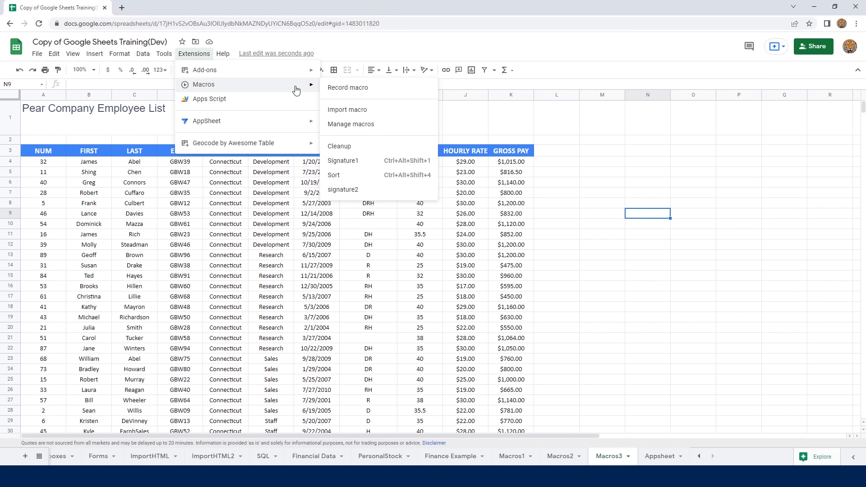
{"action": "left_click", "coordinate": [352, 129]}
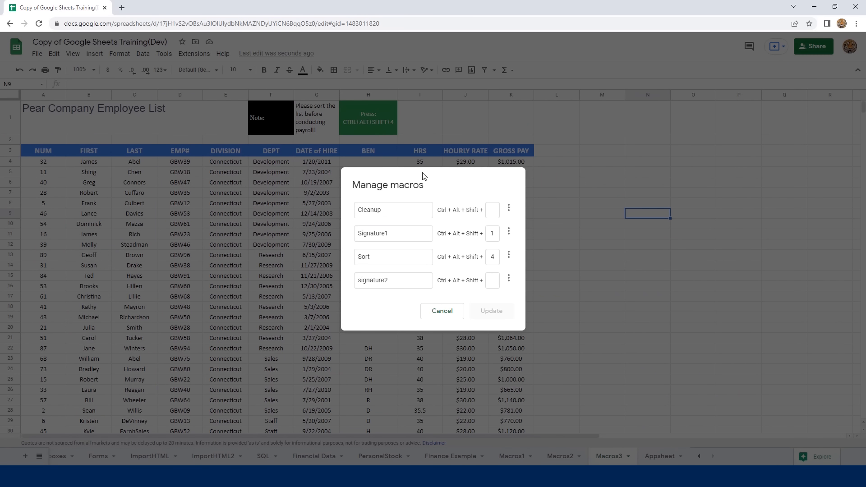
{"action": "left_click_drag", "start_coordinate": [415, 166], "coordinate": [317, 104]}
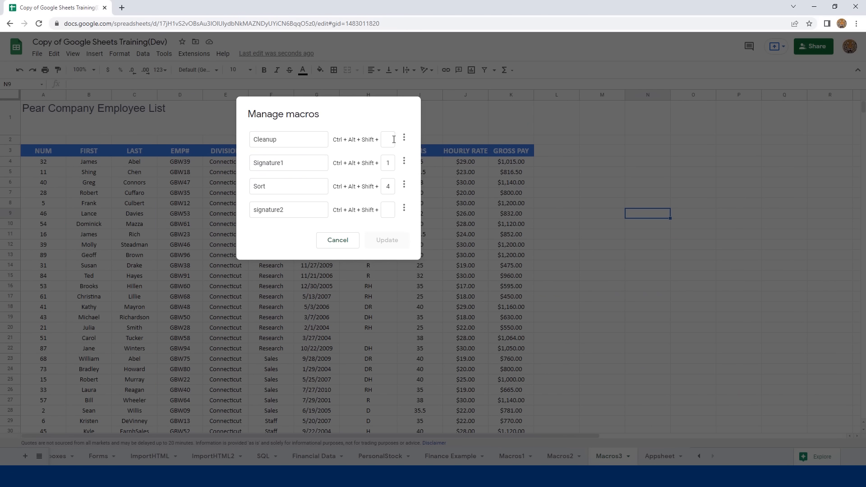
{"action": "left_click", "coordinate": [405, 210]}
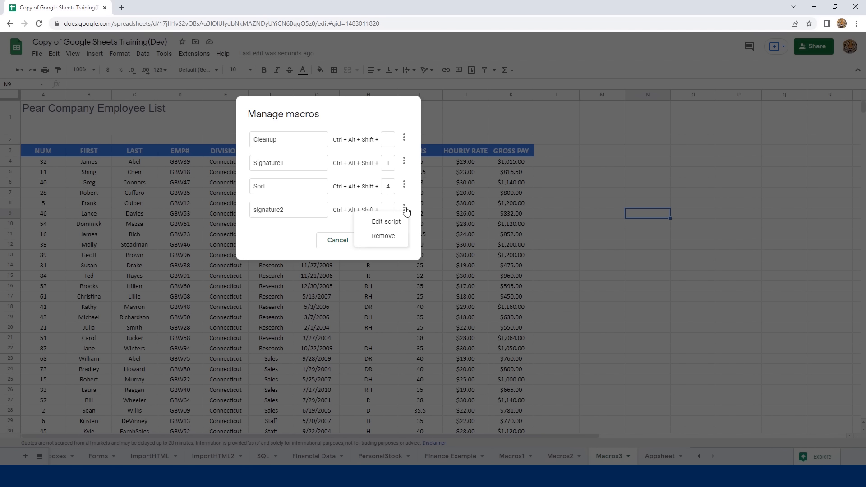
{"action": "left_click", "coordinate": [387, 223]}
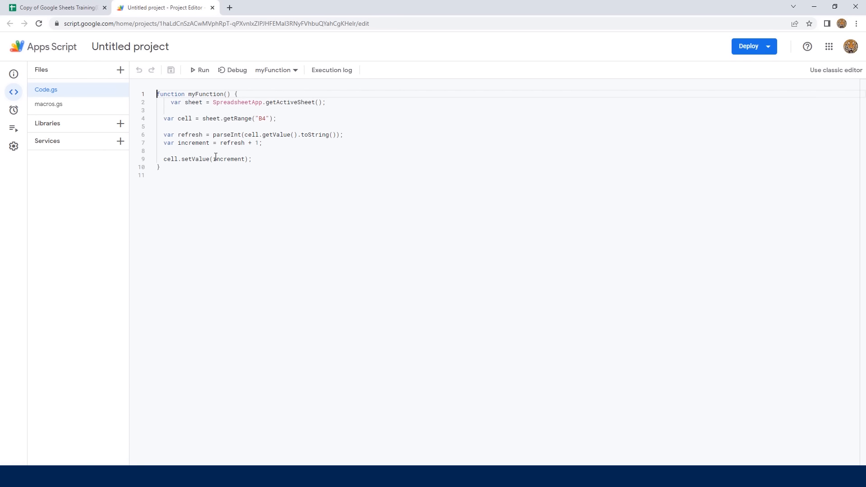
{"action": "left_click", "coordinate": [51, 108]}
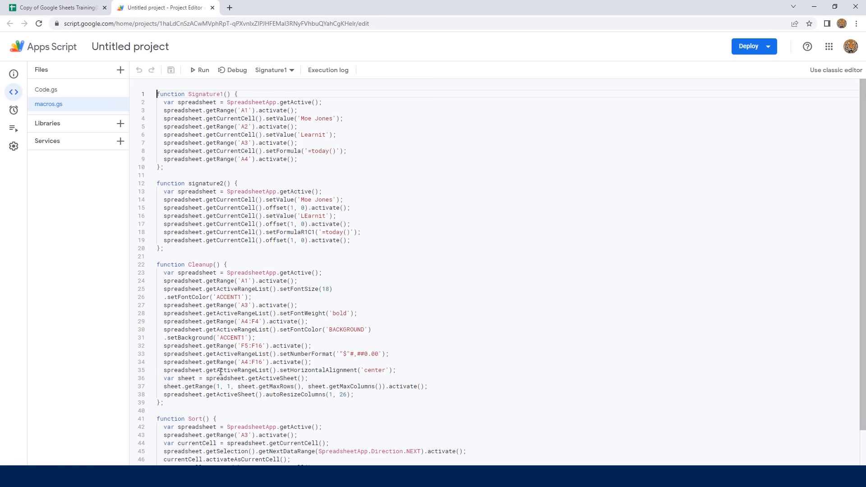
Step: Examine the Signature1 function line by line, from its opening to closing brace, including its cell ranges, set values and today formula
{"action": "scroll", "coordinate": [221, 371], "scroll_direction": "down", "scroll_amount": 1}
{"action": "scroll", "coordinate": [239, 314], "scroll_direction": "up", "scroll_amount": 1}
{"action": "left_click", "coordinate": [239, 93]}
{"action": "left_click", "coordinate": [160, 168]}
{"action": "left_click", "coordinate": [326, 103]}
{"action": "left_click", "coordinate": [297, 111]}
{"action": "left_click", "coordinate": [299, 127]}
{"action": "left_click", "coordinate": [338, 135]}
{"action": "left_click", "coordinate": [300, 144]}
{"action": "left_click", "coordinate": [253, 151]}
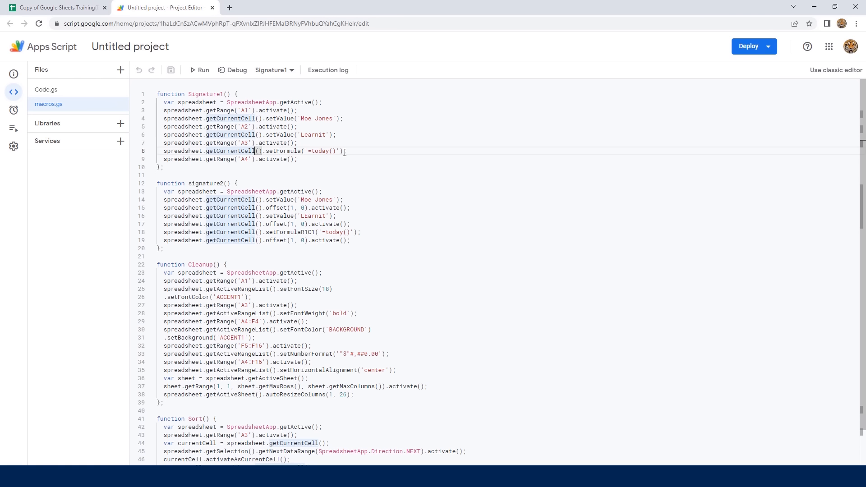
{"action": "left_click", "coordinate": [308, 160]}
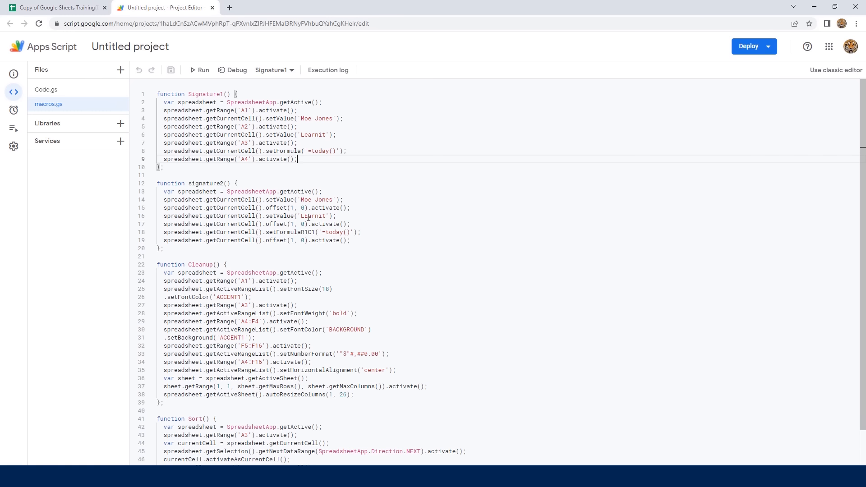
Step: Correct the capitalization of the company text in the signature2 function to 'Learnit'
{"action": "left_click", "coordinate": [308, 216]}
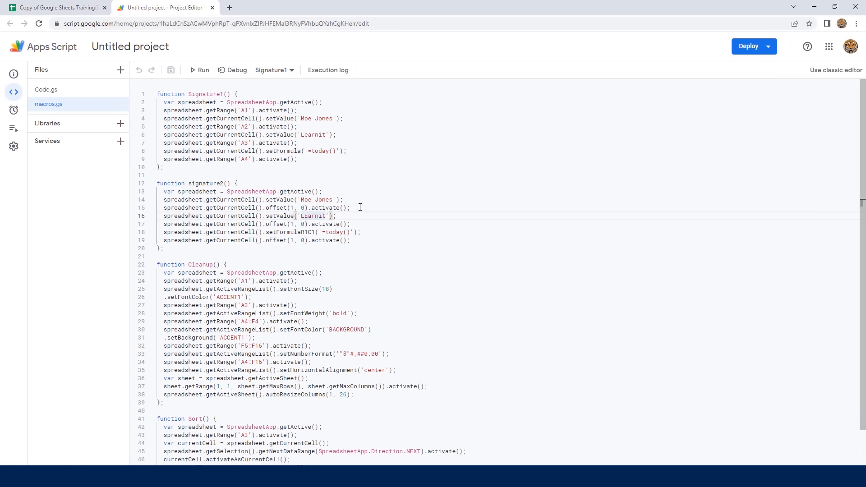
{"action": "key", "text": "BackSpace"}
{"action": "type", "text": "e"}
Step: Remove the final letter of the first name in signature2, save the script, and close the script editor and macro manager
{"action": "left_click", "coordinate": [312, 202]}
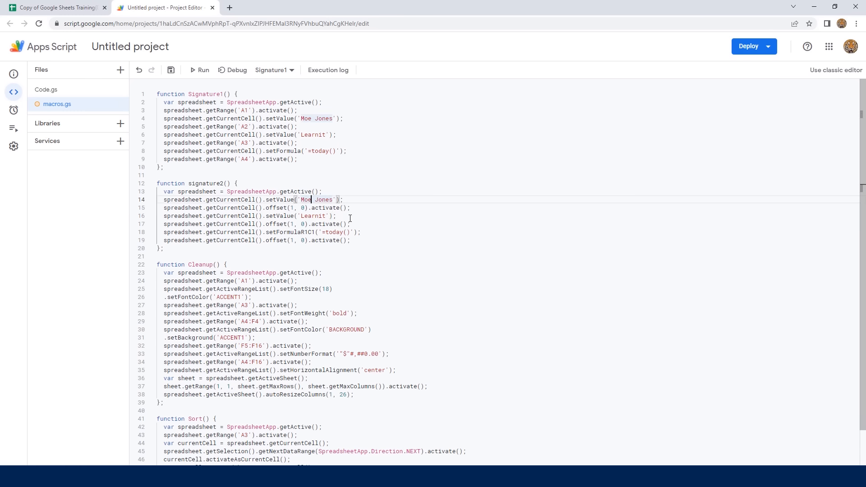
{"action": "key", "text": "BackSpace"}
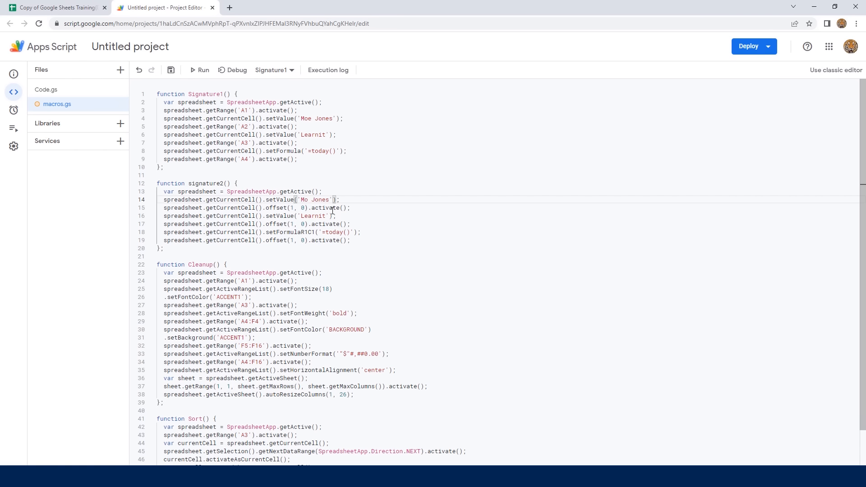
{"action": "left_click", "coordinate": [171, 71]}
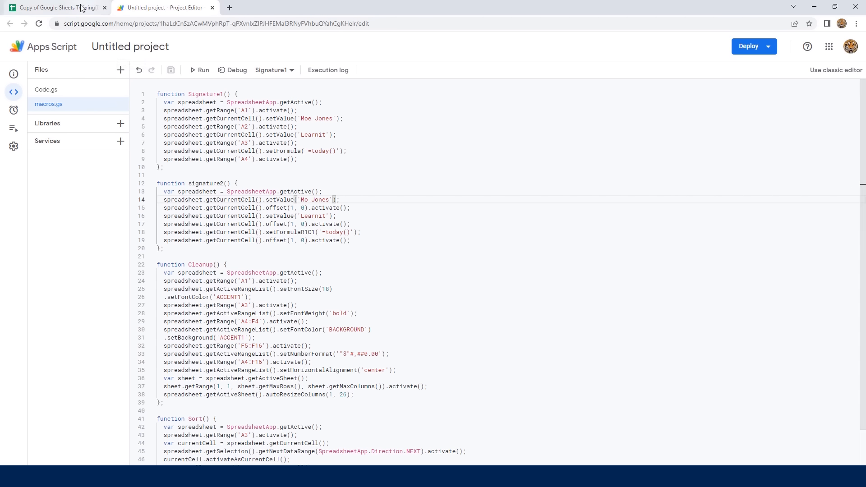
{"action": "left_click", "coordinate": [212, 8]}
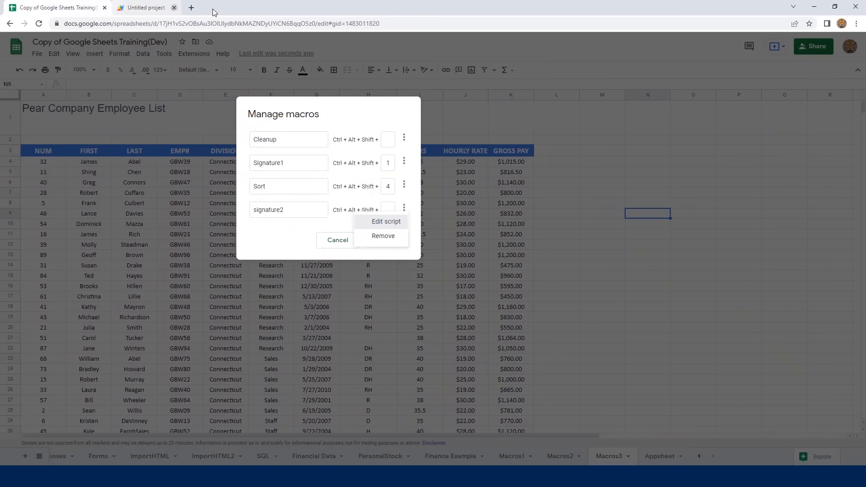
{"action": "left_click", "coordinate": [347, 243]}
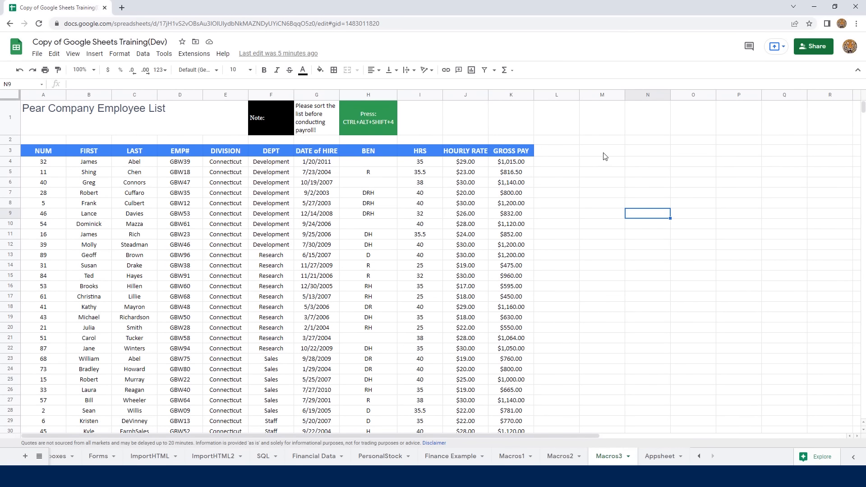
Step: Test the edited signature2 macro from the empty cell M3 and undo its output
{"action": "left_click", "coordinate": [605, 154]}
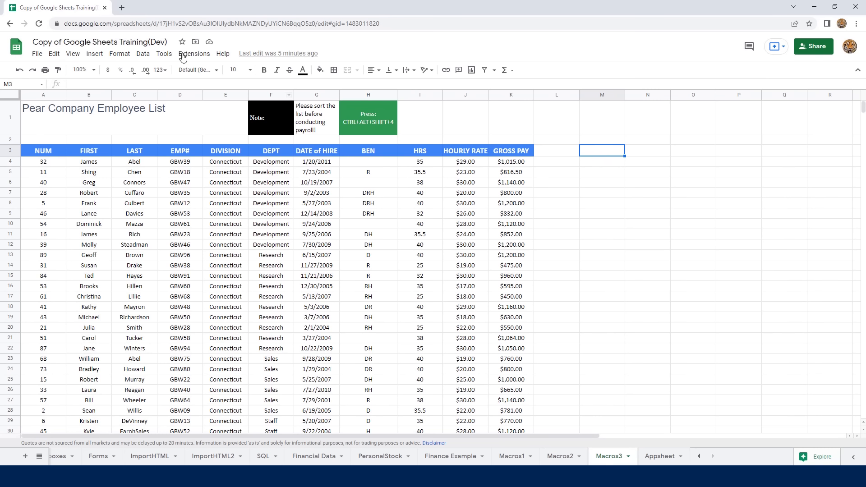
{"action": "left_click", "coordinate": [194, 54]}
{"action": "mouse_move", "coordinate": [271, 89]}
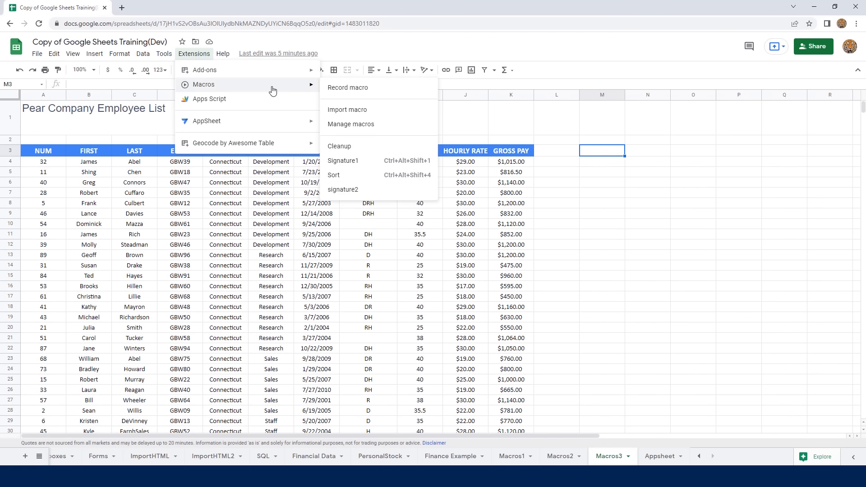
{"action": "left_click", "coordinate": [343, 190]}
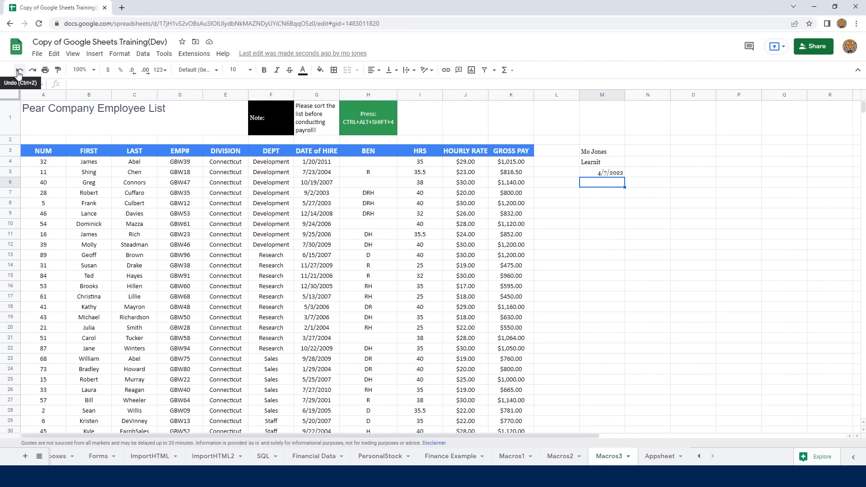
{"action": "left_click", "coordinate": [19, 71]}
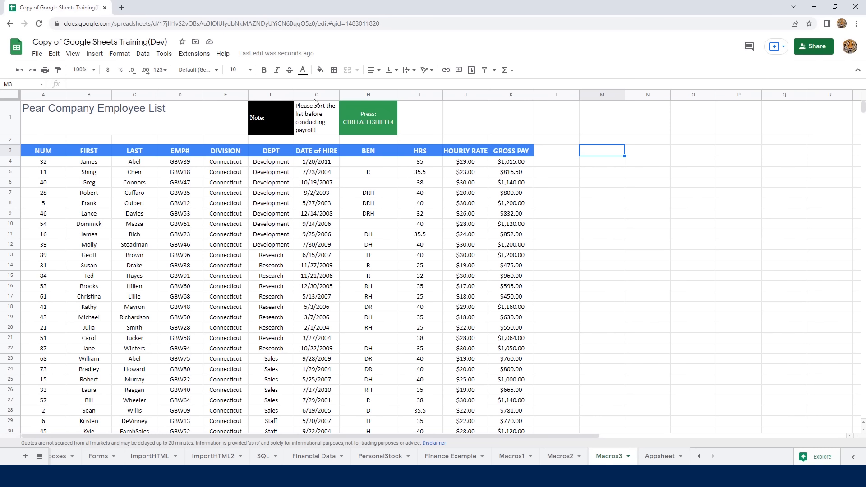
Step: Reopen the manager for the saved macros
{"action": "left_click", "coordinate": [195, 54]}
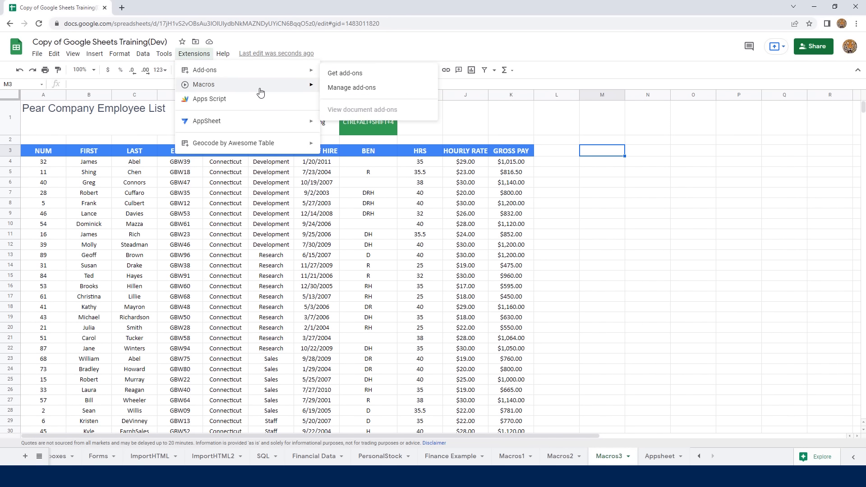
{"action": "mouse_move", "coordinate": [262, 85]}
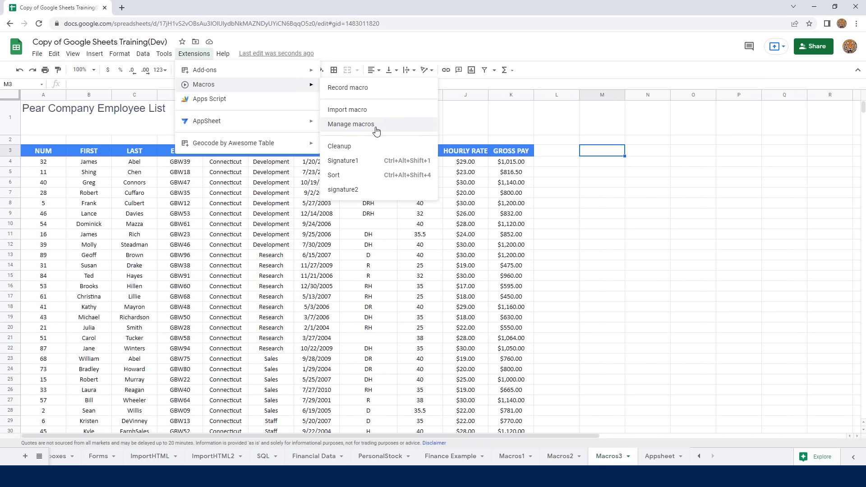